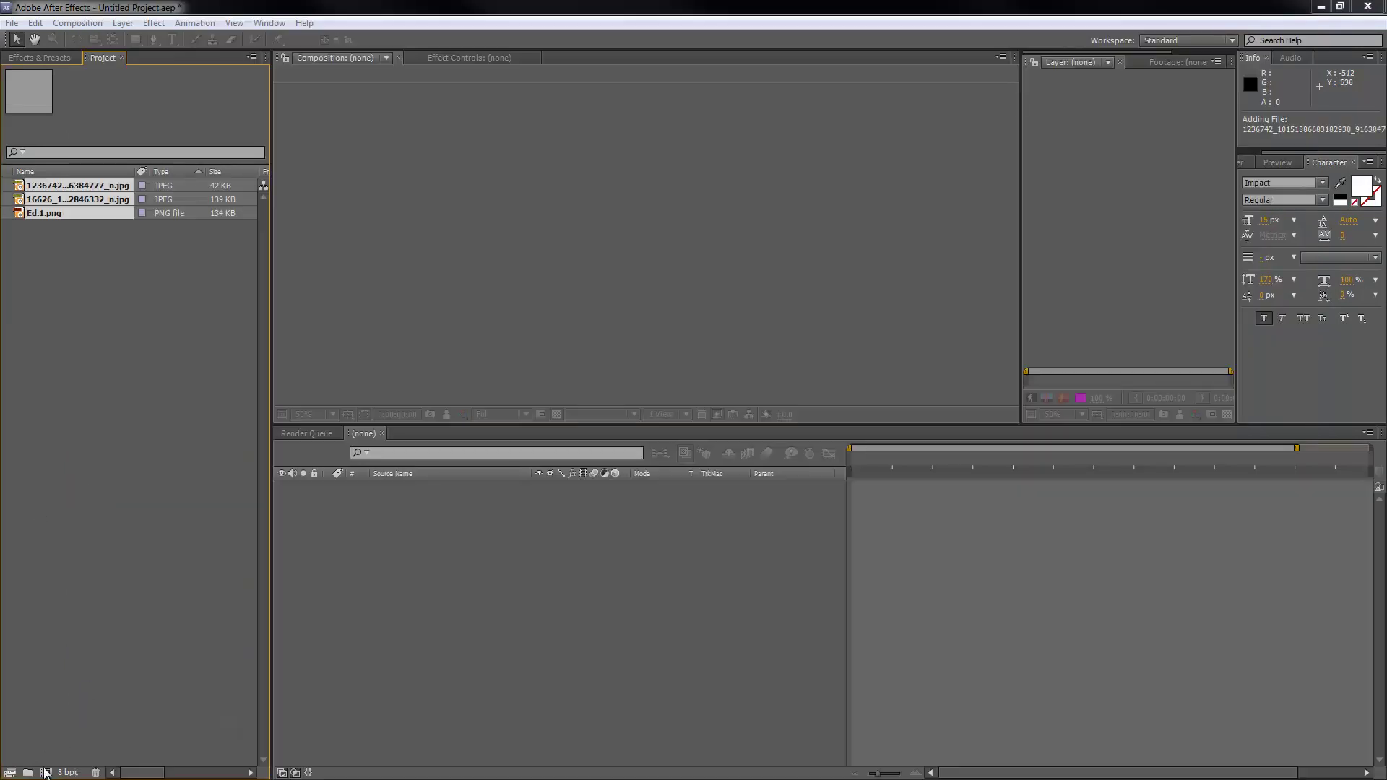
Step: Create a new HDV/HDTV 720 25 composition with a duration of 20 seconds
click(45, 772)
drag(543, 445, 448, 443)
text(20.0)
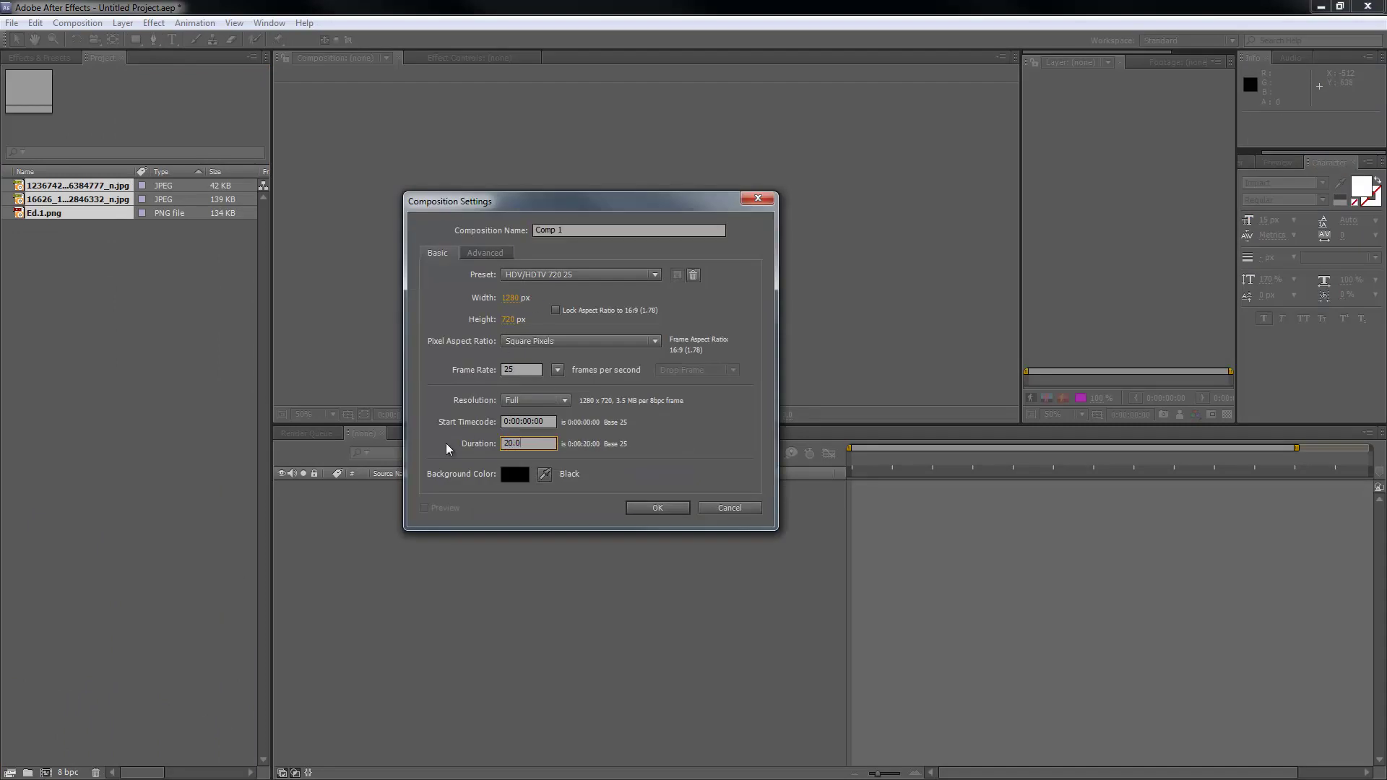
key(Return)
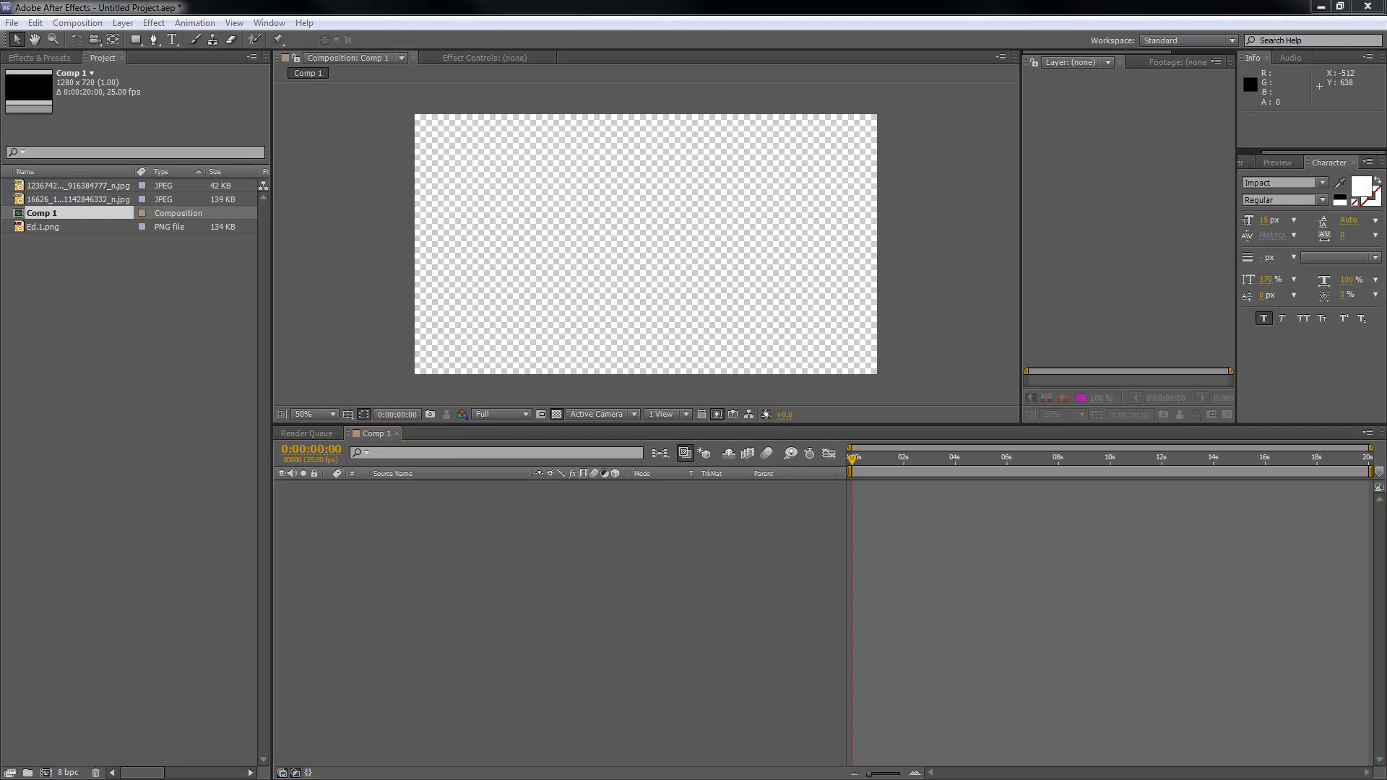
Step: Import the 01 Take Over Control .m4a track into the composition and expand its audio waveform
drag(0, 413, 102, 429)
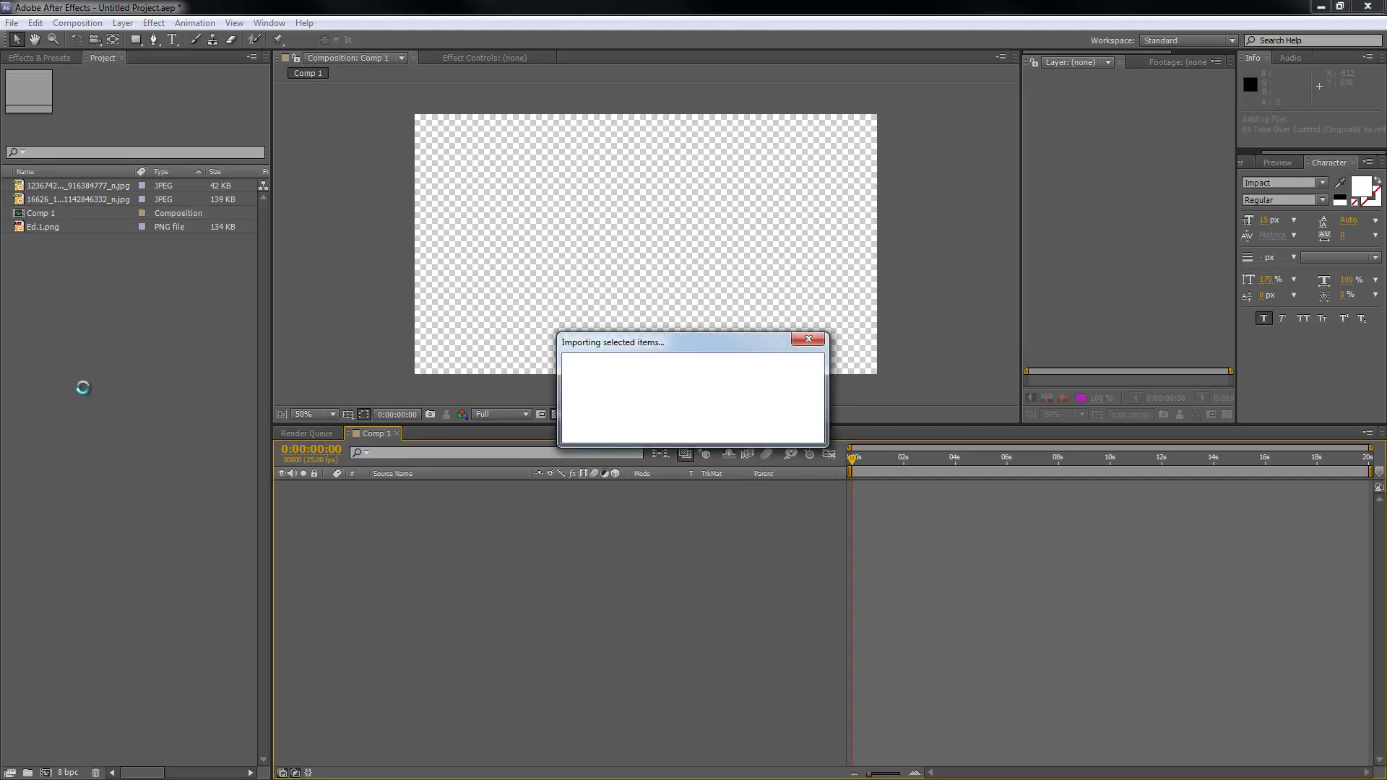
drag(72, 185, 414, 638)
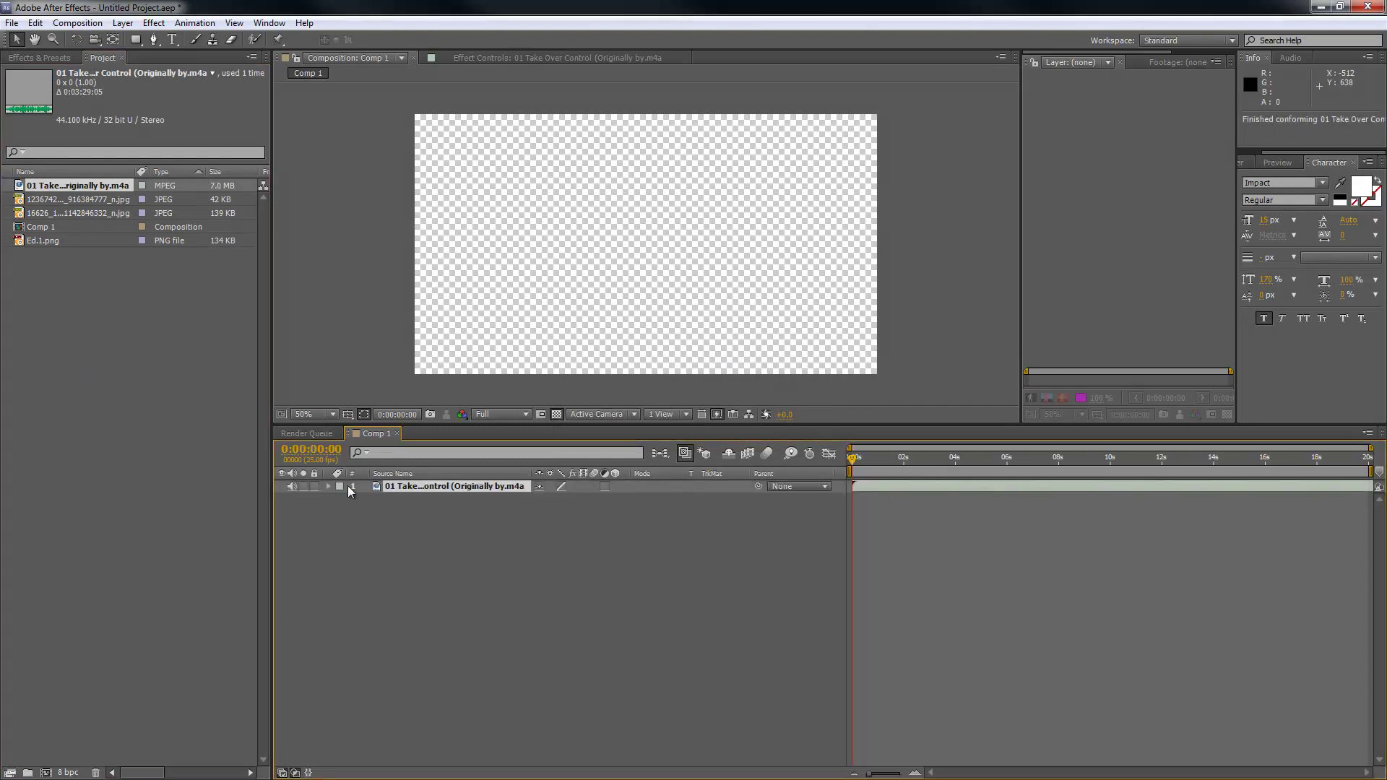
click(329, 486)
click(341, 498)
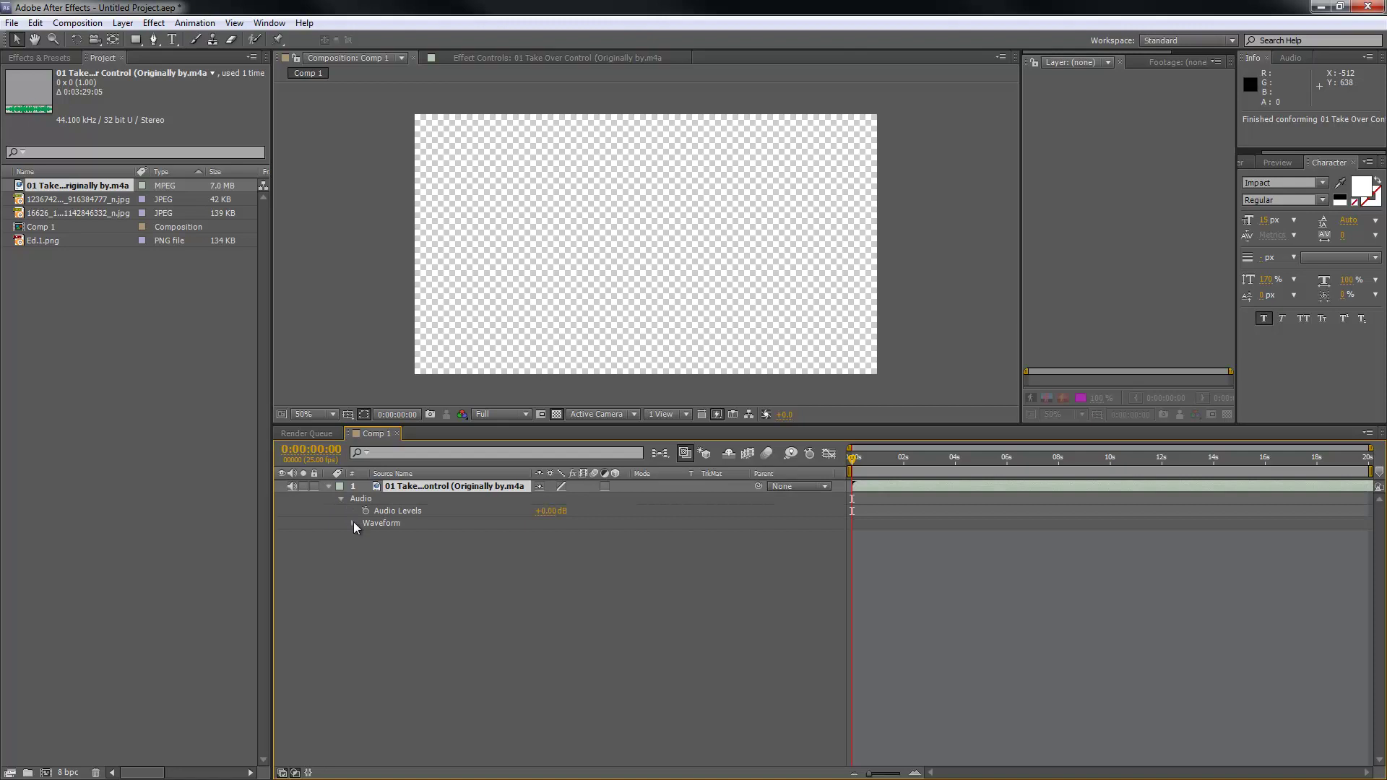
click(353, 523)
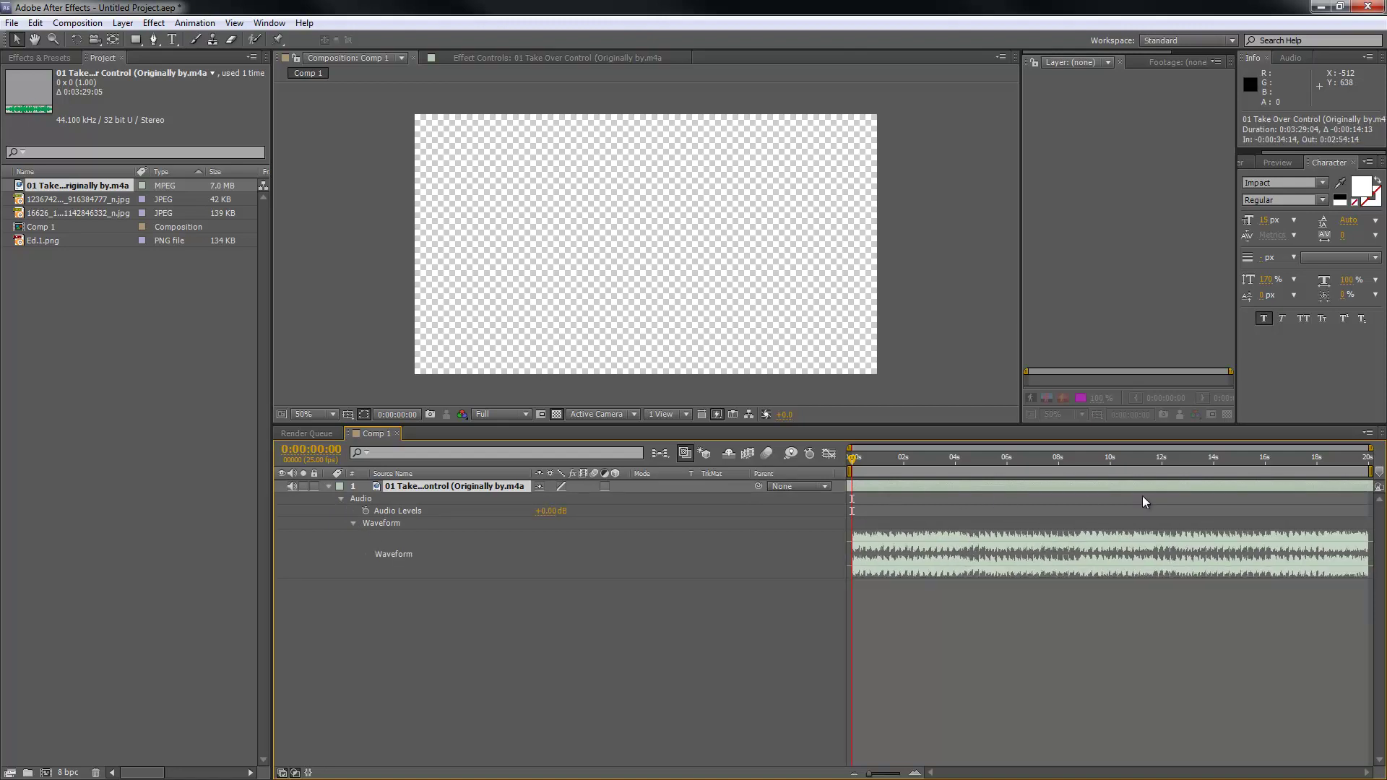
Step: Slide the music layer earlier until its in point is -0:01:23:00, previewing different sections of the song
drag(1185, 489, 1075, 489)
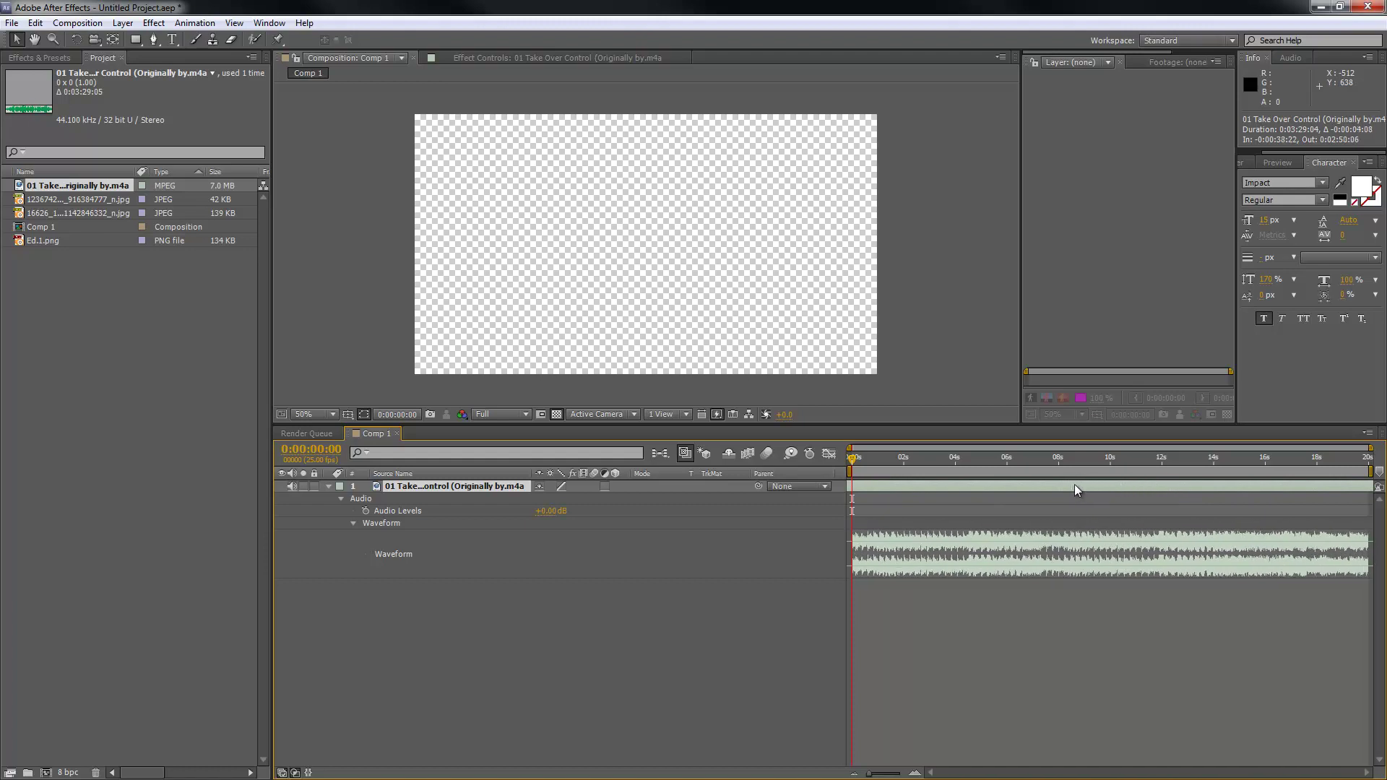
key(KP_0)
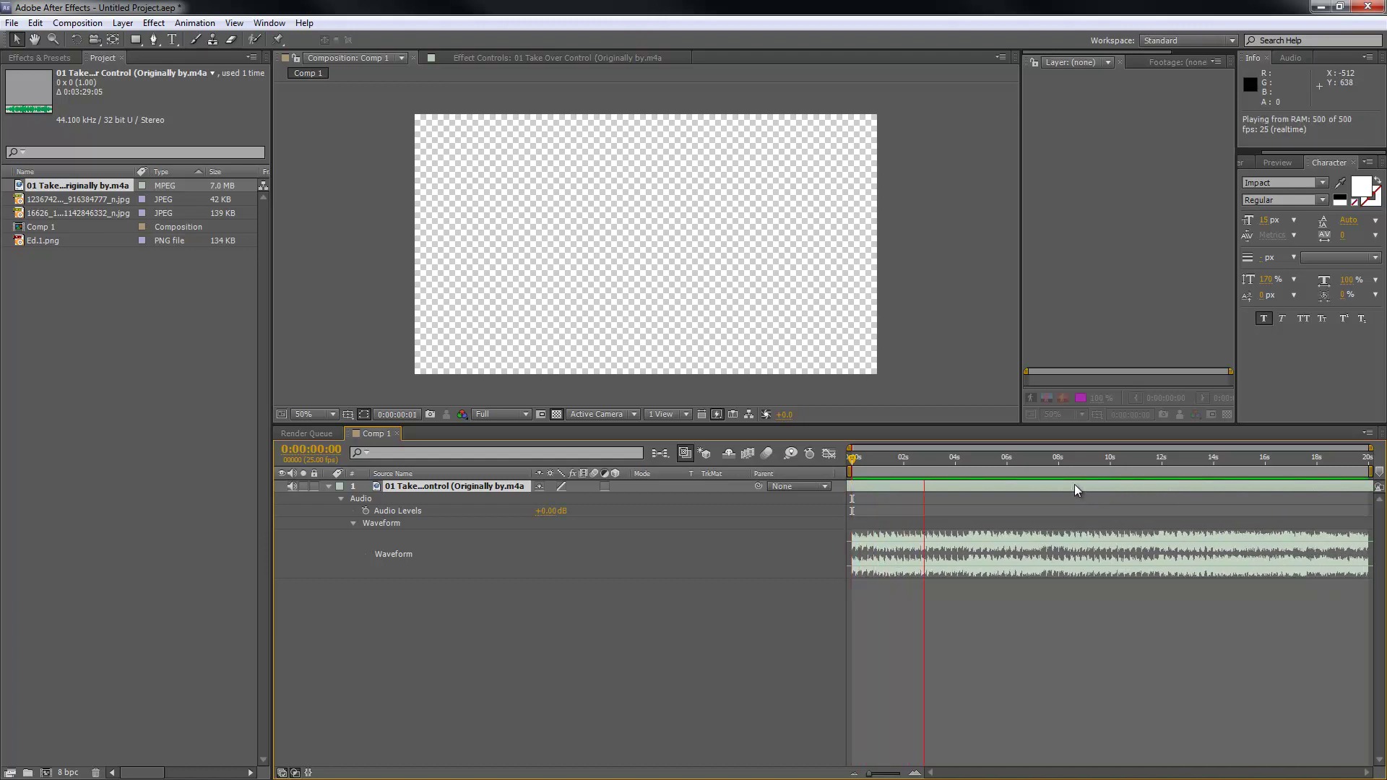
key(space)
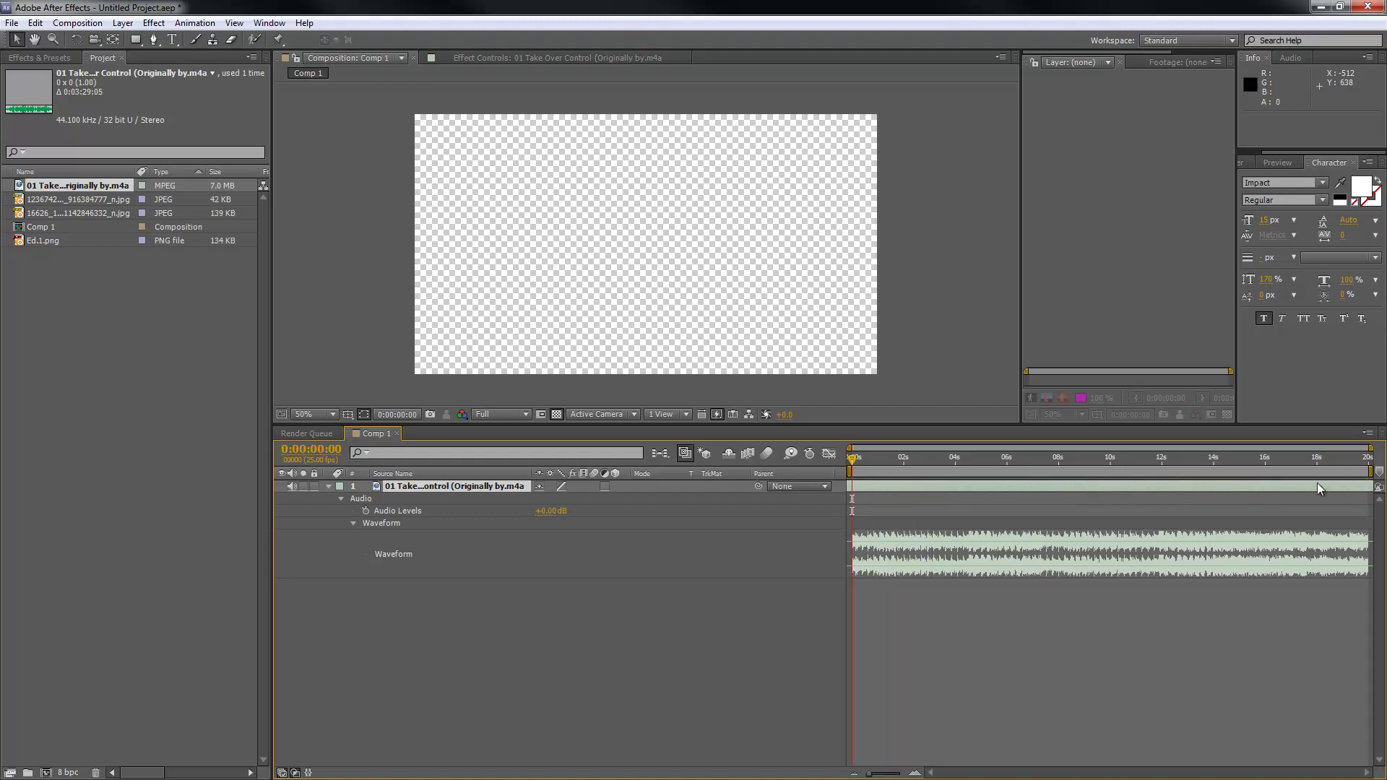
key(KP_0)
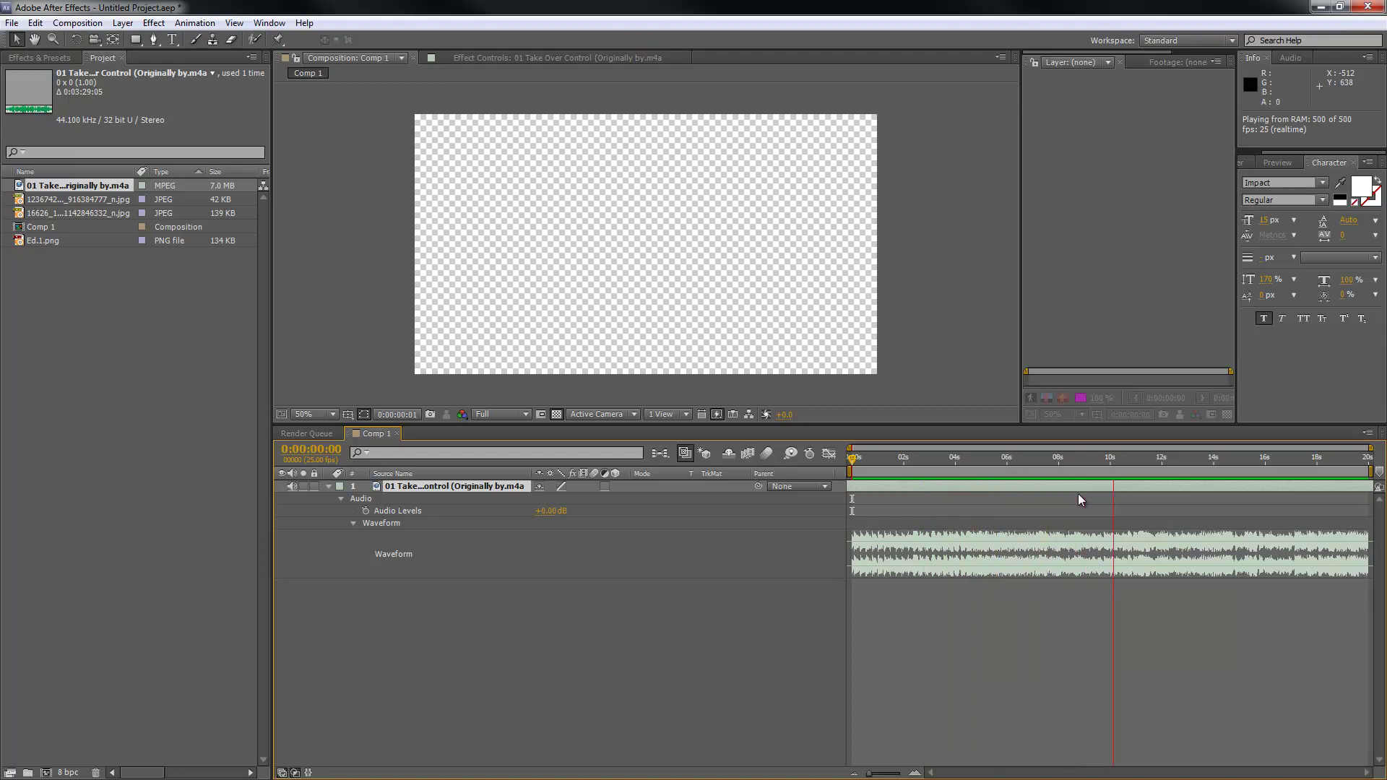
key(space)
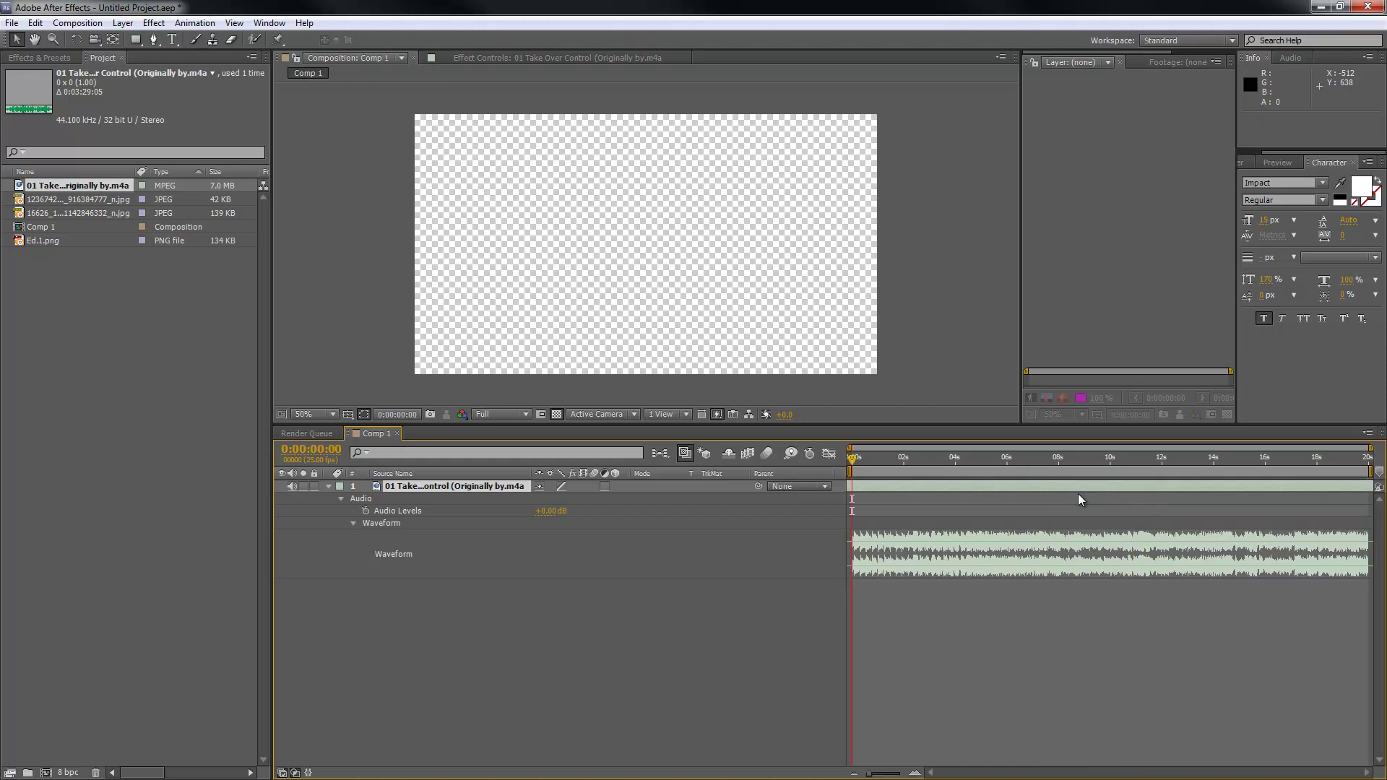
drag(1355, 487, 955, 497)
key(KP_0)
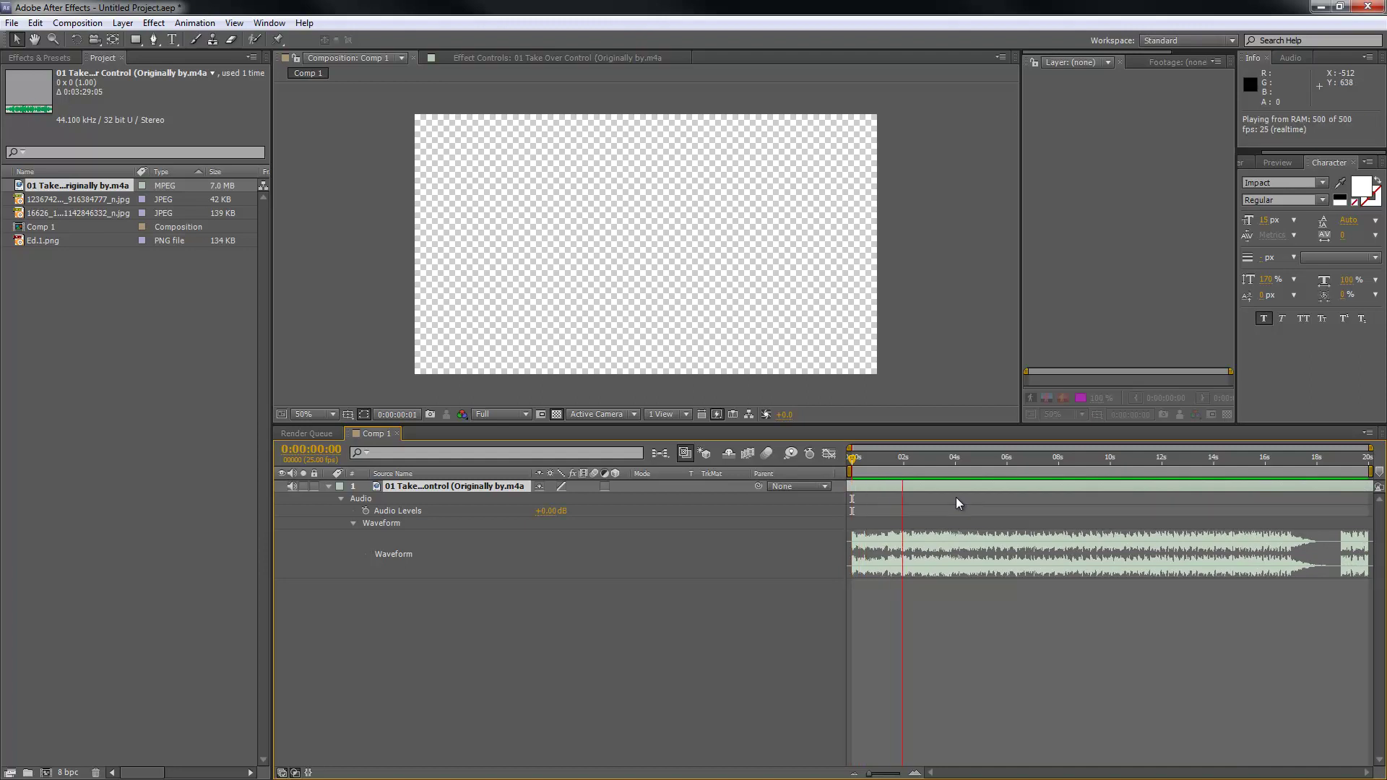
key(space)
drag(955, 497, 863, 501)
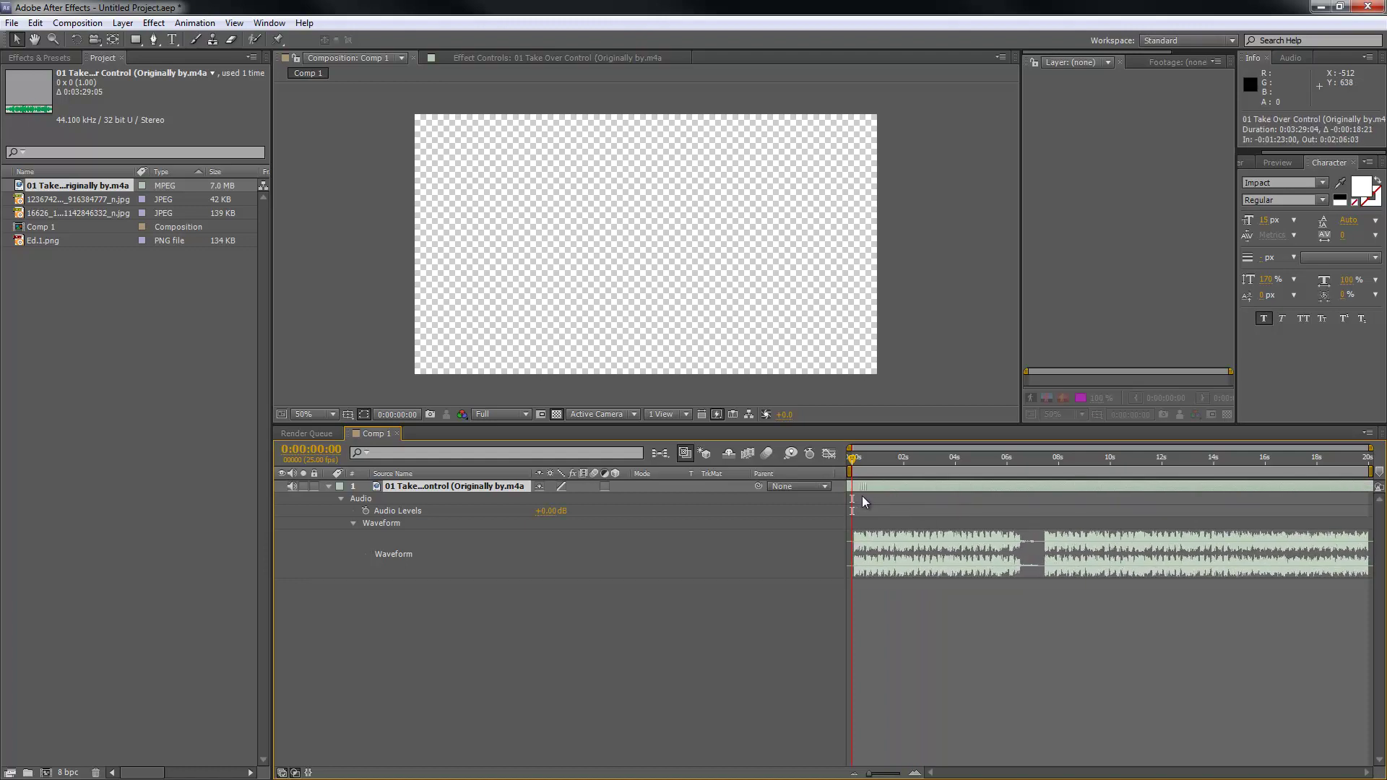
key(KP_0)
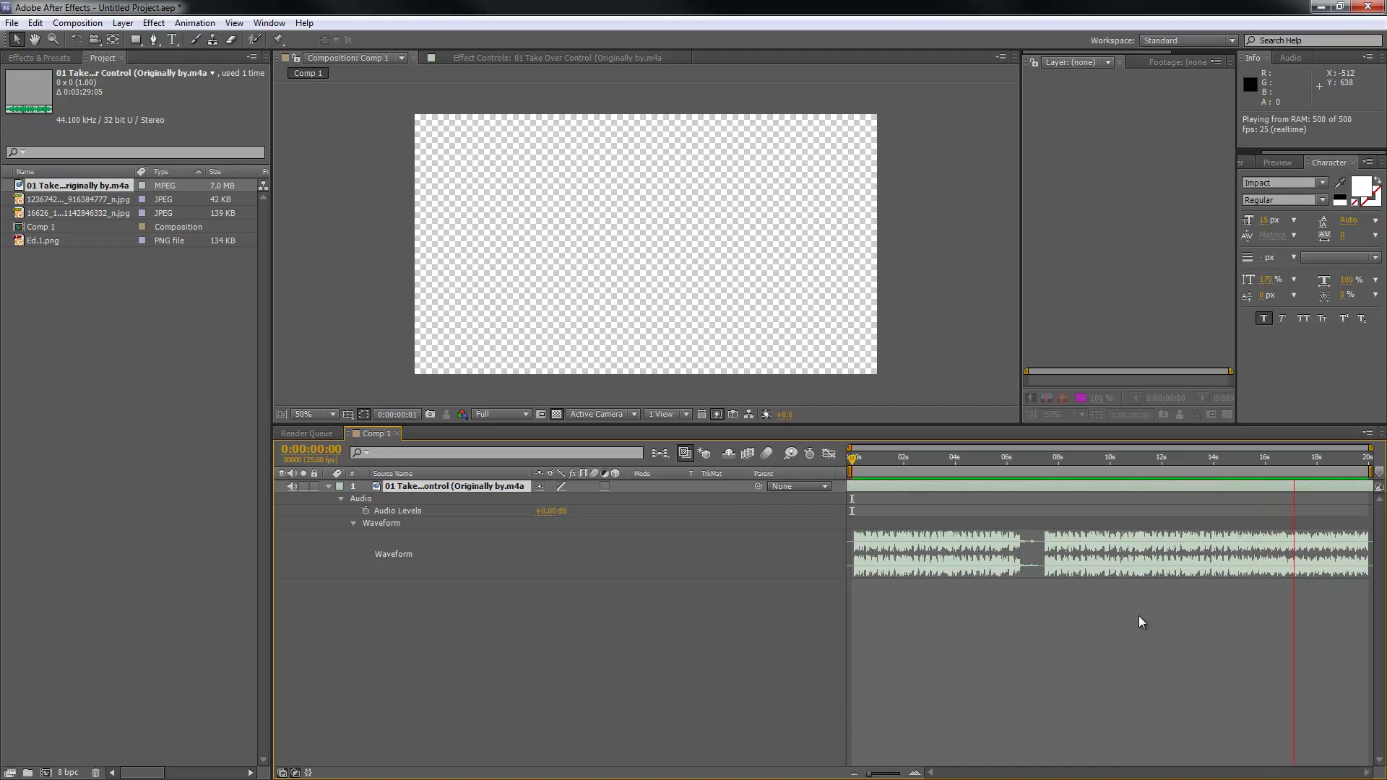
Step: End the work area at 0:00:07:08, trim the composition to it and preview the remaining music
click(997, 463)
drag(997, 466, 994, 466)
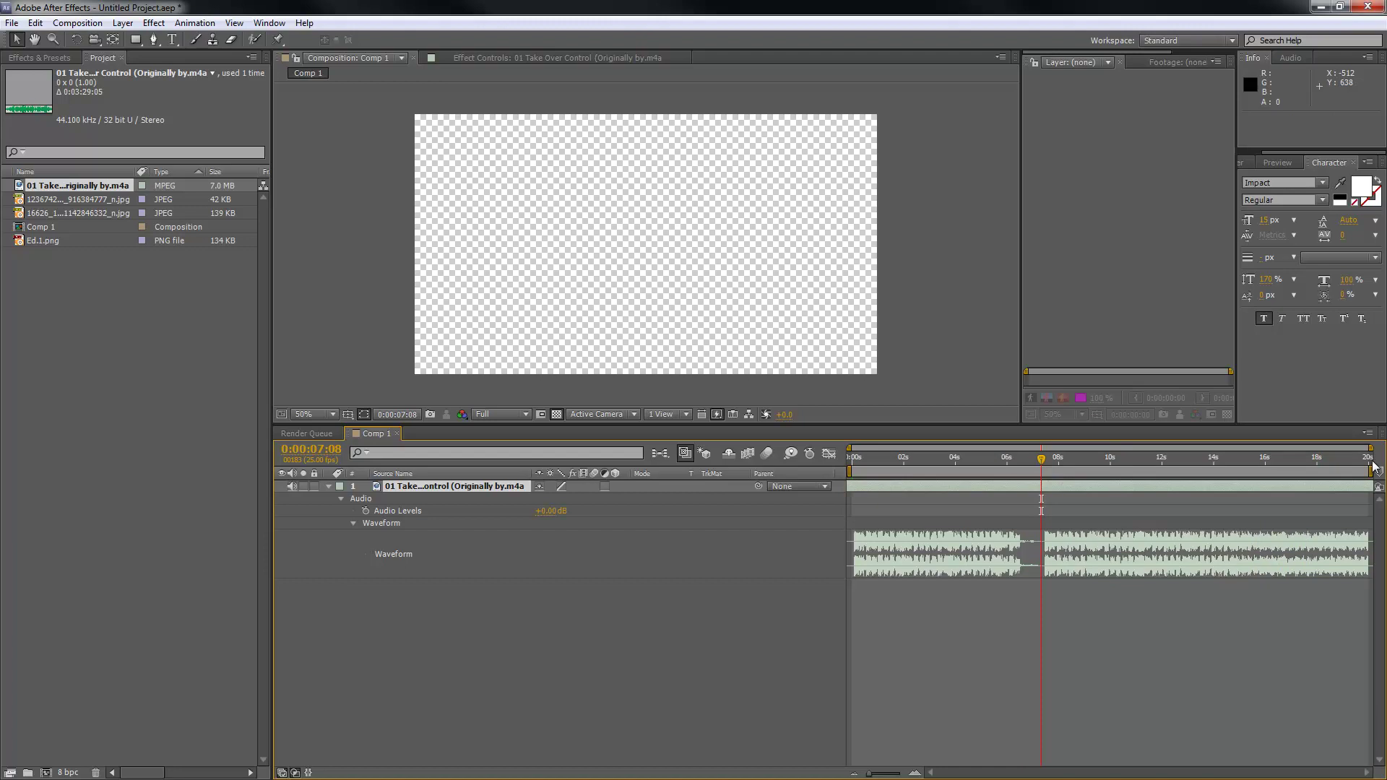
drag(1369, 466, 1041, 481)
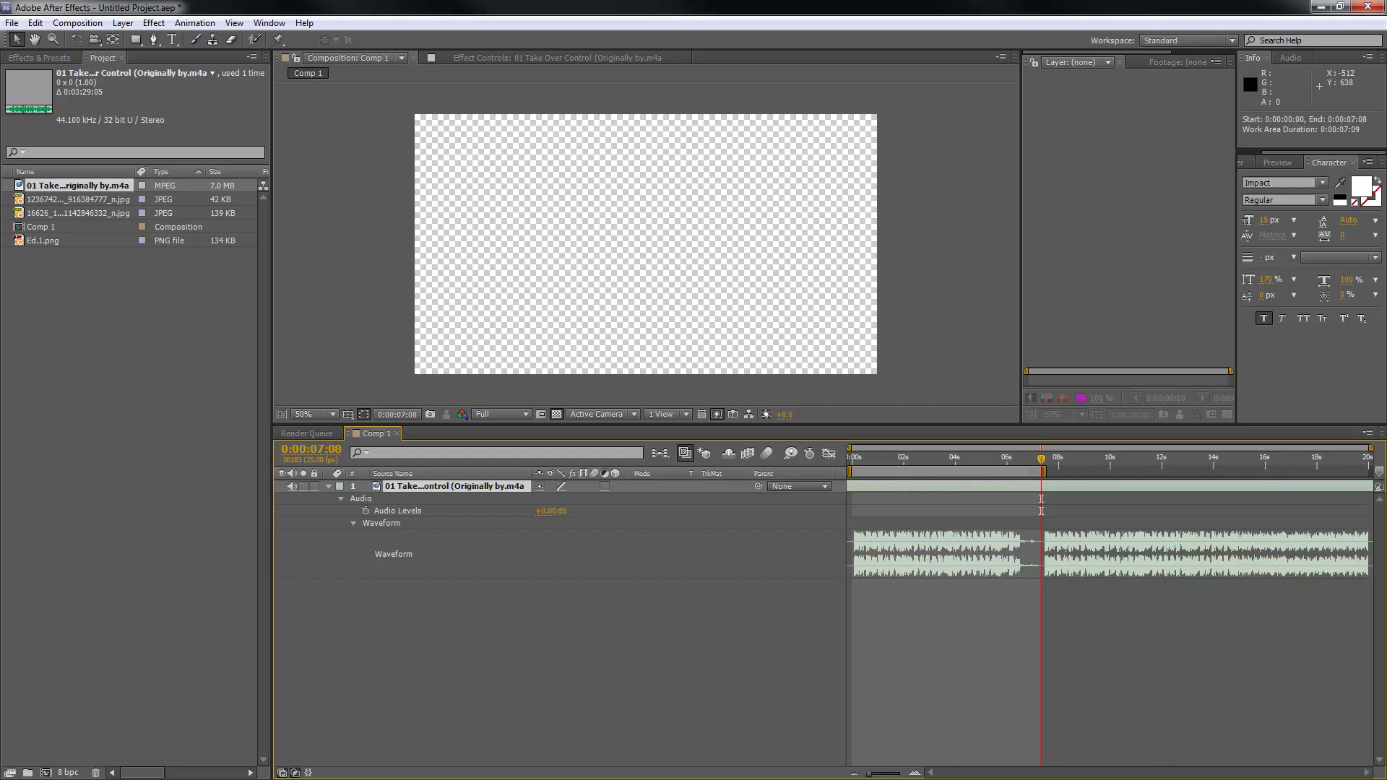
right_click(1037, 471)
click(1073, 514)
key(KP_0)
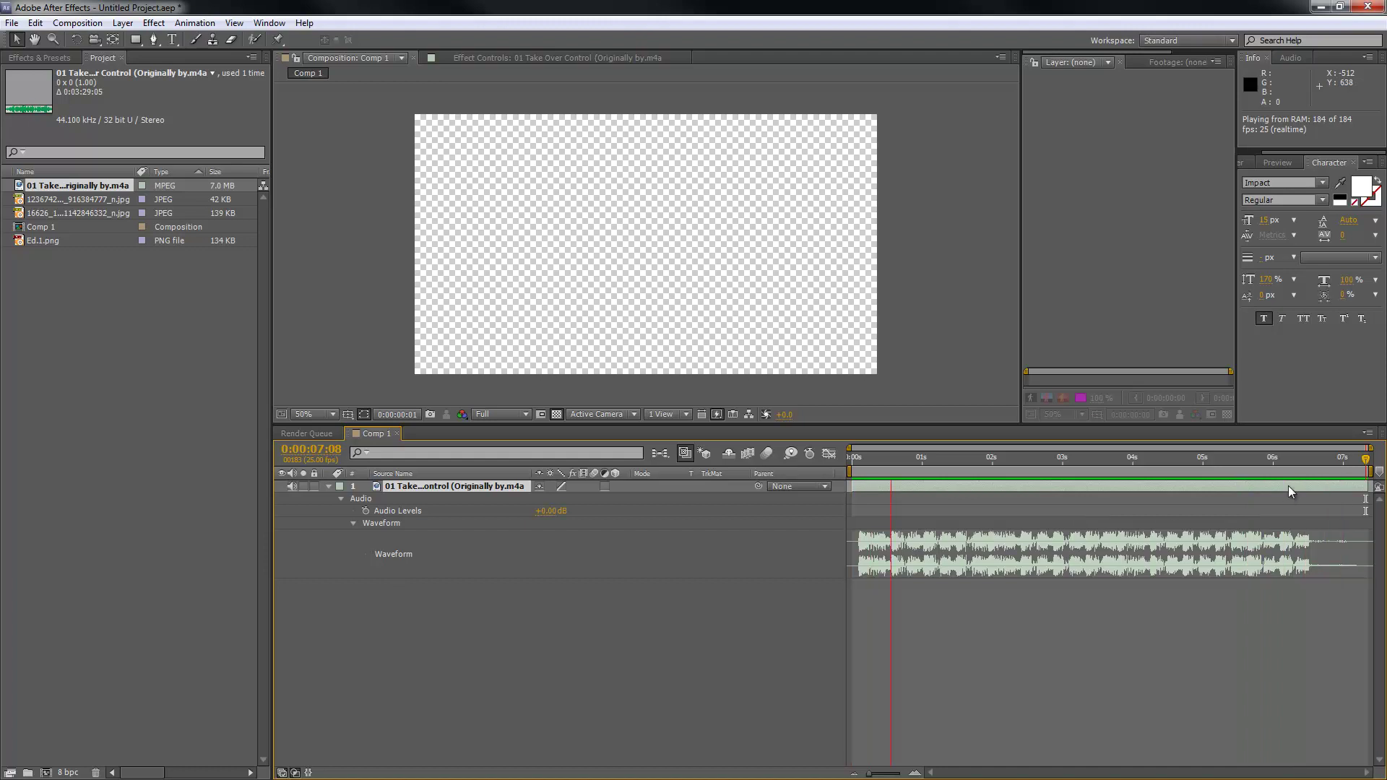
key(space)
Step: Shorten the work area to end at 0:00:07:02 and trim the composition to it again
mouse_move(1370, 470)
mouse_down()
mouse_move(1342, 471)
mouse_move(1354, 471)
mouse_up()
right_click(1227, 469)
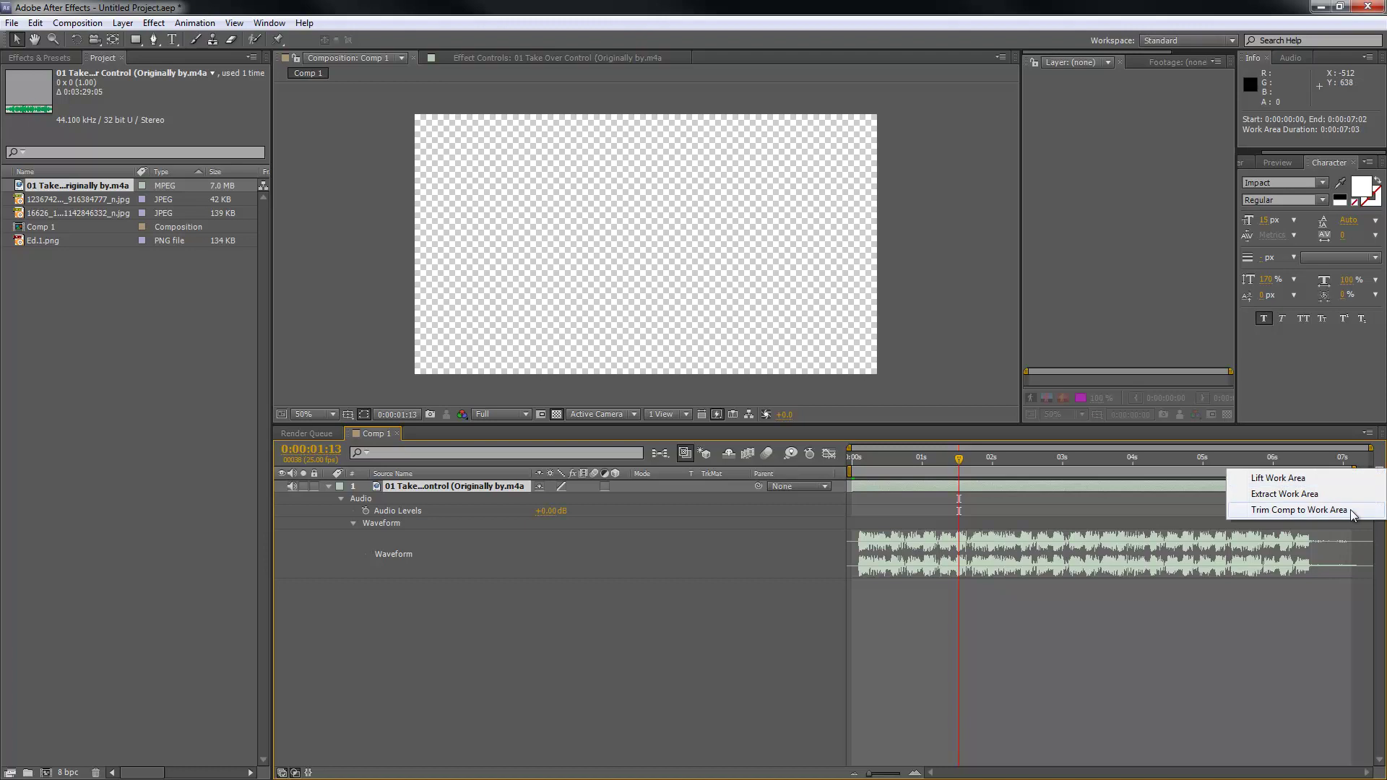
click(1285, 504)
Step: Add both JPEG photos above the music layer and place them apart, at about 332, 370 and 862, 236
click(166, 412)
click(80, 202)
shift+click(78, 219)
drag(67, 224, 329, 489)
drag(680, 260, 568, 265)
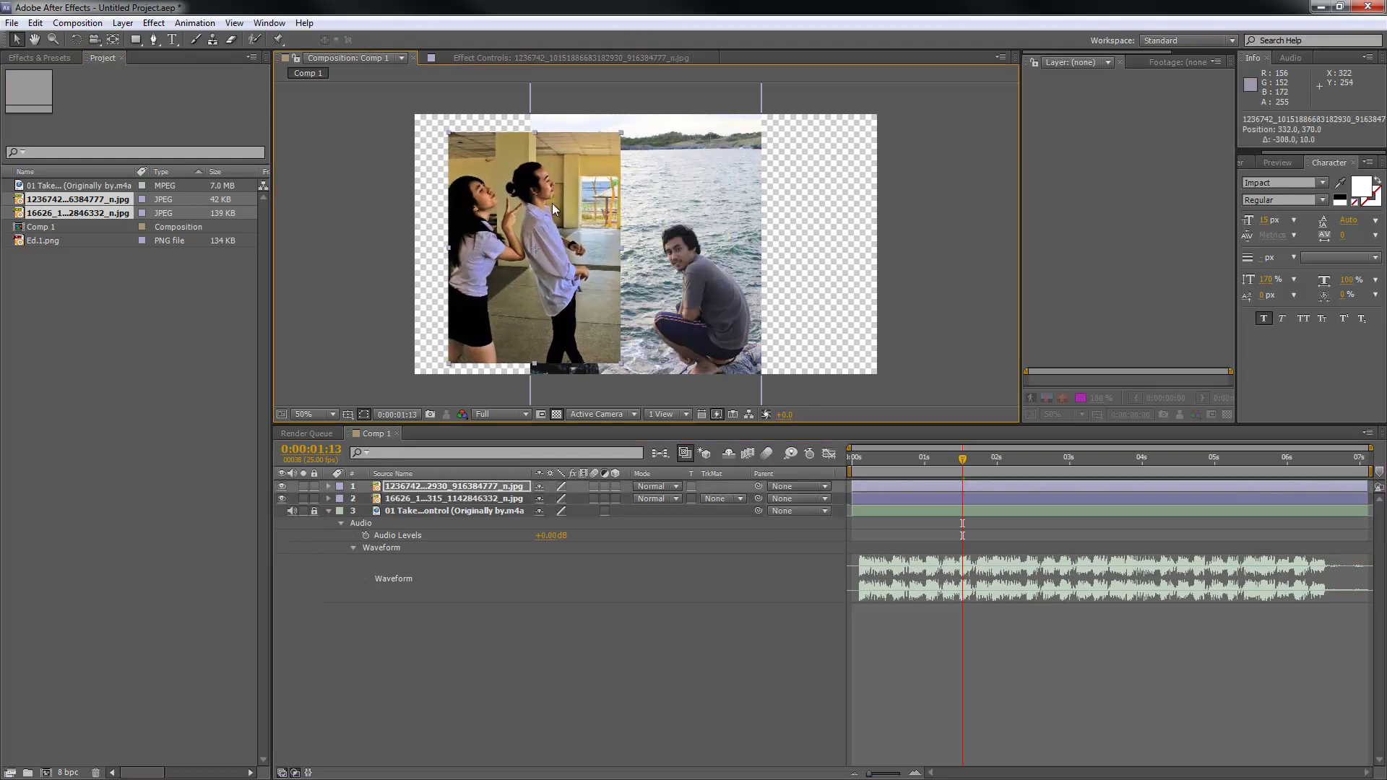
drag(683, 264, 656, 291)
scroll(759, 225, up, 1)
drag(745, 255, 594, 291)
Step: Draw a closed Pen tool mask around the head of the man by the sea, following his jaw, face and hair
scroll(764, 260, up, 1)
click(153, 40)
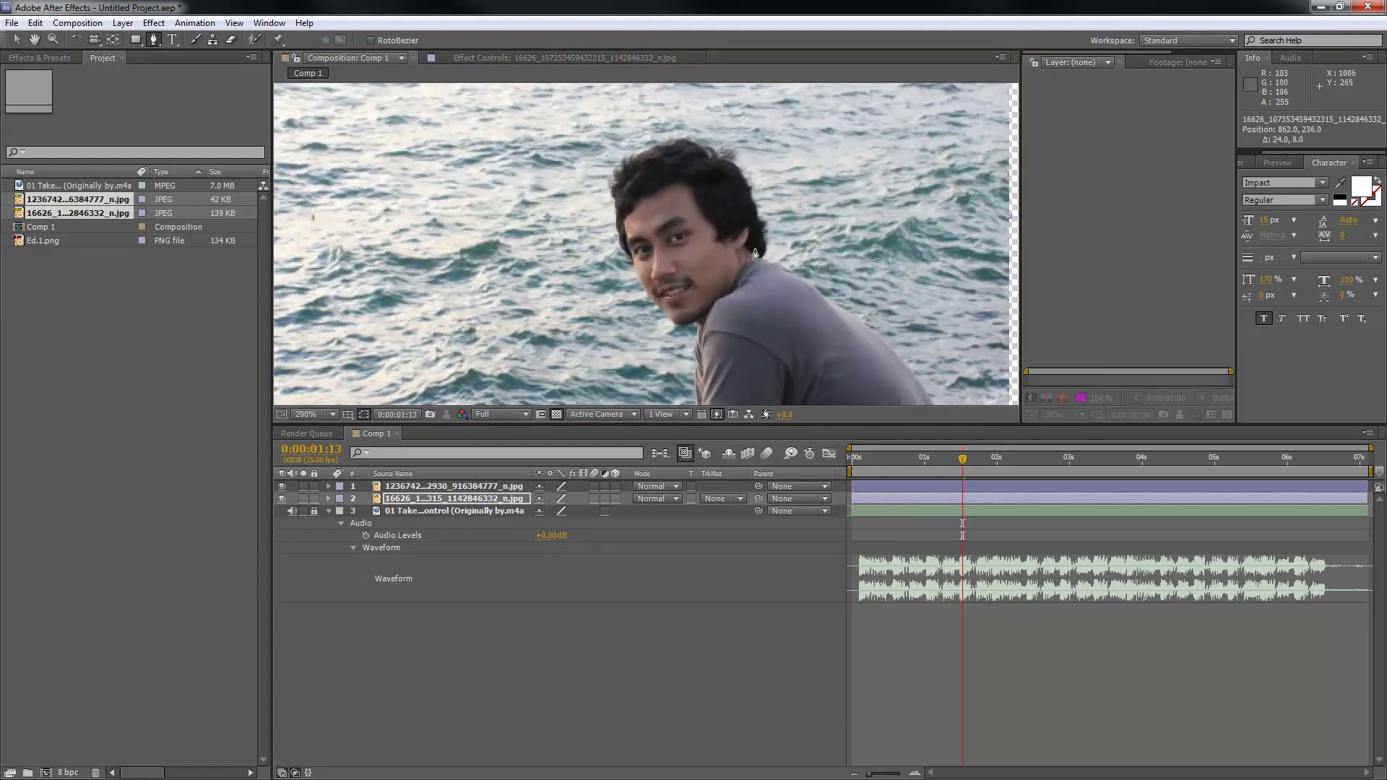
drag(760, 259, 776, 375)
scroll(700, 336, up, 1)
key(space)
drag(748, 325, 661, 310)
click(681, 321)
click(610, 208)
click(604, 193)
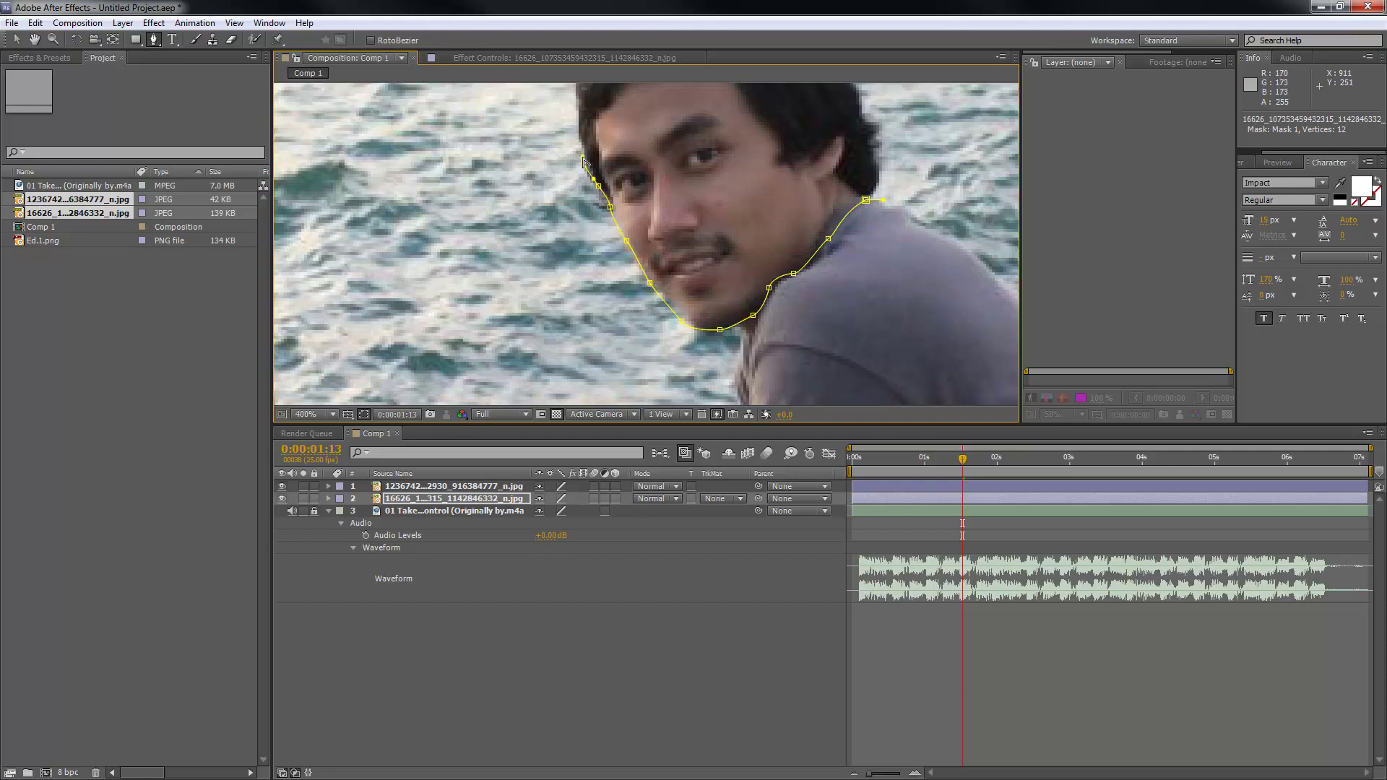
scroll(584, 163, up, 3)
click(582, 258)
click(579, 248)
click(577, 203)
click(569, 180)
click(571, 149)
click(589, 134)
click(613, 116)
drag(781, 150, 758, 194)
click(636, 132)
drag(663, 127, 669, 127)
click(681, 120)
click(714, 133)
click(737, 143)
click(744, 150)
click(753, 156)
click(799, 176)
click(814, 200)
click(826, 231)
click(840, 265)
click(854, 302)
click(855, 319)
click(858, 338)
click(855, 347)
drag(822, 395, 882, 251)
key(v)
click(852, 315)
scroll(864, 333, down, 1)
scroll(864, 332, down, 1)
Step: Shift the cut-out head slightly to the right and adjust its anchor point with Pan Behind, undoing the last trial change
click(773, 249)
drag(689, 229, 731, 229)
key(y)
key(y)
drag(647, 215, 709, 201)
key(w)
key(ctrl+z)
key(v)
Step: Move the photo of the two people to about 470, 373
click(804, 198)
key(space)
drag(616, 242, 839, 228)
drag(508, 240, 605, 242)
key(space)
drag(605, 242, 620, 303)
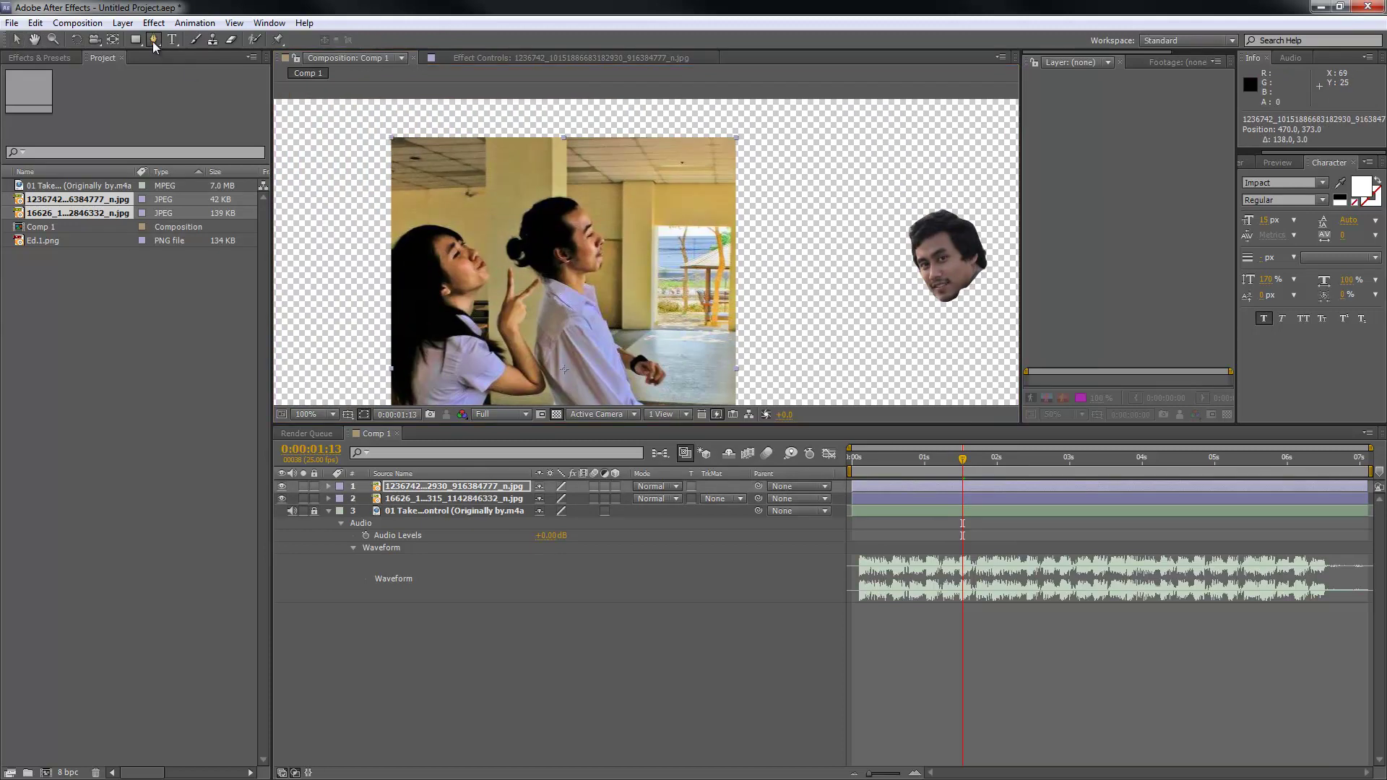
Step: Draw a closed Pen tool mask around the profile head with the hair bun, tracing the face, hair, bun and neck
click(154, 41)
scroll(553, 237, up, 1)
key(space)
drag(554, 237, 566, 248)
key(g)
scroll(452, 252, up, 2)
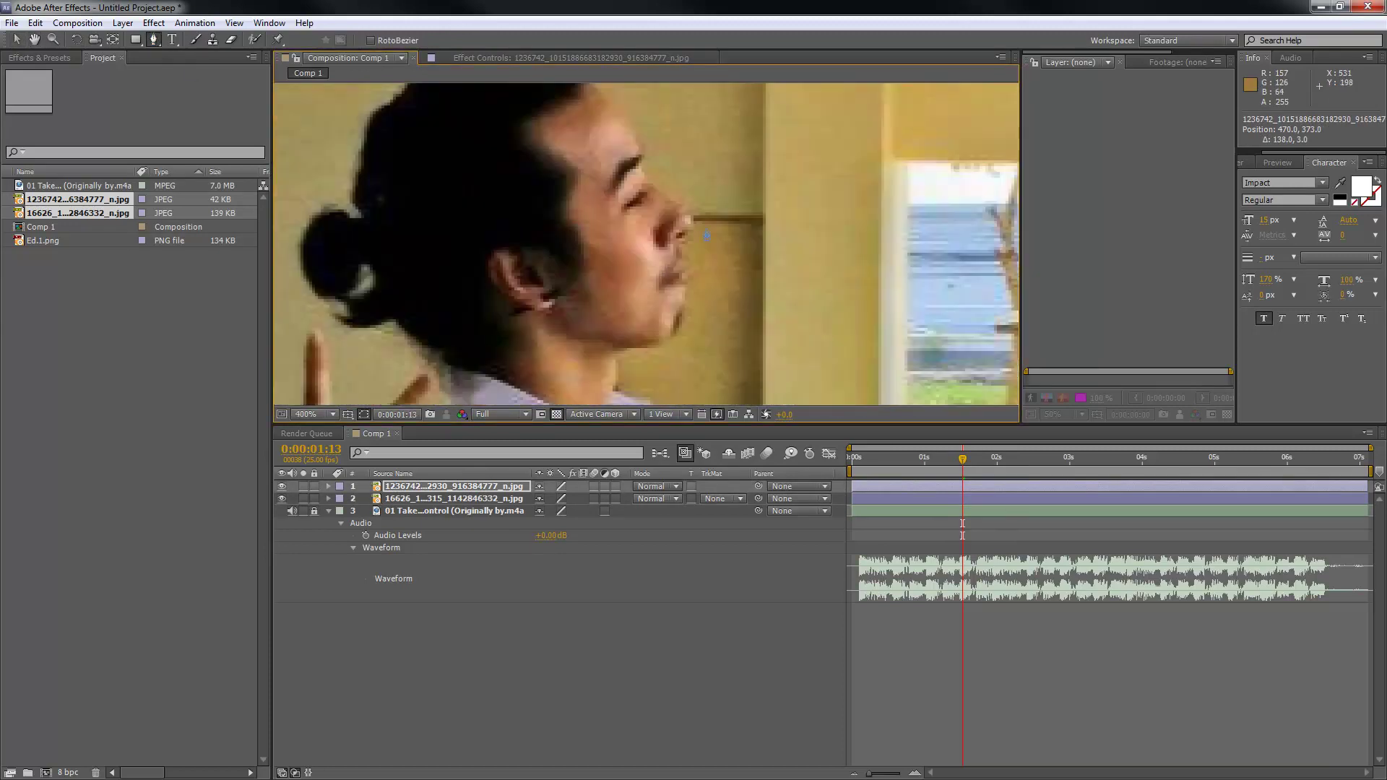
click(681, 244)
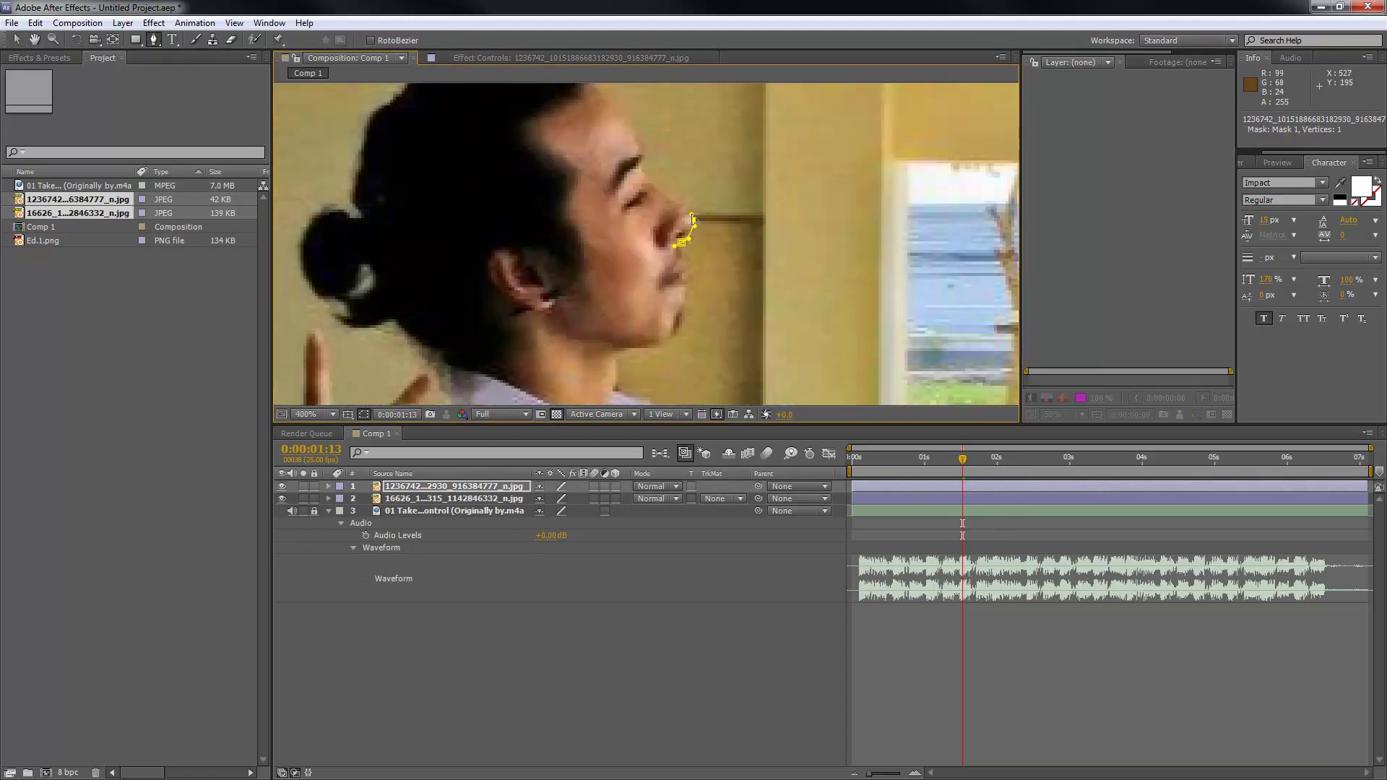
click(641, 170)
drag(638, 139, 704, 207)
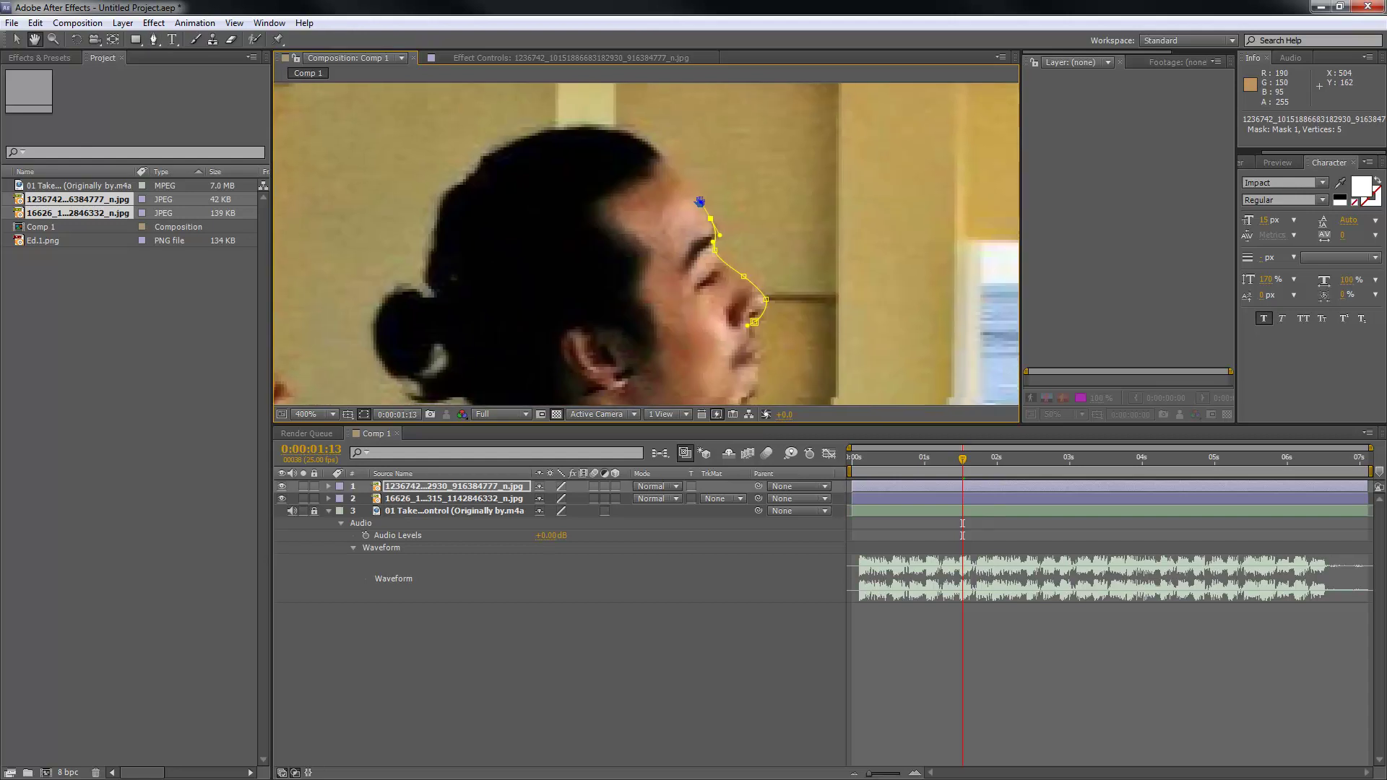
drag(658, 149, 440, 233)
click(430, 262)
click(425, 283)
drag(407, 291, 392, 196)
key(space)
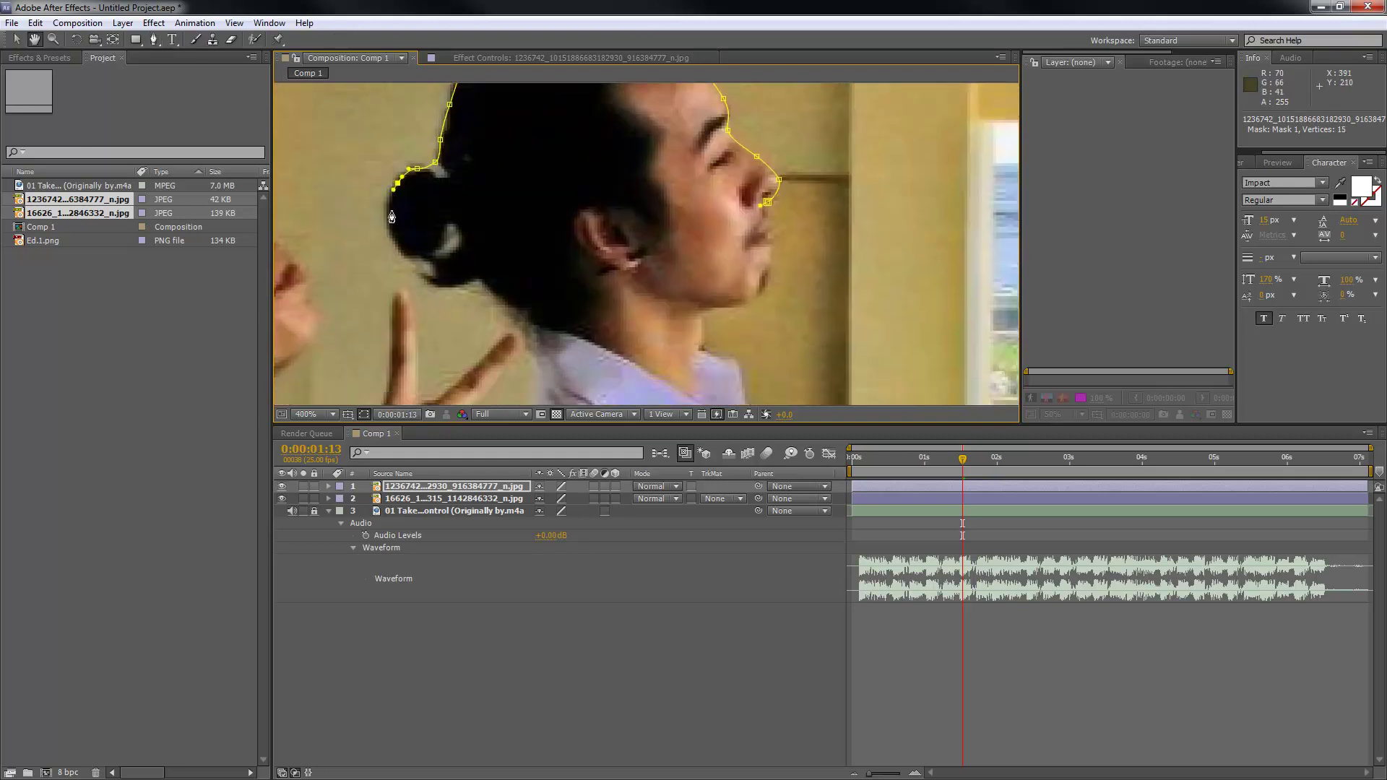
click(386, 221)
click(403, 254)
drag(420, 258, 428, 252)
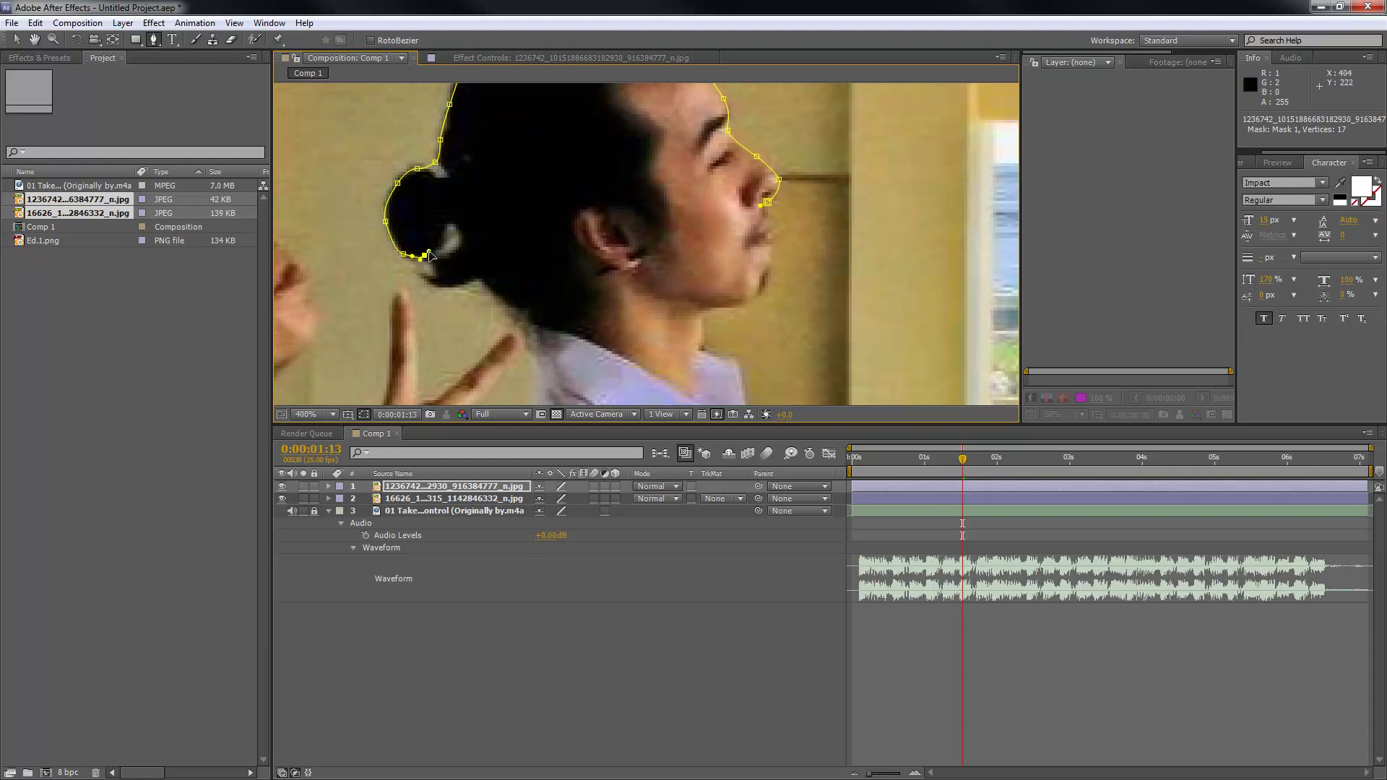
click(437, 242)
click(449, 220)
click(459, 232)
click(452, 252)
click(435, 260)
click(434, 275)
click(453, 284)
click(471, 279)
click(504, 293)
click(529, 316)
click(555, 331)
click(600, 344)
click(656, 342)
click(693, 329)
click(708, 311)
click(714, 309)
drag(745, 303, 766, 274)
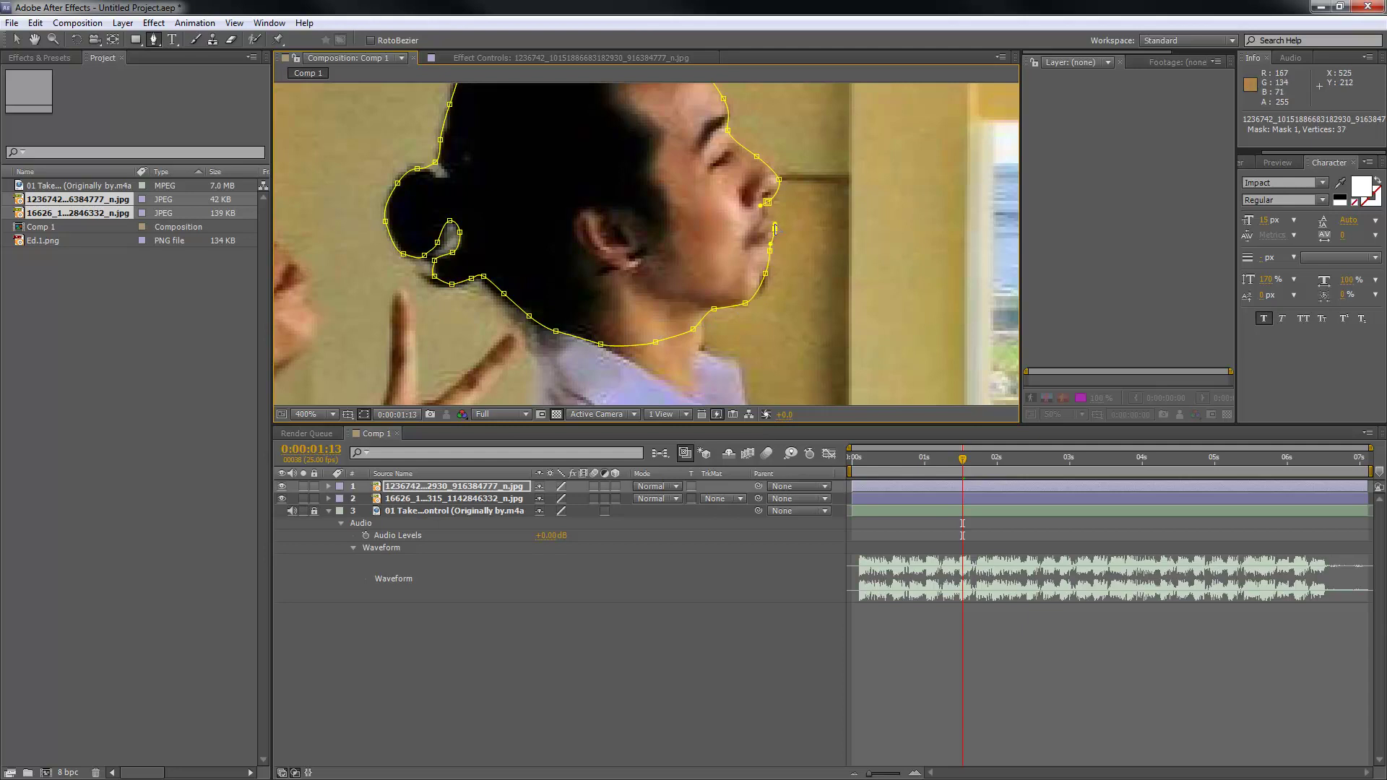
click(767, 203)
key(v)
click(835, 233)
Step: Rotate the cut-out profile head clockwise so the face tilts down, and place it at about 466, 285.5
scroll(823, 267, down, 6)
drag(762, 267, 600, 260)
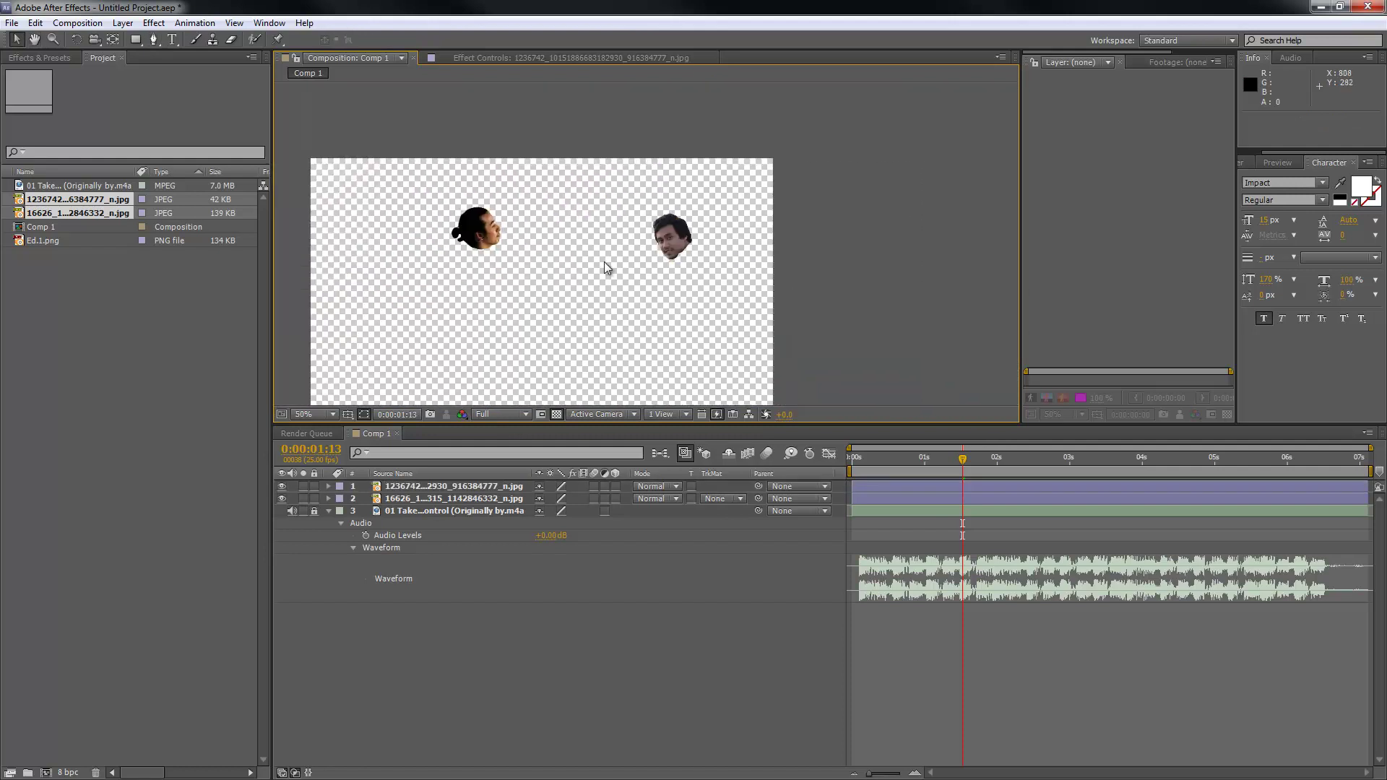
scroll(601, 260, up, 2)
drag(366, 242, 830, 251)
drag(508, 198, 735, 271)
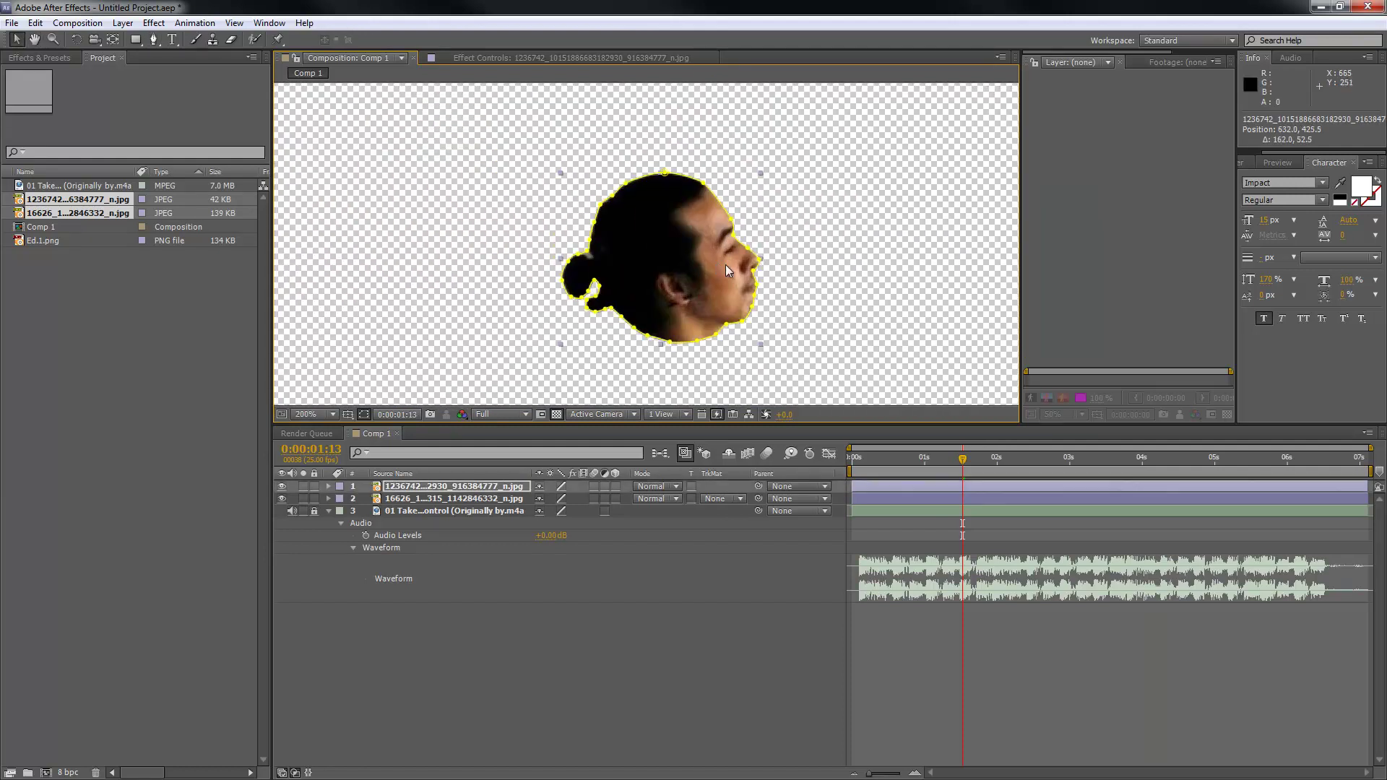
key(w)
drag(684, 312, 643, 241)
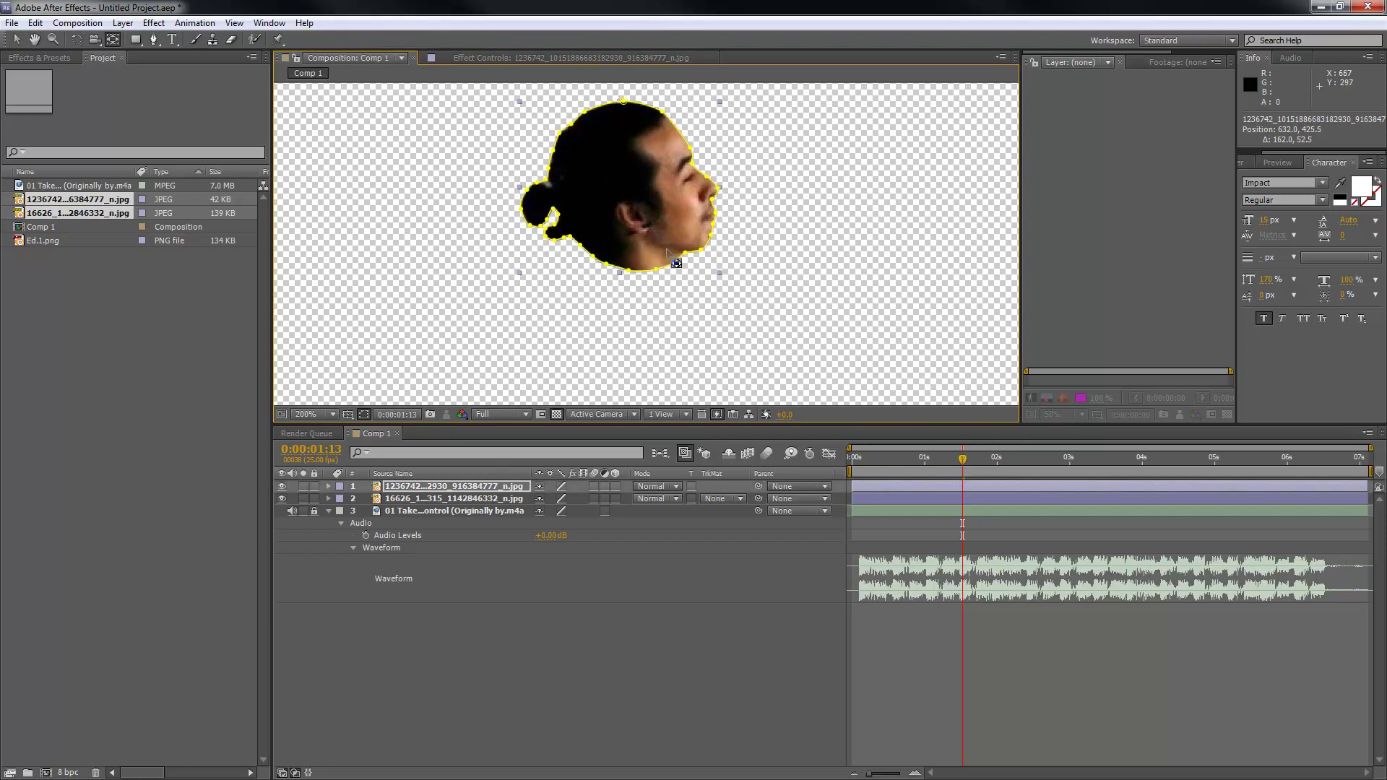
scroll(642, 240, down, 1)
drag(640, 354, 550, 214)
key(v)
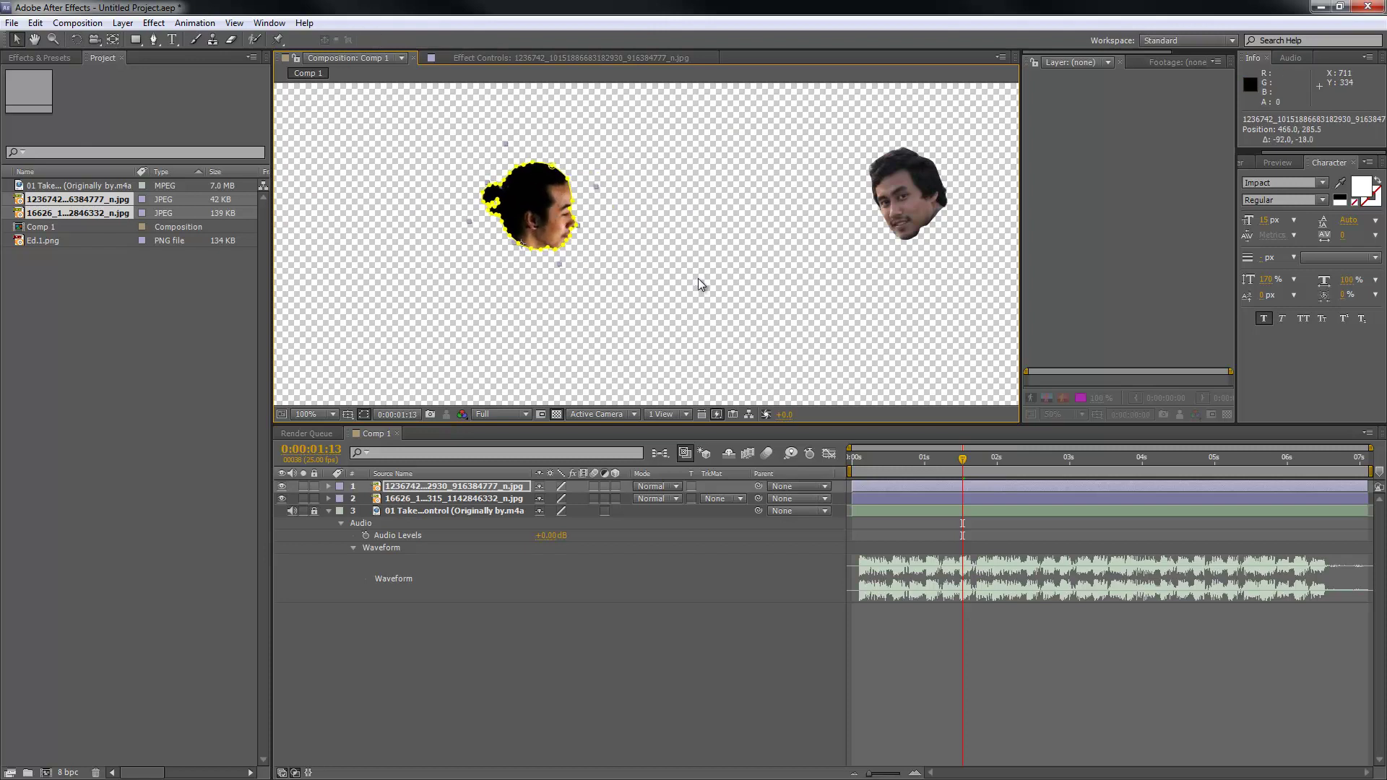
scroll(708, 287, down, 1)
click(712, 300)
Step: Add Ed.1.png below the photo layers, scale it down and place it under the profile head at about 490, 368
drag(50, 241, 621, 505)
drag(659, 296, 638, 295)
drag(701, 133, 668, 189)
drag(637, 289, 602, 293)
Step: Show the rulers and move the Ed.1.png figure clear of the profile head to about 294, 366
key(ctrl+r)
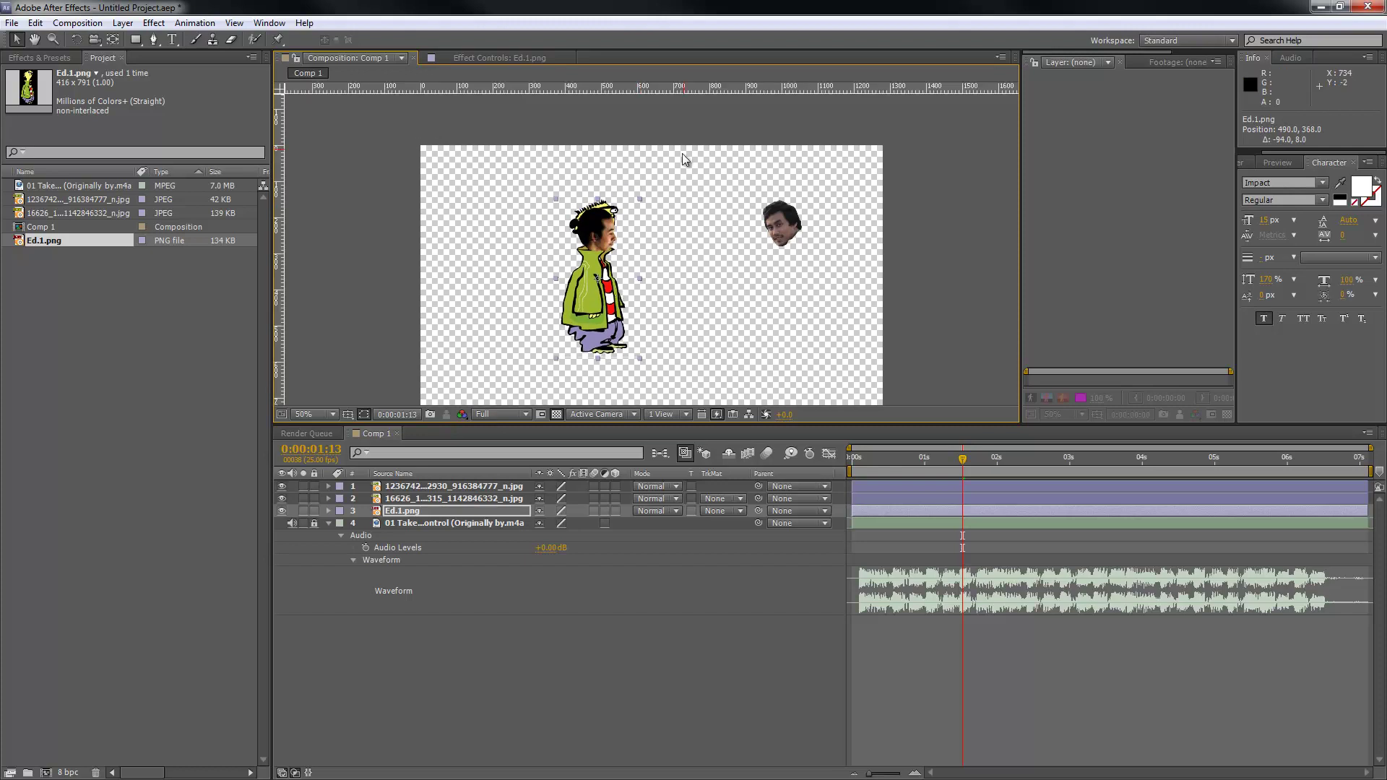
drag(698, 88, 706, 303)
key(period)
drag(650, 171, 666, 188)
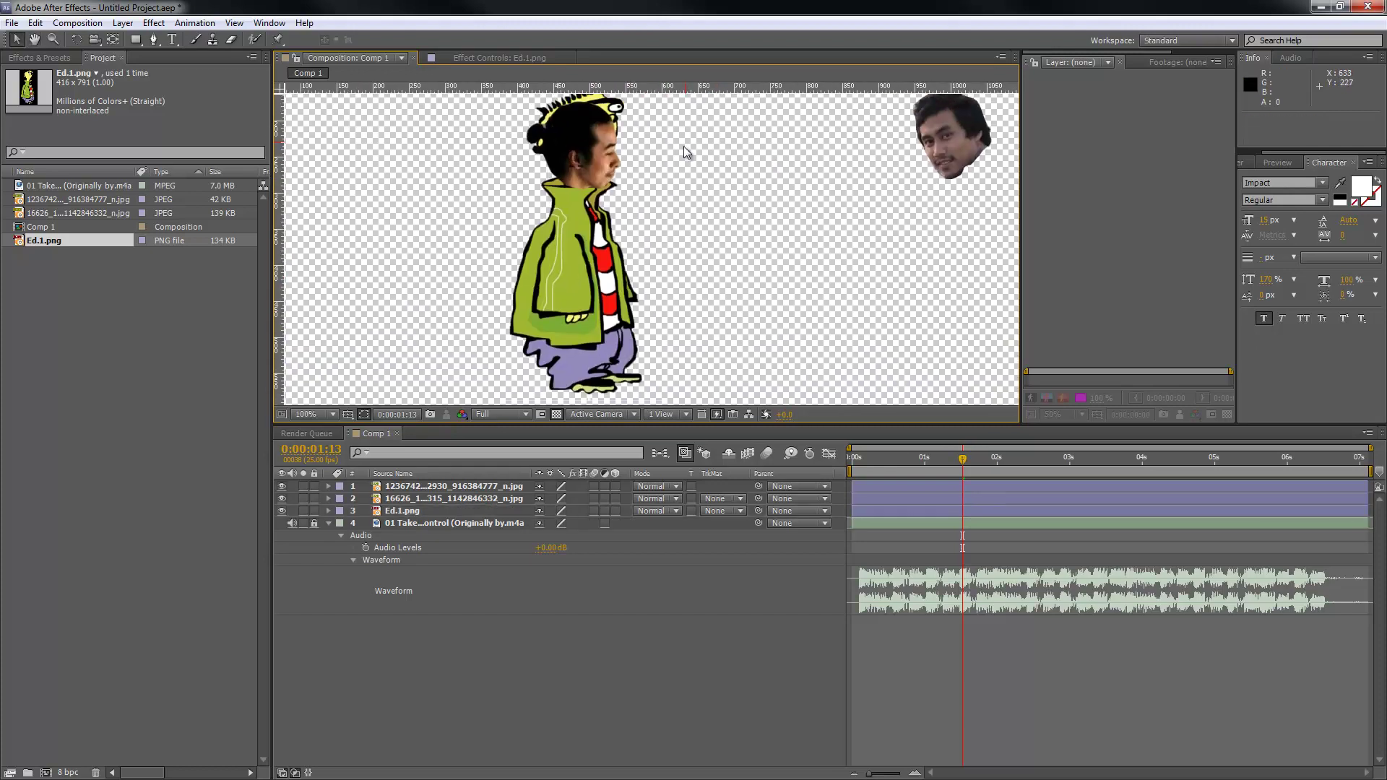
drag(604, 260, 462, 259)
key(period)
drag(554, 241, 653, 323)
Step: Draw a closed Pen tool mask around the cartoon head of the Ed.1.png figure, crossing the neck just above the collar
click(153, 40)
drag(554, 231, 571, 291)
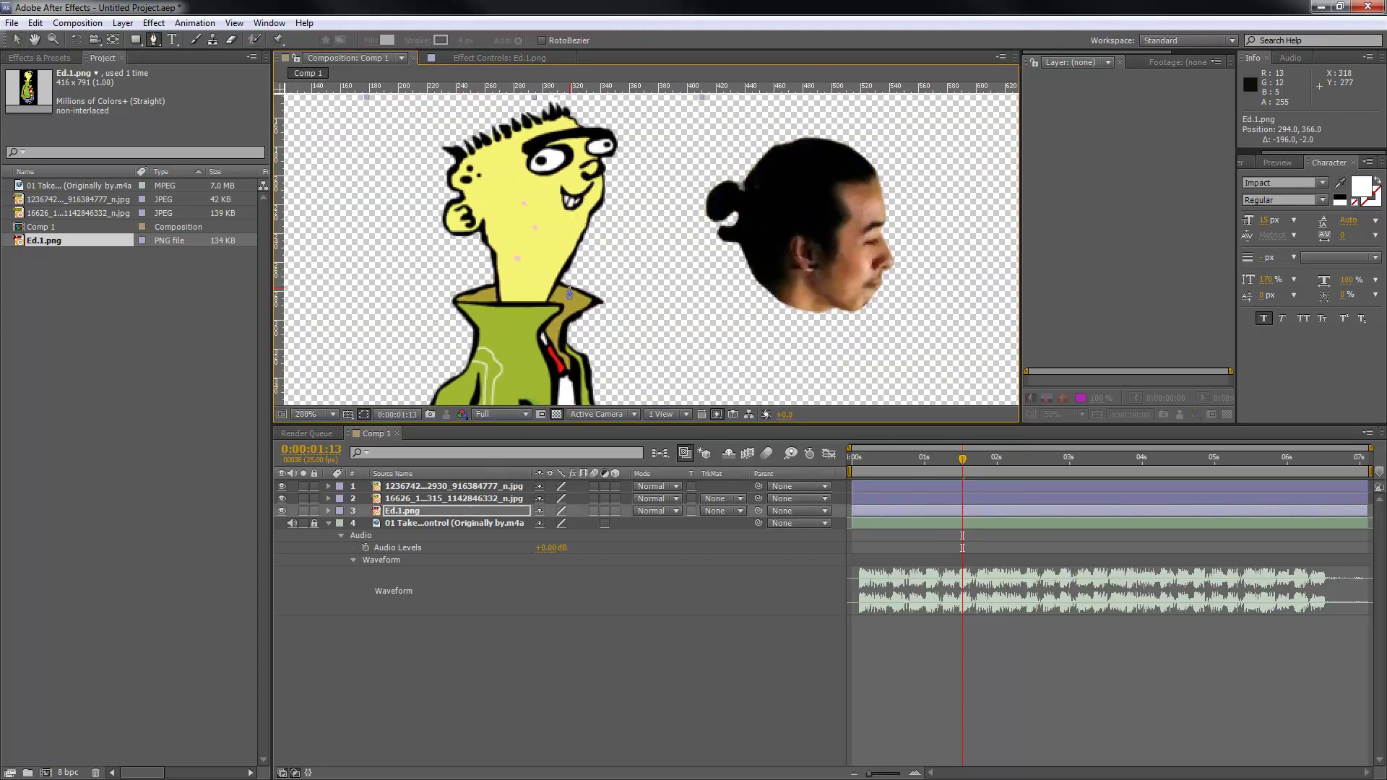
click(568, 287)
click(553, 284)
click(540, 291)
click(501, 291)
click(409, 154)
drag(428, 142, 428, 203)
click(471, 167)
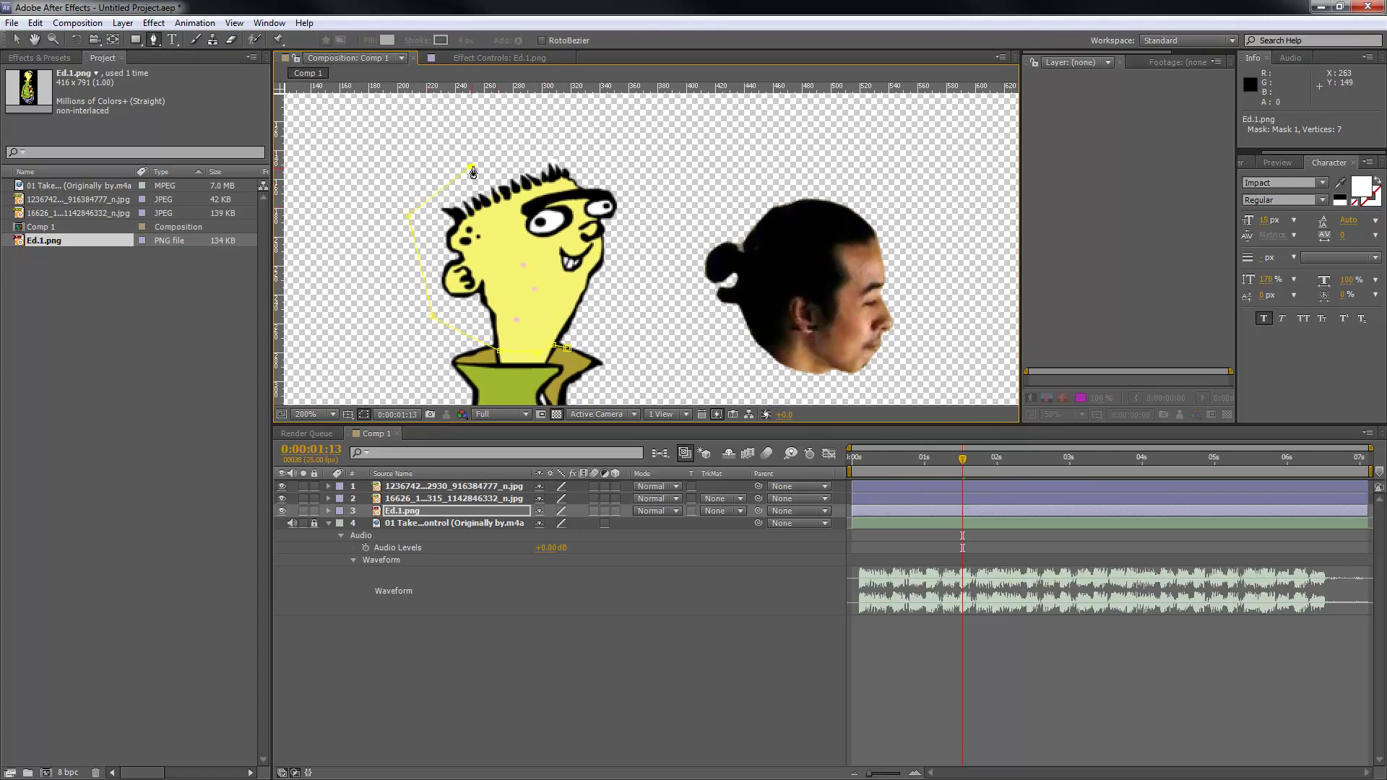
click(568, 347)
Step: Invert Mask 1 on the Ed.1.png layer so that the cartoon head is cut away and the body remains
key(v)
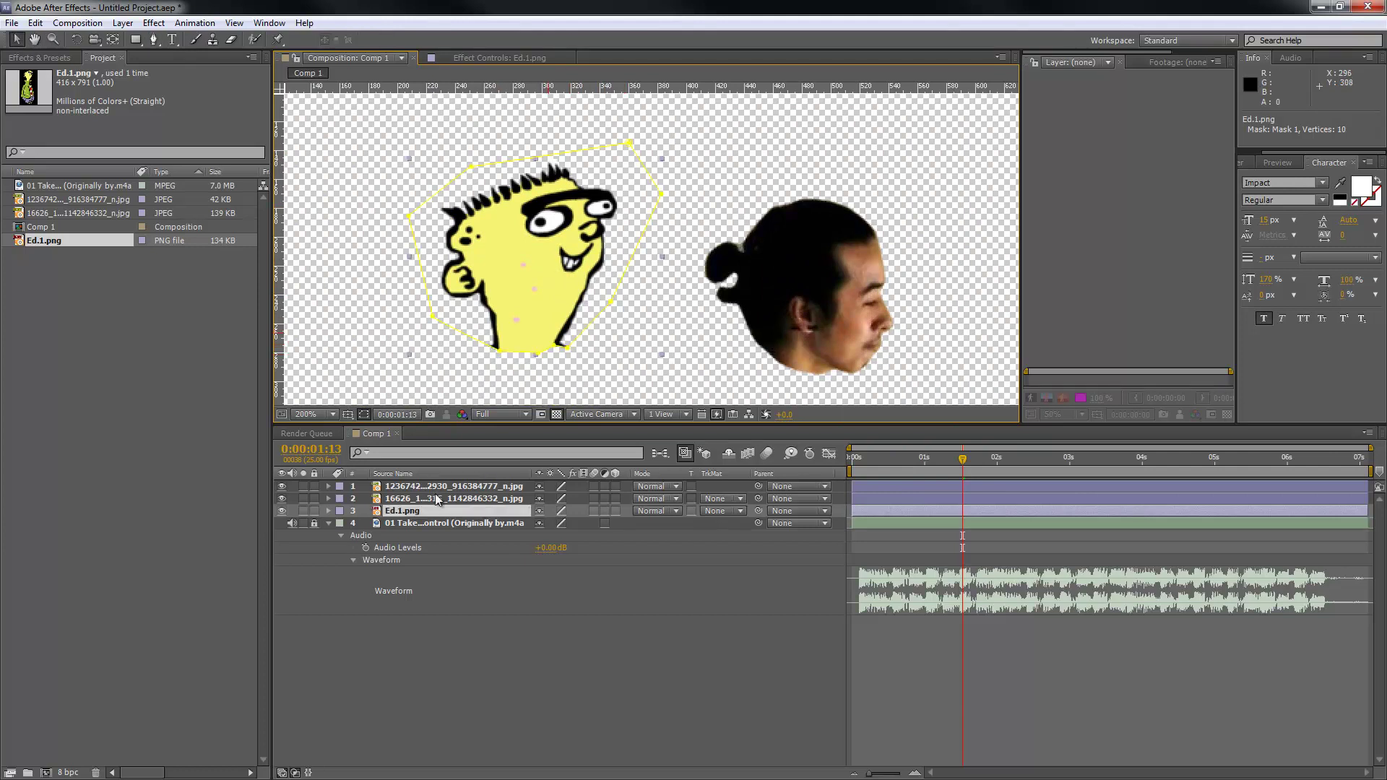
key(m)
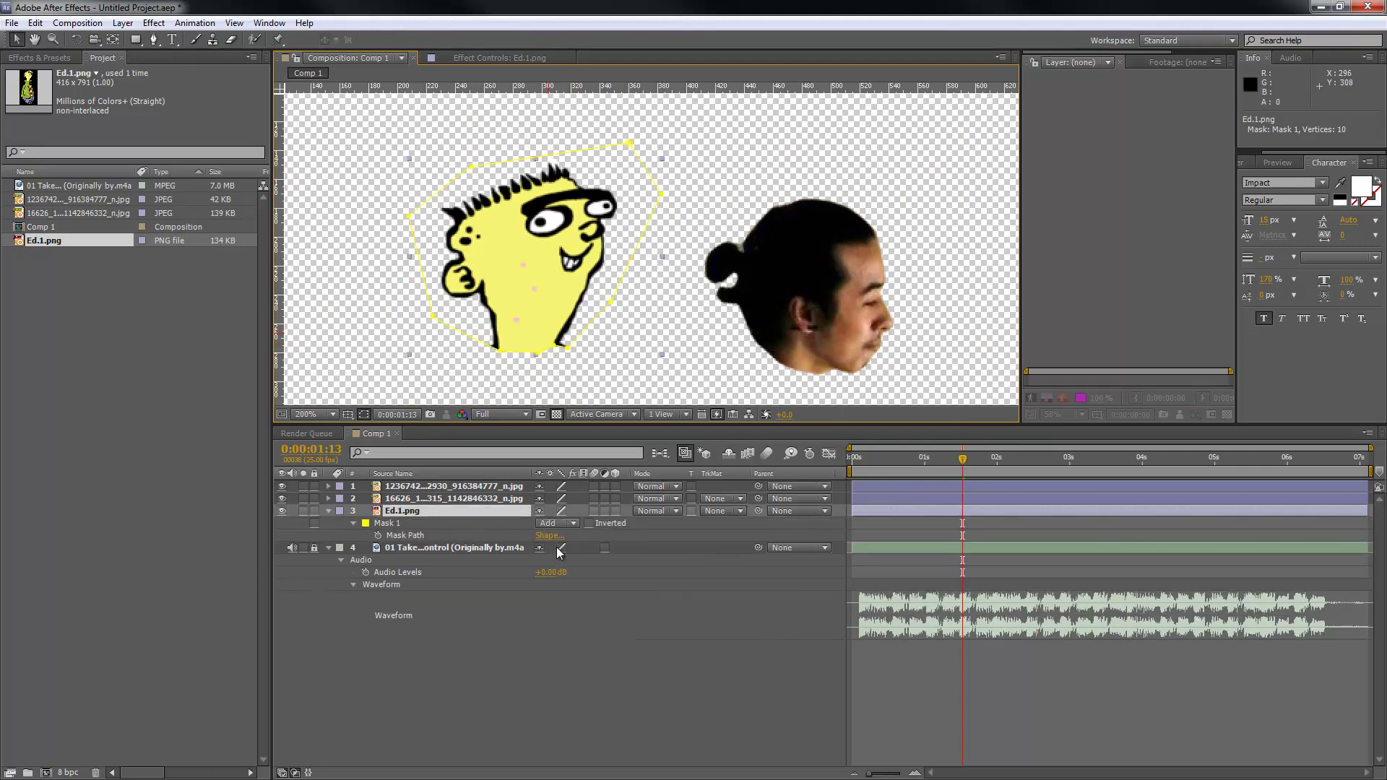
click(588, 523)
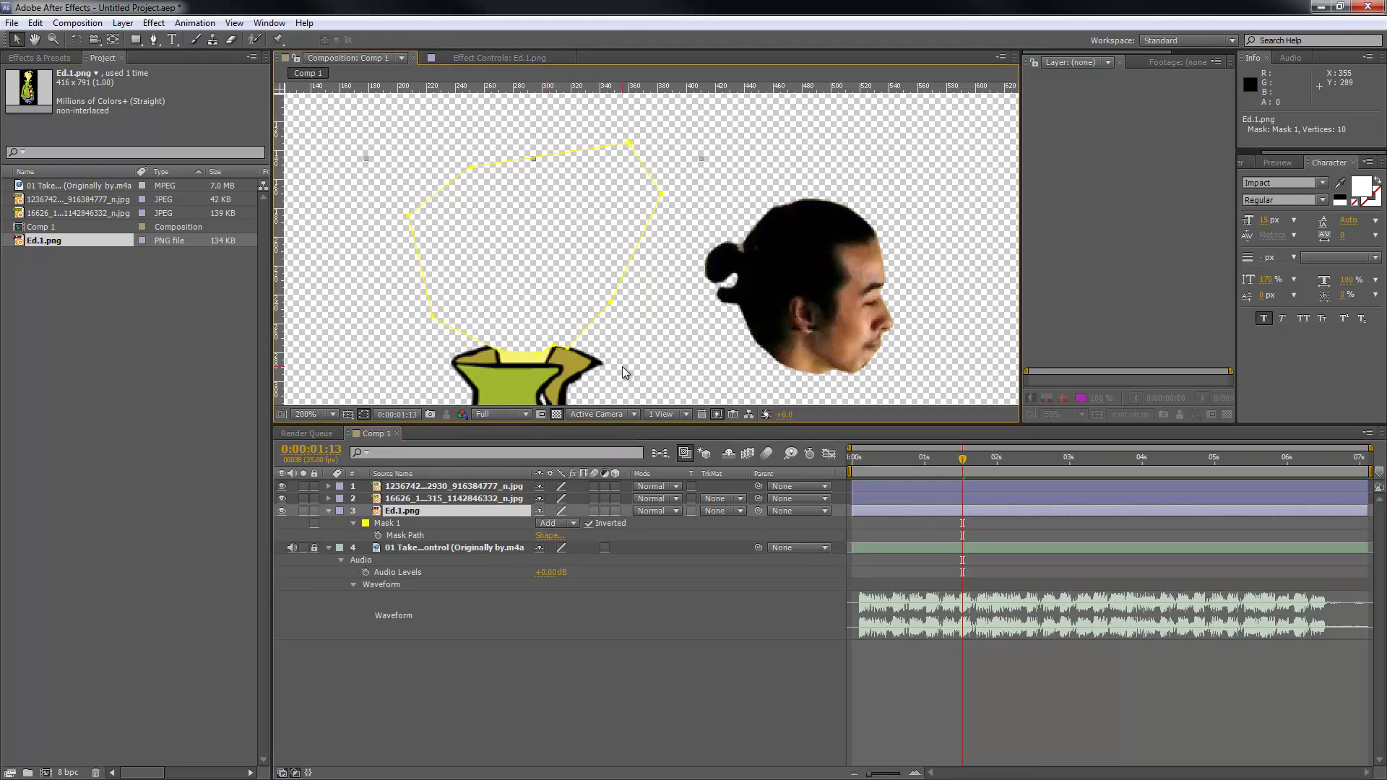
Step: Bring the headless cartoon body and the profile head together so the head sits in the jacket collar
scroll(658, 361, down, 2)
click(723, 349)
drag(725, 349, 691, 270)
drag(581, 249, 605, 269)
drag(668, 179, 614, 194)
scroll(654, 249, up, 2)
click(684, 248)
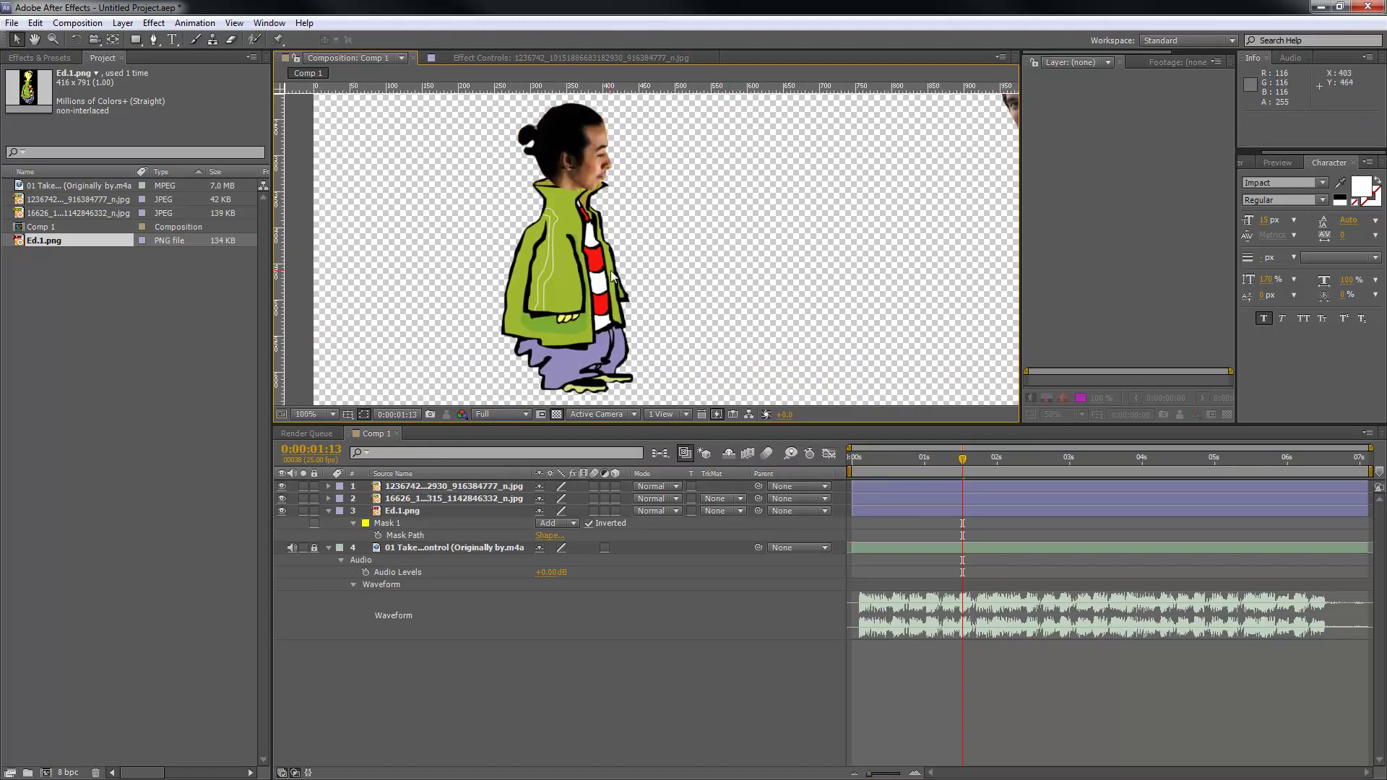
Step: Duplicate the headless body layer and move the copy horizontally to about 762, 420
click(603, 282)
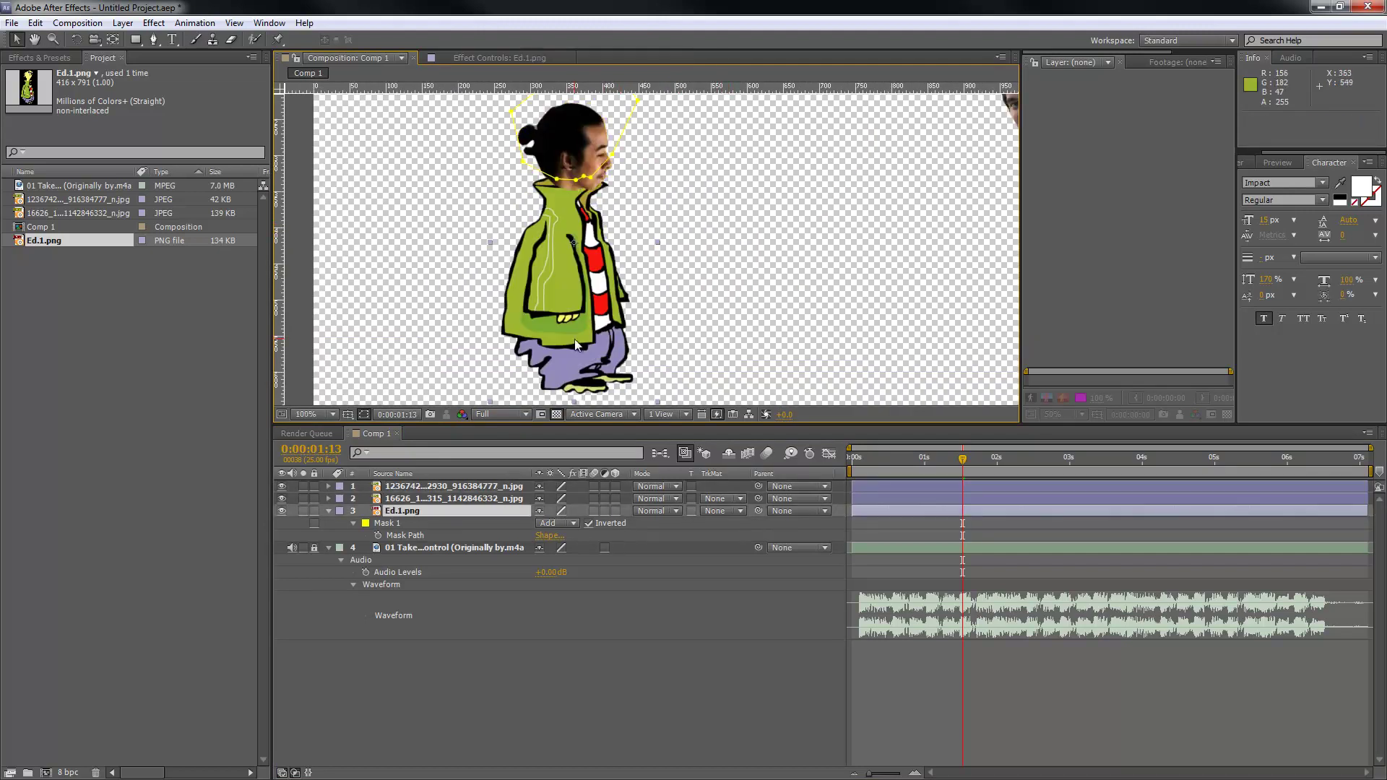
key(ctrl+d)
drag(604, 308, 780, 309)
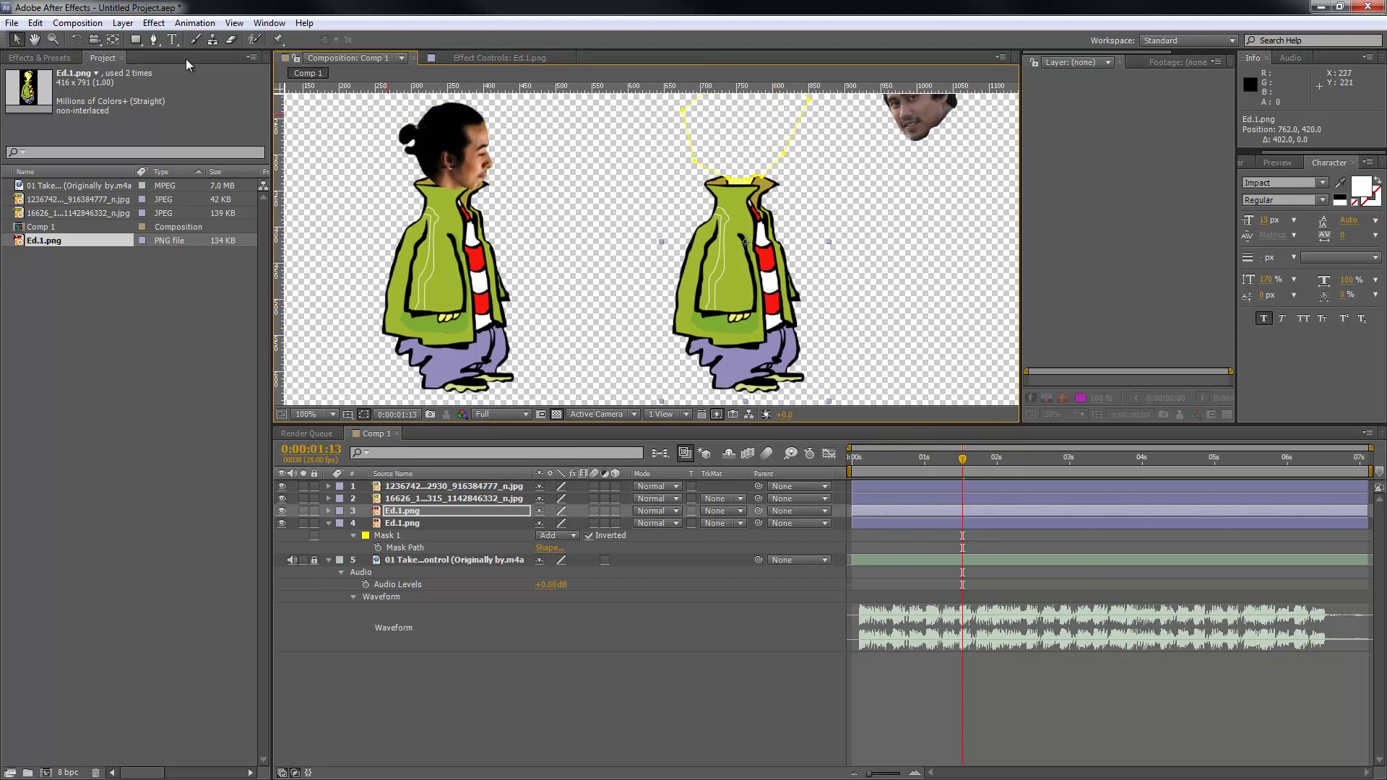
Step: Search the effects and presets for "flip" and apply the Flip + Flop preset to the body copy
click(58, 58)
click(91, 74)
text(fl)
text(ip)
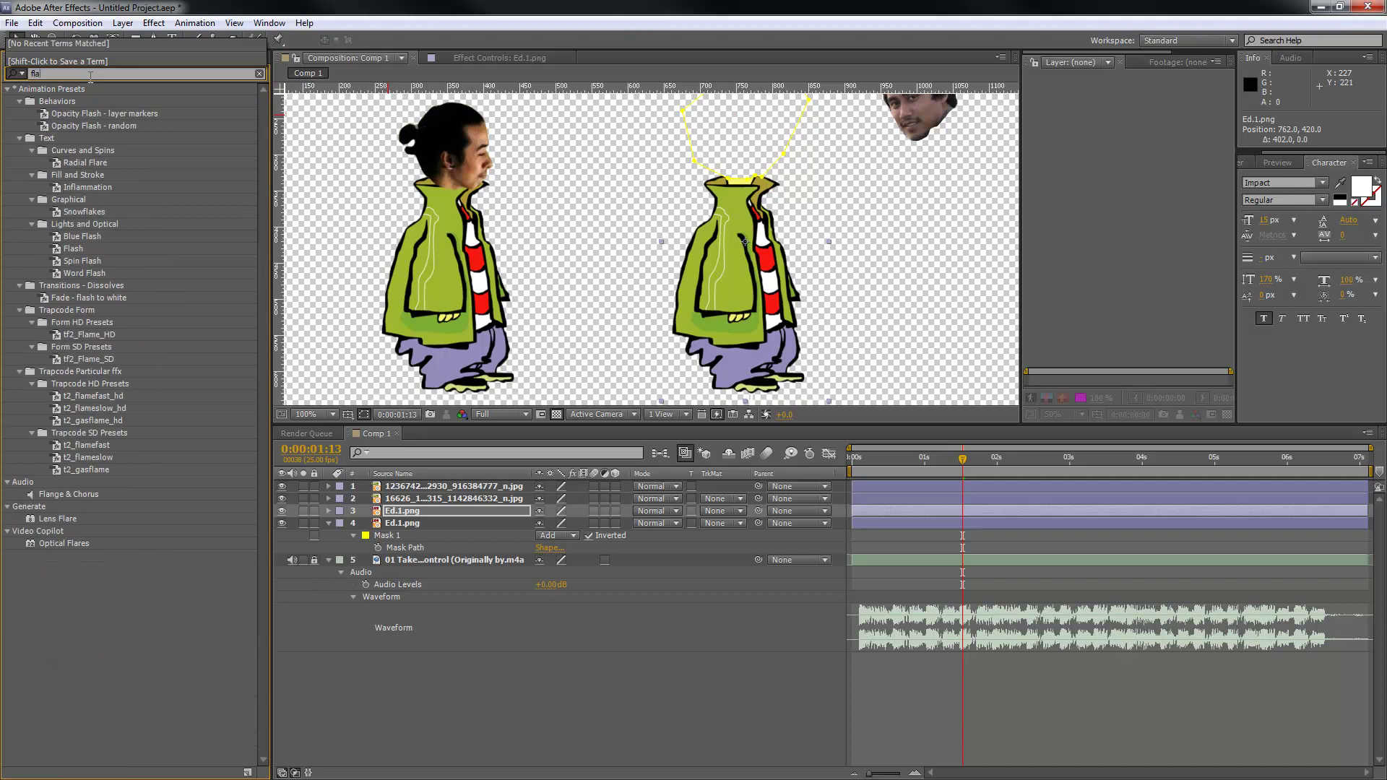
drag(91, 125, 492, 511)
click(372, 55)
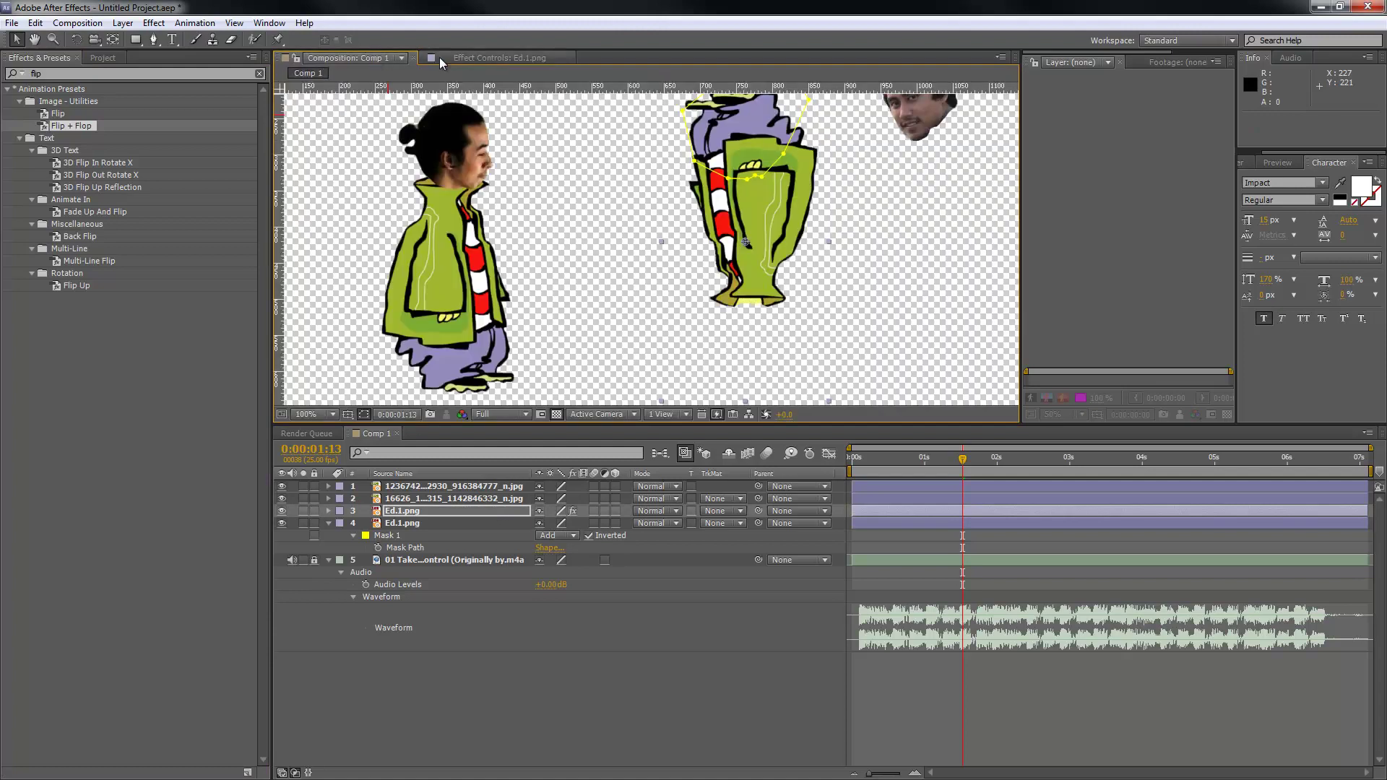
Step: Dock Effect Controls in its own area beside the composition and widen the composition view
drag(441, 55, 123, 83)
drag(270, 116, 372, 116)
drag(89, 57, 572, 225)
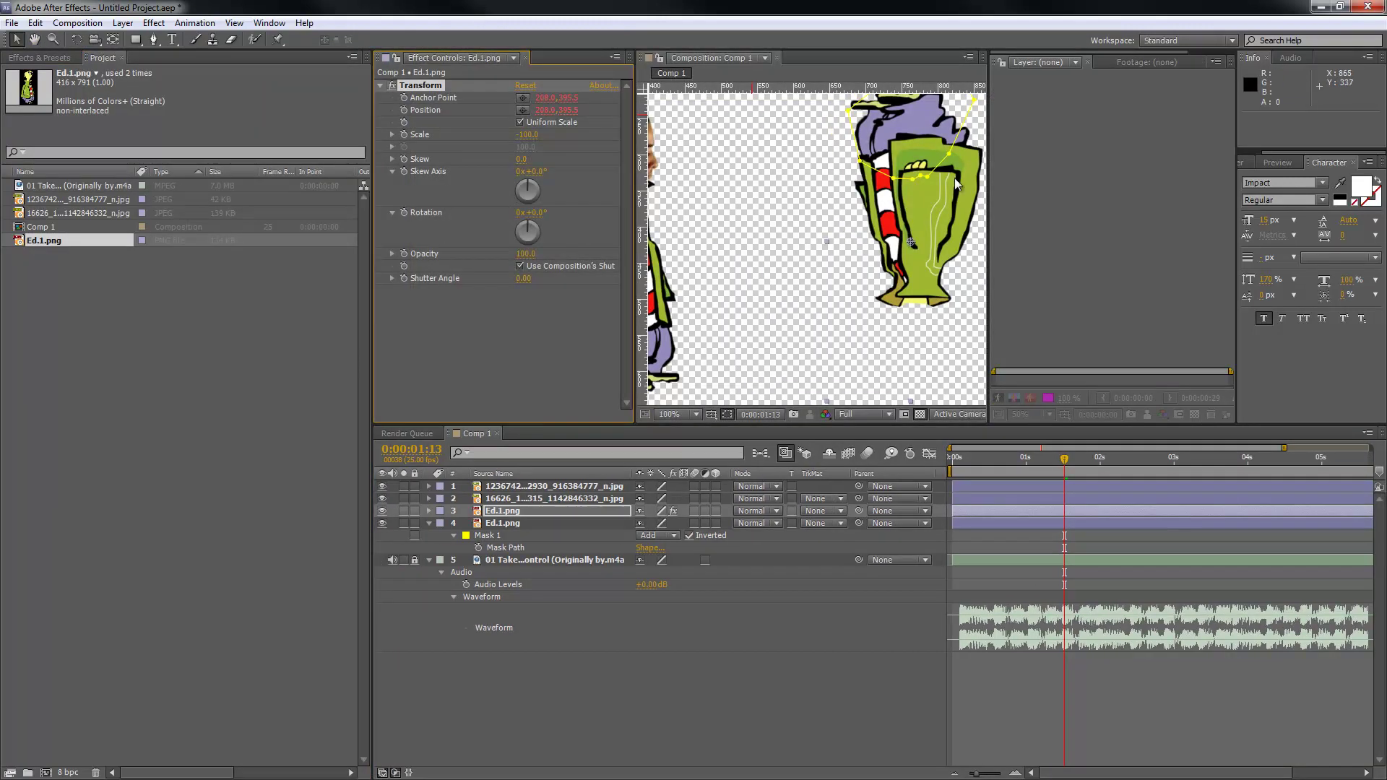
drag(987, 179, 1201, 179)
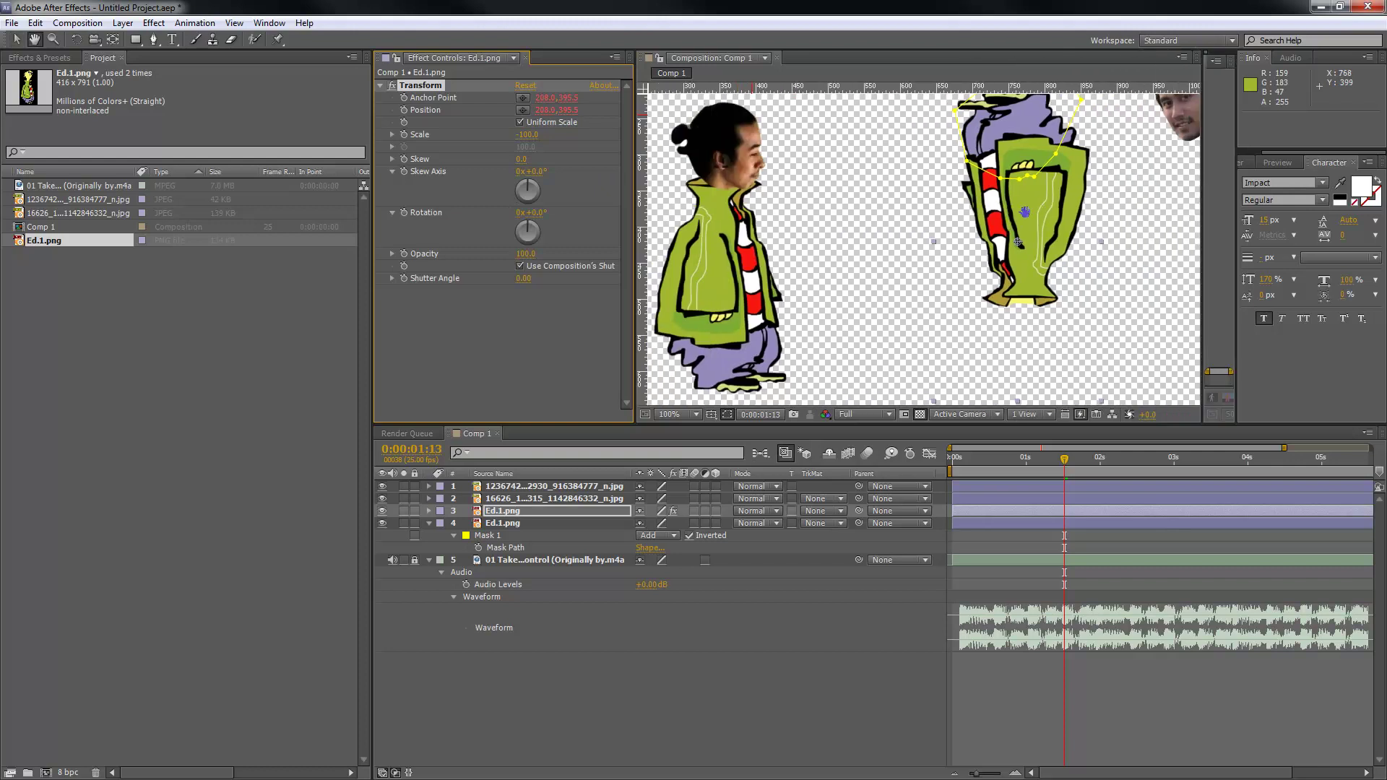
Step: Apply the Flip preset to the upside-down body copy so it stands upright and faces the first figure
click(40, 58)
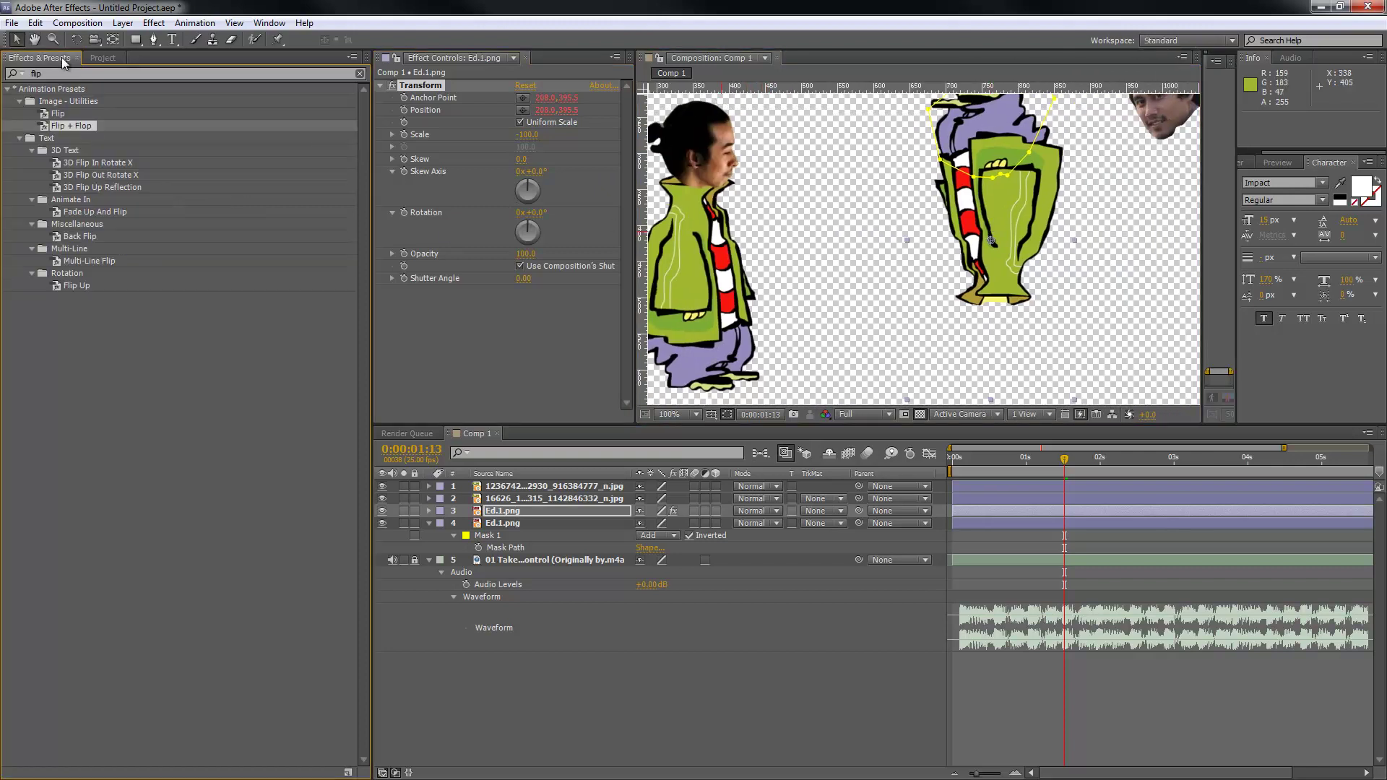
drag(60, 118, 544, 511)
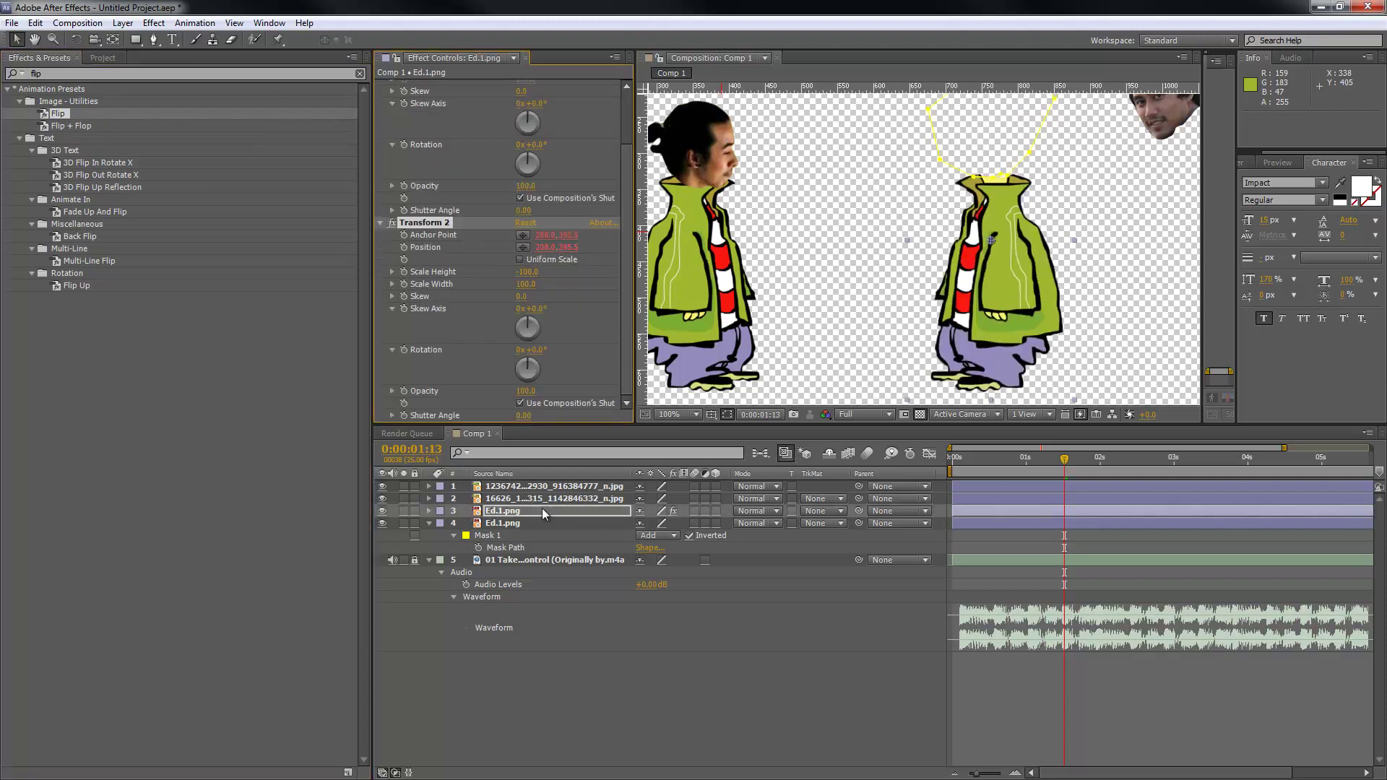
Step: Rotate the front-facing head upright and place it on the mirrored body's collar at about 770, 351
key(h)
mouse_move(891, 216)
mouse_down()
mouse_move(860, 218)
mouse_move(972, 193)
mouse_move(892, 208)
mouse_up()
key(space)
drag(1117, 211, 1047, 264)
drag(1125, 133, 1007, 144)
key(w)
key(v)
drag(939, 173, 930, 193)
key(space)
drag(930, 194, 1028, 206)
Step: Enlarge the profile head and rotate it so the face looks straight ahead above its collar
click(757, 206)
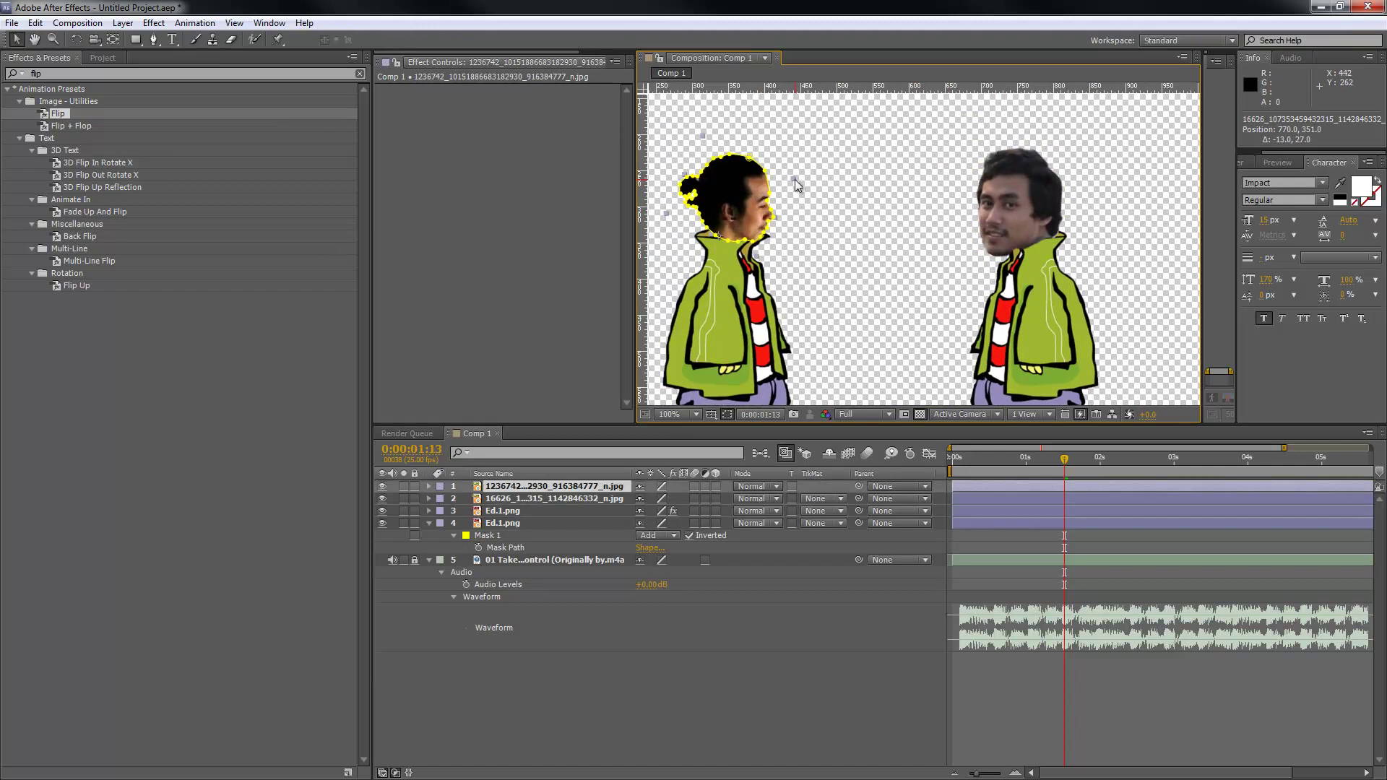
drag(794, 177, 756, 189)
key(w)
key(v)
key(w)
key(v)
click(883, 250)
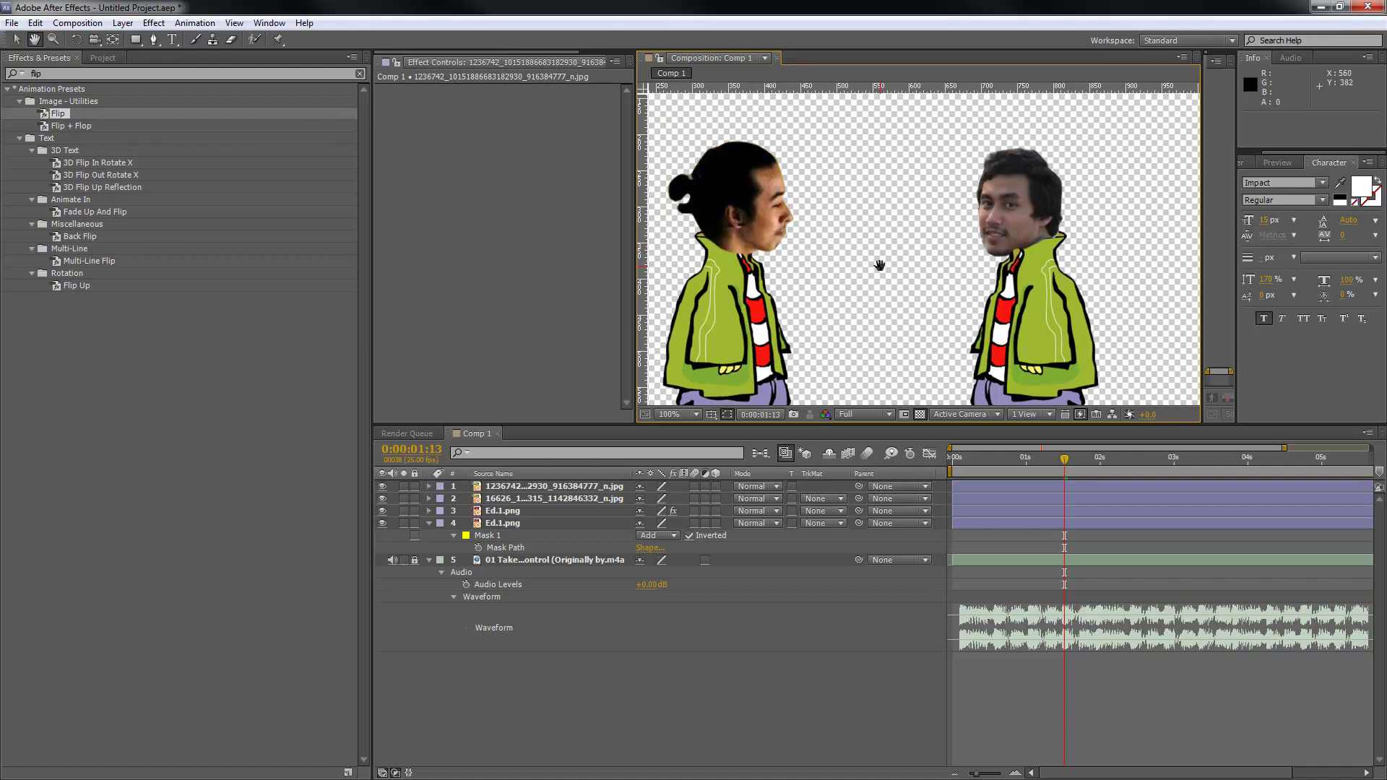
Step: Nudge the front-facing head to about 780, 353 and fine-tune the profile head on its body
drag(879, 265, 870, 240)
drag(991, 201, 999, 202)
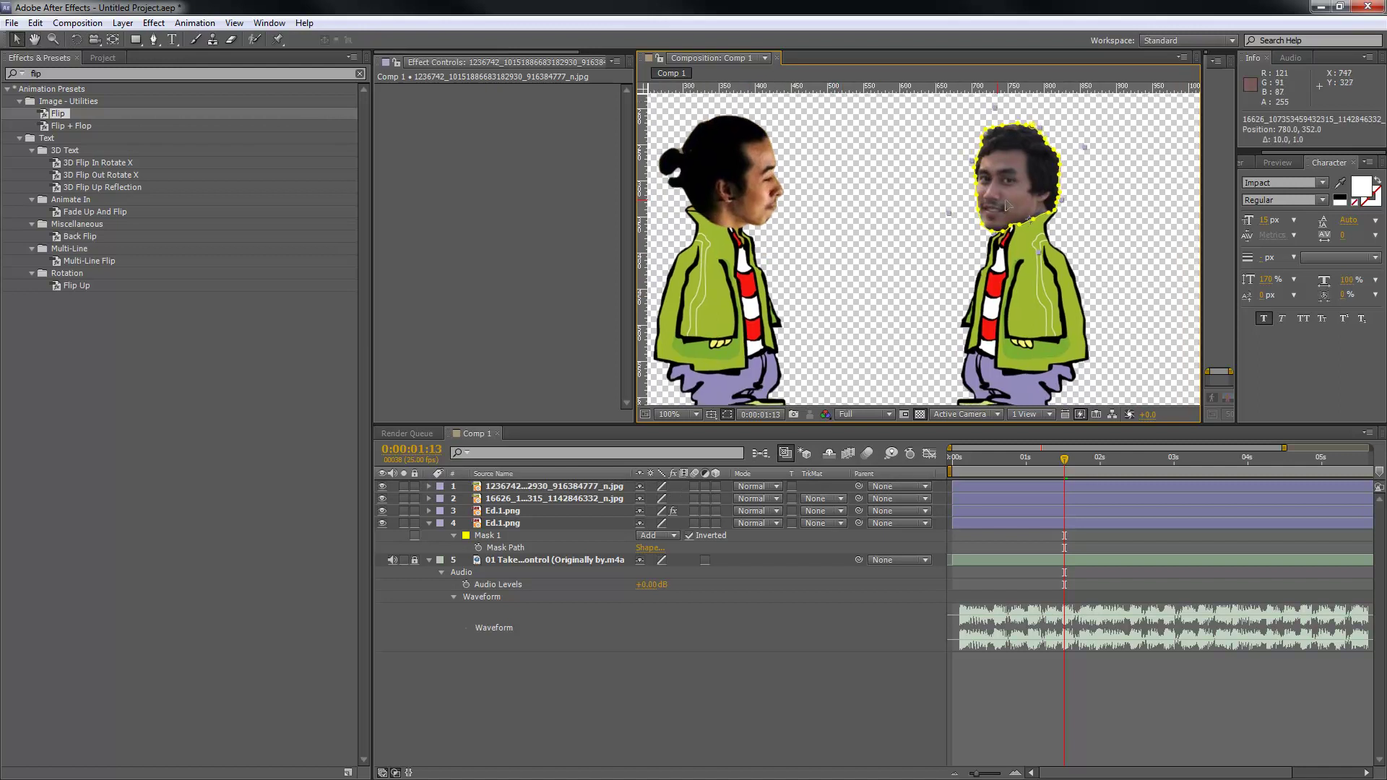
click(742, 204)
click(843, 279)
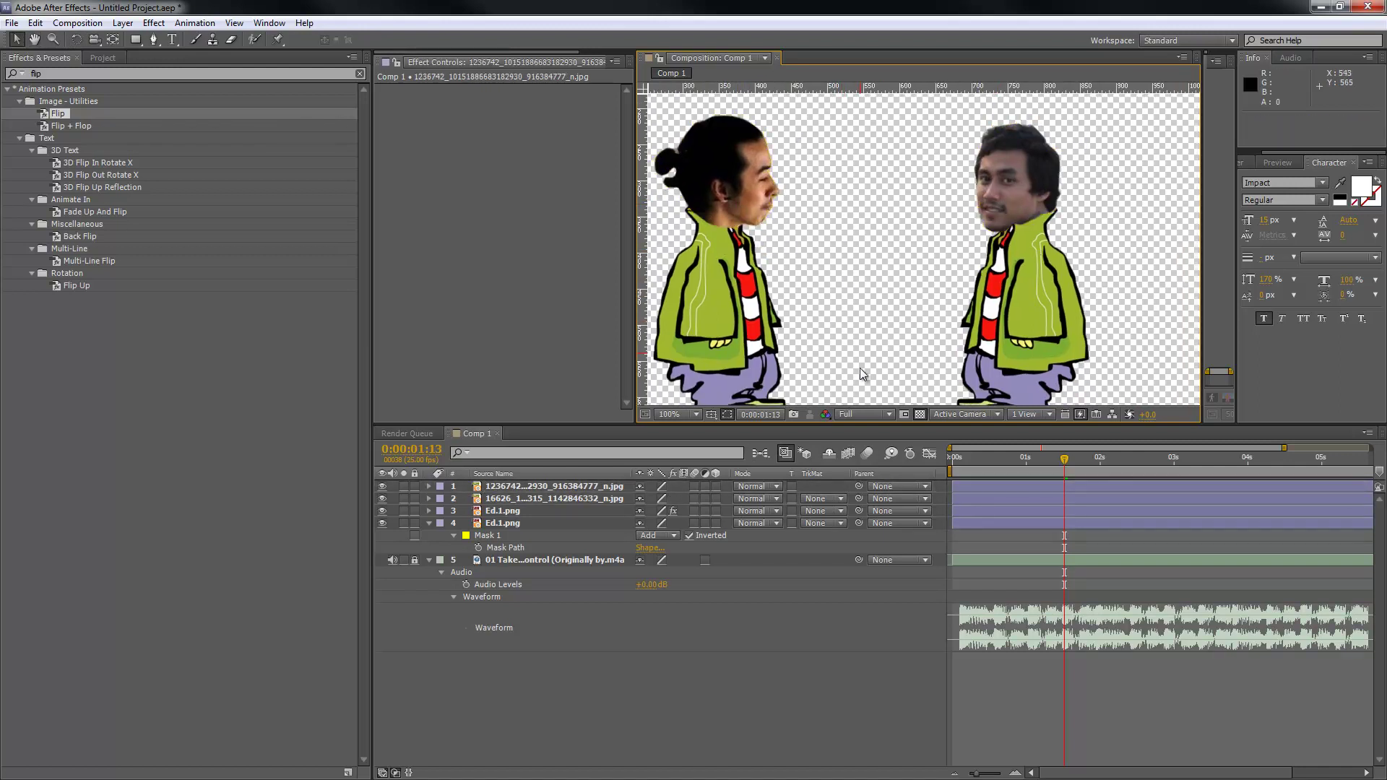
Step: Duplicate the Ed.1.png body layer that belongs to the profile head
click(103, 58)
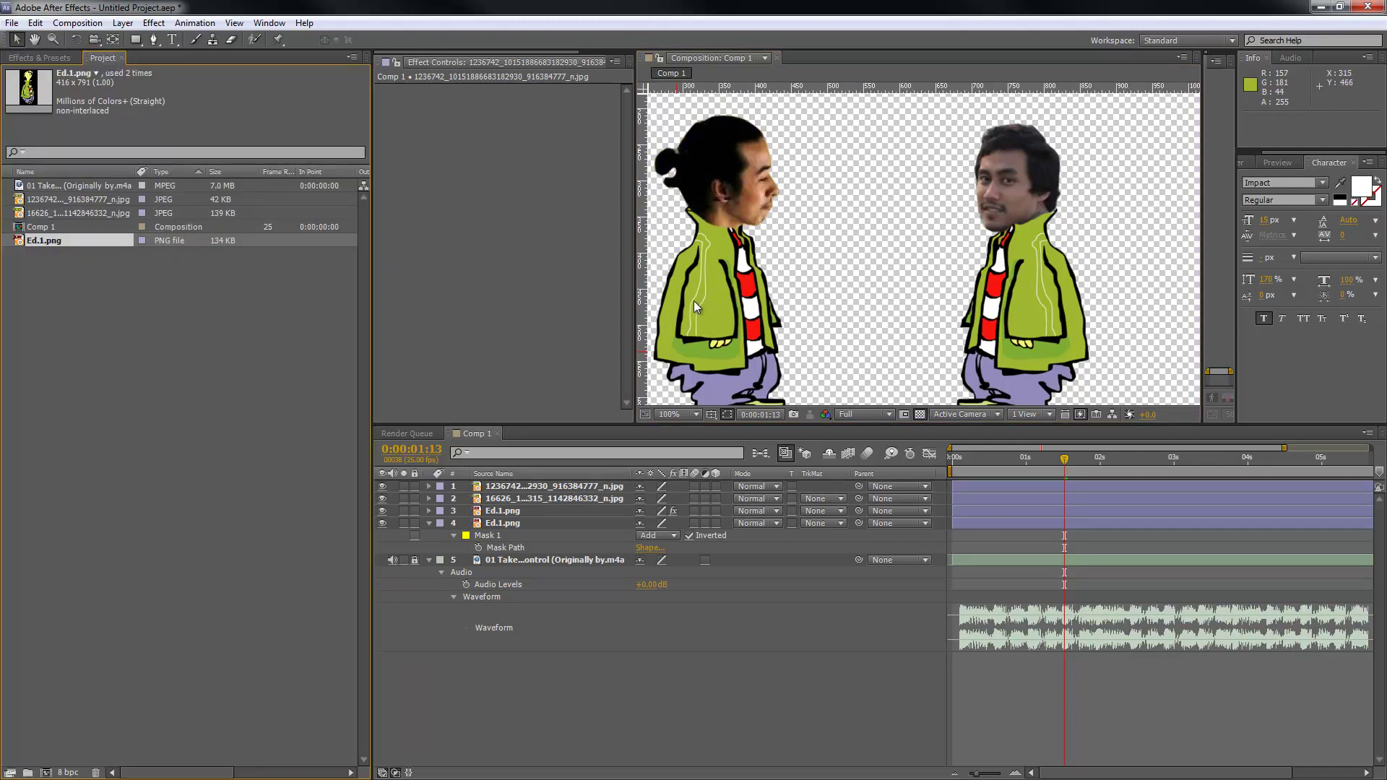
click(700, 277)
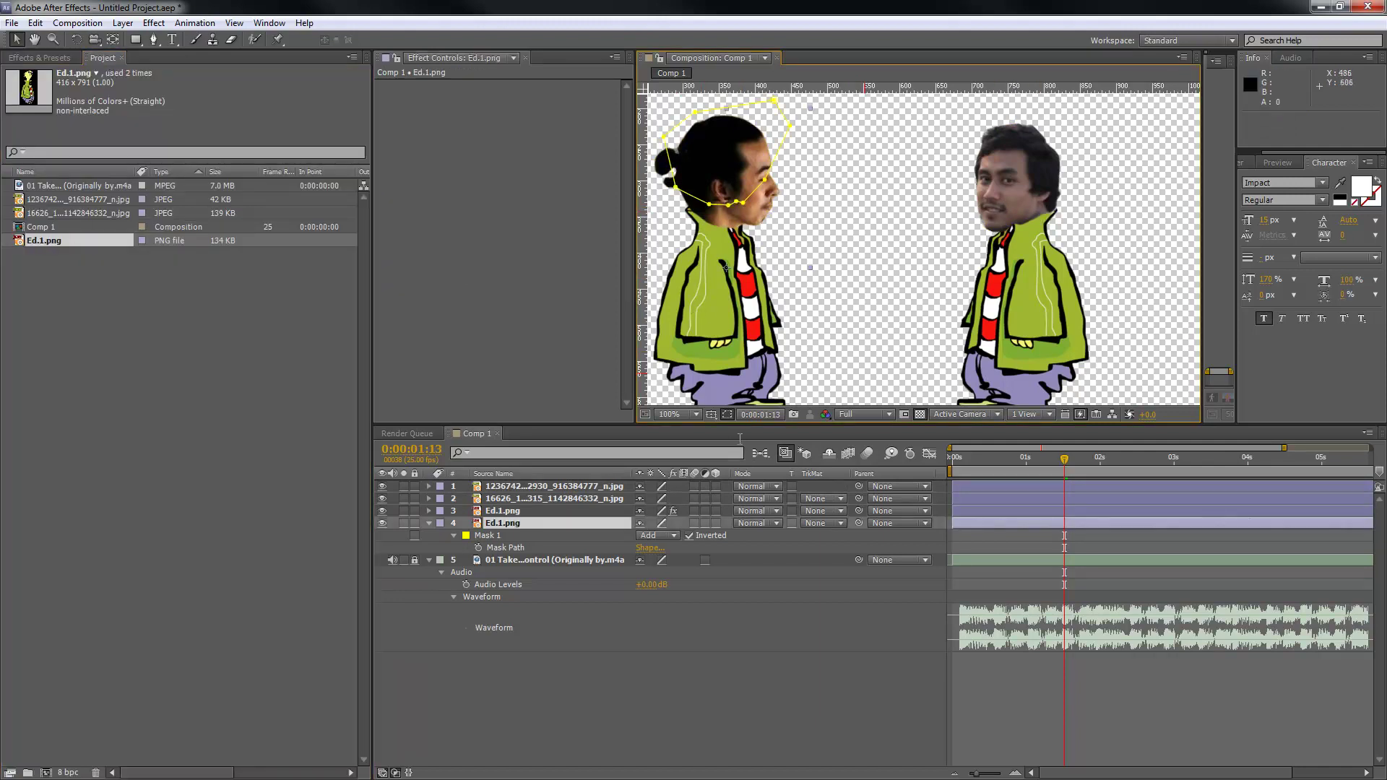
click(506, 513)
click(506, 523)
drag(693, 310, 731, 311)
drag(676, 393, 696, 396)
key(ctrl+d)
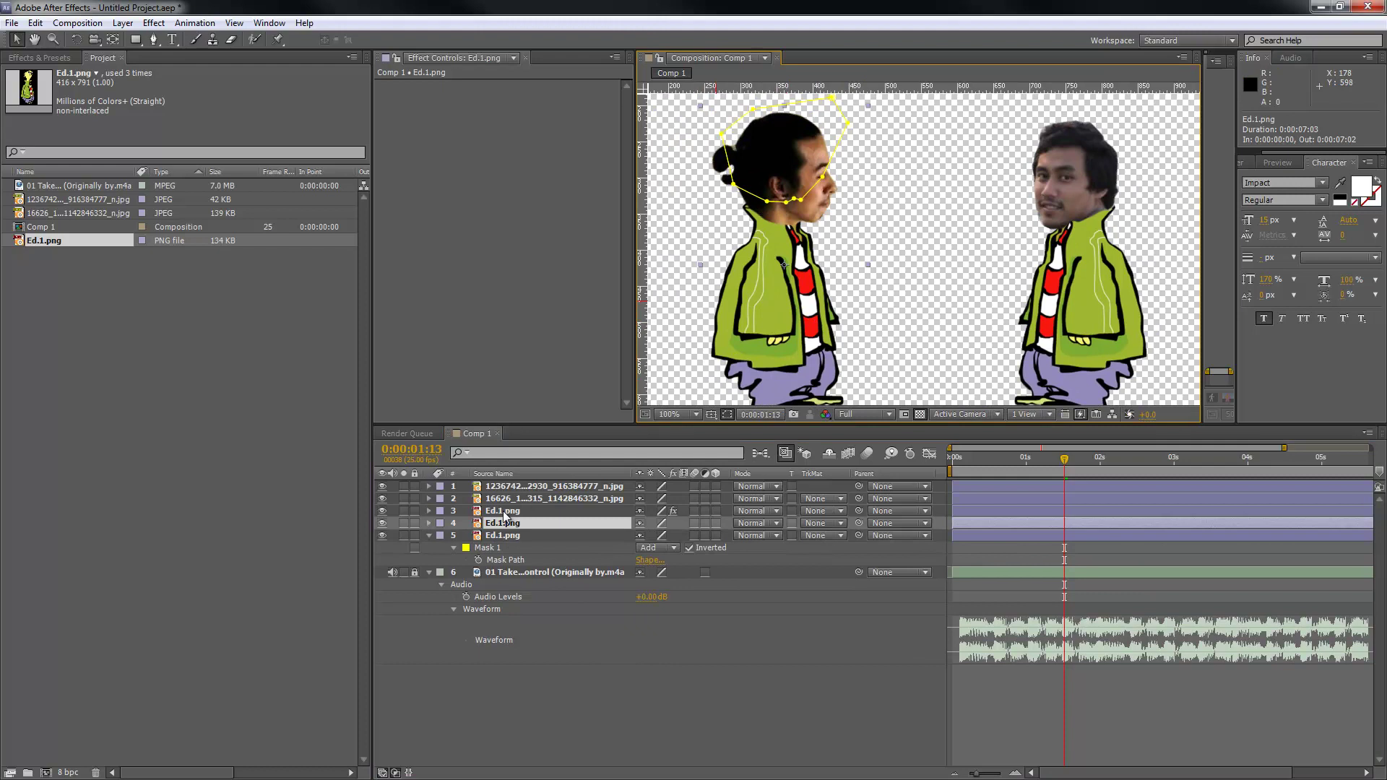
Step: Delete Mask 1 from the new body copy and move that layer above both head photos
key(m)
click(489, 537)
key(Delete)
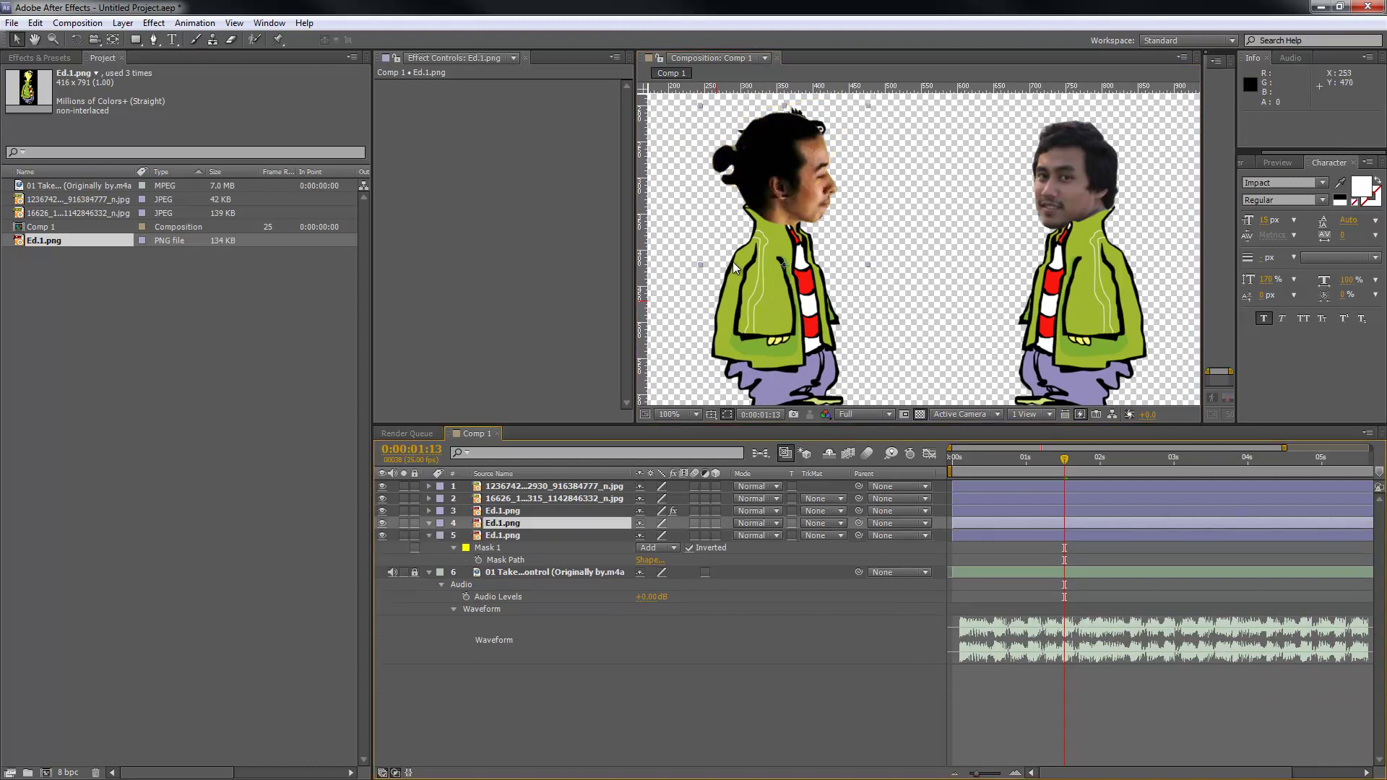
drag(488, 525, 502, 486)
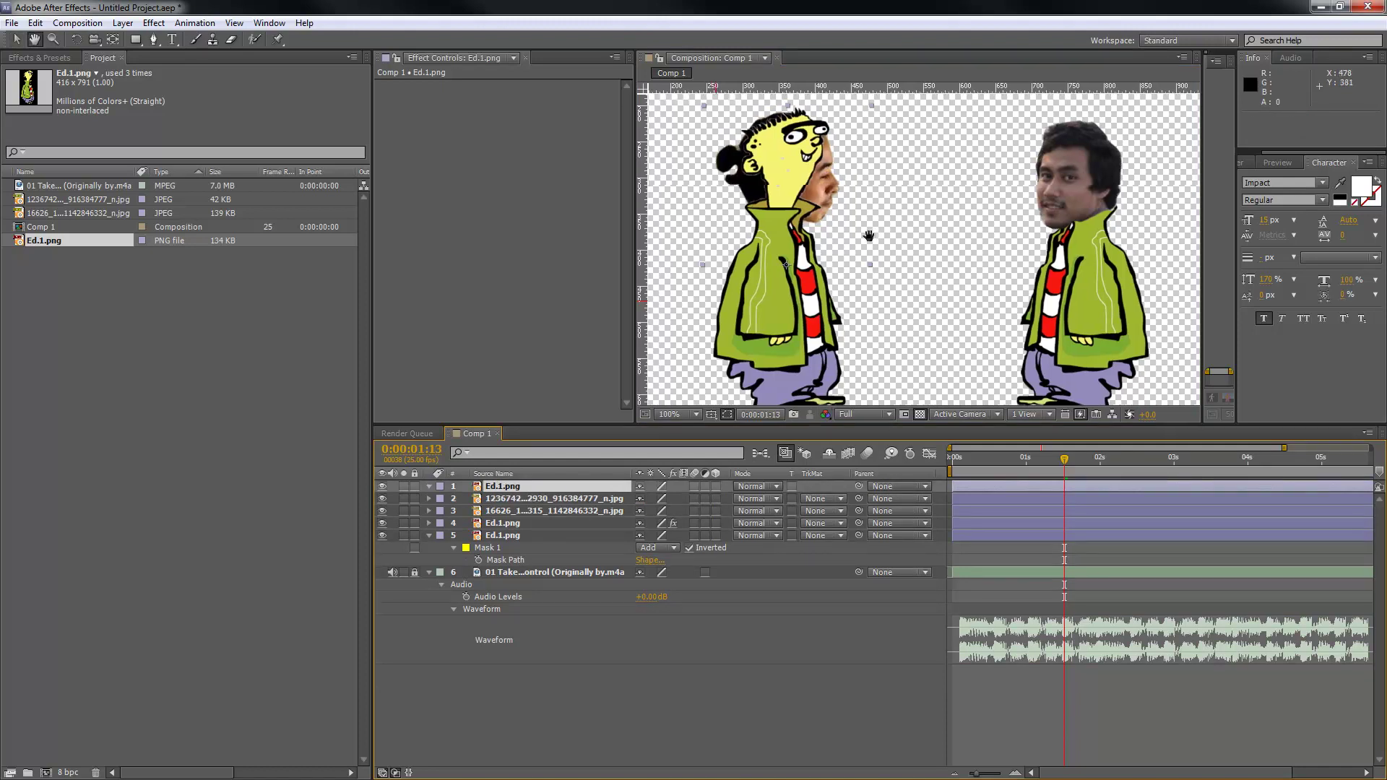
Step: Draw a closed Pen tool mask around the front of the jacket collar on the topmost Ed.1.png layer
scroll(879, 242, up, 1)
drag(786, 183, 915, 237)
click(156, 40)
scroll(722, 297, up, 1)
drag(715, 305, 949, 290)
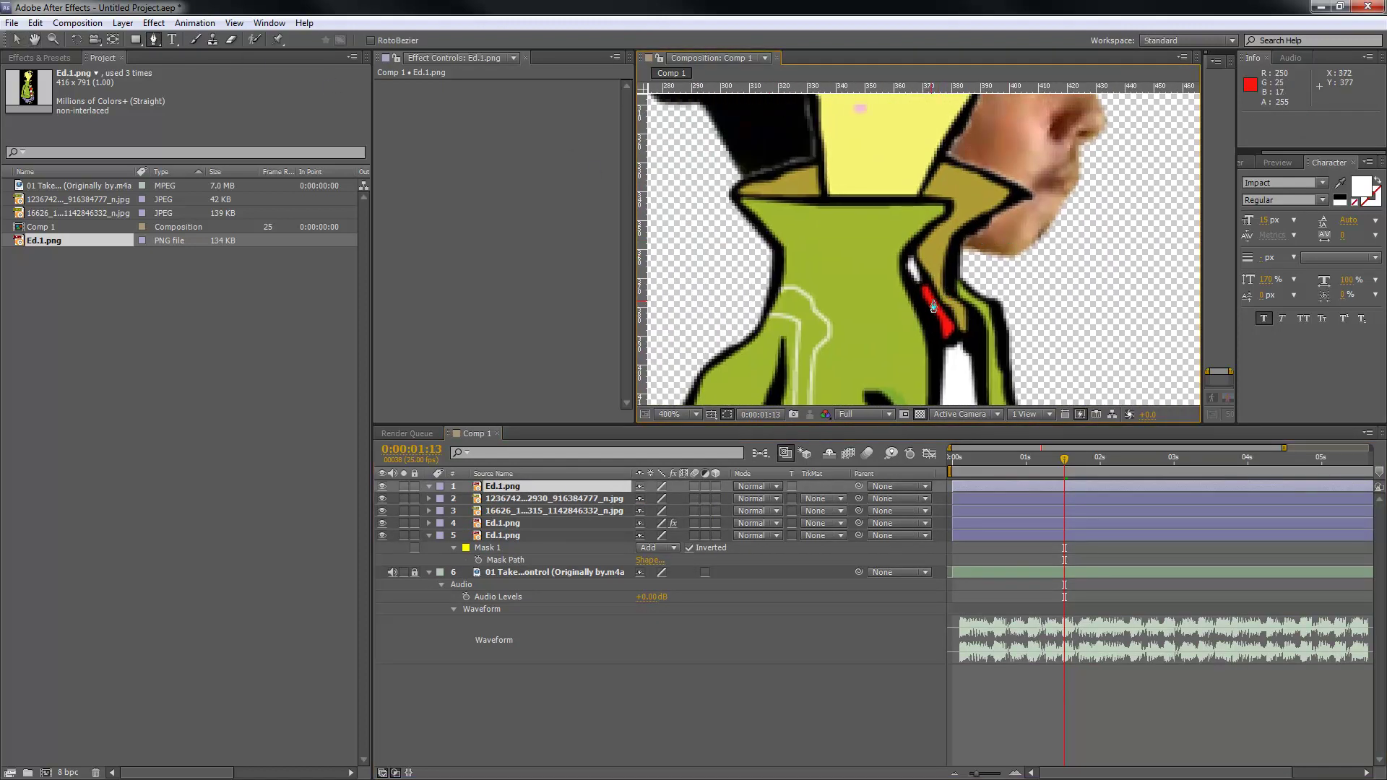
click(912, 273)
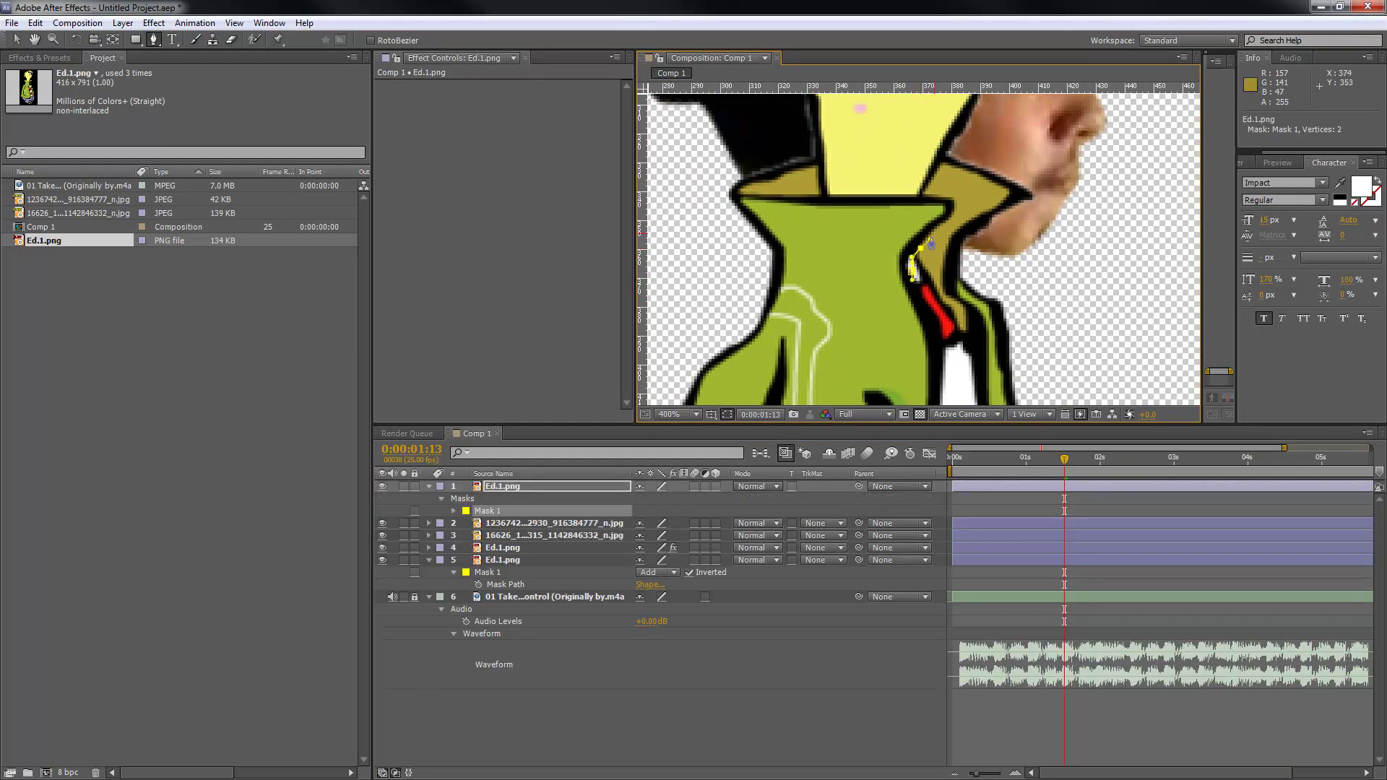
drag(948, 197, 941, 200)
click(736, 195)
drag(742, 213, 856, 285)
click(787, 265)
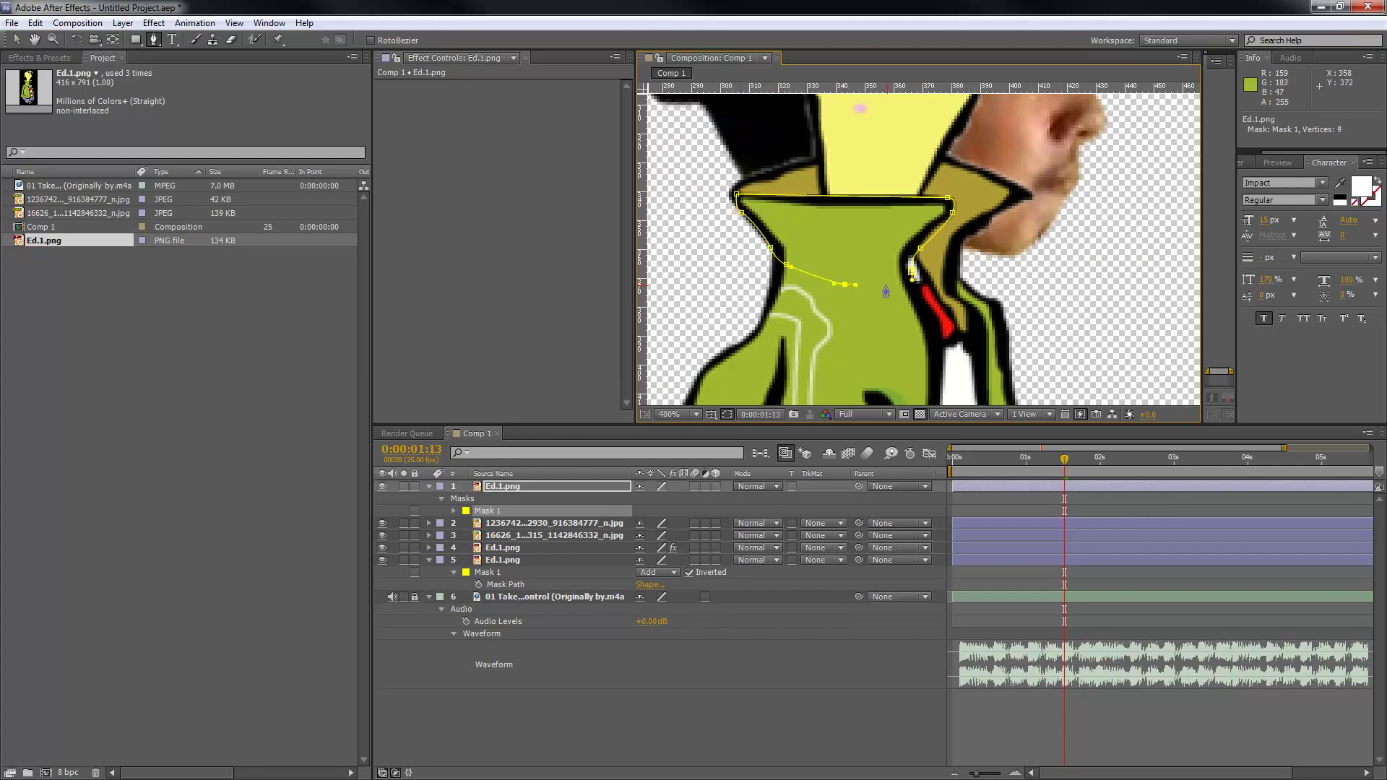
click(911, 273)
key(v)
click(1137, 287)
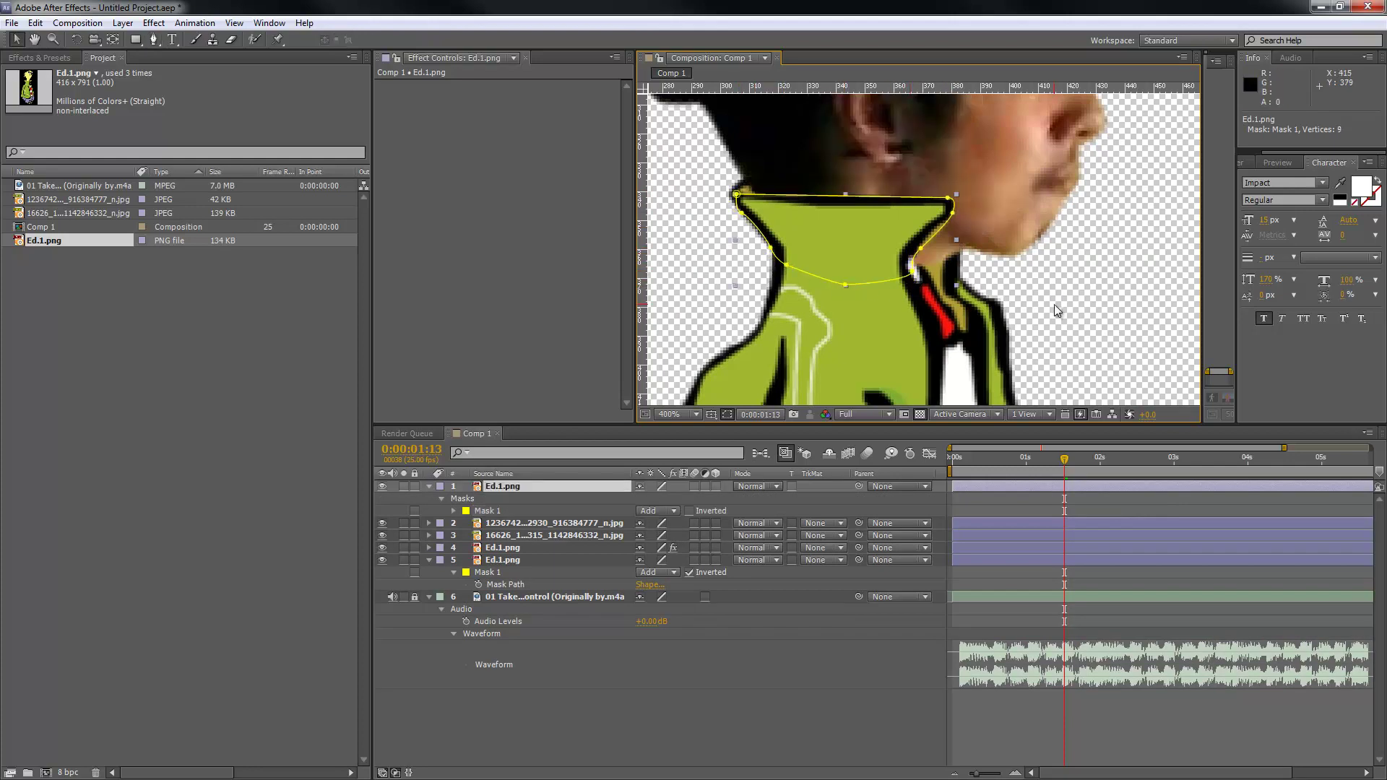
click(1057, 308)
Step: Delete the full body layer beneath the profile head and undo the deletion
scroll(1072, 337, down, 1)
drag(1068, 327, 918, 291)
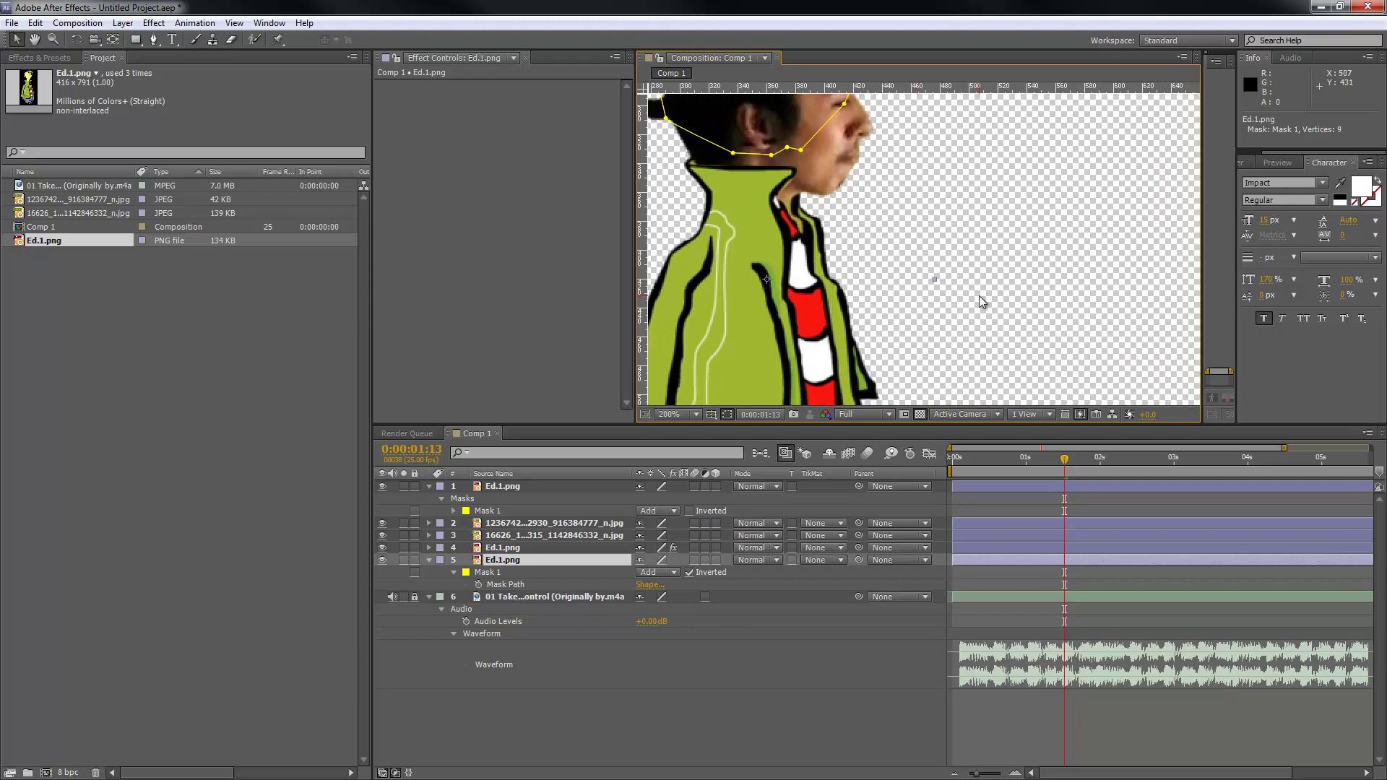
key(Delete)
key(comma)
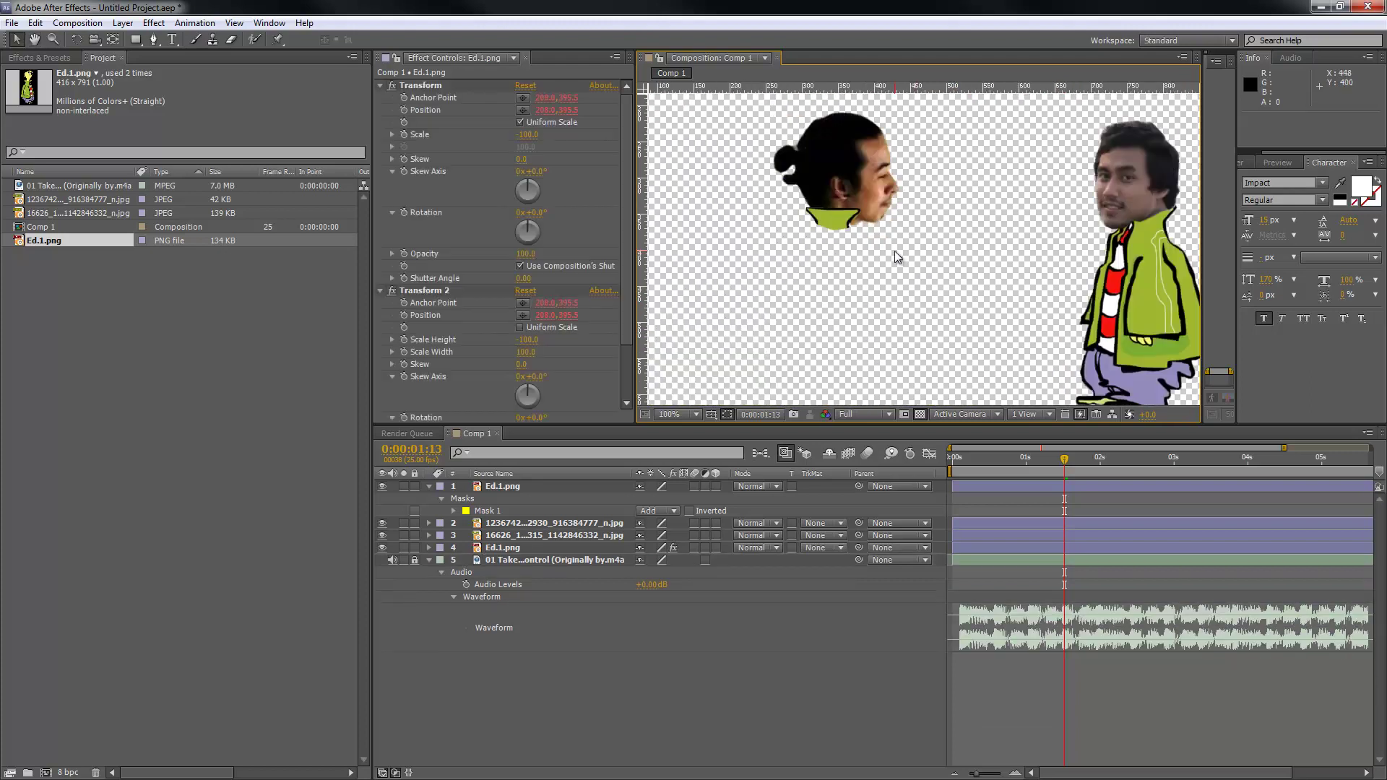
key(ctrl+z)
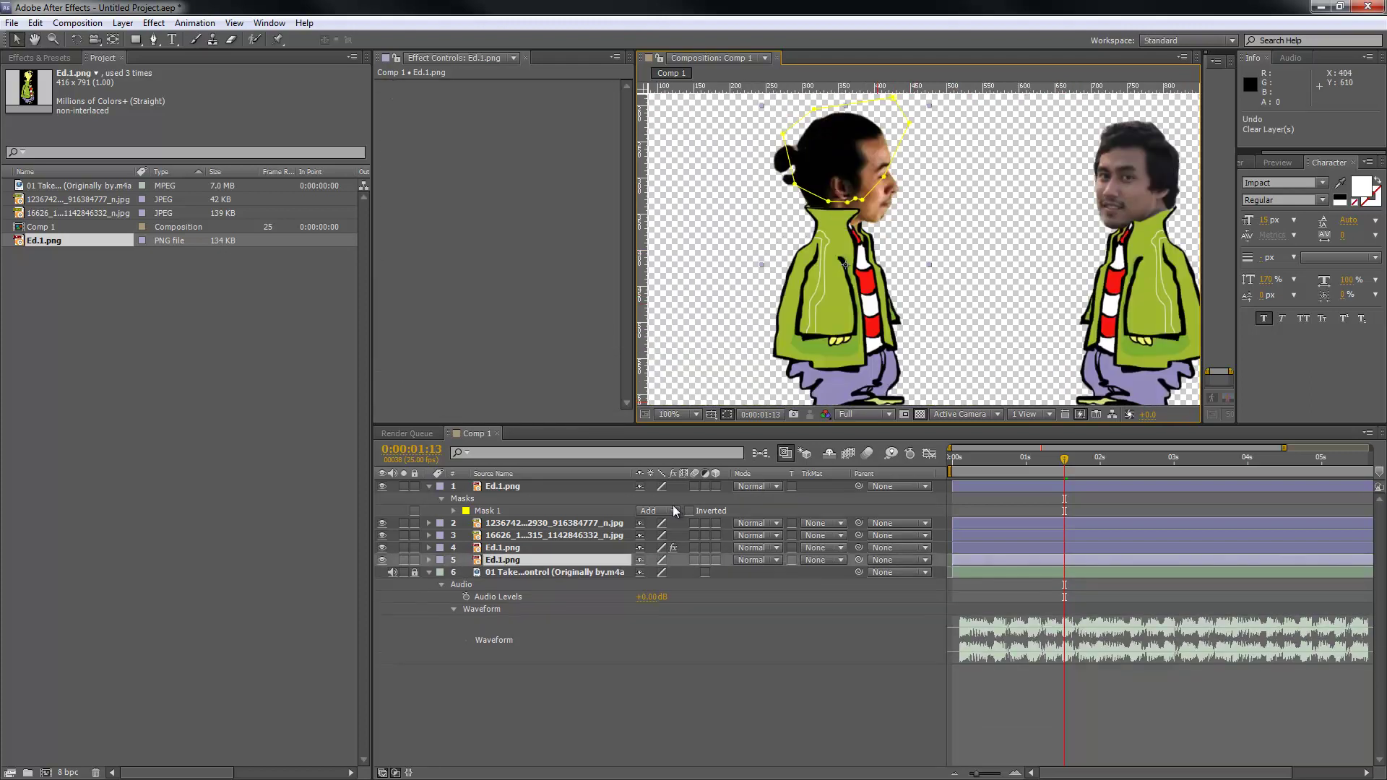
Step: Duplicate the masked collar layer and move the copy to about 722, 420, next to the front-facing head
key(comma)
drag(908, 300, 887, 300)
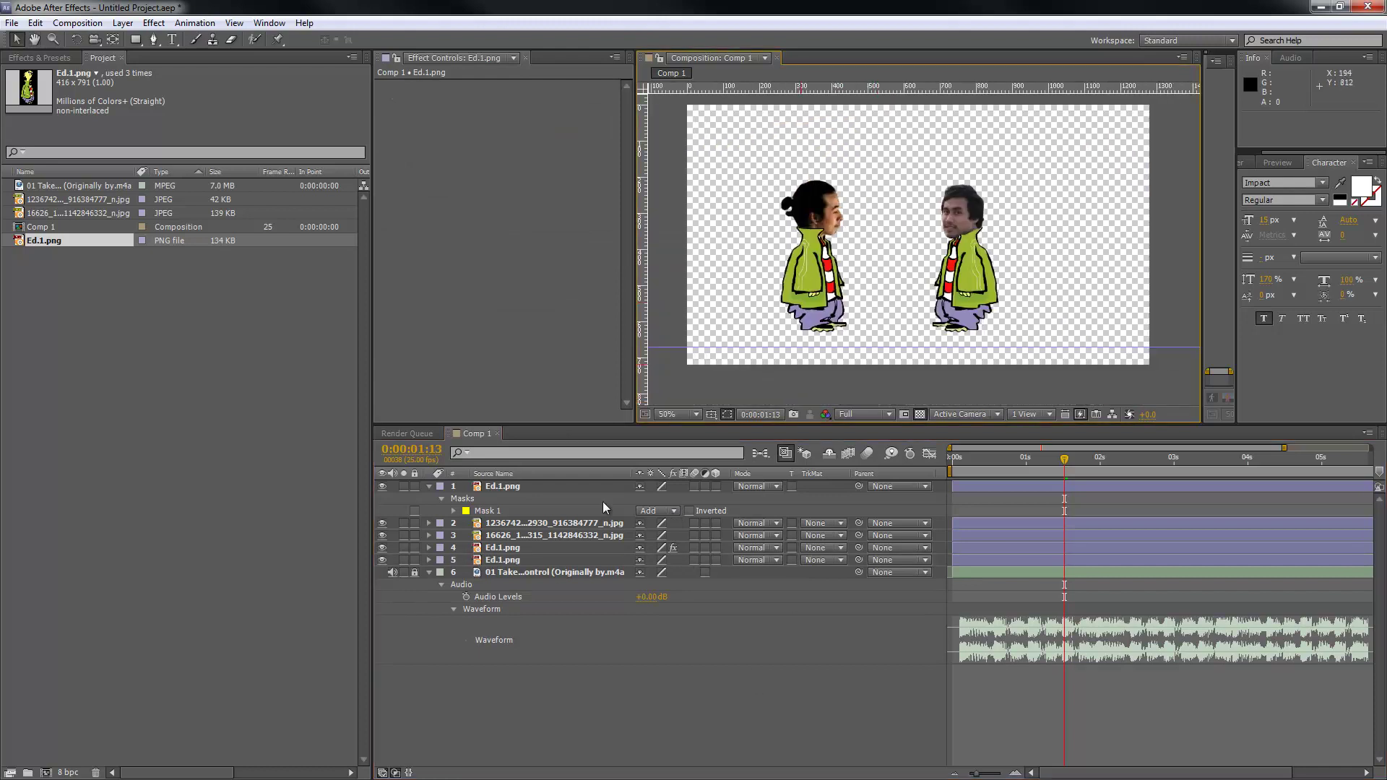
click(522, 486)
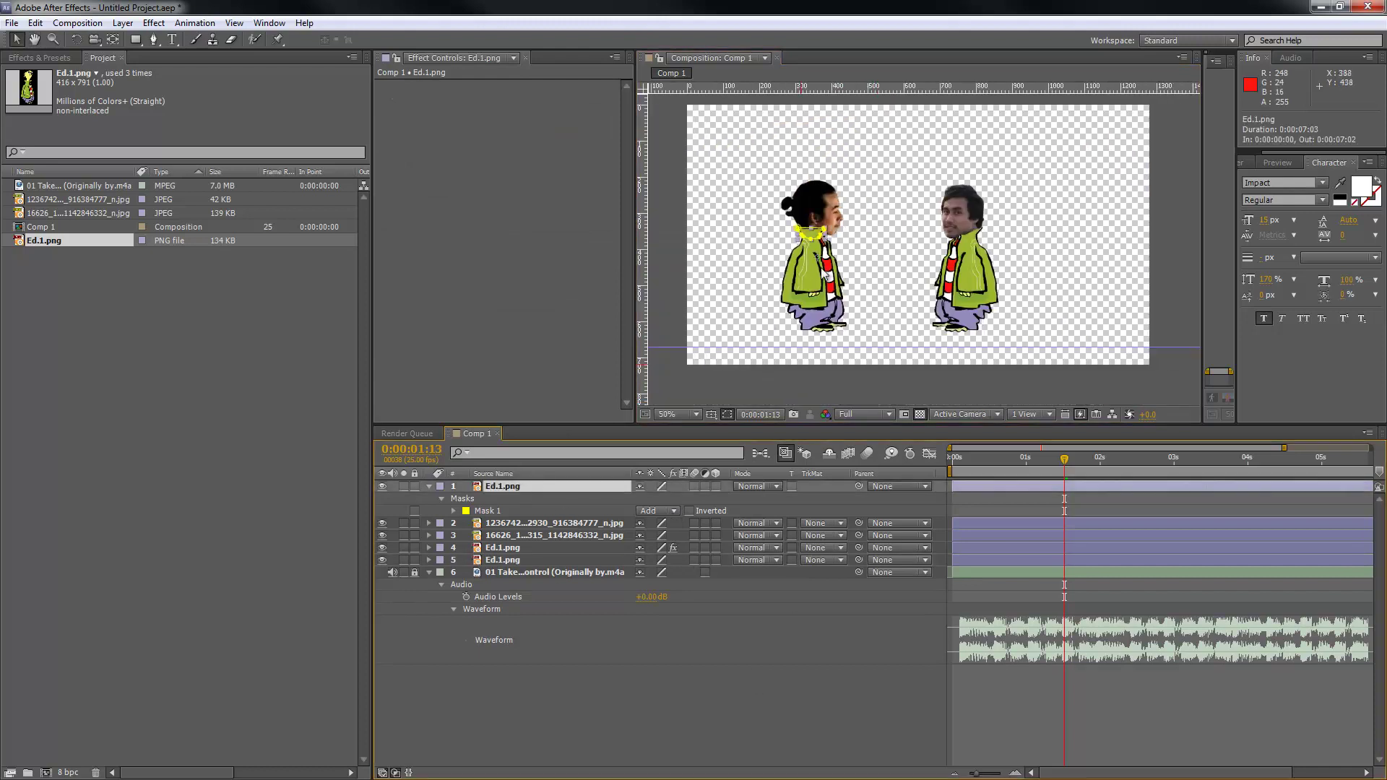
key(ctrl+d)
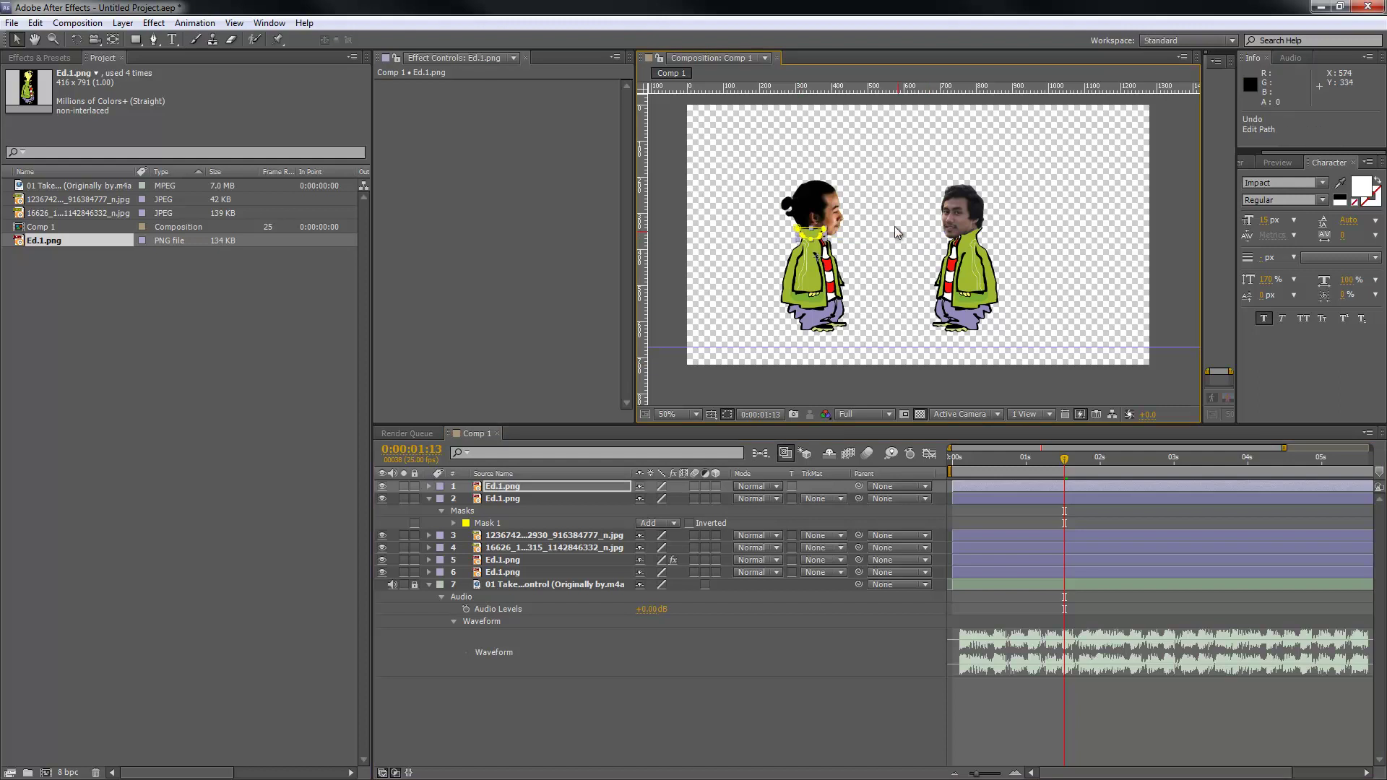
drag(816, 238, 903, 274)
scroll(945, 240, up, 2)
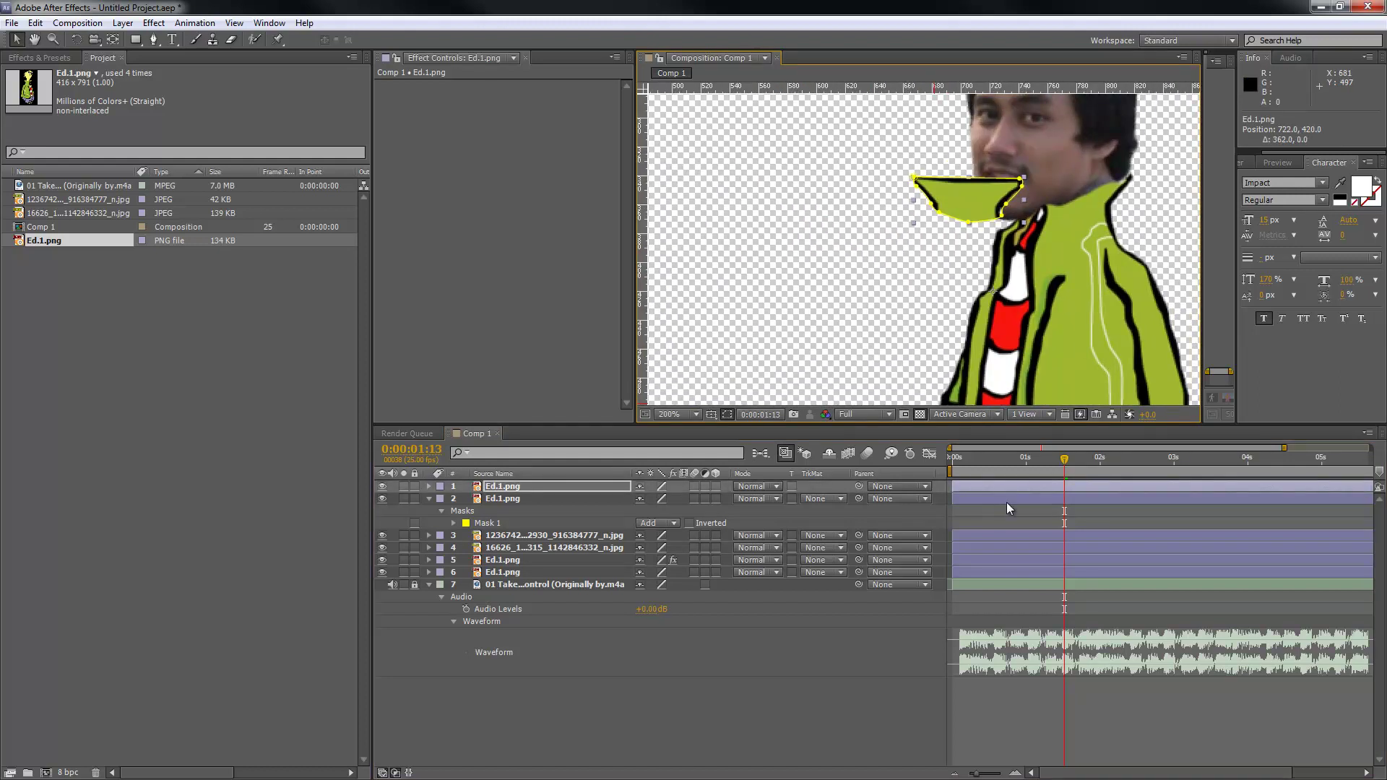
click(1007, 504)
click(1027, 575)
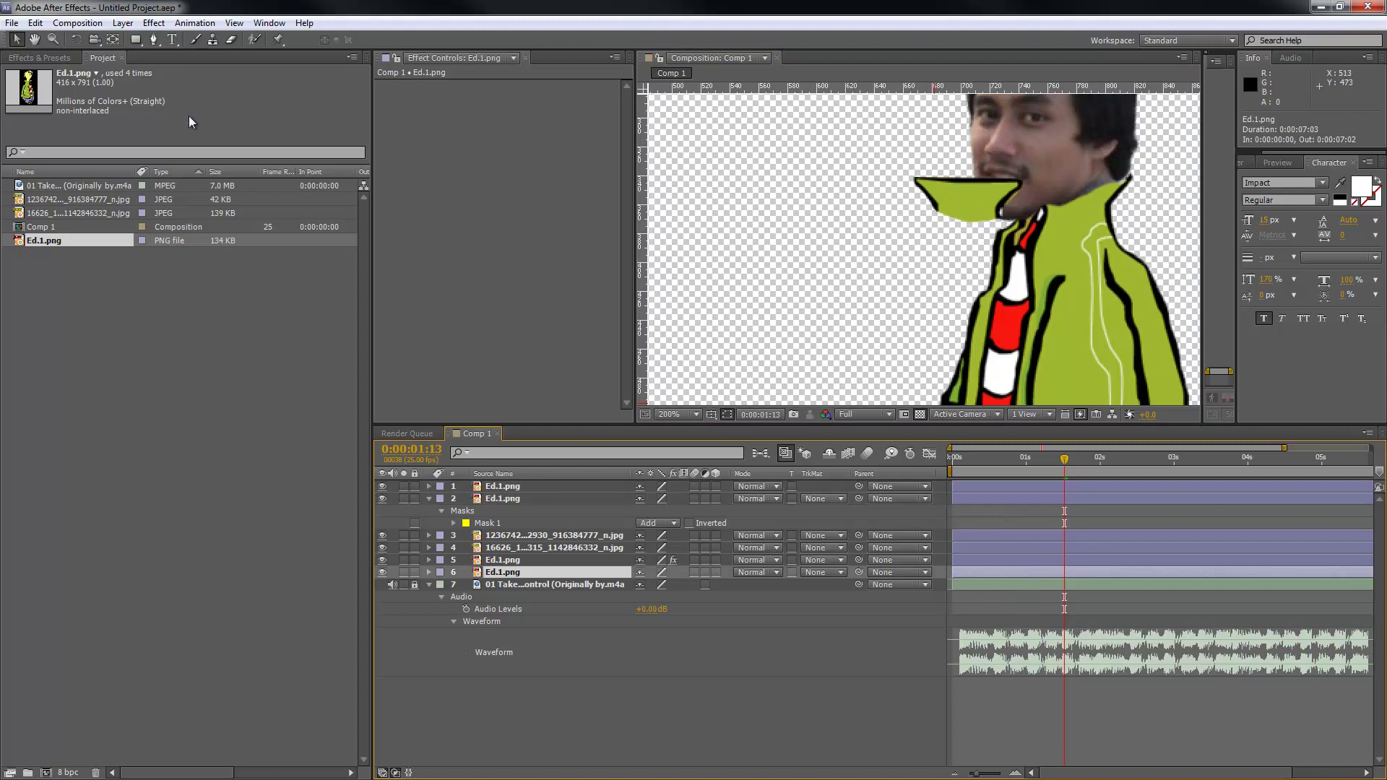
Step: Copy both Transform effects from the front-facing character's body layer onto the topmost Ed.1.png collar copy
click(978, 562)
click(425, 292)
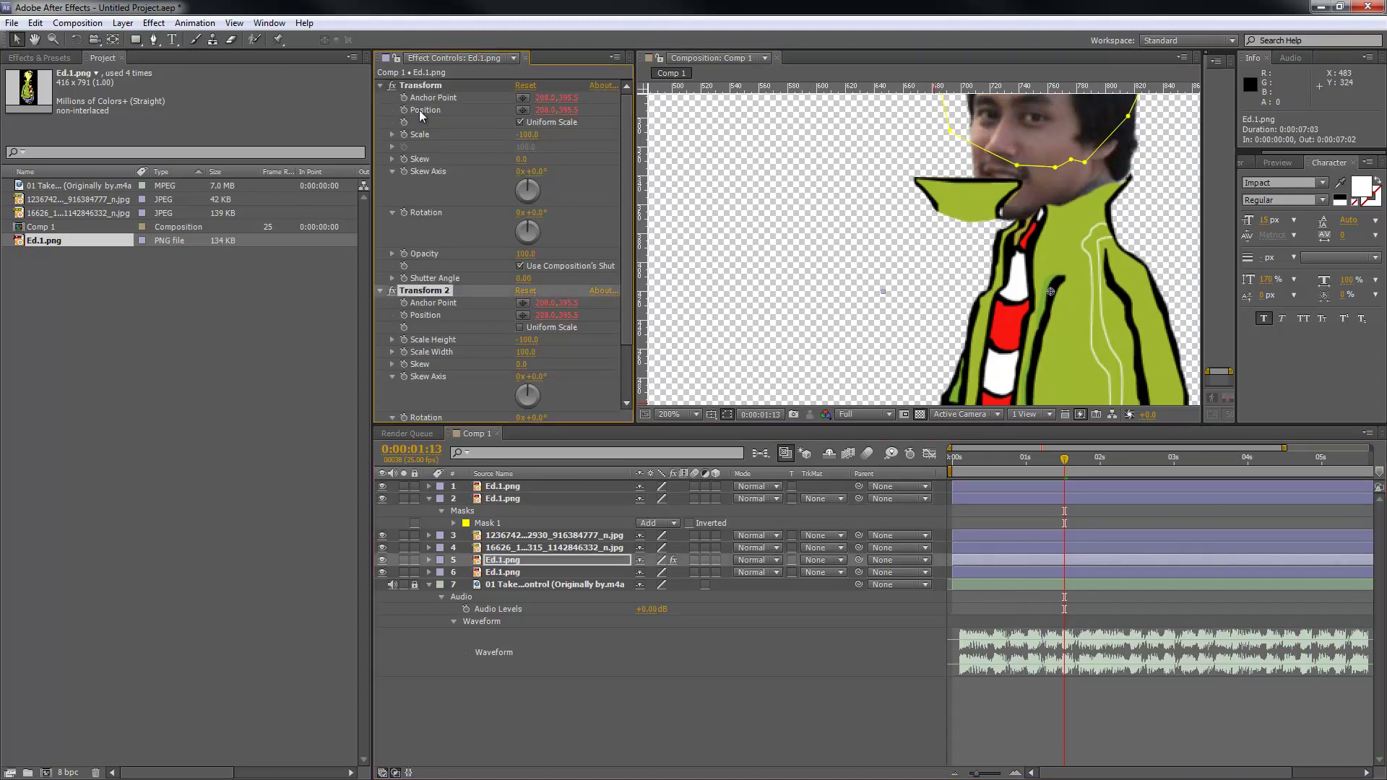
click(419, 86)
click(422, 292)
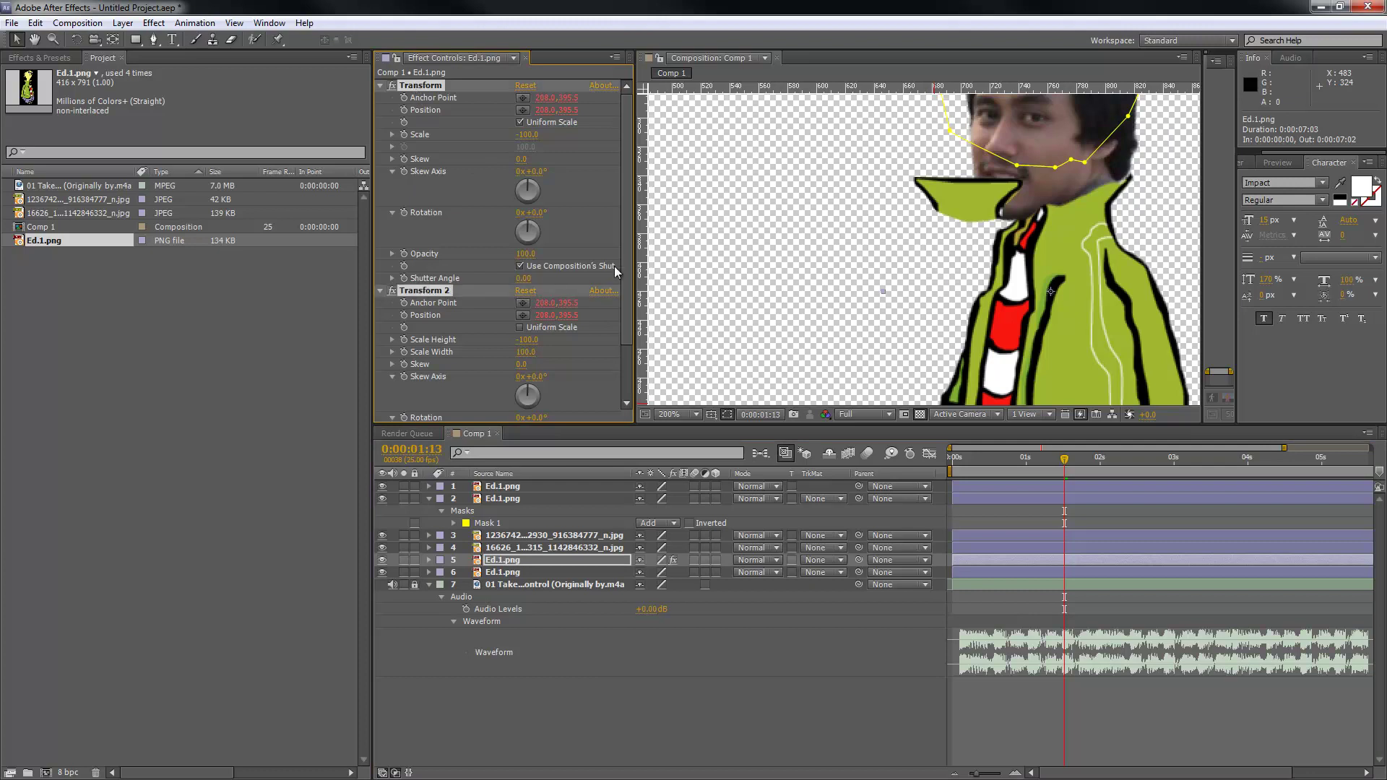
click(958, 204)
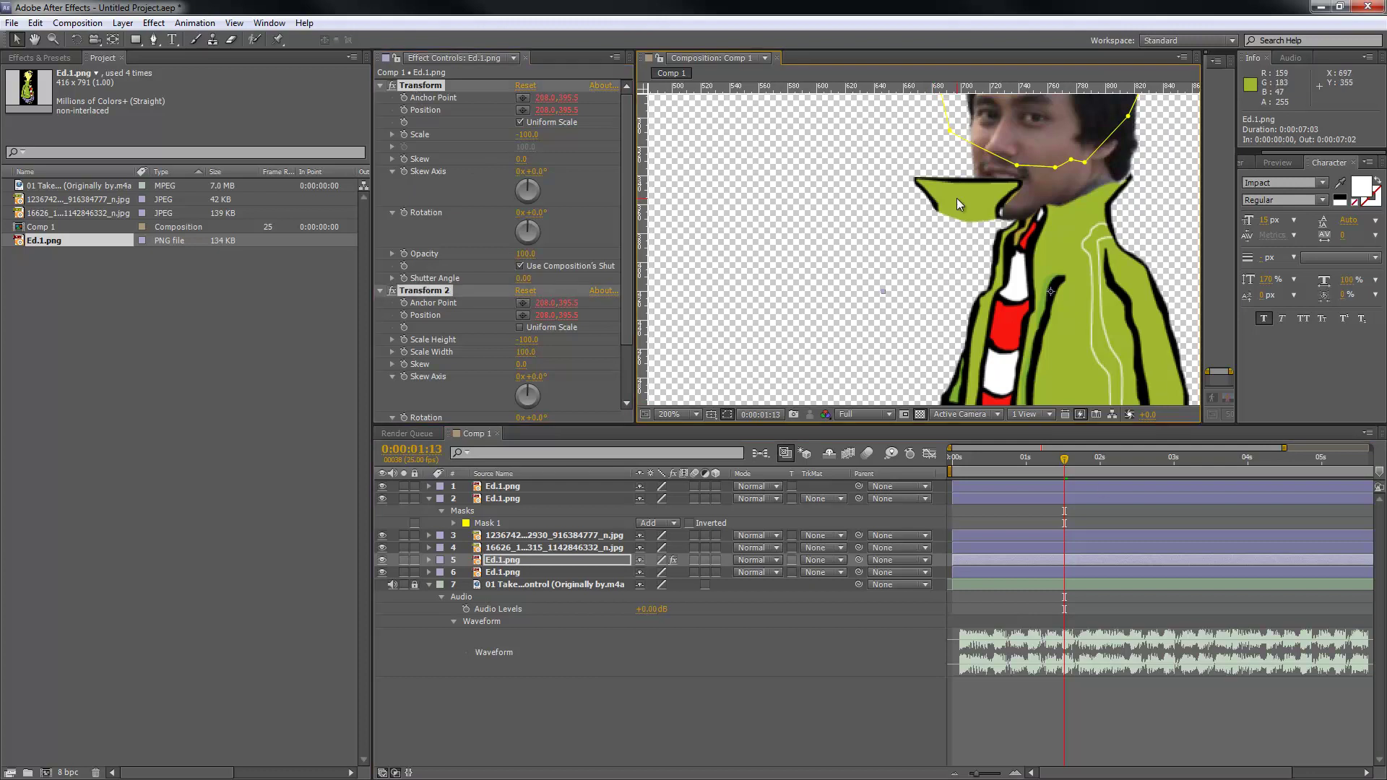
click(1068, 486)
key(ctrl+v)
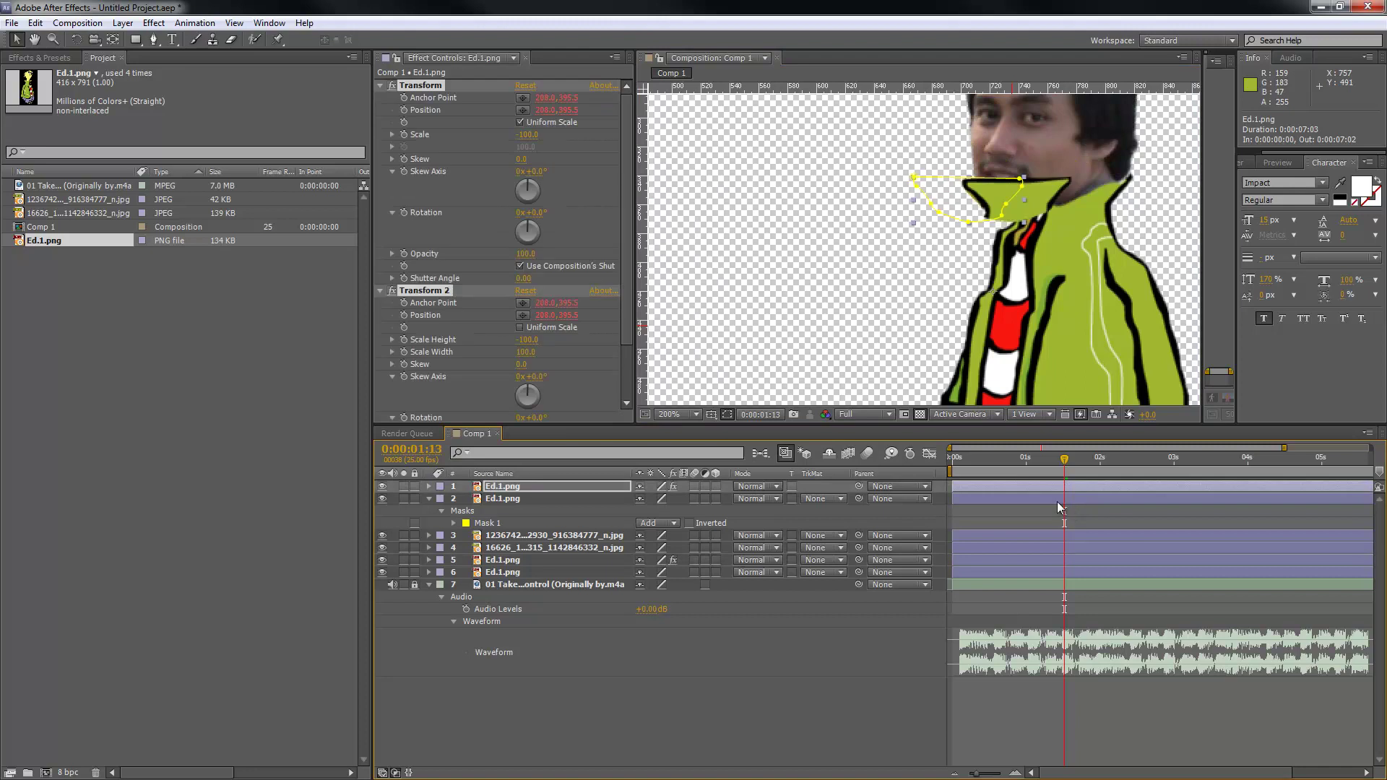
Step: Undo the accidental scaling of the mirrored collar and move it to about 762, 421.5, over the front-facing head's neck
drag(1024, 201, 1055, 210)
key(ctrl+z)
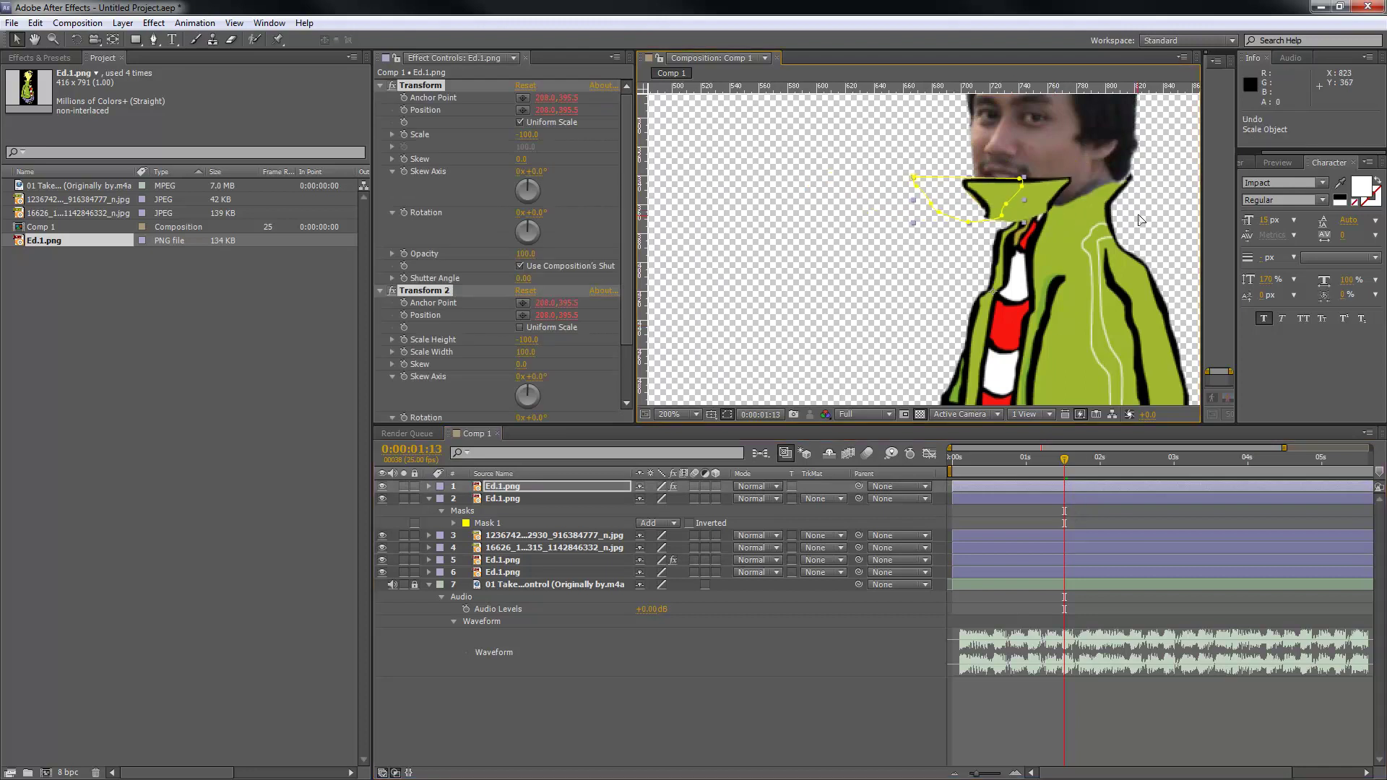
click(1010, 203)
click(874, 246)
drag(1000, 203, 1054, 205)
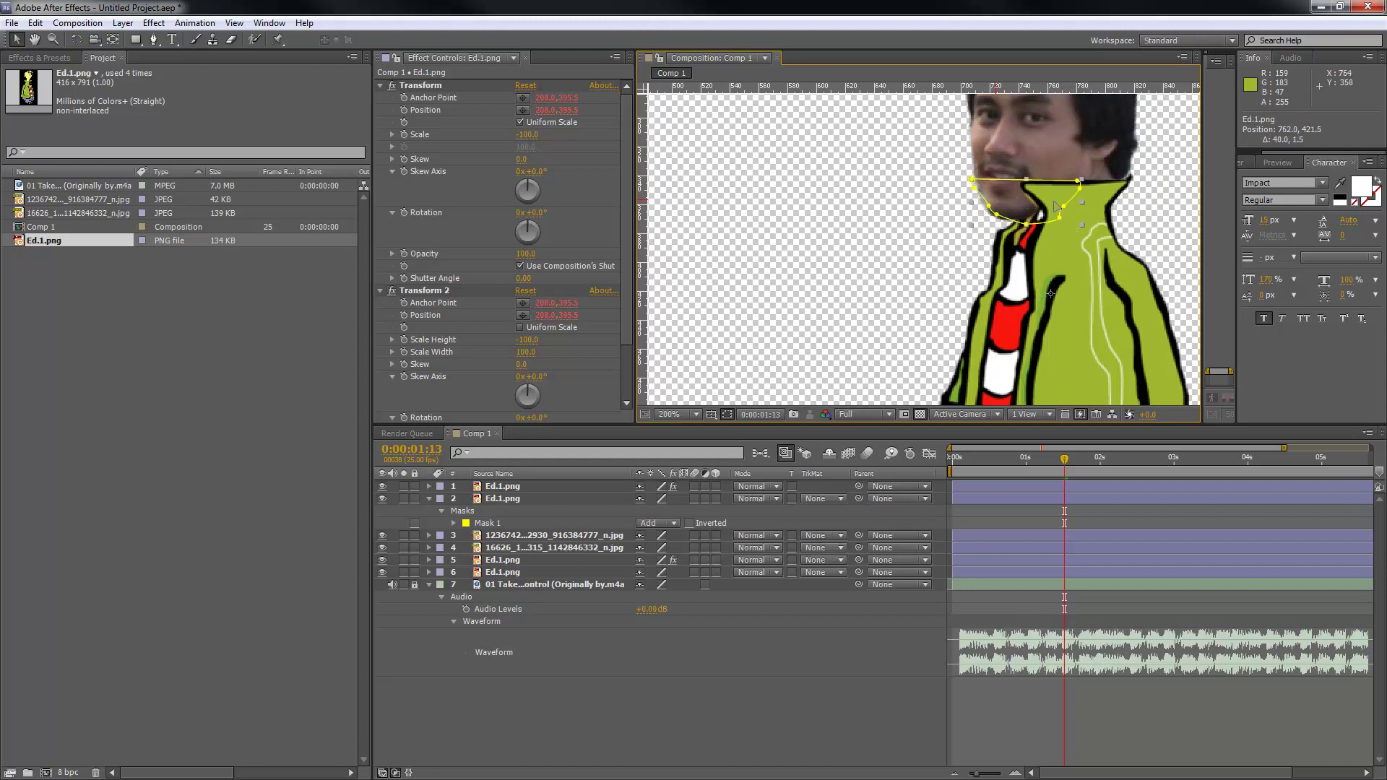
click(1143, 219)
Step: Inspect how the heads and collars sit on both characters, in the full frame and close up
scroll(1141, 237, down, 2)
key(space)
drag(1034, 257, 1062, 223)
click(1076, 259)
scroll(1076, 263, up, 1)
key(space)
key(comma)
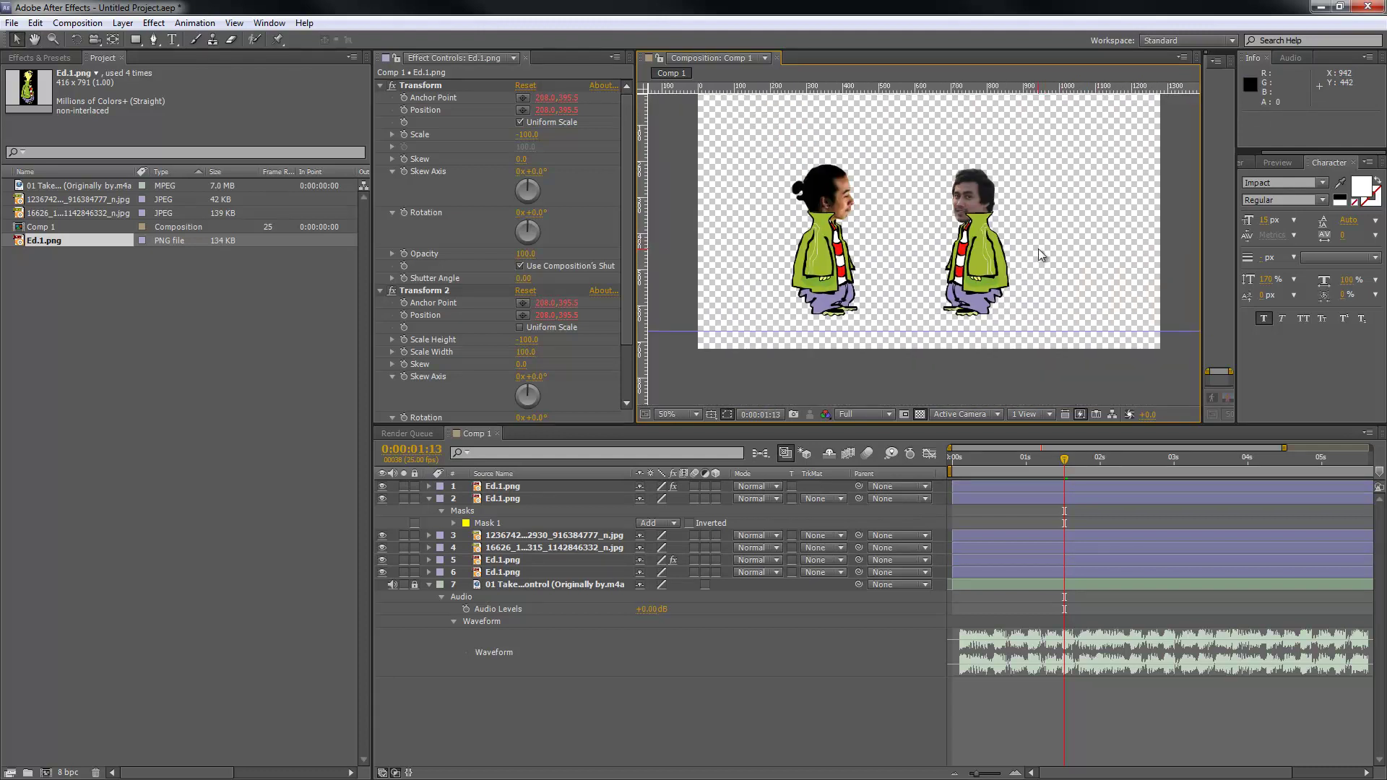
scroll(1038, 248, up, 1)
key(space)
drag(1038, 249, 991, 265)
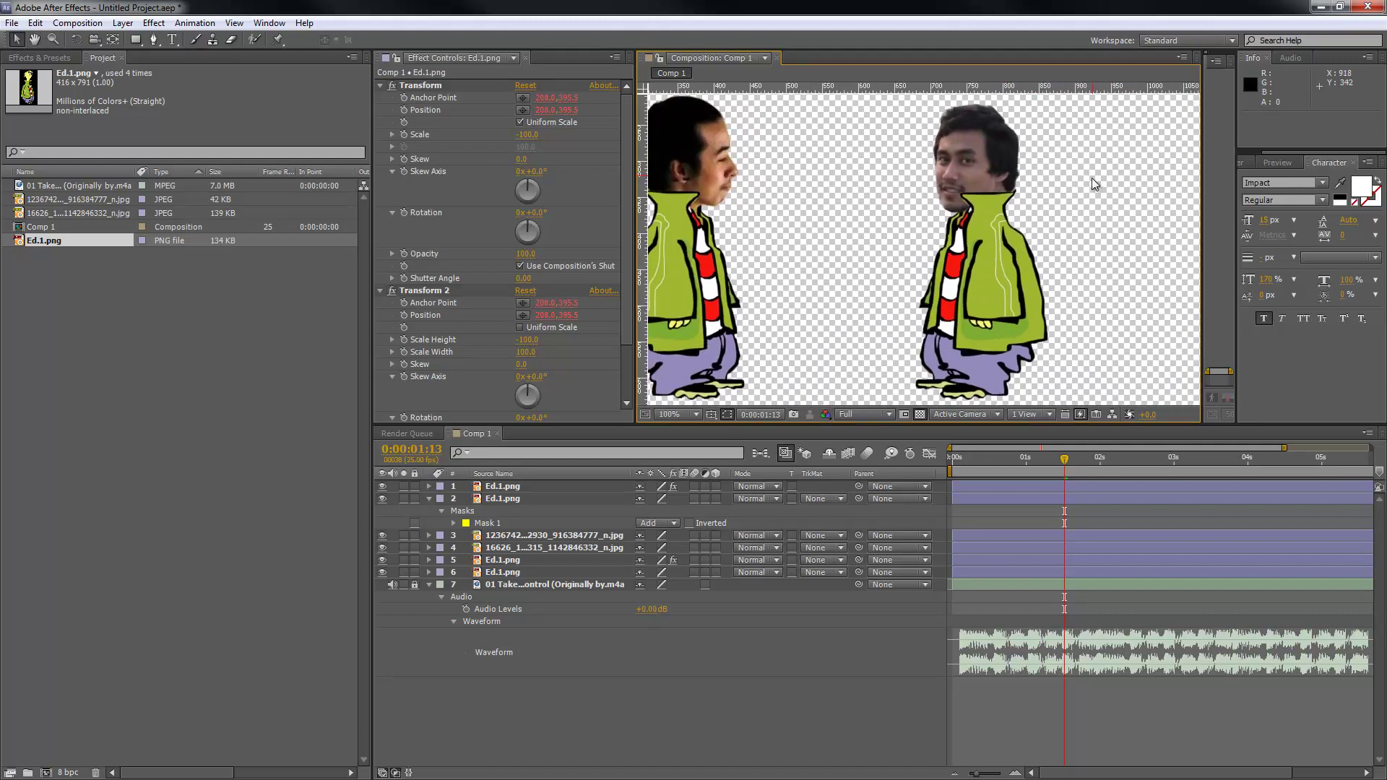
Step: Bring the front-facing character's collar, head and body layers to the top of the stack and toggle their visibility
click(960, 157)
drag(1088, 163, 915, 327)
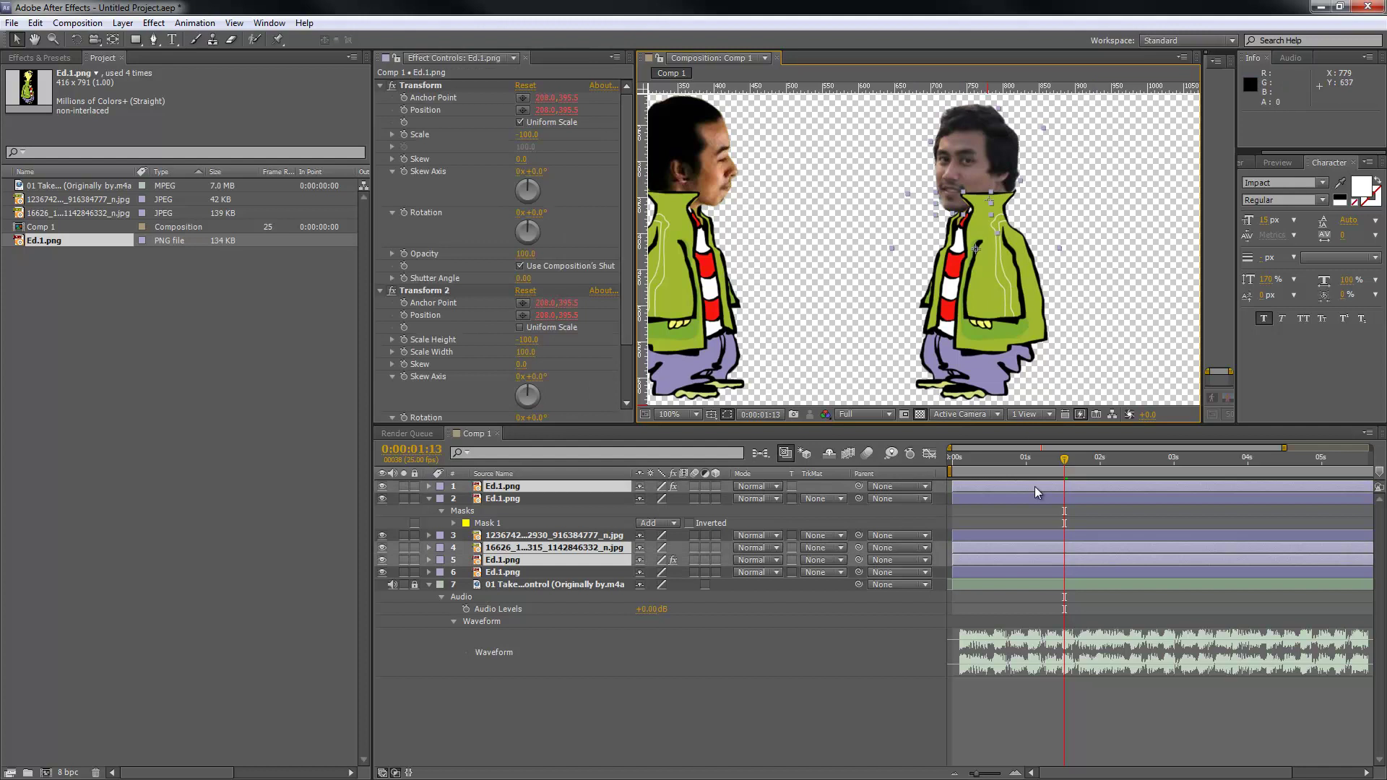
key(ctrl+shift+bracketright)
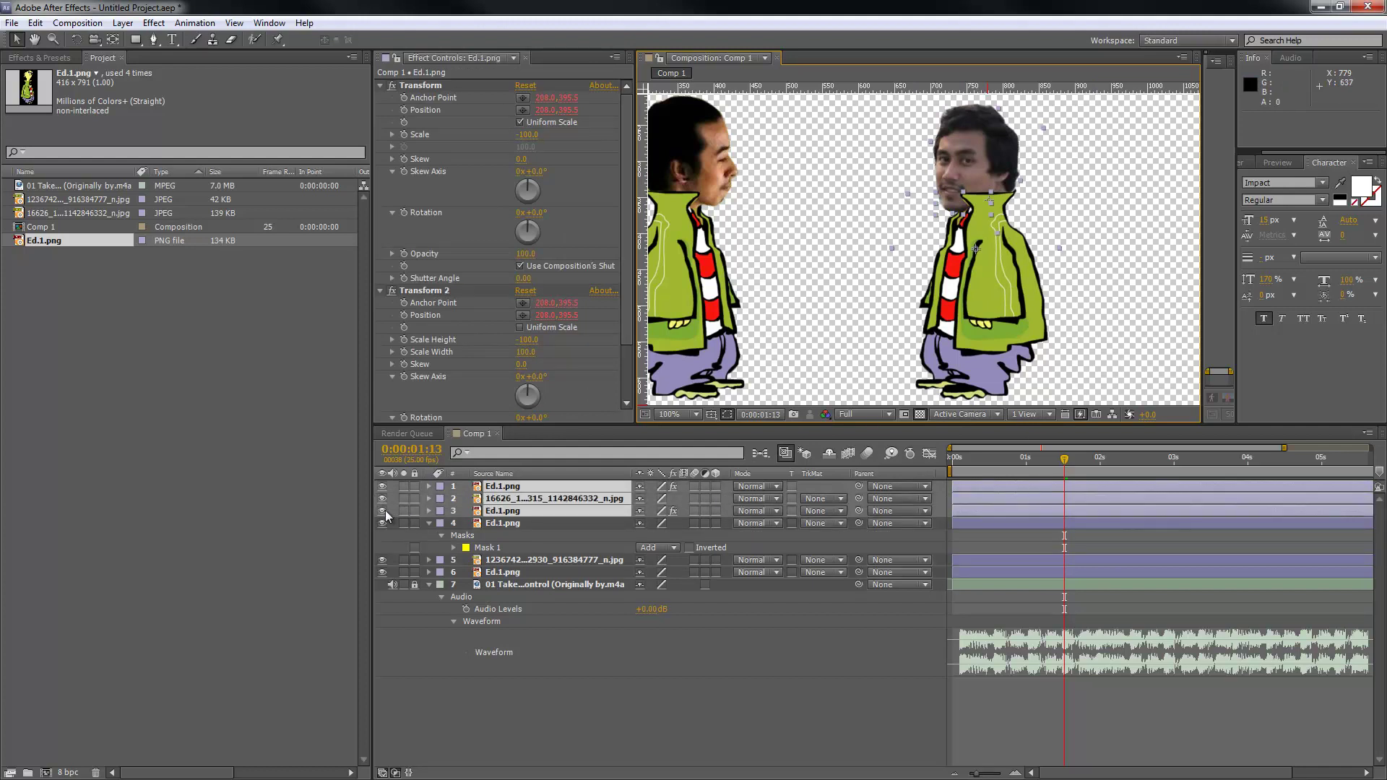
mouse_move(382, 486)
mouse_down()
mouse_move(382, 508)
mouse_move(382, 487)
mouse_up()
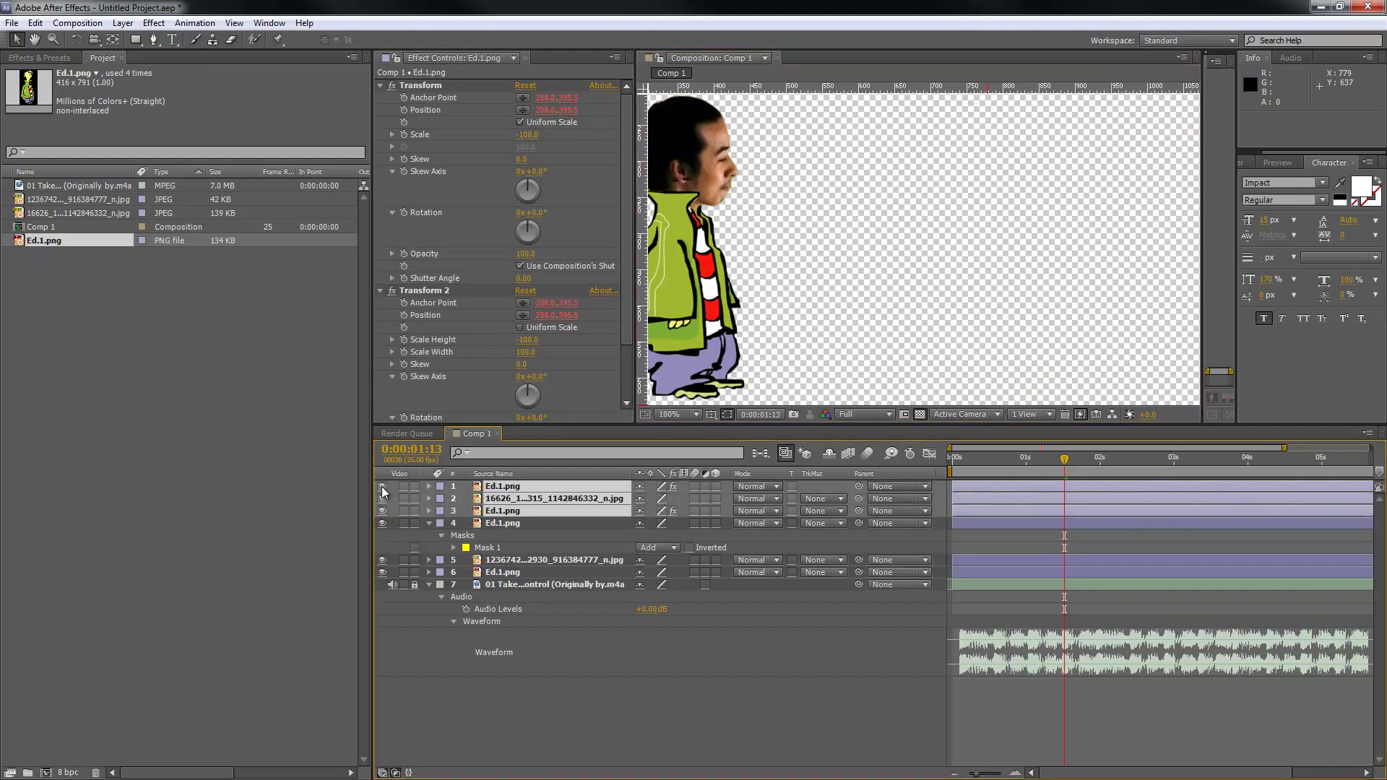
Step: Move the front-facing character to about 822, 449 and pre-compose its three layers as Pre-comp 1
scroll(864, 313, down, 1)
drag(954, 284, 973, 300)
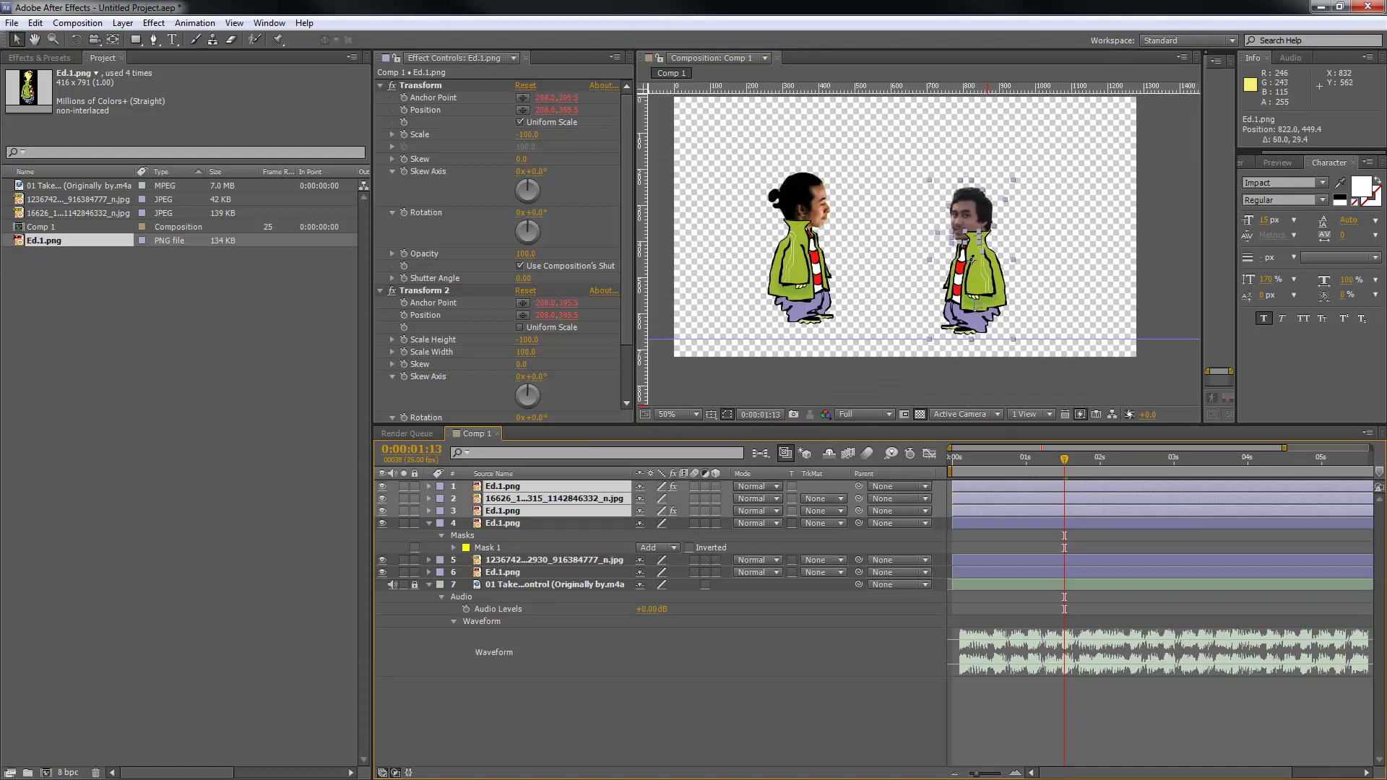
key(ctrl+shift+c)
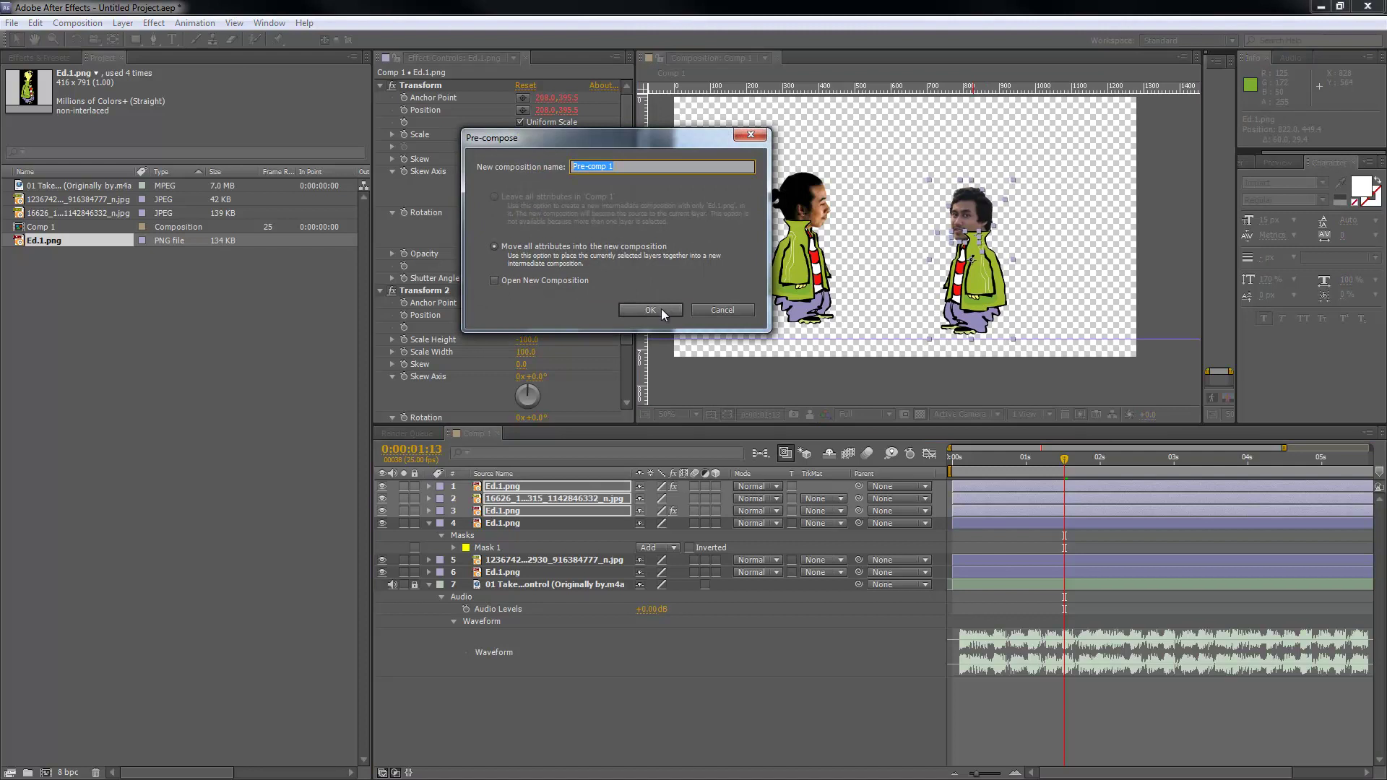
click(650, 309)
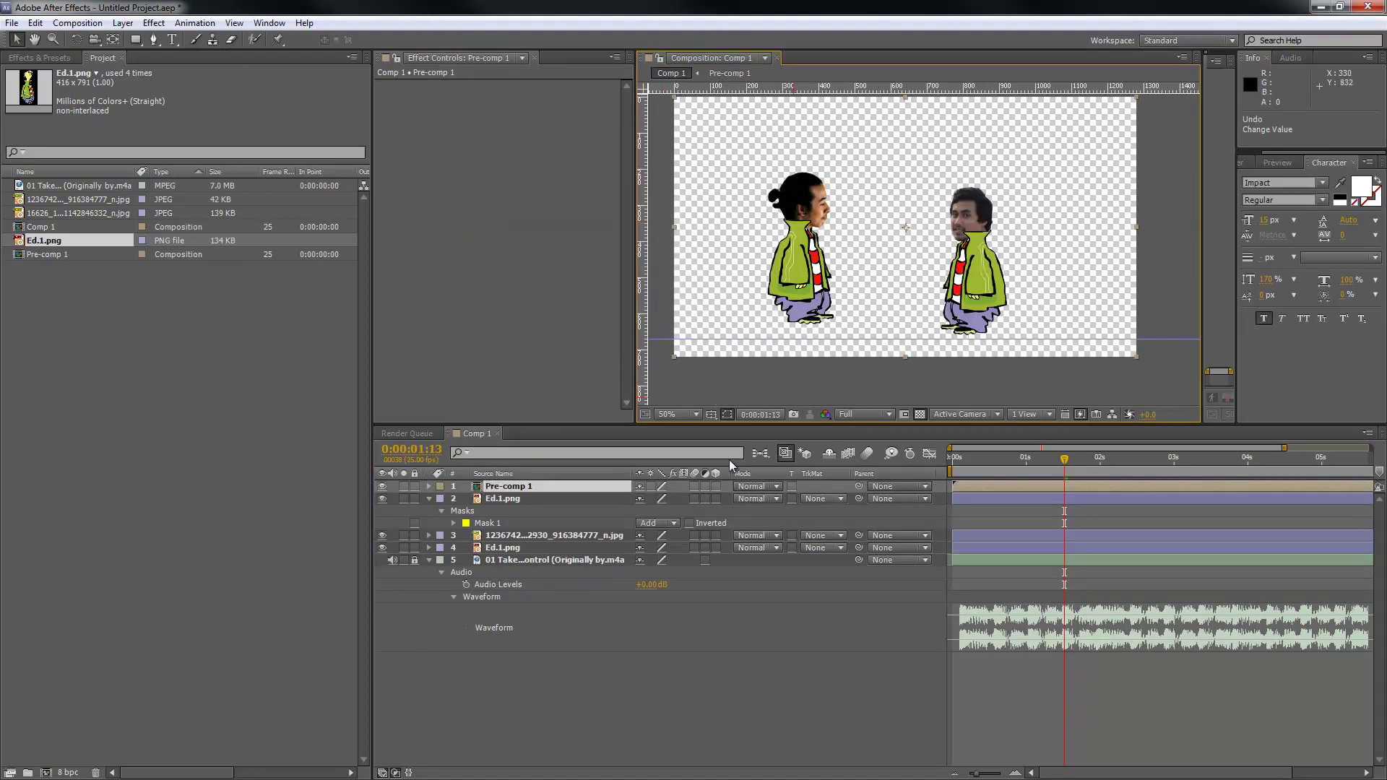
Step: Hide Pre-comp 1, lower the profile character toward the guide, and pre-compose its three layers as Pre-comp 2
click(382, 486)
drag(804, 279, 813, 290)
key(Down)
key(Down)
key(Down)
key(ctrl+shift+c)
key(Return)
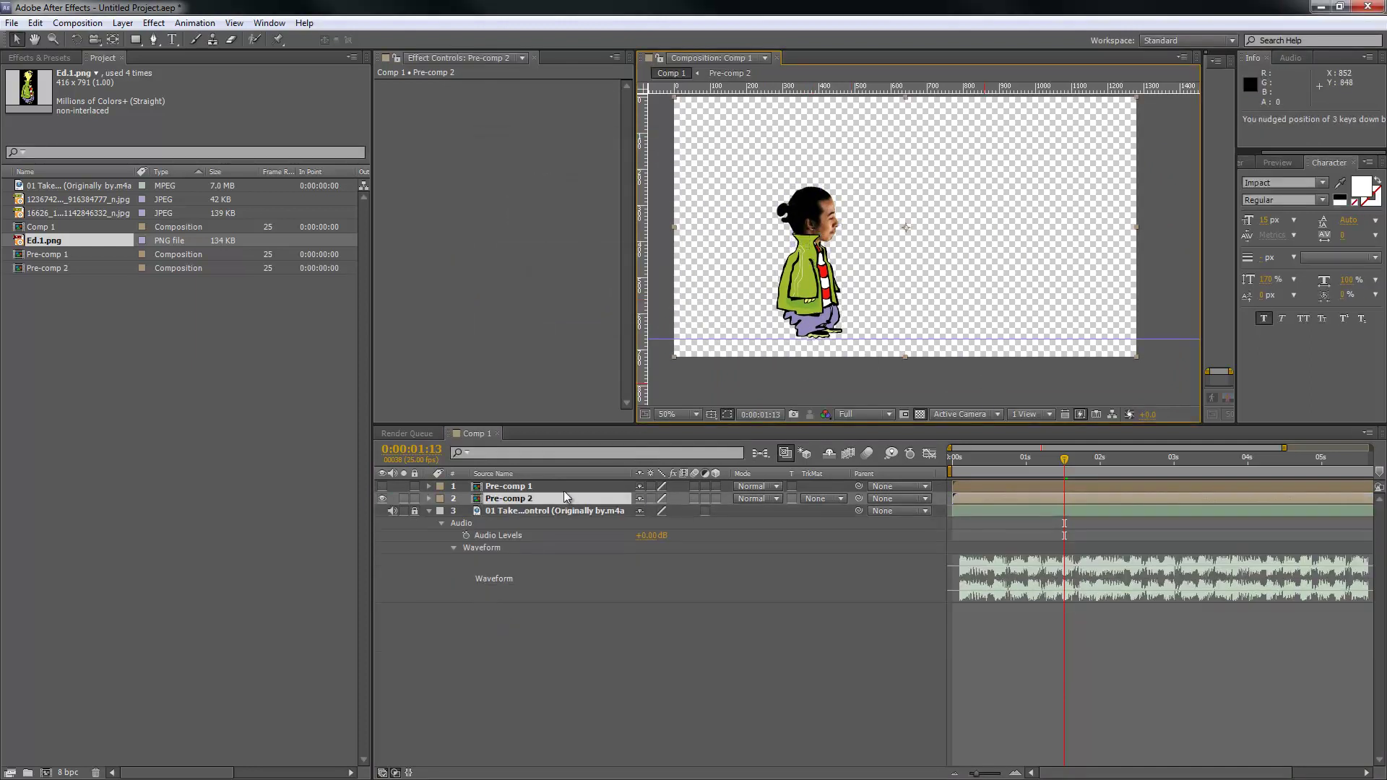
Step: Show Pre-comp 1 again and move it closer to the profile character, to about 550, 360
key(ctrl+Up)
click(383, 487)
drag(803, 270, 772, 274)
scroll(956, 266, up, 2)
drag(956, 266, 985, 285)
scroll(985, 284, down, 2)
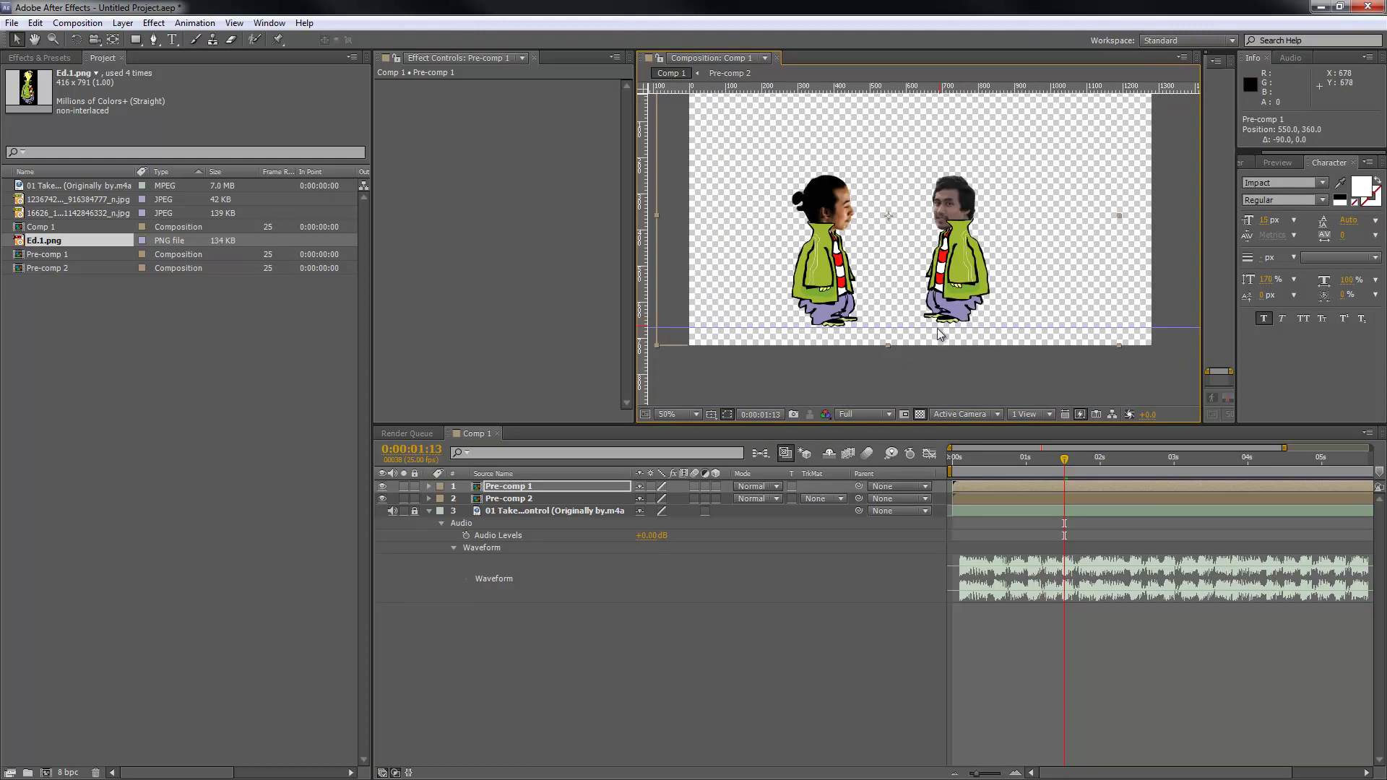
Step: Narrow the gap between the characters by nudging Pre-comp 1 to 530, 360 and Pre-comp 2 to 680, 360
click(1026, 498)
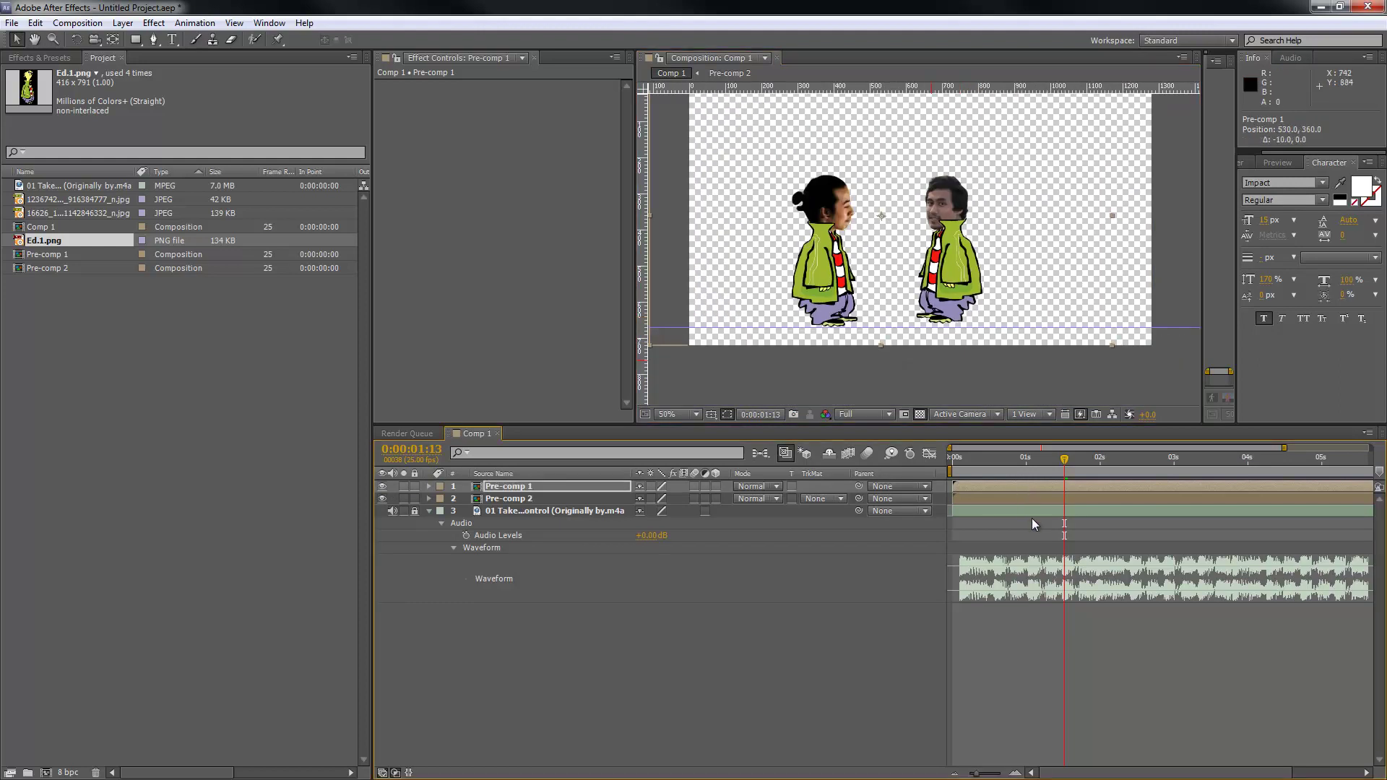
key(shift+Right)
key(shift+Right)
key(shift+Right)
key(shift+Right)
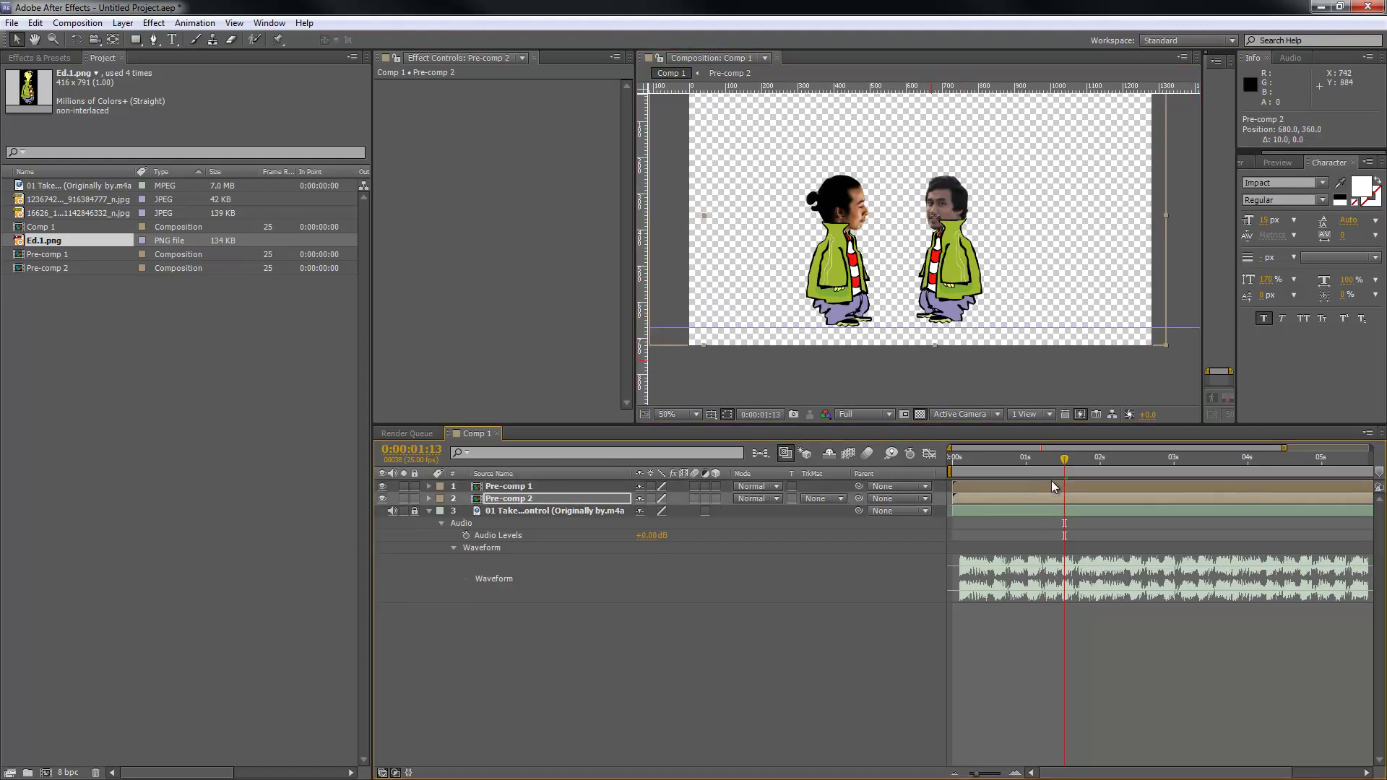
Step: Select both pre-comps and nudge them together to the right, toward the middle of the frame
shift+click(1056, 480)
key(shift+Right)
key(shift+Right)
key(shift+Right)
key(shift+Right)
key(shift+Right)
key(shift+Right)
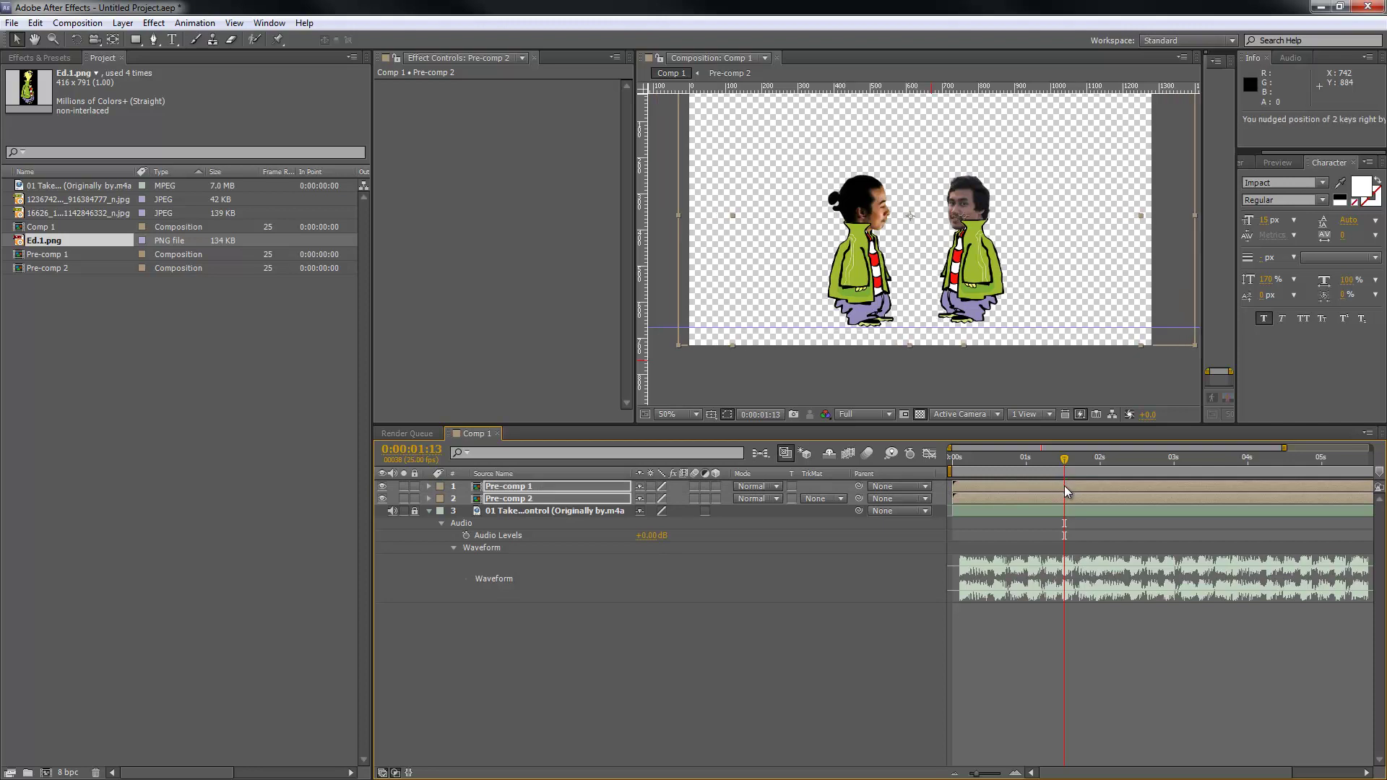
key(shift+Right)
key(shift+Right)
key(shift+Right)
key(shift+Right)
click(1081, 614)
Step: Open Pre-comp 1 and select the front-facing head photo layer
scroll(1070, 340, up, 1)
key(space)
drag(1065, 337, 1031, 338)
double_click(1068, 482)
key(v)
key(space)
drag(995, 226, 858, 240)
click(869, 218)
scroll(932, 214, up, 1)
key(space)
drag(931, 213, 996, 294)
key(v)
Step: Clear the effect search and apply the Curves color correction to the front-facing head photo
click(52, 56)
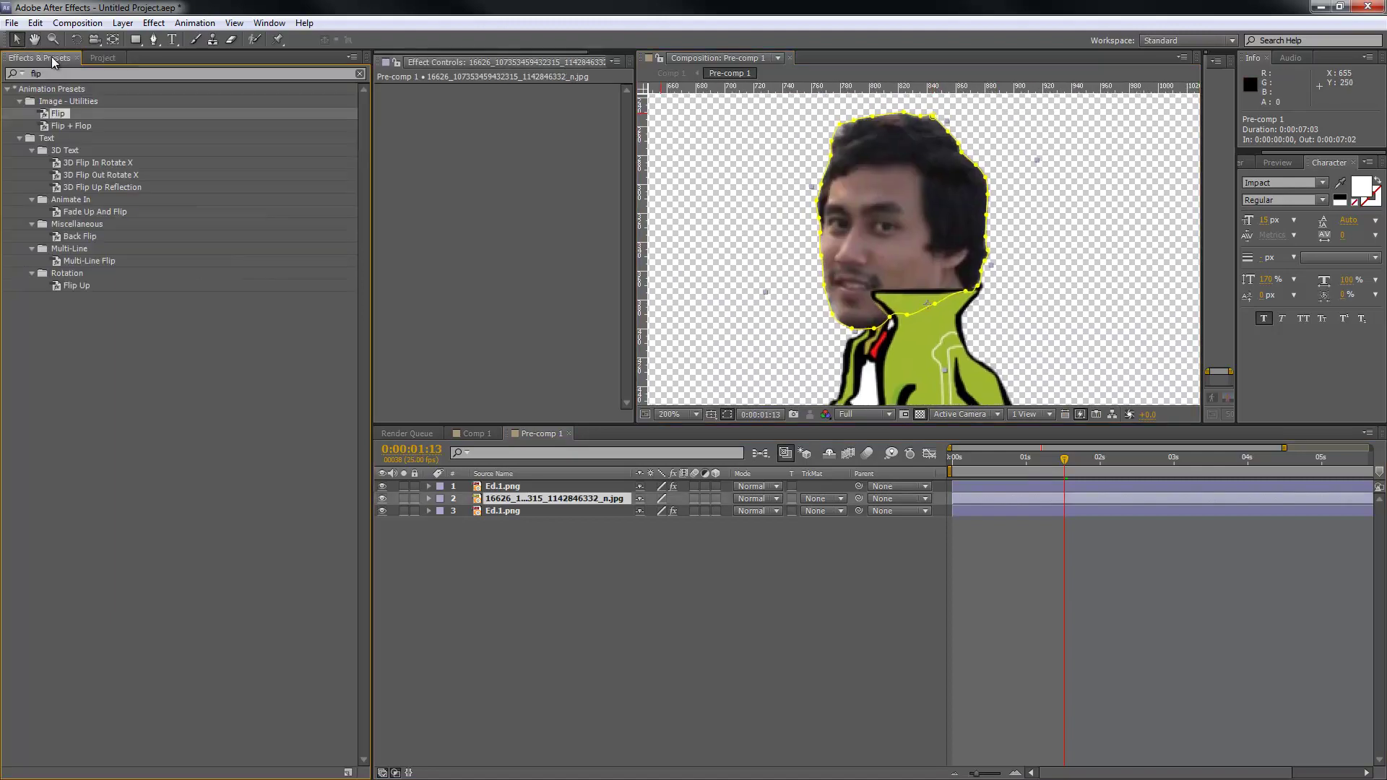
click(360, 73)
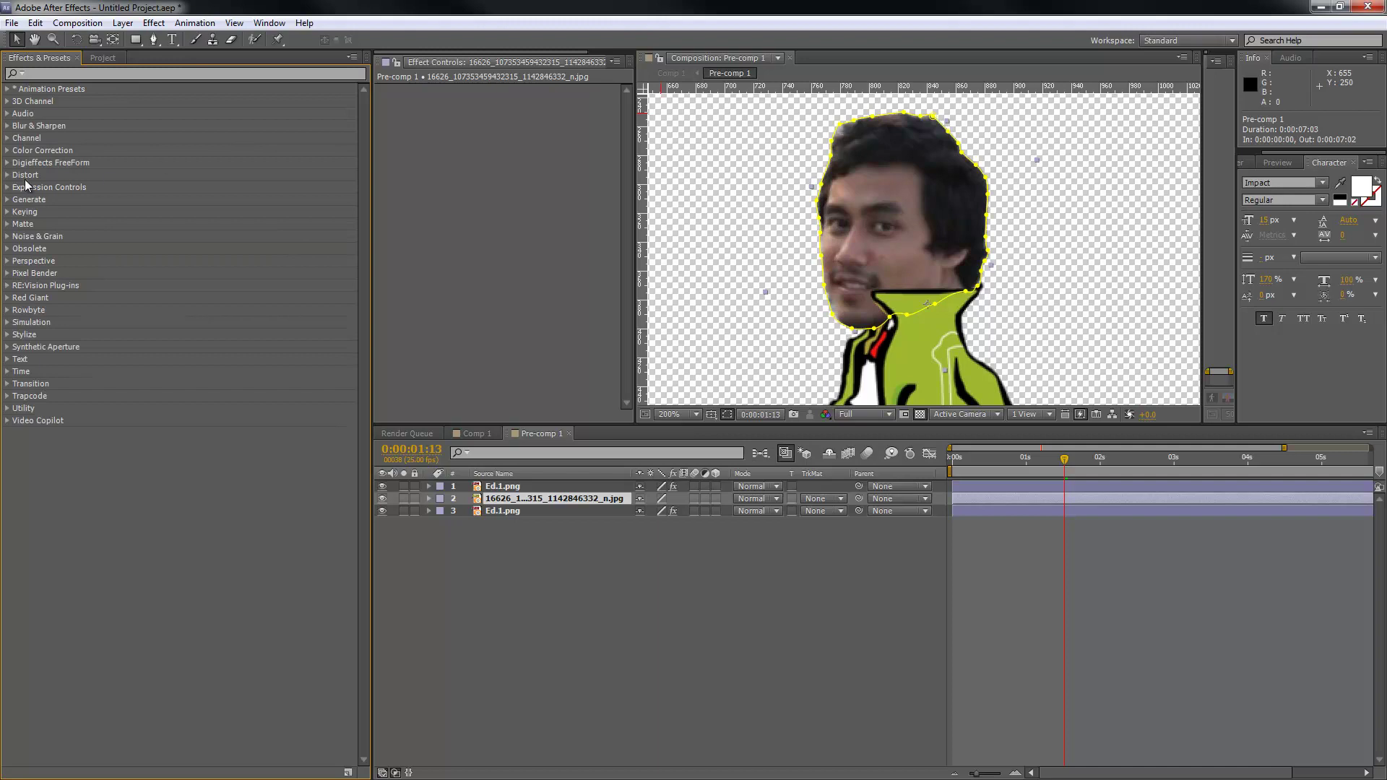
click(8, 151)
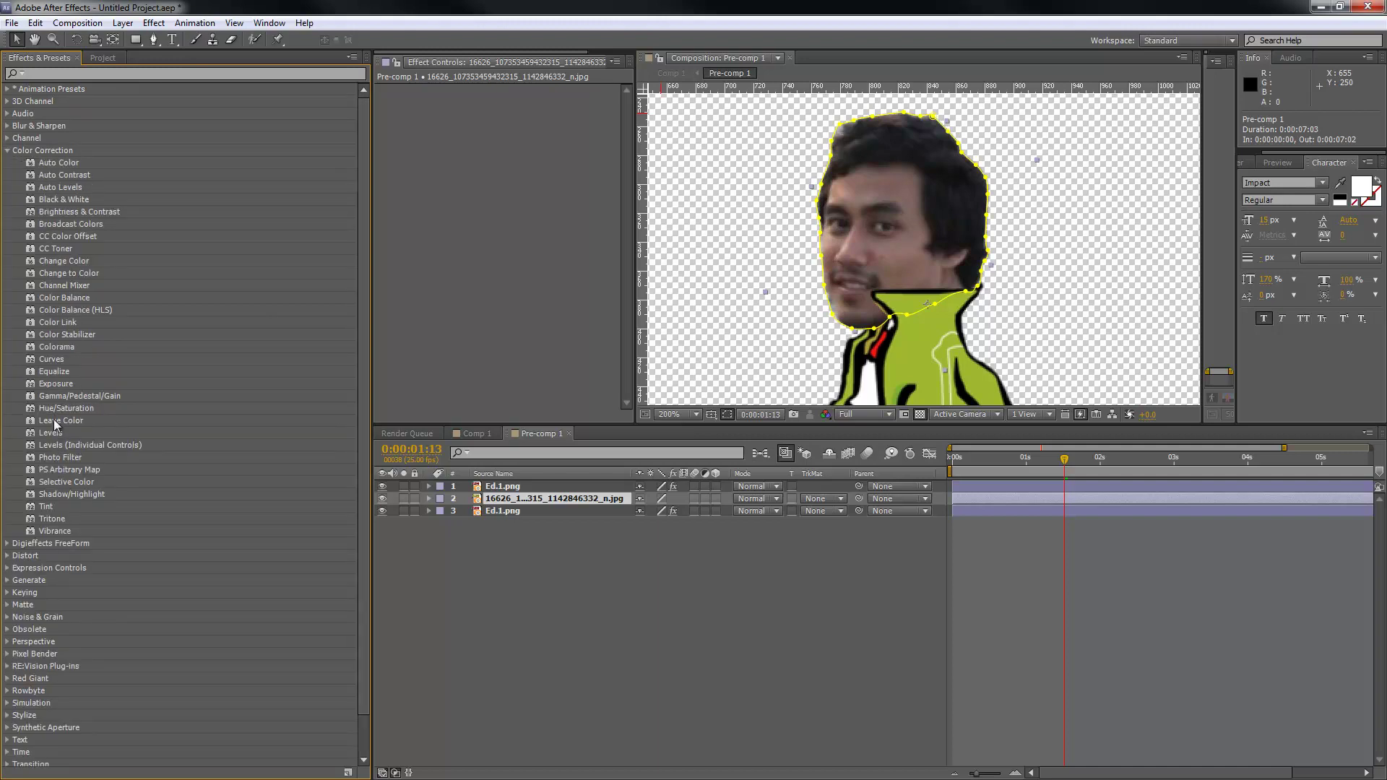
drag(51, 359, 504, 502)
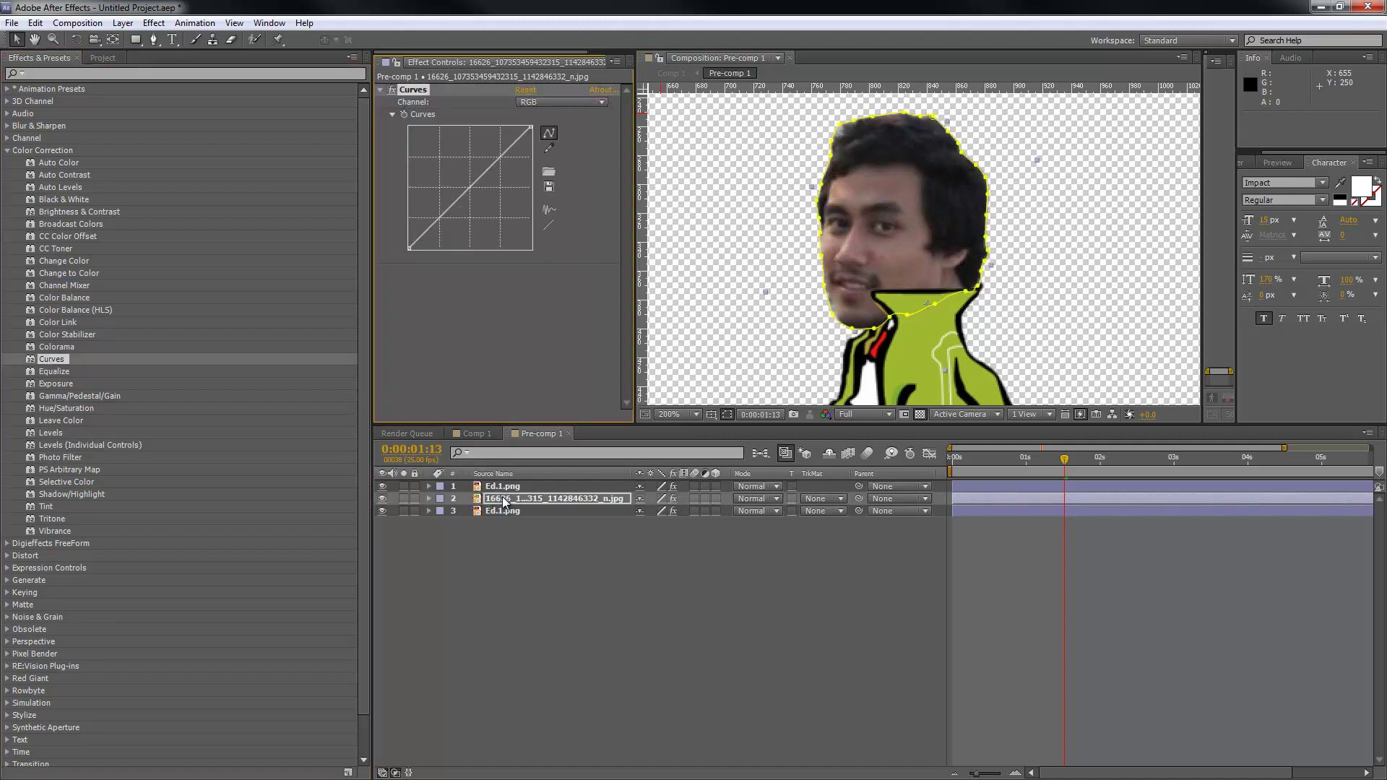
Step: Raise the highlights of the Green channel curve slightly on the front-facing head
click(548, 101)
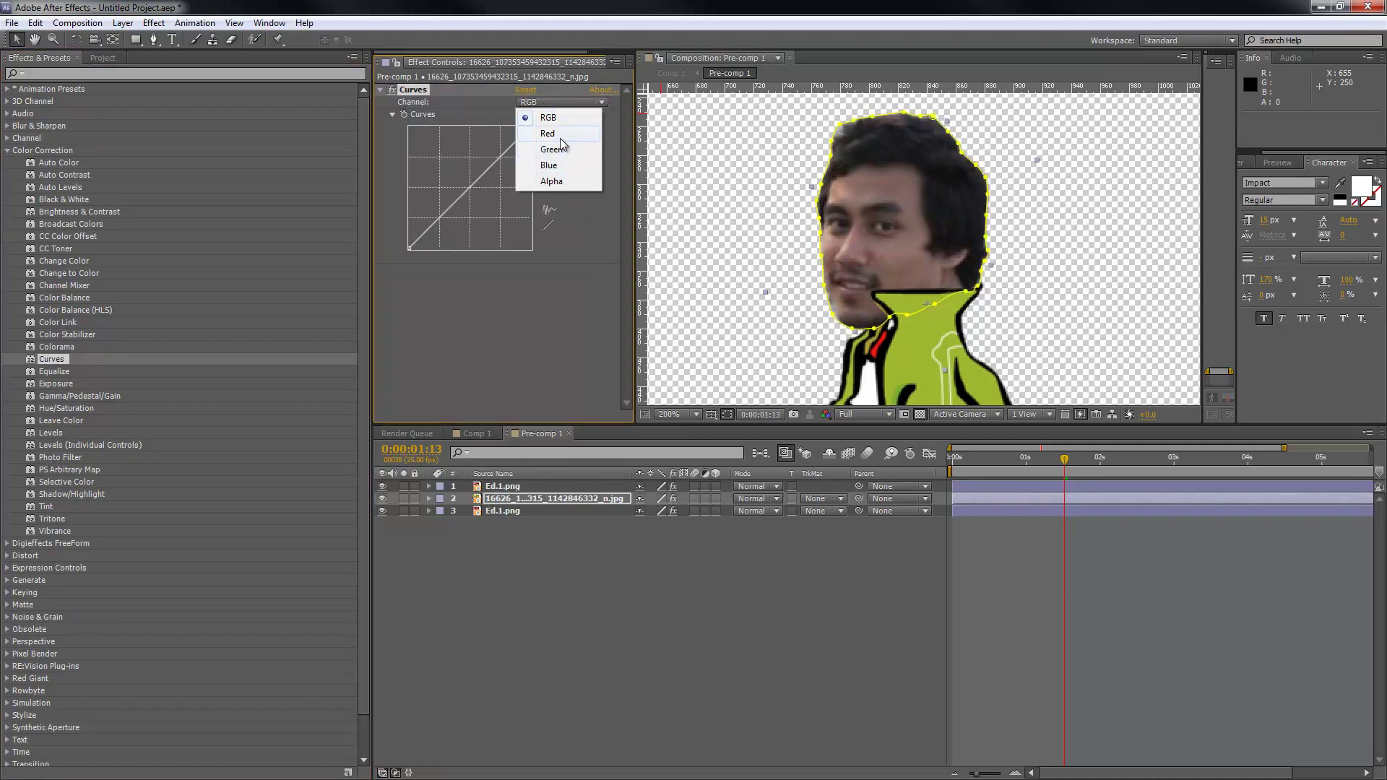
click(560, 145)
mouse_move(493, 177)
mouse_down()
mouse_move(476, 154)
mouse_move(497, 169)
mouse_move(497, 155)
mouse_up()
scroll(1001, 280, down, 1)
click(1018, 295)
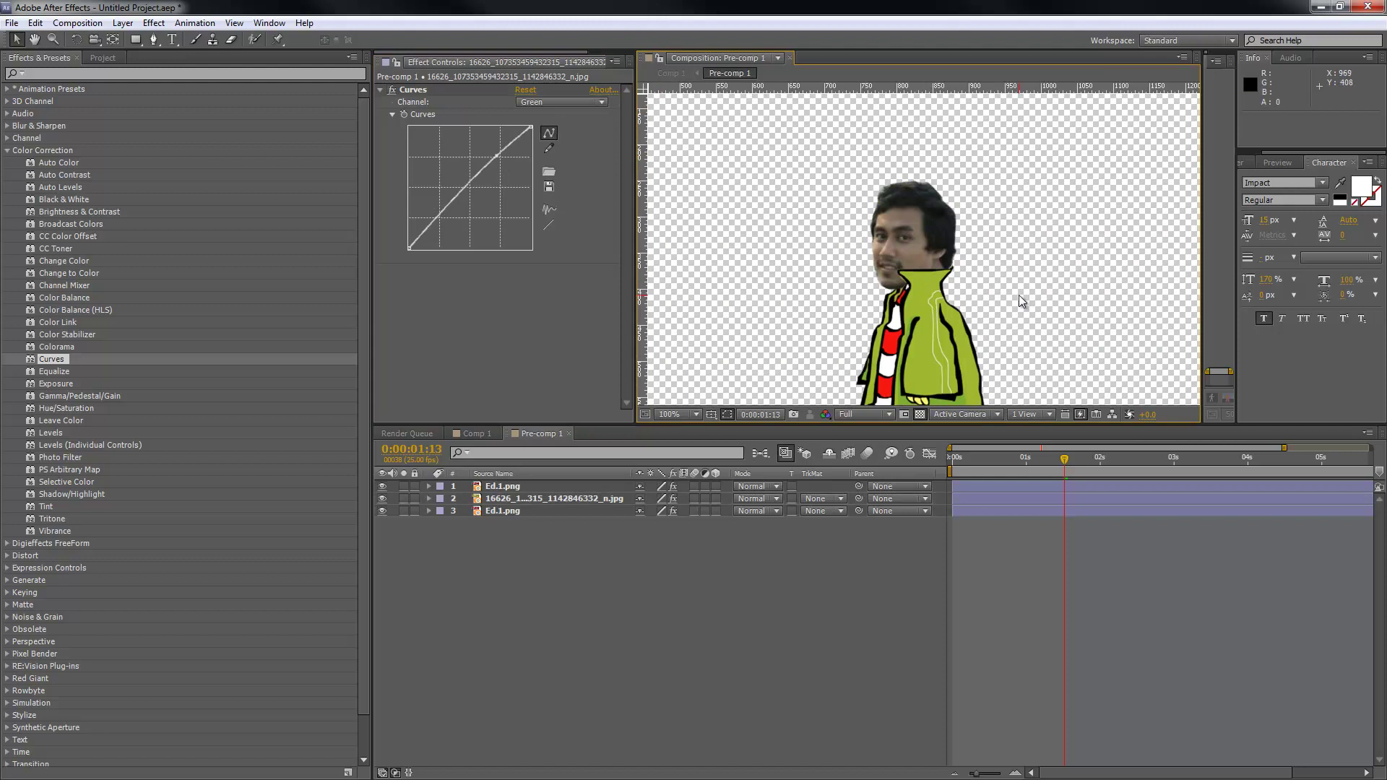
Step: Shape the RGB curve of the front-facing head with one shadow point and one slightly raised highlight point
click(548, 105)
click(551, 115)
drag(435, 232, 435, 227)
mouse_move(497, 157)
mouse_down()
mouse_move(512, 169)
mouse_move(498, 154)
mouse_up()
drag(444, 210, 437, 225)
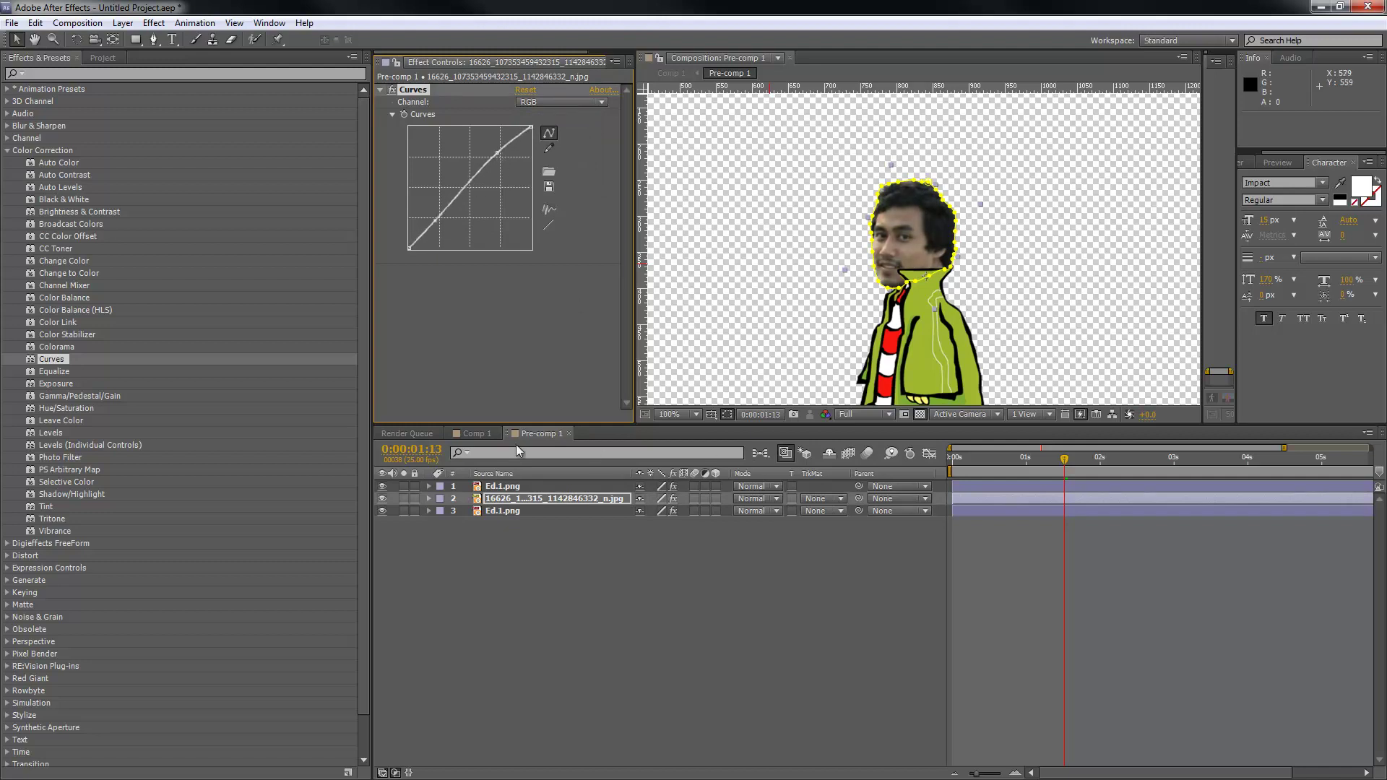
Step: Open Pre-comp 2, apply Curves to the profile head photo, and raise its RGB curve to brighten it
click(477, 434)
double_click(997, 501)
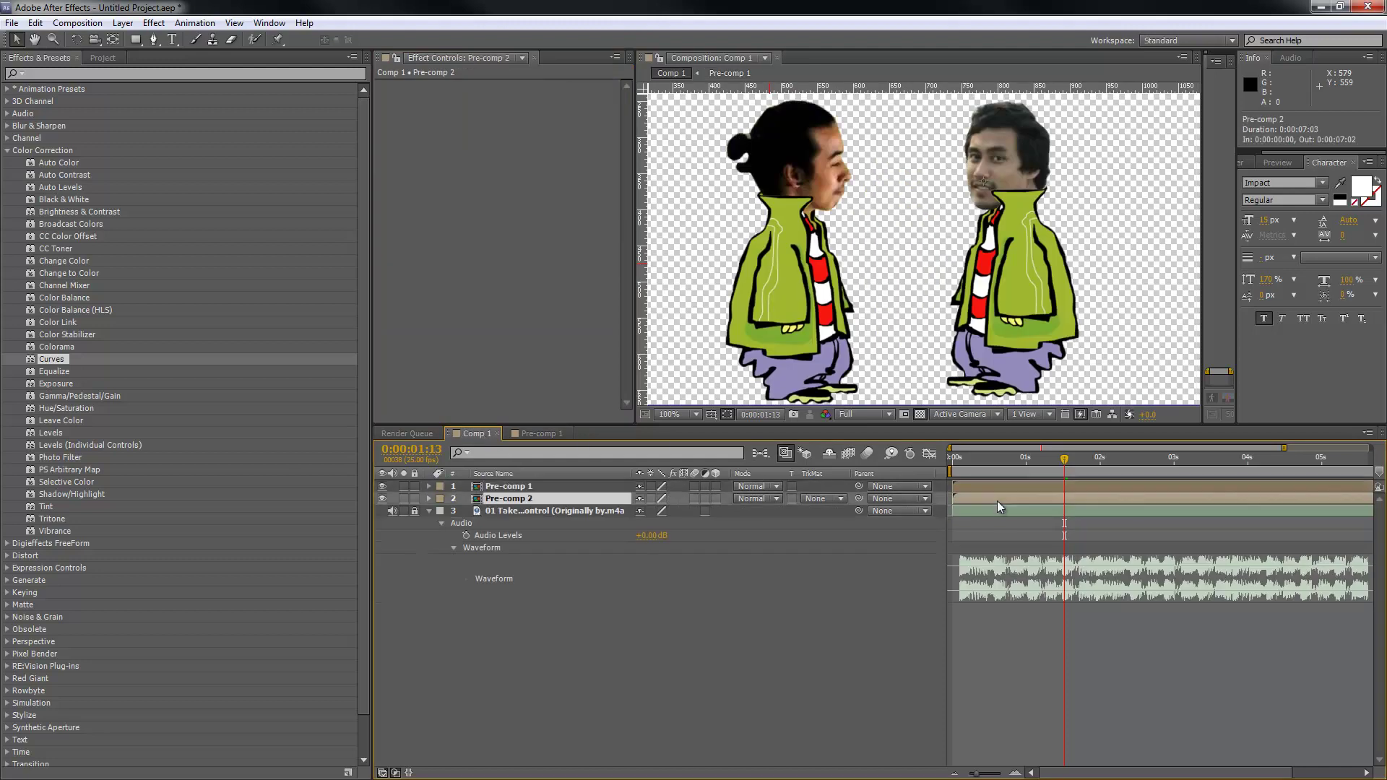
scroll(805, 264, up, 1)
drag(804, 261, 855, 262)
drag(54, 361, 549, 498)
drag(501, 153, 496, 148)
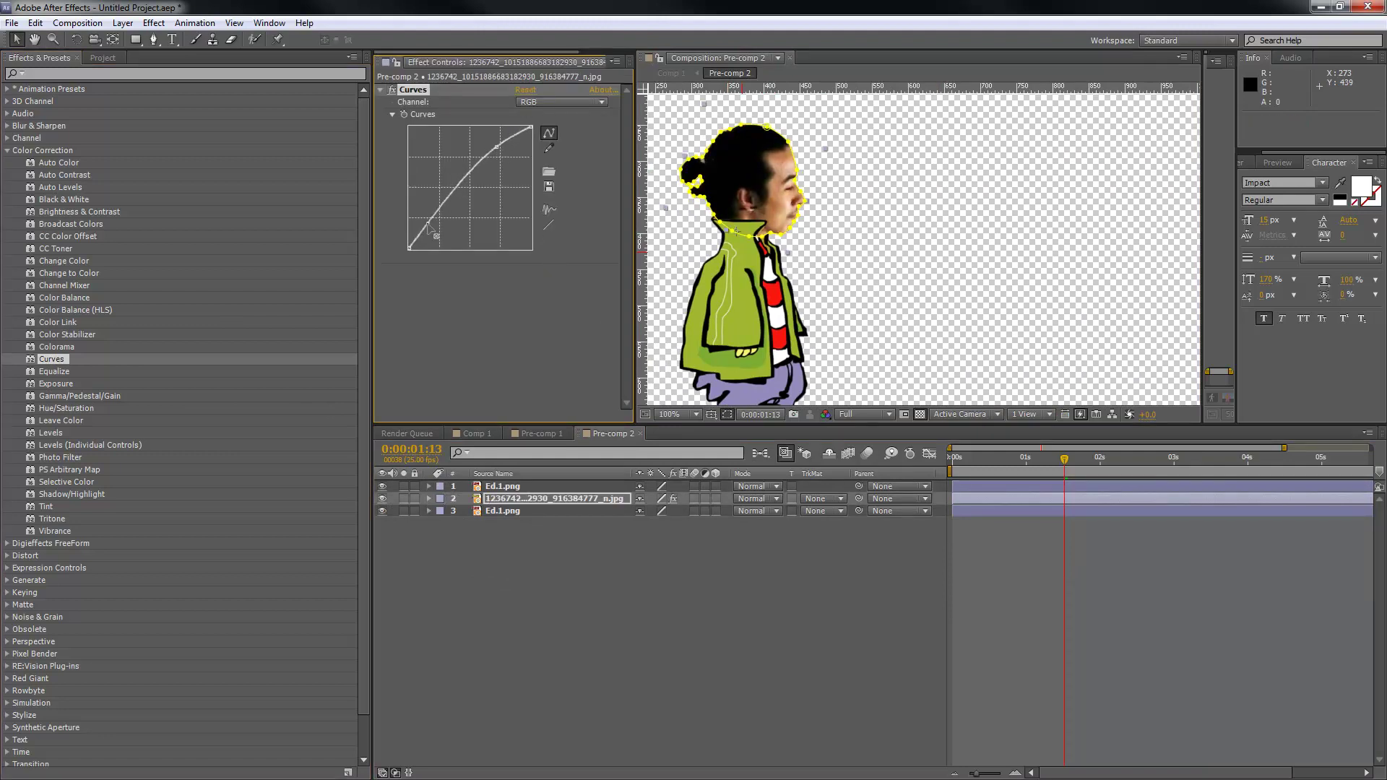
Step: Raise the upper midtones of the Green channel curve on the profile head
click(566, 107)
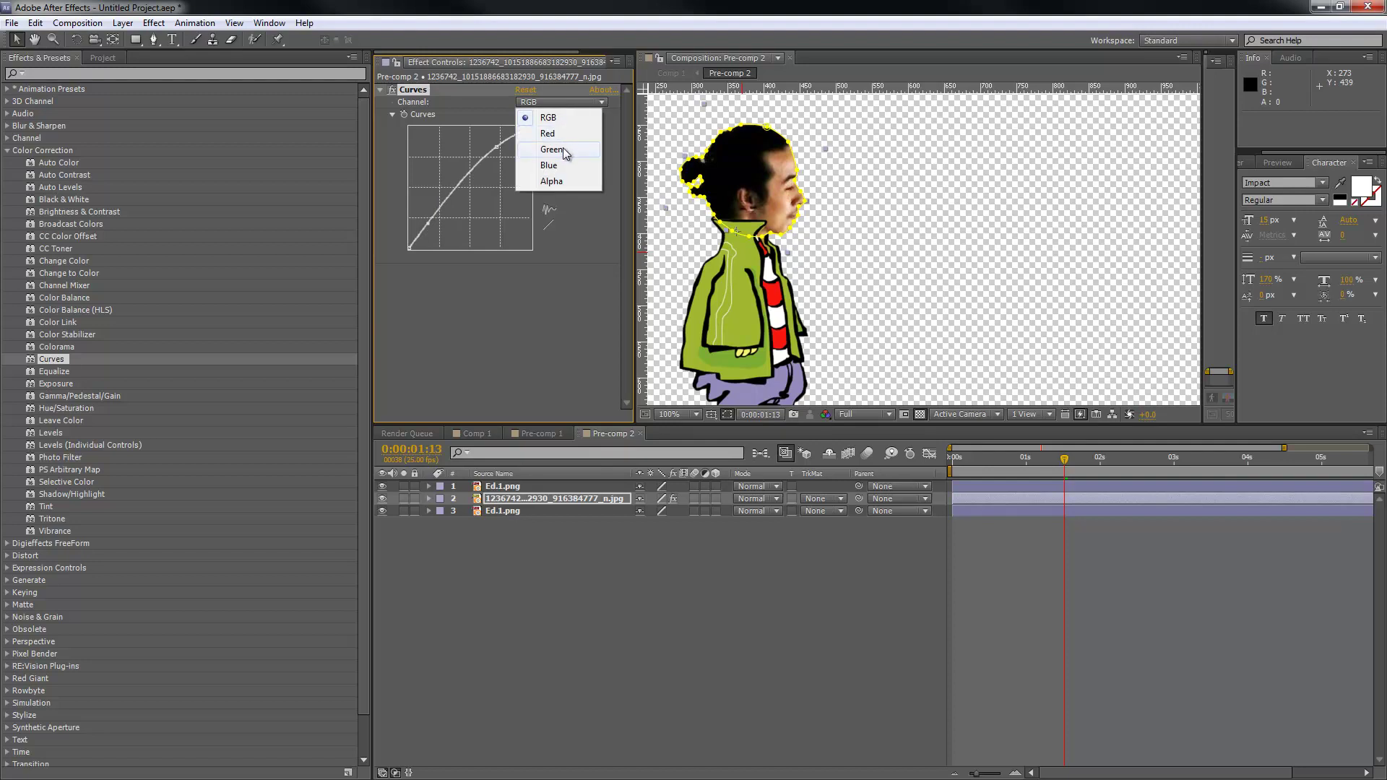
click(551, 150)
drag(481, 178, 485, 168)
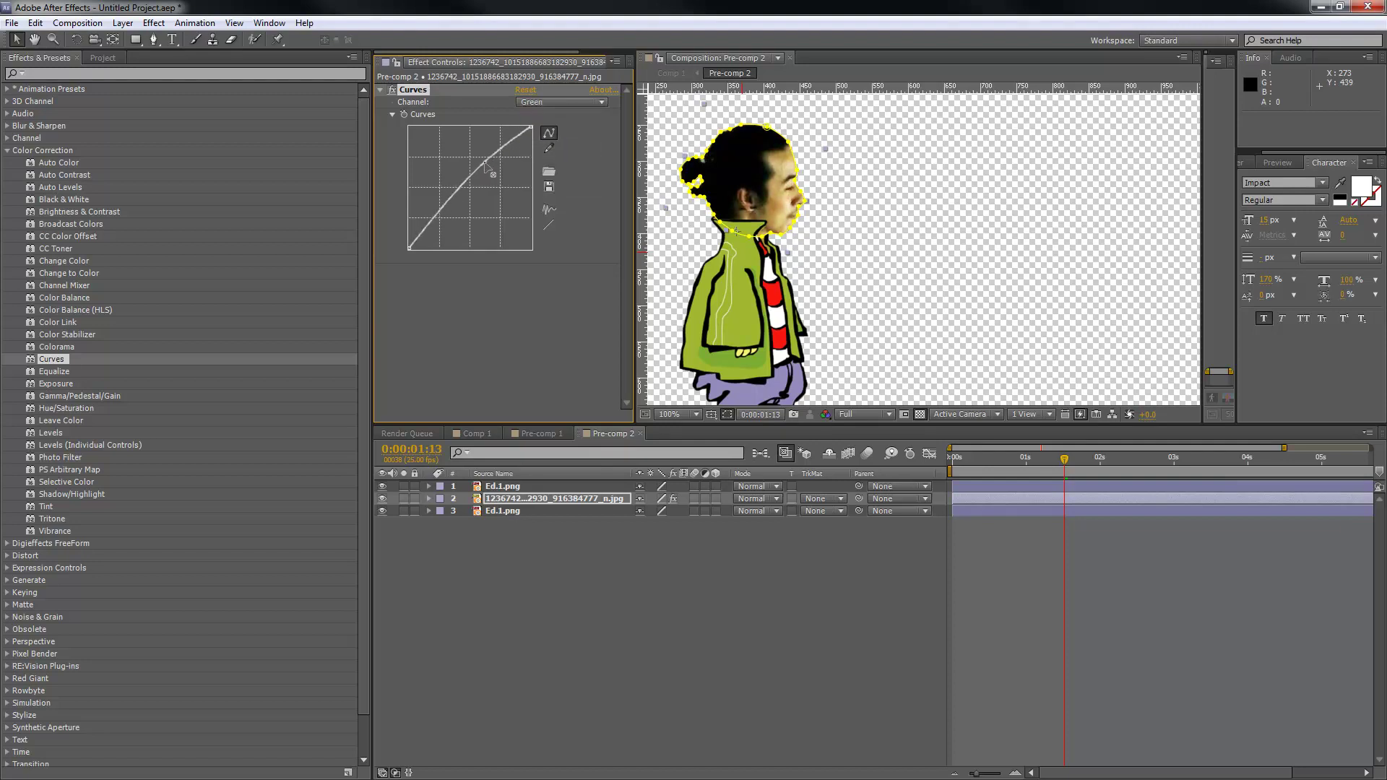
click(957, 335)
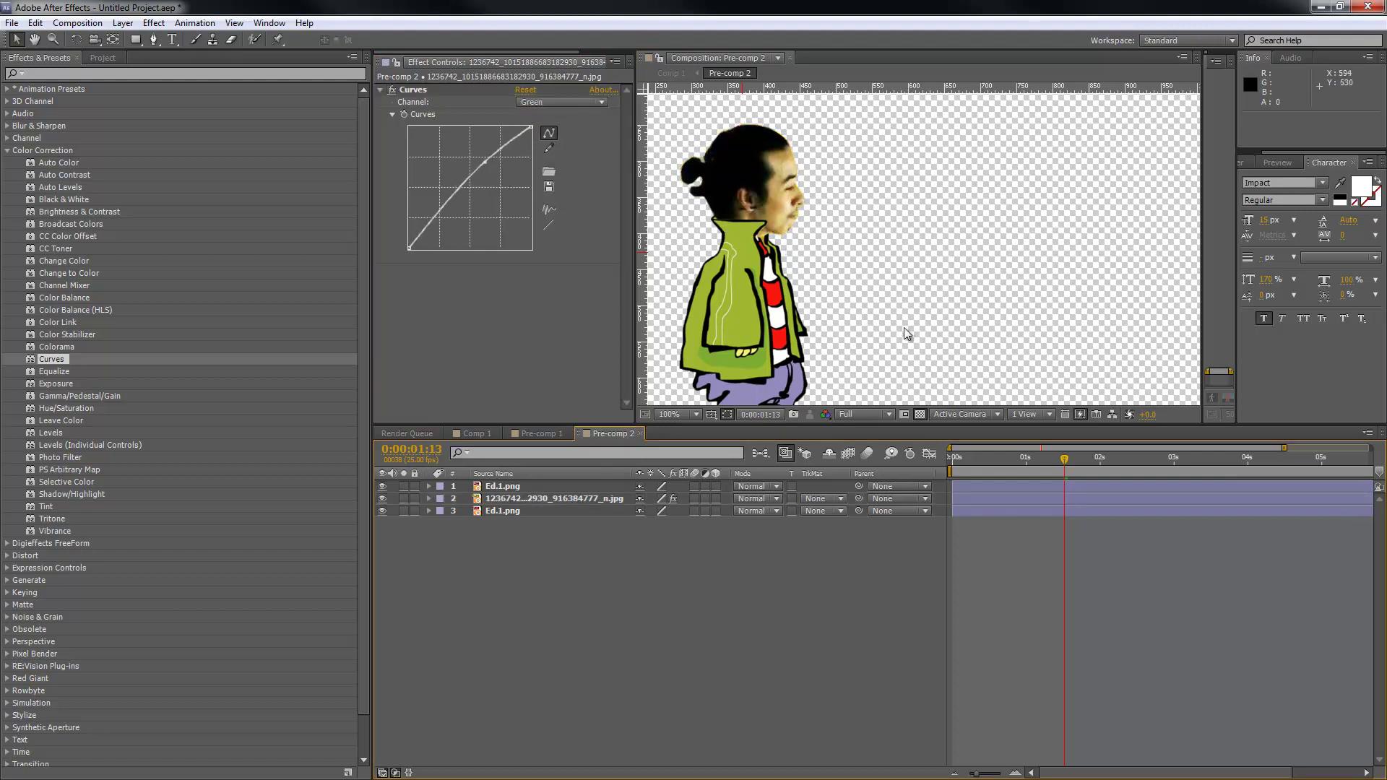
Step: Return to Comp 1 and nudge Pre-comp 1 to 630, 368, level with the profile character
click(473, 434)
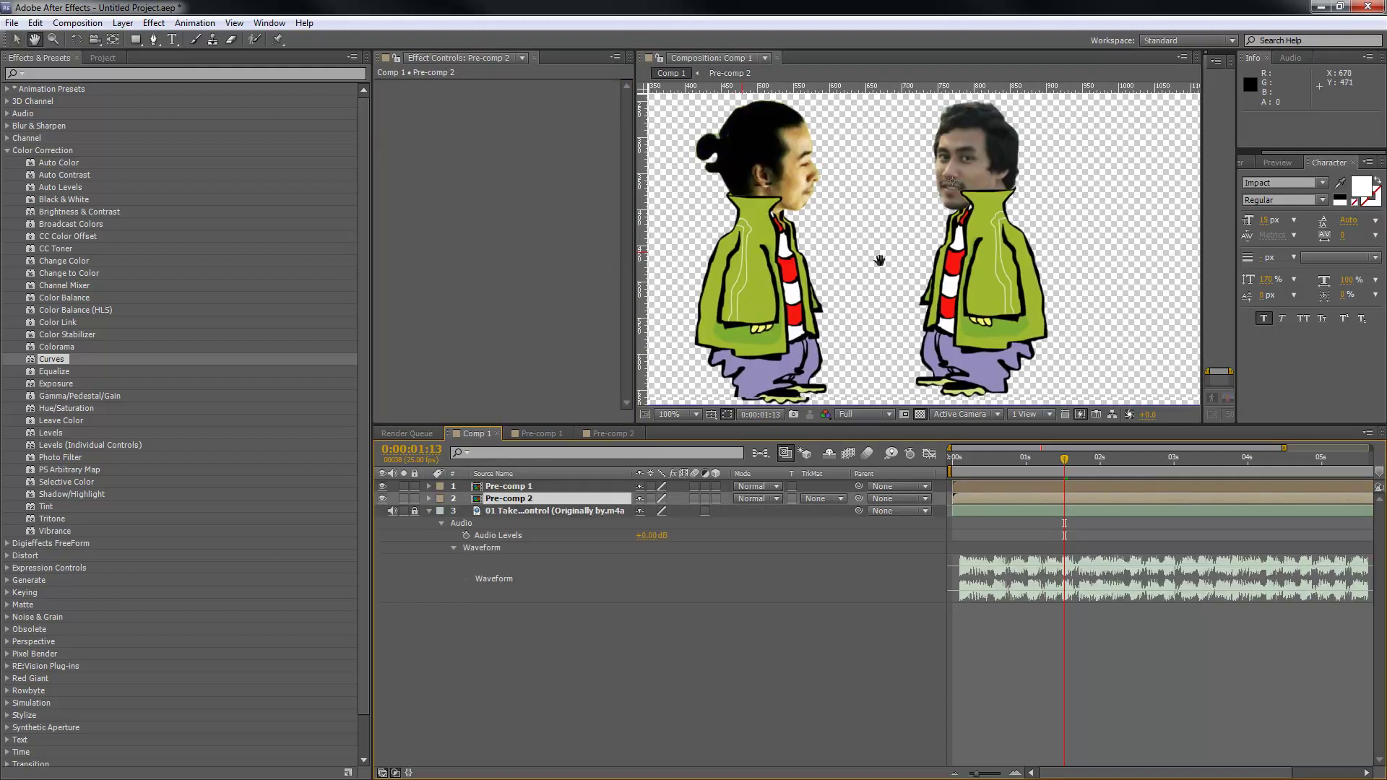
scroll(932, 313, down, 1)
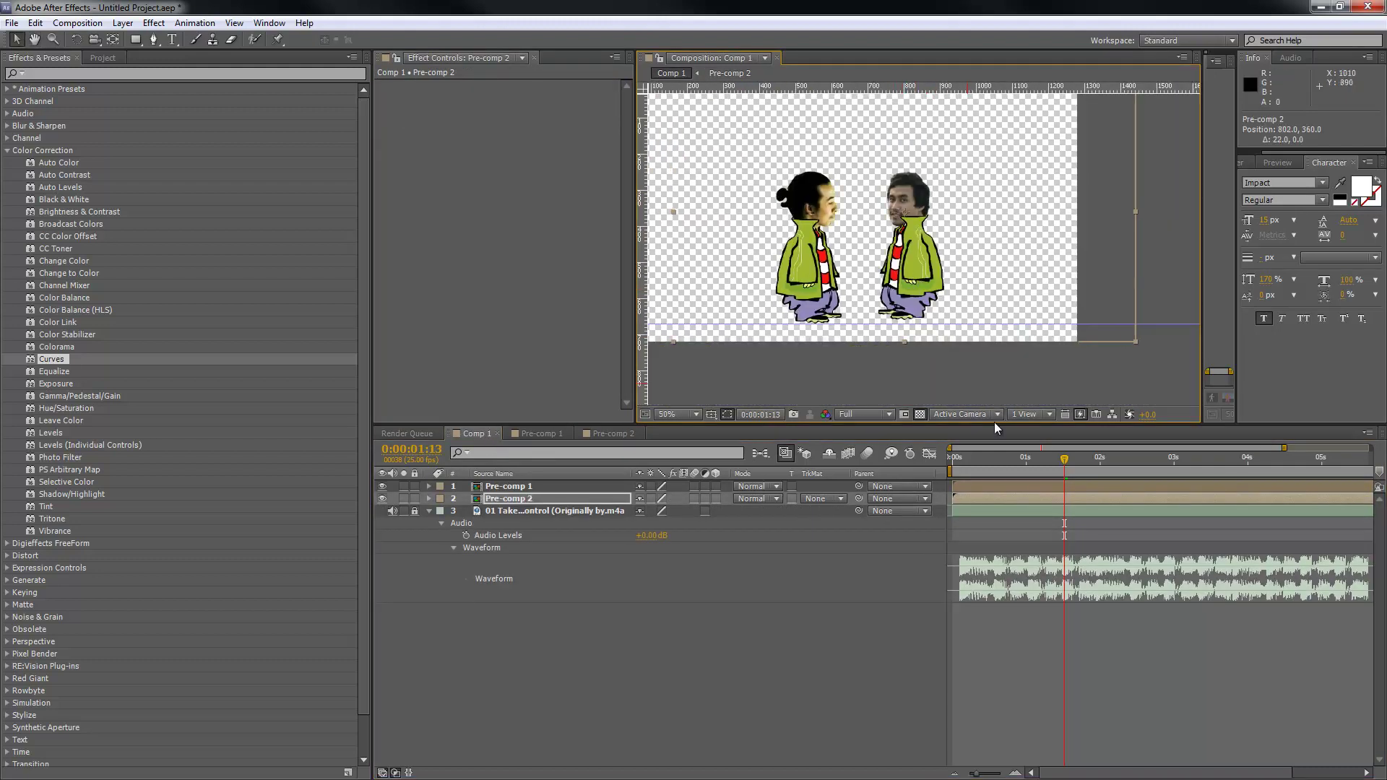
click(1043, 486)
key(shift+Right)
key(shift+Right)
key(shift+Right)
key(shift+Right)
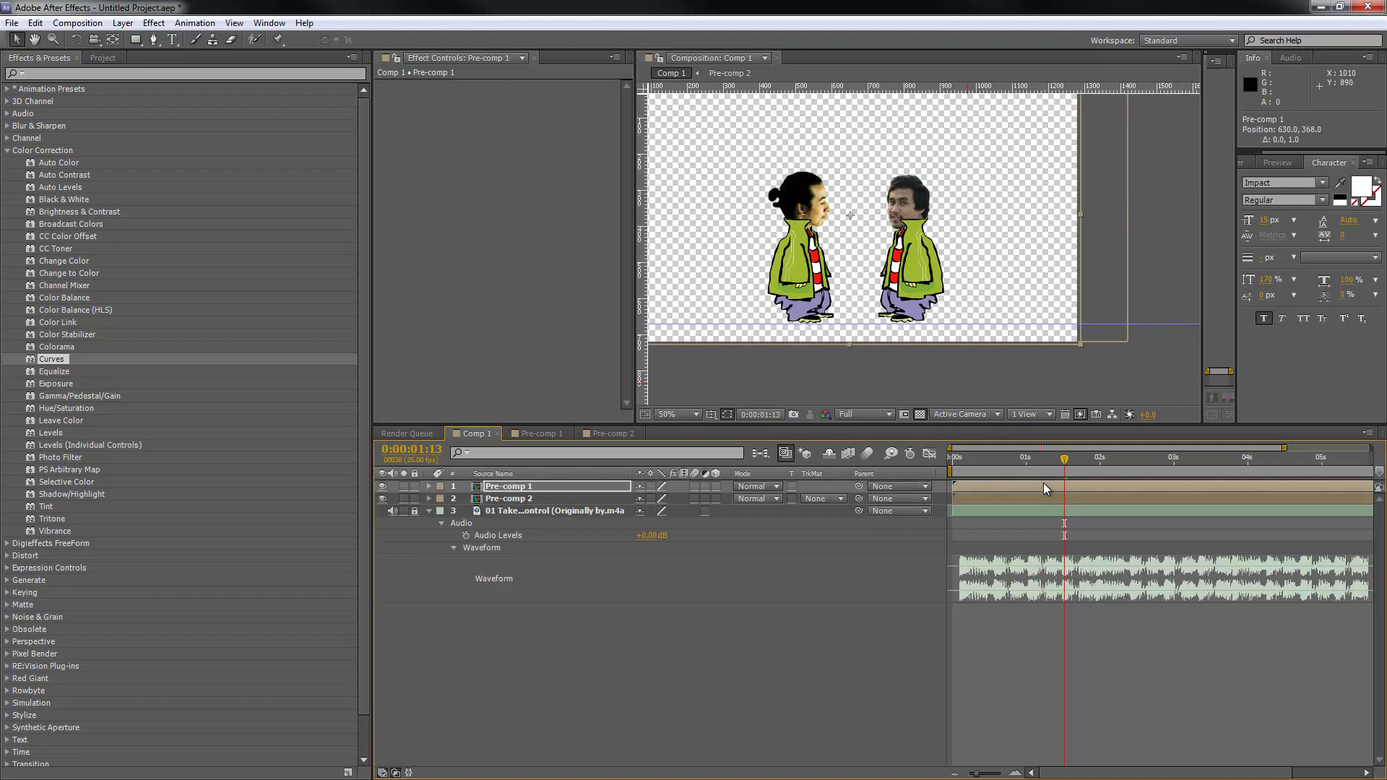
Step: In Pre-comp 1, go to 0:00:00:00 and parent the topmost Ed.1.png layer to the head photo layer
drag(933, 160, 978, 174)
double_click(1063, 485)
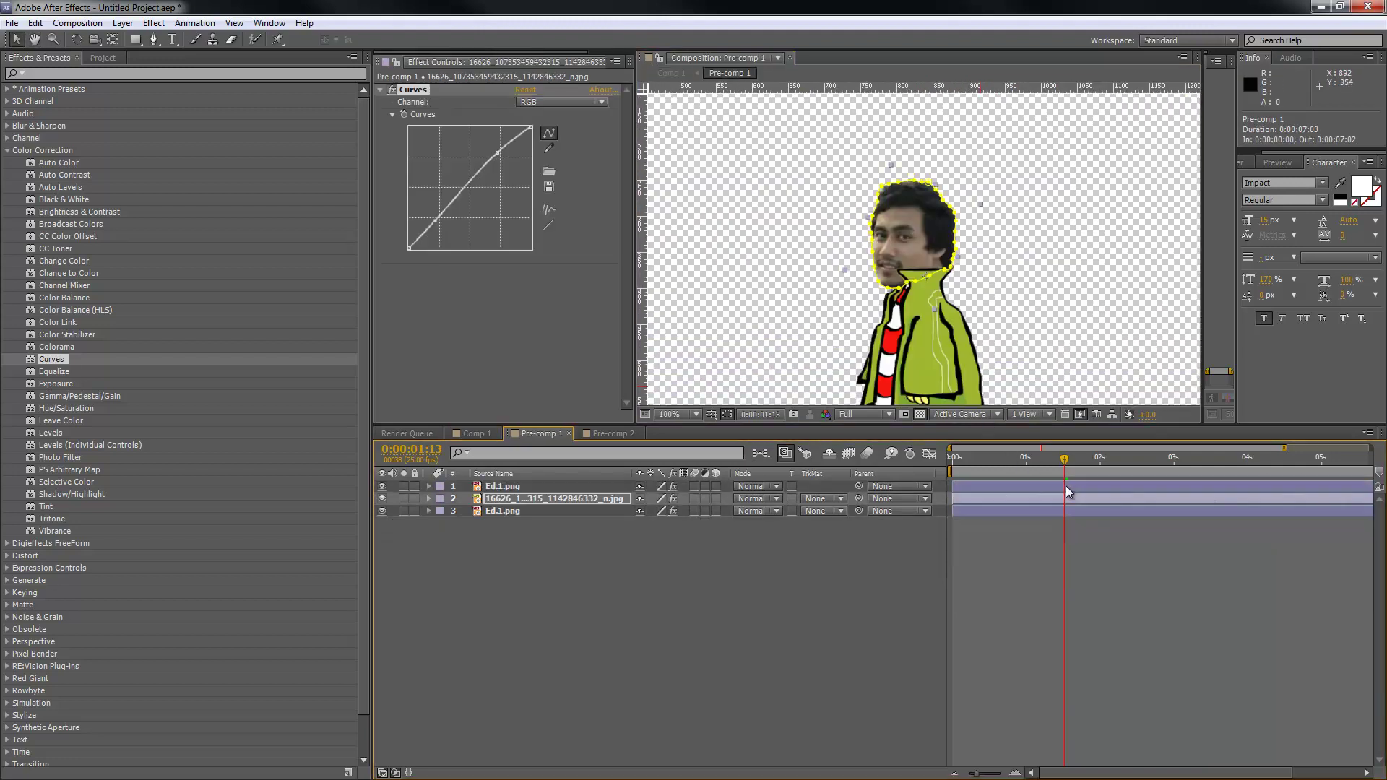
click(1003, 457)
drag(1003, 458, 923, 432)
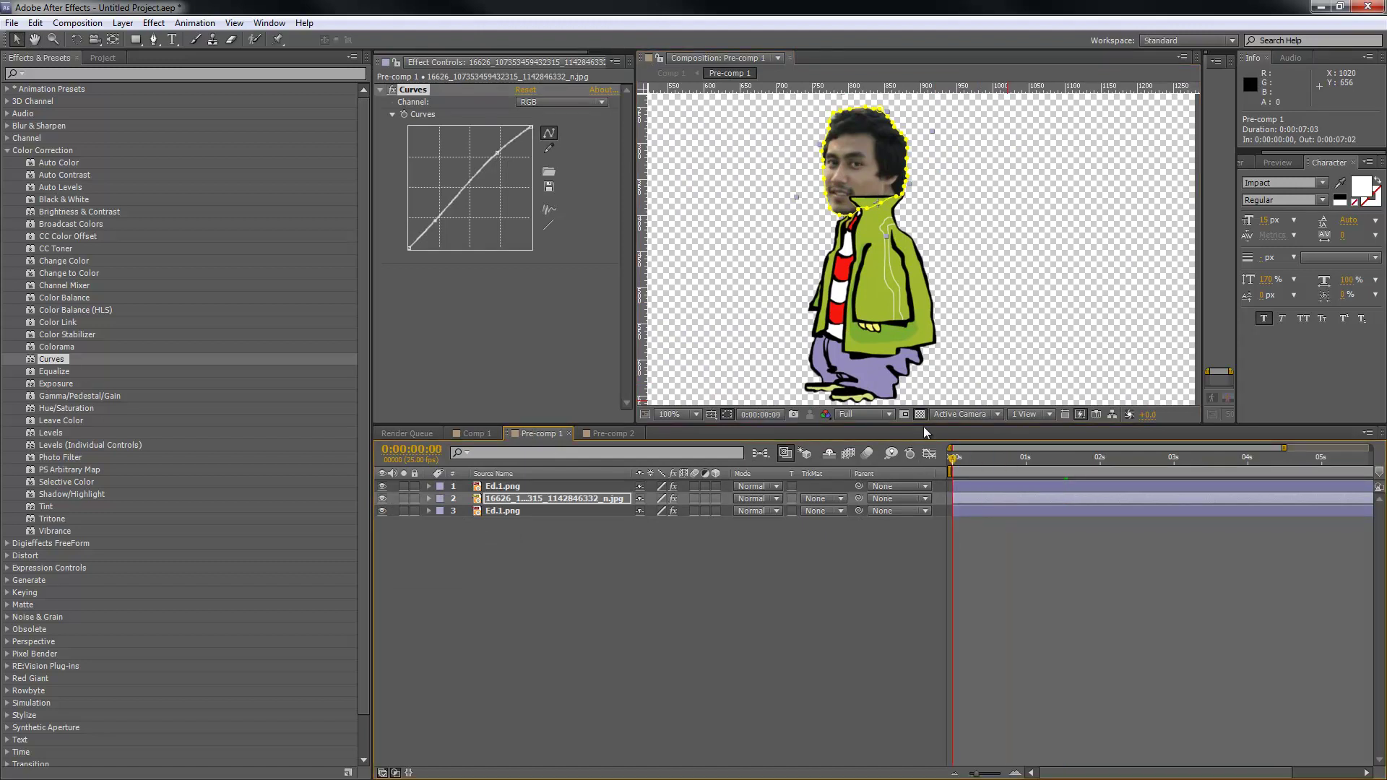
click(1016, 772)
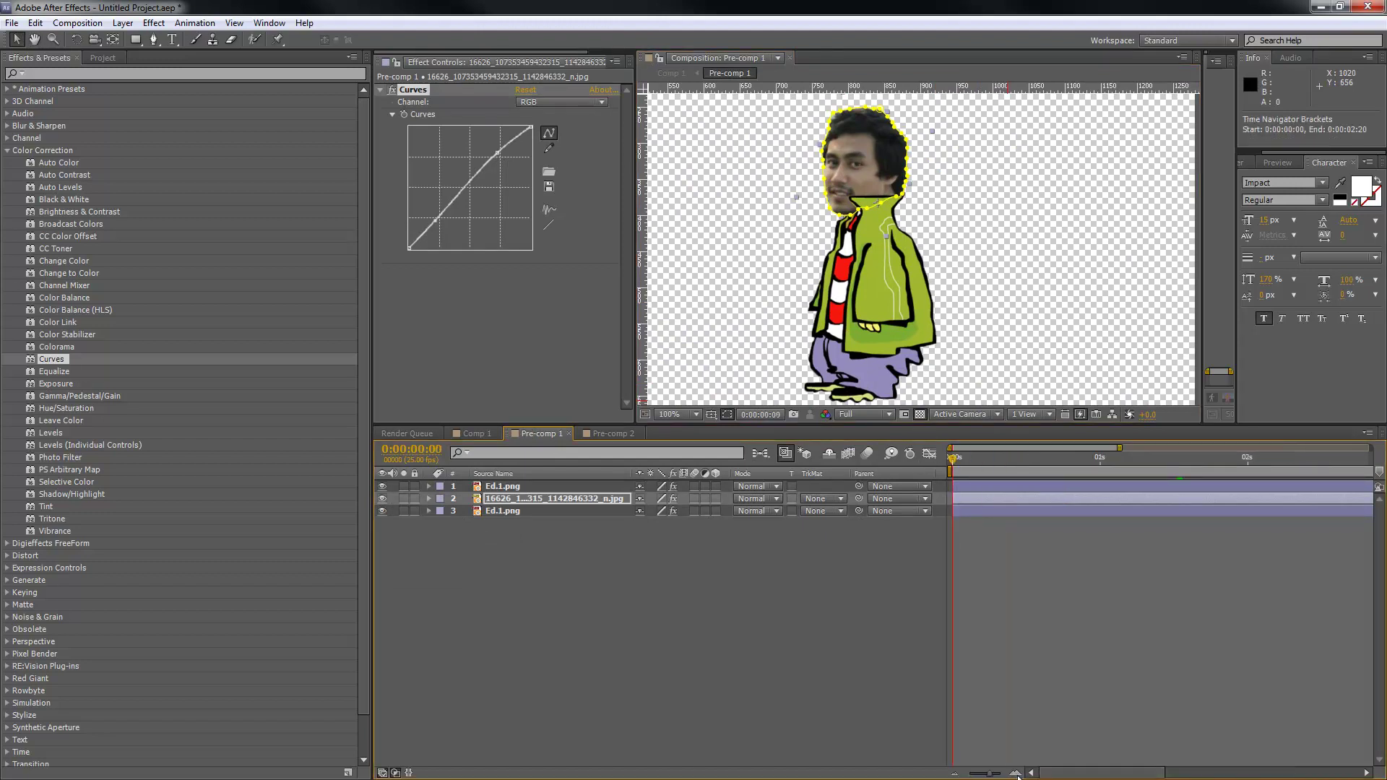
click(650, 571)
click(494, 487)
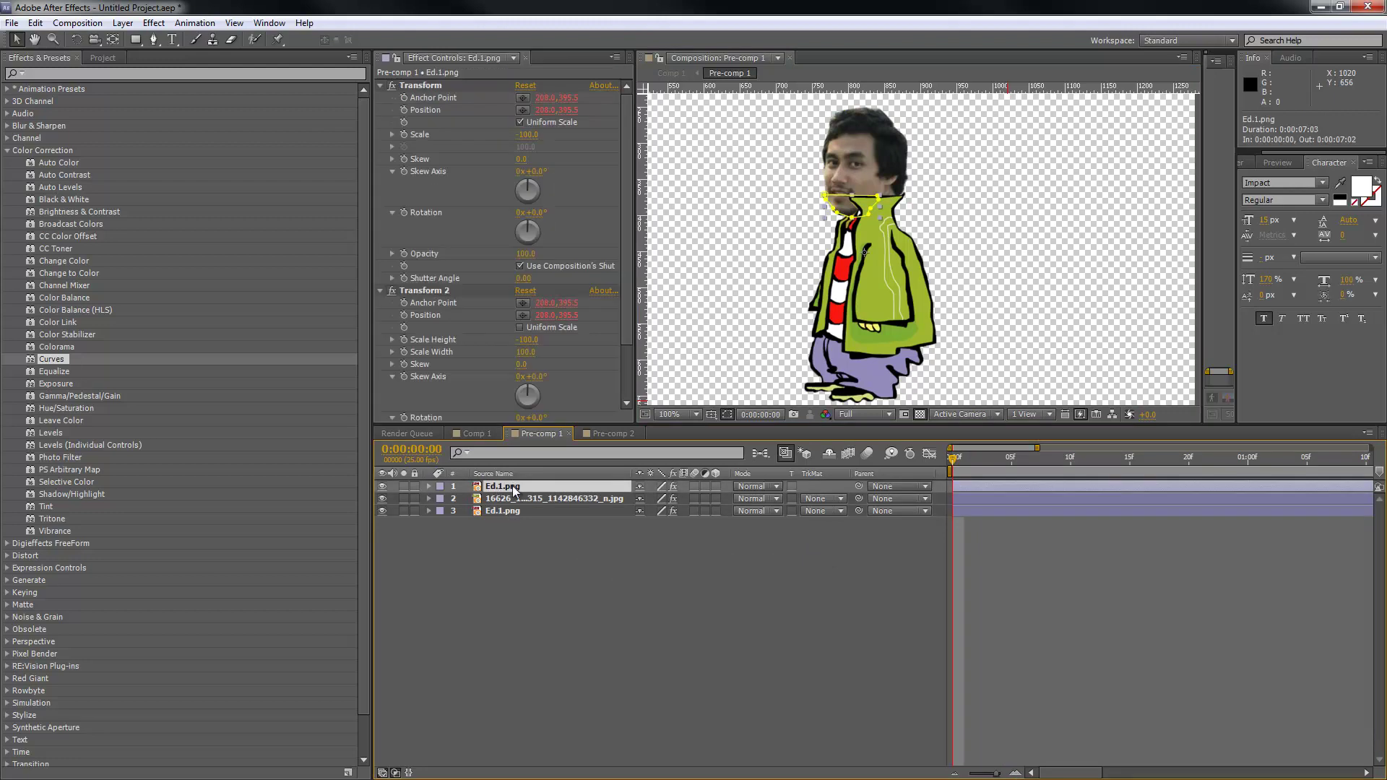
click(517, 500)
click(505, 487)
drag(859, 487, 609, 503)
click(590, 535)
Step: Set a Position keyframe on the head photo layer at 0:00:00:00
click(588, 499)
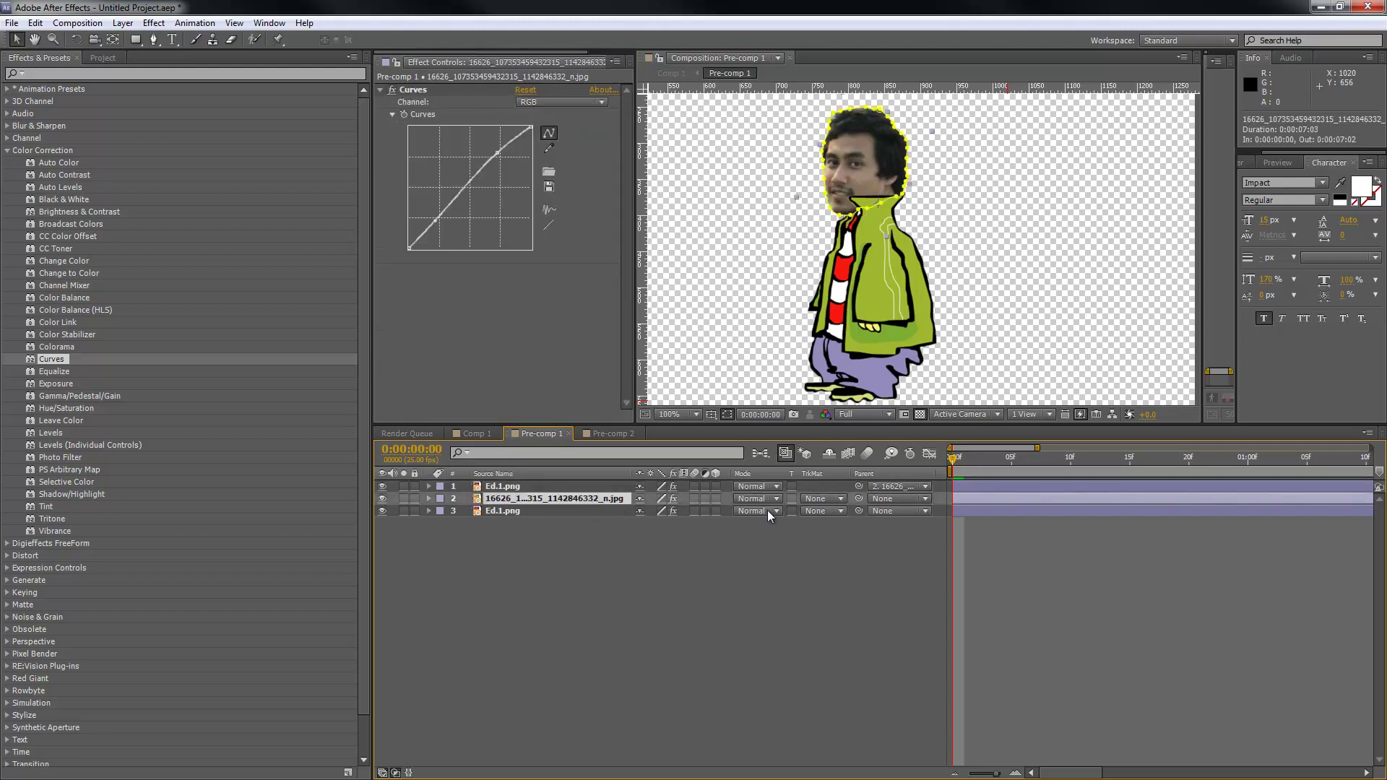
key(p)
click(466, 511)
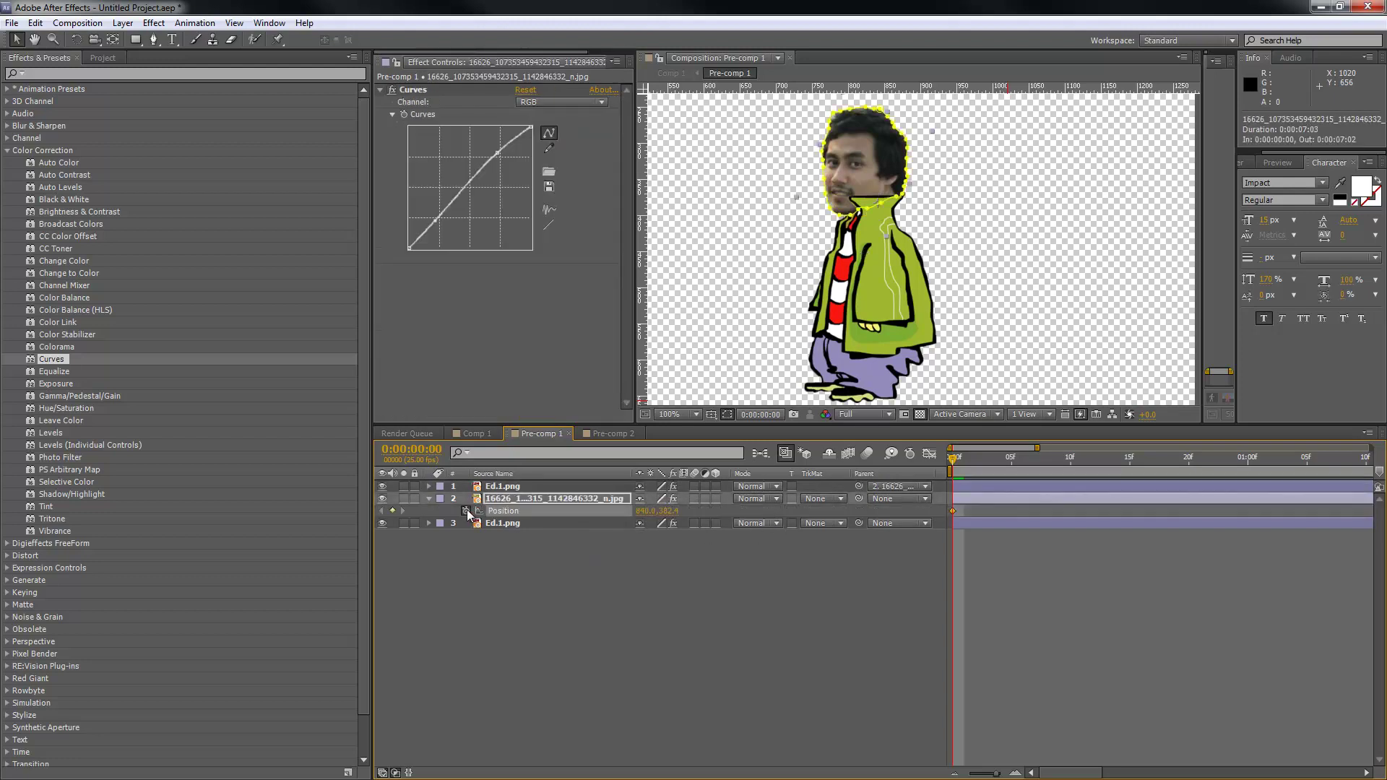
Step: Select the lower Ed.1.png body layer, activate the Puppet Pin tool and set its triangle count to 10
click(429, 523)
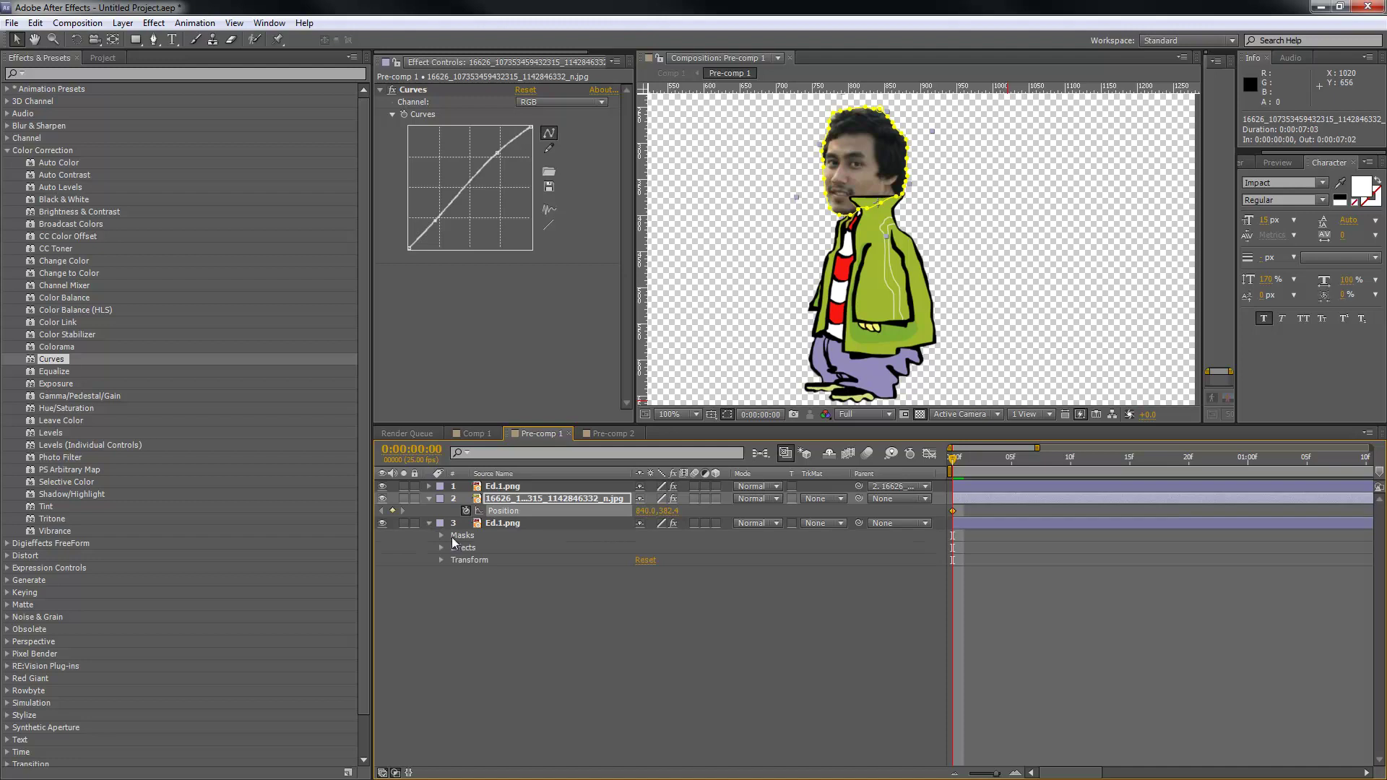
click(492, 528)
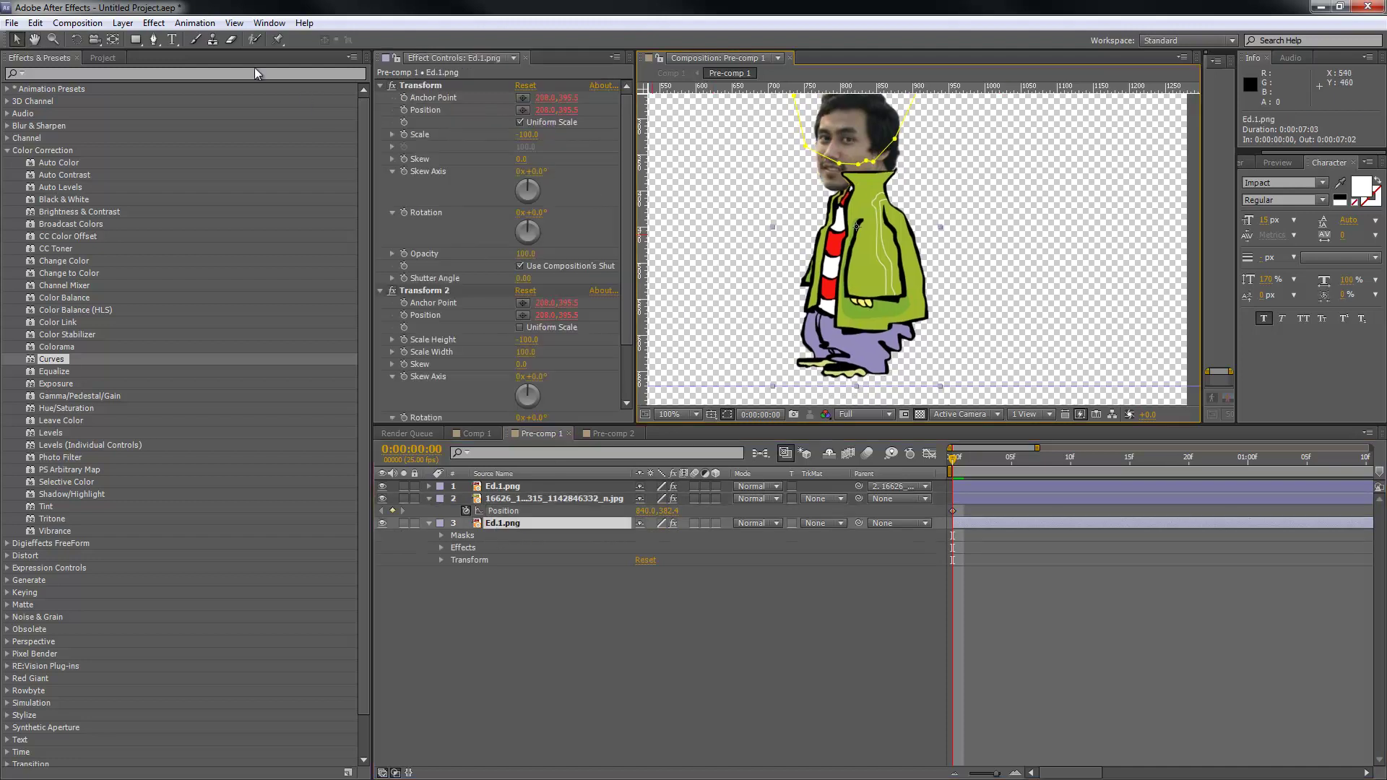
click(277, 39)
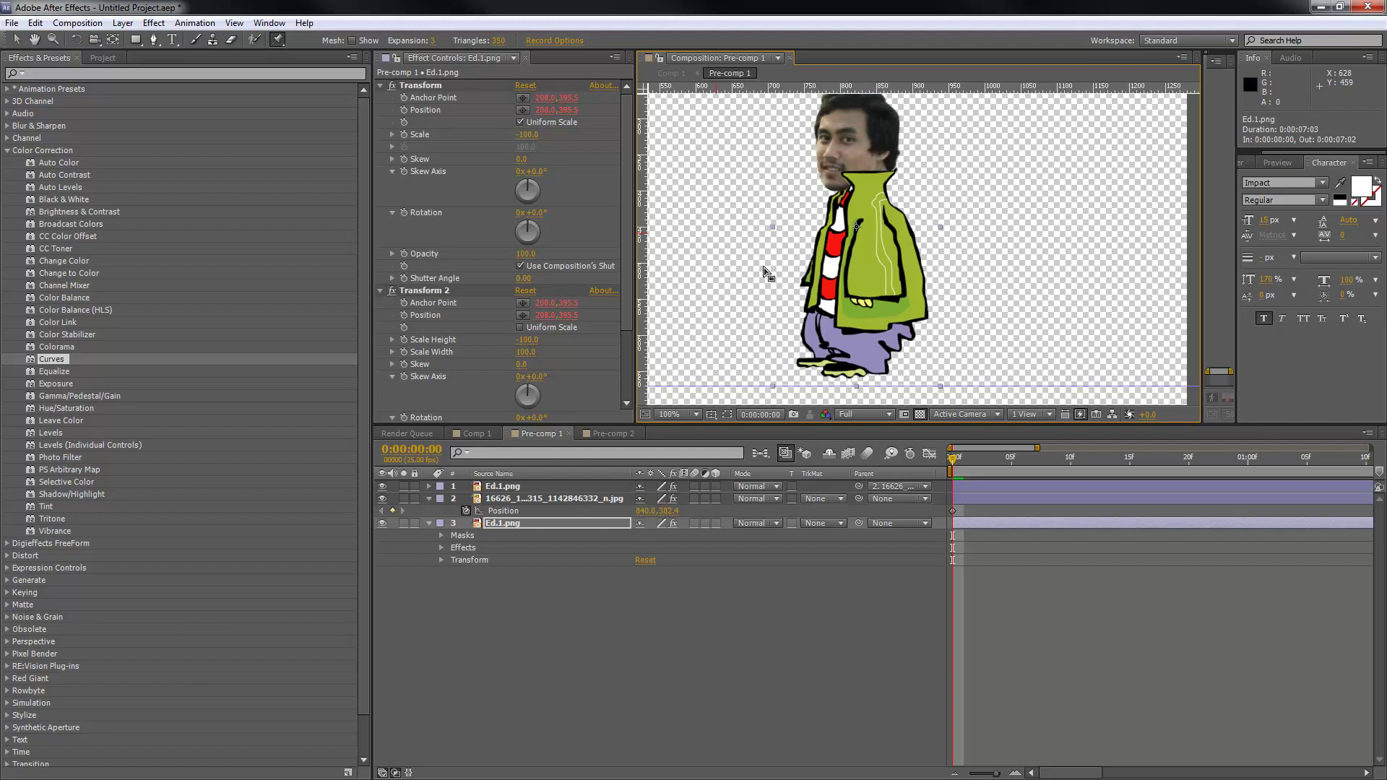
click(499, 40)
text(50)
key(Return)
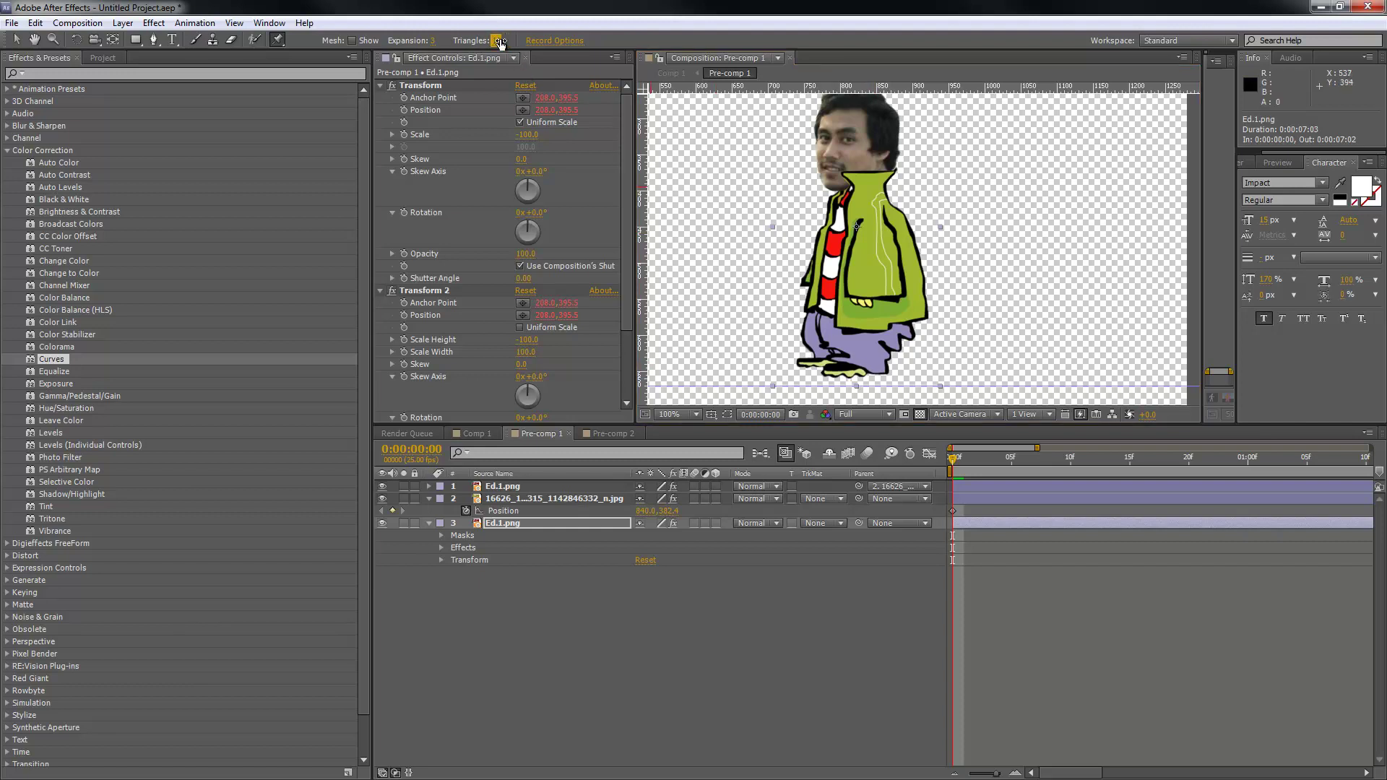
click(574, 45)
click(692, 442)
key(comma)
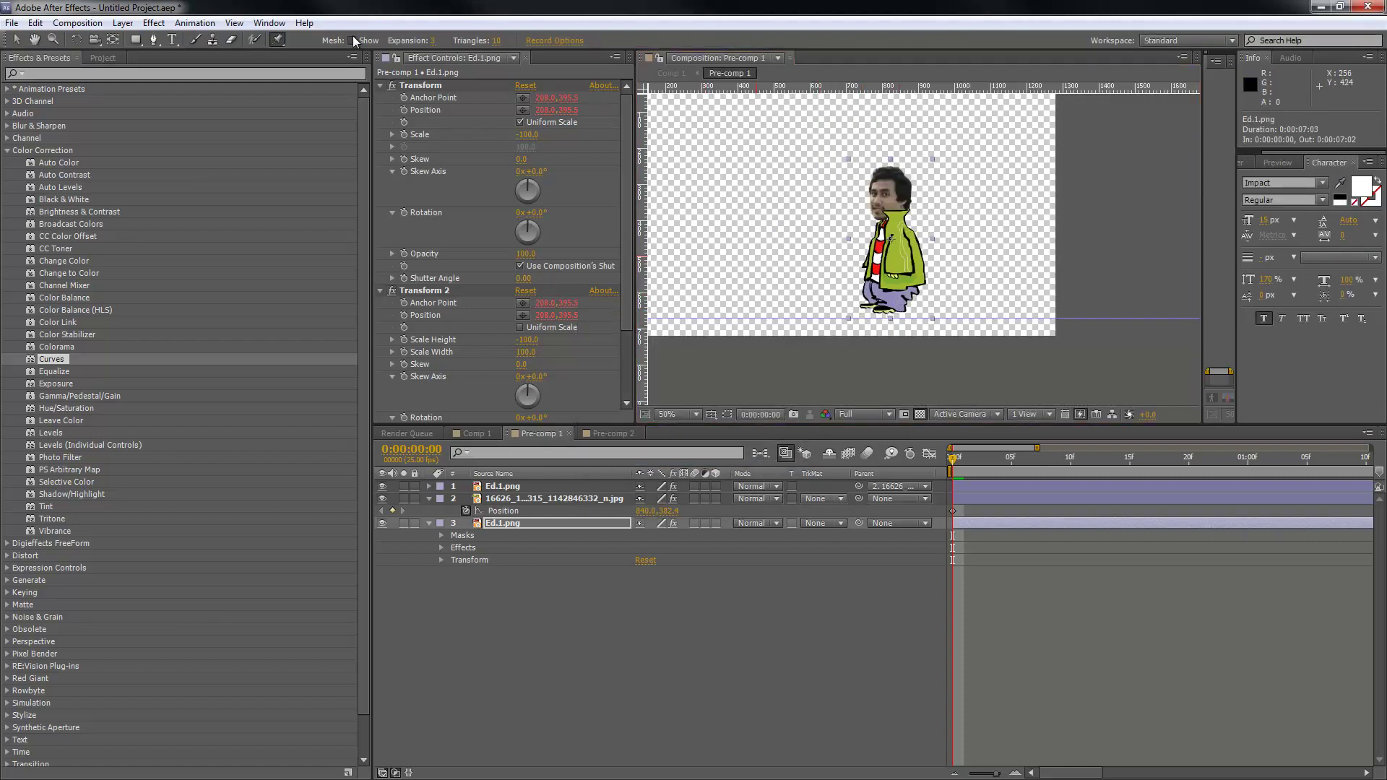
Step: Try to place a puppet pin on the lower Ed.1.png layer and inspect the Puppet effect's On Transparent option
click(518, 595)
click(502, 526)
scroll(787, 325, up, 1)
key(space)
drag(794, 315, 814, 342)
click(811, 348)
click(463, 539)
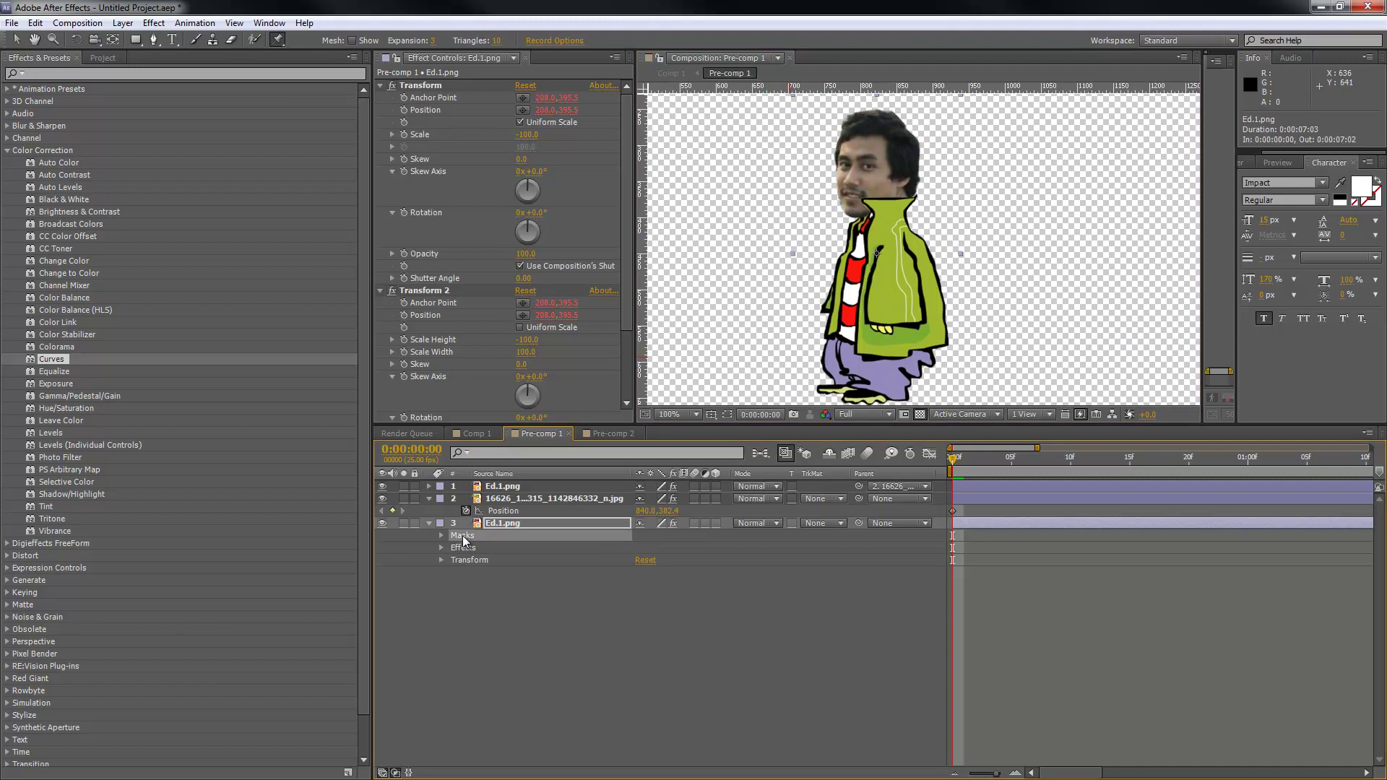
click(442, 547)
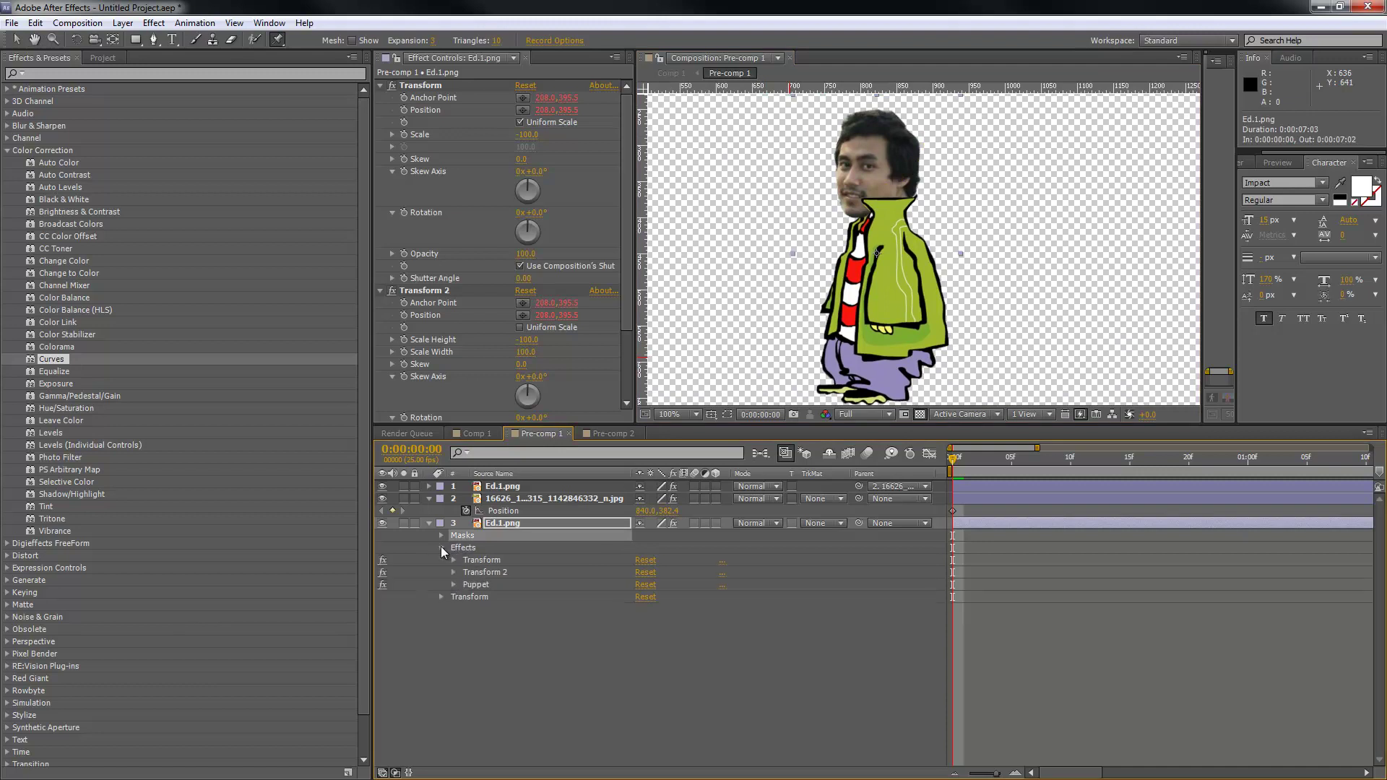
click(457, 583)
click(454, 583)
click(502, 602)
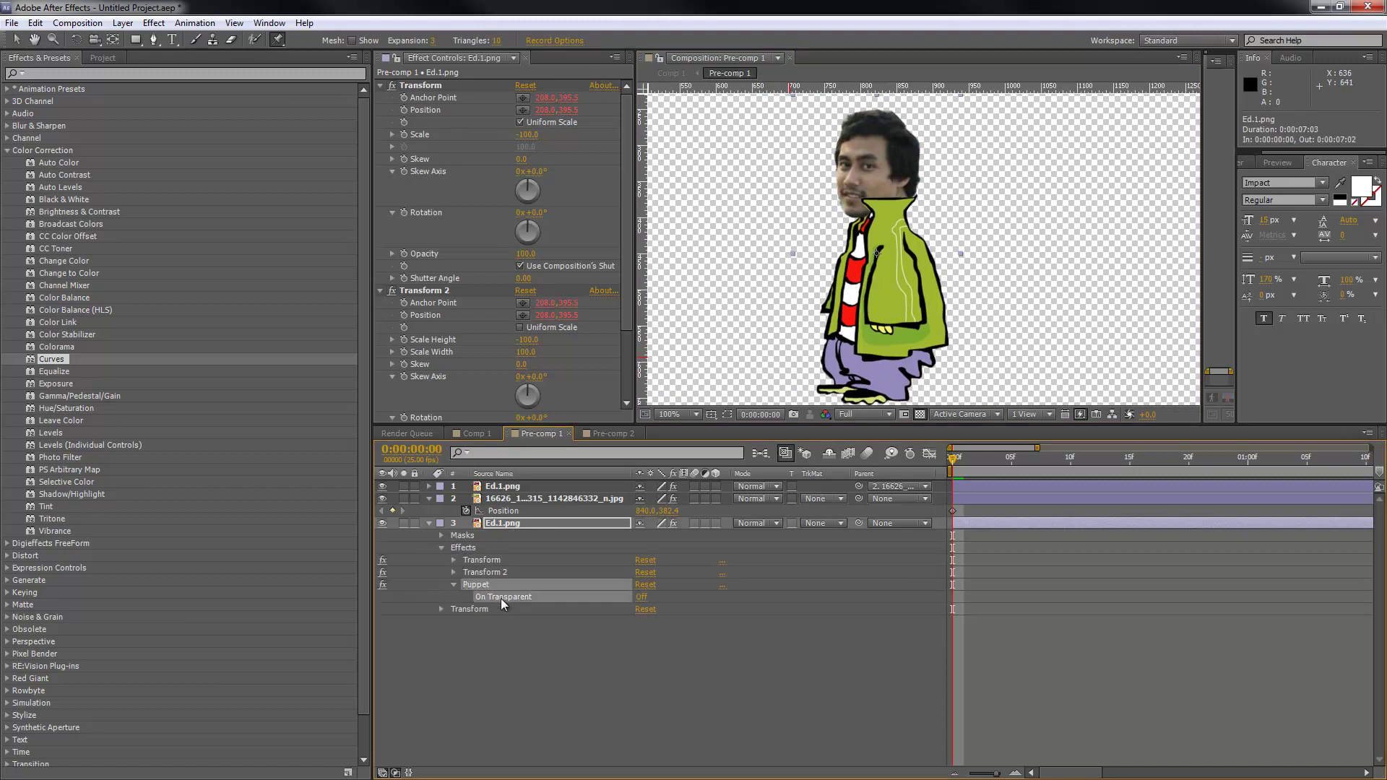
click(641, 597)
click(643, 598)
Step: Try removing the Transform and Puppet effects from the lower Ed.1.png layer and pinning the body again
click(483, 572)
shift+click(484, 560)
key(Delete)
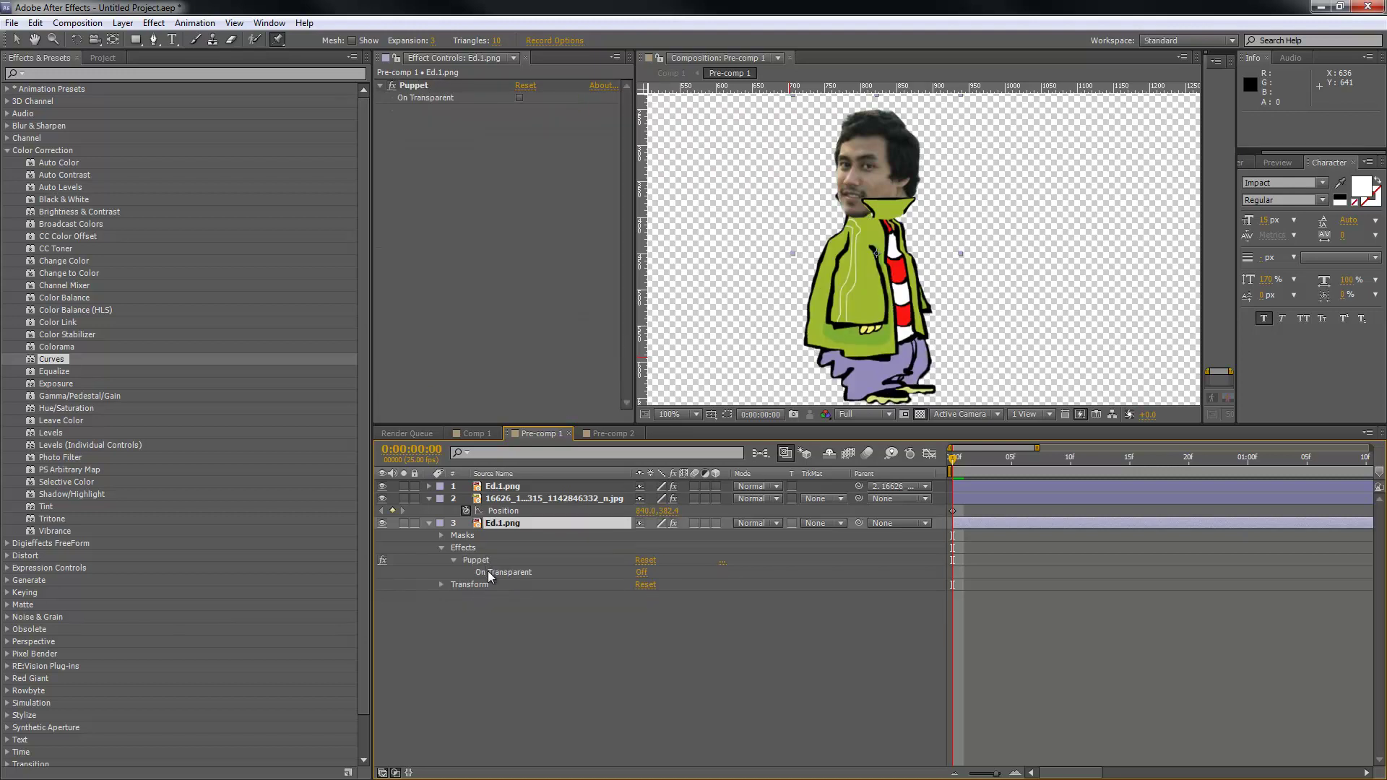
click(477, 560)
key(Delete)
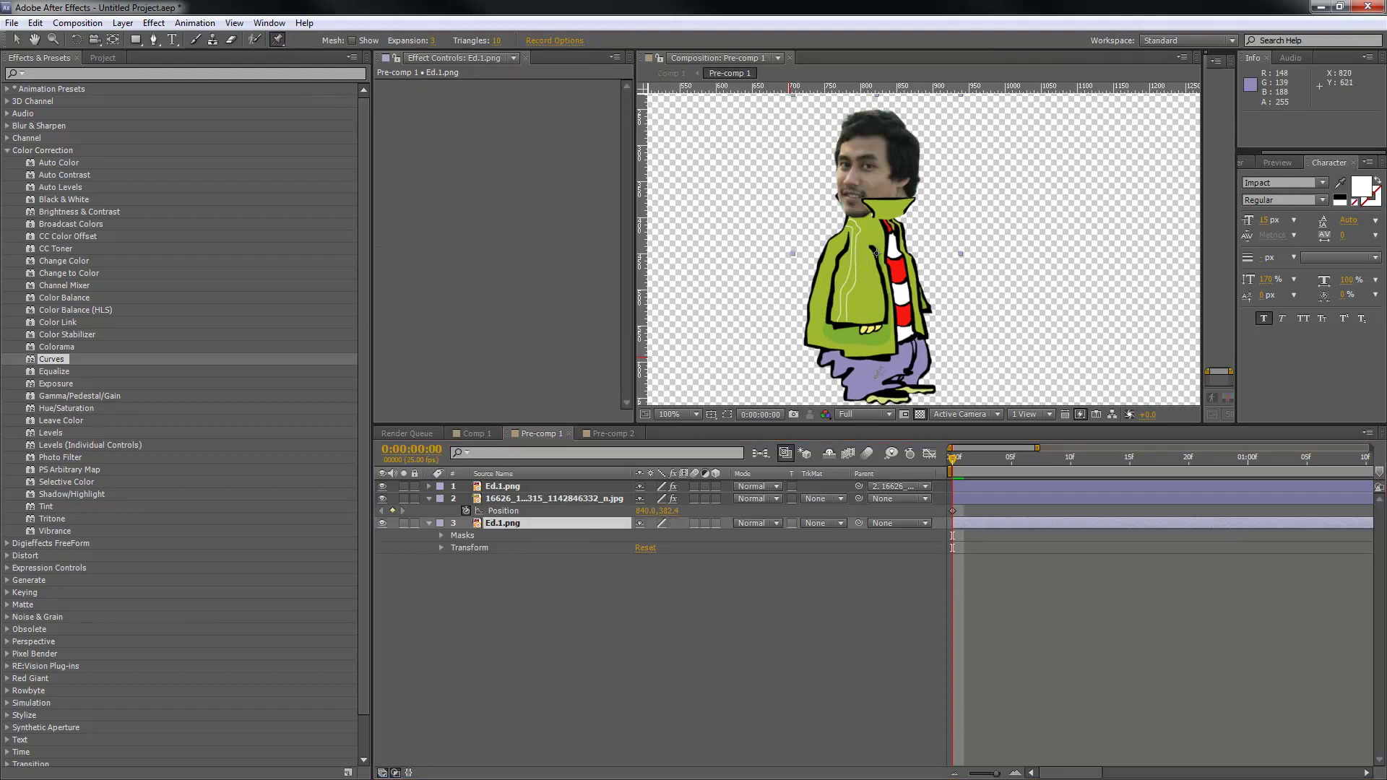
click(880, 348)
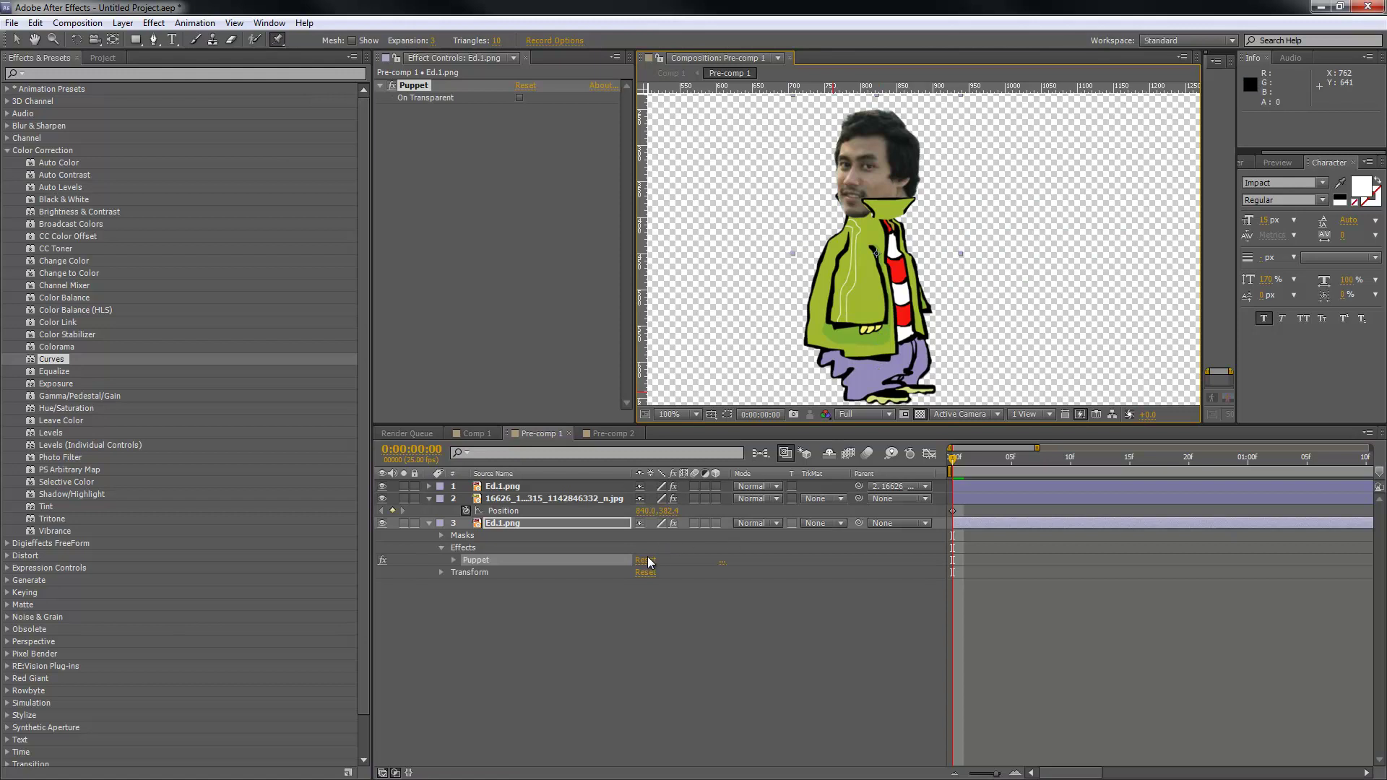
click(454, 561)
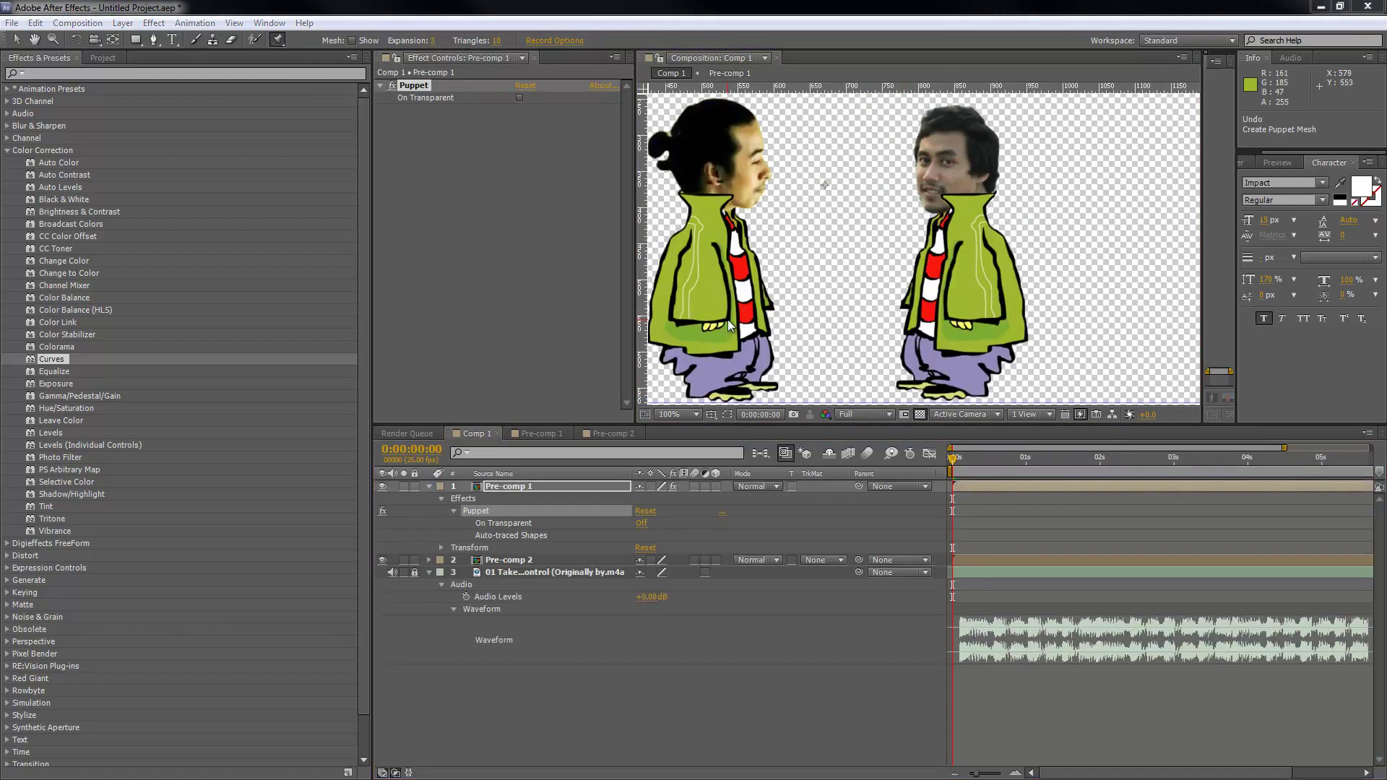
Step: Place a first puppet pin on the jacket of Pre-comp 1 in Comp 1 and preview the composition
click(975, 339)
key(space)
key(space)
drag(977, 465, 936, 466)
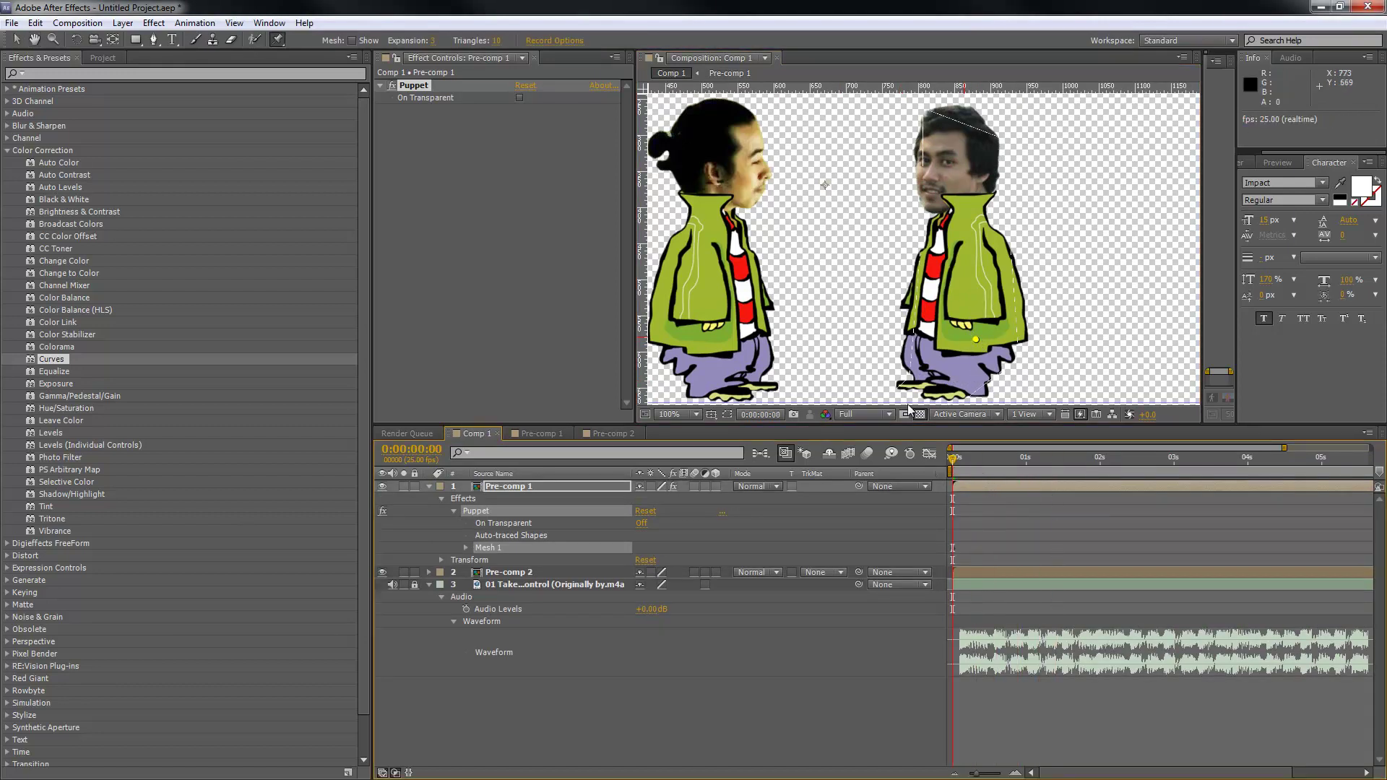
click(614, 434)
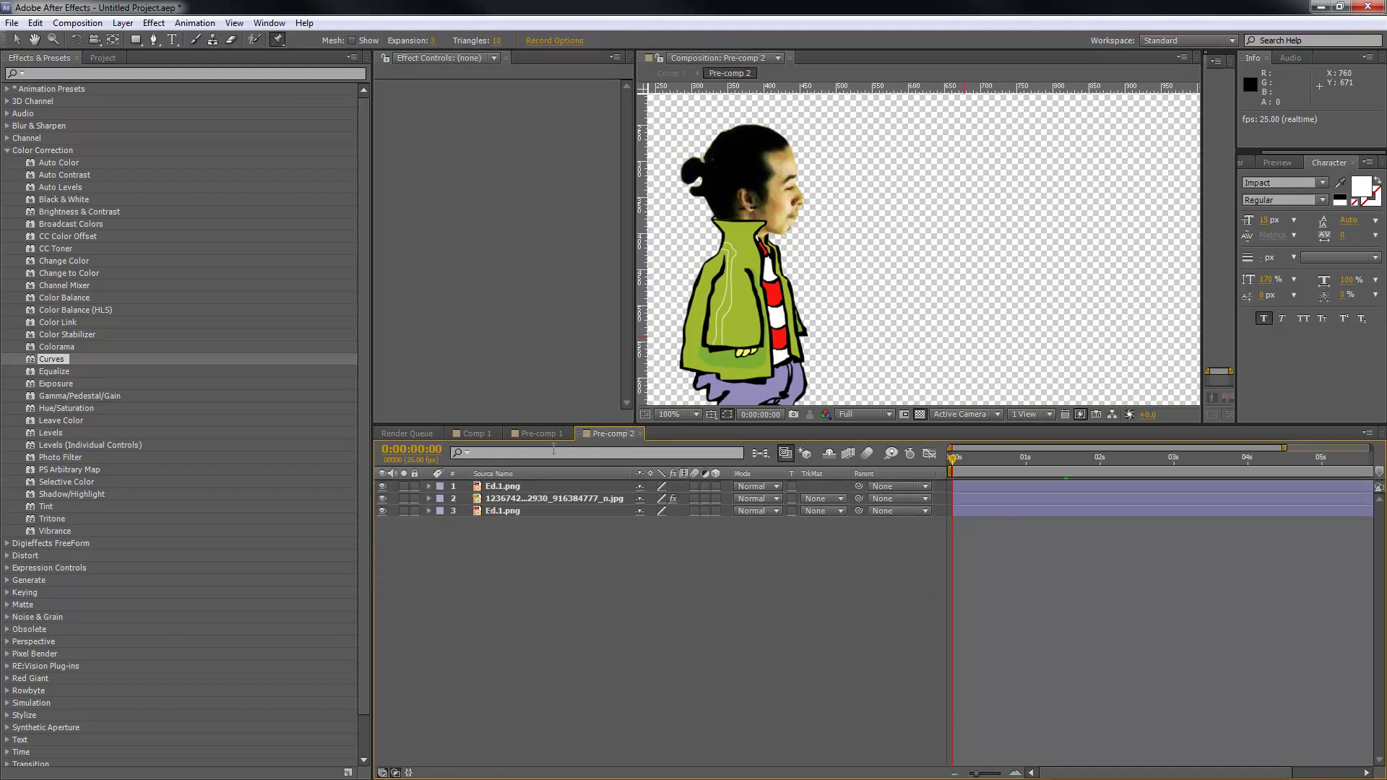
click(474, 433)
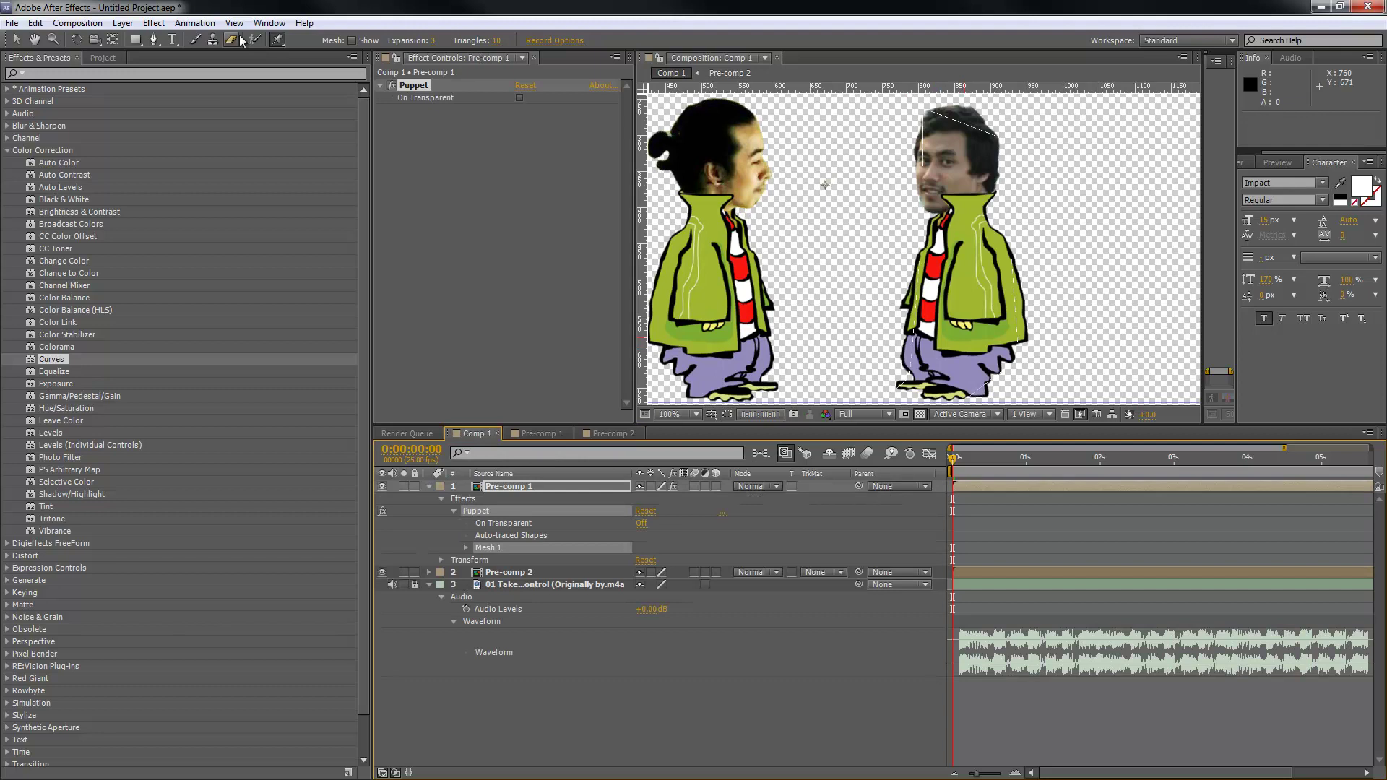
Step: Add puppet pins to Pre-comp 1 at both feet, both sides of the jacket hem, the upper chest and the head
click(924, 381)
click(967, 385)
click(924, 326)
click(991, 329)
click(957, 226)
click(955, 159)
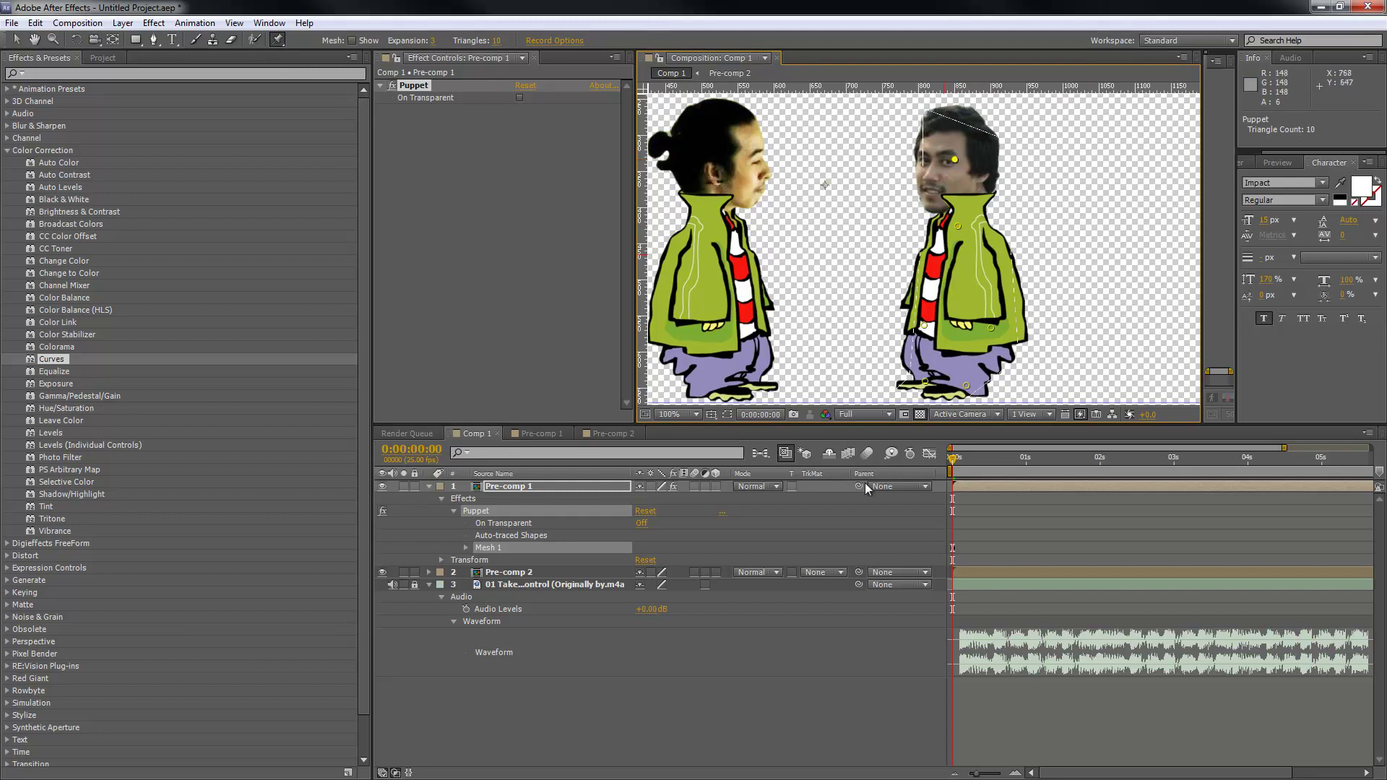
Step: Add puppet pins to Pre-comp 2 at the feet, the lower jacket, the collar and the head
click(969, 571)
drag(744, 384, 781, 375)
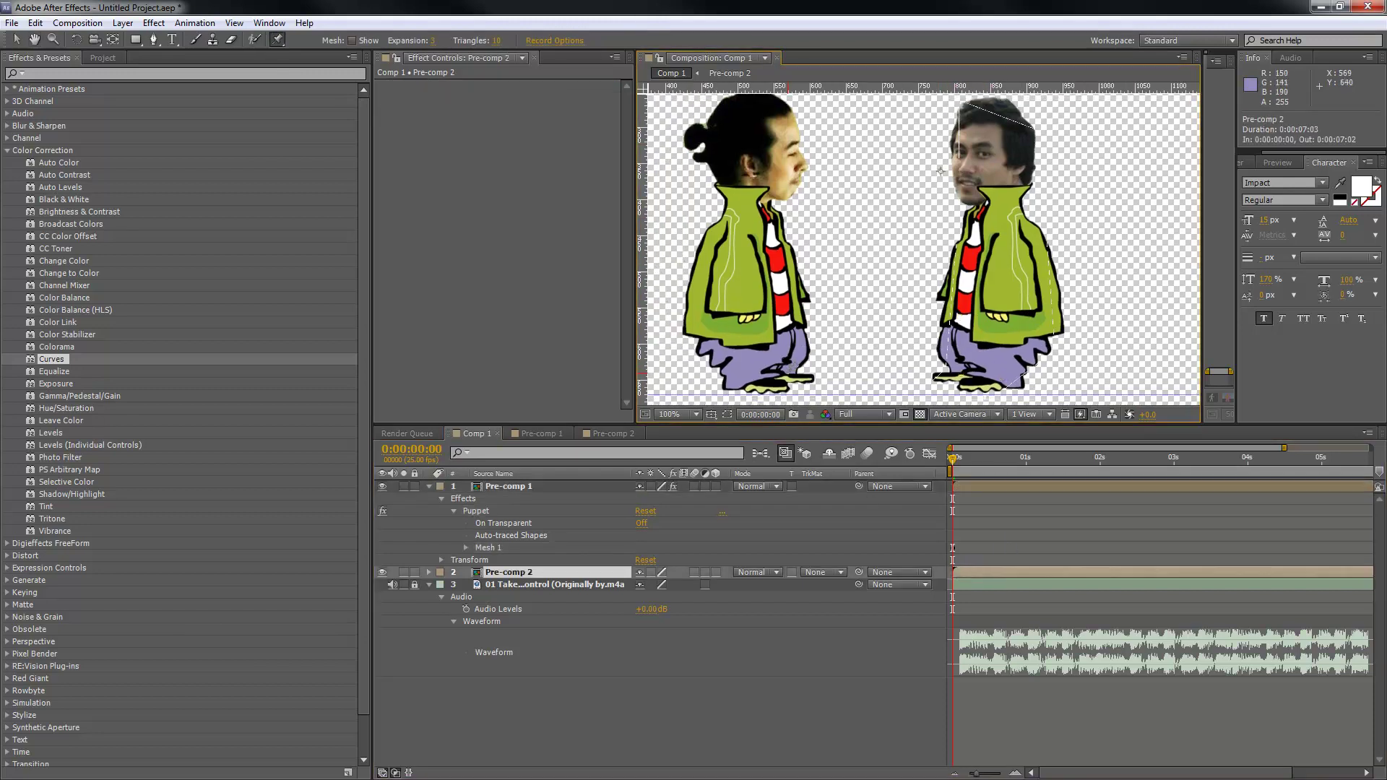
click(786, 372)
click(751, 305)
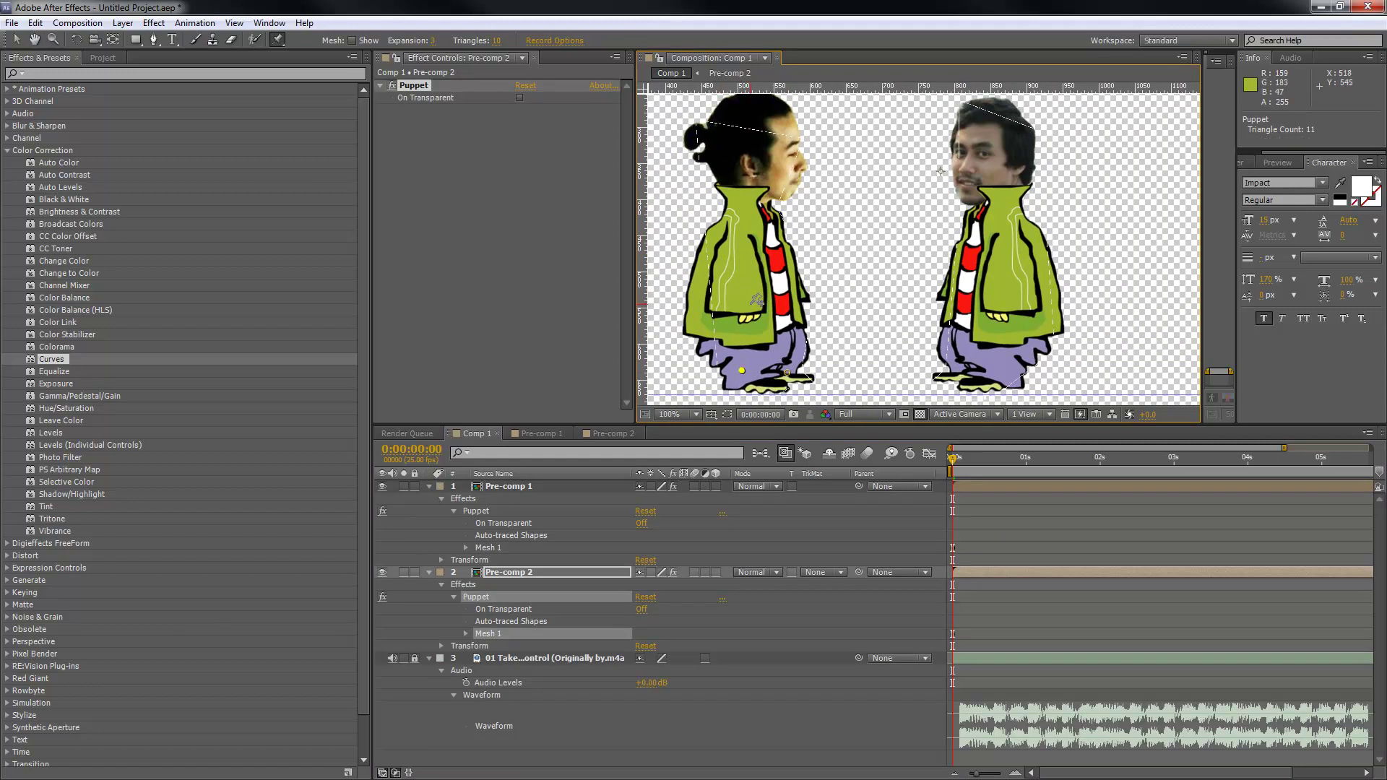
click(750, 204)
click(766, 135)
Step: Switch back to the Selection tool and widen the composition viewer by narrowing the effect controls area
key(v)
scroll(878, 267, down, 1)
scroll(882, 297, up, 1)
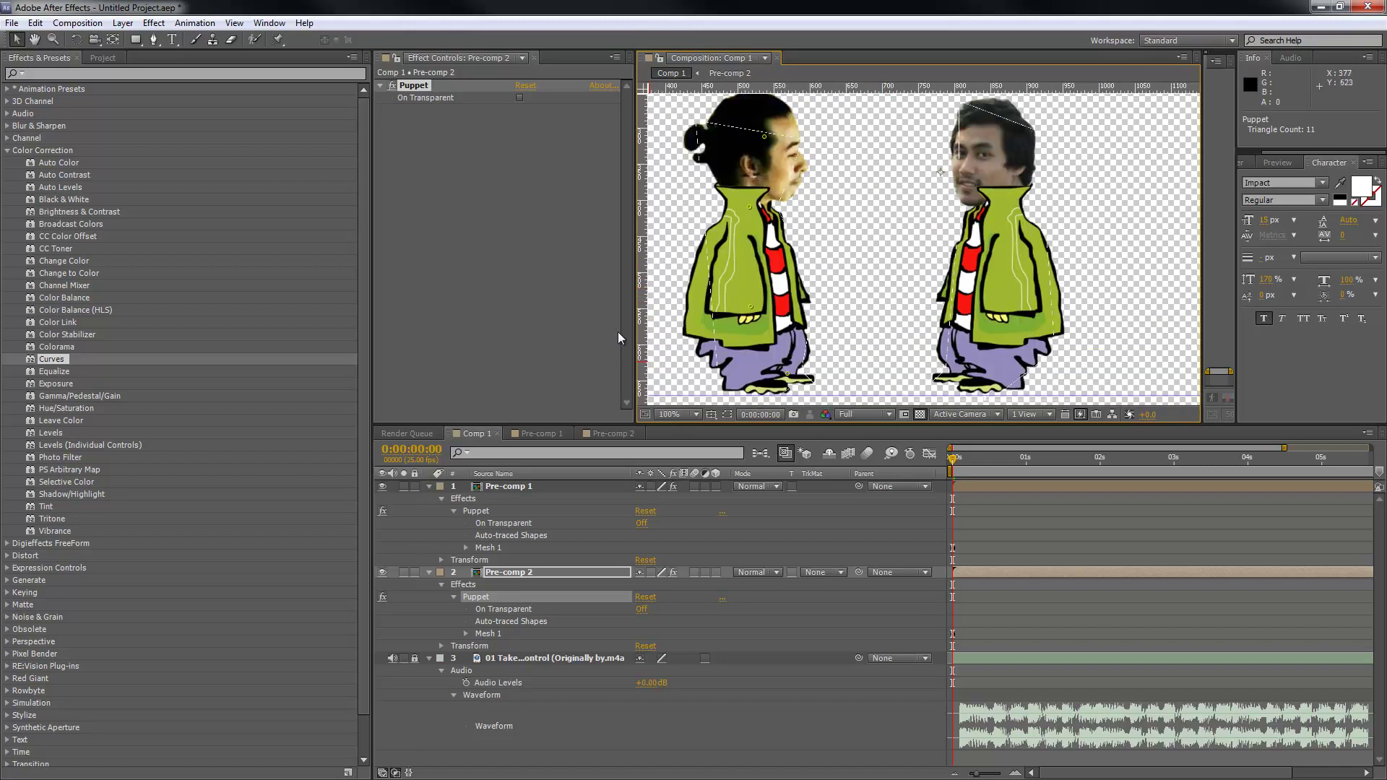
drag(634, 339, 492, 338)
key(space)
drag(723, 342, 808, 337)
scroll(782, 315, down, 1)
key(space)
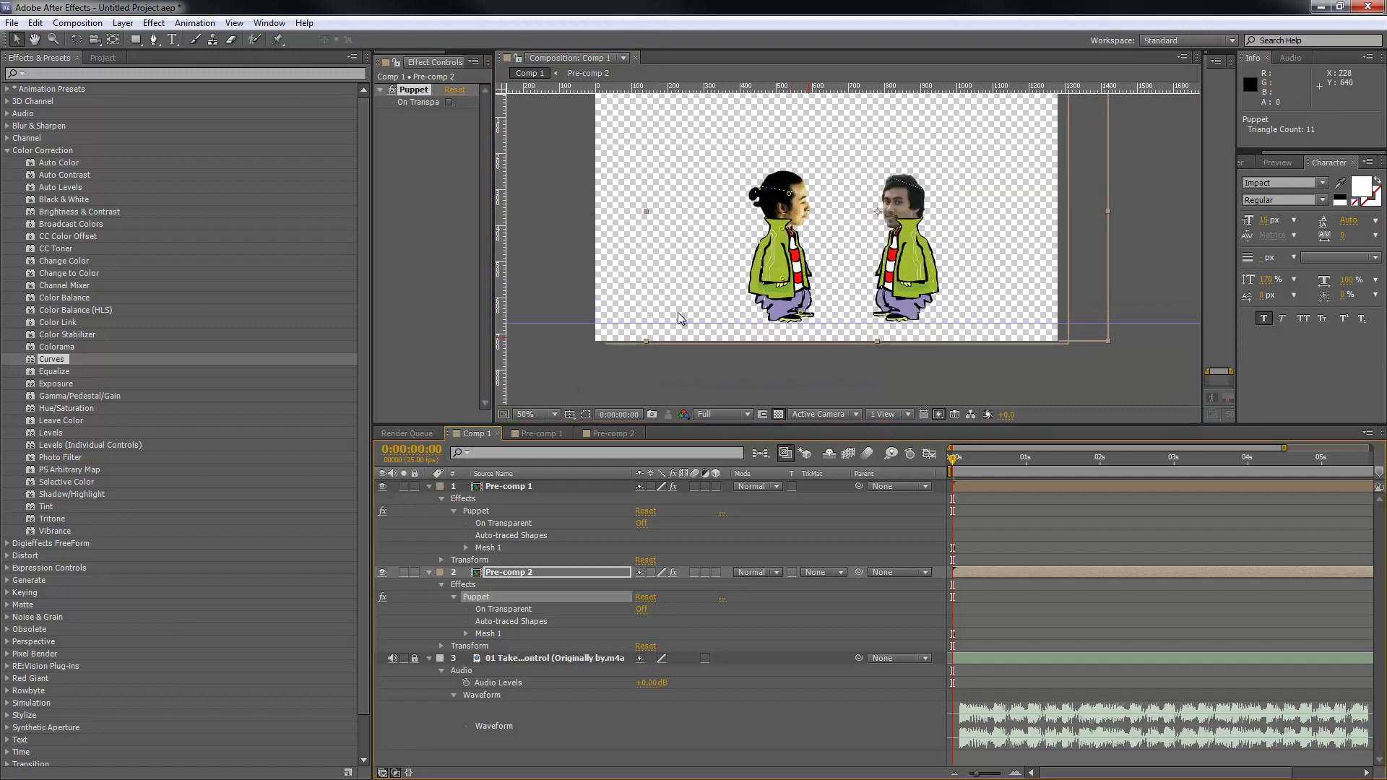
Step: Look through Pre-comp 2 and Pre-comp 1, and examine both pinned characters in Comp 1
double_click(912, 253)
scroll(842, 286, up, 1)
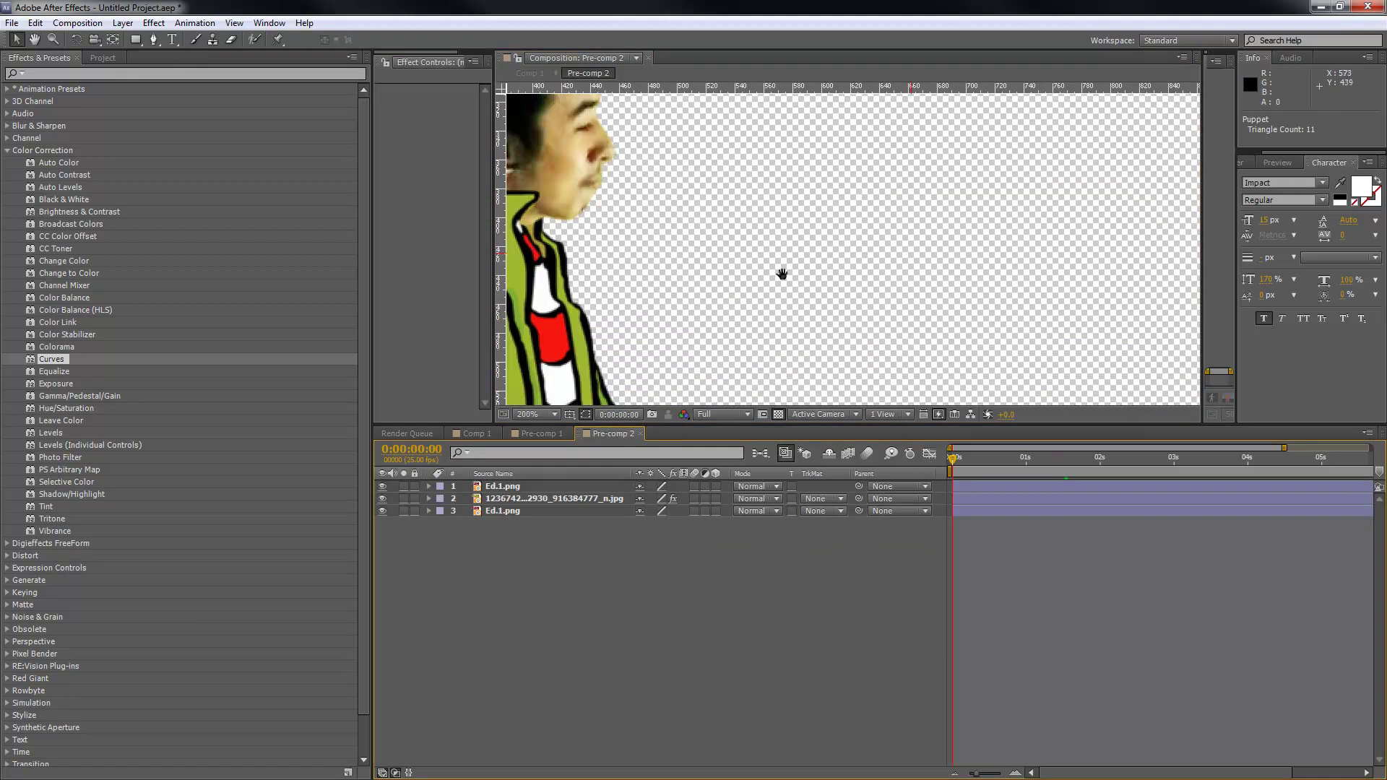
key(space)
drag(778, 270, 1075, 414)
click(536, 433)
click(475, 433)
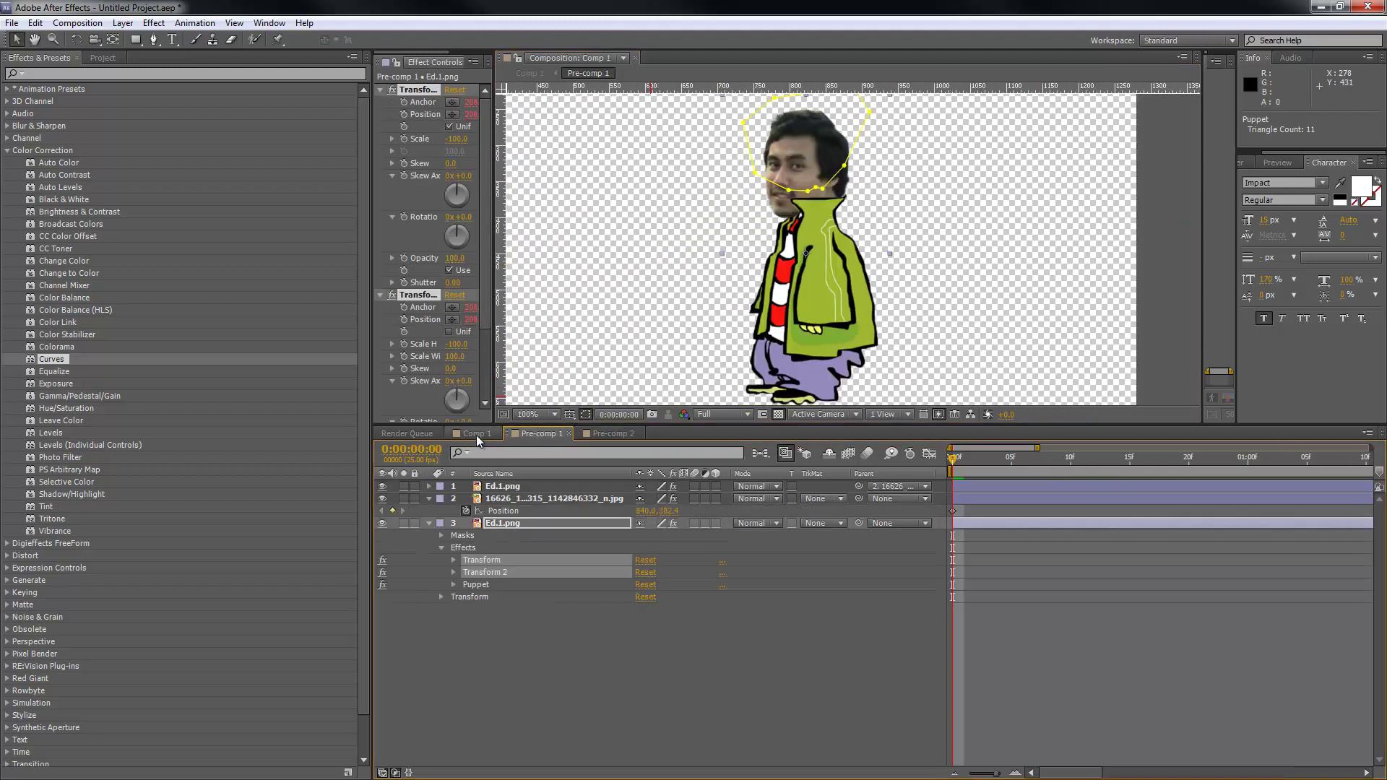
click(836, 357)
scroll(836, 357, up, 1)
key(space)
drag(810, 252, 829, 330)
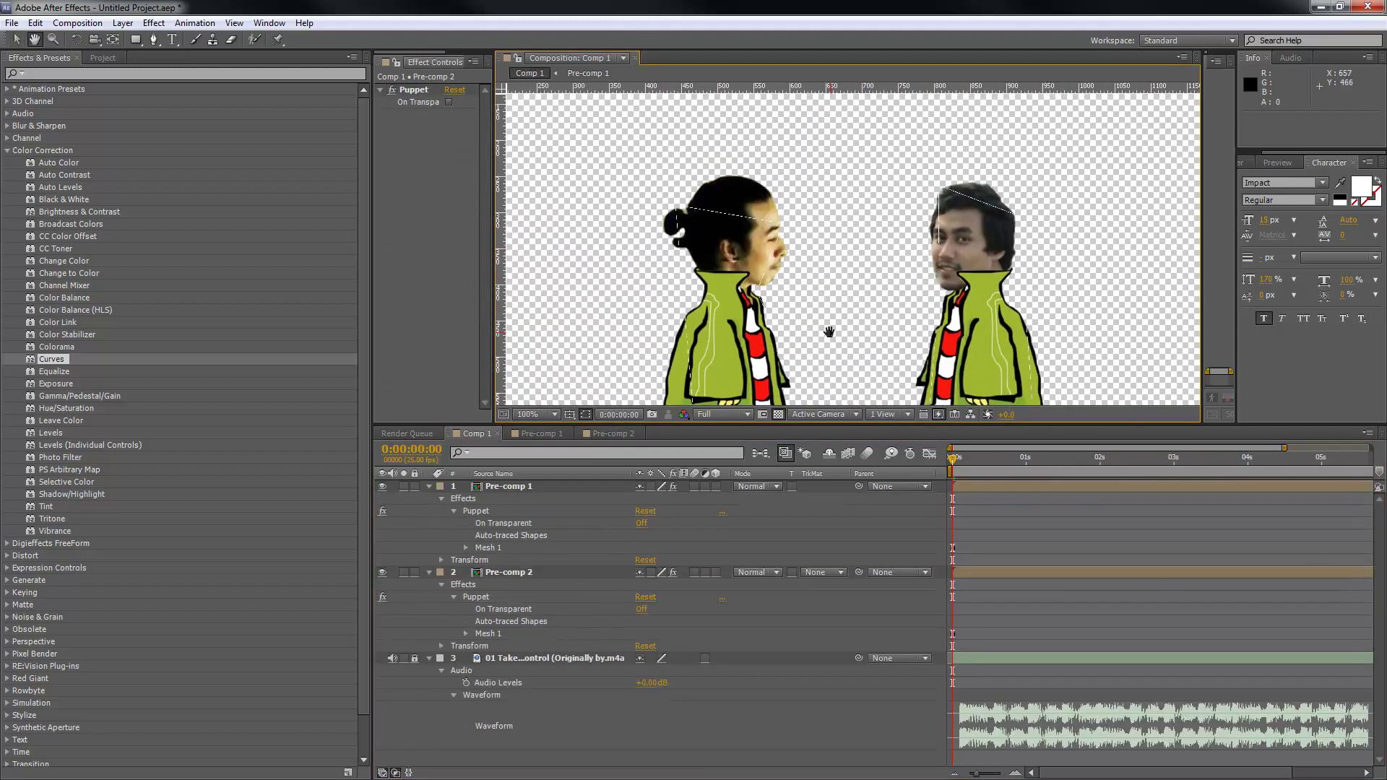
Step: Remove only the Puppet effect from the lower Ed.1.png layer in Pre-comp 1, keeping both Transform effects
double_click(960, 484)
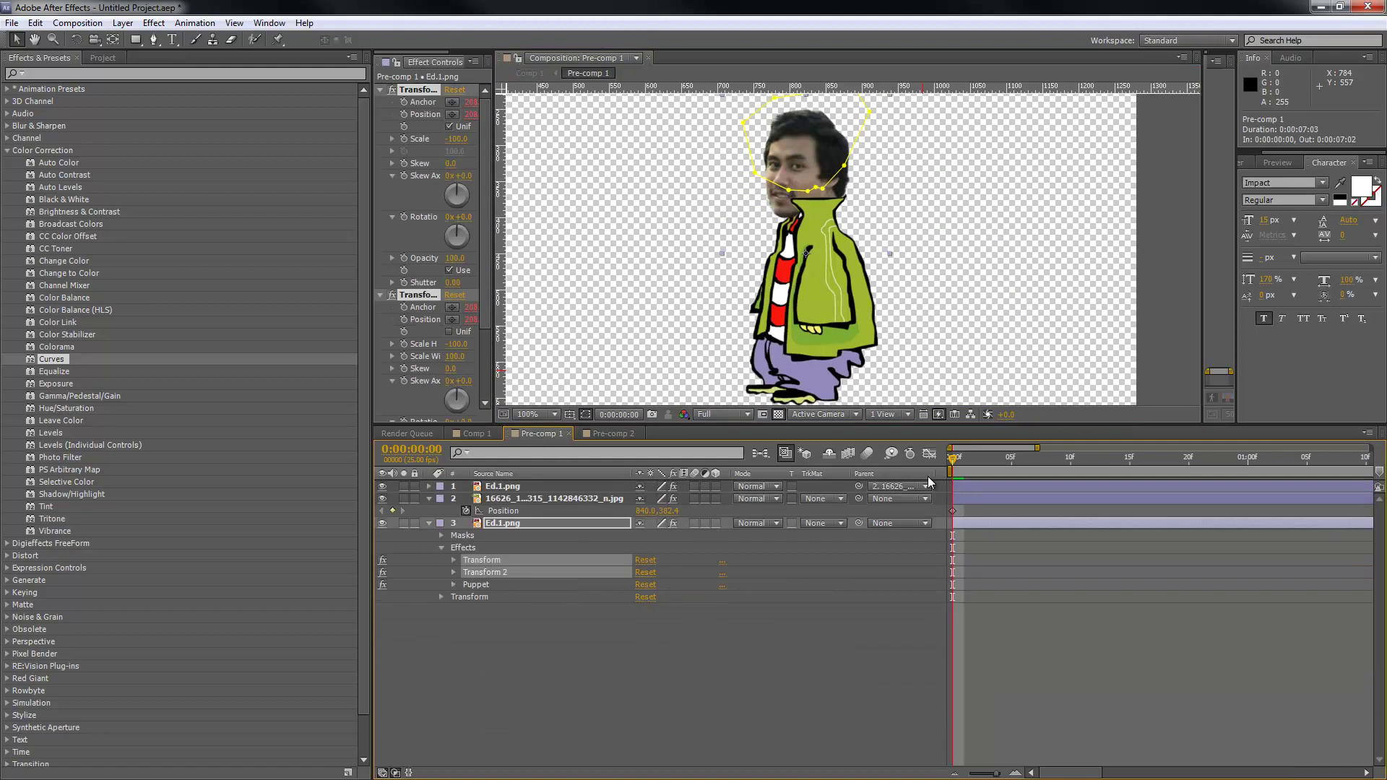
click(636, 632)
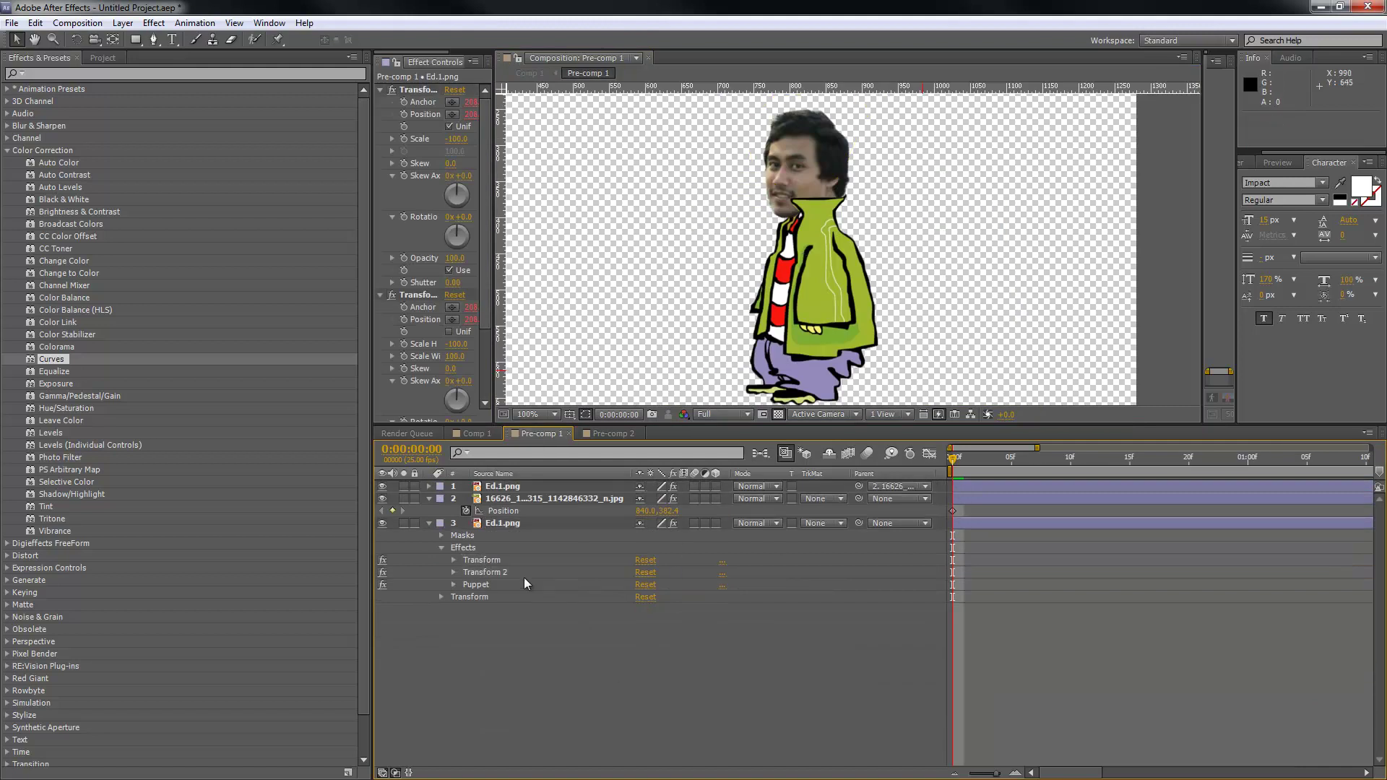
click(470, 549)
key(Delete)
key(ctrl+z)
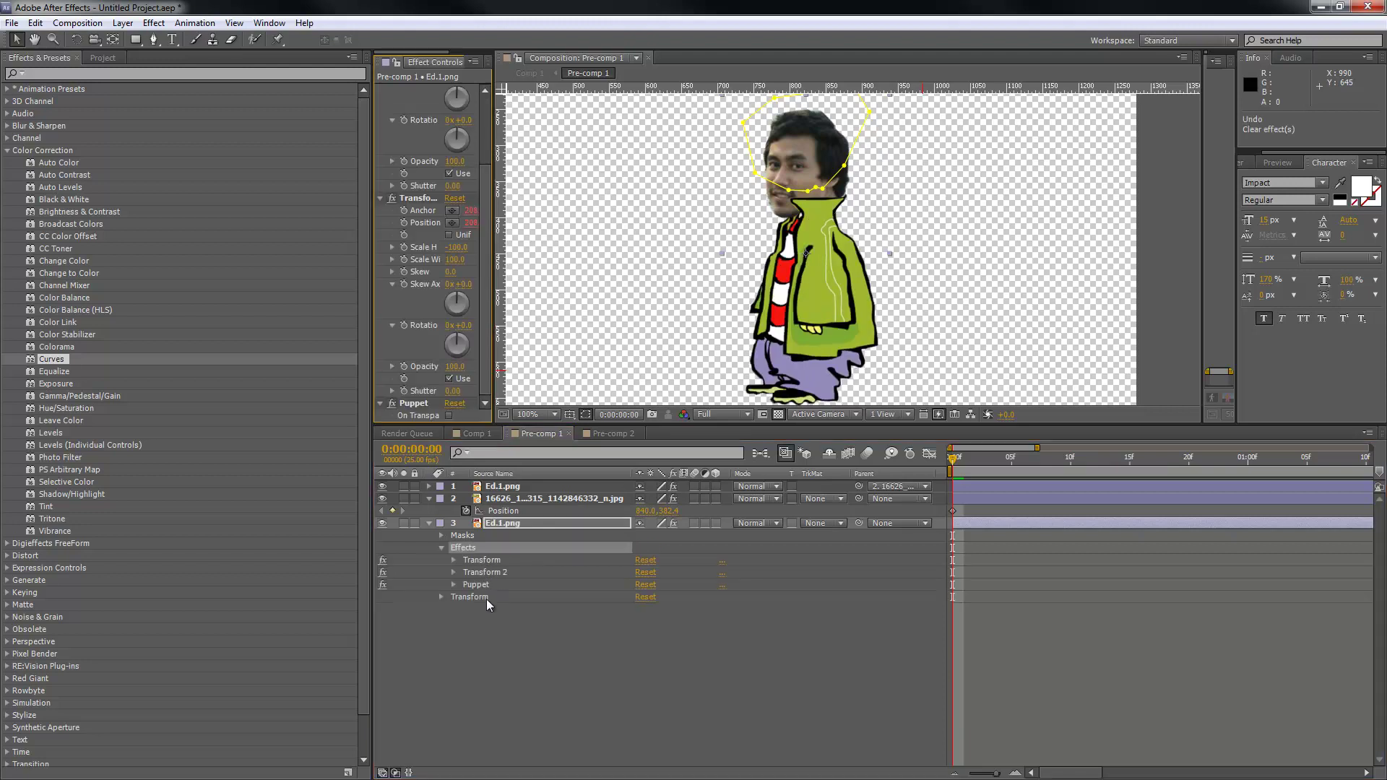
click(483, 585)
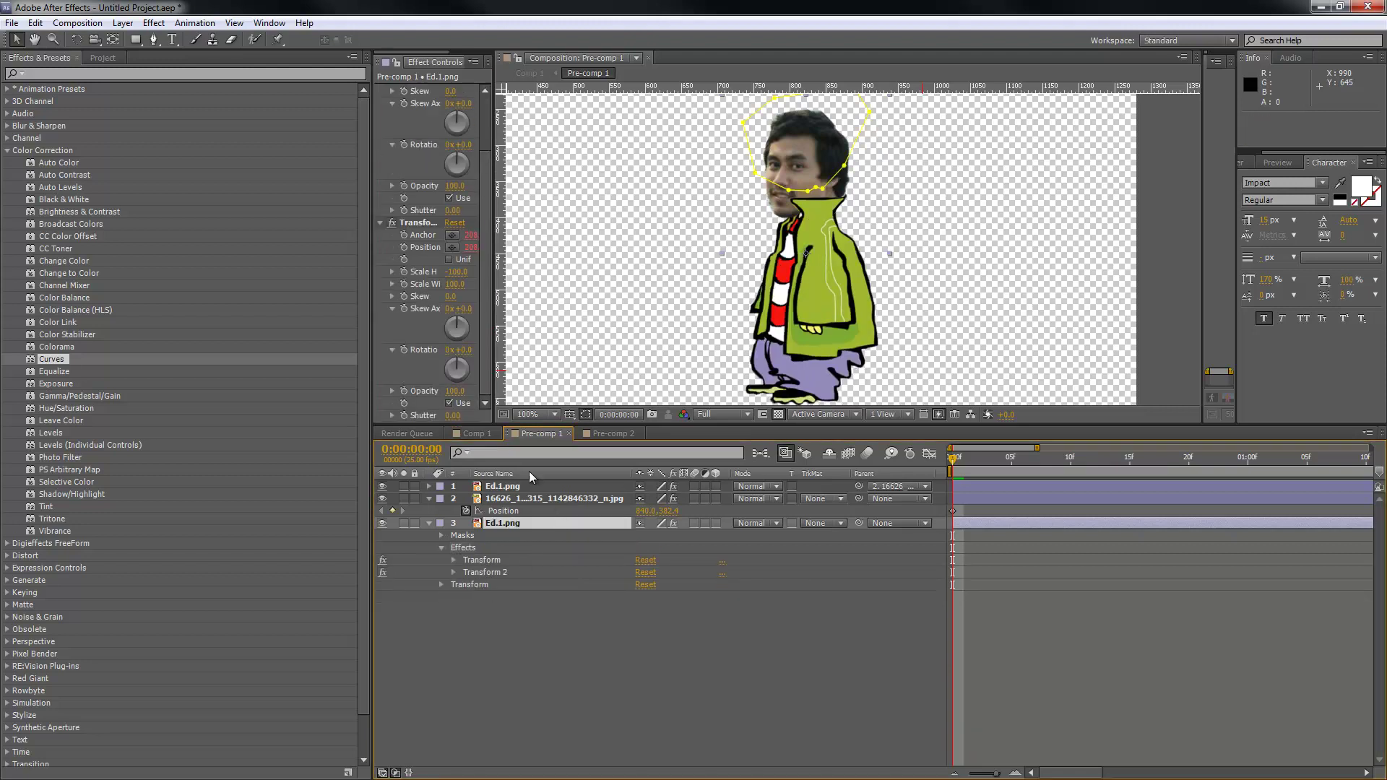
Step: Check the lower Ed.1.png layer in Pre-comp 2 for leftover effects and return to Comp 1
click(590, 434)
click(429, 511)
click(441, 523)
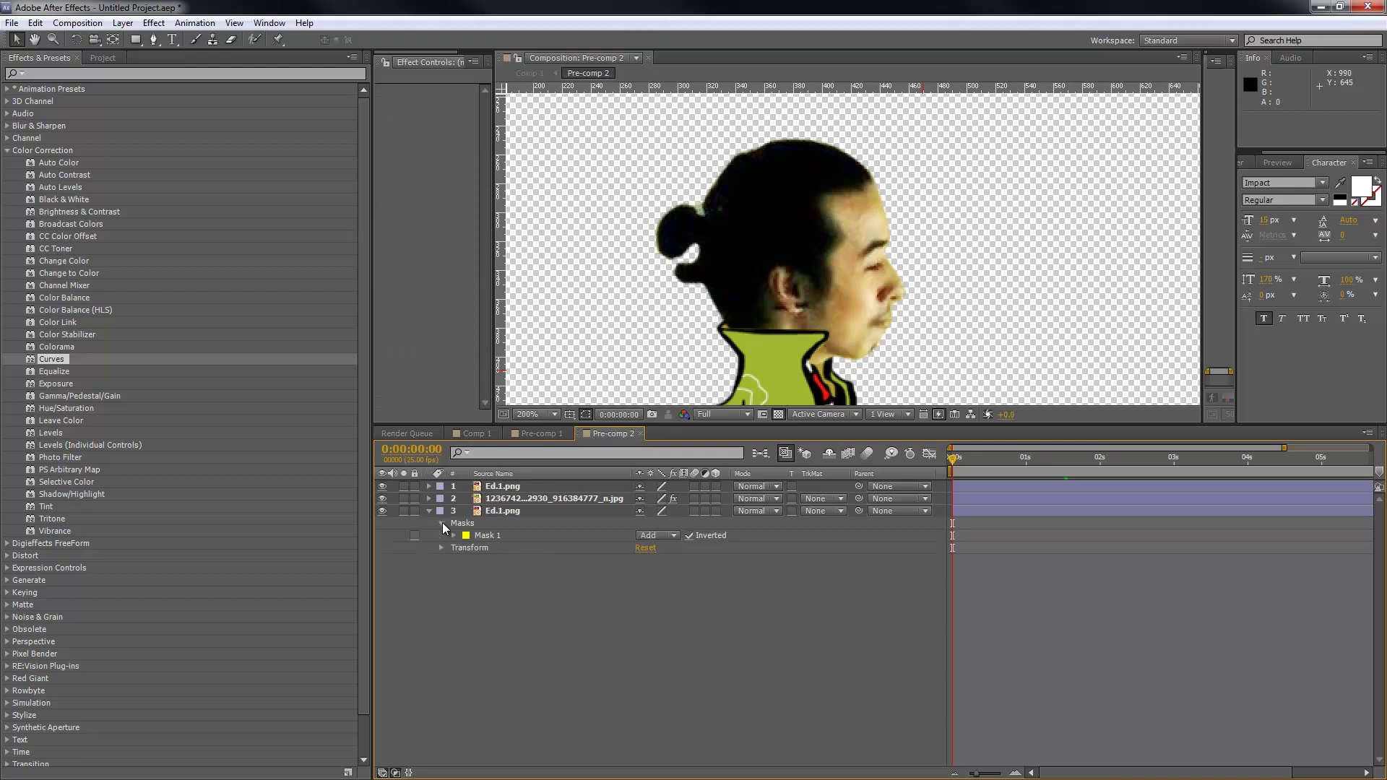
click(473, 433)
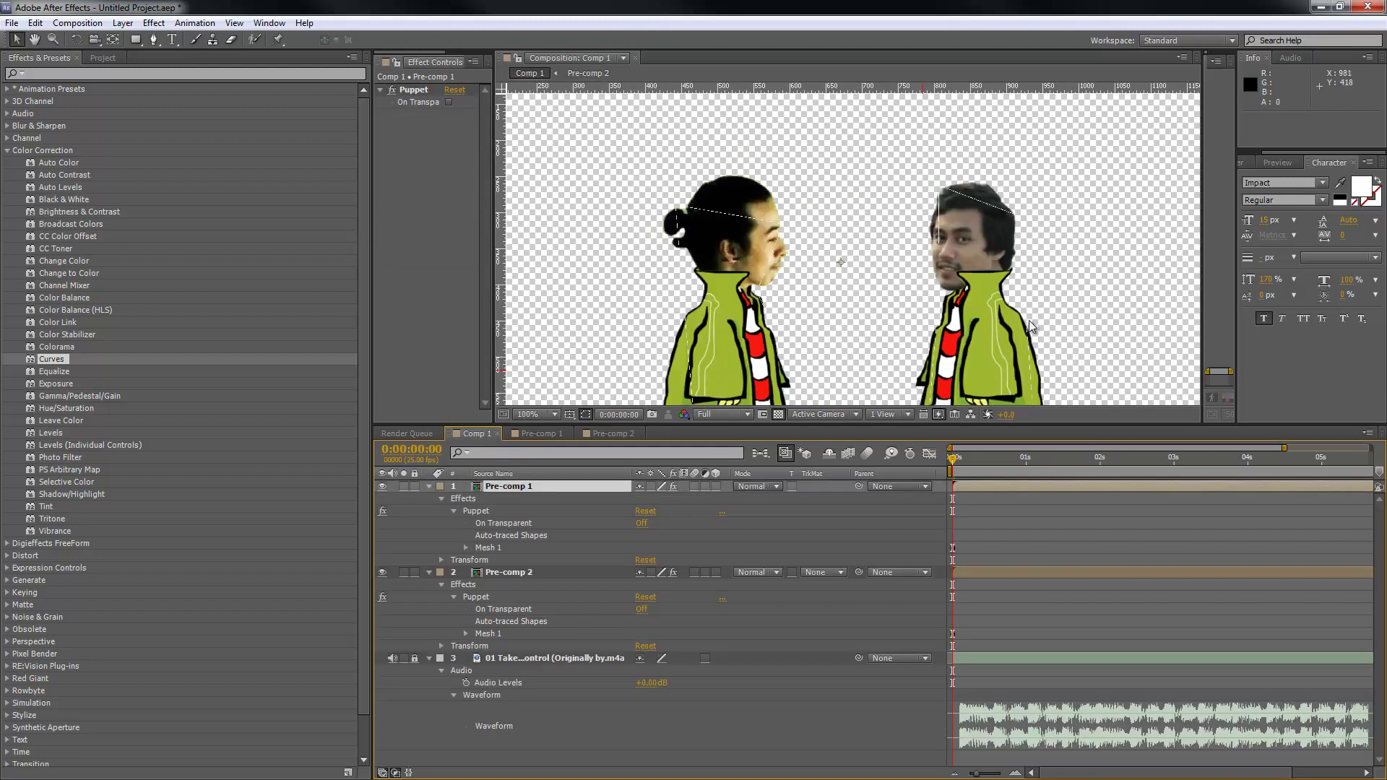
Step: Examine the stray white outline around the head of the Pre-comp 1 character in Comp 1
drag(1054, 319, 781, 383)
scroll(1036, 306, up, 2)
drag(990, 300, 711, 352)
scroll(730, 285, down, 3)
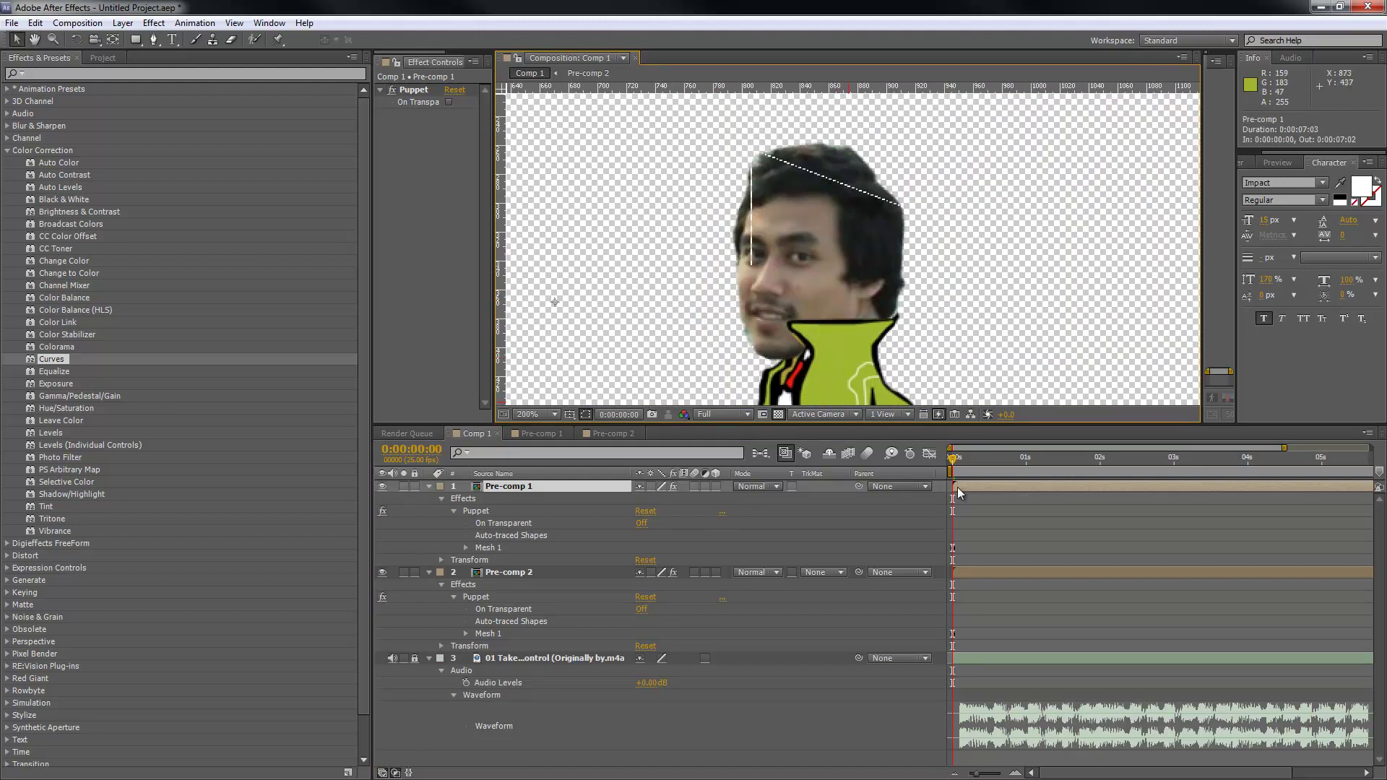
scroll(856, 260, down, 3)
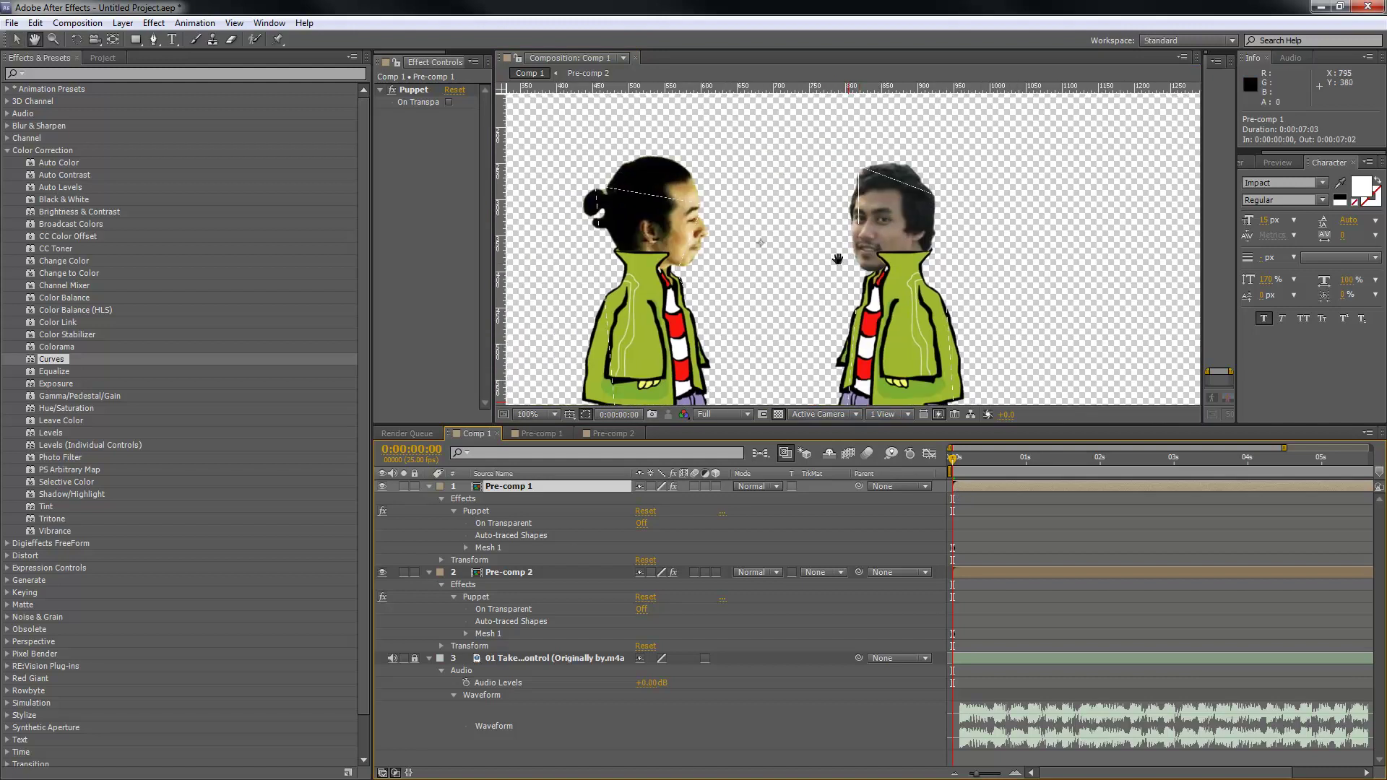
scroll(858, 270, up, 2)
mouse_move(859, 266)
mouse_down()
mouse_move(927, 333)
mouse_move(865, 269)
mouse_up()
scroll(913, 332, down, 1)
Step: Open Pre-comp 1, inspect the Mask 1 settings of the lower Ed.1.png layer, and return to Comp 1
double_click(958, 487)
key(space)
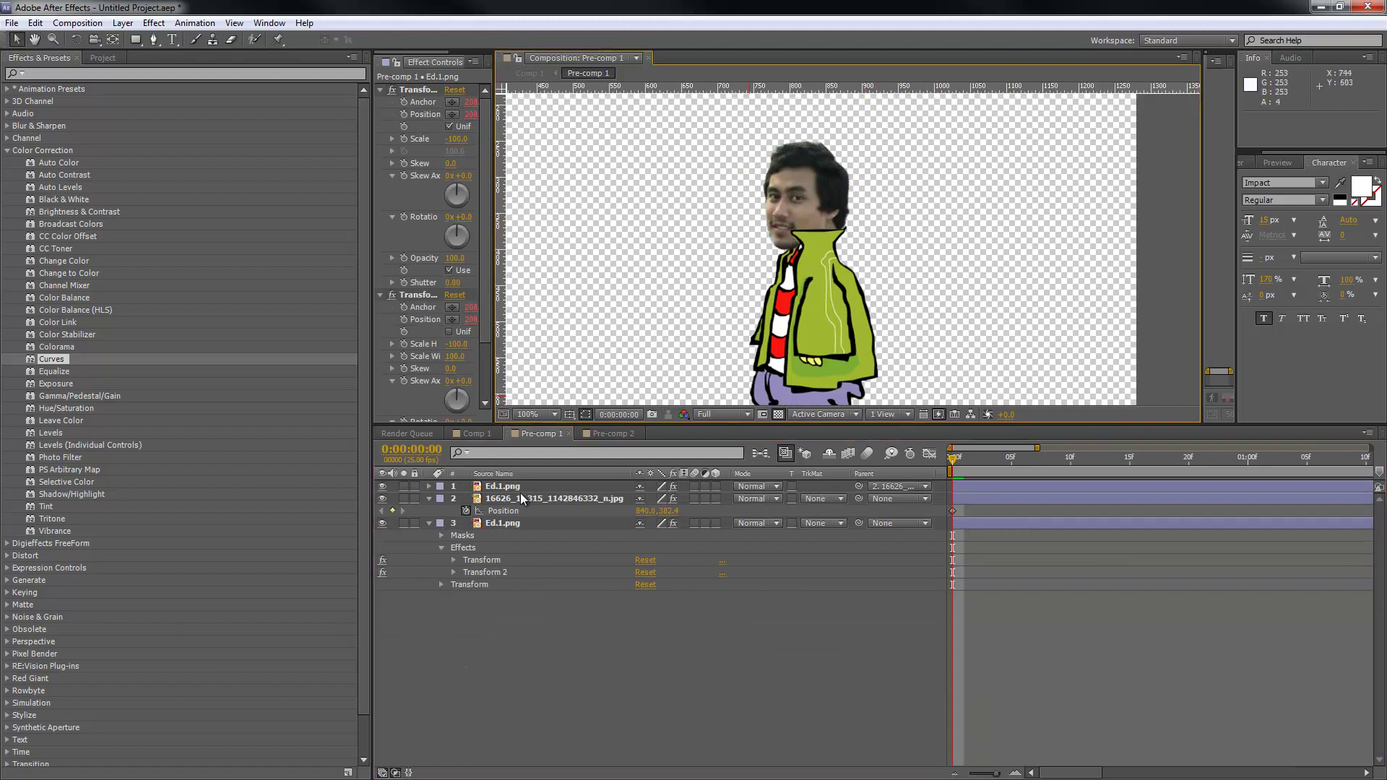
click(509, 501)
click(509, 522)
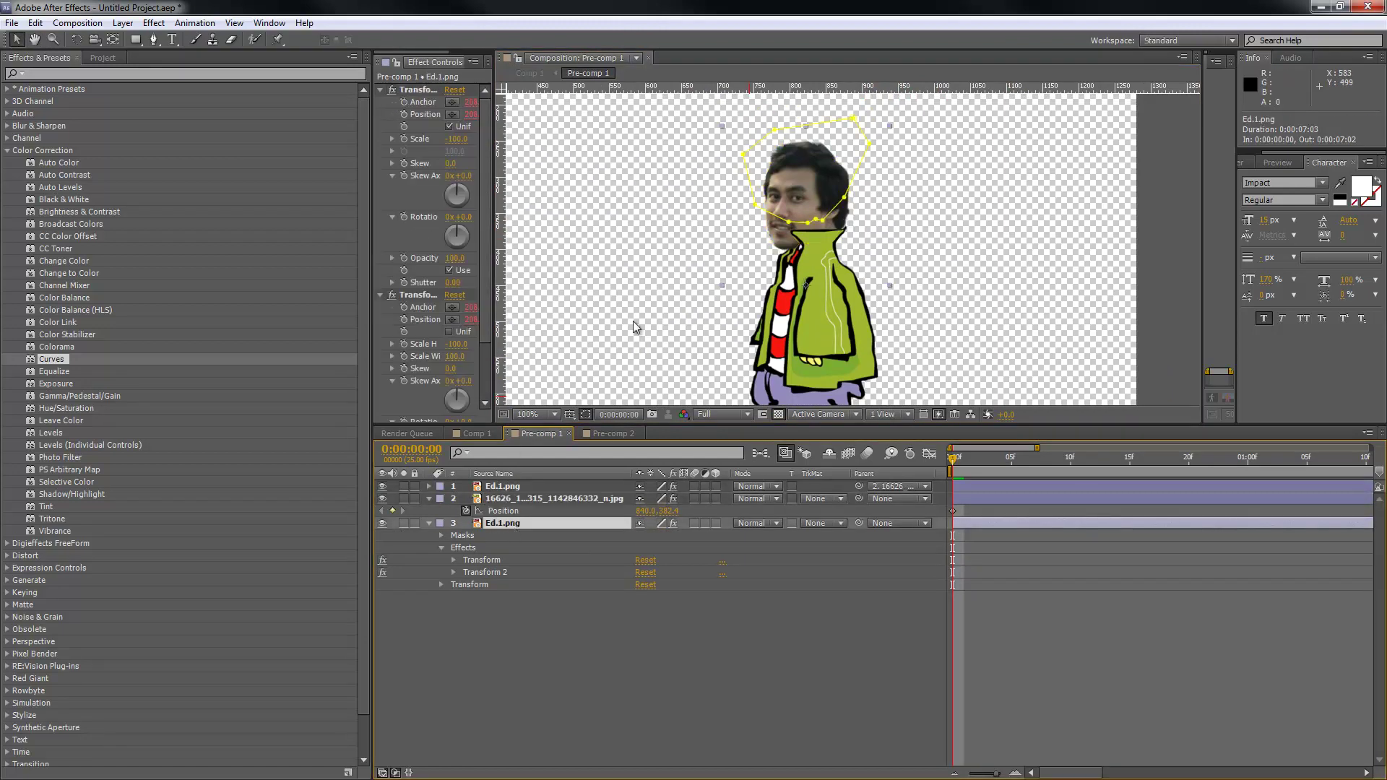
scroll(701, 393, up, 2)
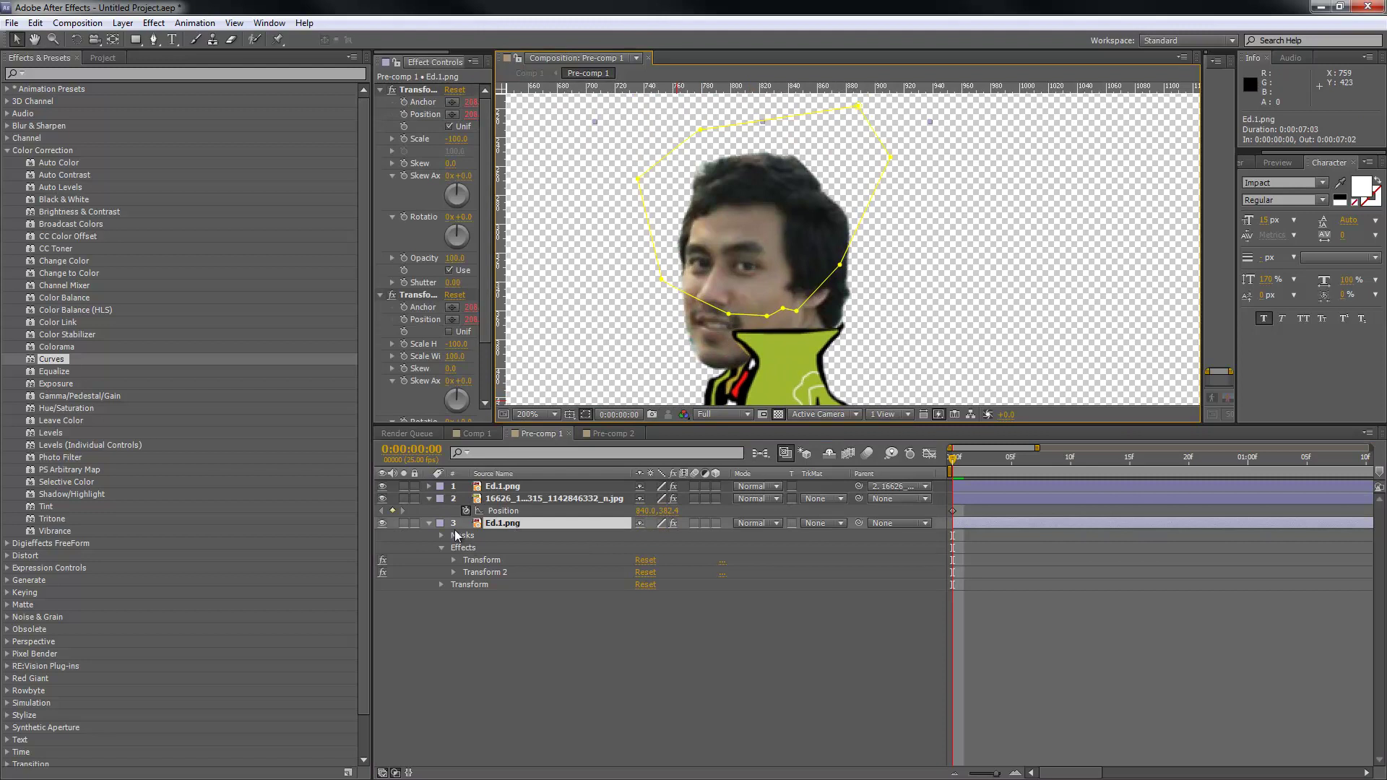
click(441, 535)
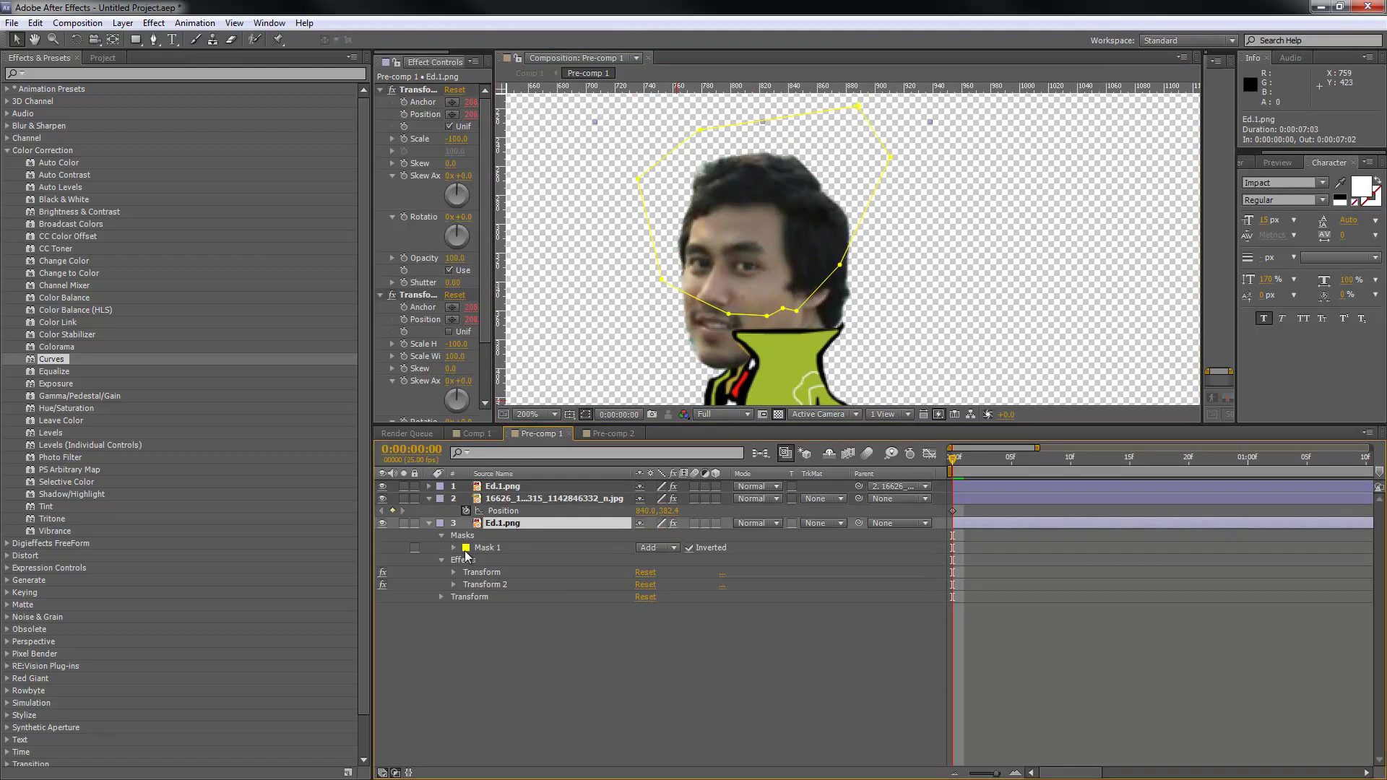
click(453, 548)
drag(670, 578, 618, 579)
click(483, 435)
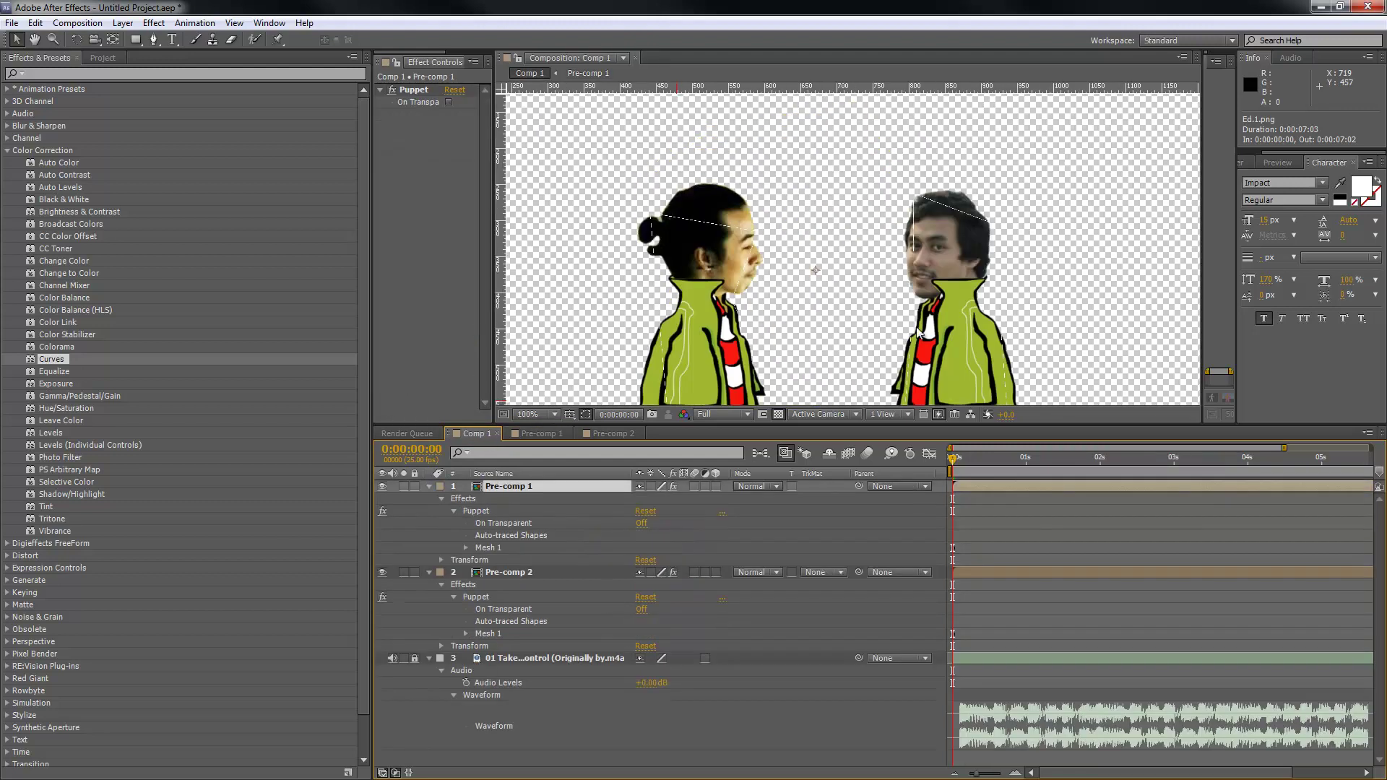
Step: Magnify the start of the Comp 1 timeline to frame level and set the current time to 0:00:00:05
drag(973, 461, 984, 461)
click(1014, 773)
click(1015, 773)
click(1015, 773)
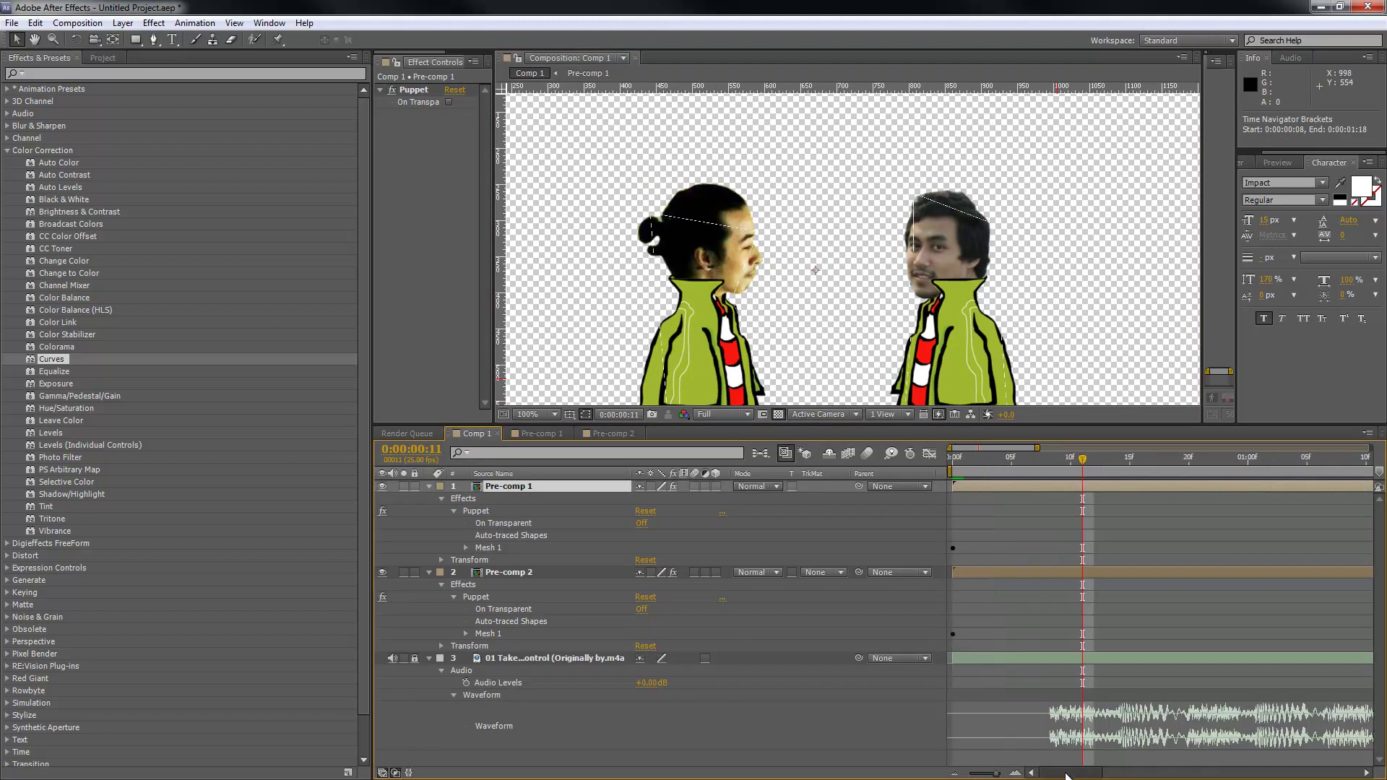
click(1011, 458)
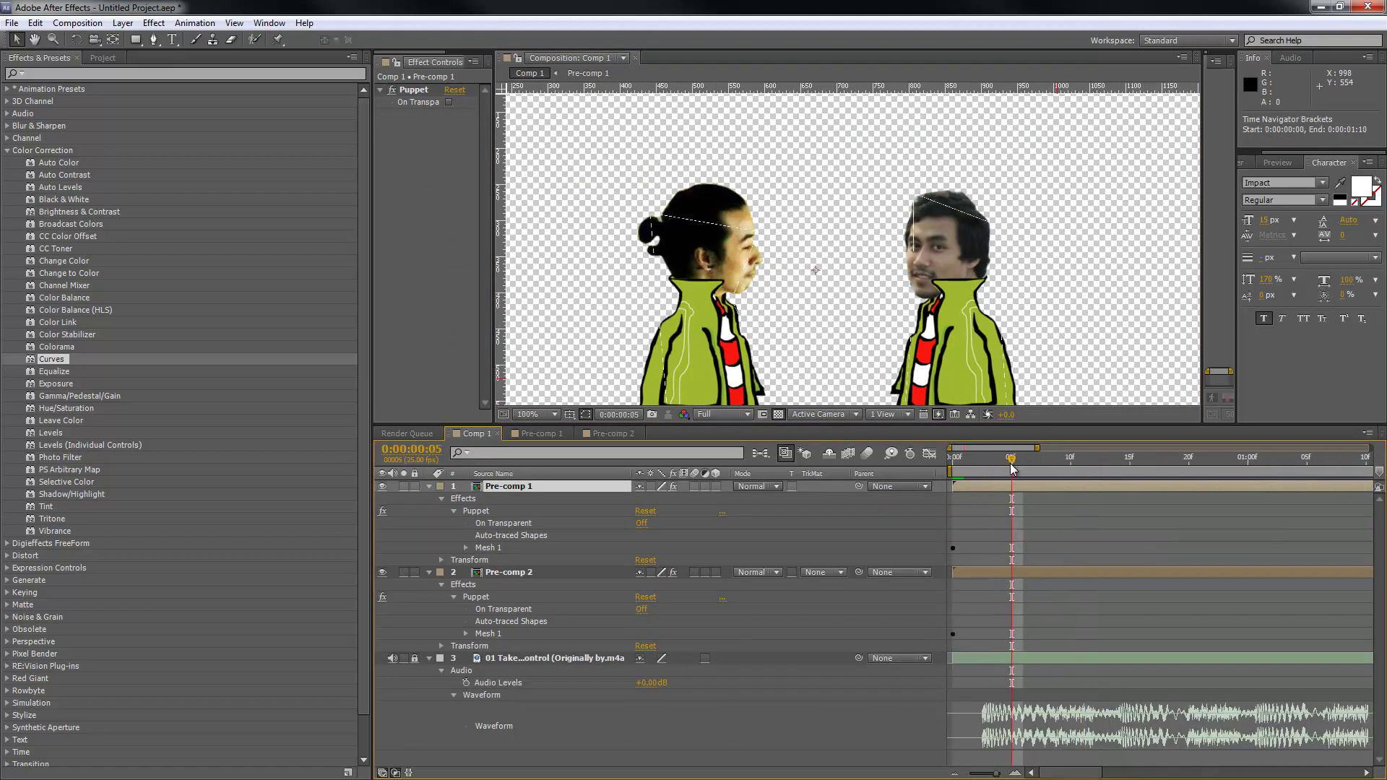
drag(1012, 266, 993, 200)
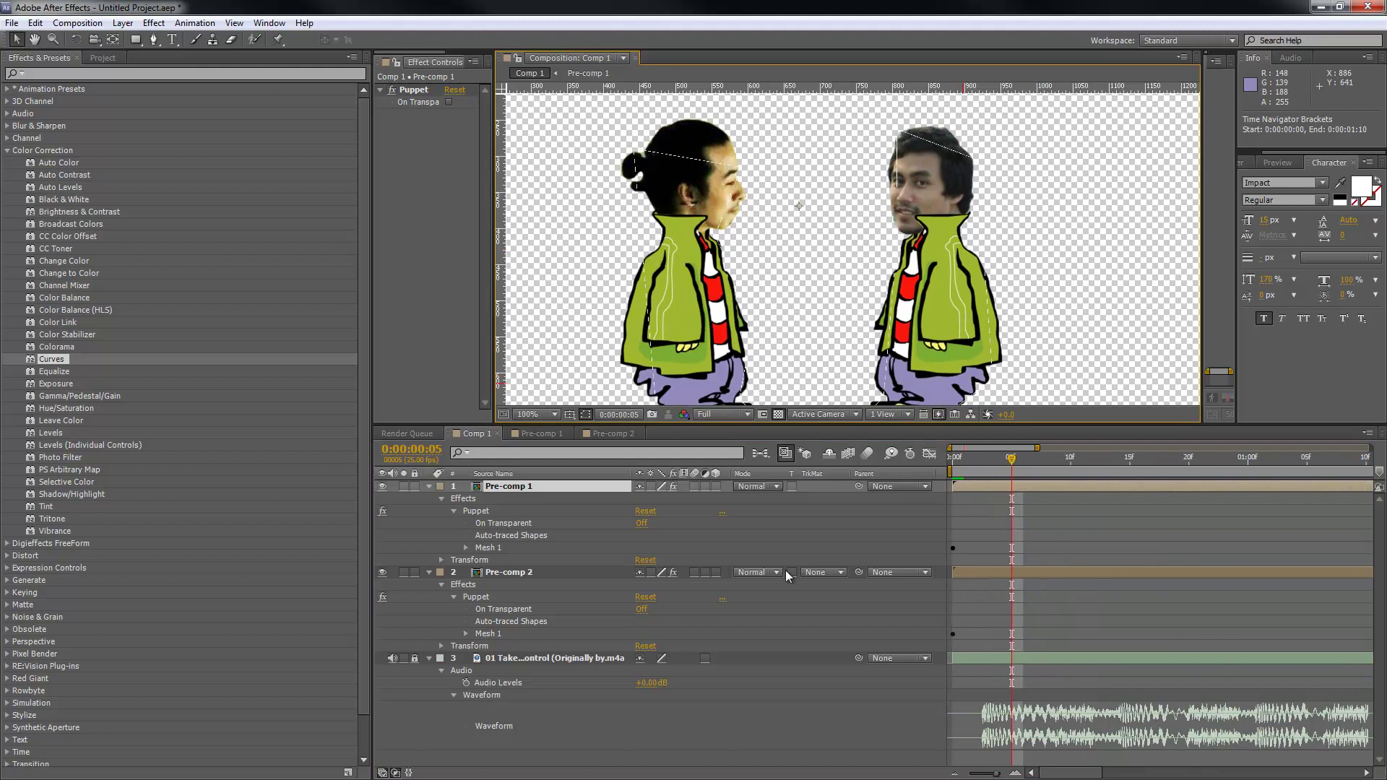
Step: Try moving the lower jacket puppet pin on Pre-comp 2 and undo the move
click(484, 634)
drag(801, 279, 841, 254)
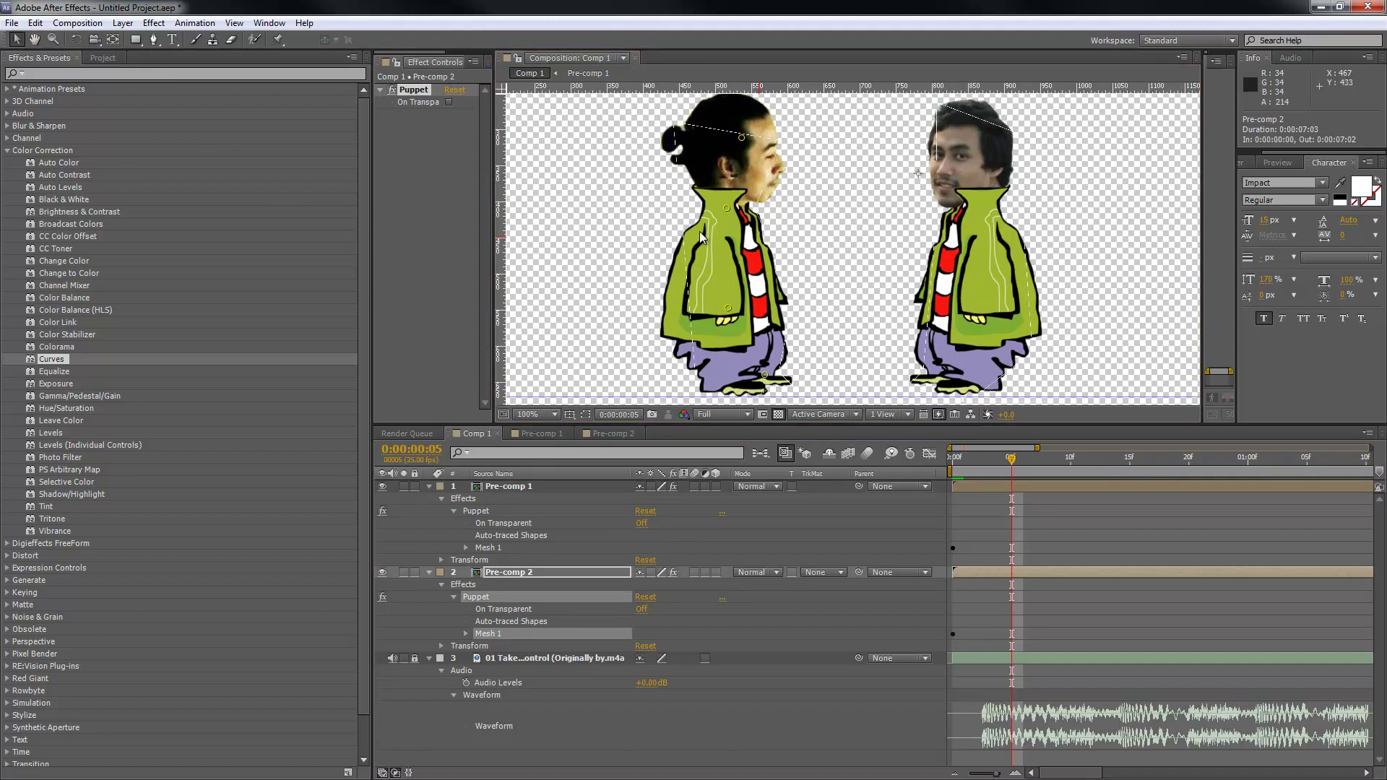
drag(728, 307, 718, 323)
key(ctrl+z)
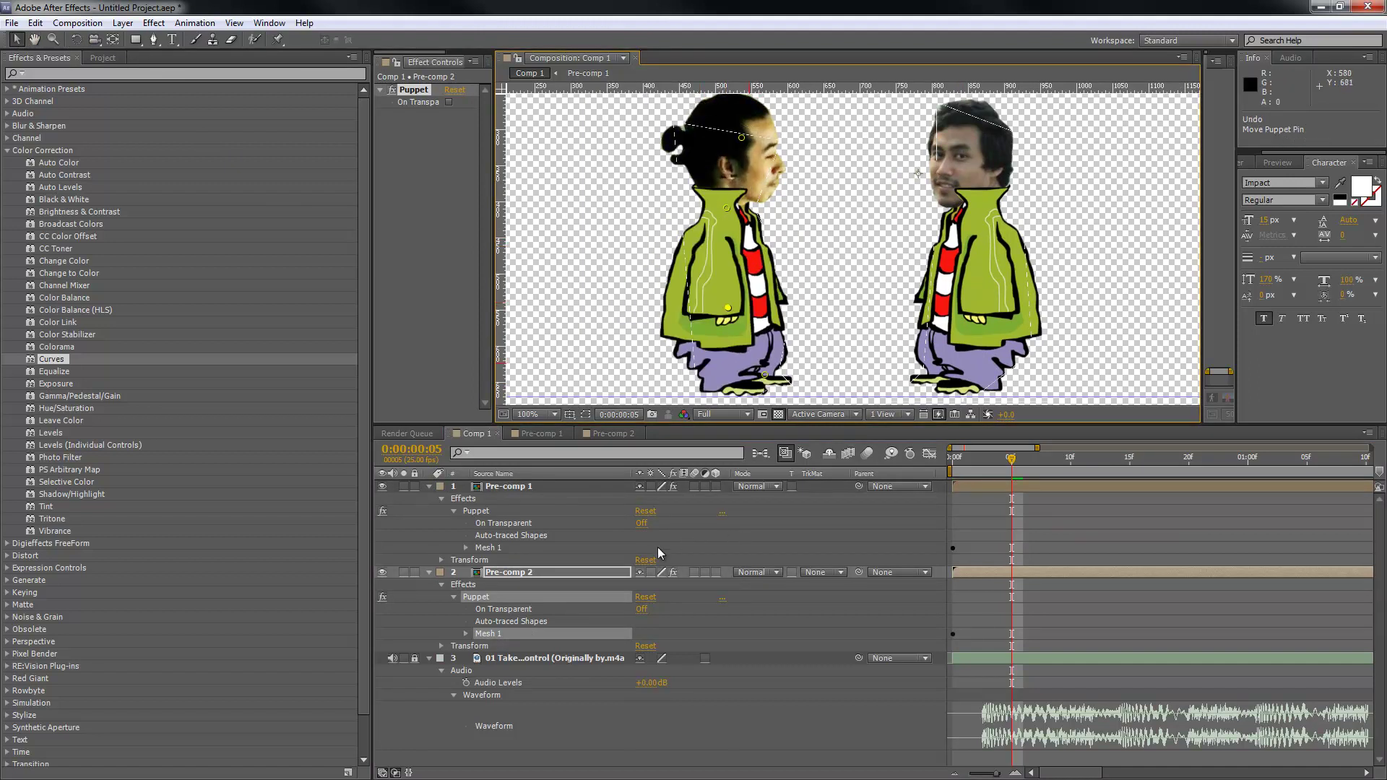
Step: Set Pre-comp 2's puppet mesh expansion to 99, test it by moving the collar pin, and undo that pin move
click(516, 574)
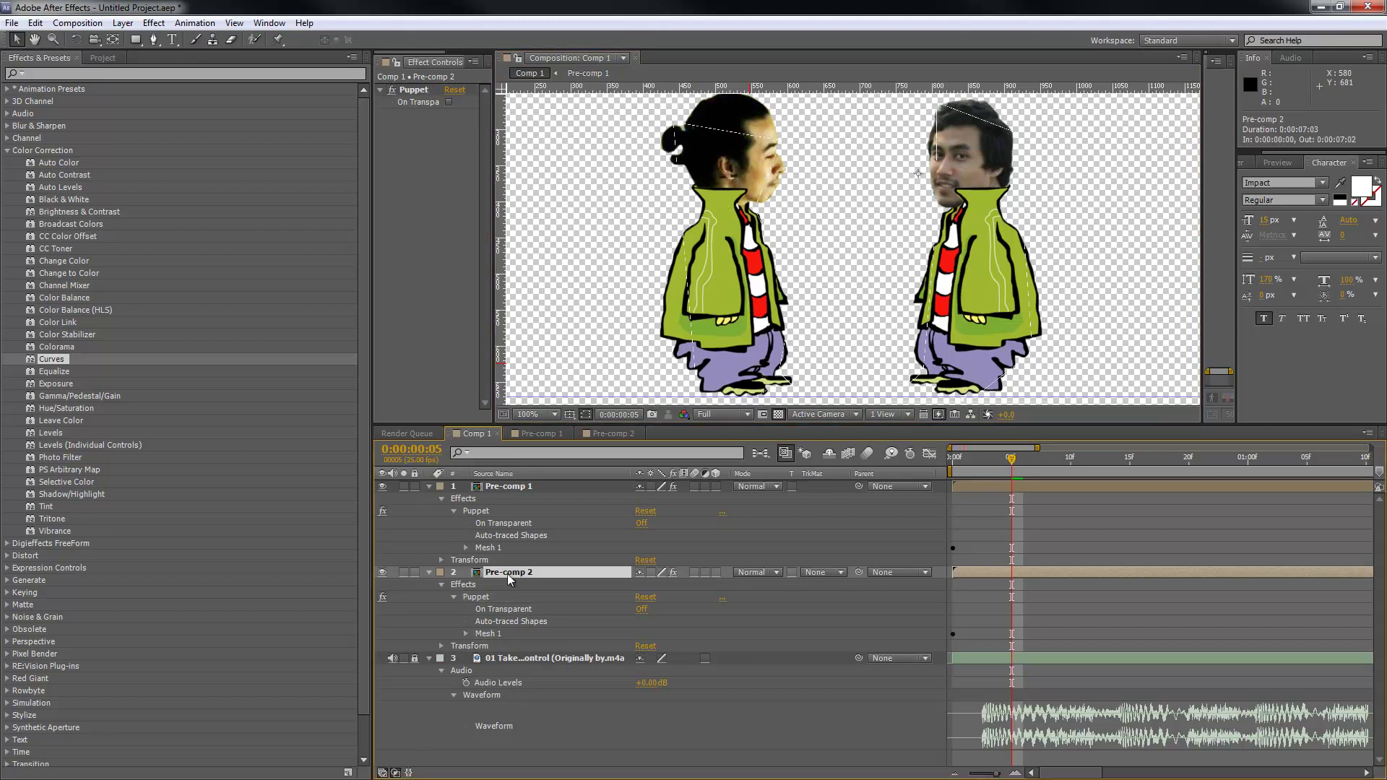
click(467, 633)
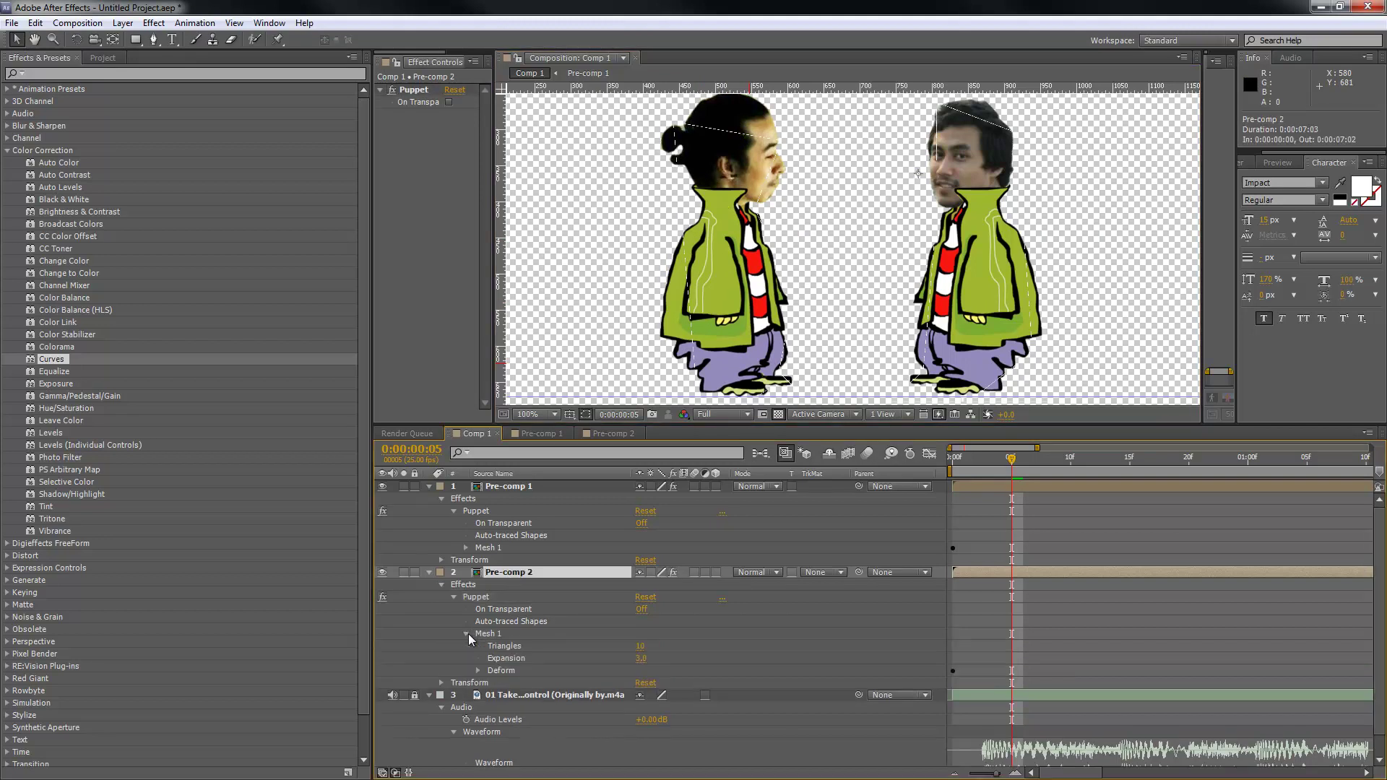
click(490, 623)
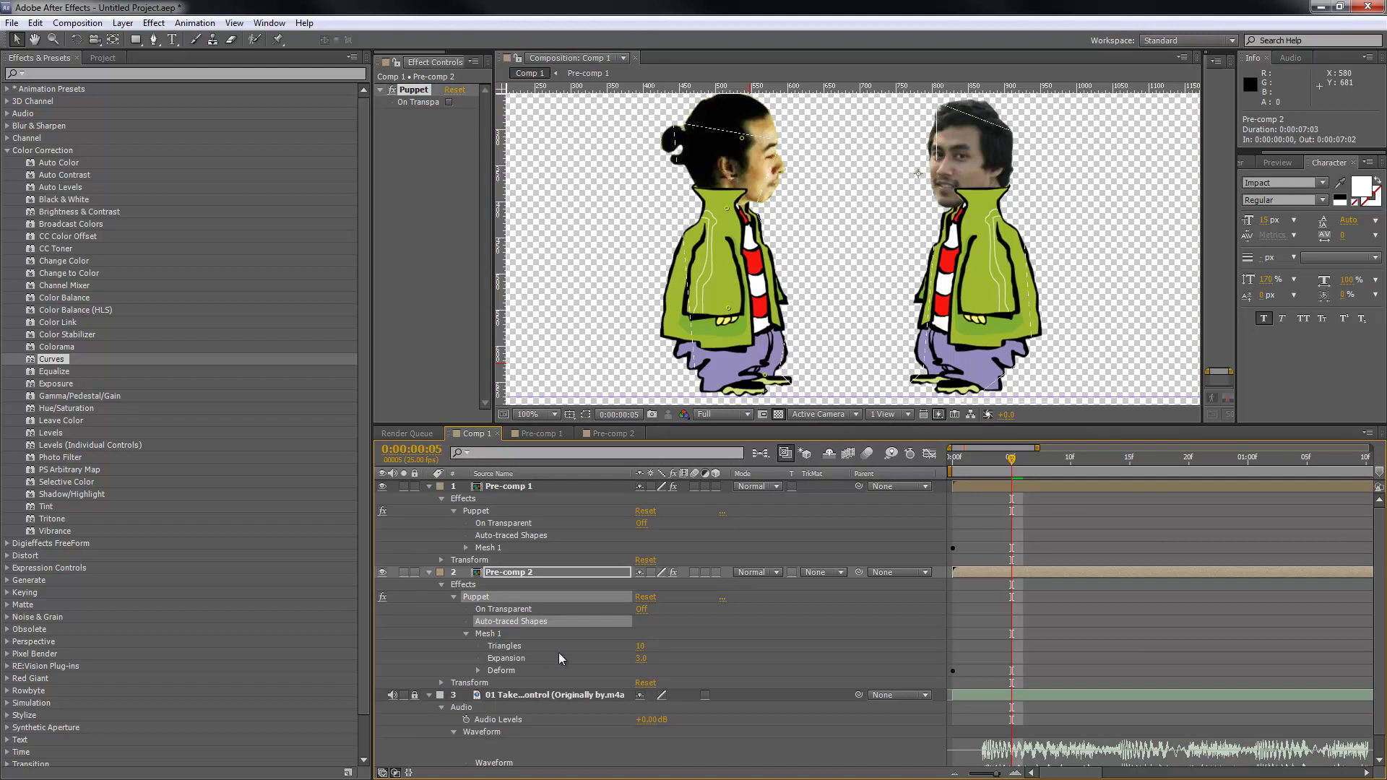
click(639, 659)
text(35)
key(Return)
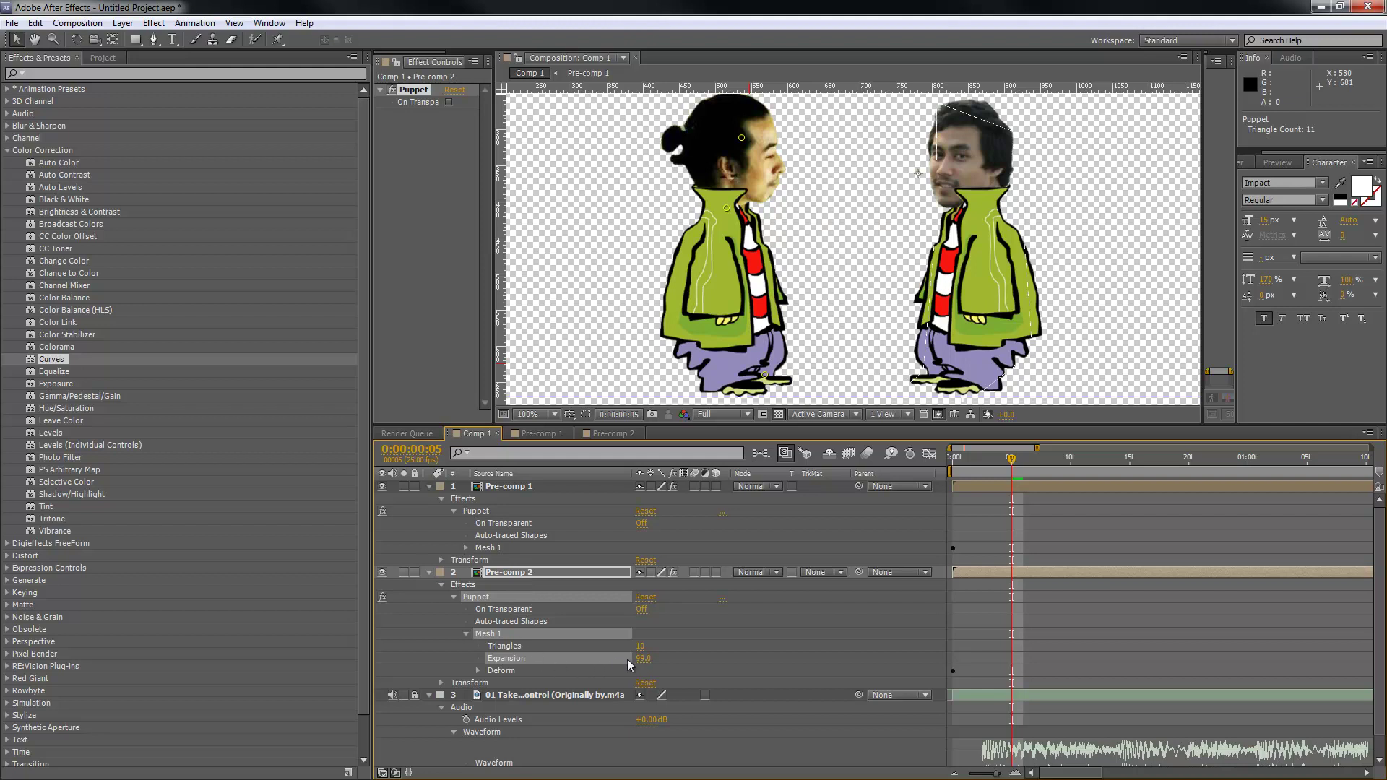
mouse_move(727, 209)
mouse_down()
mouse_move(756, 205)
mouse_move(701, 225)
mouse_move(725, 215)
mouse_move(727, 230)
mouse_up()
key(ctrl+z)
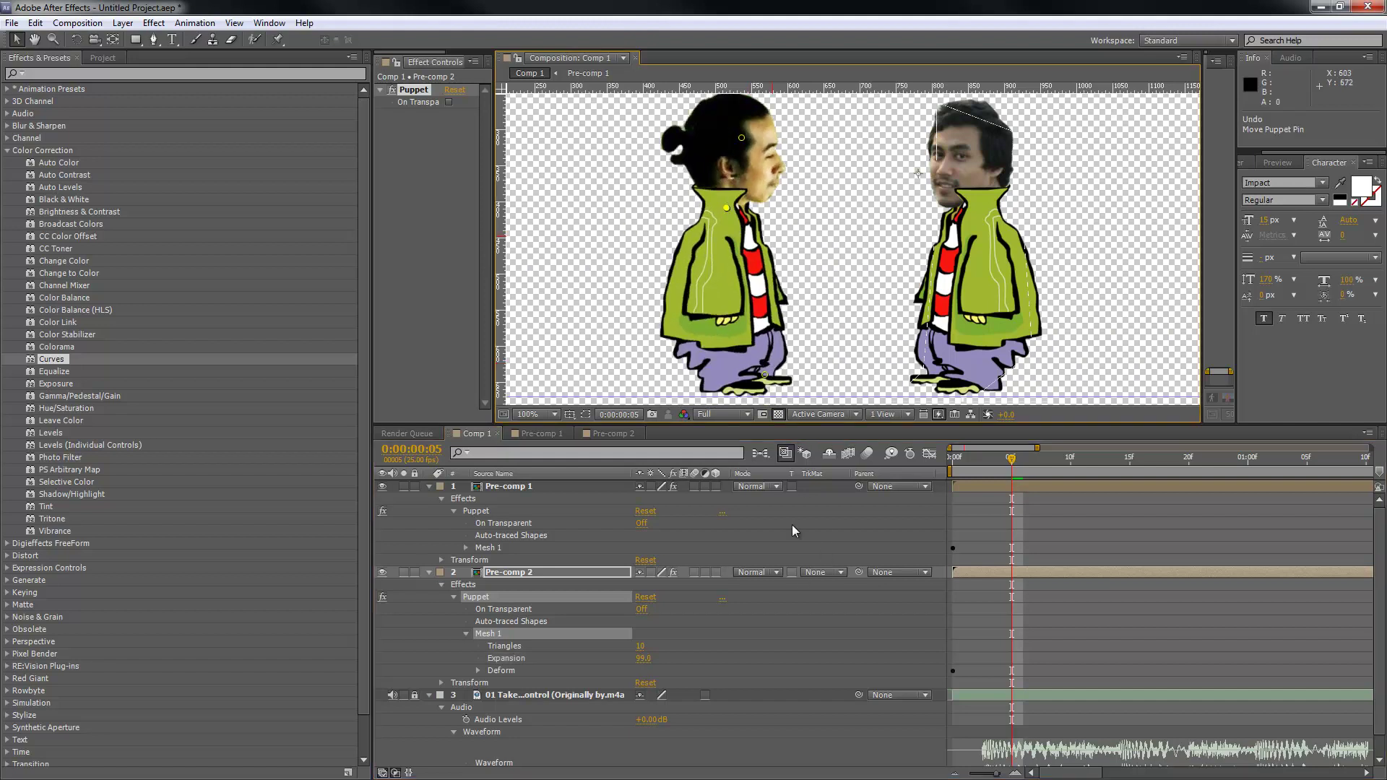
Step: Set Pre-comp 1's puppet mesh expansion to 50, test it by moving the collar pin, and undo that pin move
click(984, 490)
click(463, 547)
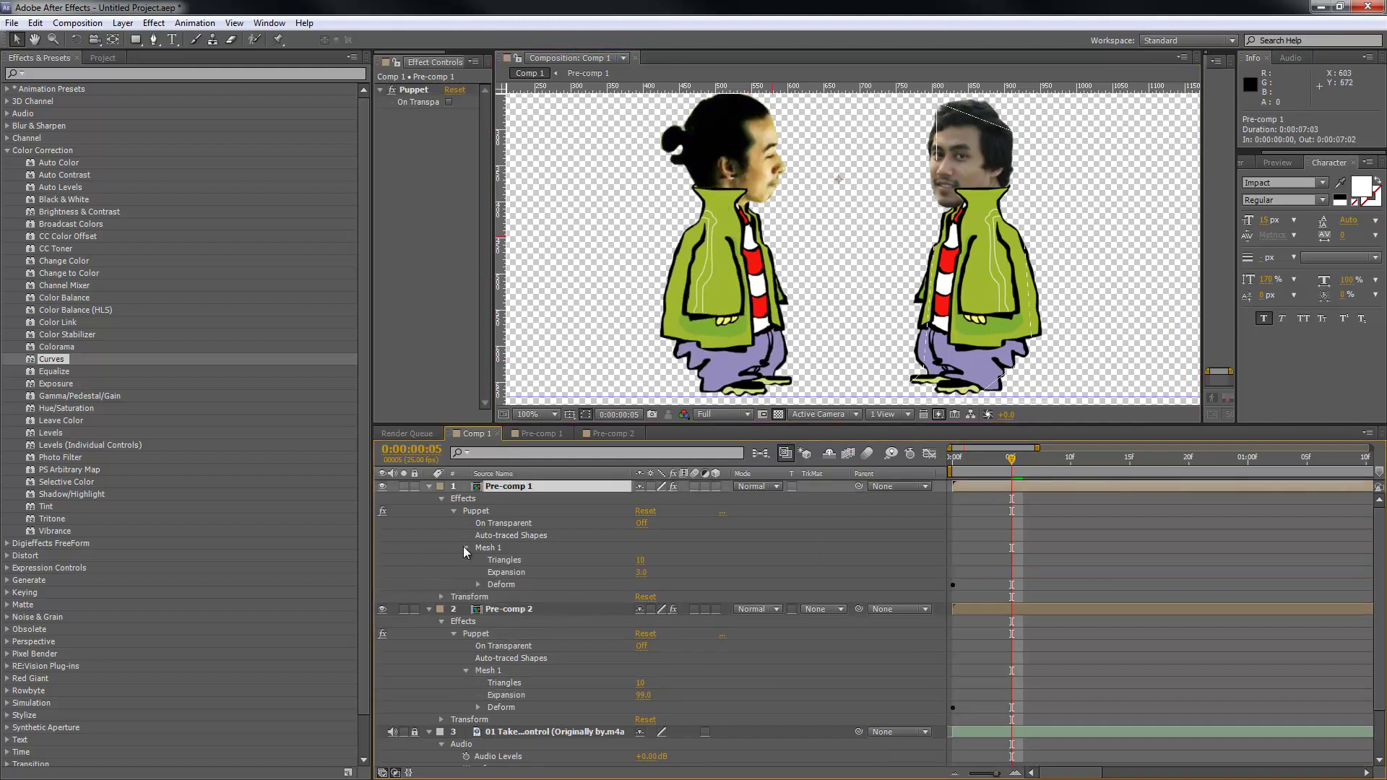
click(641, 572)
text(50)
key(Return)
drag(973, 223, 992, 223)
key(ctrl+z)
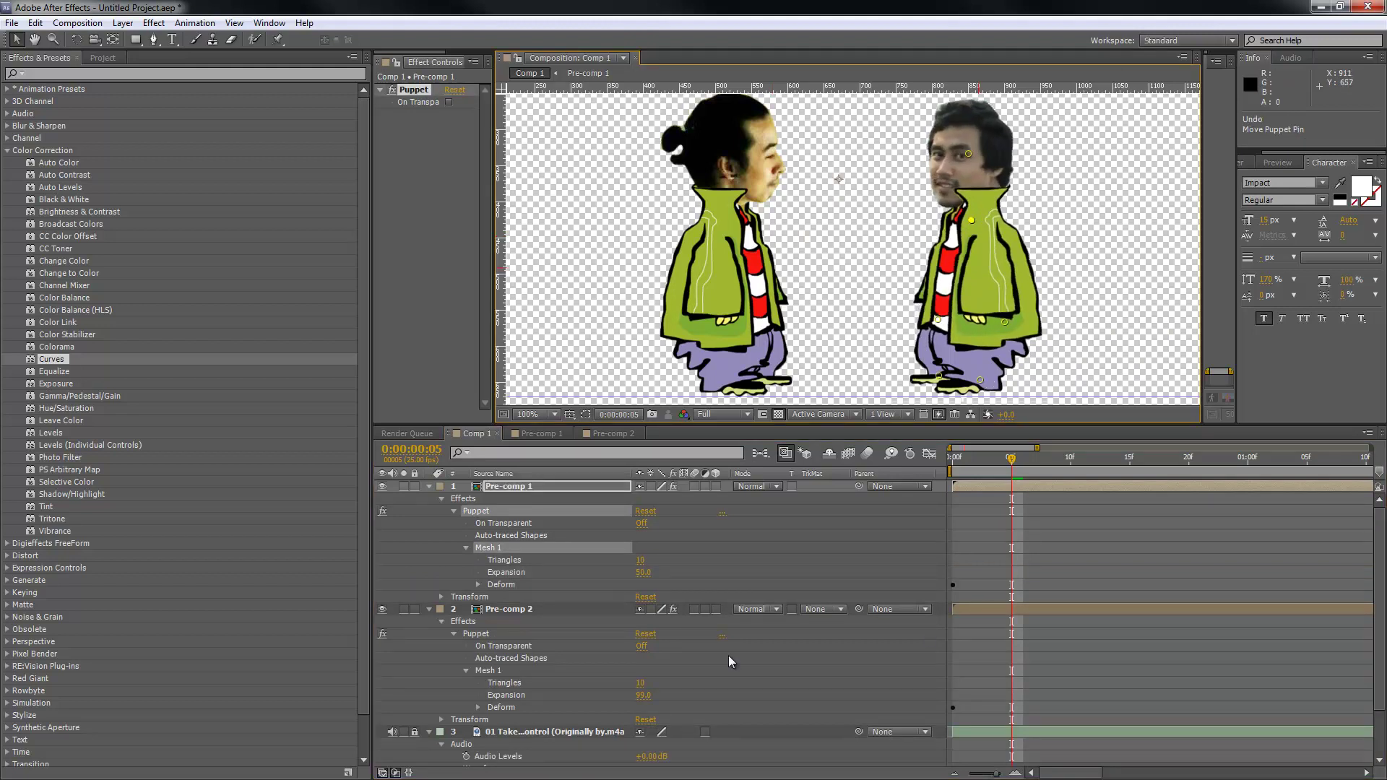
Step: Set Pre-comp 2's puppet mesh expansion to 50
click(642, 694)
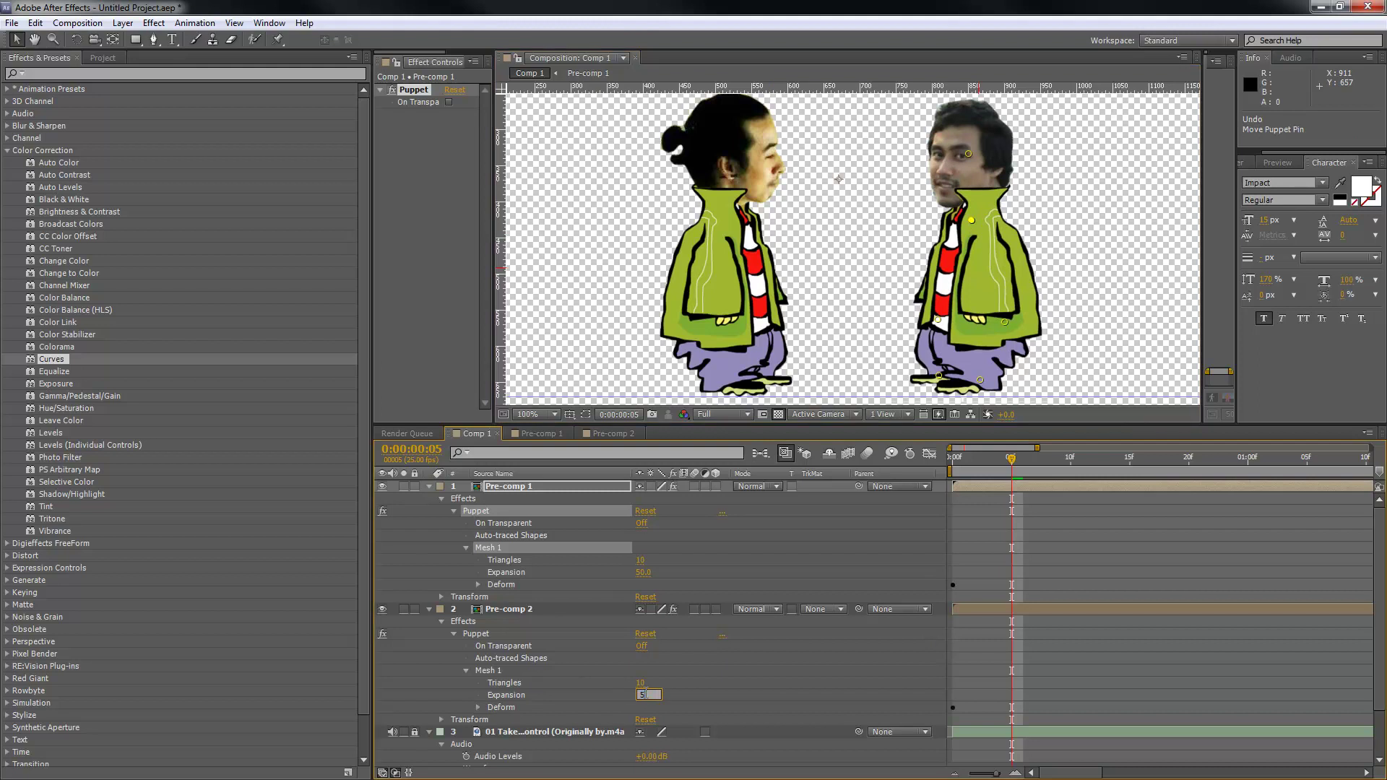
text(50)
key(Return)
Step: Add position keyframes for all four puppet pins of Pre-comp 2 at 0:00:00:05
drag(1019, 466, 936, 466)
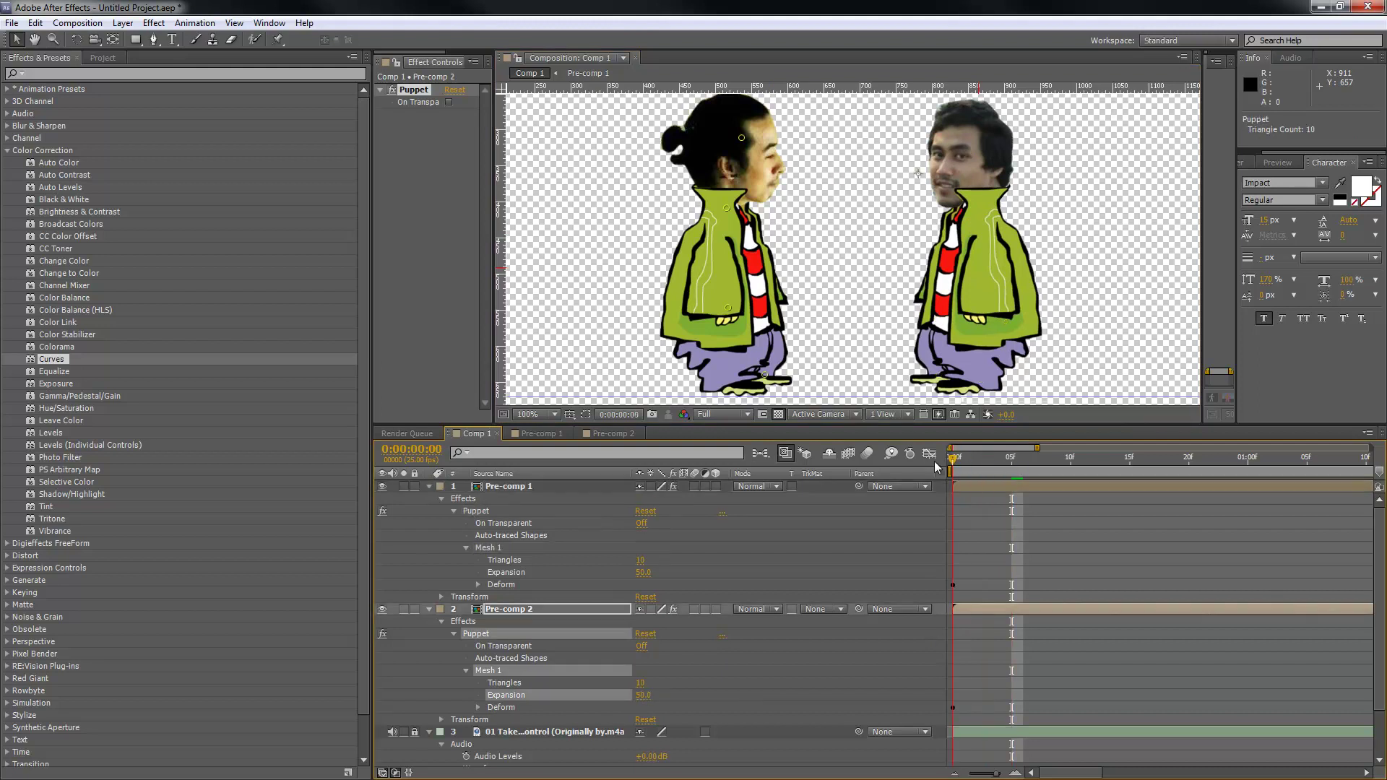
scroll(431, 734, down, 2)
drag(977, 456, 1011, 469)
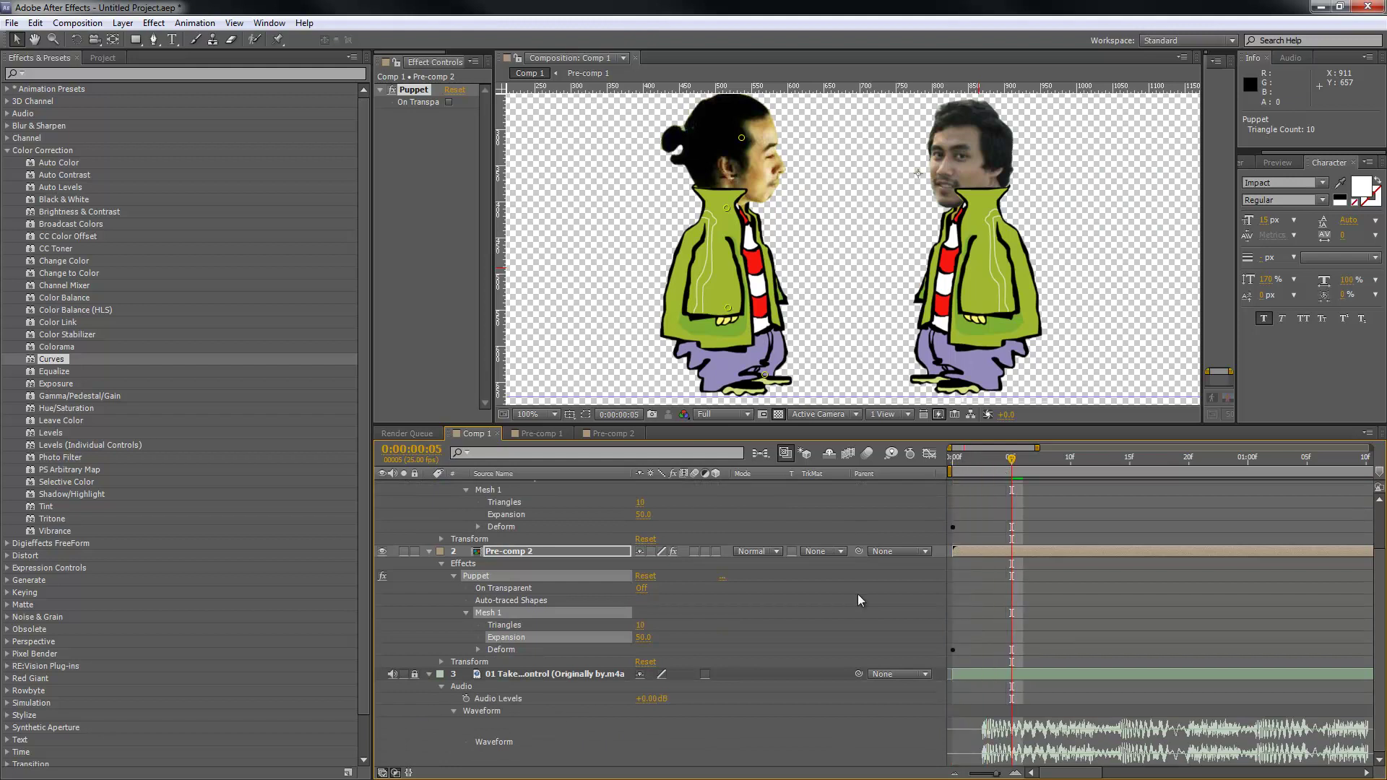
click(478, 649)
scroll(478, 648, down, 2)
click(514, 614)
shift+click(517, 649)
click(491, 613)
click(392, 625)
click(392, 649)
click(392, 673)
click(392, 699)
scroll(964, 570, down, 2)
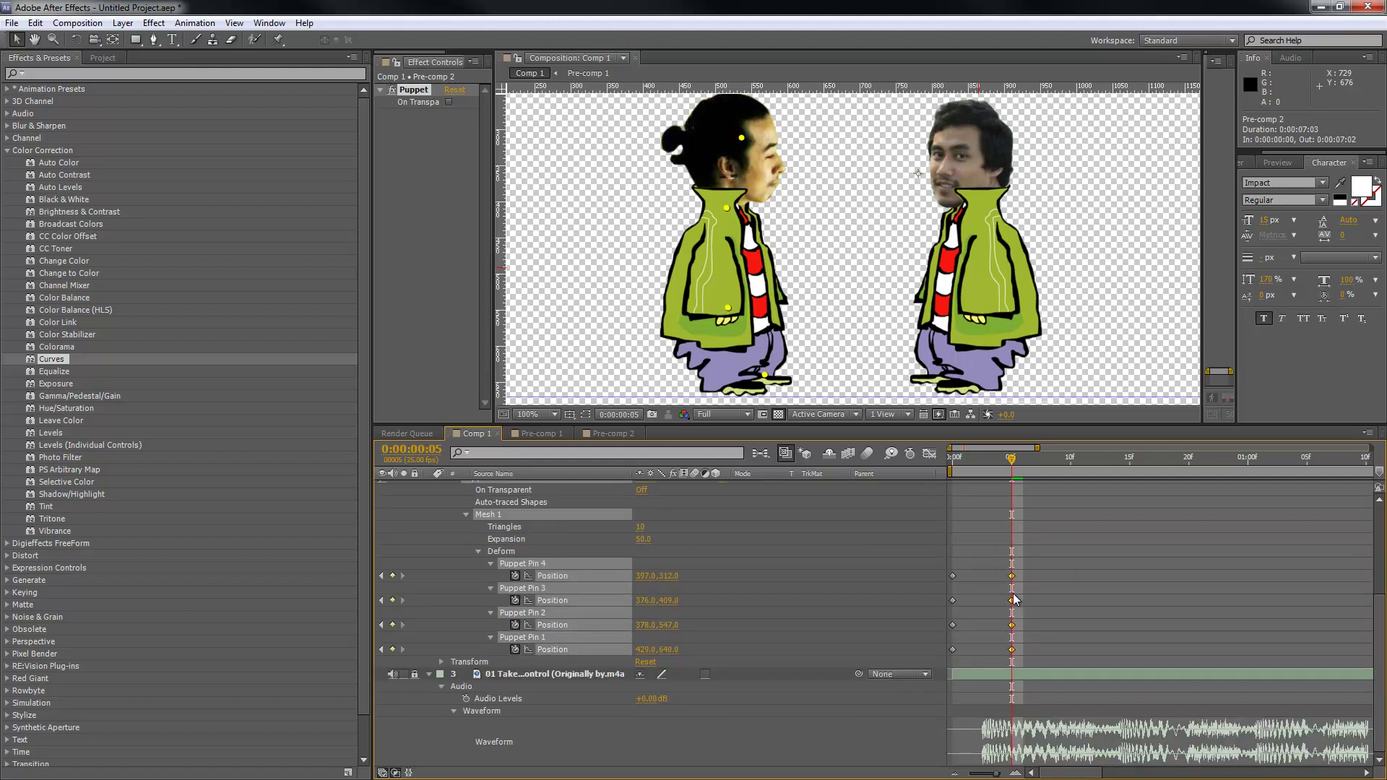
Step: Run a RAM preview of Comp 1 from the beginning to check the timing against the music
drag(1015, 458, 1069, 469)
key(Home)
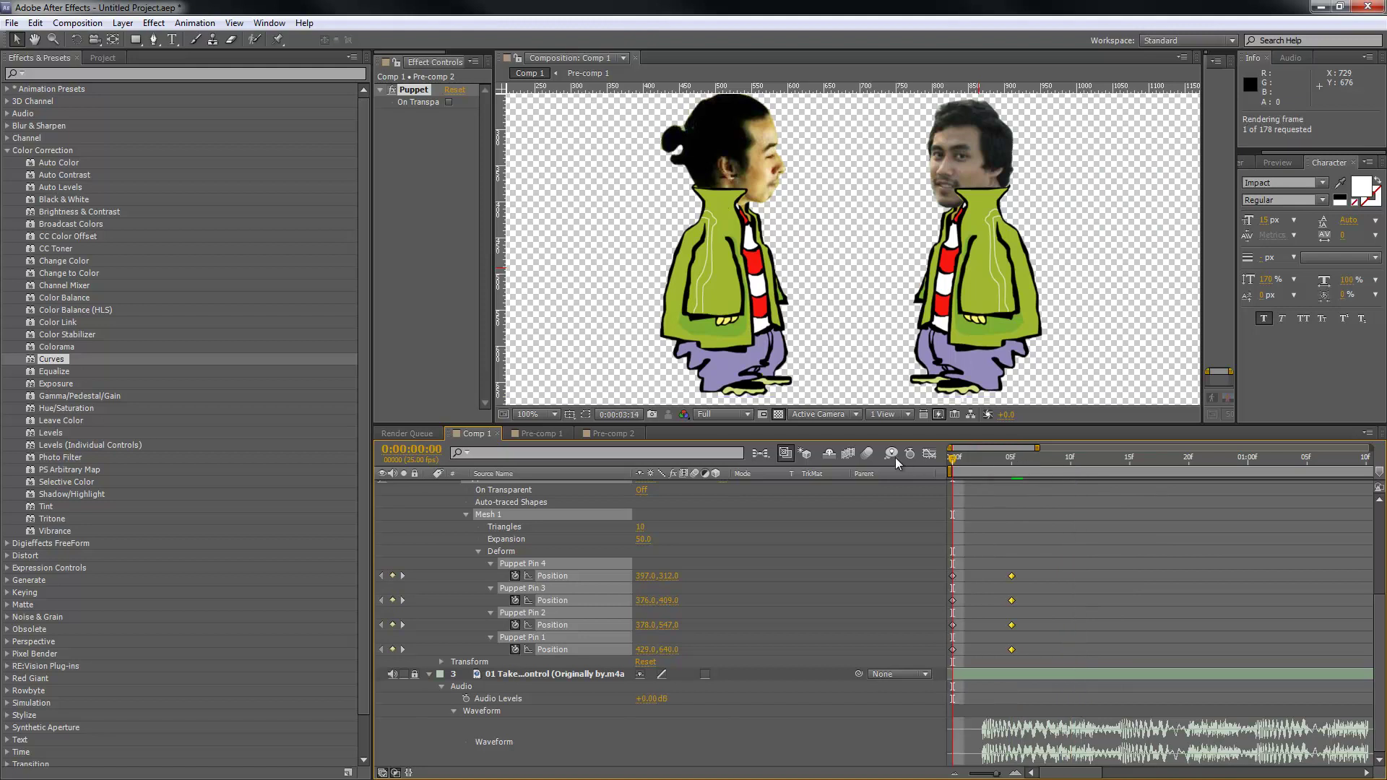
key(KP_0)
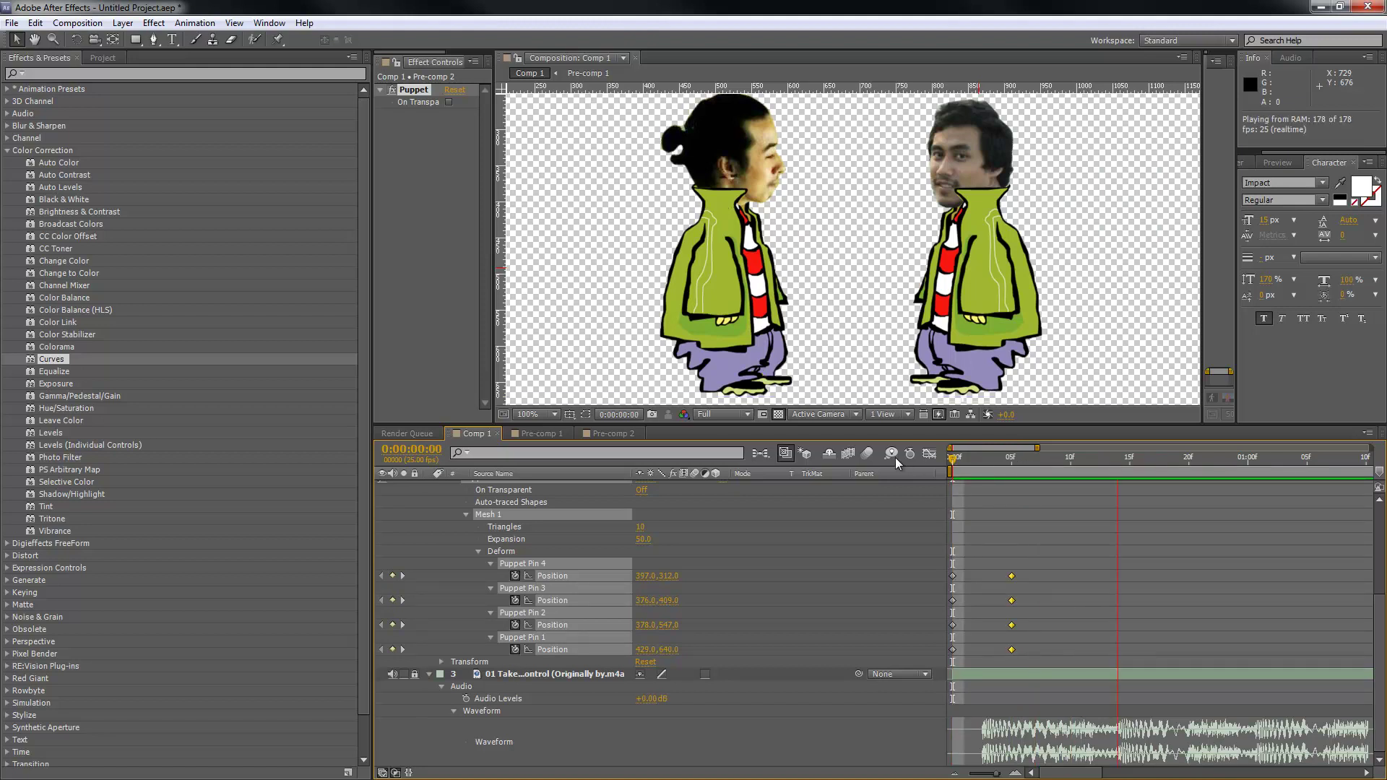
key(space)
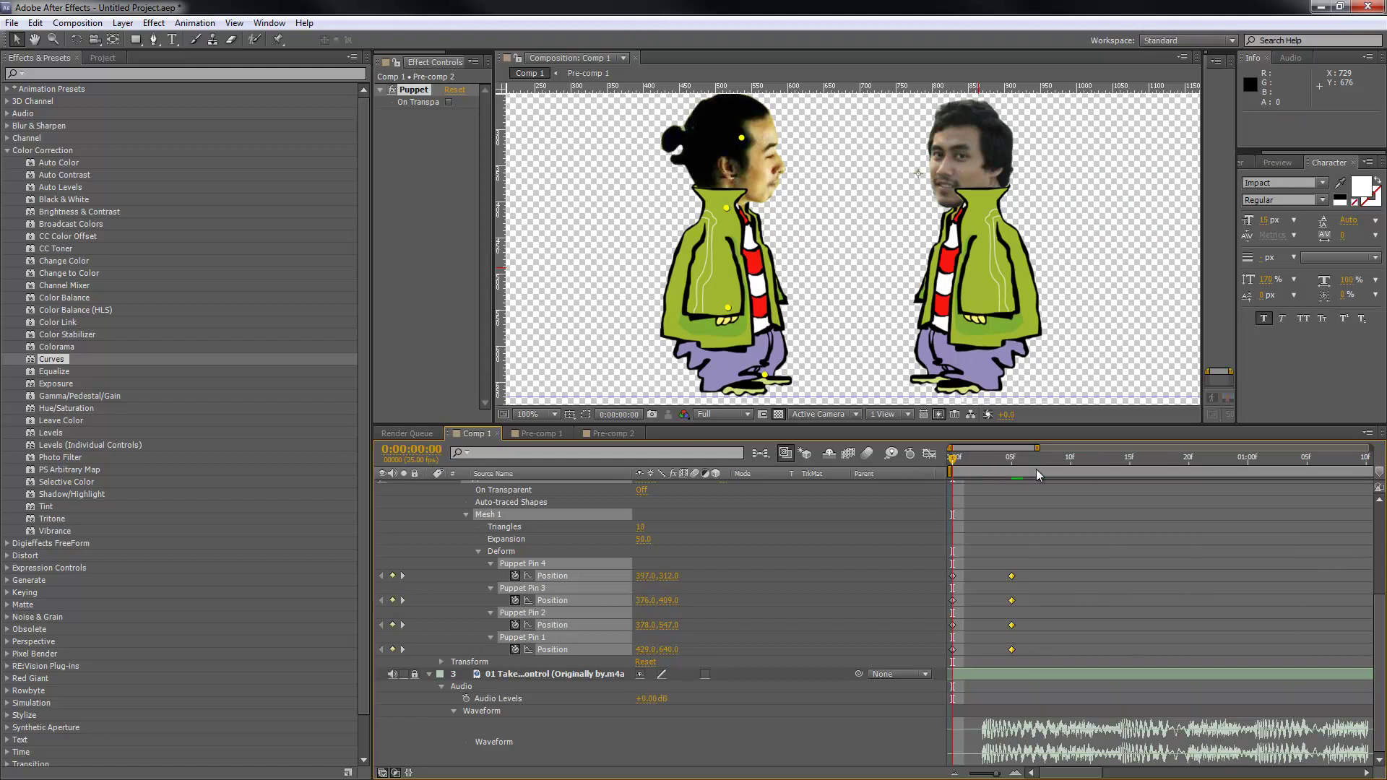
Step: At 0:00:00:10, move Pre-comp 2's torso, collar, head and foot pins so the character bows forward
click(1070, 468)
click(731, 312)
drag(731, 313, 742, 307)
drag(723, 208, 780, 214)
drag(744, 143, 802, 216)
drag(764, 375, 770, 400)
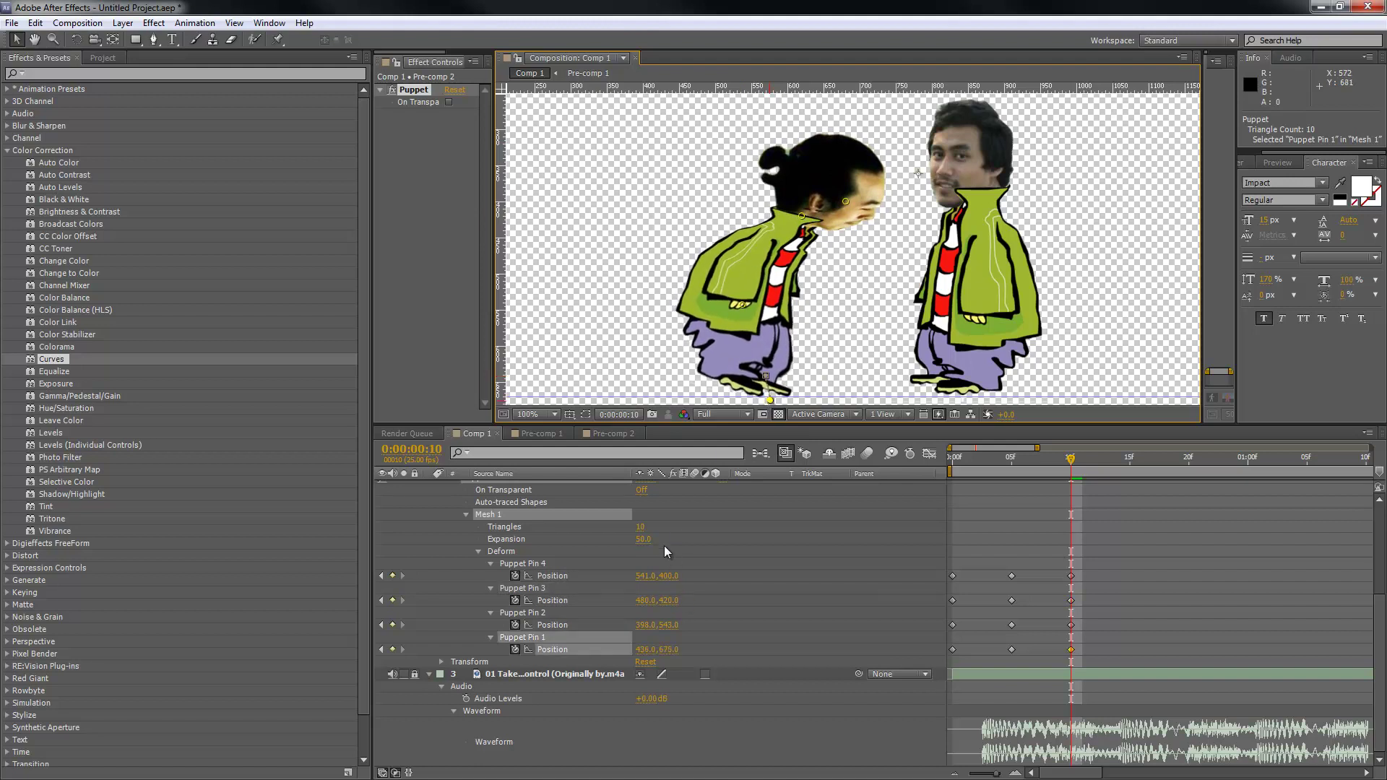
Step: Raise Pre-comp 2's puppet mesh expansion to 99 and lower the head and collar pins at 0:00:00:10
click(647, 546)
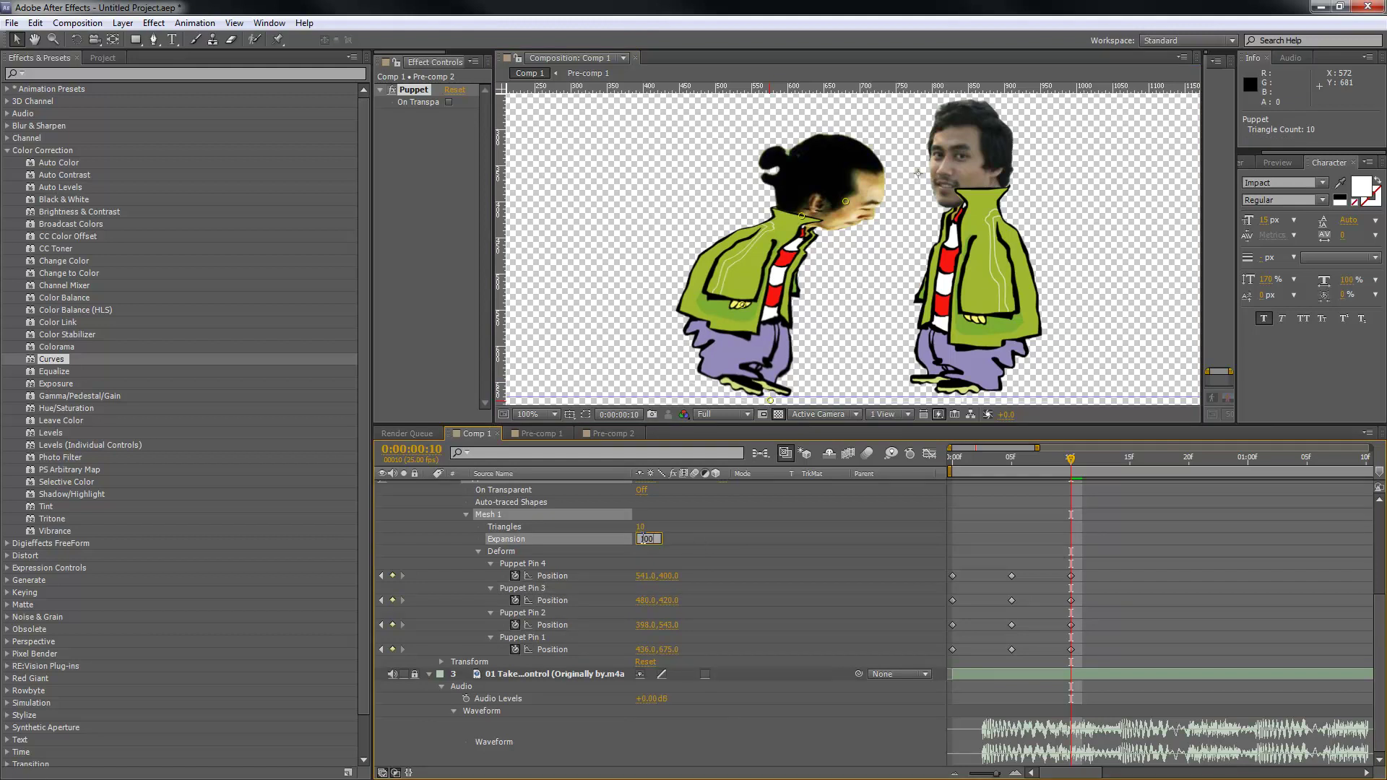
key(Return)
mouse_move(1071, 461)
mouse_down()
mouse_move(961, 468)
mouse_move(1098, 468)
mouse_move(975, 468)
mouse_move(1073, 478)
mouse_up()
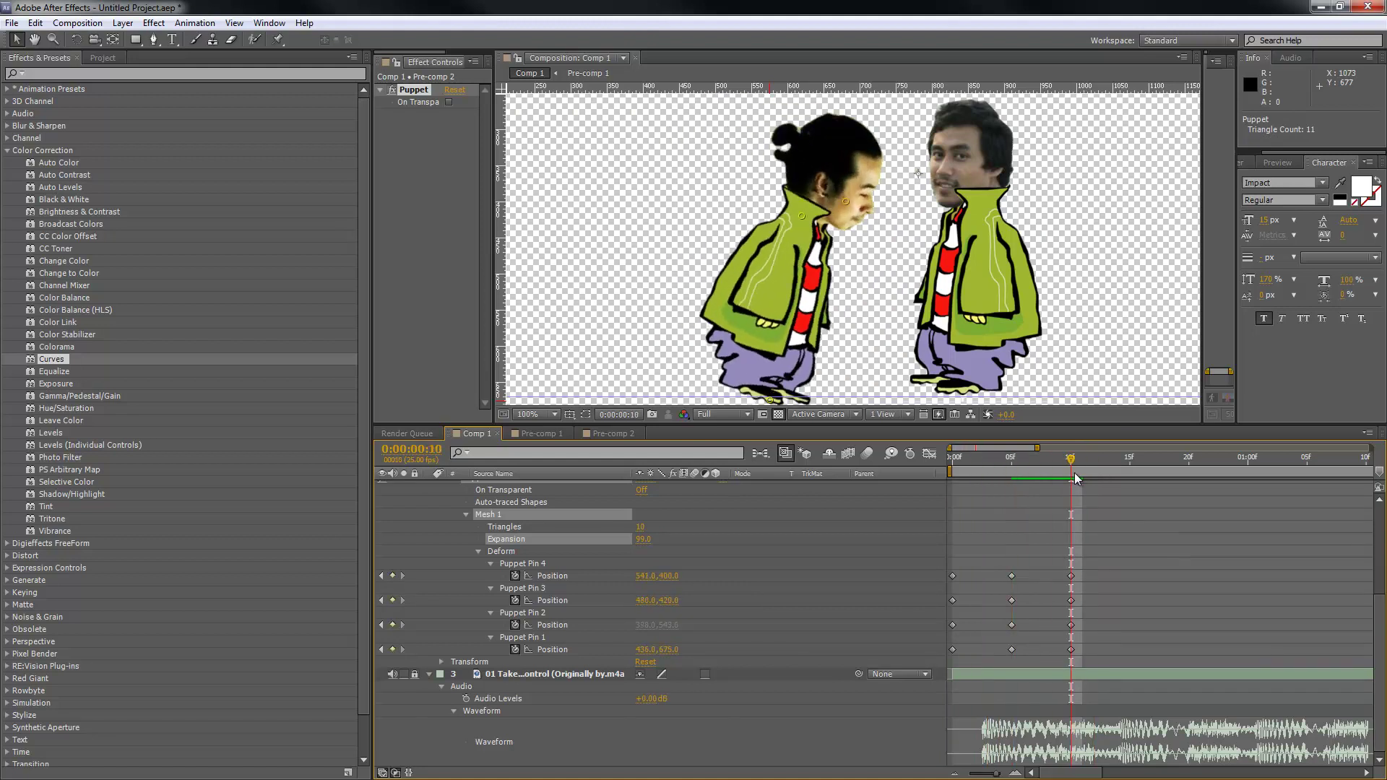
drag(845, 200, 800, 232)
click(802, 216)
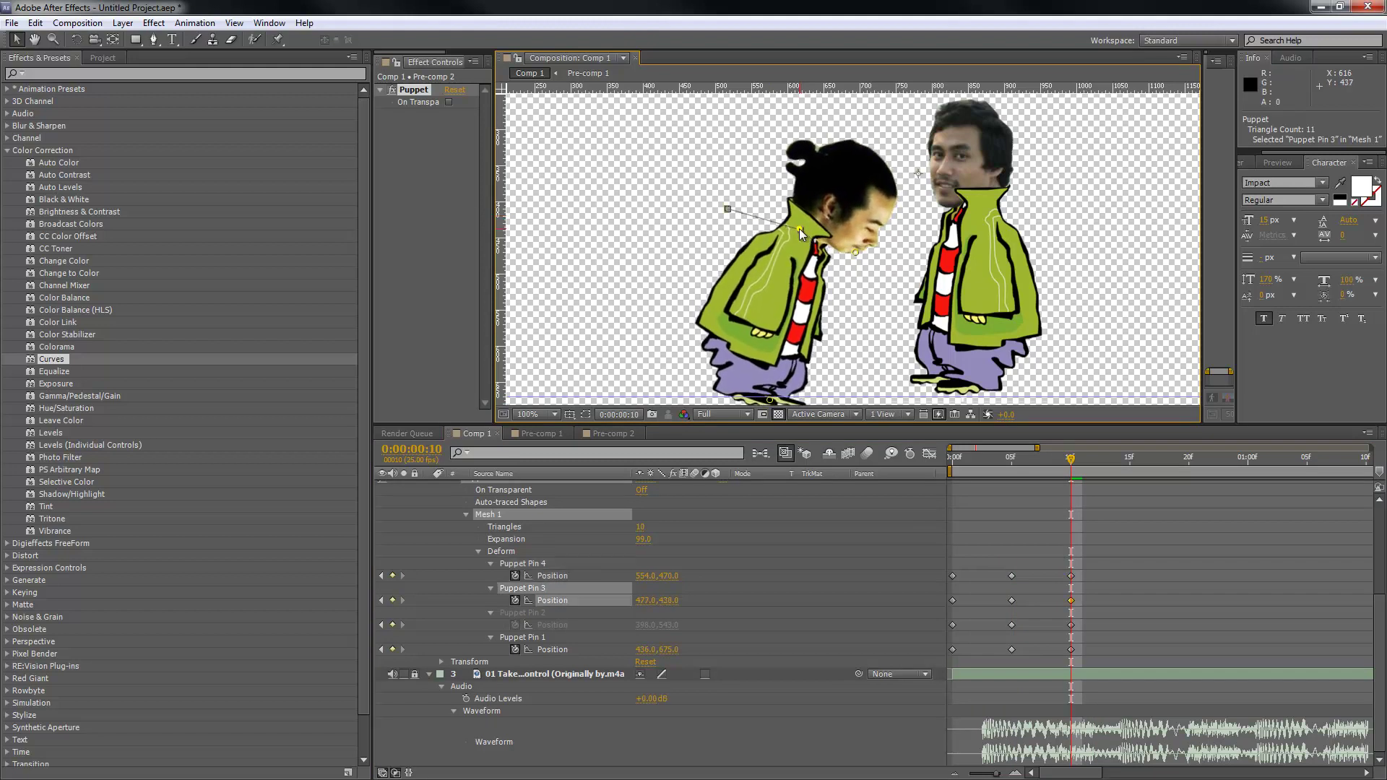
Step: At 0:00:00:15, move Pre-comp 2's head, collar and foot pins so the character stands upright again
drag(1009, 458, 1131, 477)
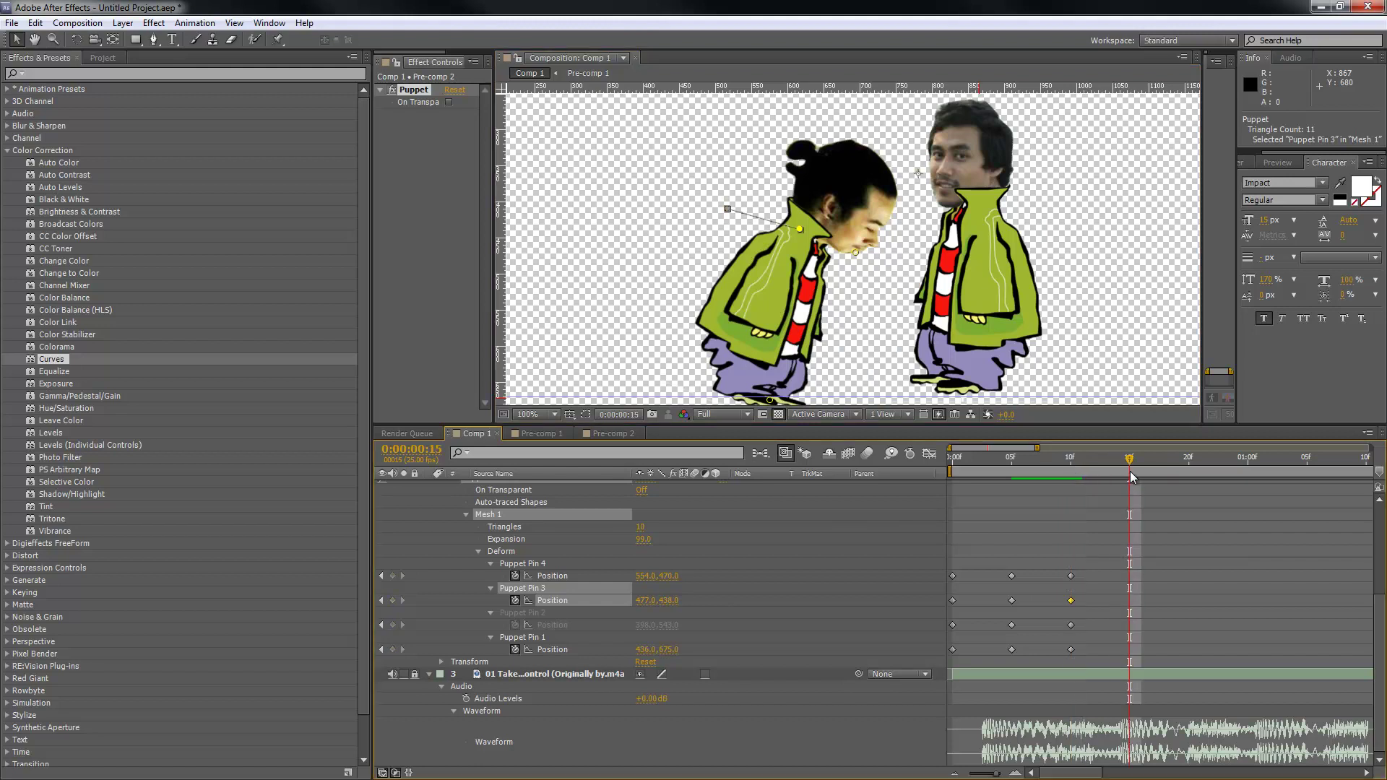
drag(855, 252, 820, 146)
drag(800, 229, 783, 183)
key(space)
drag(869, 142, 763, 170)
key(space)
drag(798, 332, 824, 253)
drag(802, 400, 821, 421)
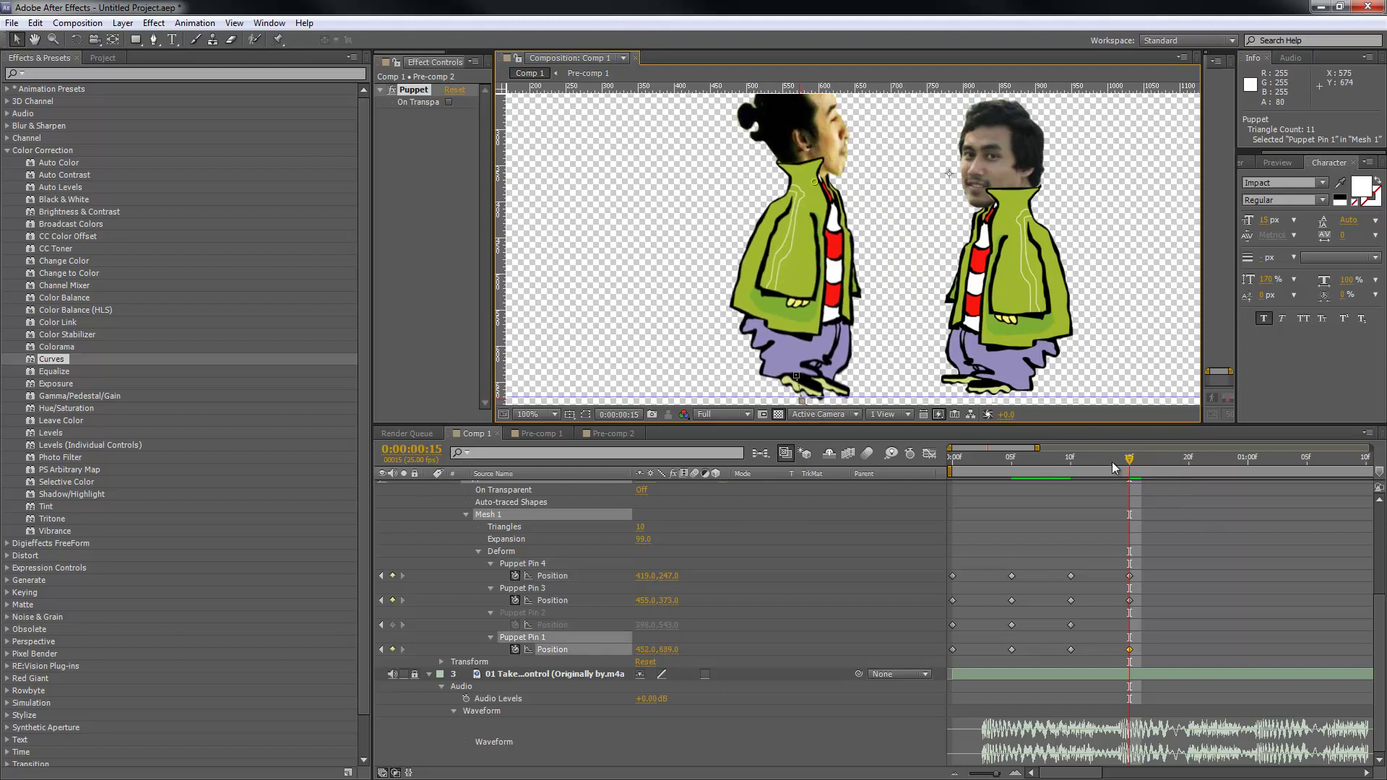
Step: Refine Pre-comp 2's bowed pose at 0:00:00:10 by lowering the collar and head pins and raising the foot pin
key(Home)
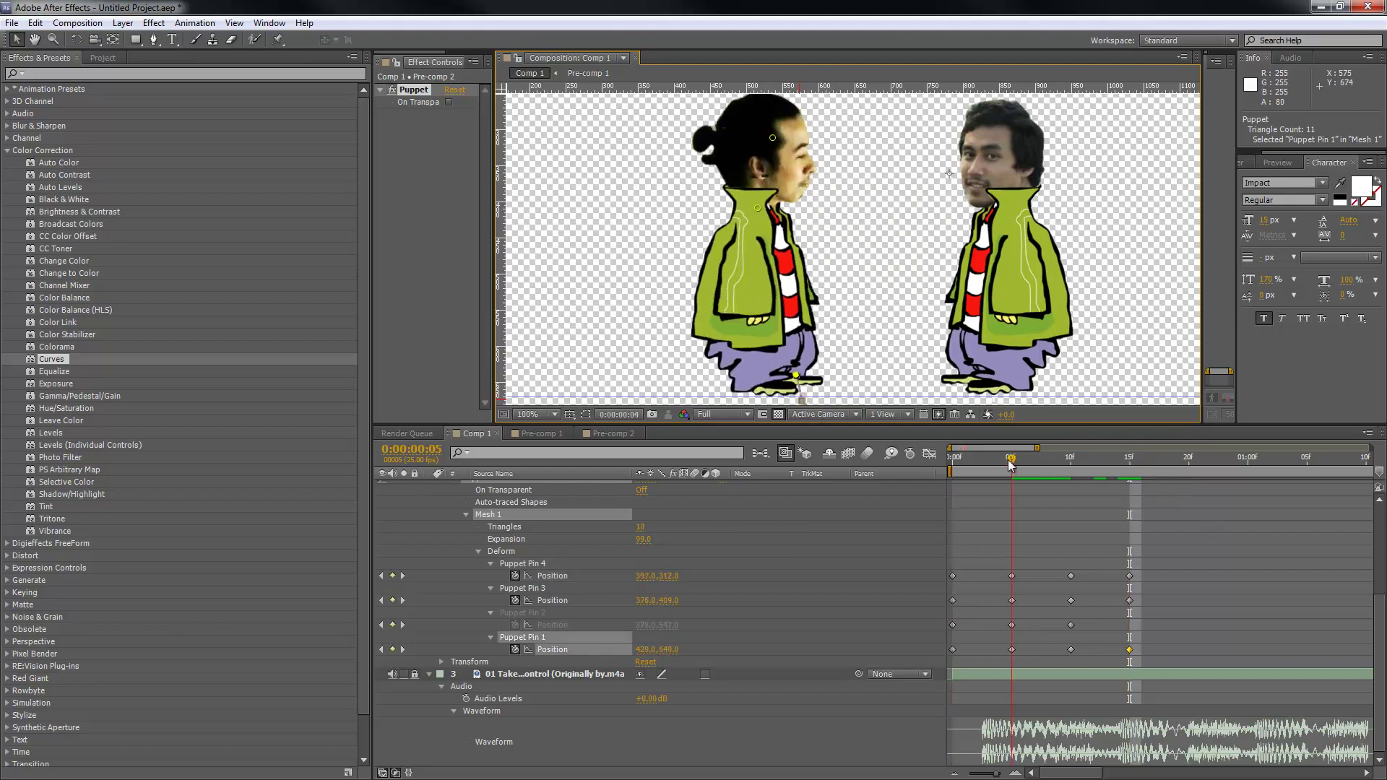
drag(1008, 459, 1072, 496)
drag(832, 229, 826, 245)
key(space)
drag(864, 294, 863, 261)
drag(800, 367, 805, 335)
key(space)
drag(887, 222, 886, 265)
Step: At 0:00:00:20, shift Pre-comp 2's head and collar pins backward and raise the foot pin
drag(961, 462, 1186, 467)
key(space)
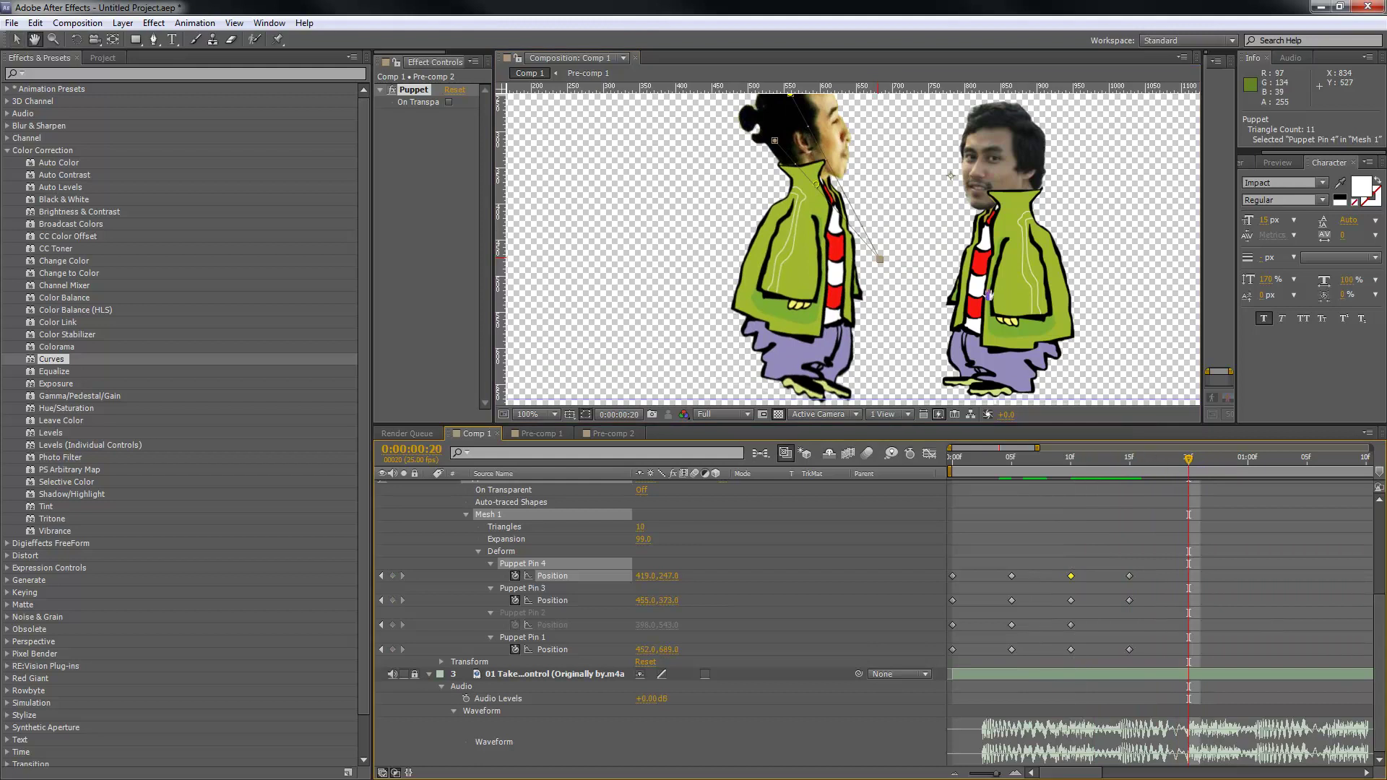
drag(988, 295, 998, 337)
drag(800, 135, 763, 130)
drag(827, 226, 776, 219)
key(space)
drag(813, 378, 839, 325)
key(space)
drag(817, 381, 820, 312)
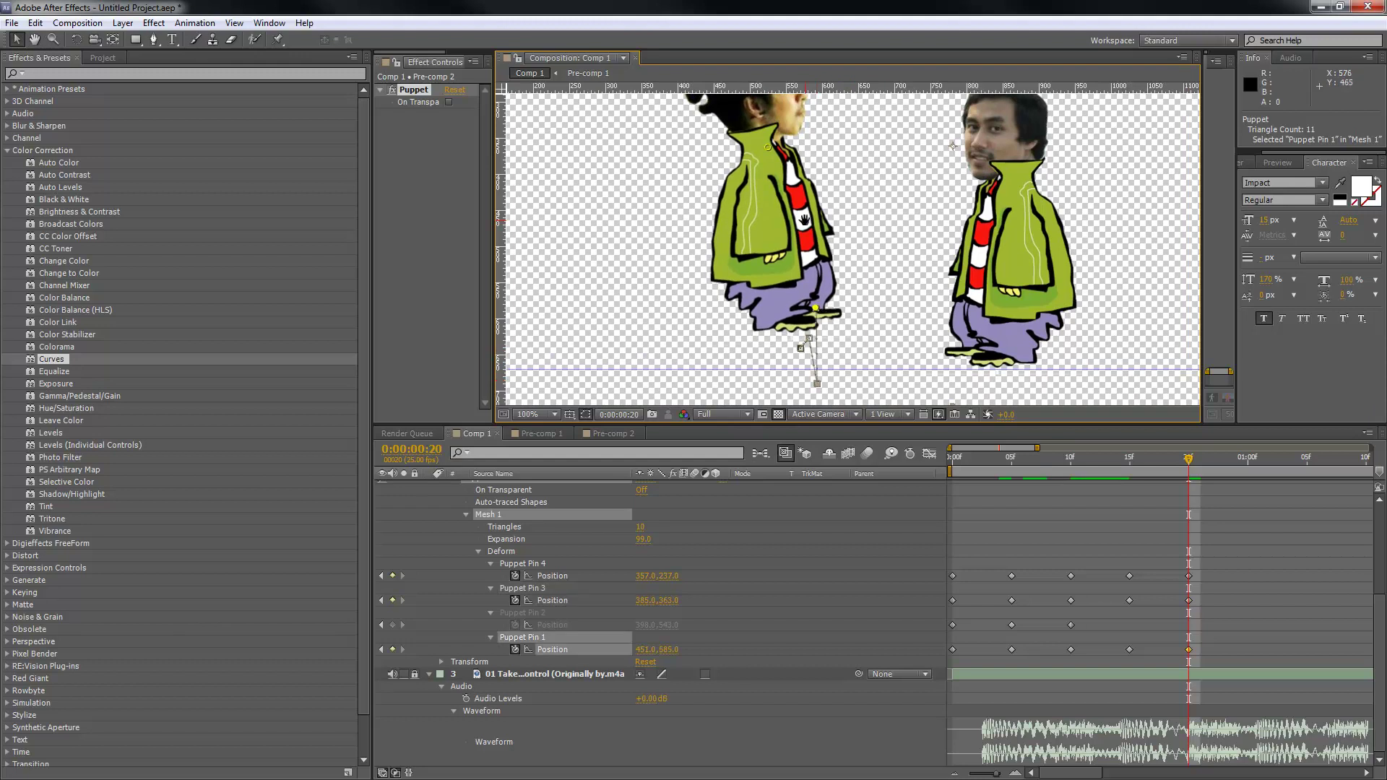
Step: Raise Pre-comp 2's collar and head pins slightly at 0:00:00:20, moving the collar a little forward
key(space)
drag(807, 229, 809, 297)
drag(770, 215, 782, 191)
drag(749, 123, 754, 112)
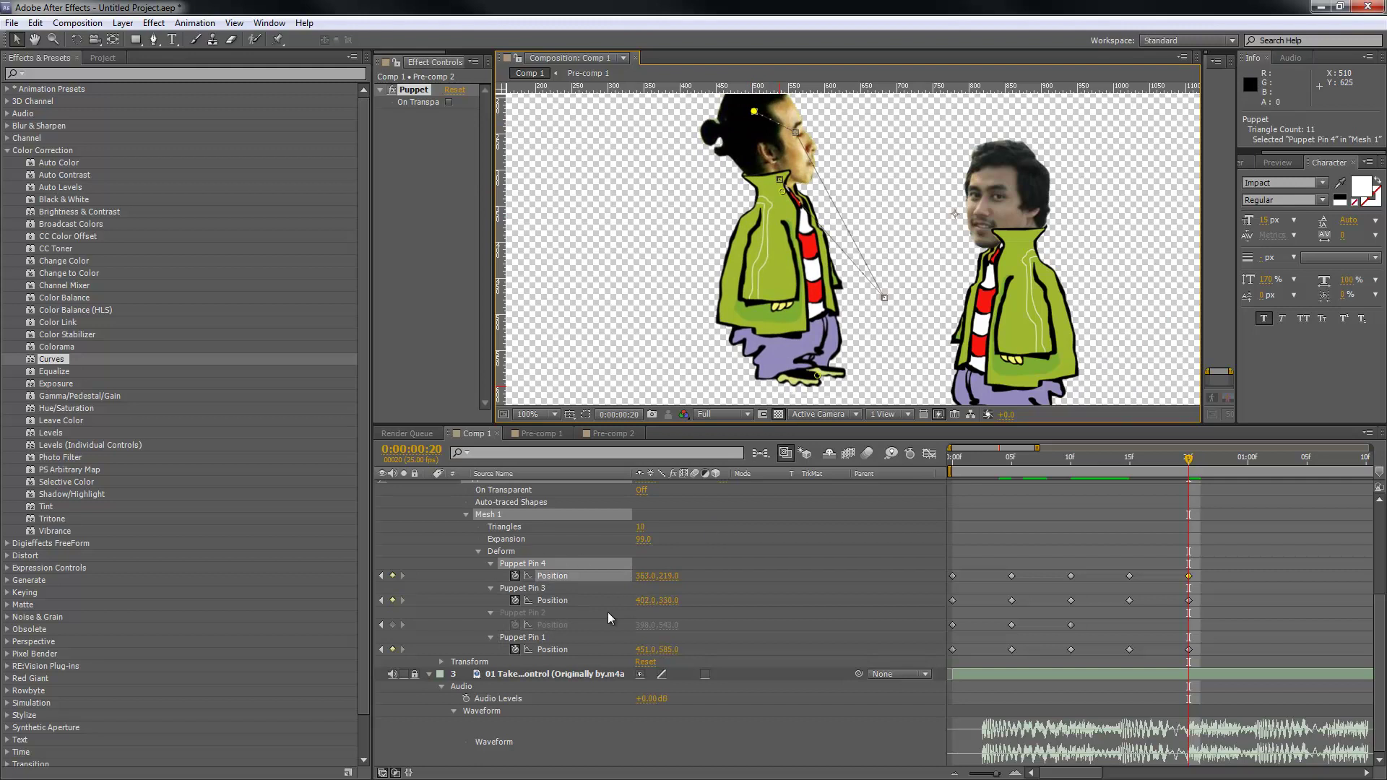
Step: Set the triangle count of Pre-comp 2's puppet mesh to 5 and check the bowed pose at 0:00:00:10
click(649, 528)
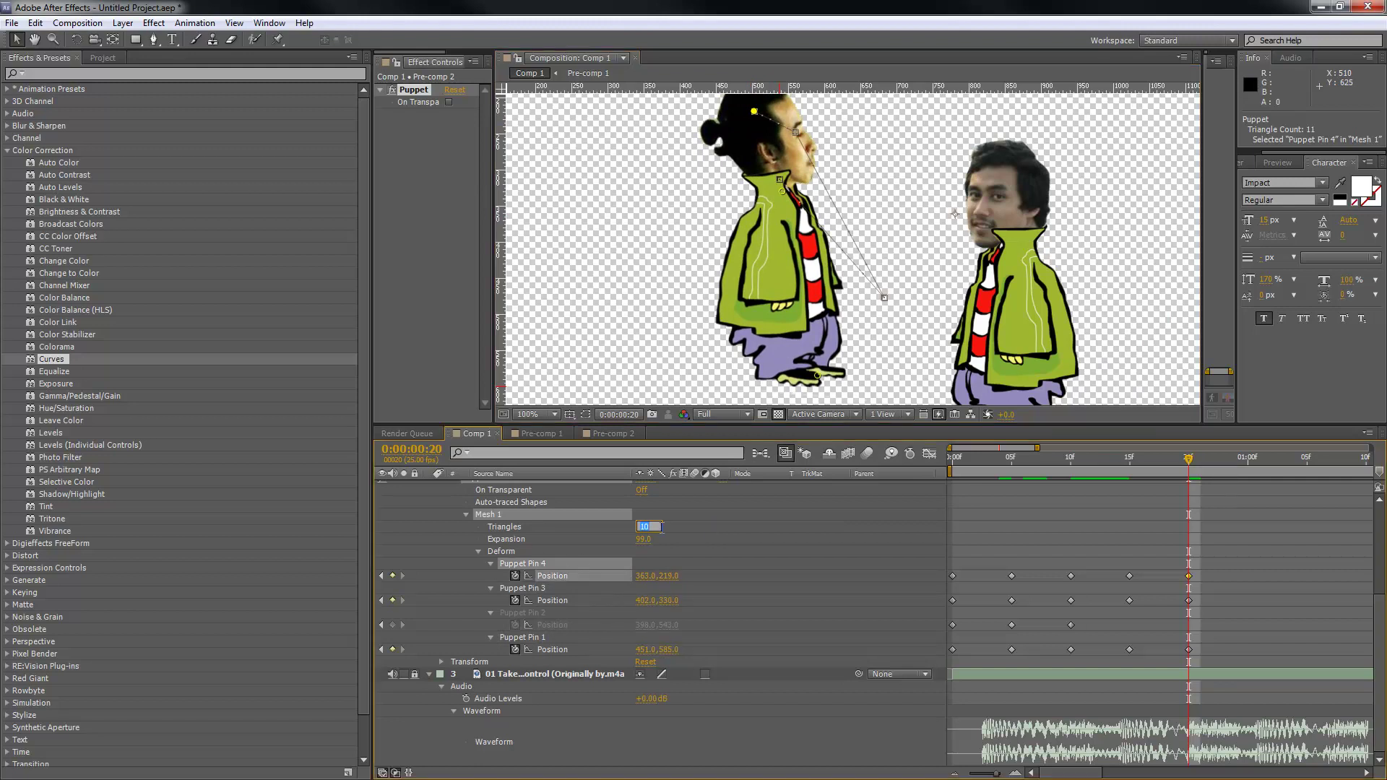
key(Return)
mouse_move(1087, 458)
mouse_down()
mouse_move(969, 458)
mouse_move(1089, 469)
mouse_move(1072, 470)
mouse_up()
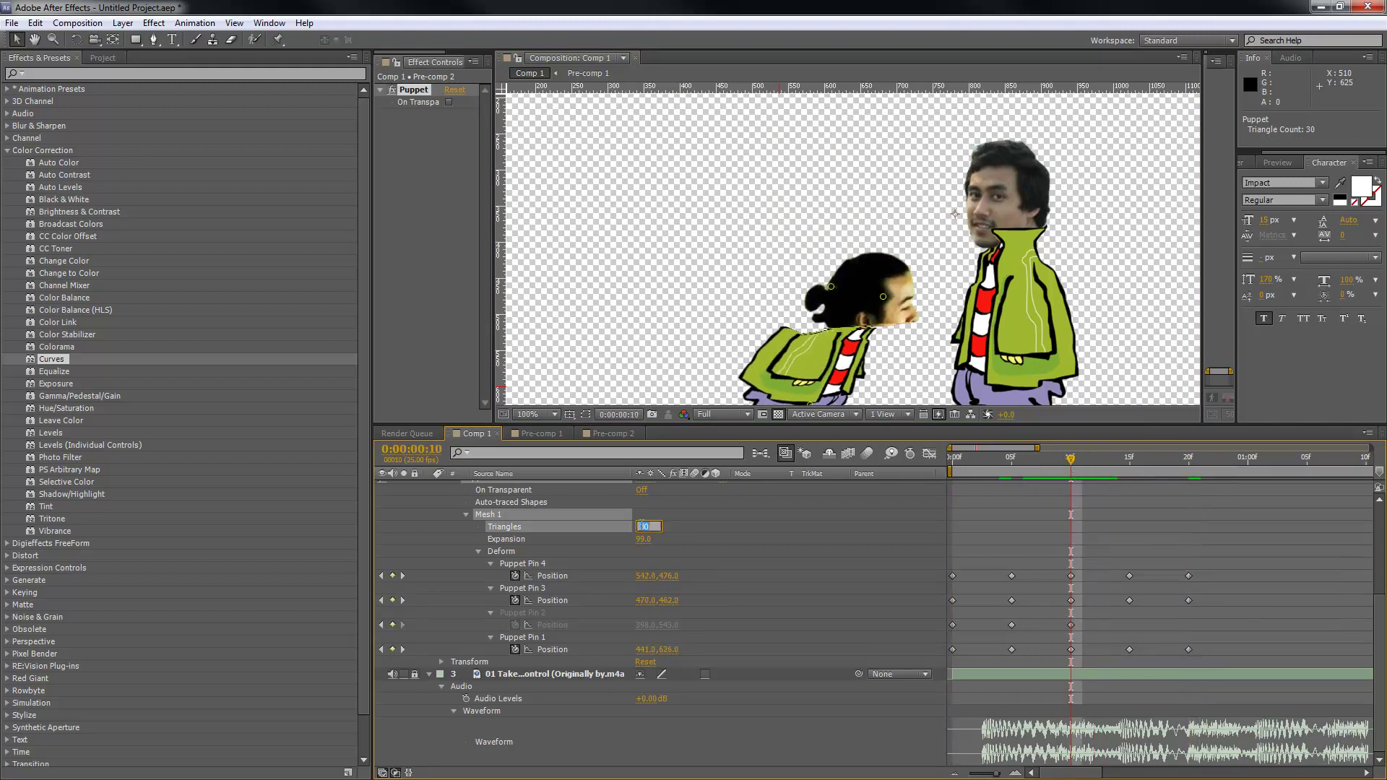
text(5)
key(Return)
mouse_move(1052, 470)
mouse_down()
mouse_move(977, 463)
mouse_move(1158, 469)
mouse_move(1004, 469)
mouse_move(1110, 470)
mouse_move(1074, 483)
mouse_up()
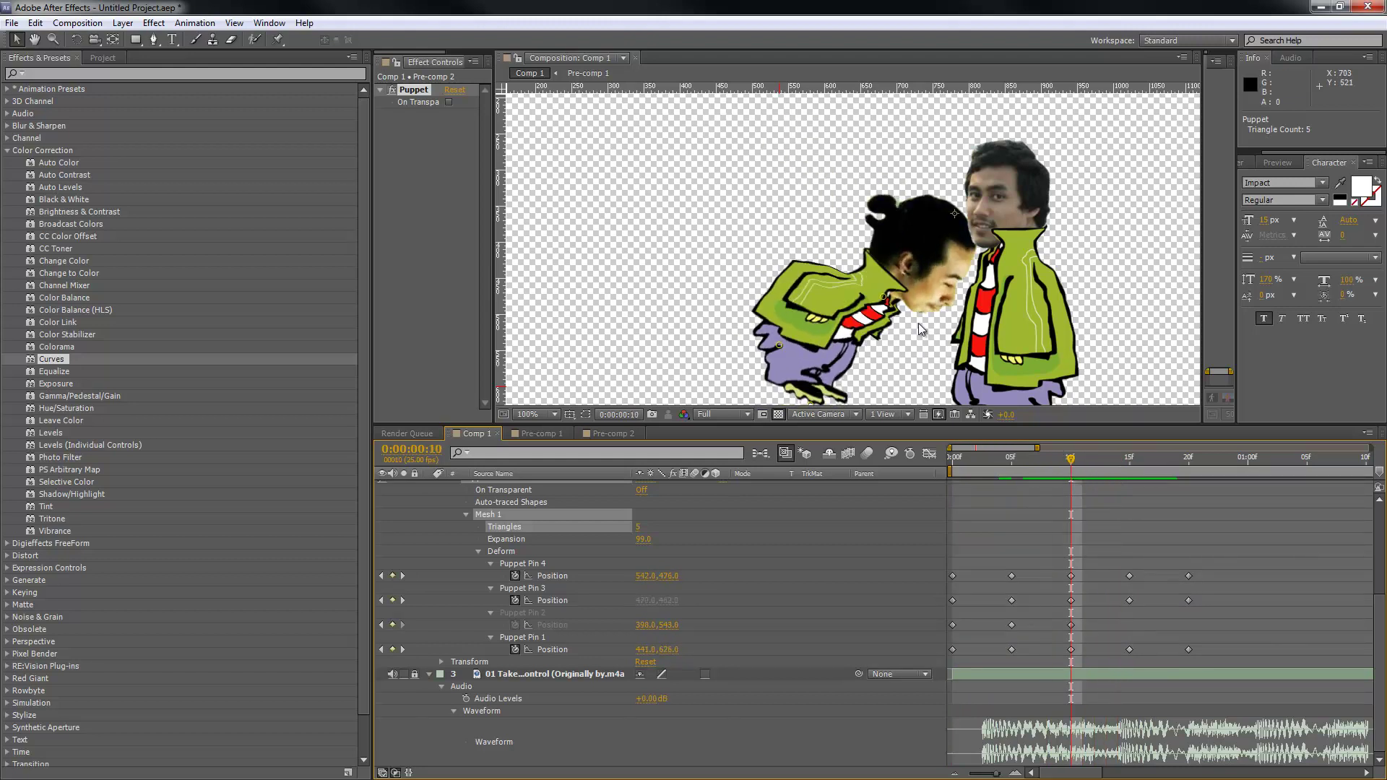
Step: Reshape Pre-comp 2's bow at 0:00:00:10 by lowering the foot pin, raising the head pin and adjusting the waist pin
drag(989, 386, 999, 322)
drag(820, 339, 831, 390)
drag(892, 230, 884, 166)
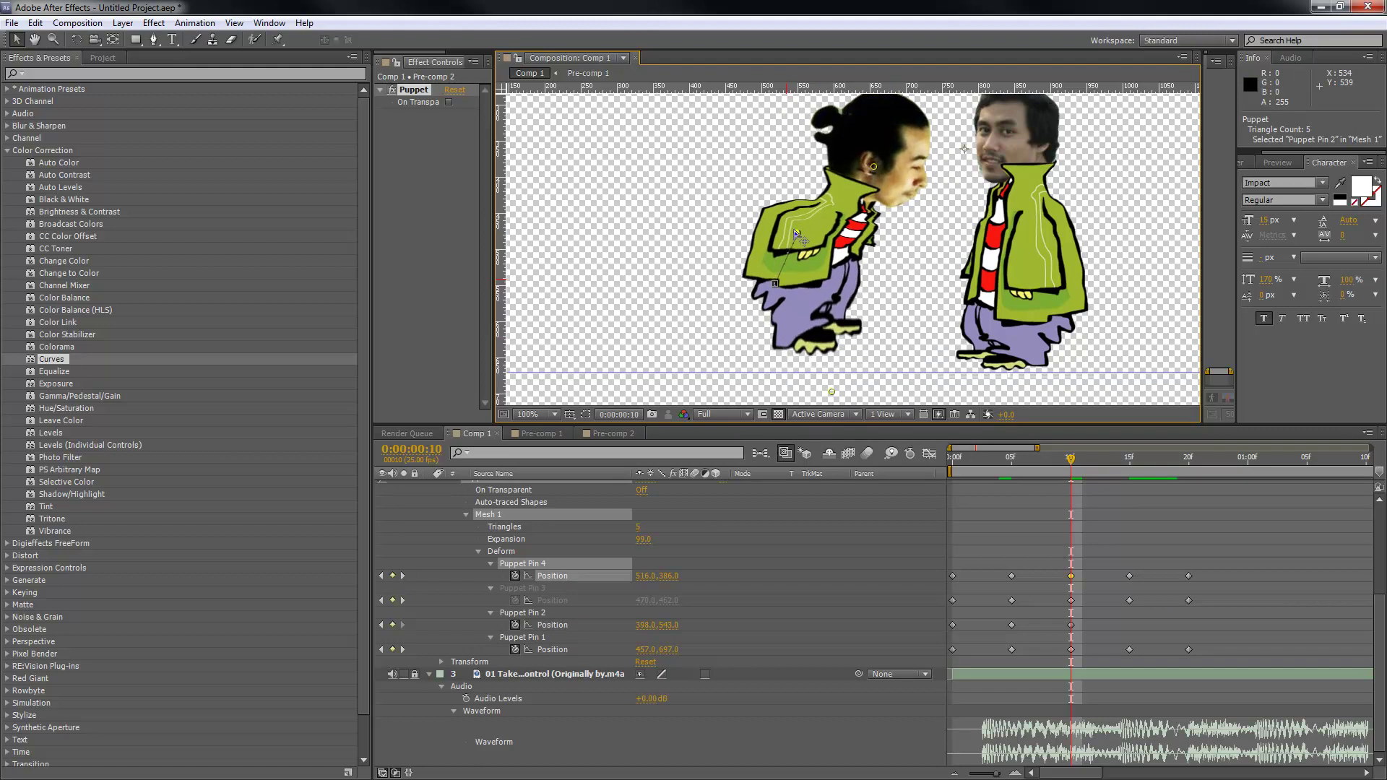
drag(795, 268, 795, 251)
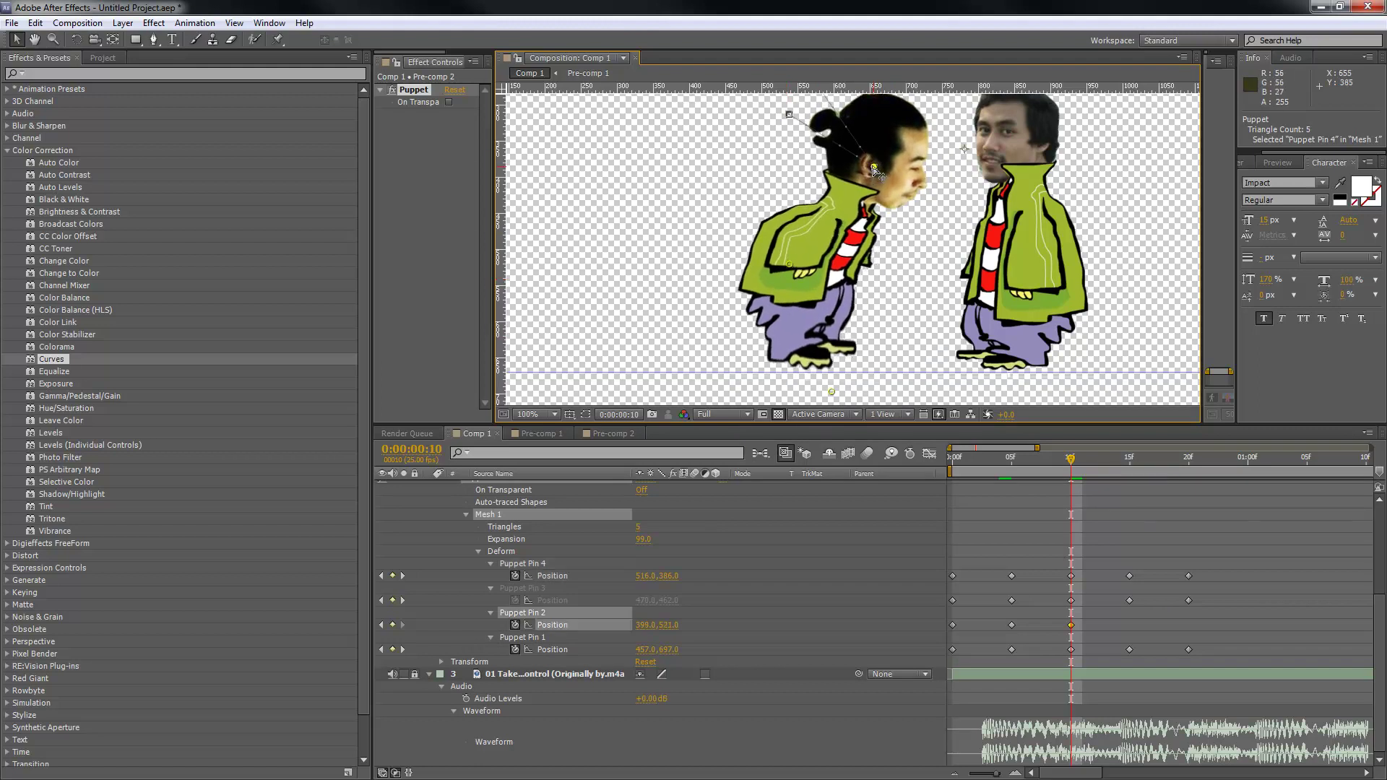
drag(873, 169, 893, 191)
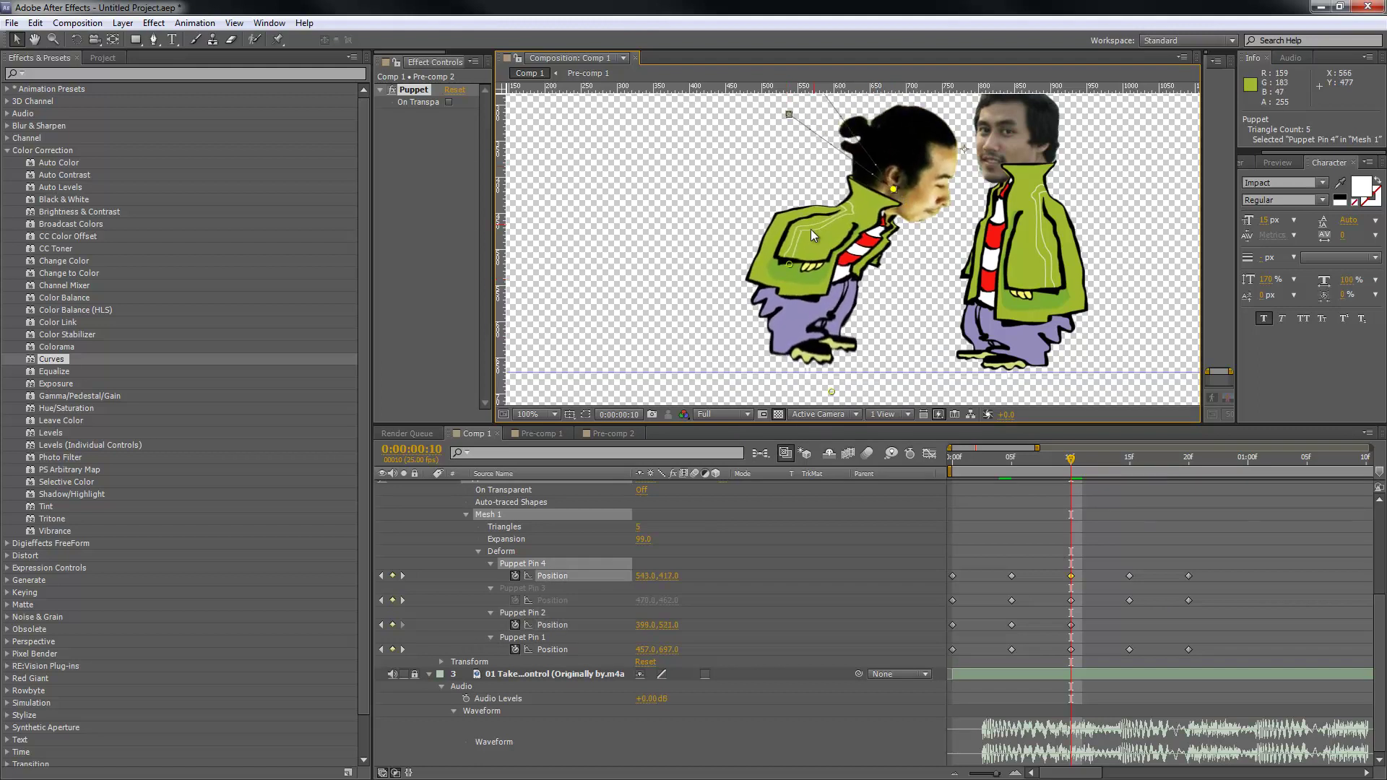
drag(789, 265, 794, 277)
Step: At 0:00:00:20, move Pre-comp 2's waist and head pins up and backward, and lower the foot pin
drag(1056, 460, 1184, 498)
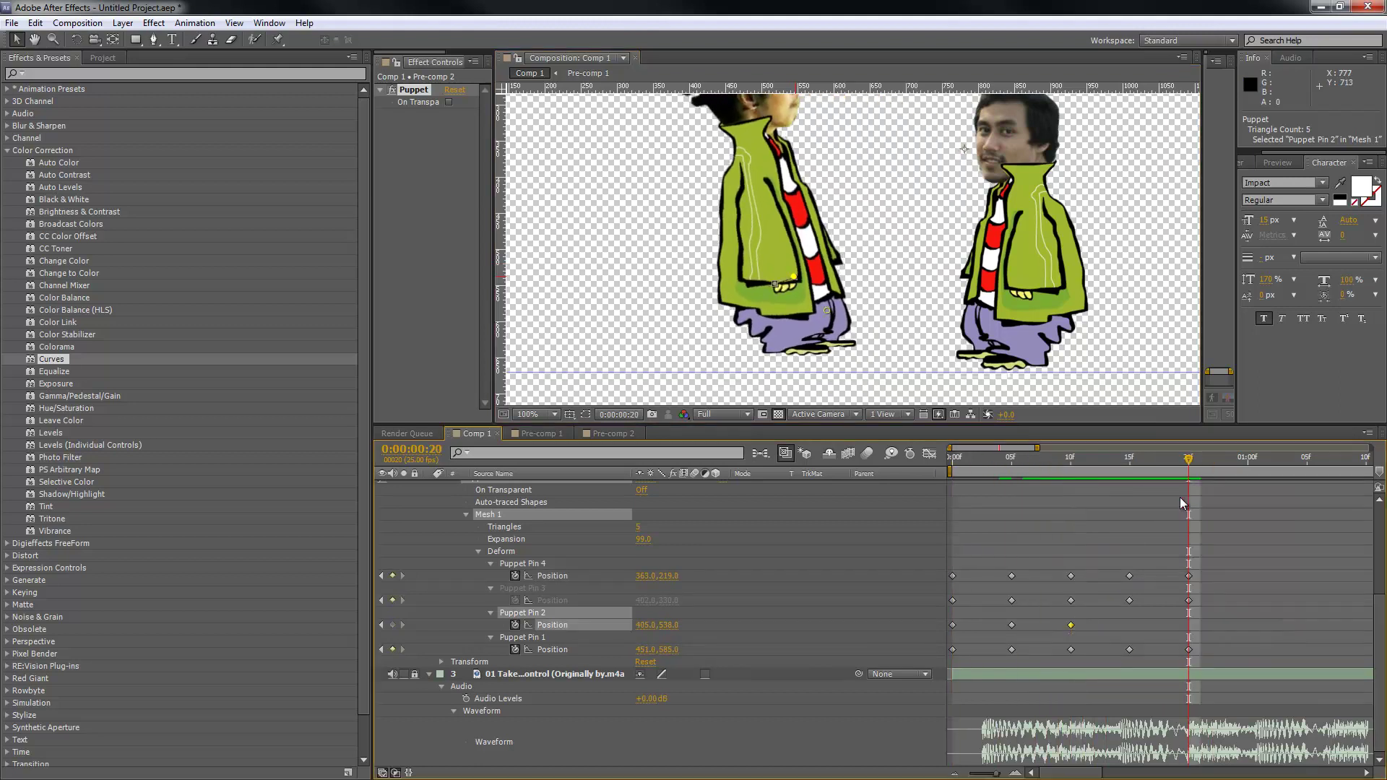
drag(827, 289, 775, 218)
key(space)
drag(779, 149, 786, 205)
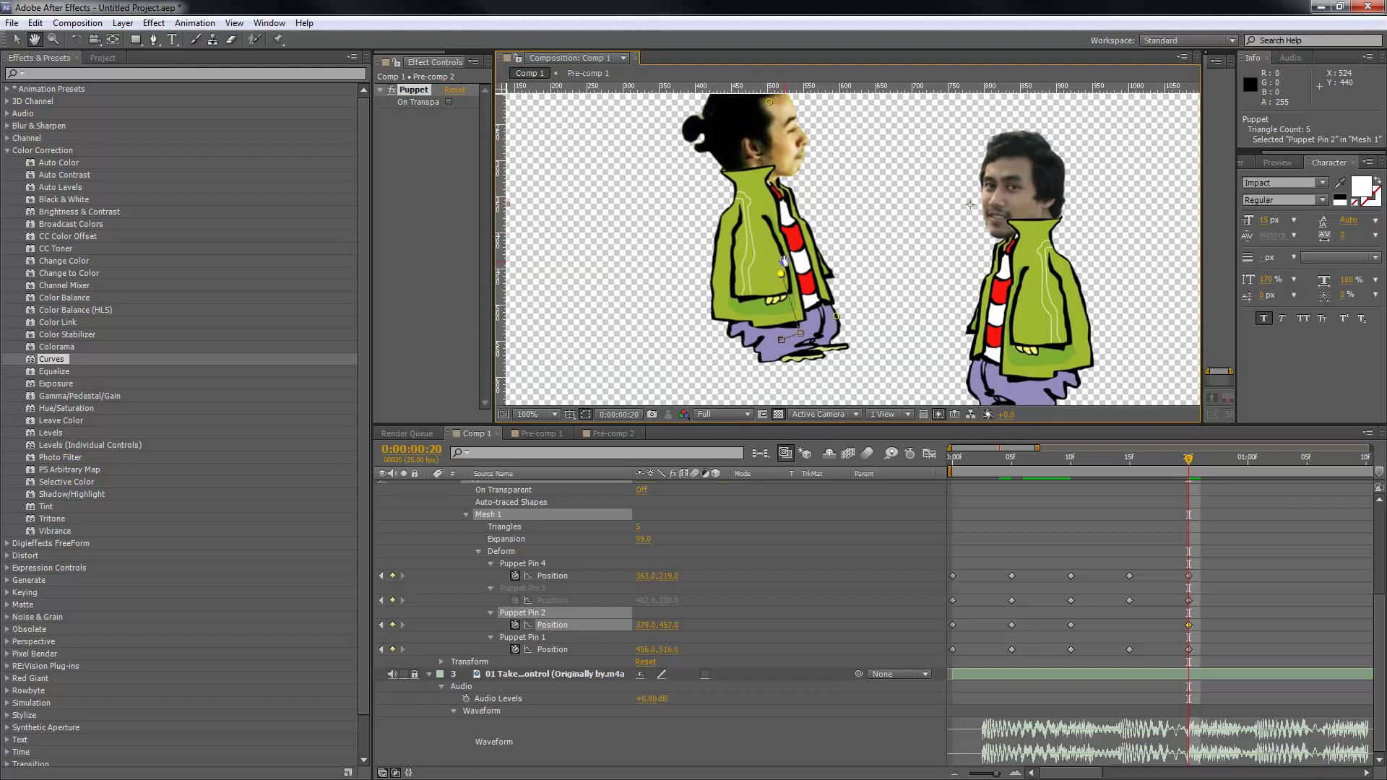
drag(769, 104, 764, 95)
drag(781, 273, 775, 240)
drag(839, 319, 862, 409)
drag(1140, 460, 1191, 468)
drag(886, 318, 874, 282)
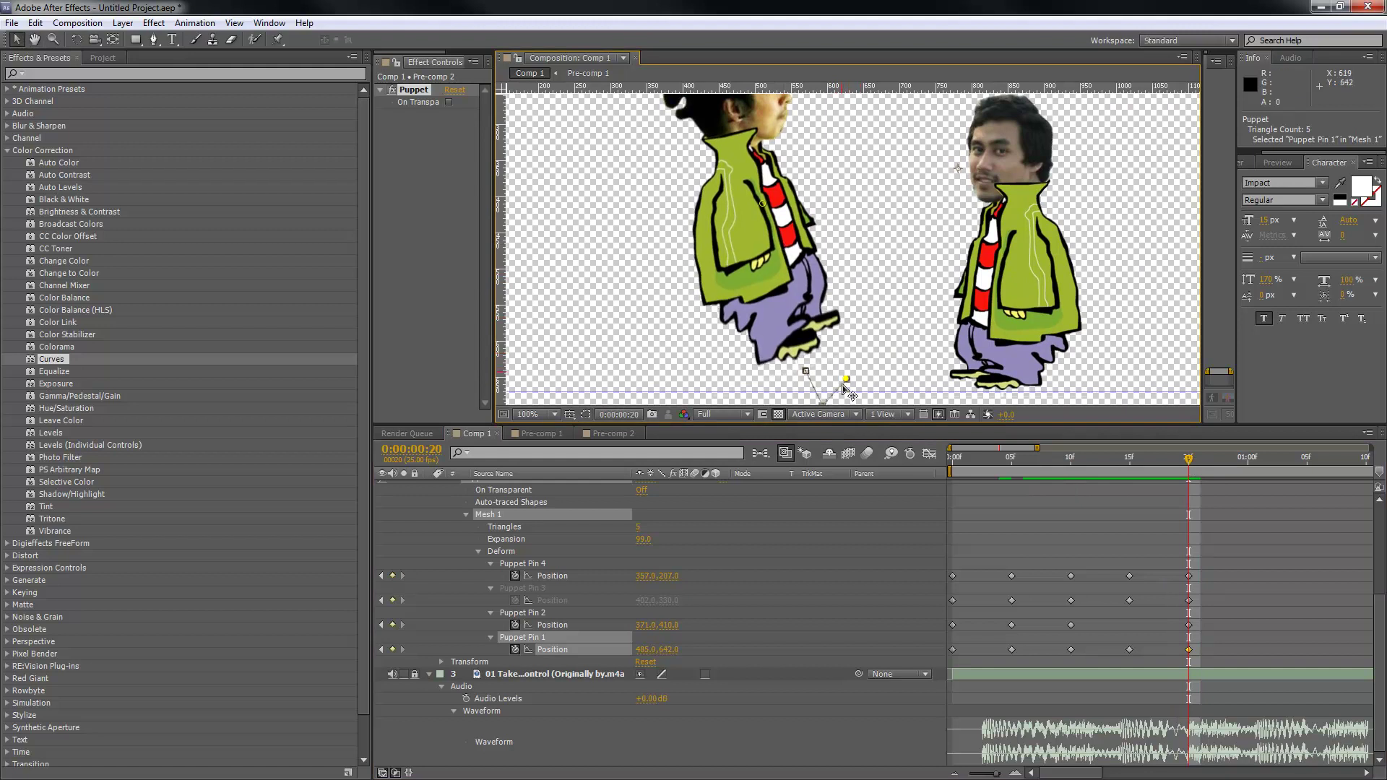
Step: At 0:00:00:20, shift Pre-comp 2's waist and head pins forward and down, and lower the foot pin slightly
drag(762, 207, 807, 244)
drag(782, 137, 773, 204)
drag(743, 124, 834, 179)
drag(835, 217, 825, 148)
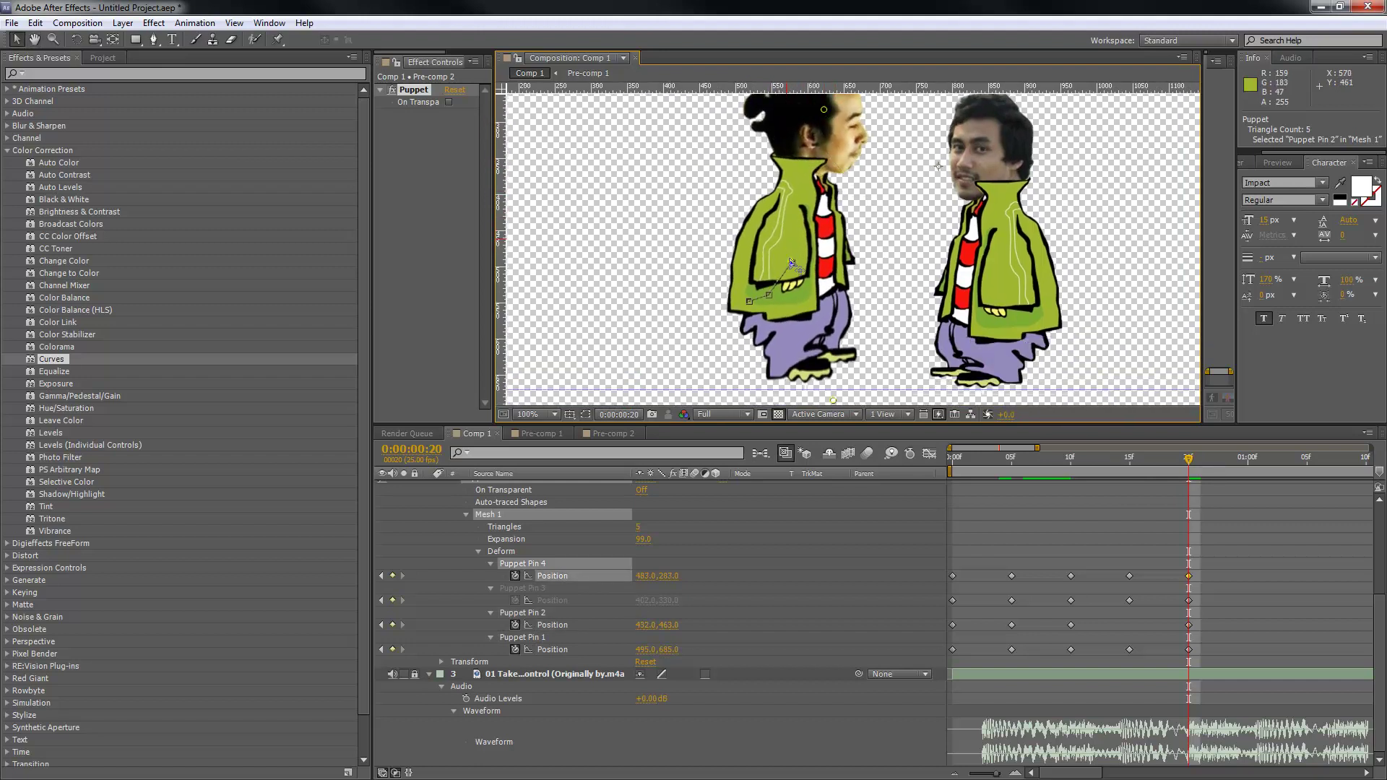
drag(784, 271, 784, 272)
mouse_move(832, 399)
mouse_down()
mouse_move(828, 369)
mouse_move(816, 403)
mouse_up()
scroll(827, 289, up, 3)
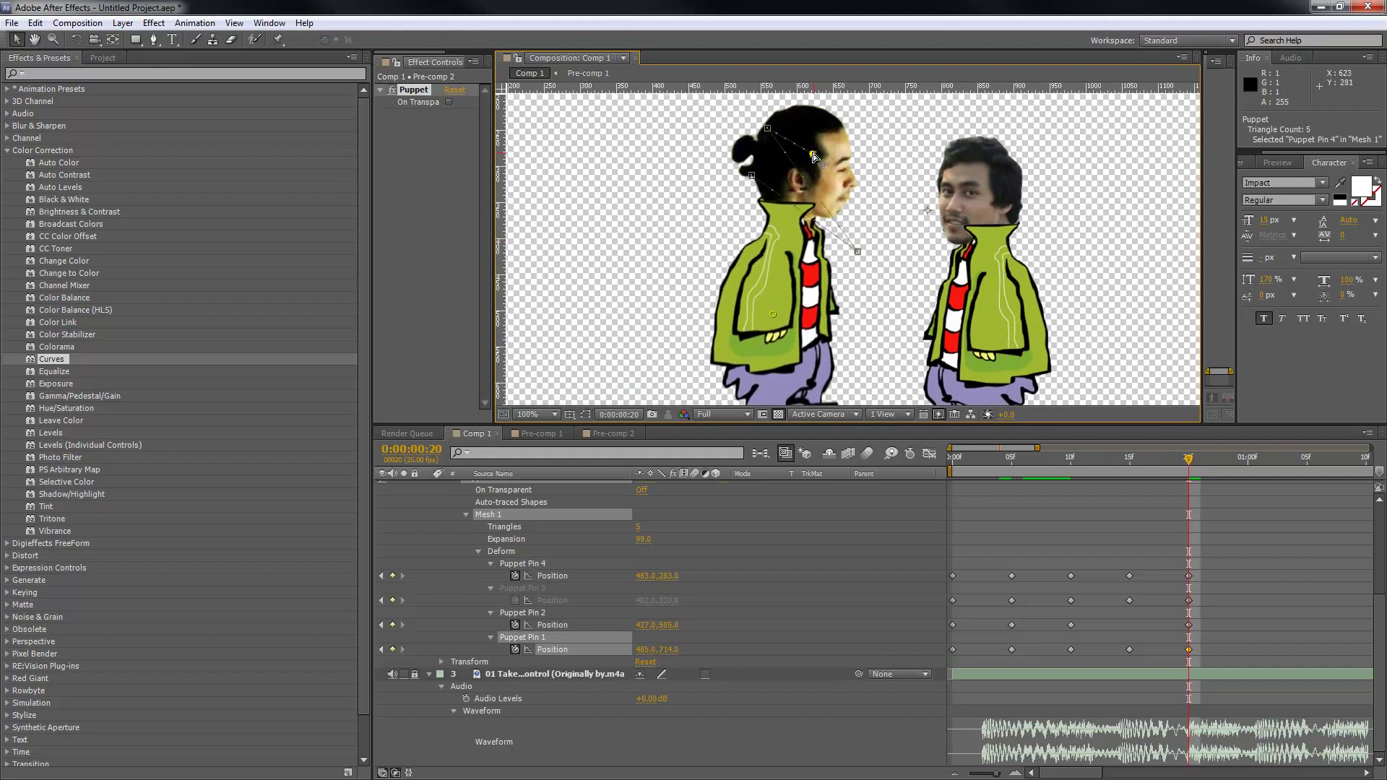
Step: Crouch Pre-comp 2 at 0:00:00:20 by lowering the head pin further, raising the foot pin and nudging the waist pin
drag(815, 240, 811, 178)
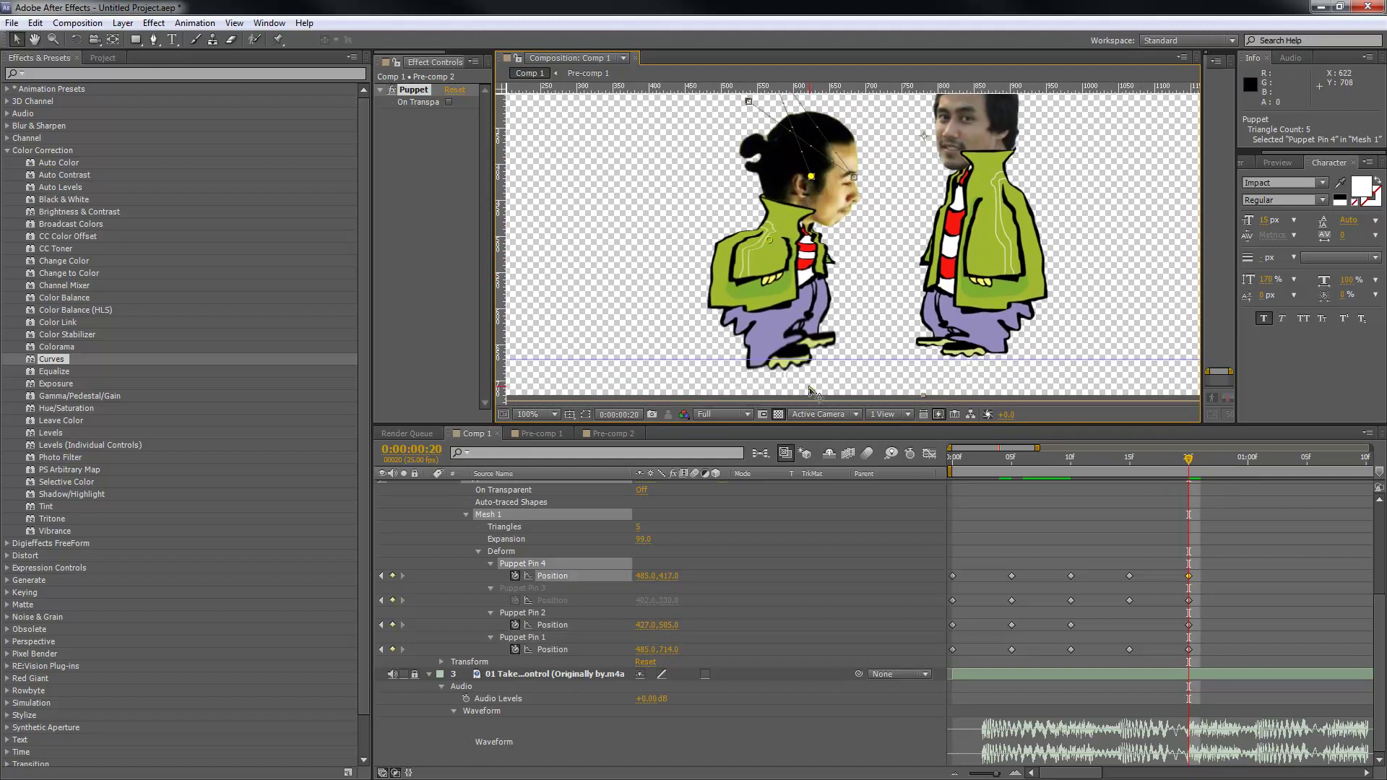
drag(806, 373, 803, 365)
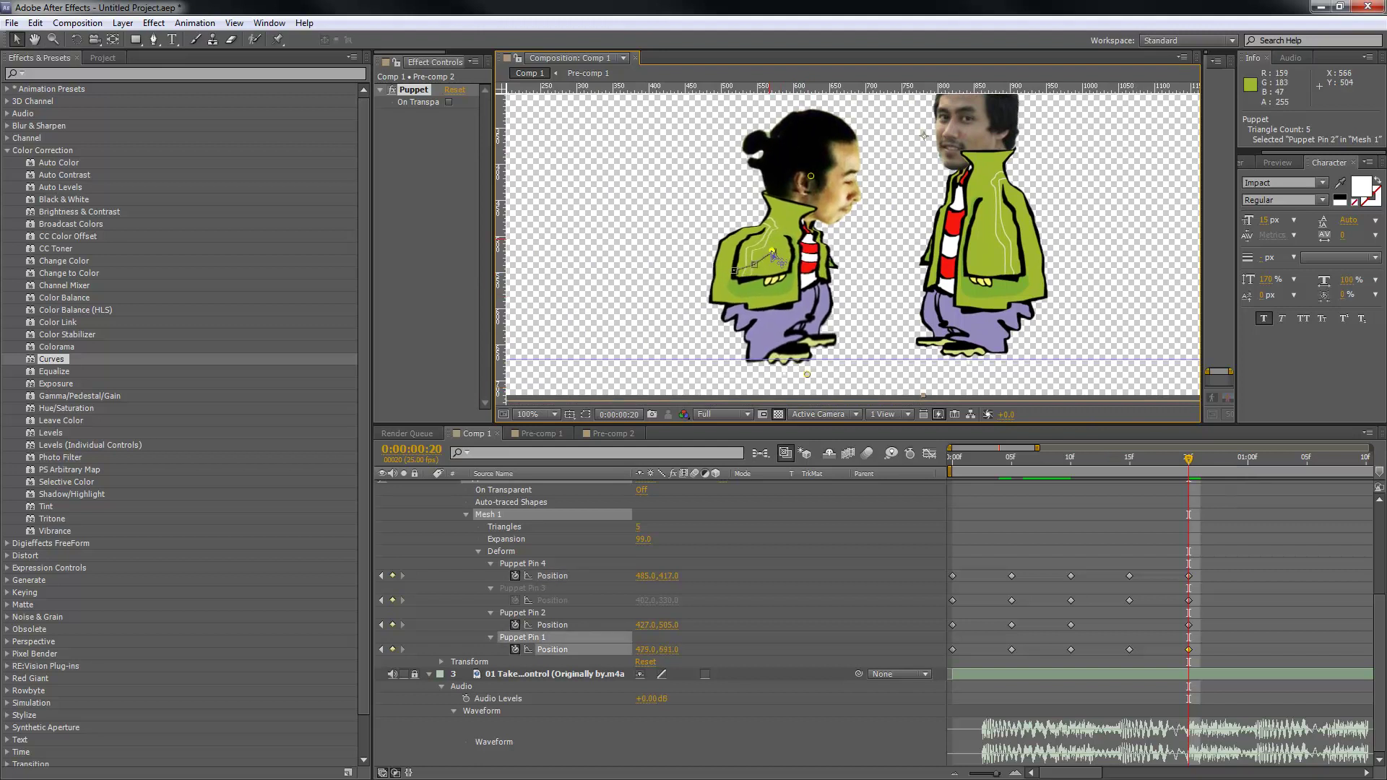
drag(771, 249, 775, 257)
drag(815, 180, 827, 200)
Step: Move Pre-comp 2's pin keyframes from 0:00:00:10 onward about two frames earlier
scroll(838, 231, up, 2)
drag(1154, 449, 1068, 450)
drag(1053, 558, 1070, 655)
drag(1054, 553, 1166, 650)
Step: Fit the whole timeline in view, end the work area at 0:00:00:18 and preview the movement from the start
drag(1069, 458, 951, 470)
click(953, 773)
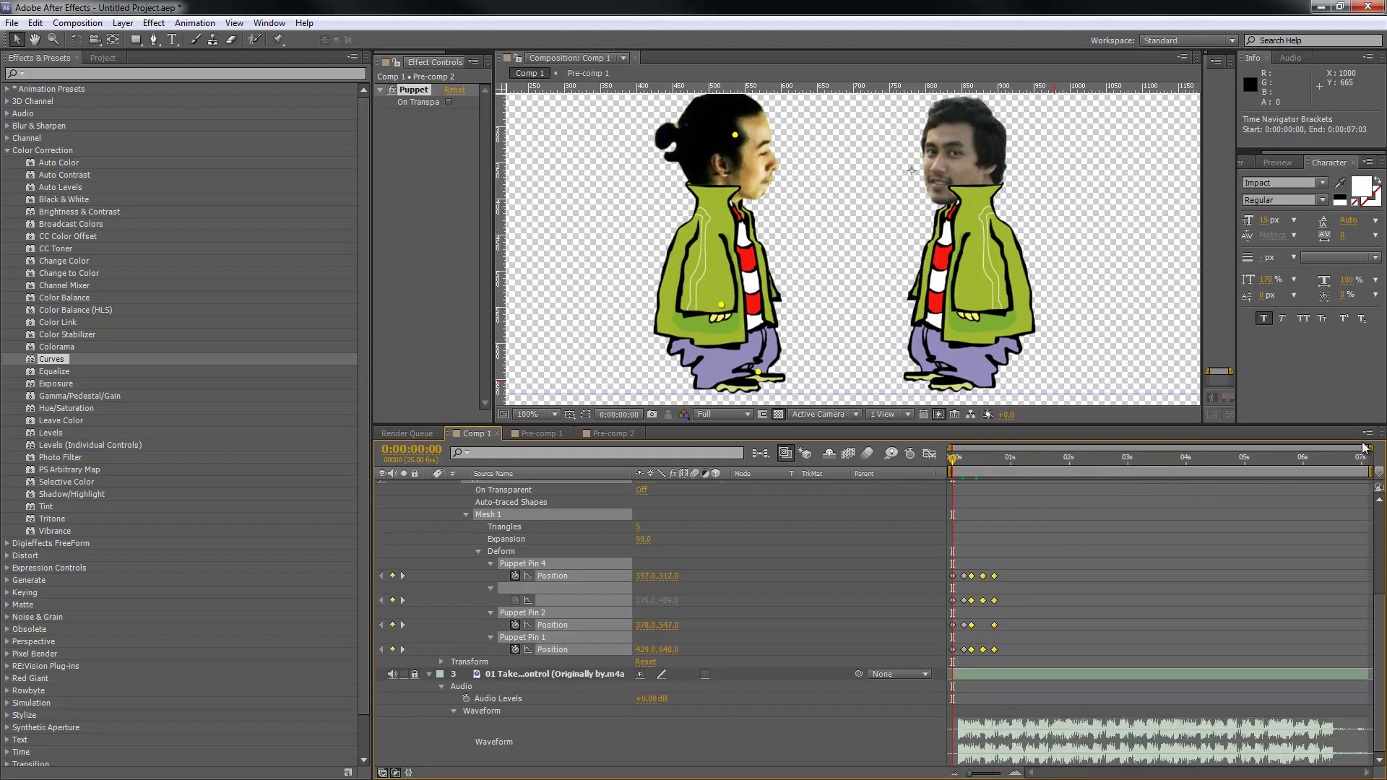
drag(1371, 471, 1001, 471)
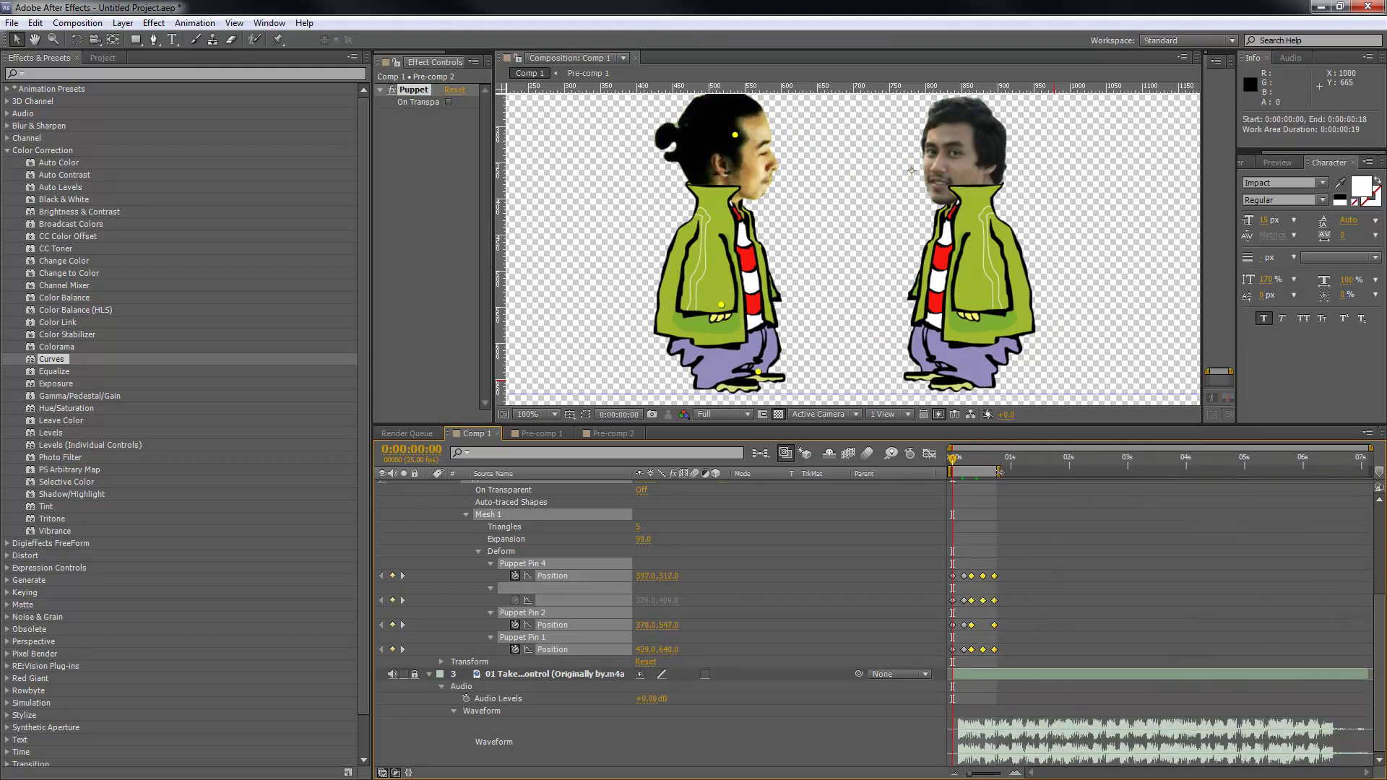
key(KP_0)
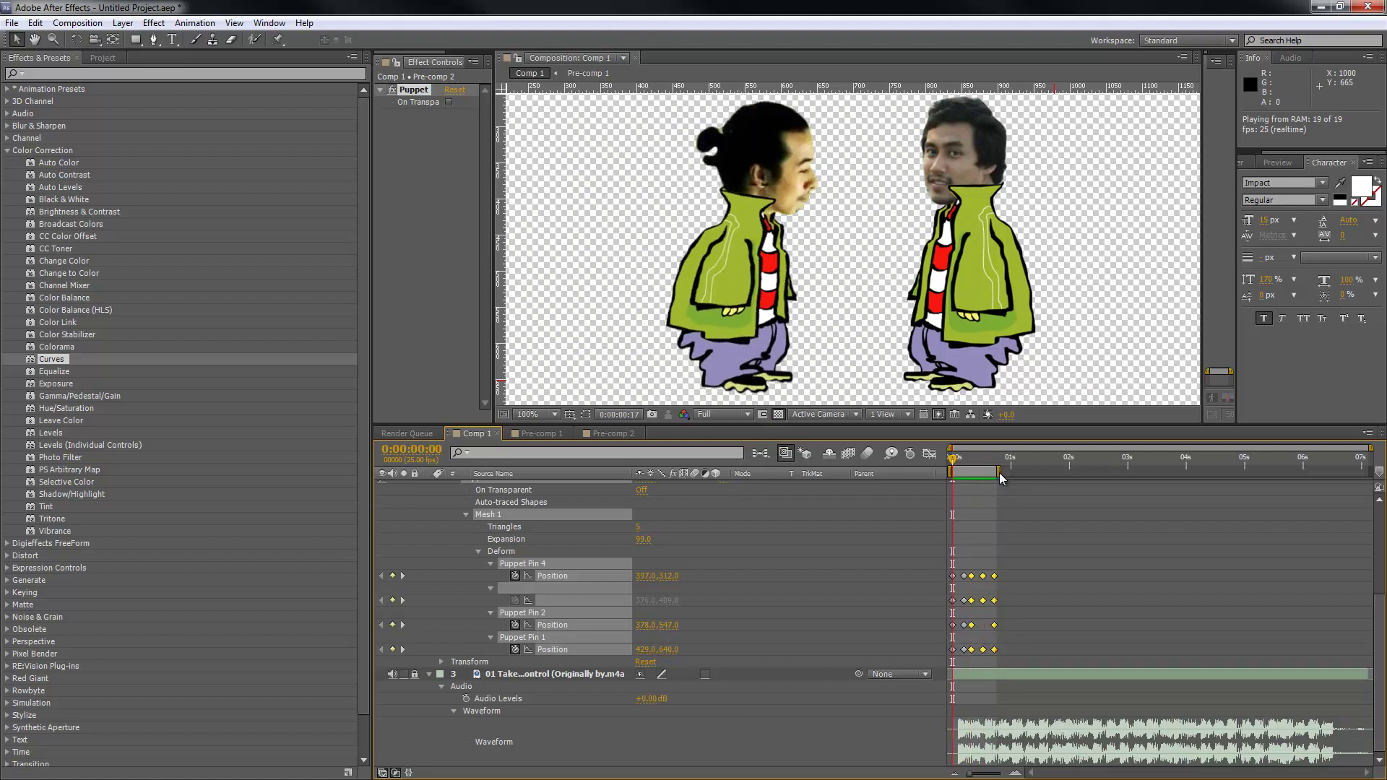
key(space)
Step: Enable motion blur for Pre-comp 2 and the composition, and preview about the first second
drag(997, 471, 1295, 471)
scroll(733, 535, up, 4)
click(695, 602)
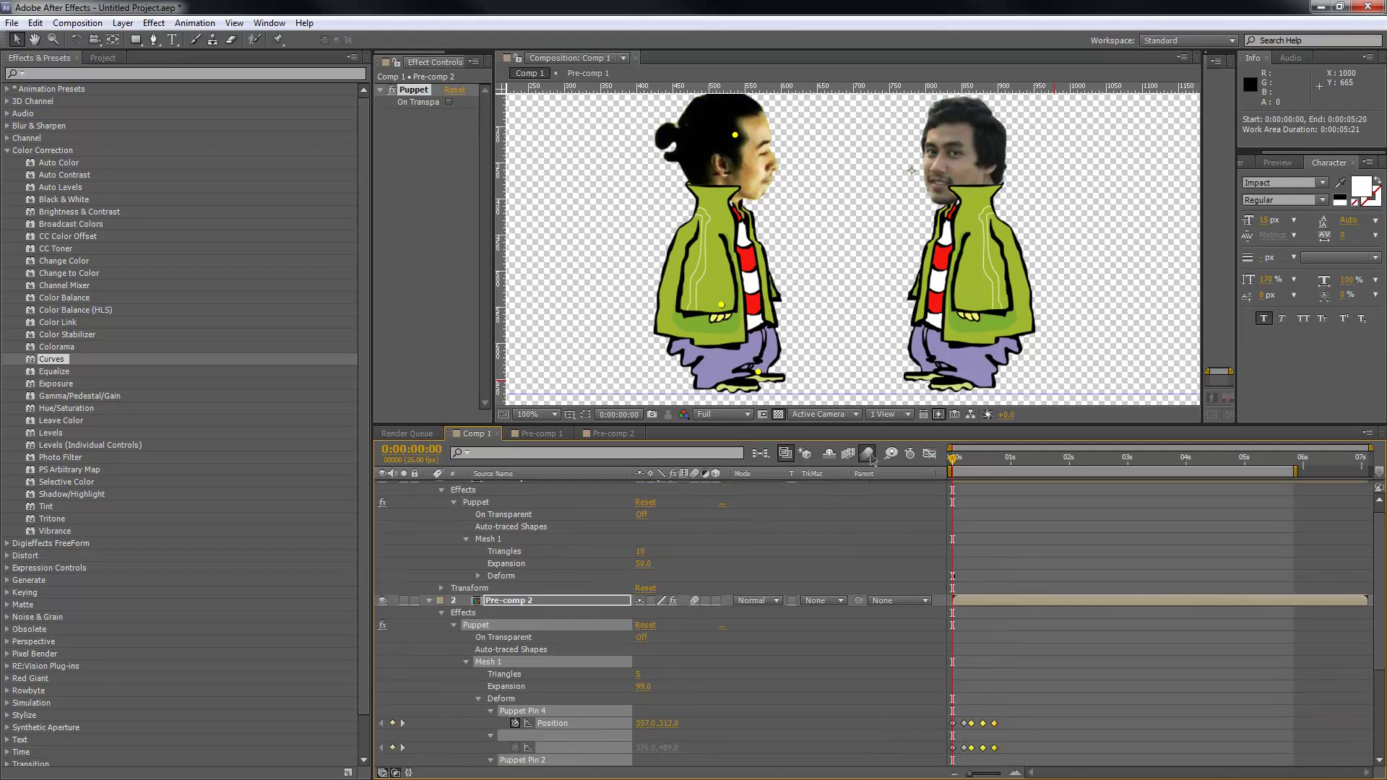
scroll(994, 624, down, 2)
drag(1295, 471, 1011, 478)
key(KP_0)
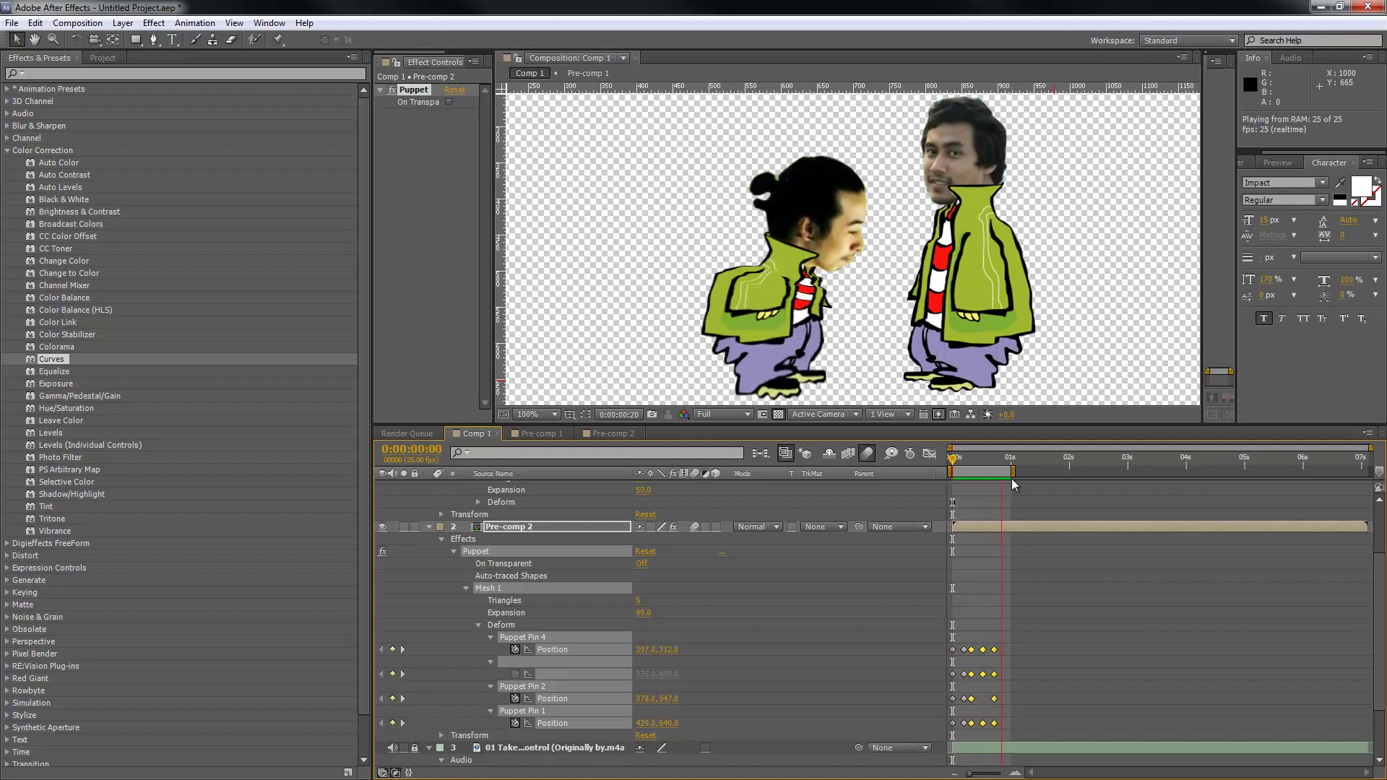
key(space)
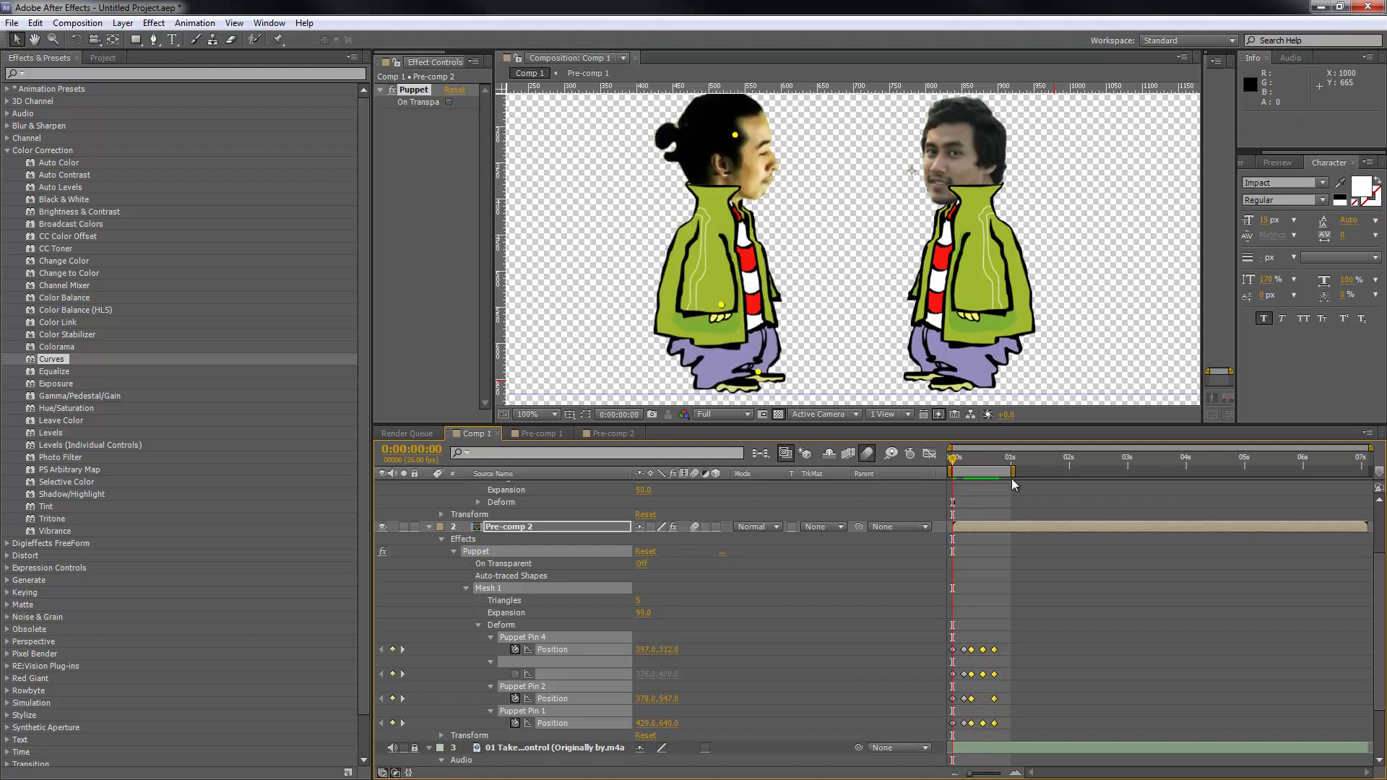
Step: Extend the work area to the full composition and paste a copy of Pre-comp 2's pin keyframes just after the last one
drag(1011, 478, 1370, 471)
drag(1066, 624, 947, 727)
key(ctrl+c)
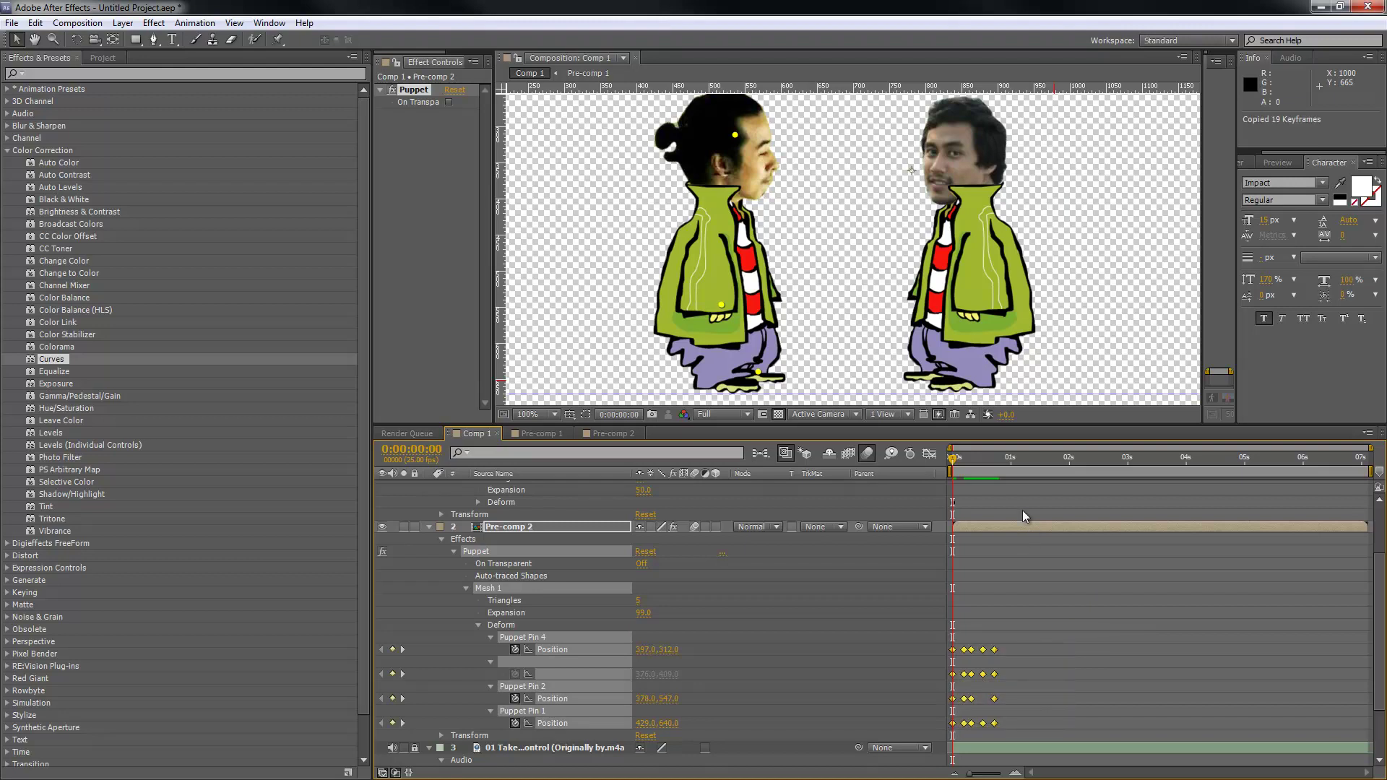
click(998, 462)
key(ctrl+v)
Step: Copy both sets of Pre-comp 2's pin keyframes and paste them at 0:00:01:17
drag(1090, 629, 942, 724)
key(ctrl+c)
drag(1045, 465, 1054, 469)
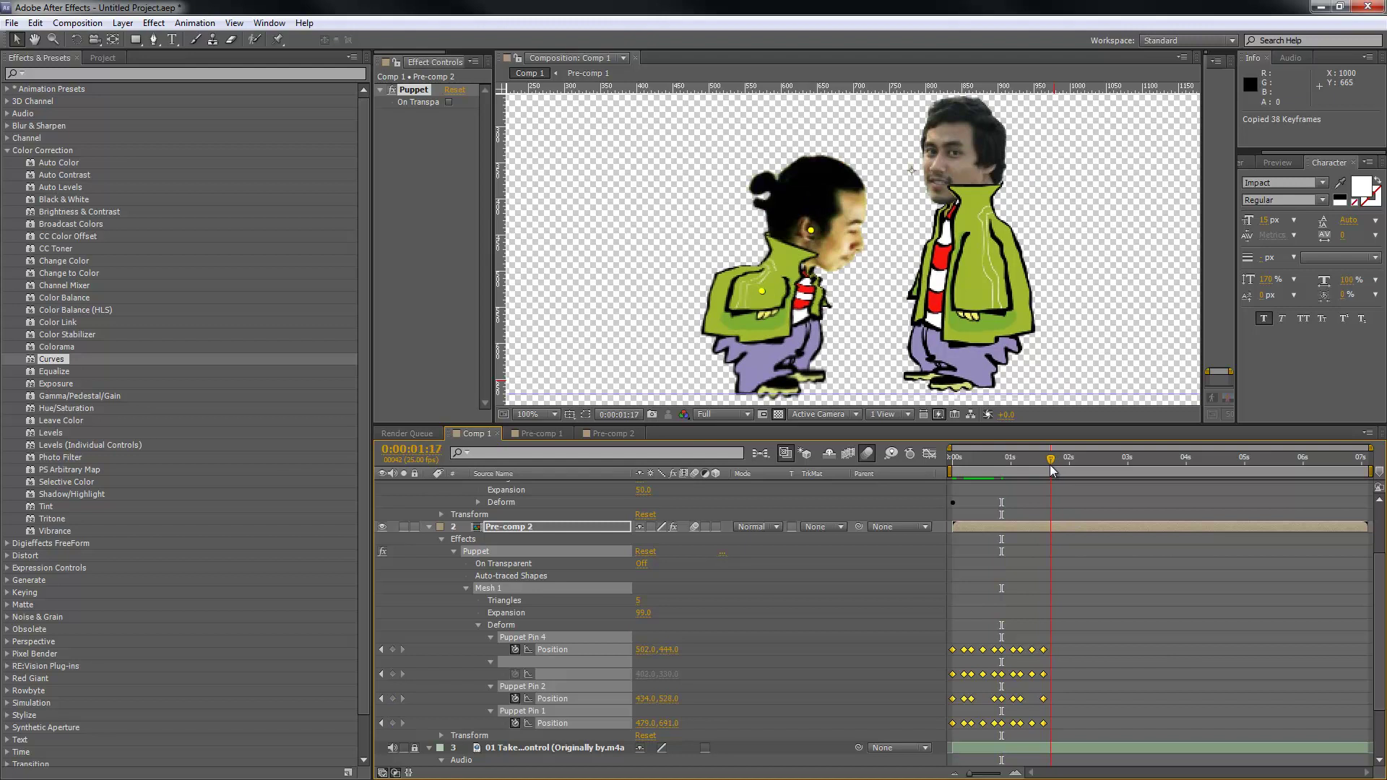
key(ctrl+v)
Step: Copy all of Pre-comp 2's pin keyframes and paste them at 0:00:03:09 and again at 0:00:06:17
drag(1174, 644, 922, 730)
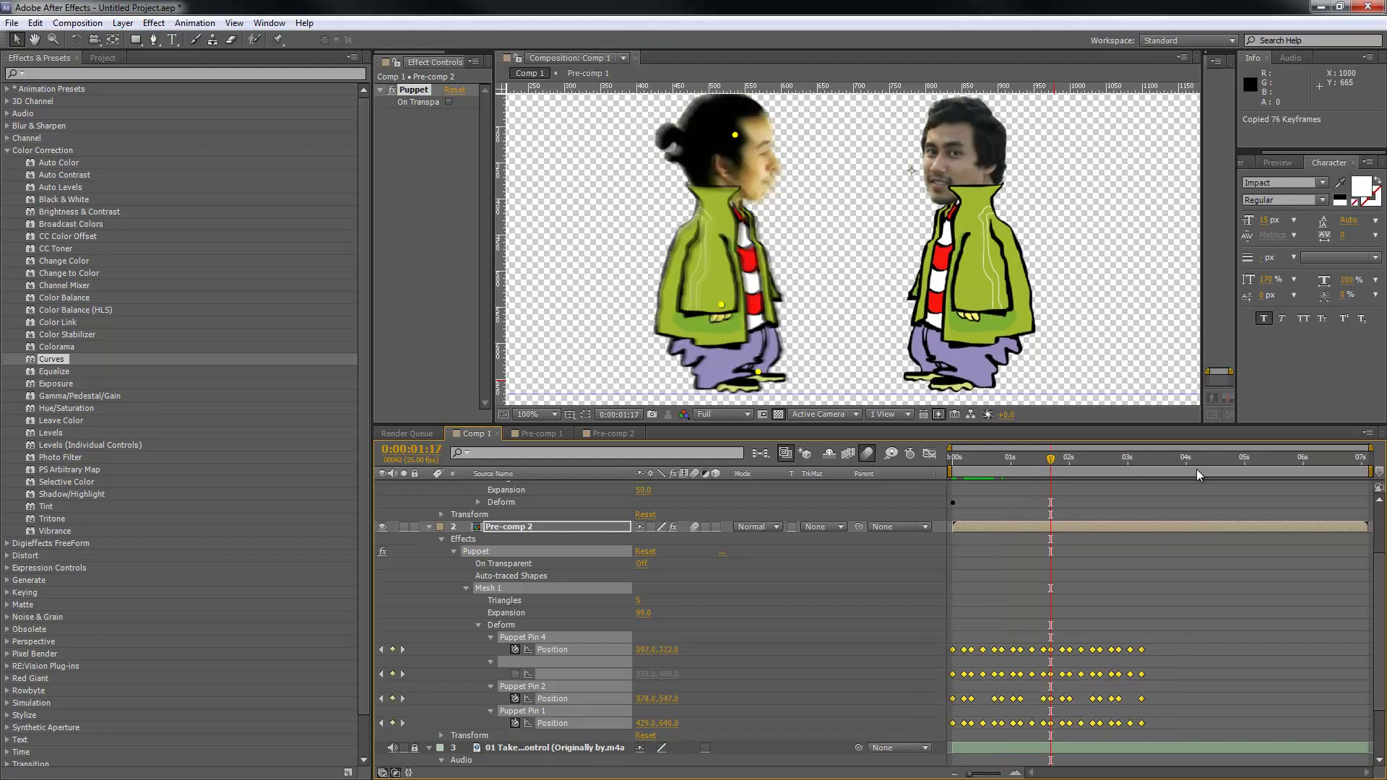
click(1153, 467)
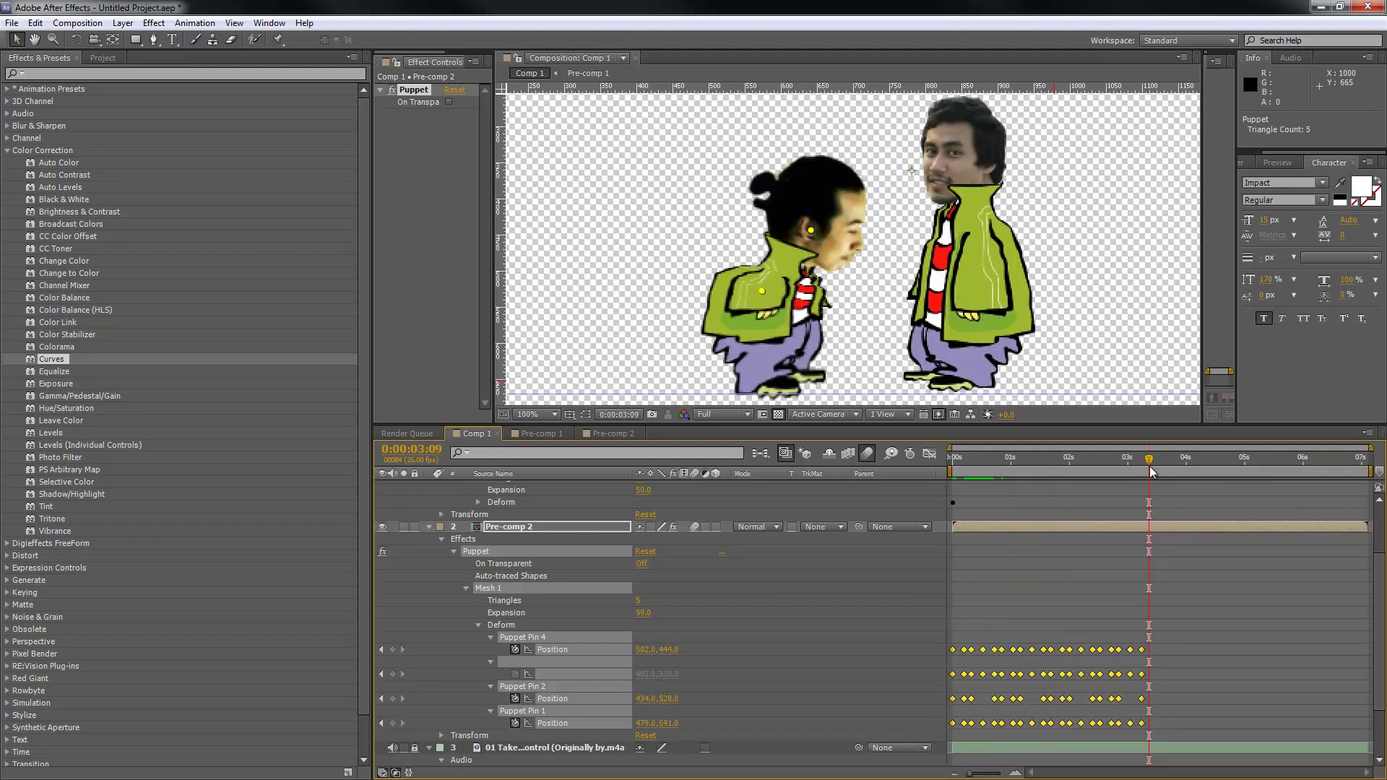
key(ctrl+v)
click(1342, 462)
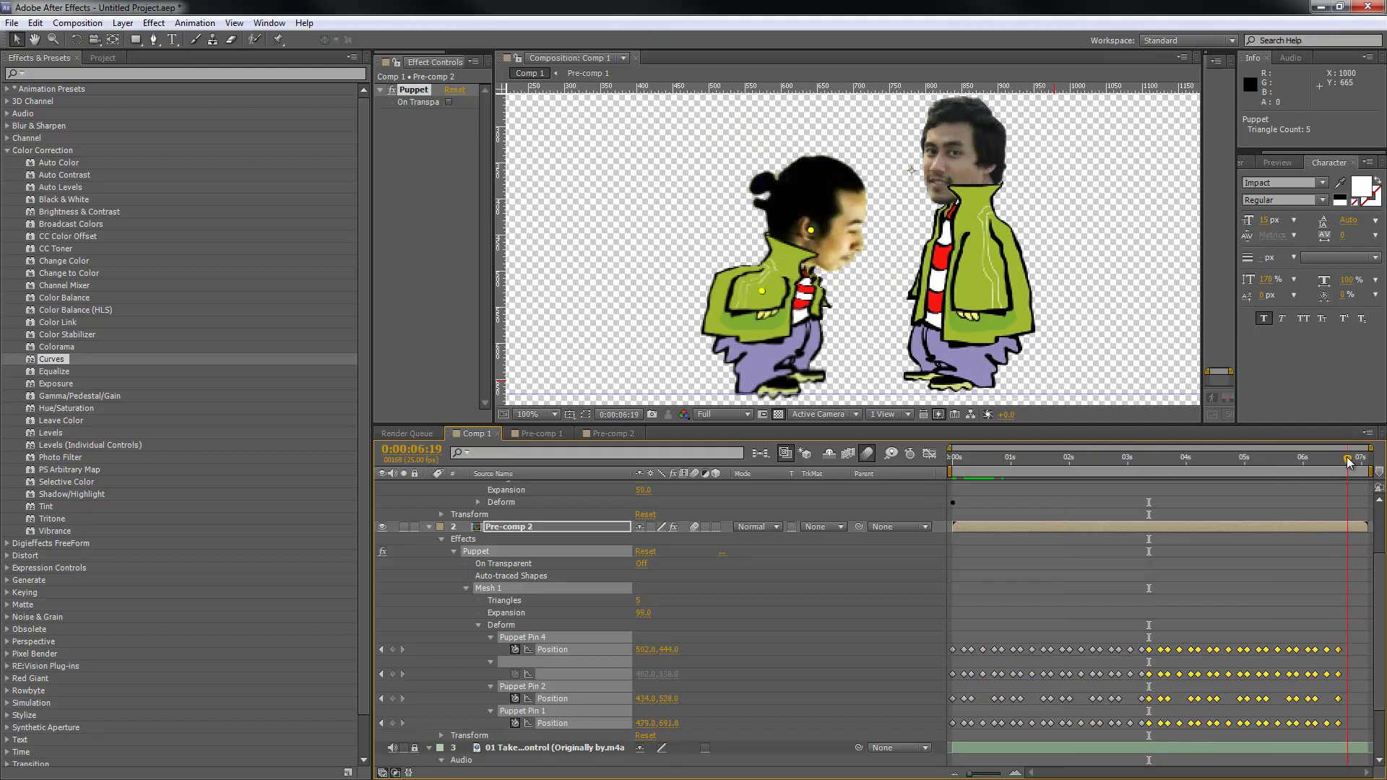
key(ctrl+v)
Step: Preview the full animation with the music from the start of the composition
key(Home)
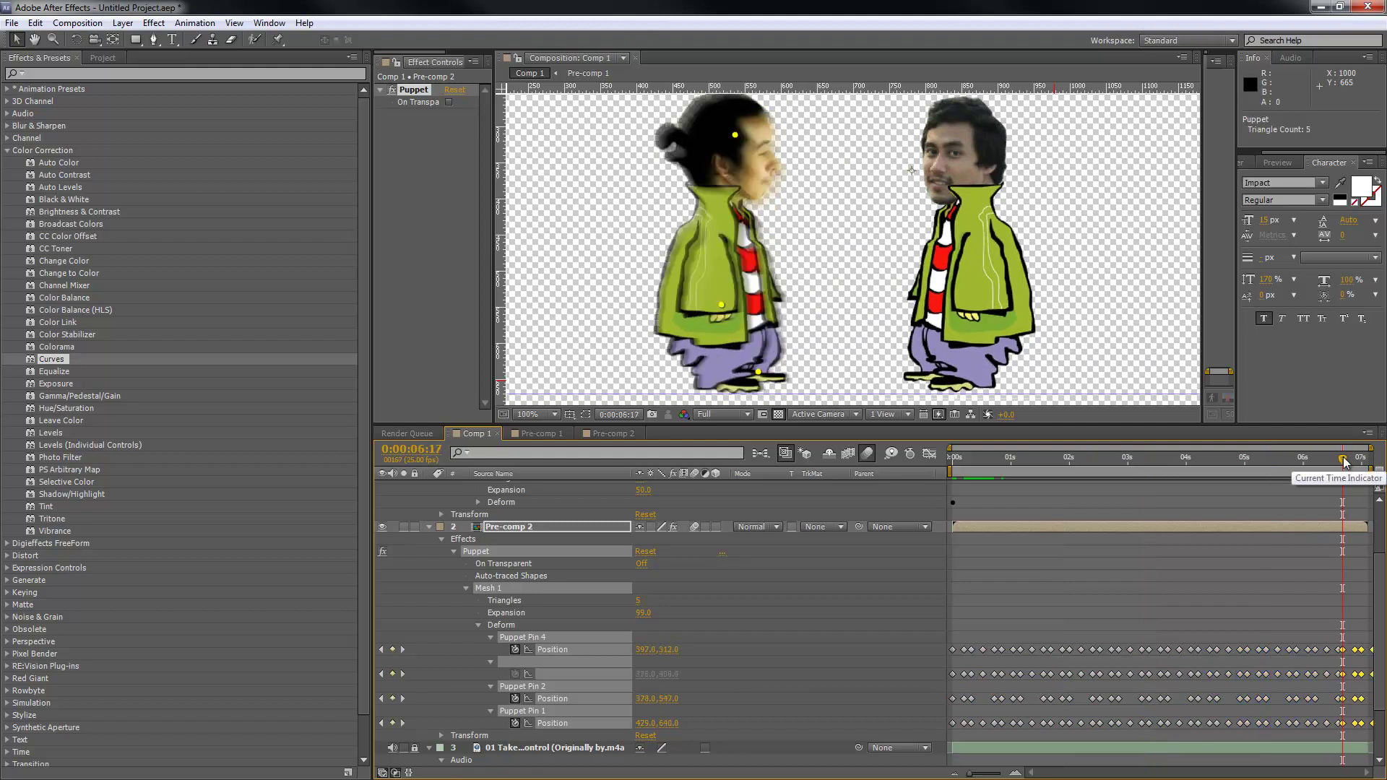
key(KP_0)
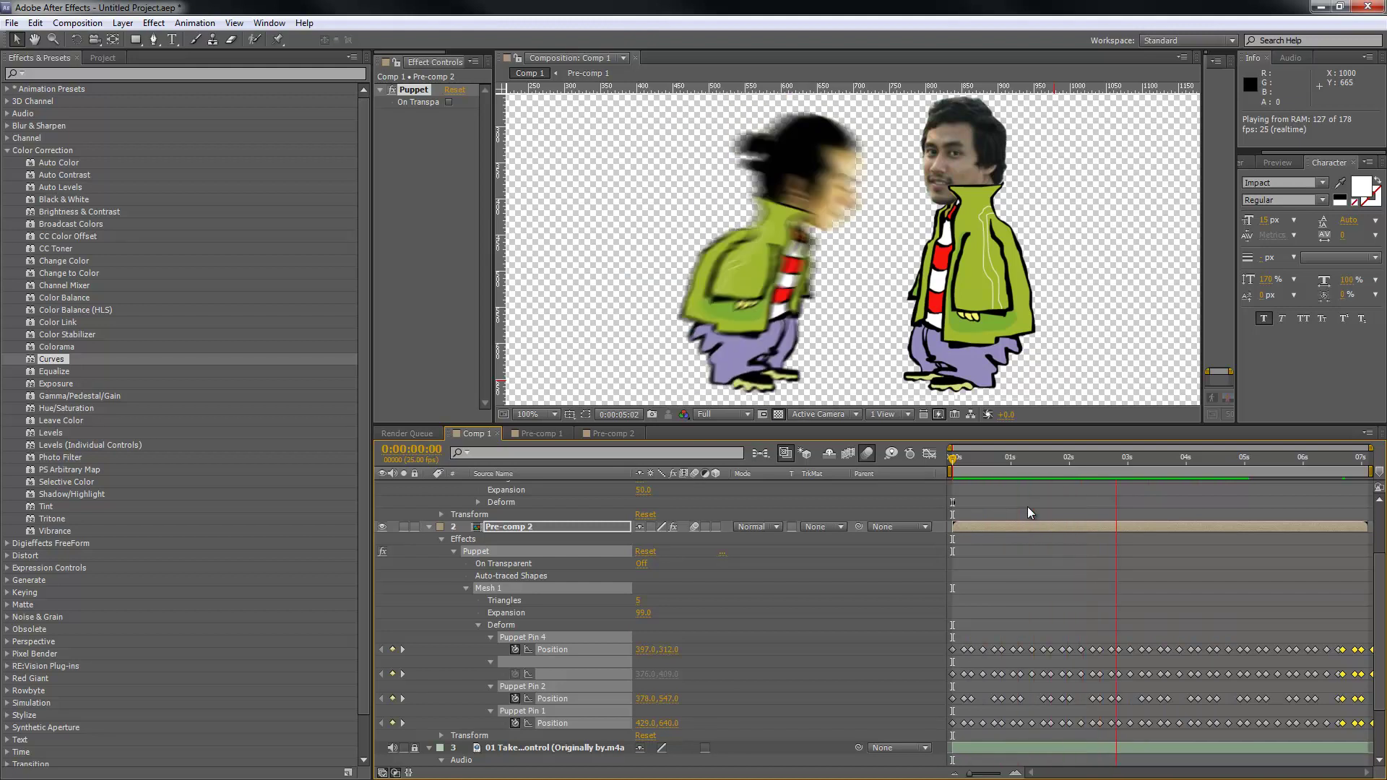
key(space)
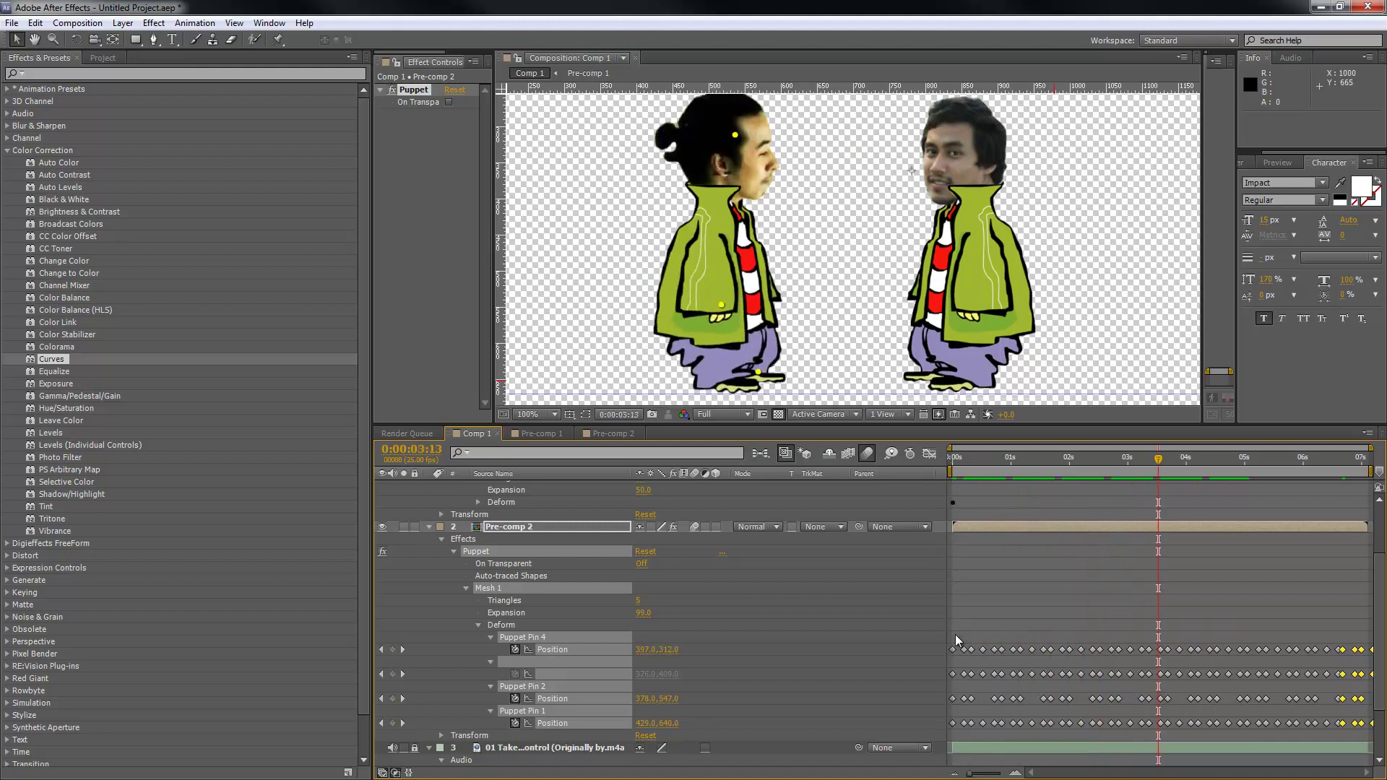
Step: Collapse Pre-comp 2's properties and delete the puppet mesh and Puppet effect from Pre-comp 1
drag(947, 639, 1373, 741)
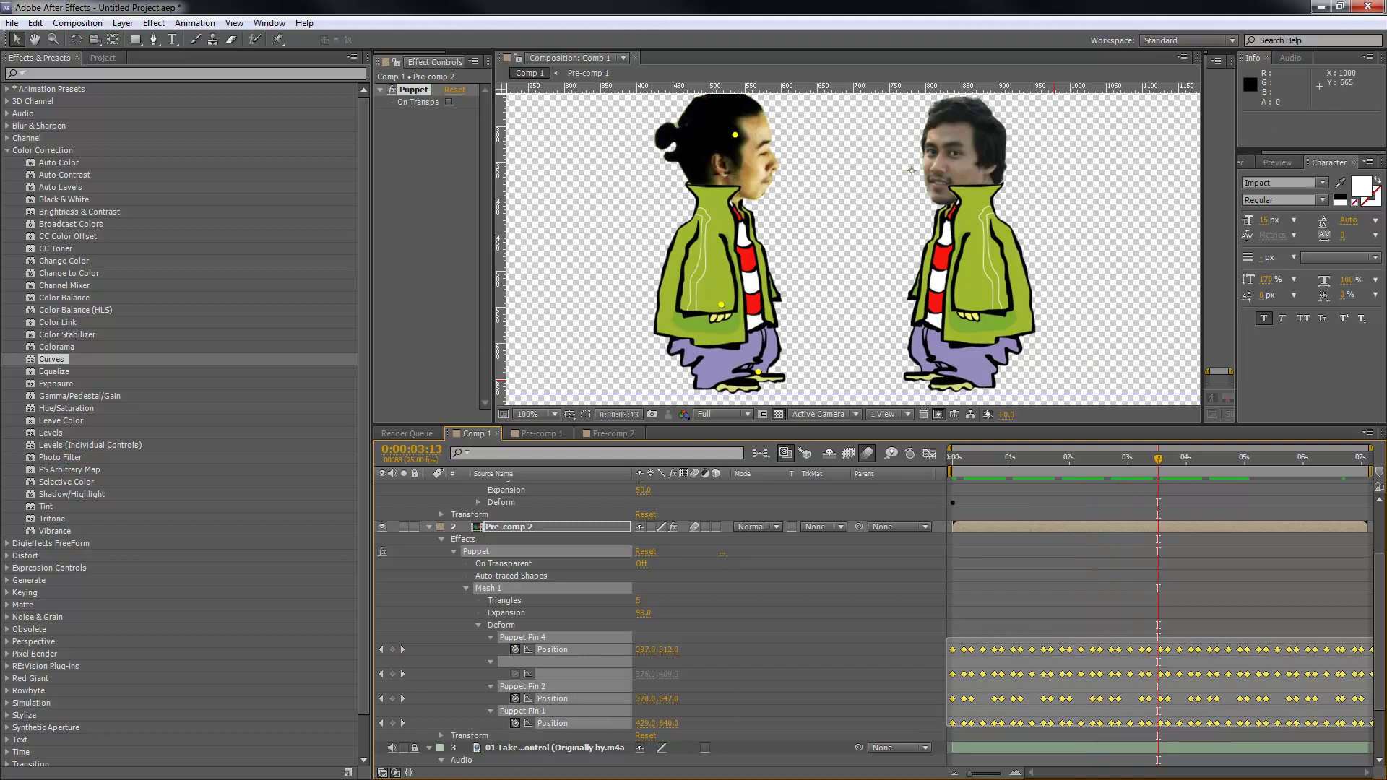
scroll(1186, 612, up, 2)
scroll(1123, 643, down, 1)
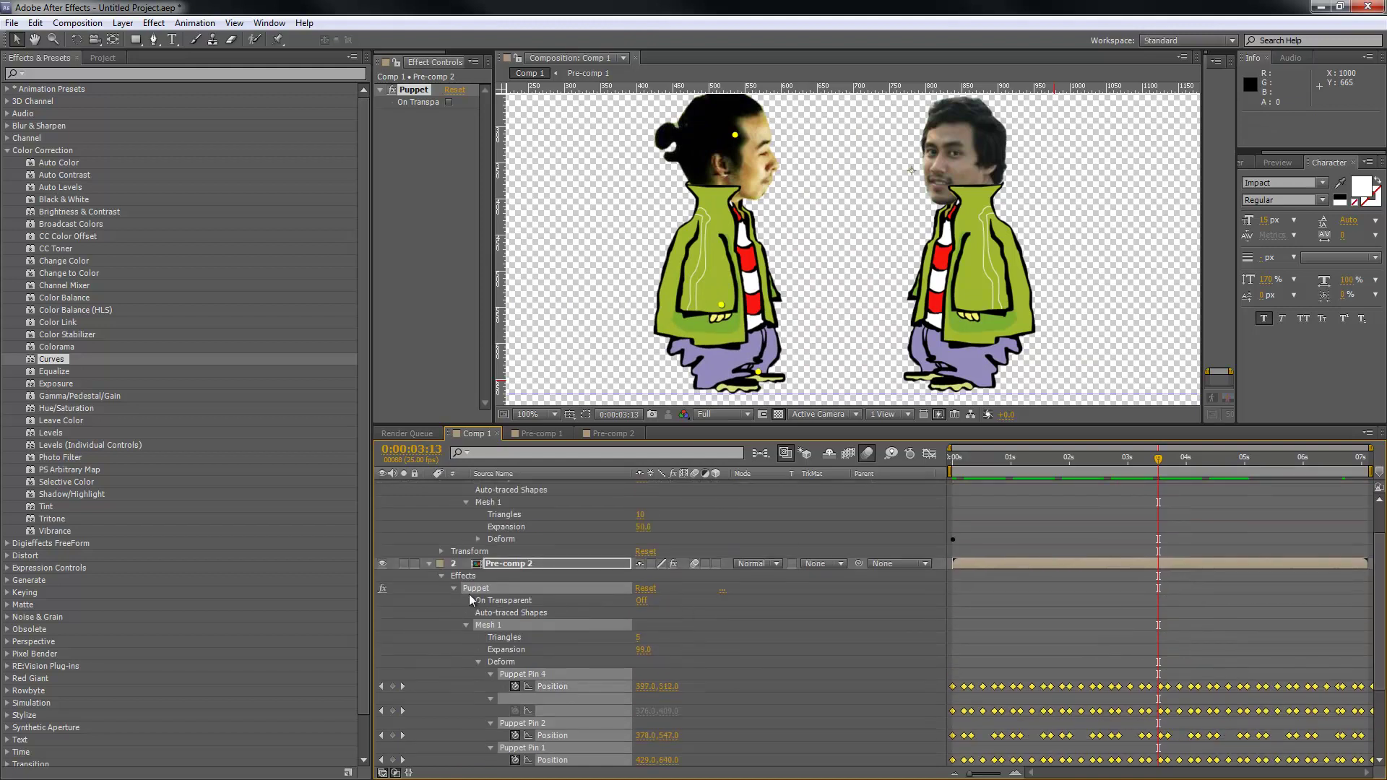
click(428, 564)
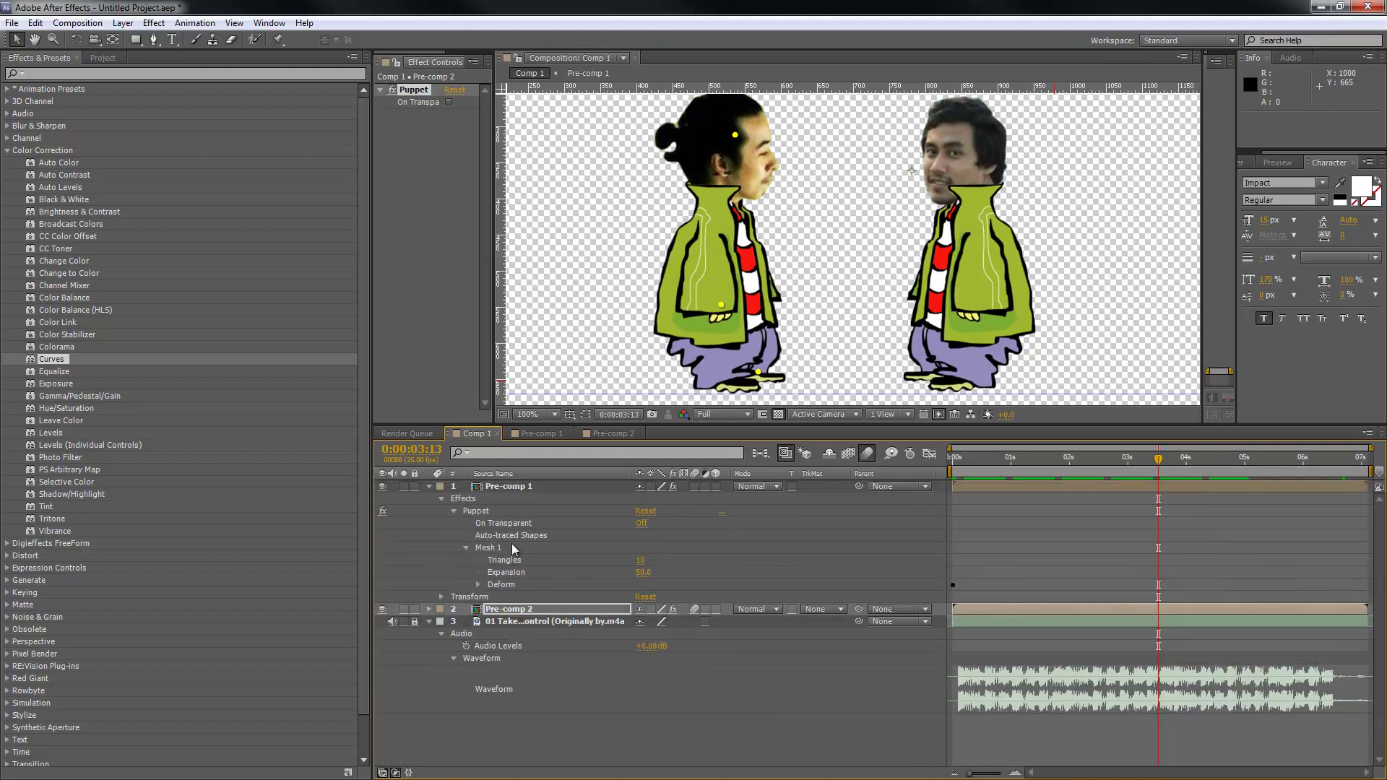
click(485, 547)
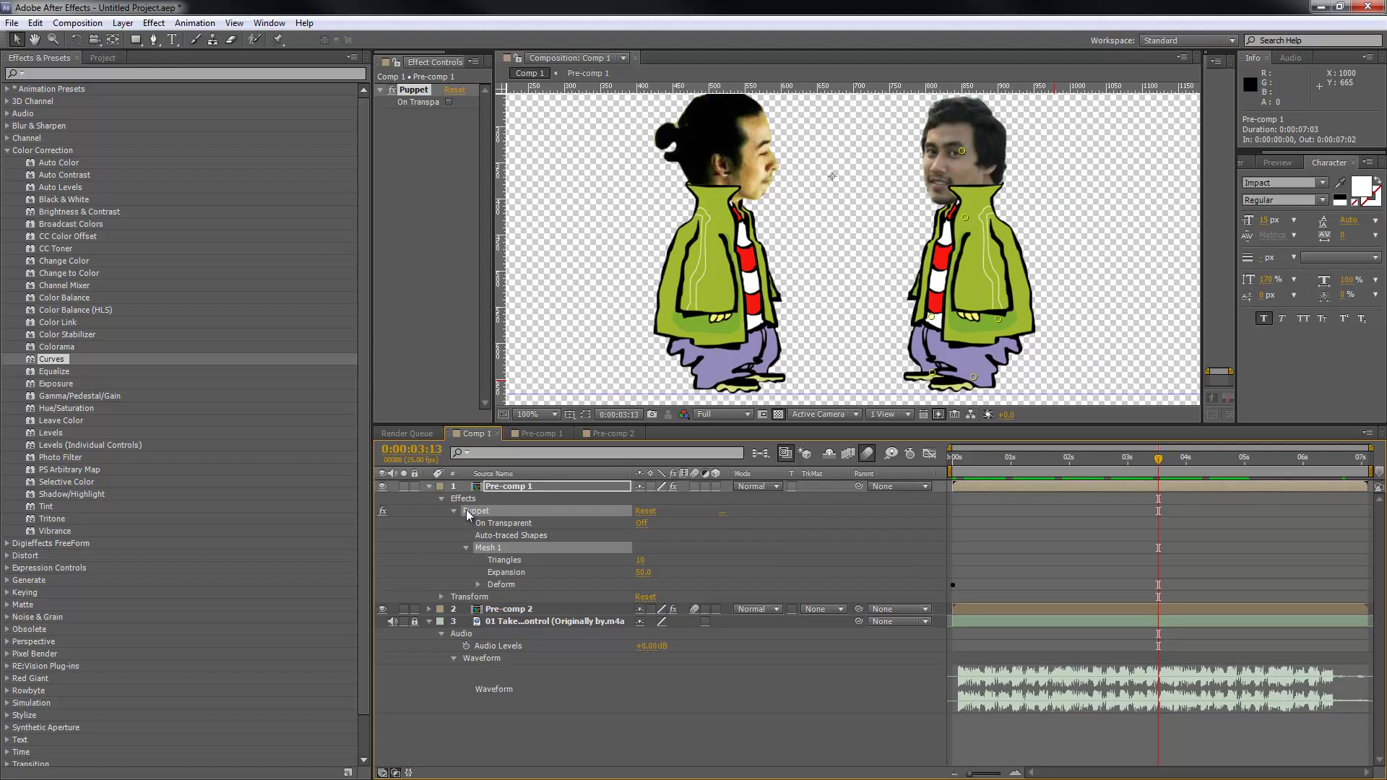
key(Delete)
click(493, 508)
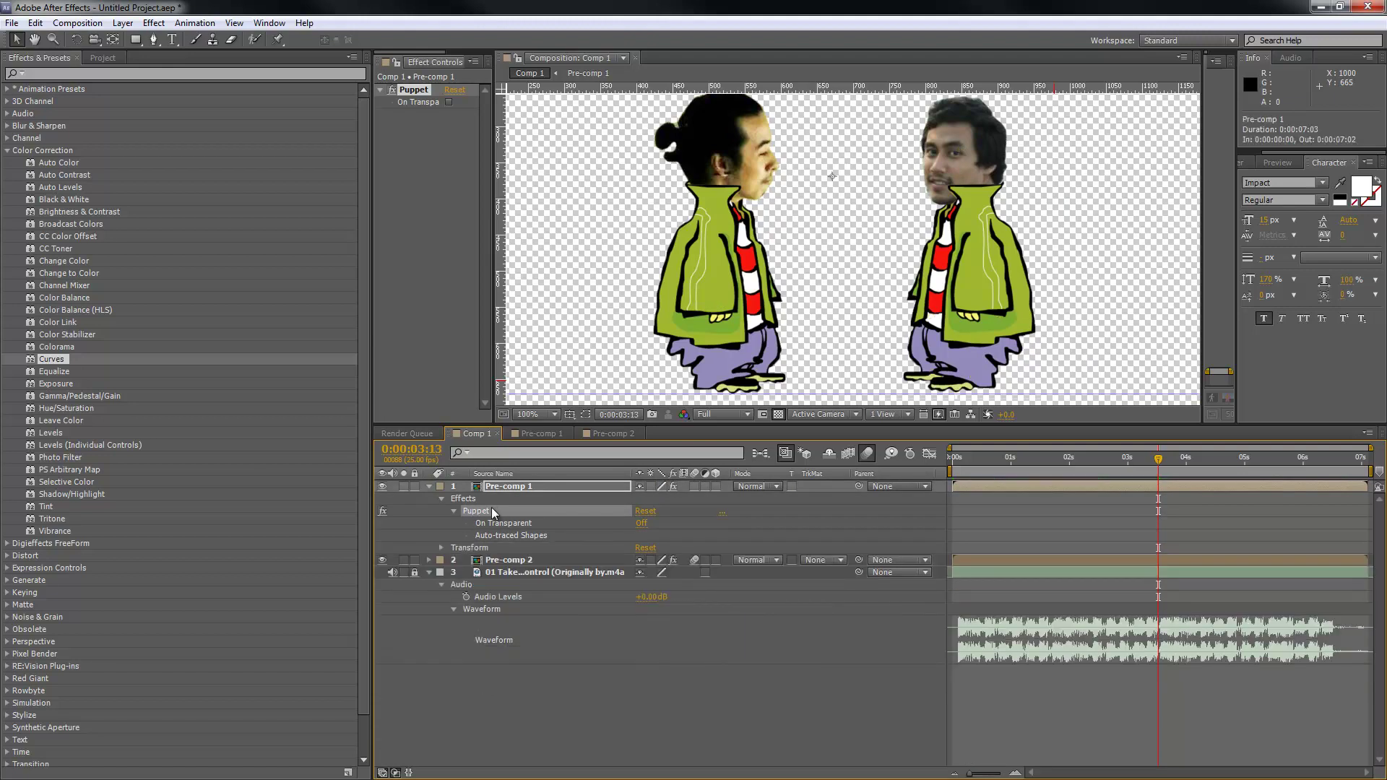
key(Delete)
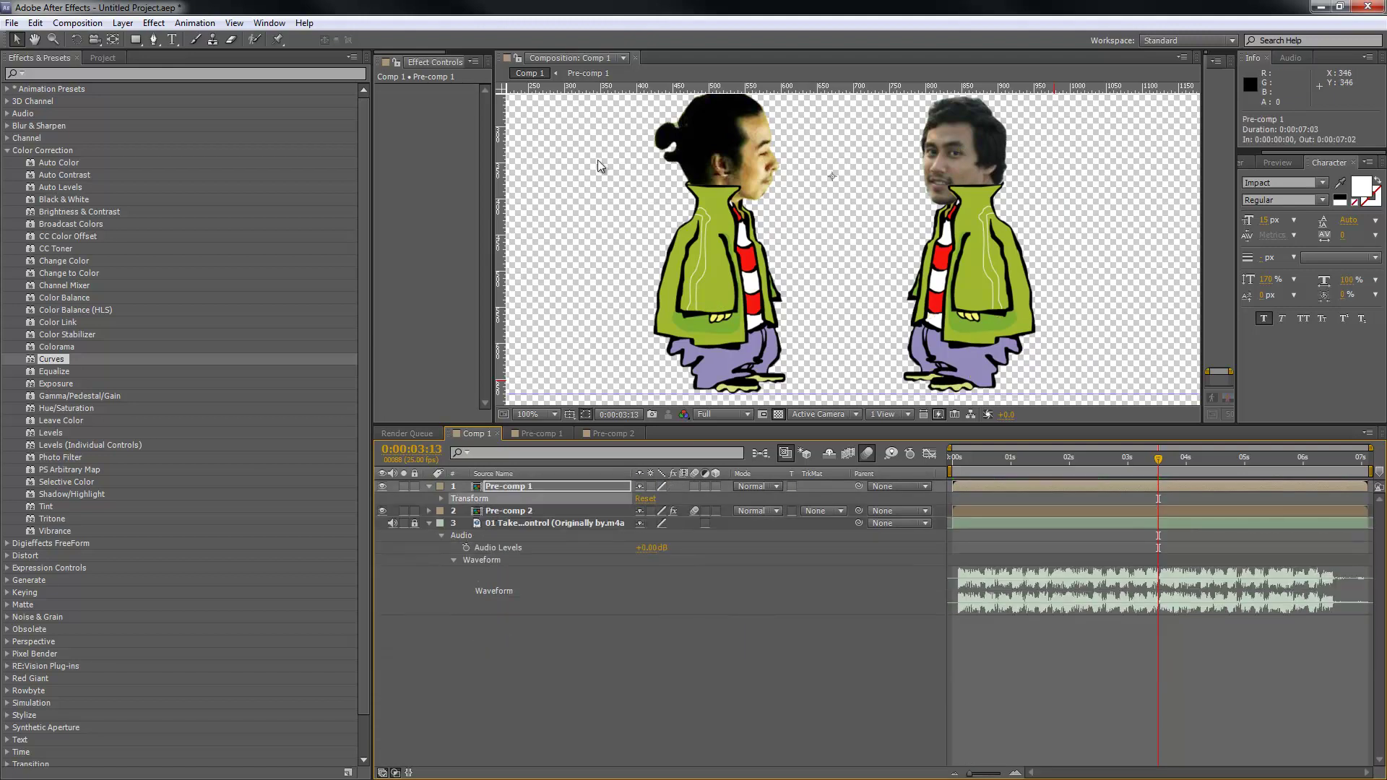
Step: Activate the Puppet Pin tool and review its recording options
click(278, 40)
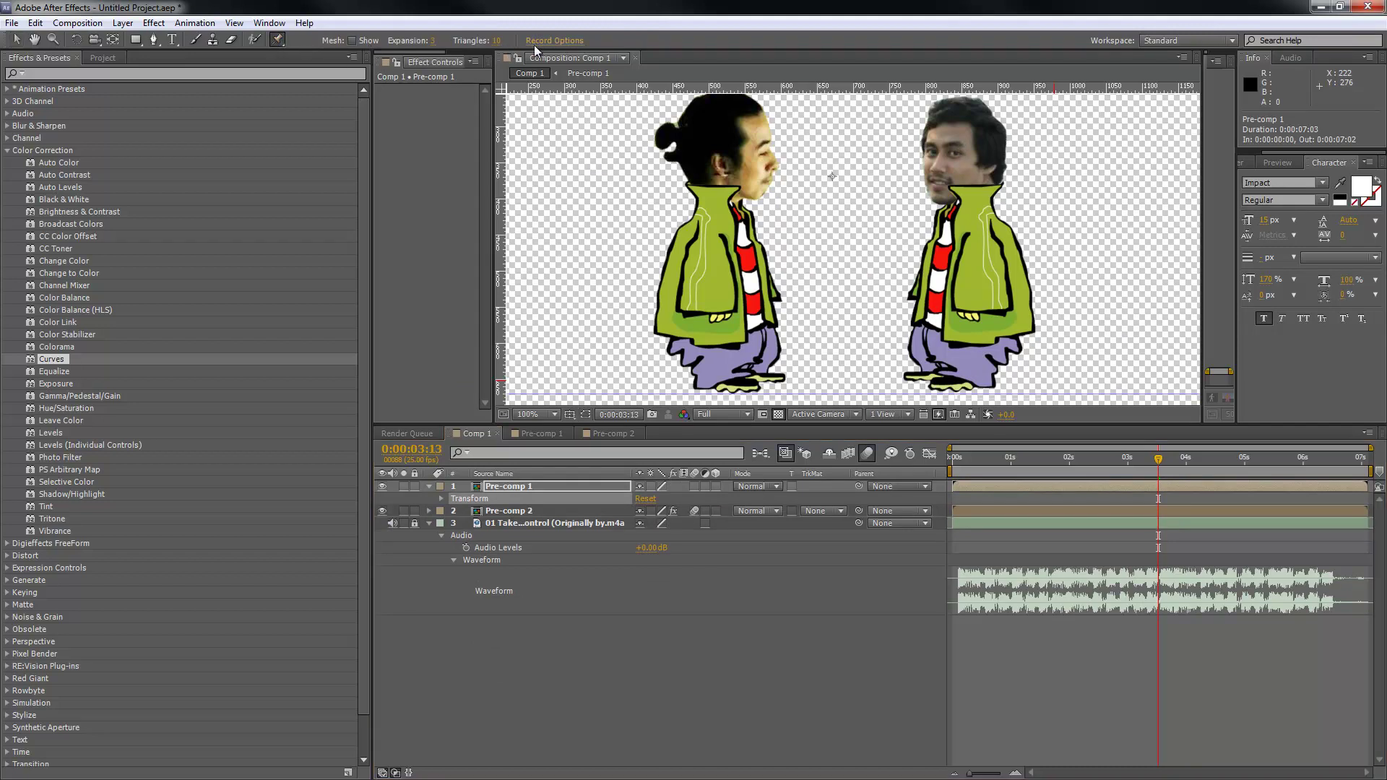
click(553, 41)
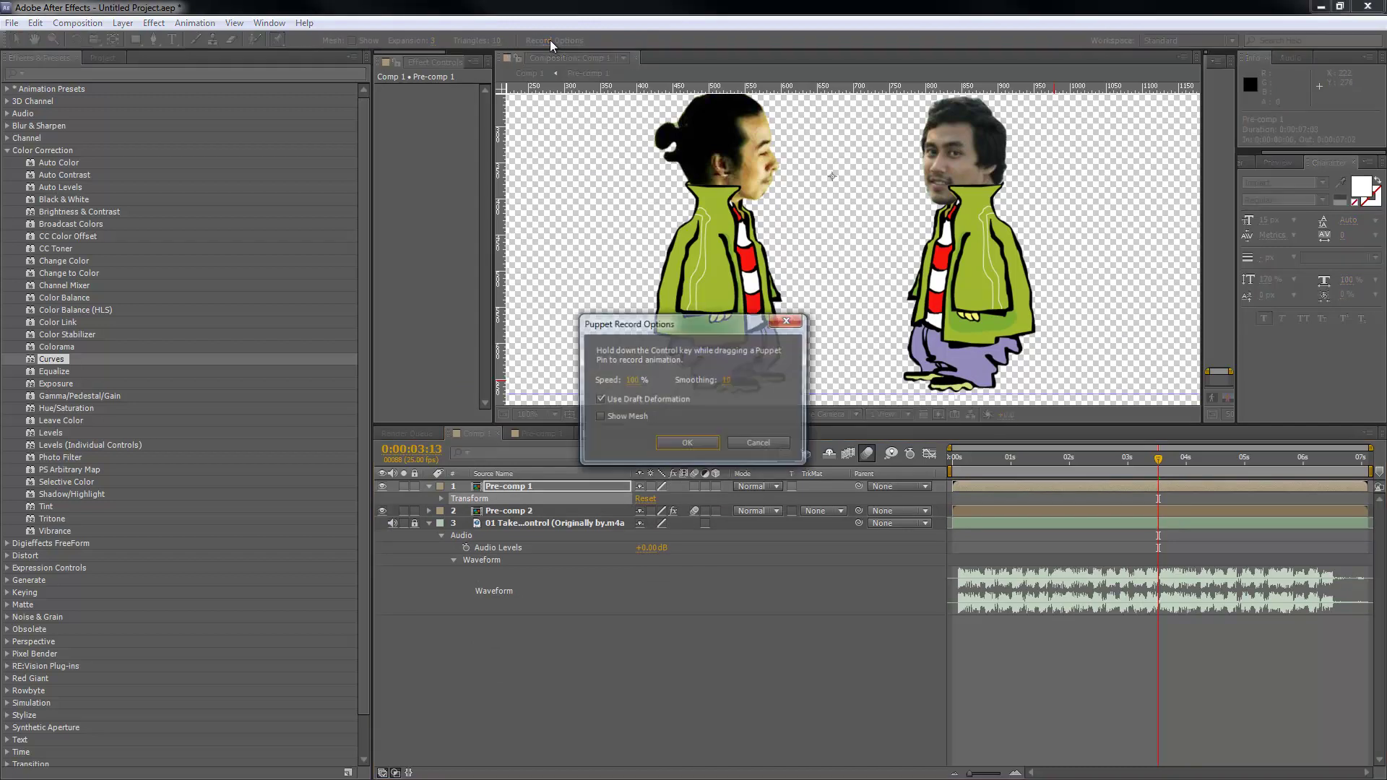
click(682, 443)
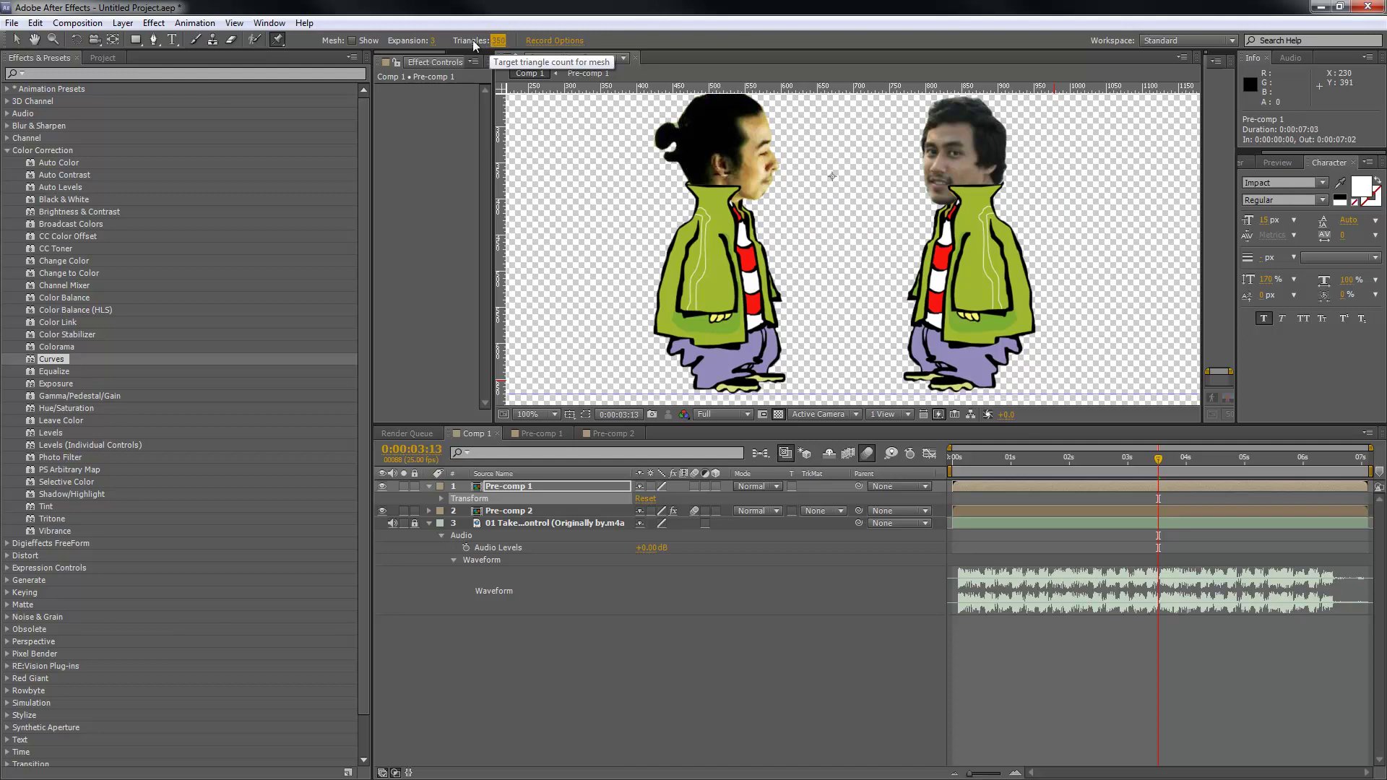
Step: Place six puppet pins on Pre-comp 1, one on each foot and one each on the waist, chest, neck and head
key(h)
drag(839, 226, 760, 227)
key(ctrl+p)
click(837, 379)
click(896, 381)
click(895, 320)
click(895, 248)
click(895, 197)
click(887, 123)
Step: Reveal the position keyframes of all six Pre-comp 1 pins and move them to 0:00:00:00
drag(1030, 458, 929, 457)
key(v)
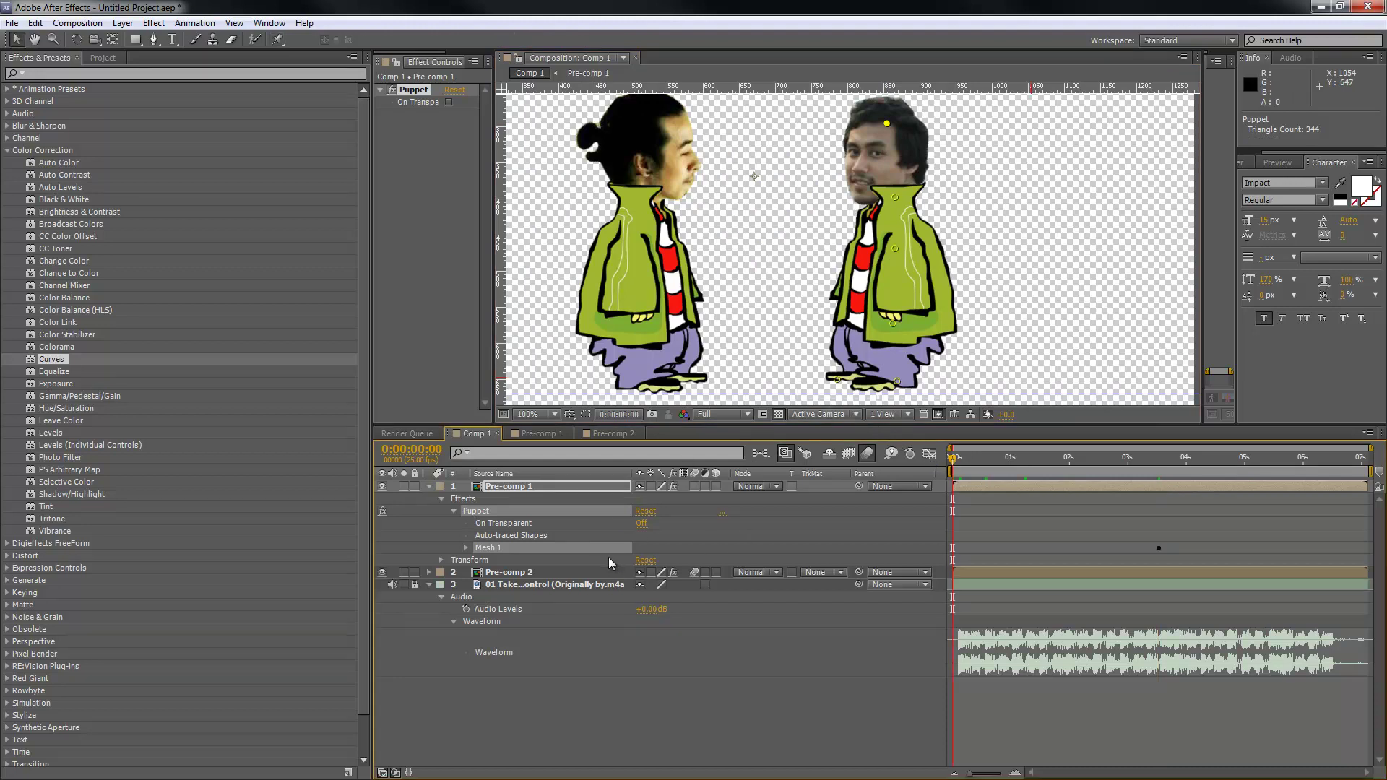
click(466, 547)
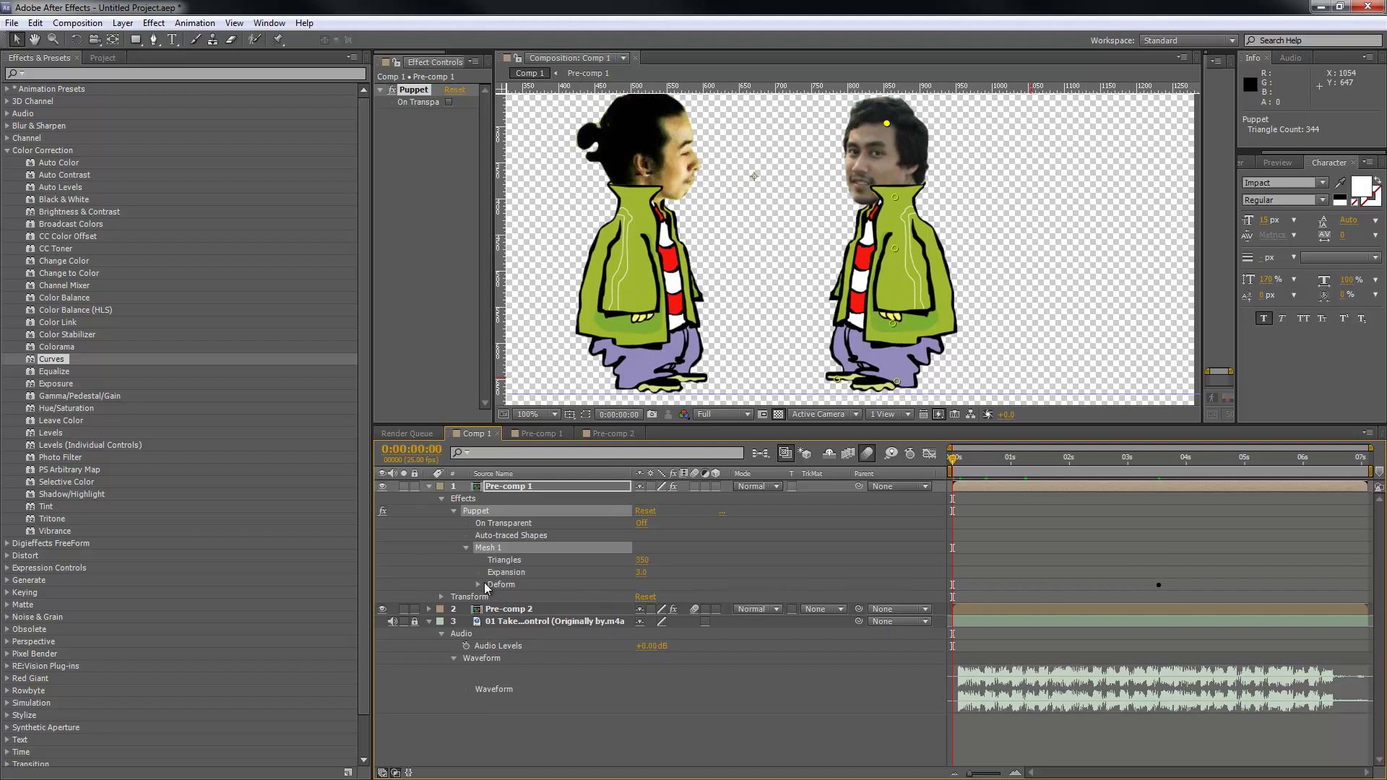
click(480, 585)
shift+click(520, 658)
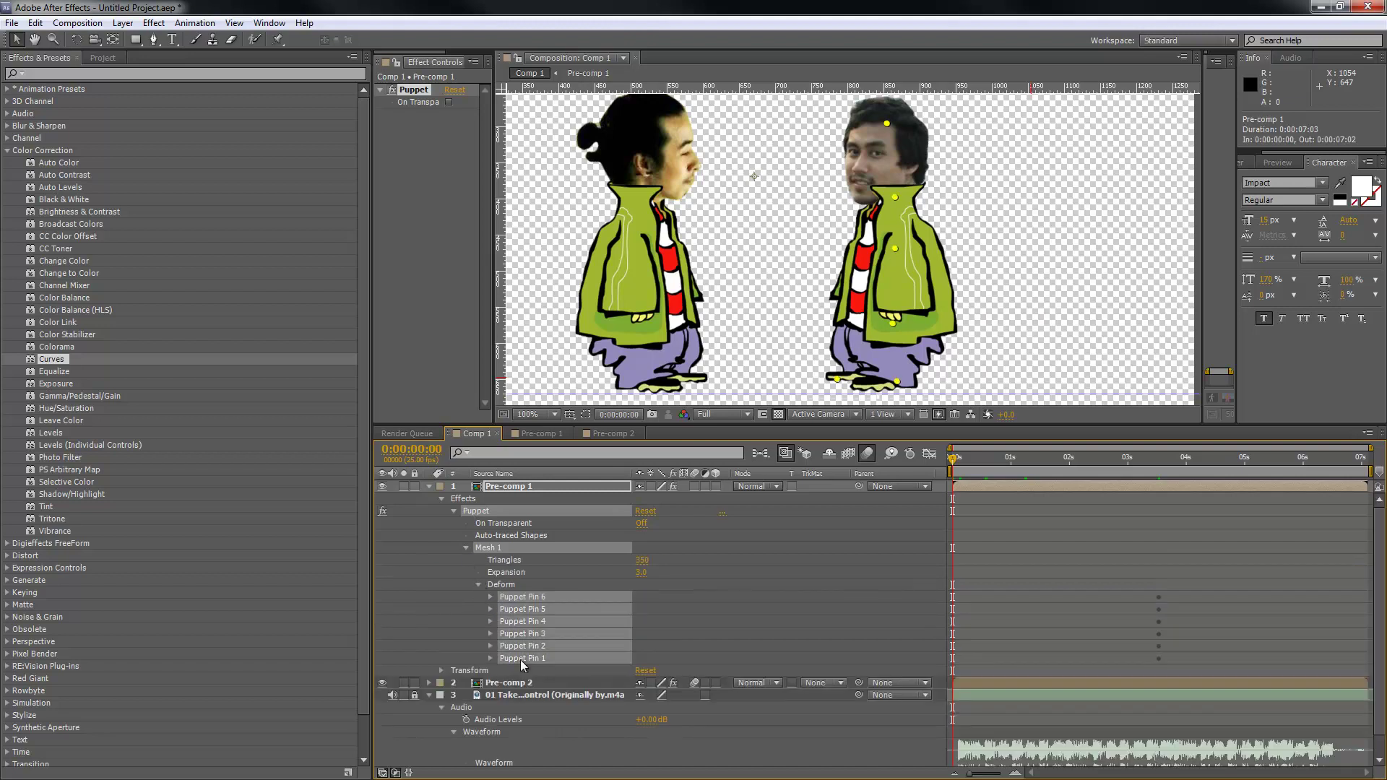
click(491, 598)
drag(1095, 607, 970, 719)
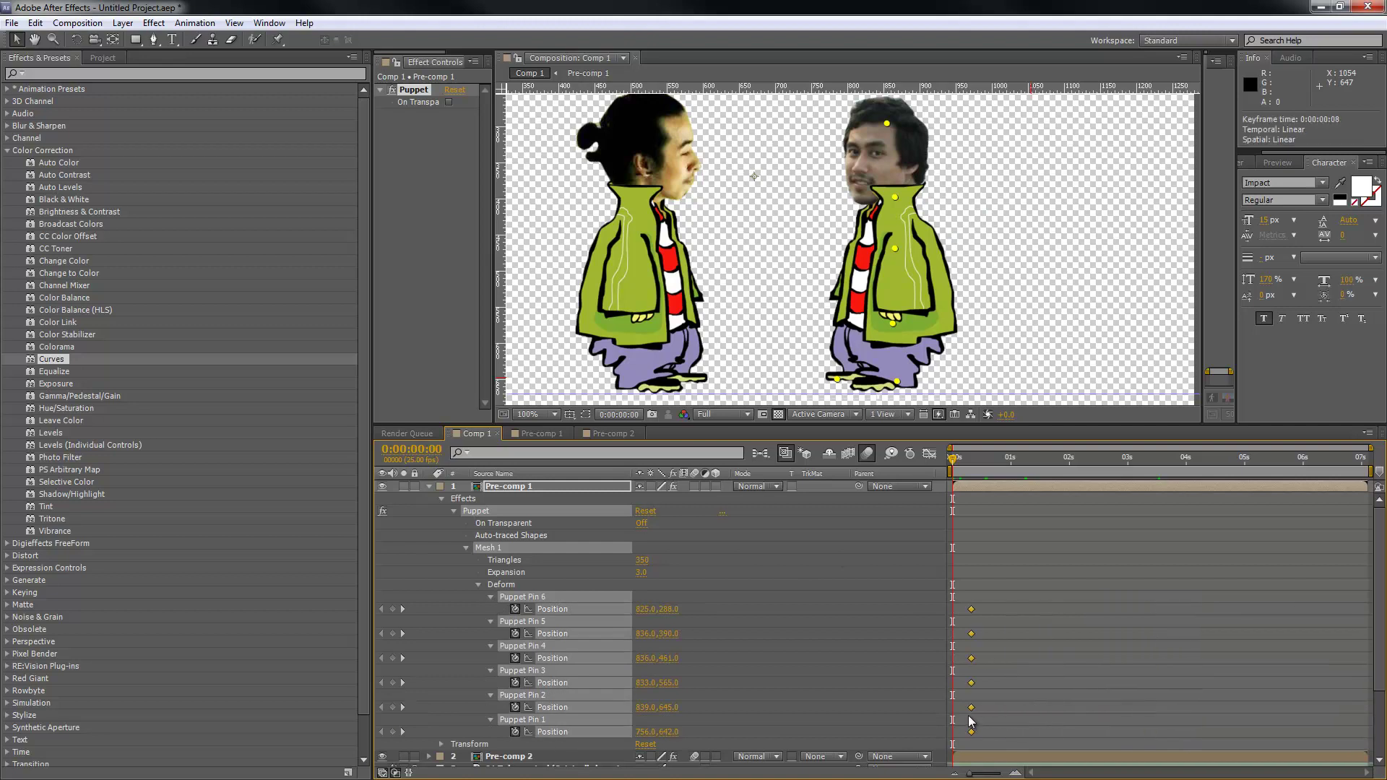
Step: At 0:00:00:17, pose the waist, chest, neck and head pins so Pre-comp 1 bows forward, with the head at about 657, 382
drag(971, 465, 992, 468)
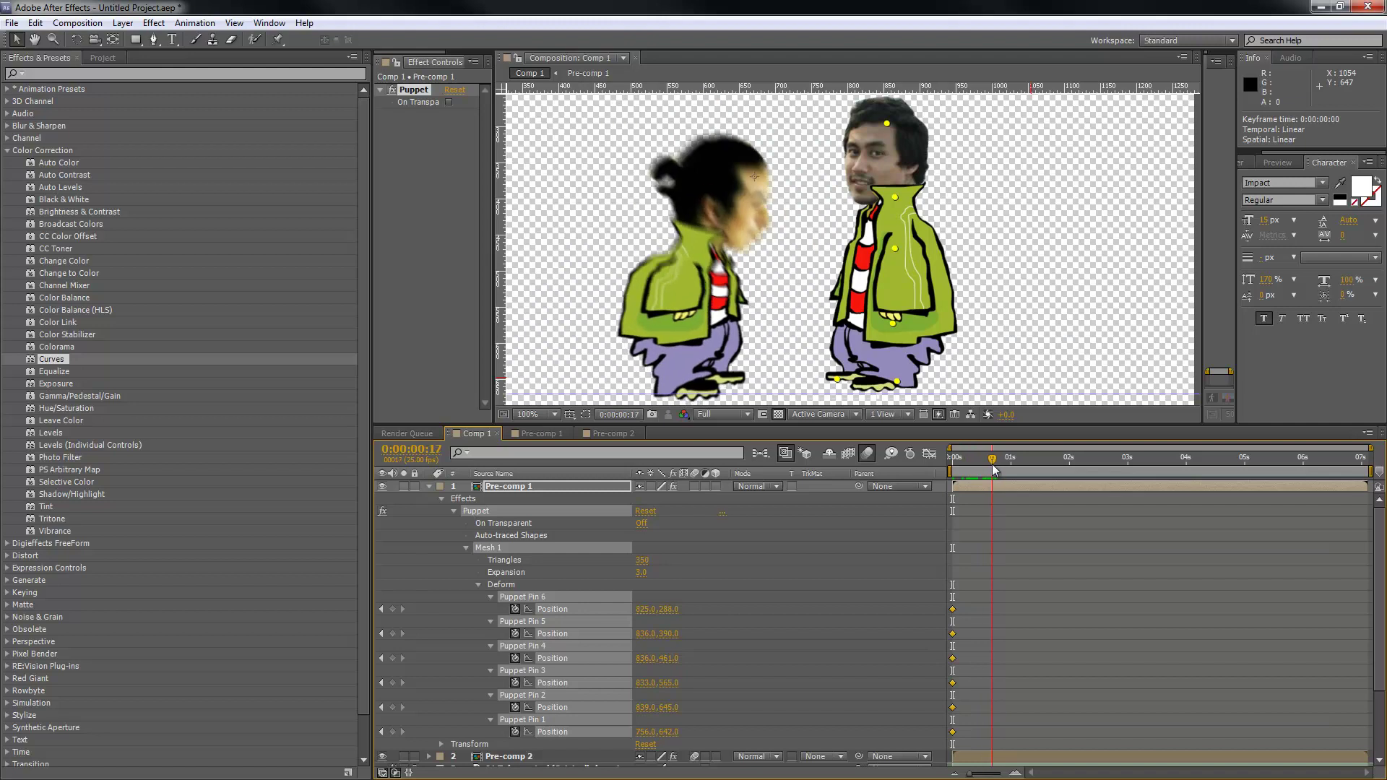
drag(894, 323, 913, 325)
drag(896, 254, 882, 268)
drag(895, 197, 858, 219)
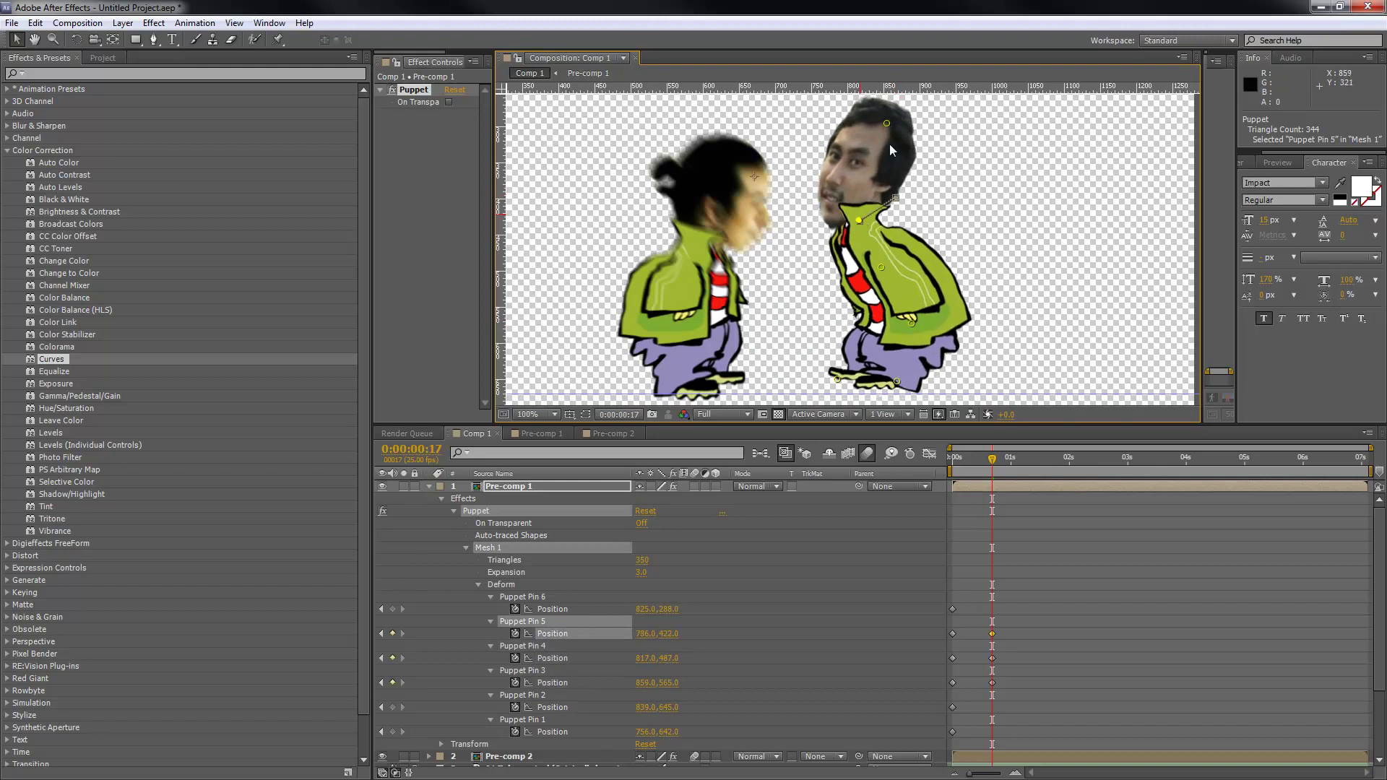
drag(888, 124, 765, 192)
drag(859, 223, 879, 255)
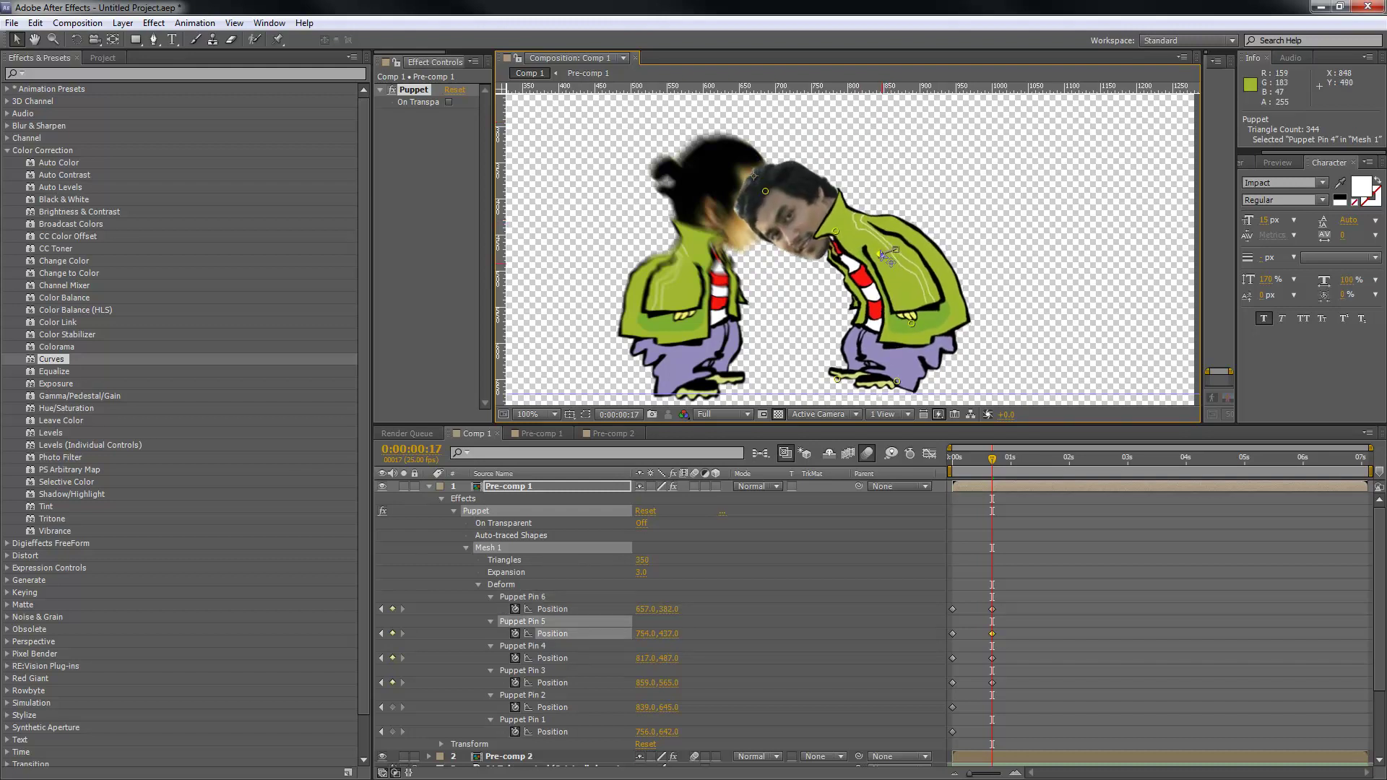
Step: At 0:00:01:06, pull the chest, neck and head pins back so Pre-comp 1 leans backward, with the head at about 1063, 335
drag(989, 459, 1024, 459)
drag(879, 255, 935, 244)
click(838, 231)
drag(840, 230, 1042, 142)
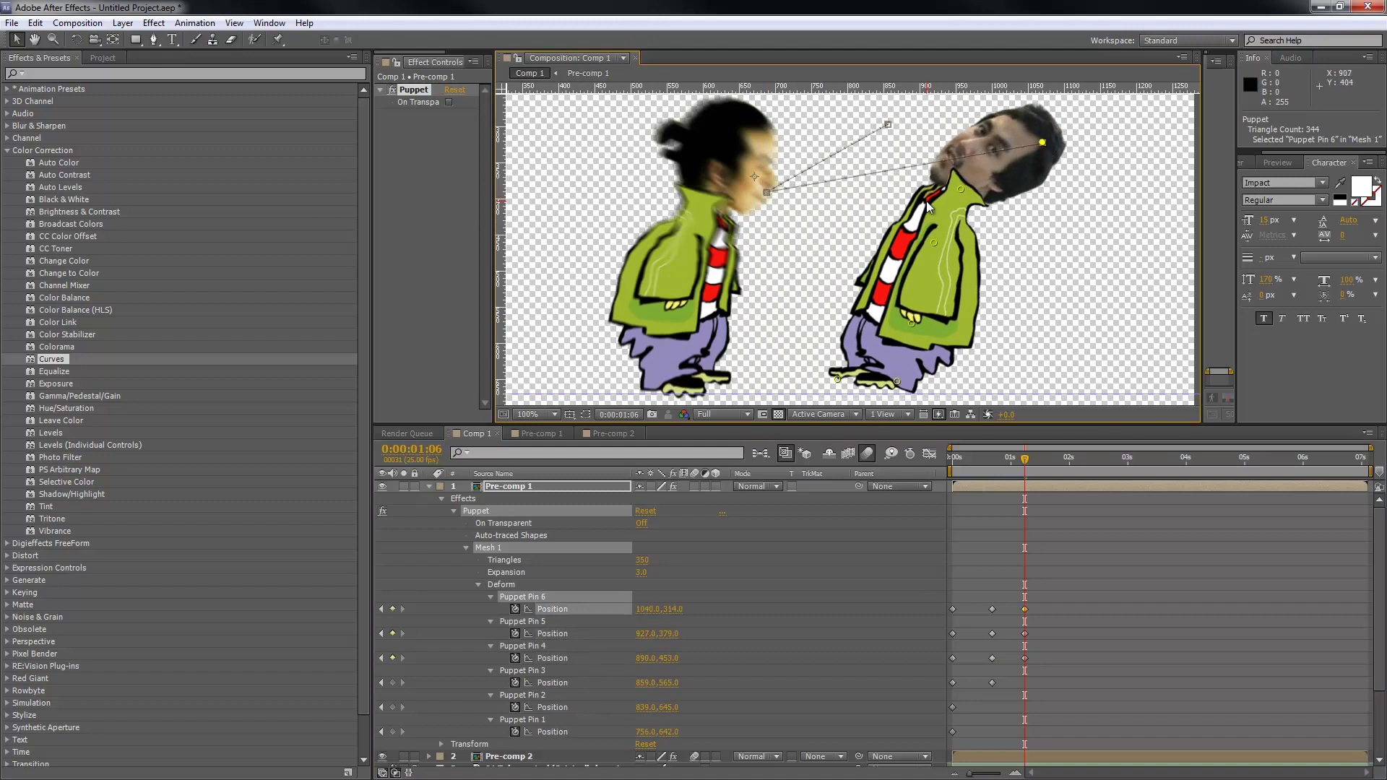
click(970, 194)
drag(971, 198, 979, 203)
click(1047, 152)
drag(1047, 153, 1059, 157)
Step: Refine the chest and waist pins of the backward lean and add position keyframes for both foot pins at 0:00:01:06
drag(933, 242, 917, 239)
drag(911, 323, 885, 317)
drag(917, 239, 923, 242)
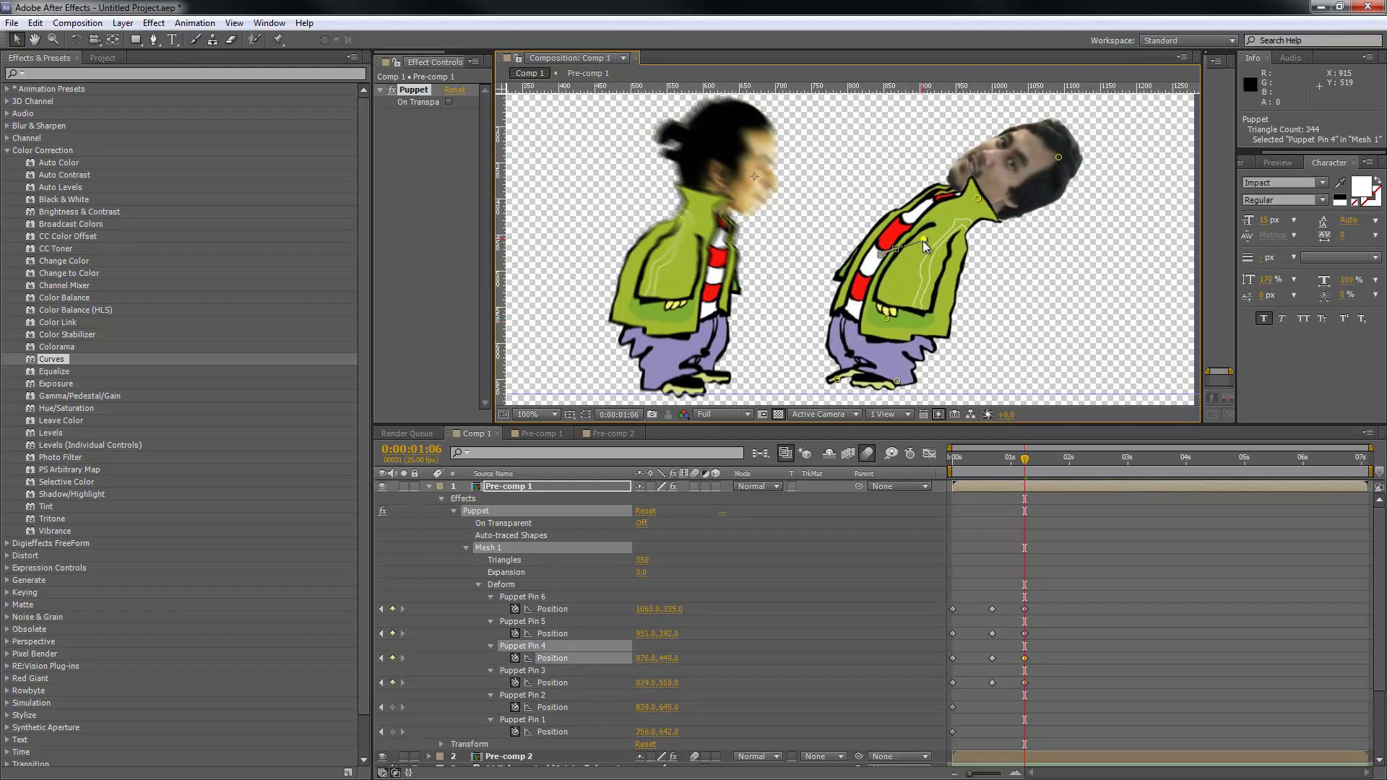
click(393, 732)
Step: At 0:00:01:20, bring the chest, neck and head pins forward with the head upright at about 716, 266
click(1058, 460)
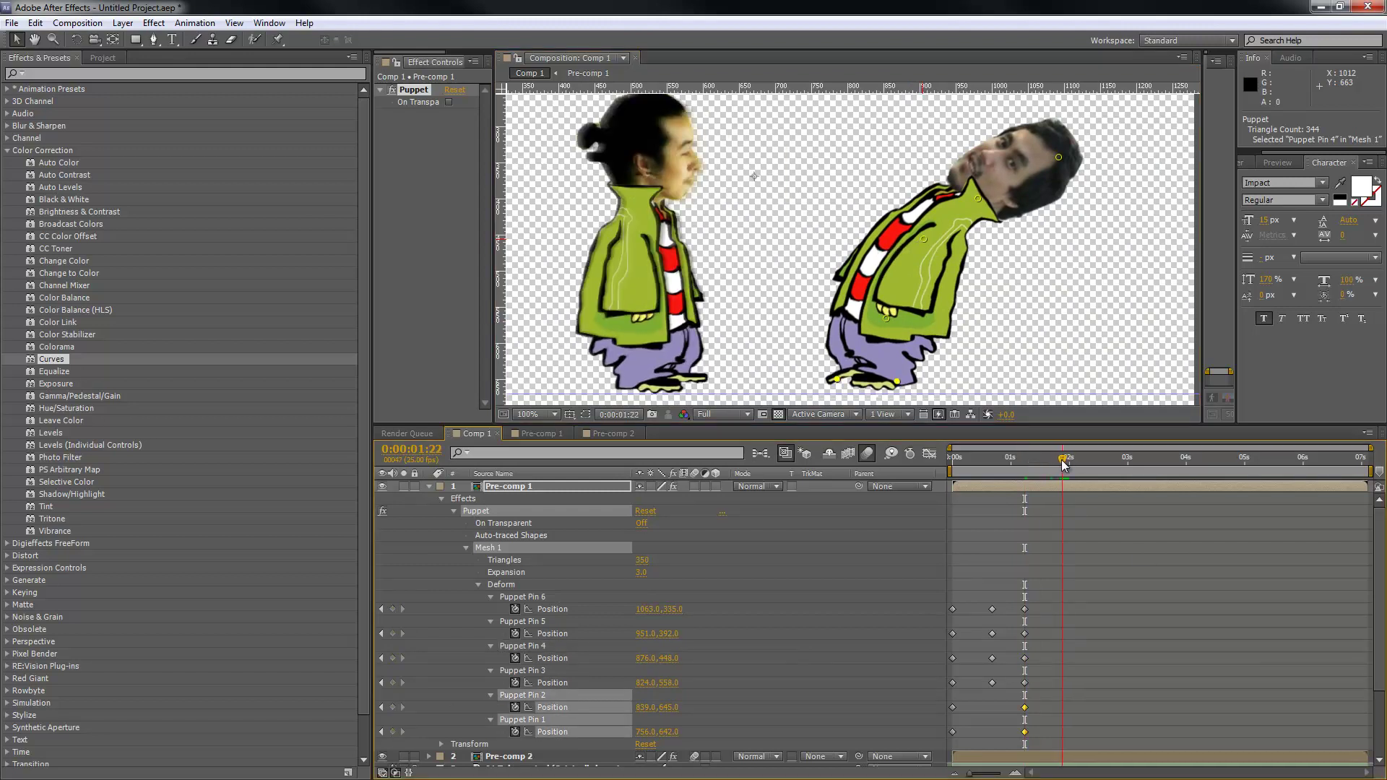
drag(924, 242, 849, 180)
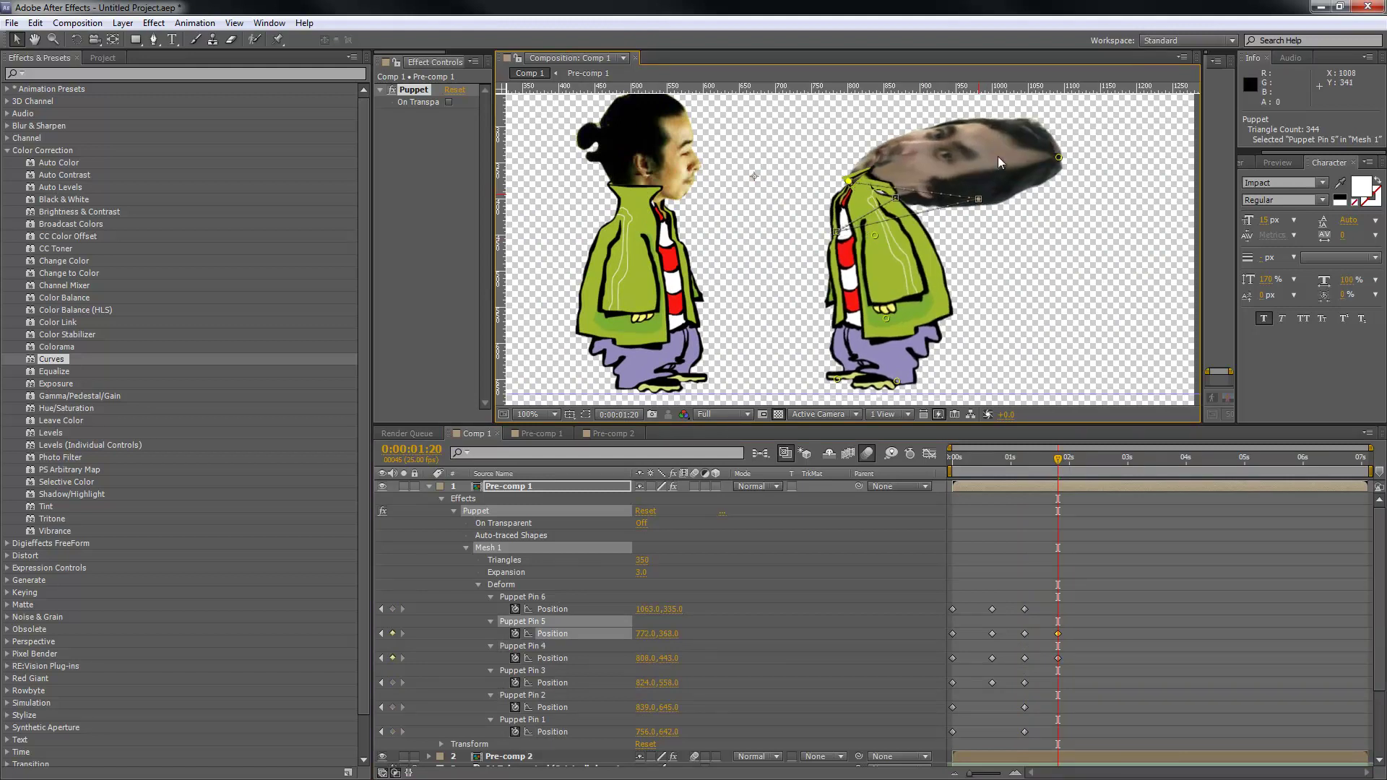
drag(1059, 159, 753, 115)
drag(838, 180, 824, 206)
drag(752, 115, 808, 108)
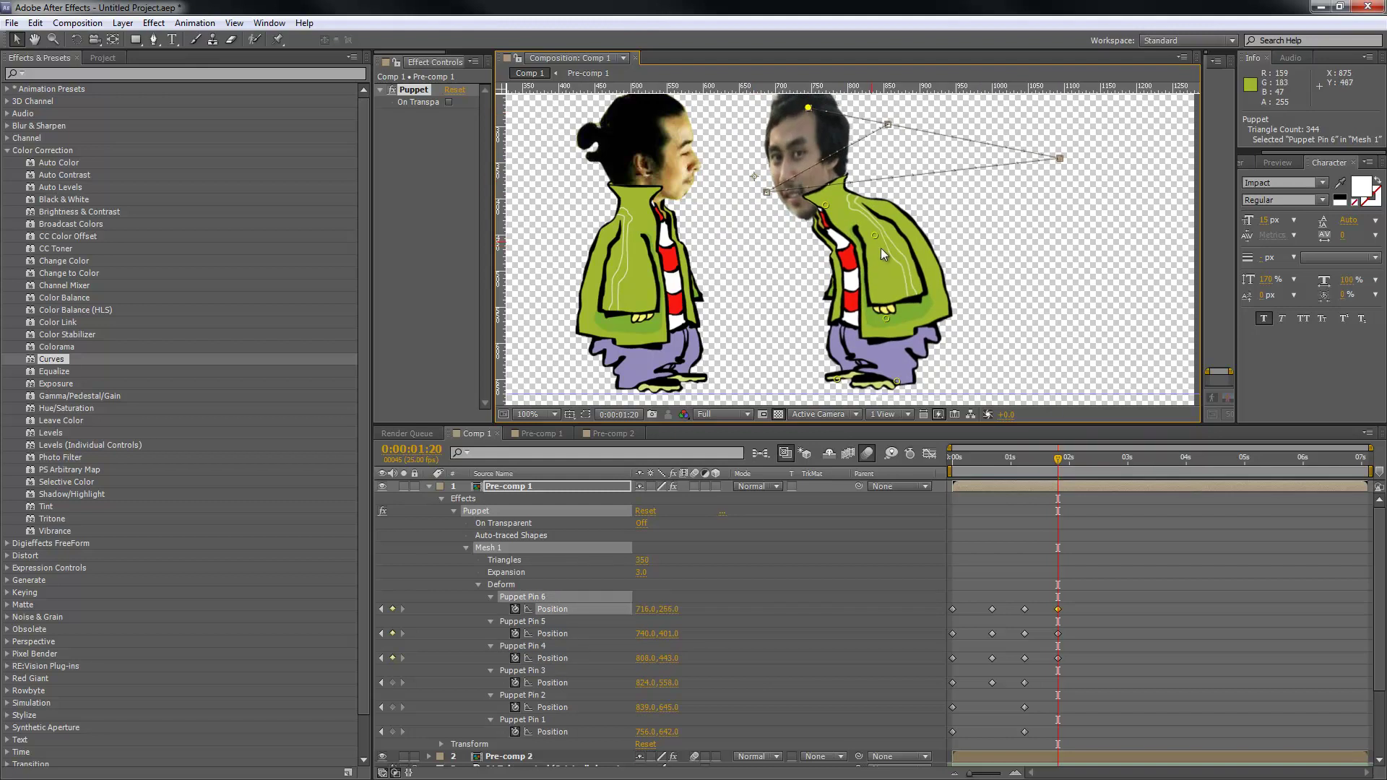
Step: At 0:00:02:07, repose the waist, chest, neck and head pins with the head tilted back, and key both foot pins
drag(1059, 460, 1085, 464)
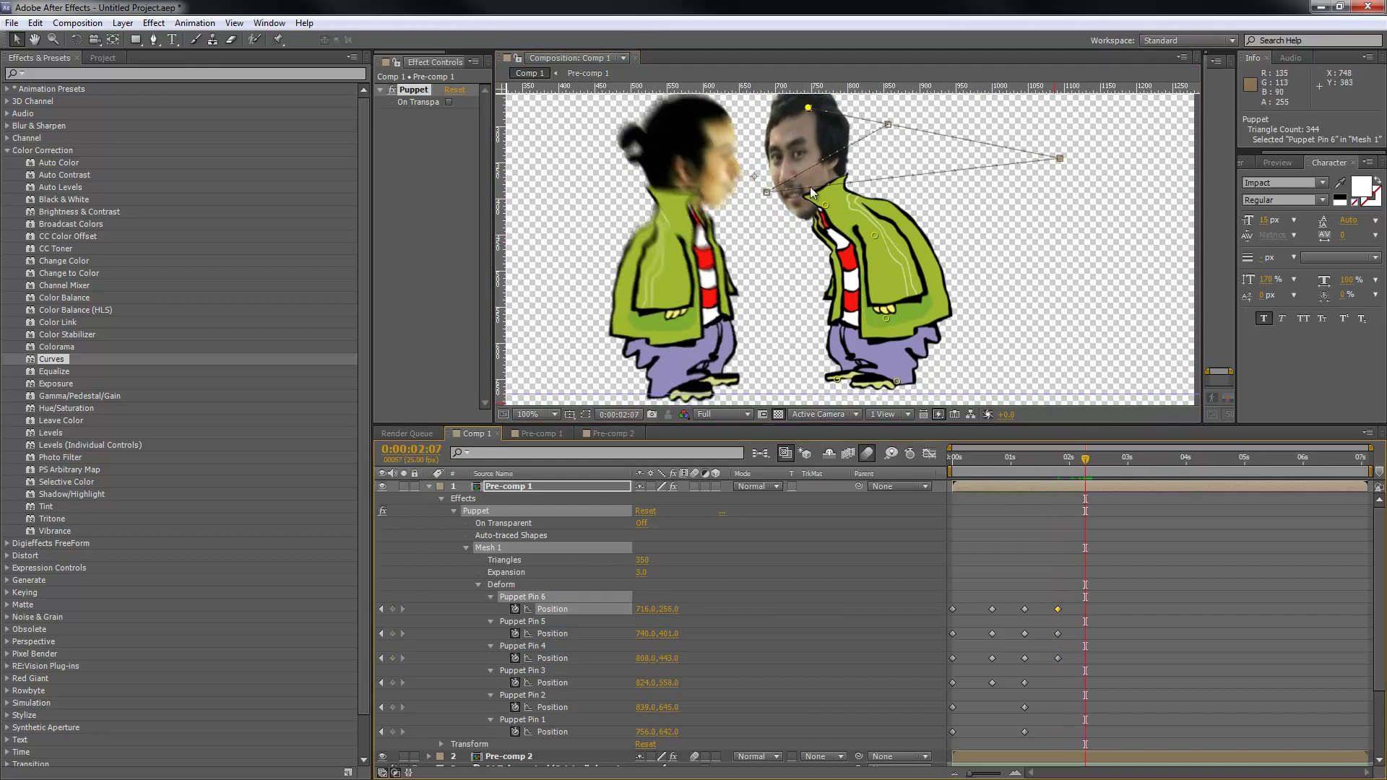
drag(875, 236, 841, 241)
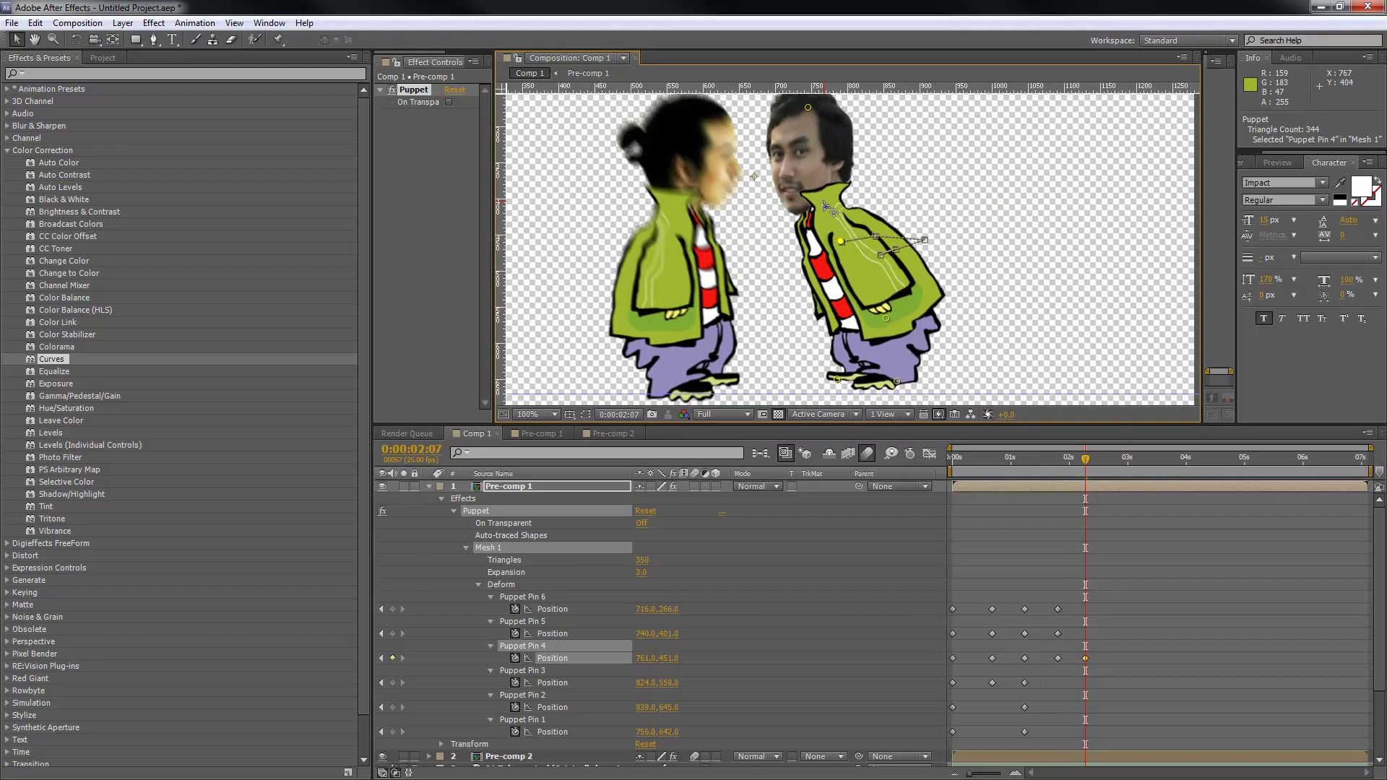
drag(870, 196, 871, 194)
drag(808, 110, 929, 140)
drag(887, 318, 871, 319)
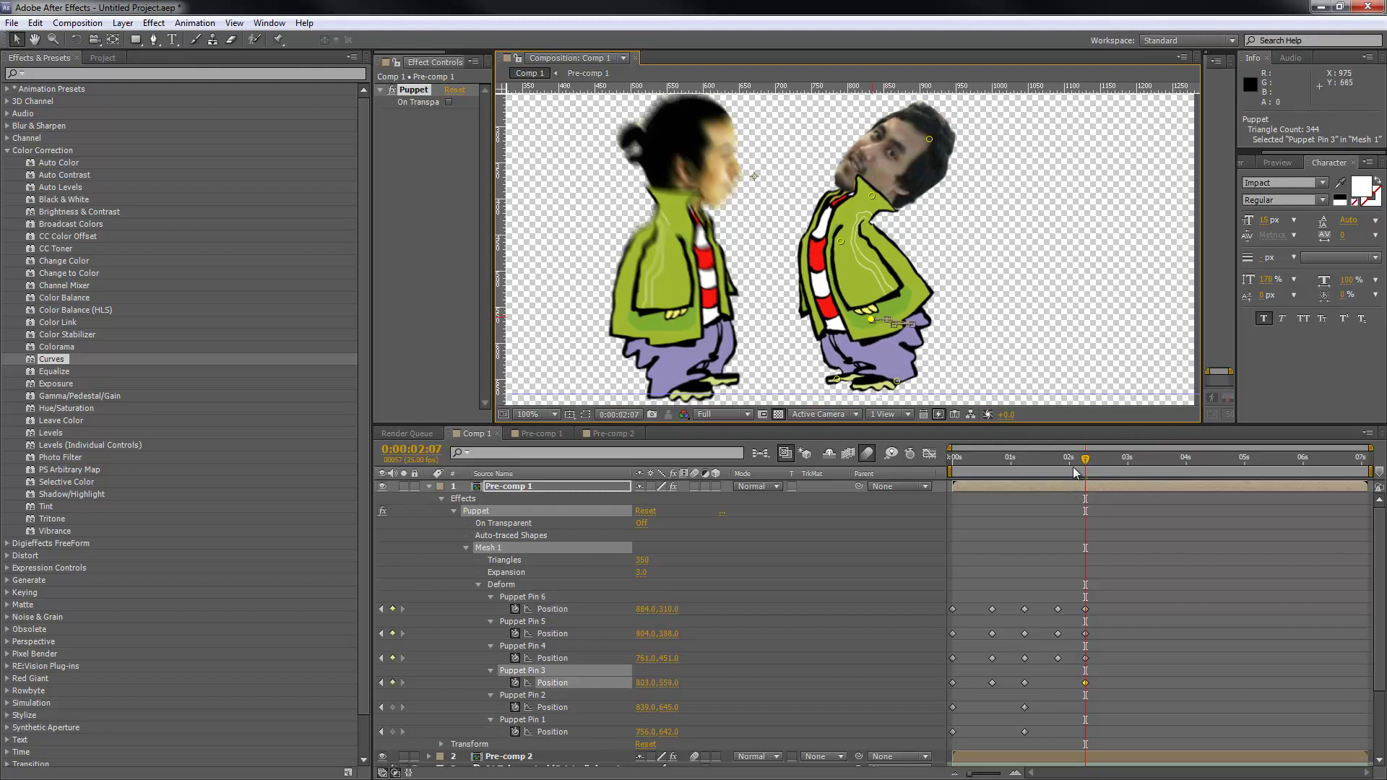
Step: Add in-between head-pin keyframes, tilting back at 0:00:00:09, forward at 0:00:00:22, and back again shortly before 0:00:01:06
drag(1079, 460, 974, 481)
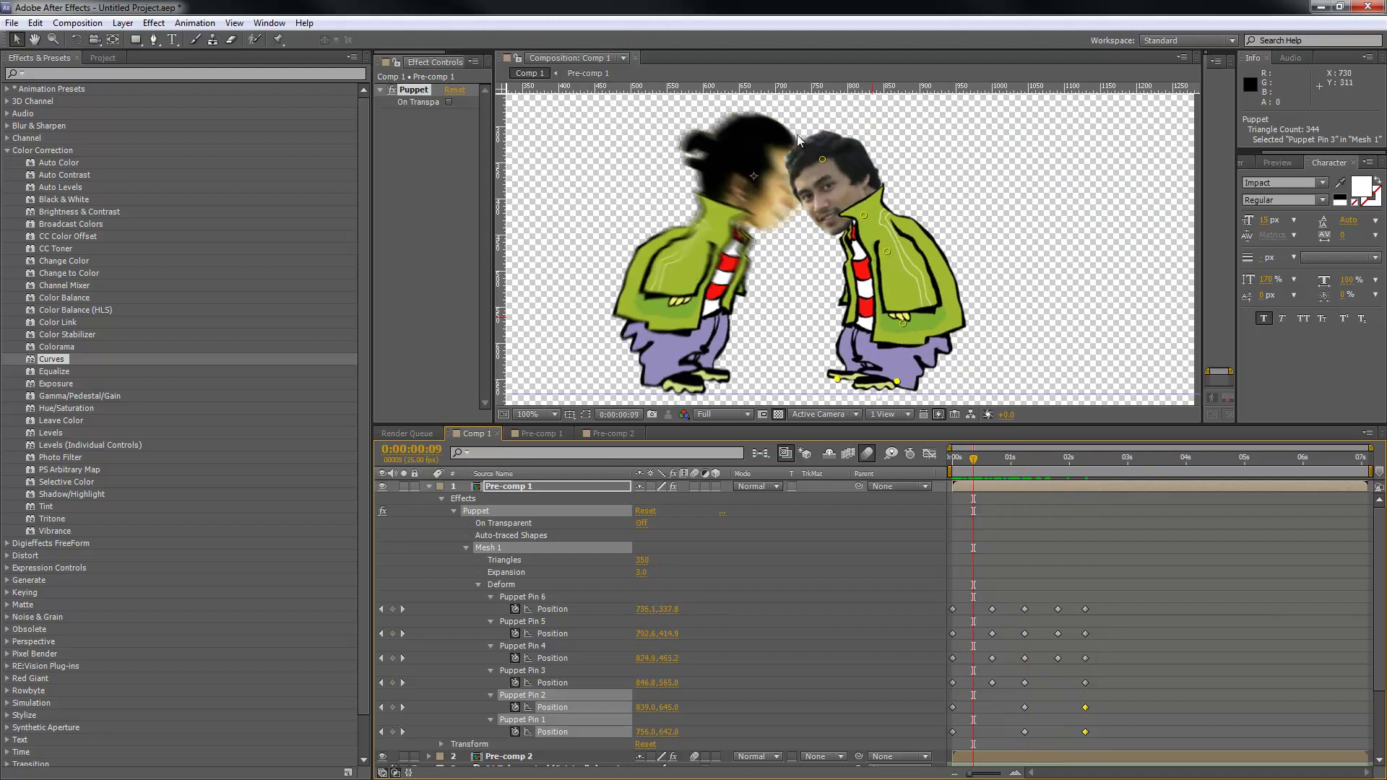
drag(822, 159, 874, 134)
mouse_move(977, 466)
mouse_down()
mouse_move(957, 466)
mouse_move(1004, 474)
mouse_up()
drag(871, 178, 807, 170)
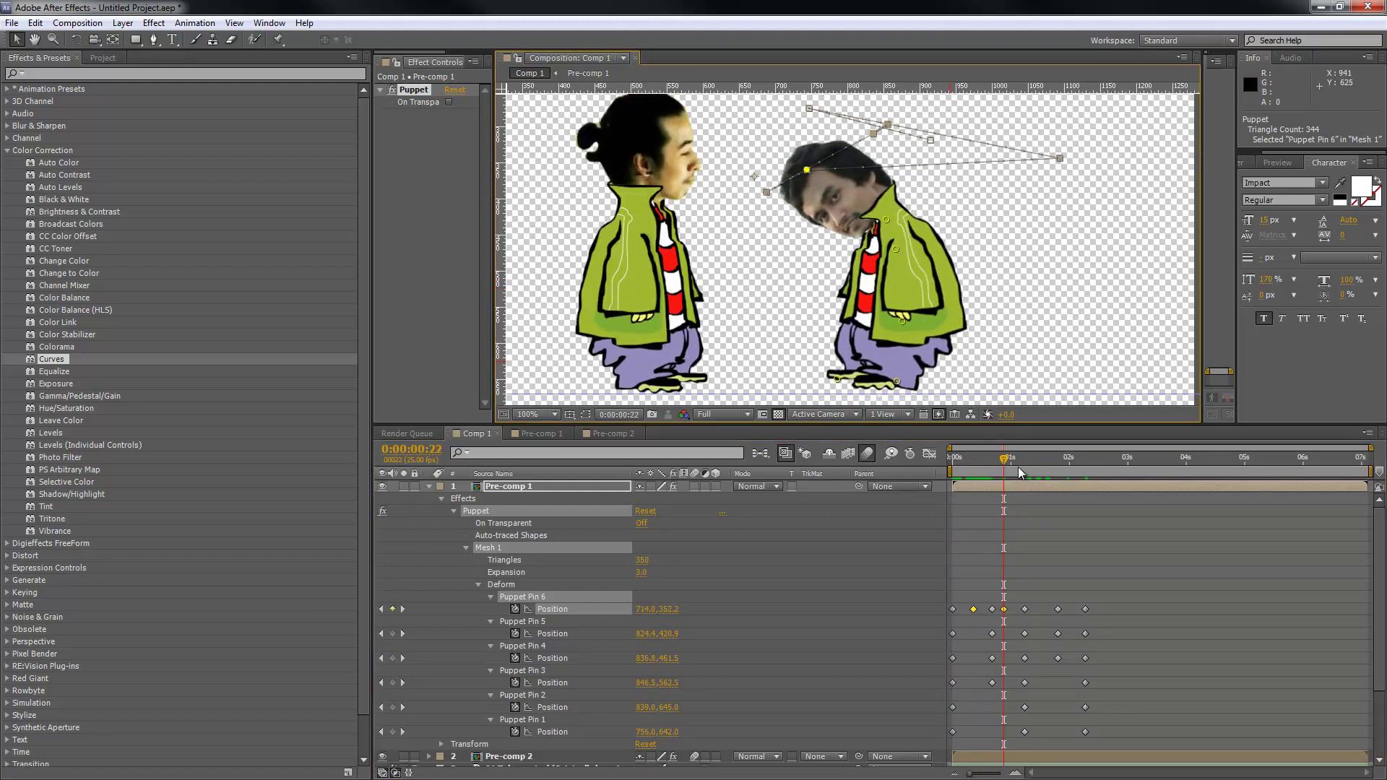
drag(1007, 462, 1018, 463)
drag(982, 159, 981, 158)
Step: Key the head pin back at 0:00:01:13, drop it forward to about 611, 333 at 0:00:01:20, and keep it forward at 0:00:02:00
drag(1026, 461, 1040, 465)
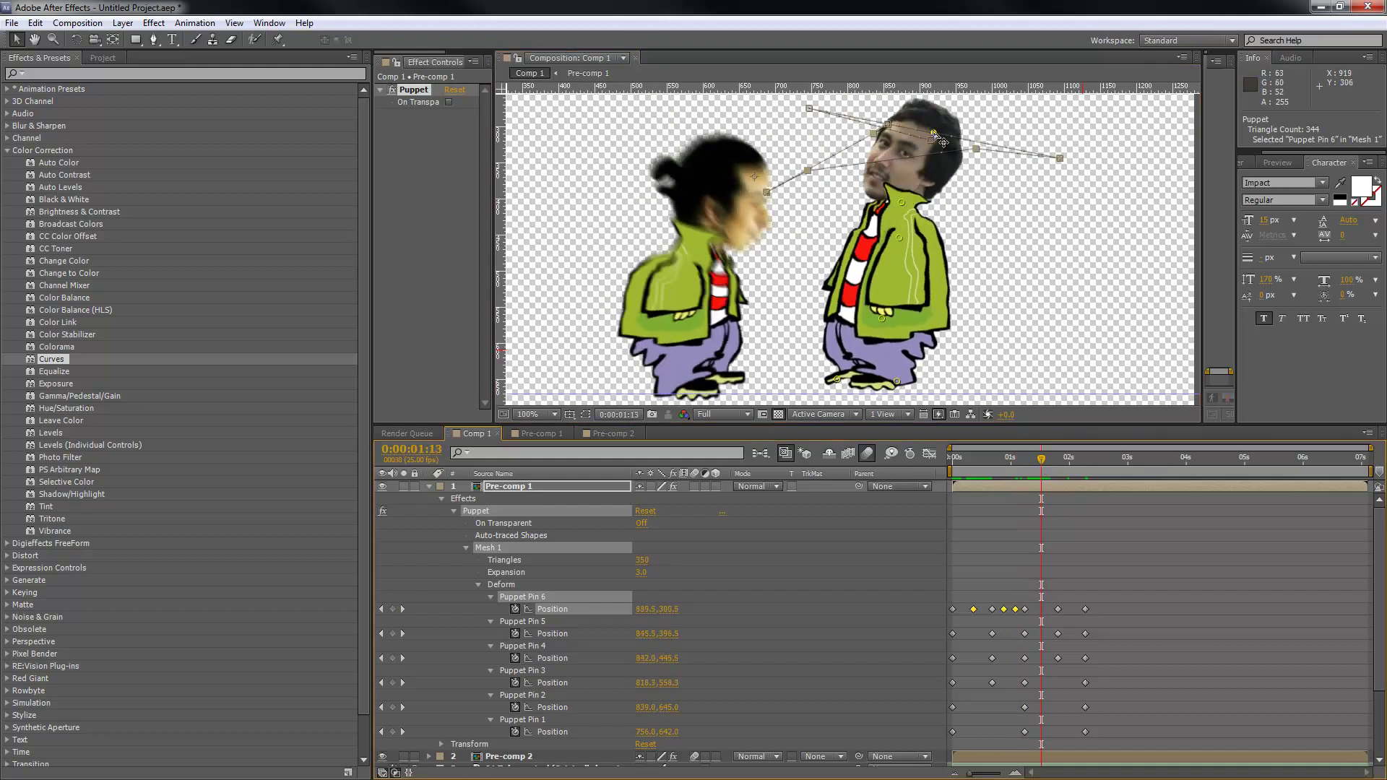
click(971, 156)
mouse_move(1047, 463)
mouse_down()
mouse_move(990, 461)
mouse_move(1056, 476)
mouse_up()
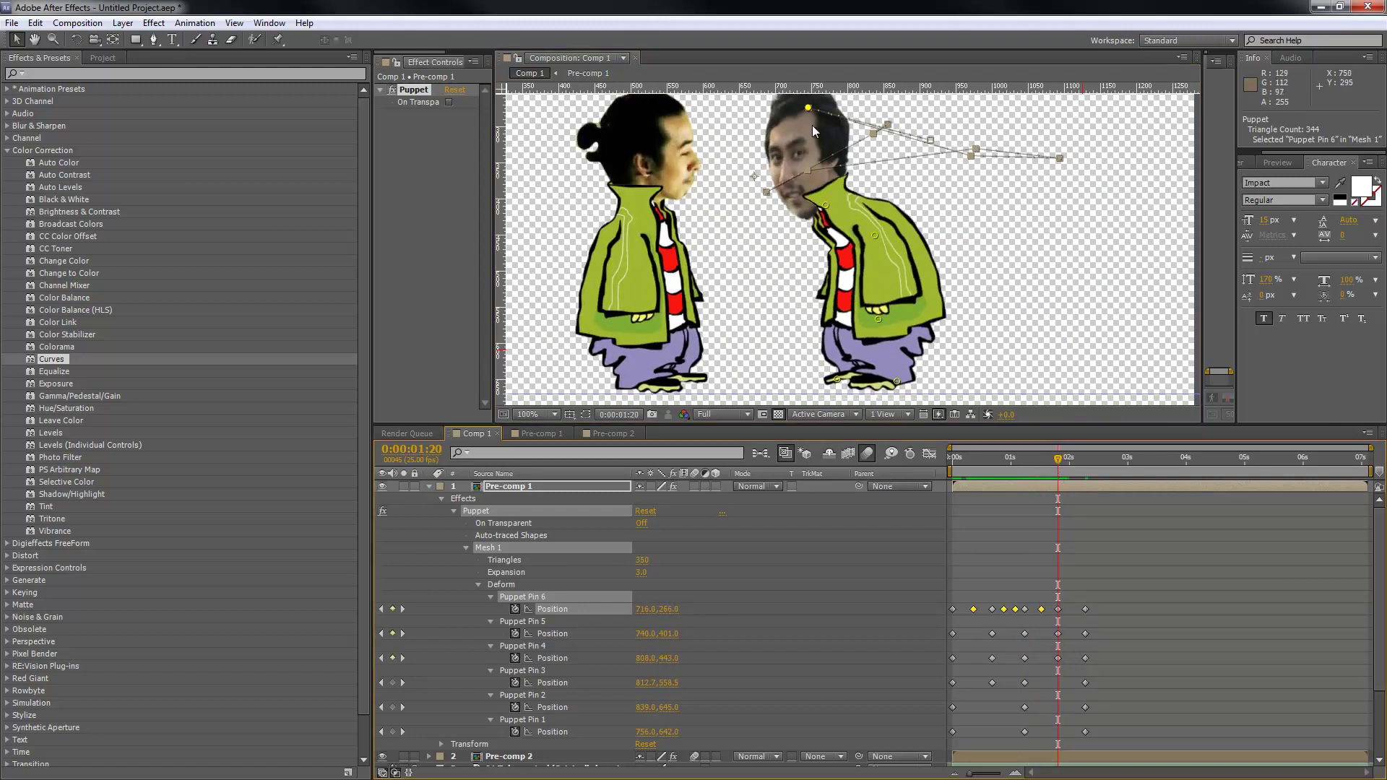
drag(808, 117, 733, 161)
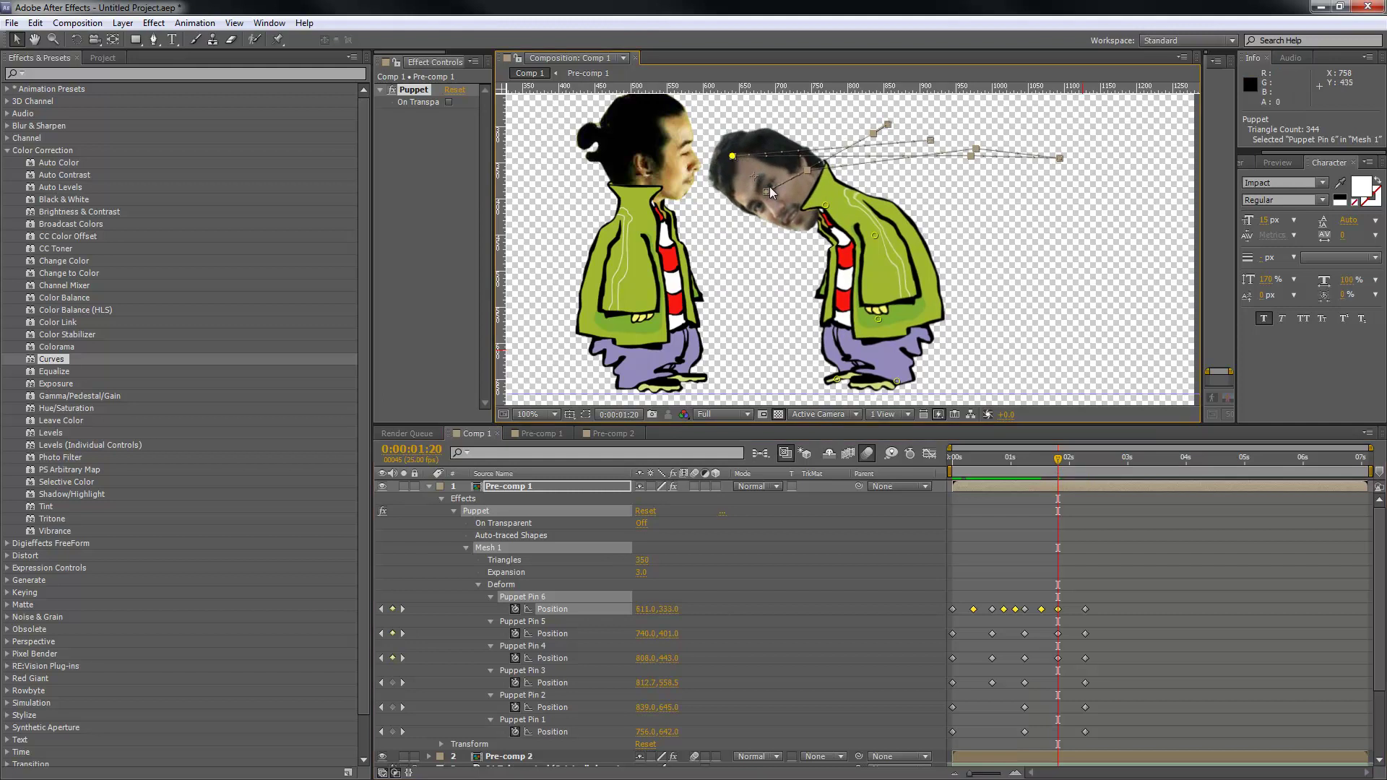
drag(1065, 454, 1069, 457)
click(819, 144)
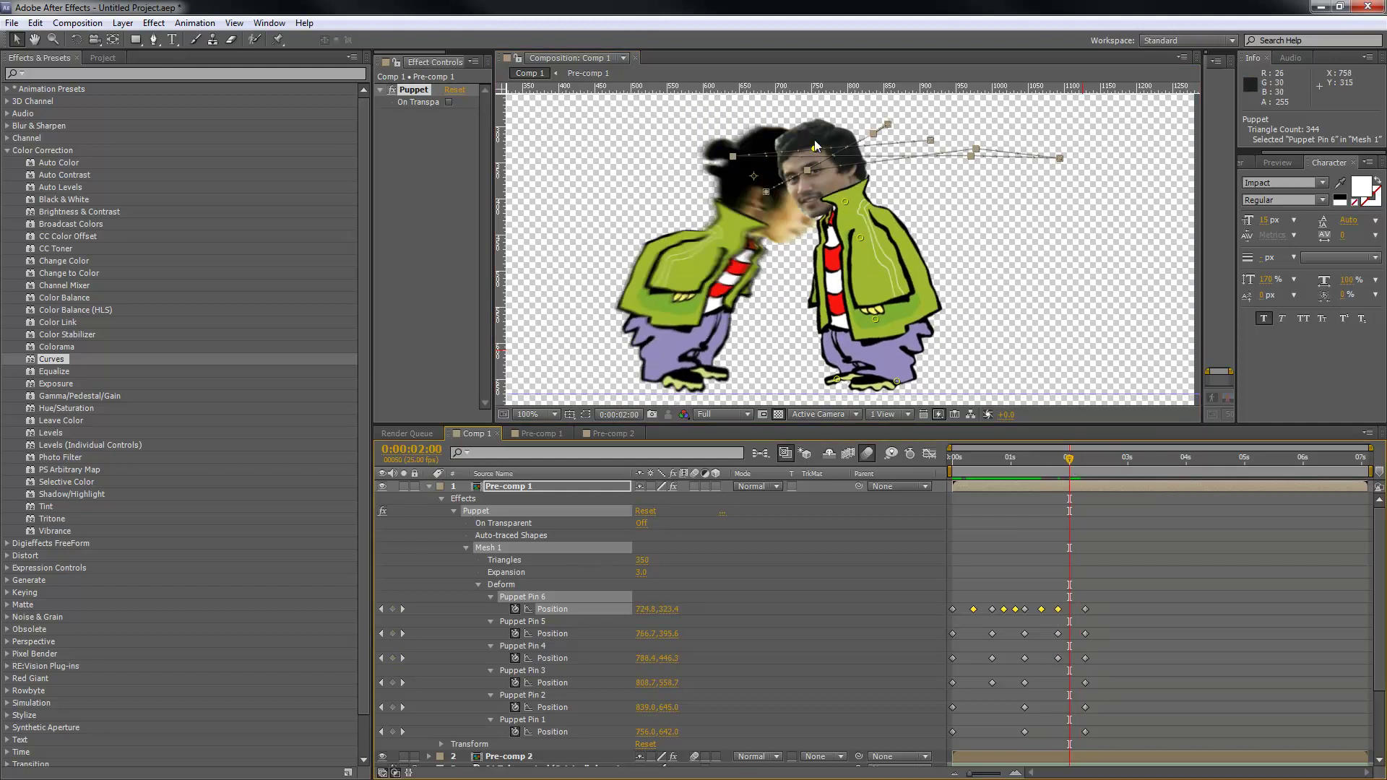
drag(814, 149, 753, 143)
Step: Add chest-pin keyframes pulled back at 0:00:00:11 and just after the bow, and push the chest forward at 0:00:00:17
drag(1037, 459, 978, 477)
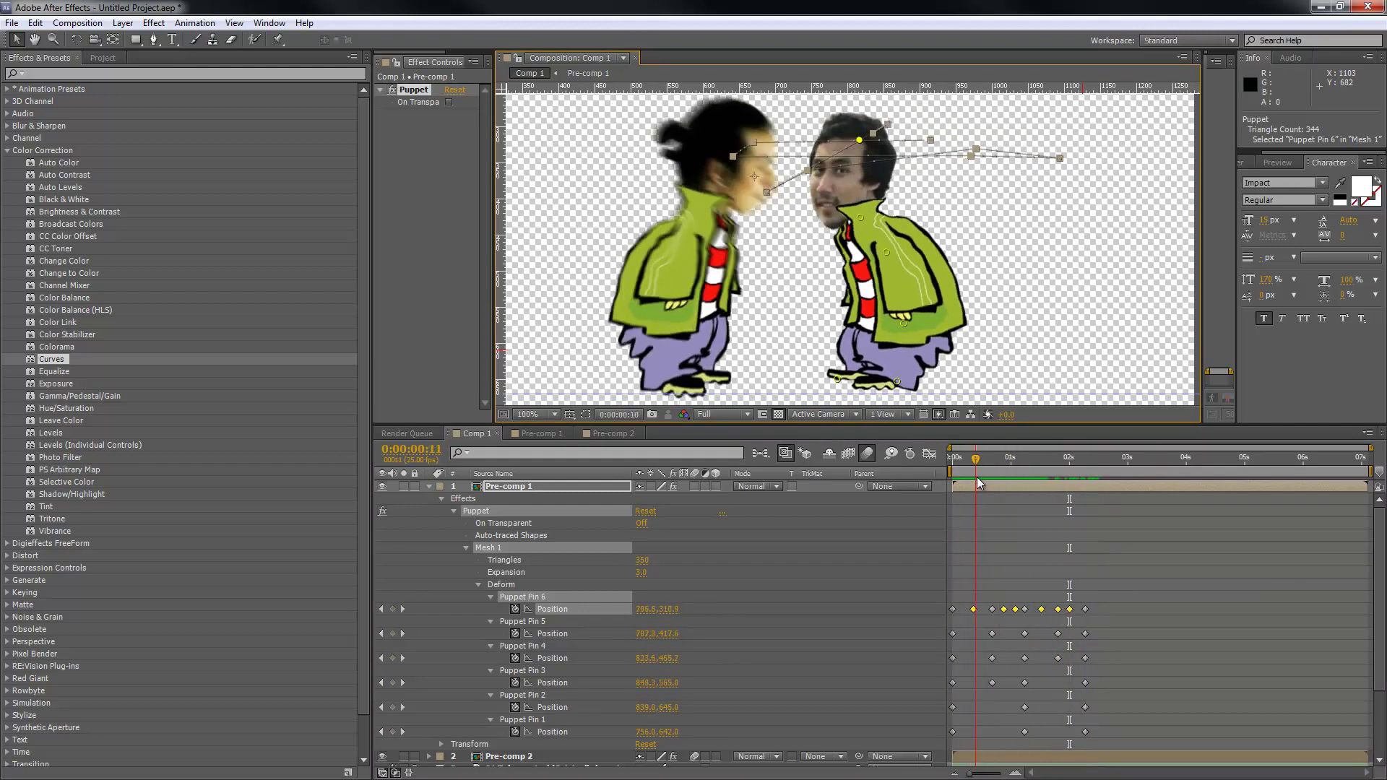
drag(884, 246, 916, 245)
drag(982, 460, 1006, 462)
drag(904, 250, 925, 249)
drag(1006, 460, 992, 459)
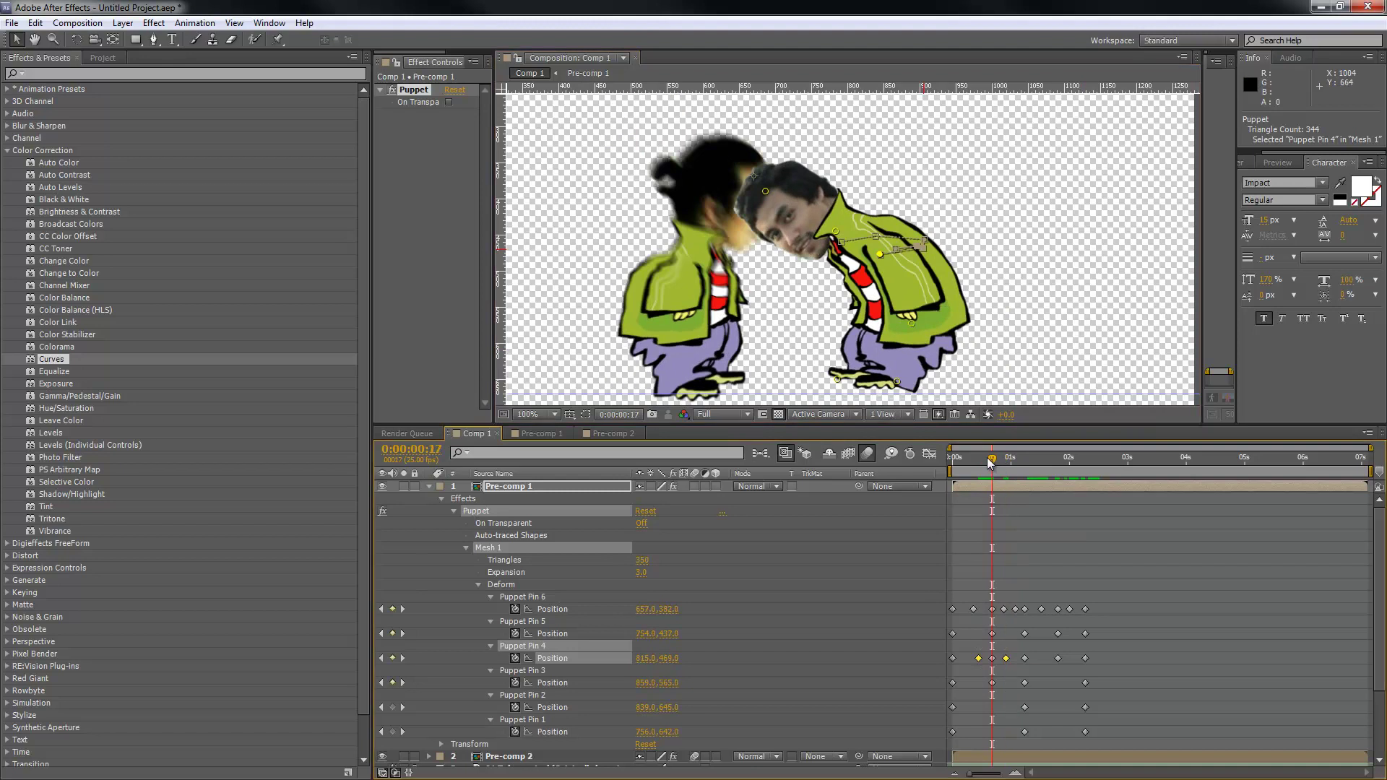
drag(874, 257, 846, 269)
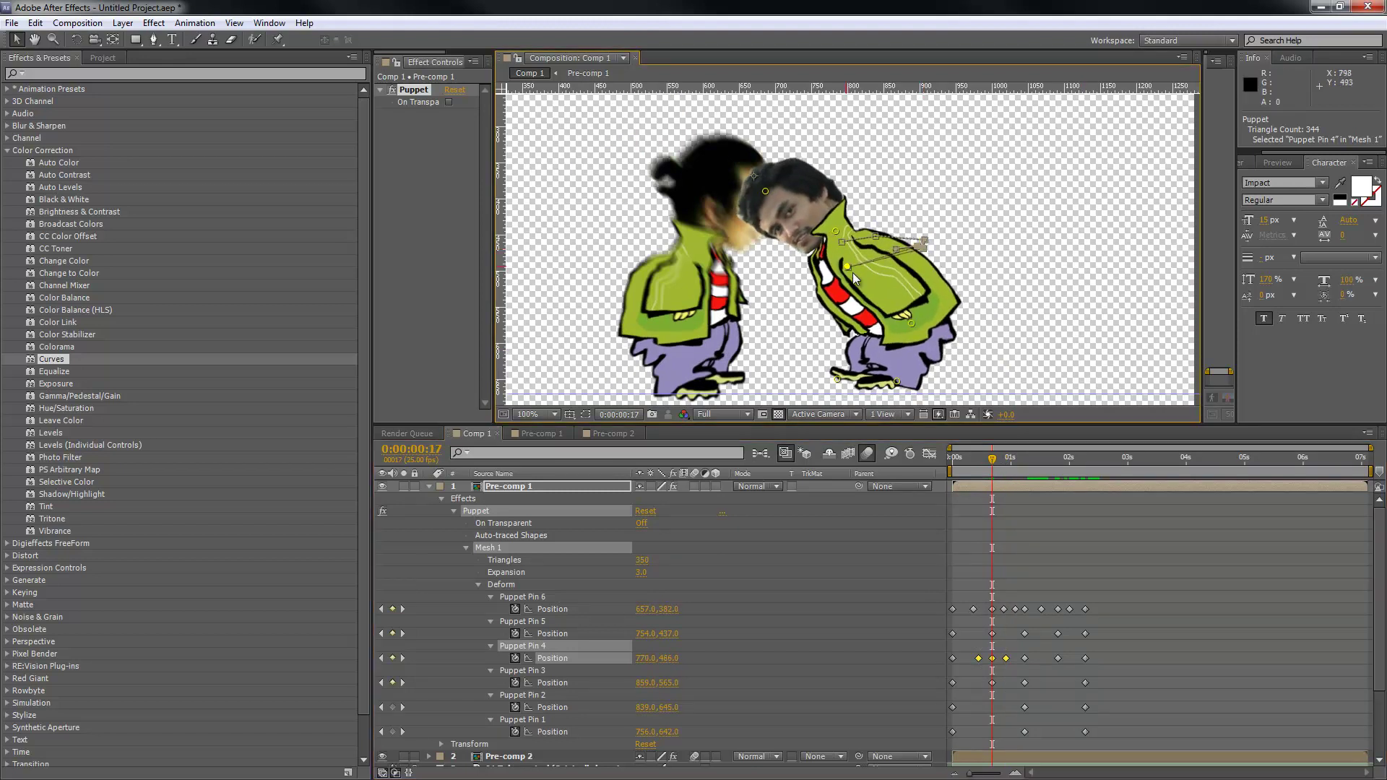
Step: Reposition the chest pin at 0:00:01:12 and check the motion through to 0:00:02:10
drag(996, 460, 1040, 479)
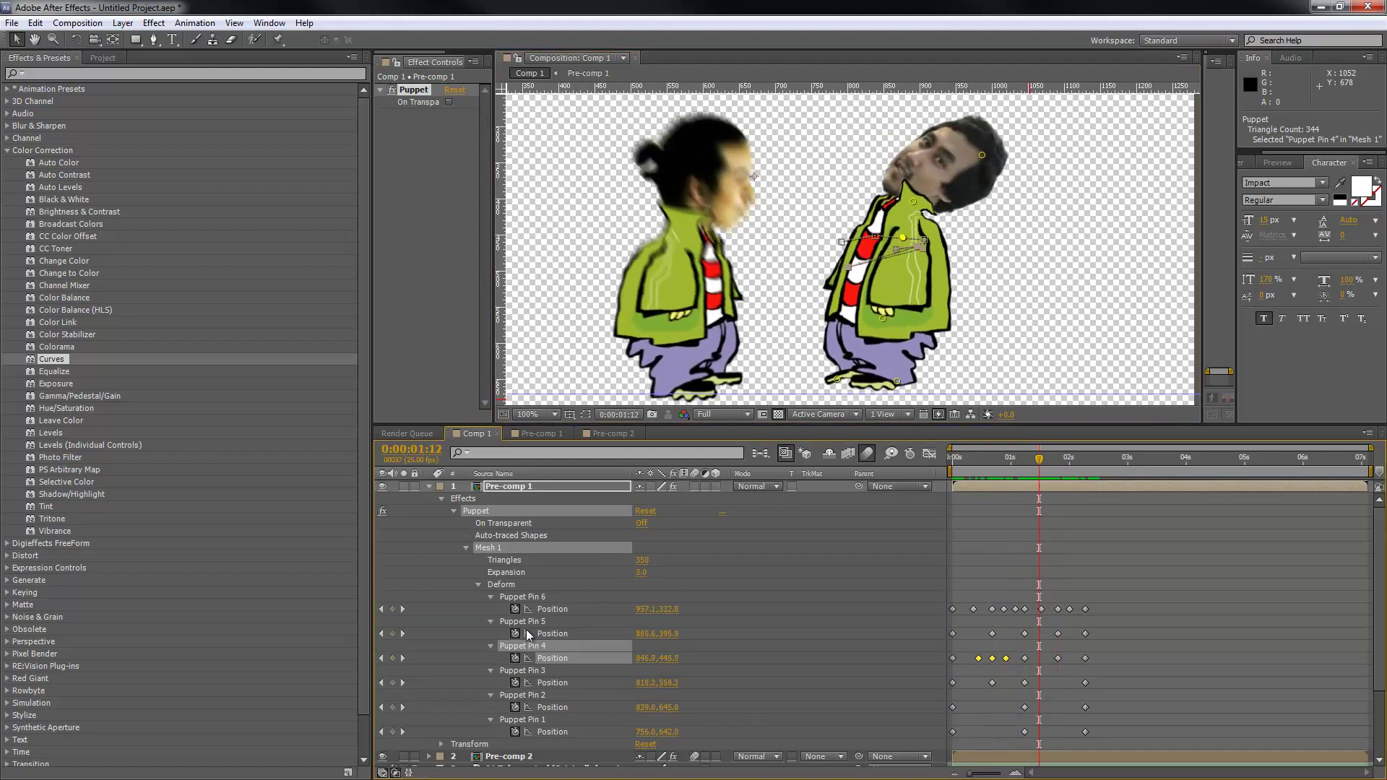
mouse_move(1040, 475)
mouse_down()
mouse_move(1024, 468)
mouse_move(1041, 468)
mouse_up()
drag(903, 241, 872, 242)
drag(1040, 469, 1092, 468)
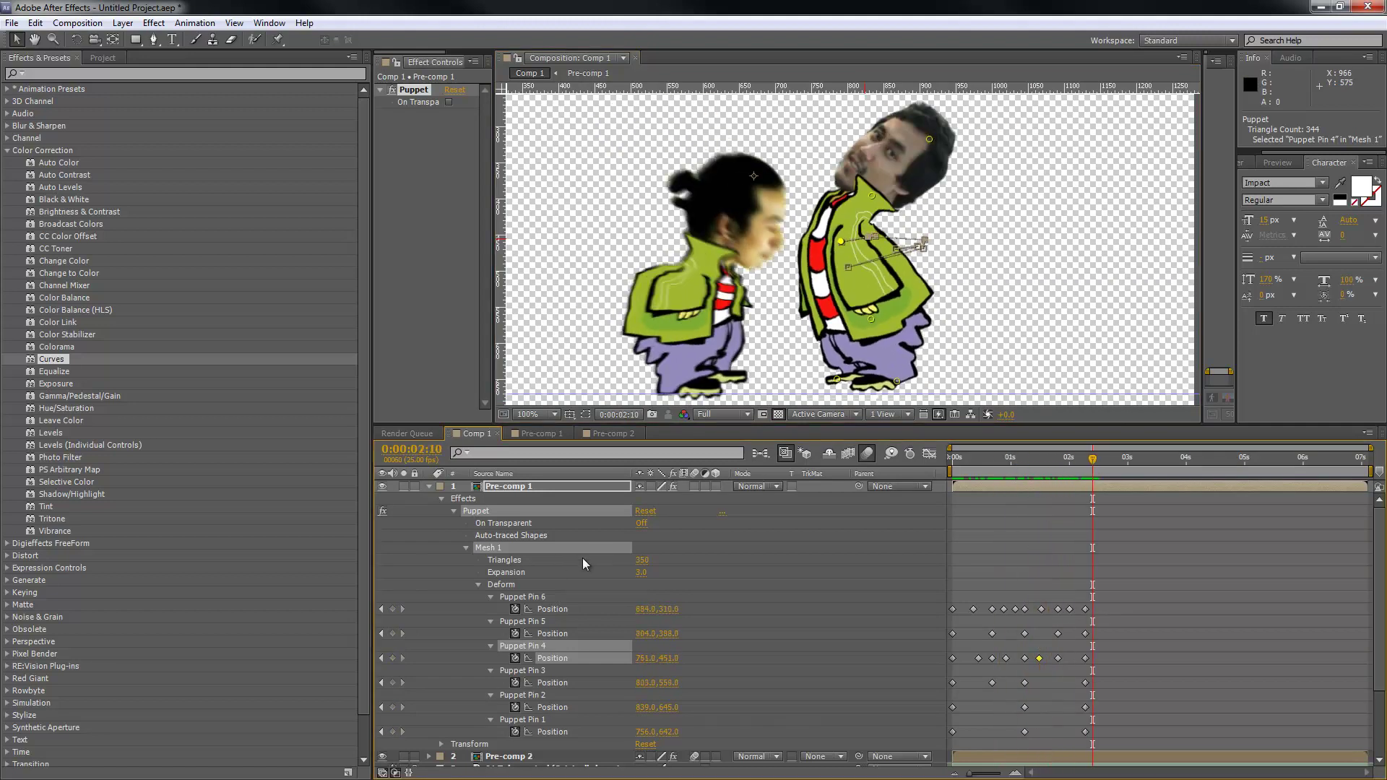
Step: Compress all of Pre-comp 1's pin keyframes into the first second and preview the faster motion from the start
drag(1073, 468, 951, 462)
drag(1150, 591, 936, 744)
drag(1085, 732, 1002, 723)
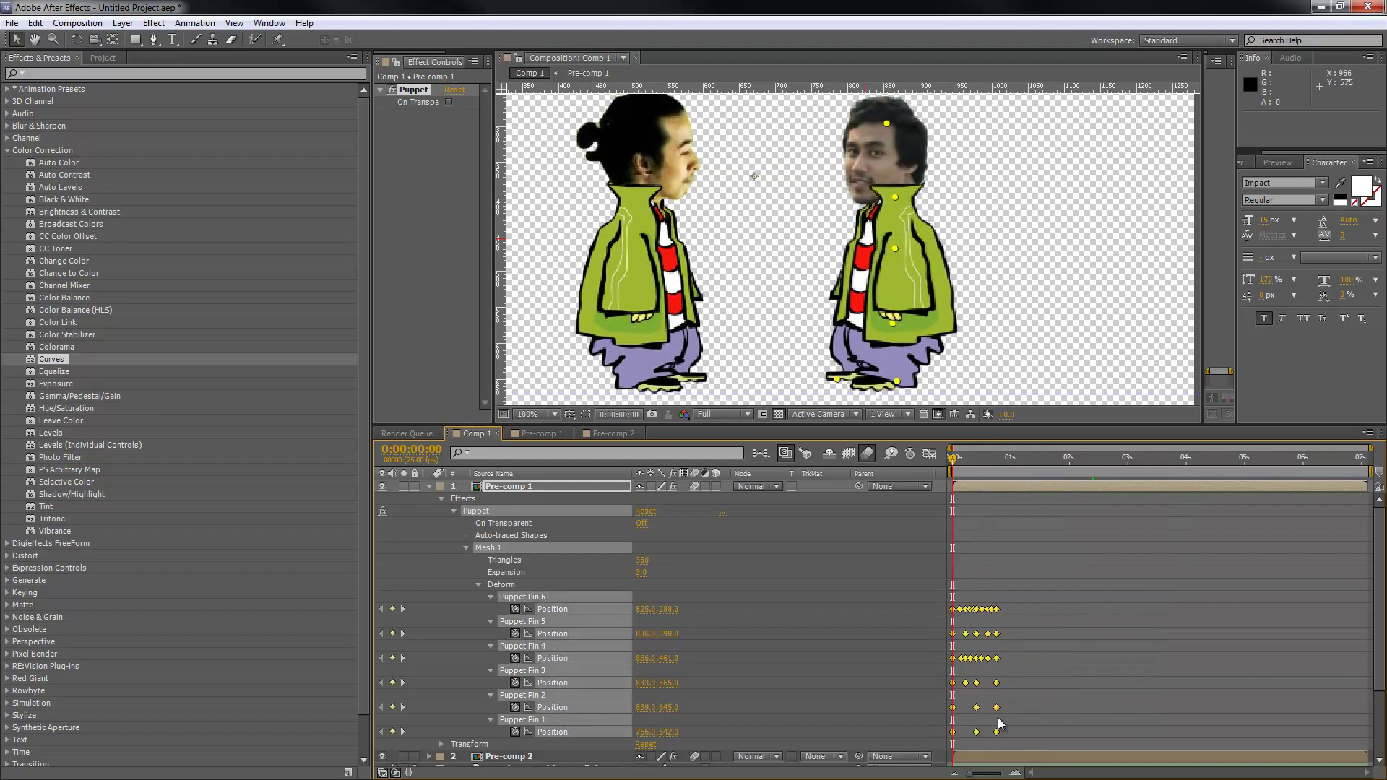
key(KP_0)
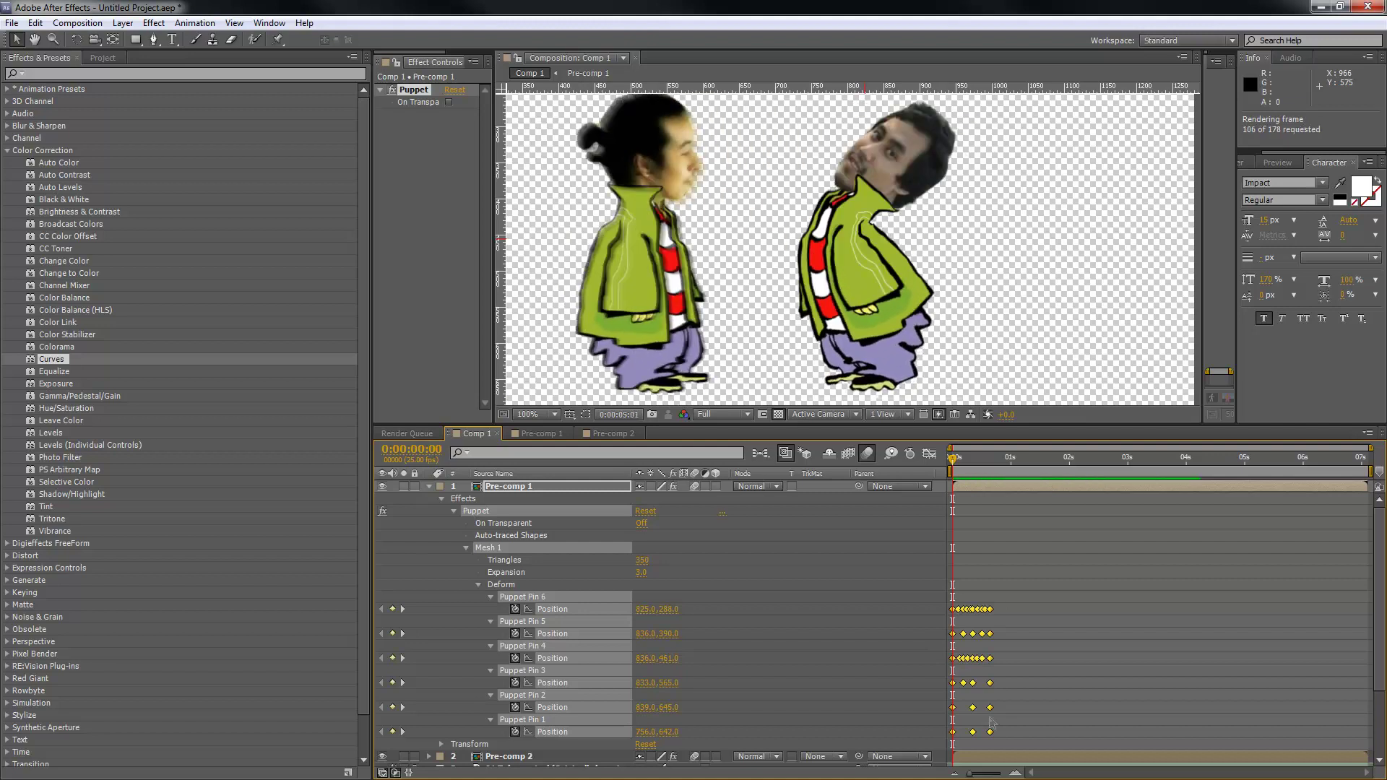
key(space)
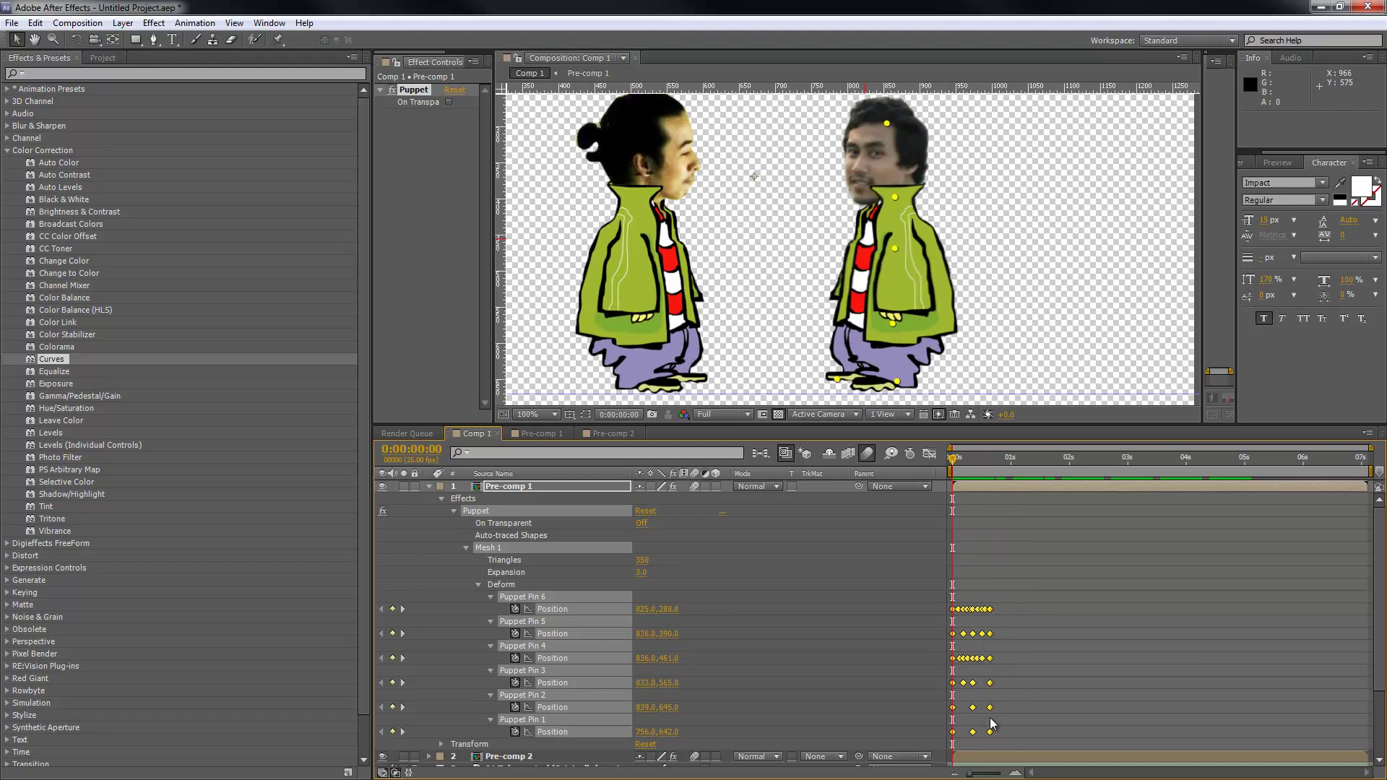
Step: Duplicate Pre-comp 1's pin keyframe cycle directly after itself, then copy both sets and paste them at 0:00:01:10
drag(1007, 610, 917, 743)
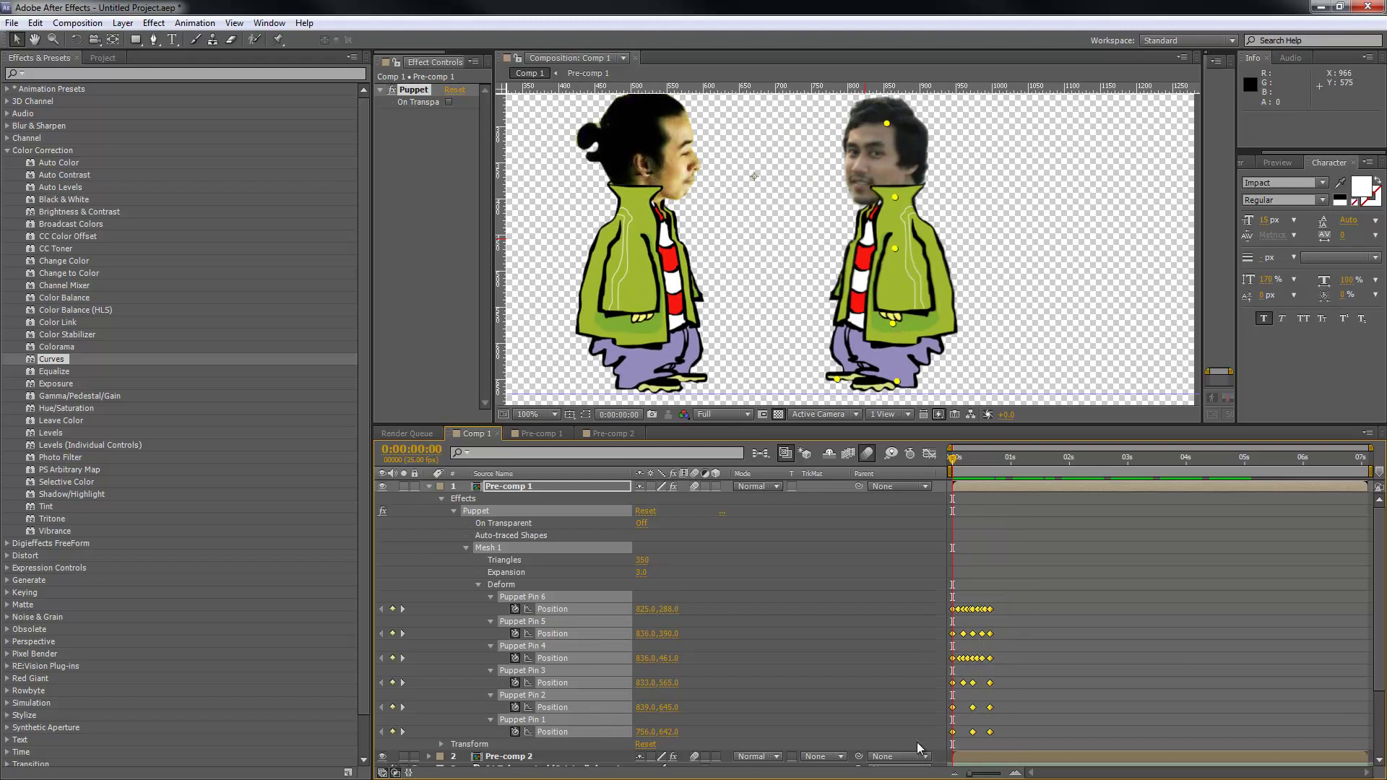
click(995, 462)
key(ctrl+v)
drag(1107, 585, 917, 741)
click(1037, 462)
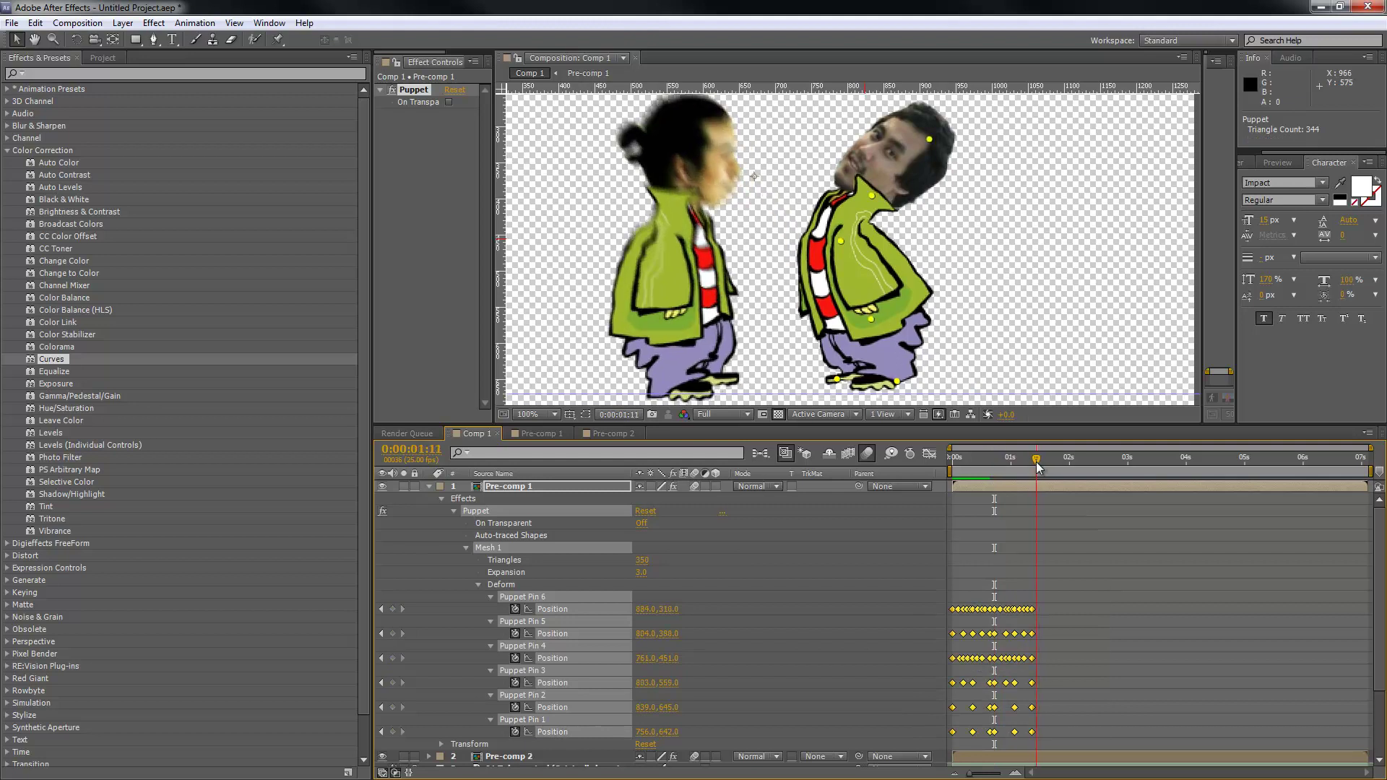
drag(1037, 463, 1035, 463)
Step: Copy all of Pre-comp 1's pin keyframes, paste them at 0:00:02:20 and again after the last keyframe, and preview the animation
drag(1134, 578, 917, 734)
key(ctrl+c)
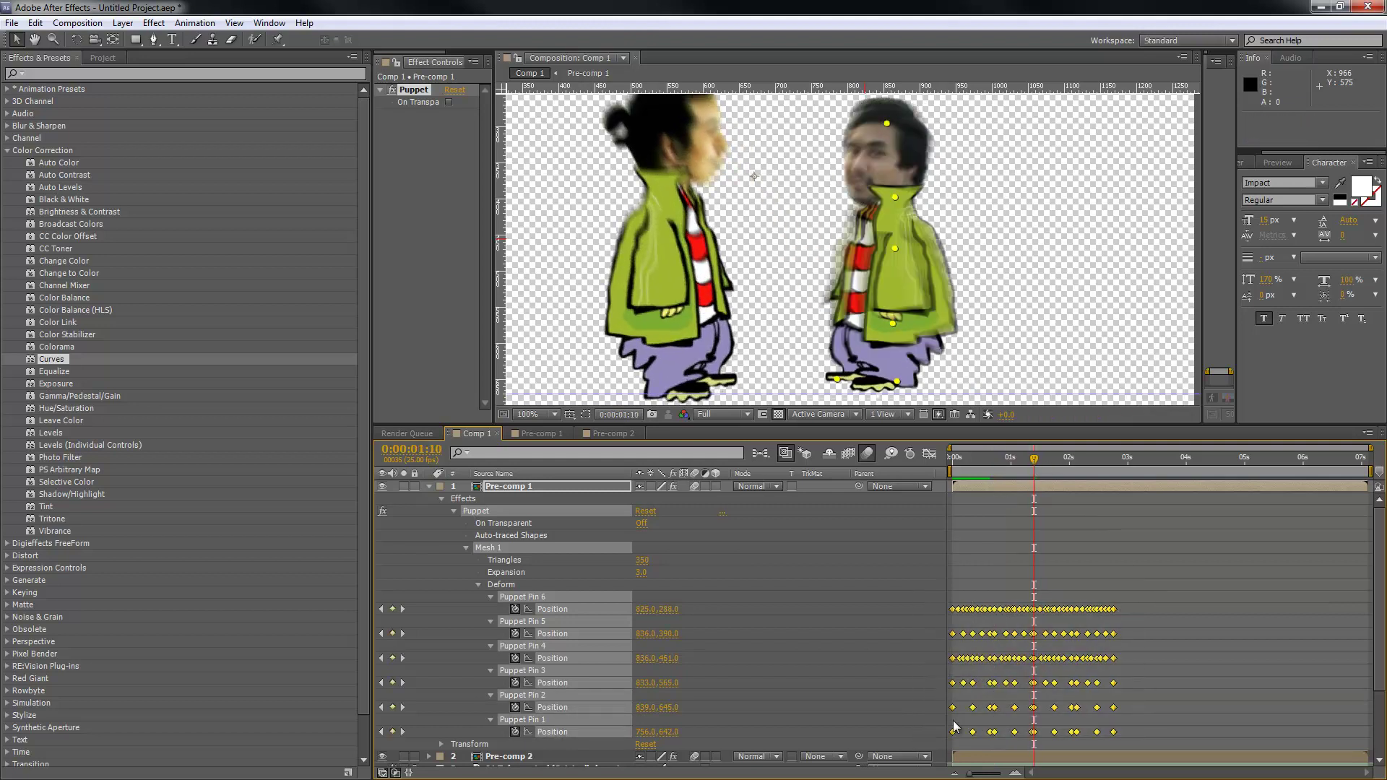
click(1116, 467)
drag(1115, 467, 1121, 468)
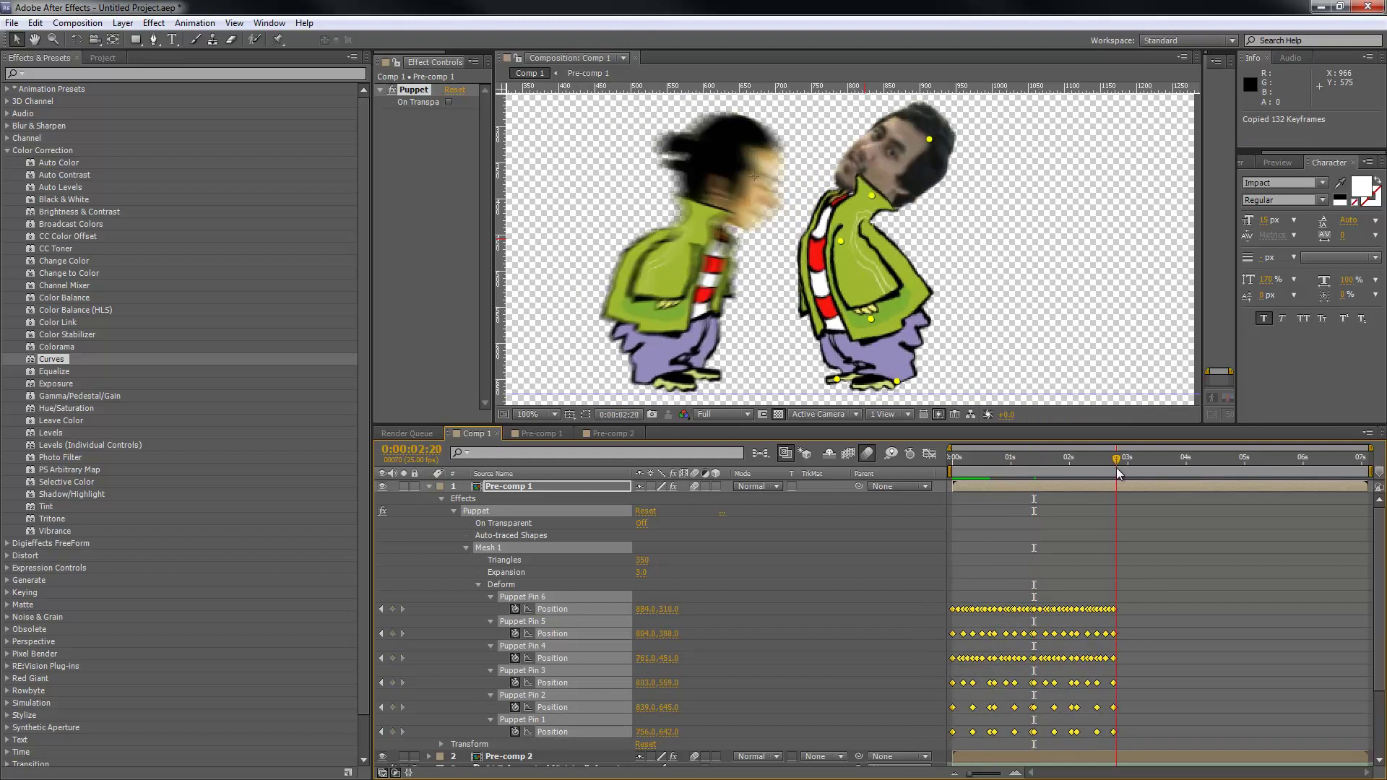
key(ctrl+v)
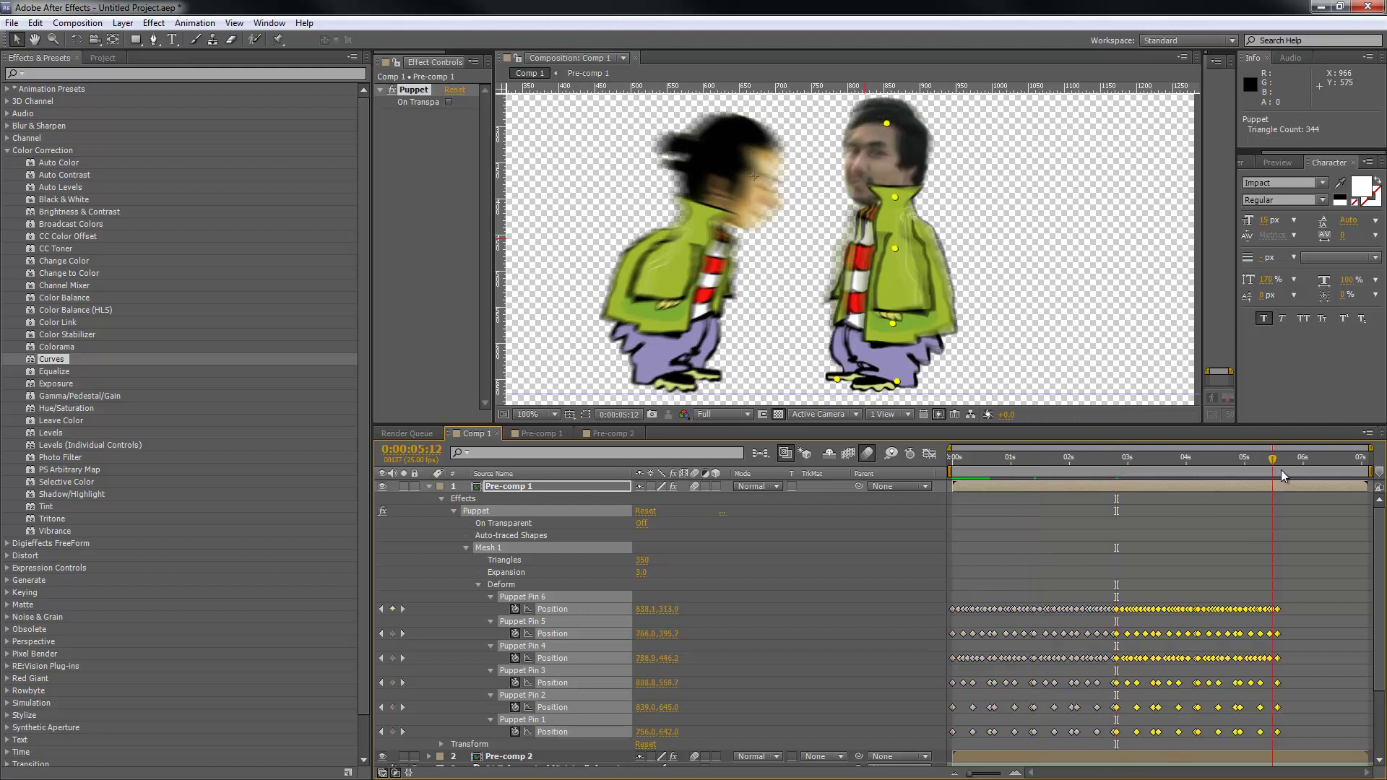
drag(1281, 471, 1287, 471)
key(ctrl+v)
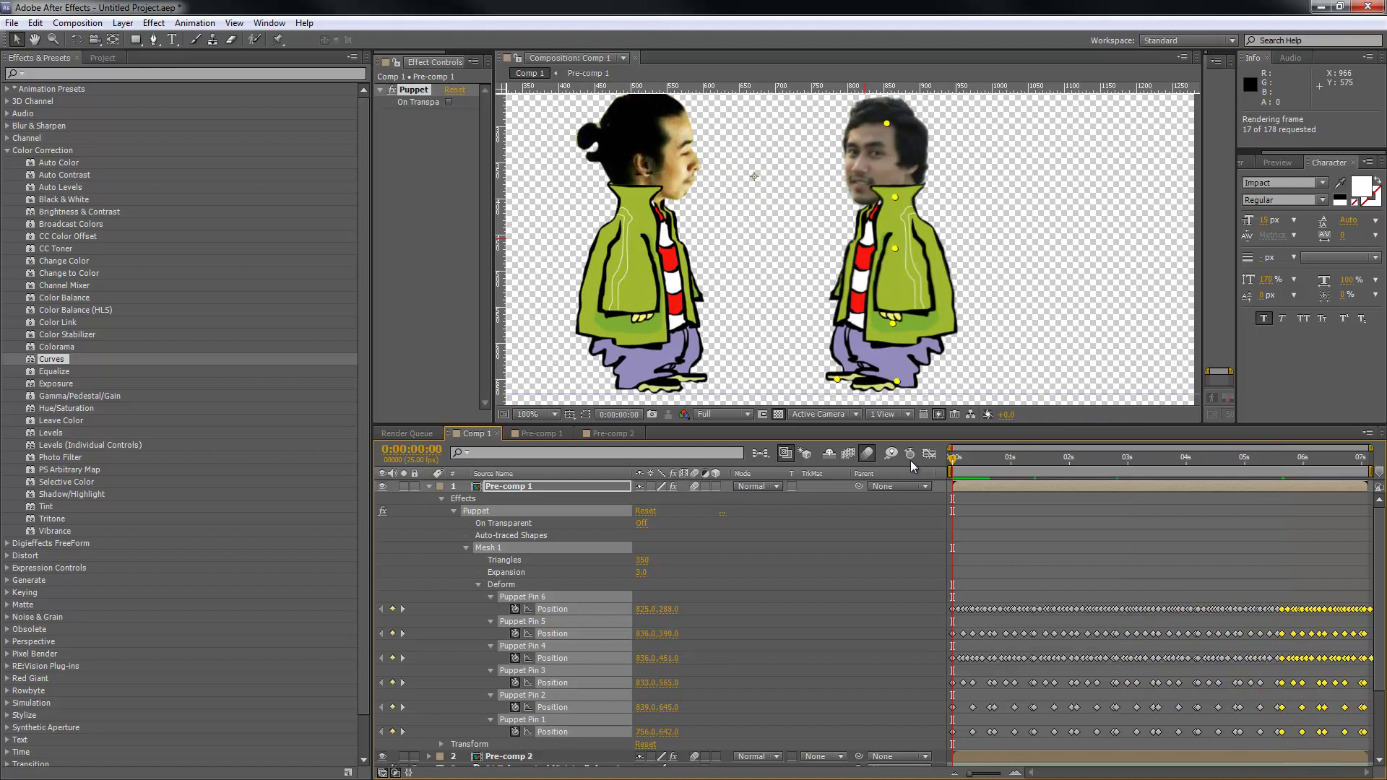
key(KP_0)
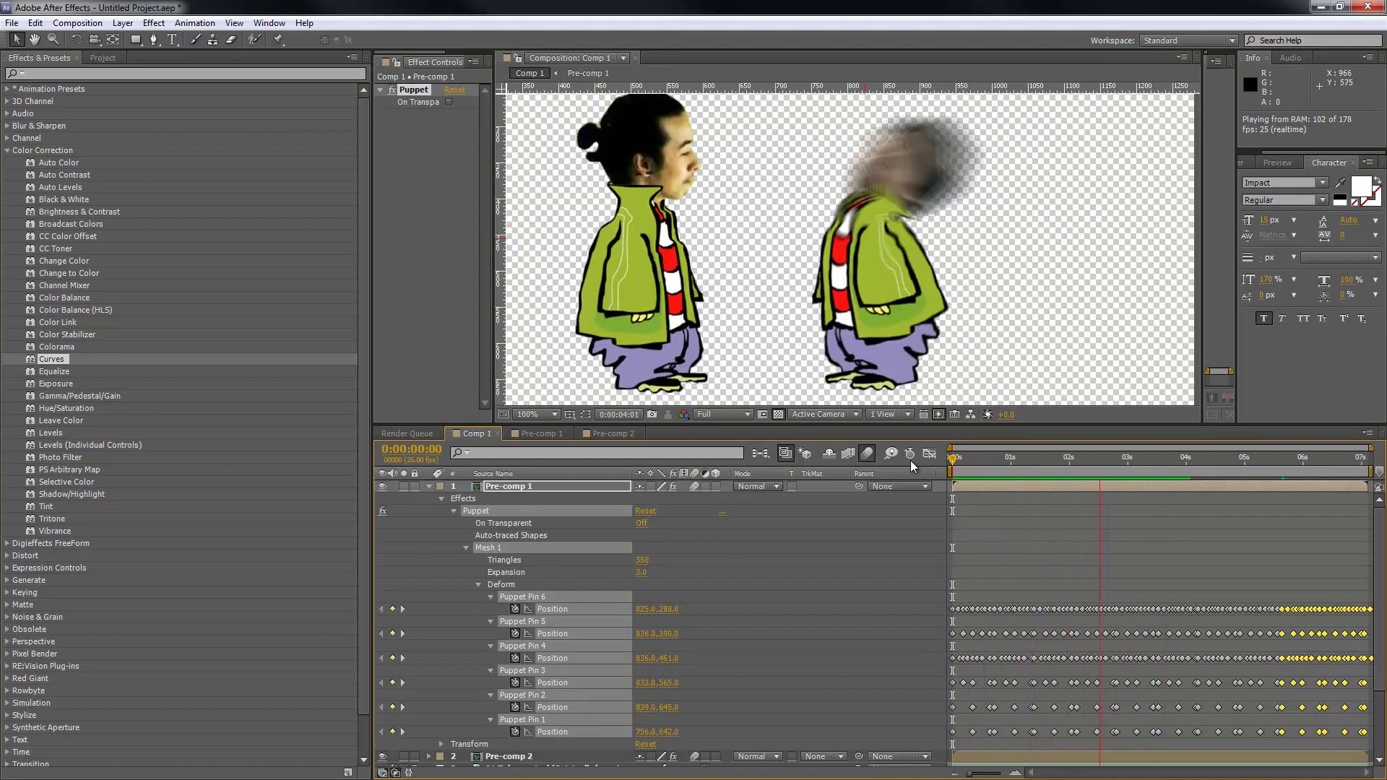
key(space)
Step: Delete the existing Puppet effect with all its pins from Pre-comp 2
scroll(596, 609, down, 5)
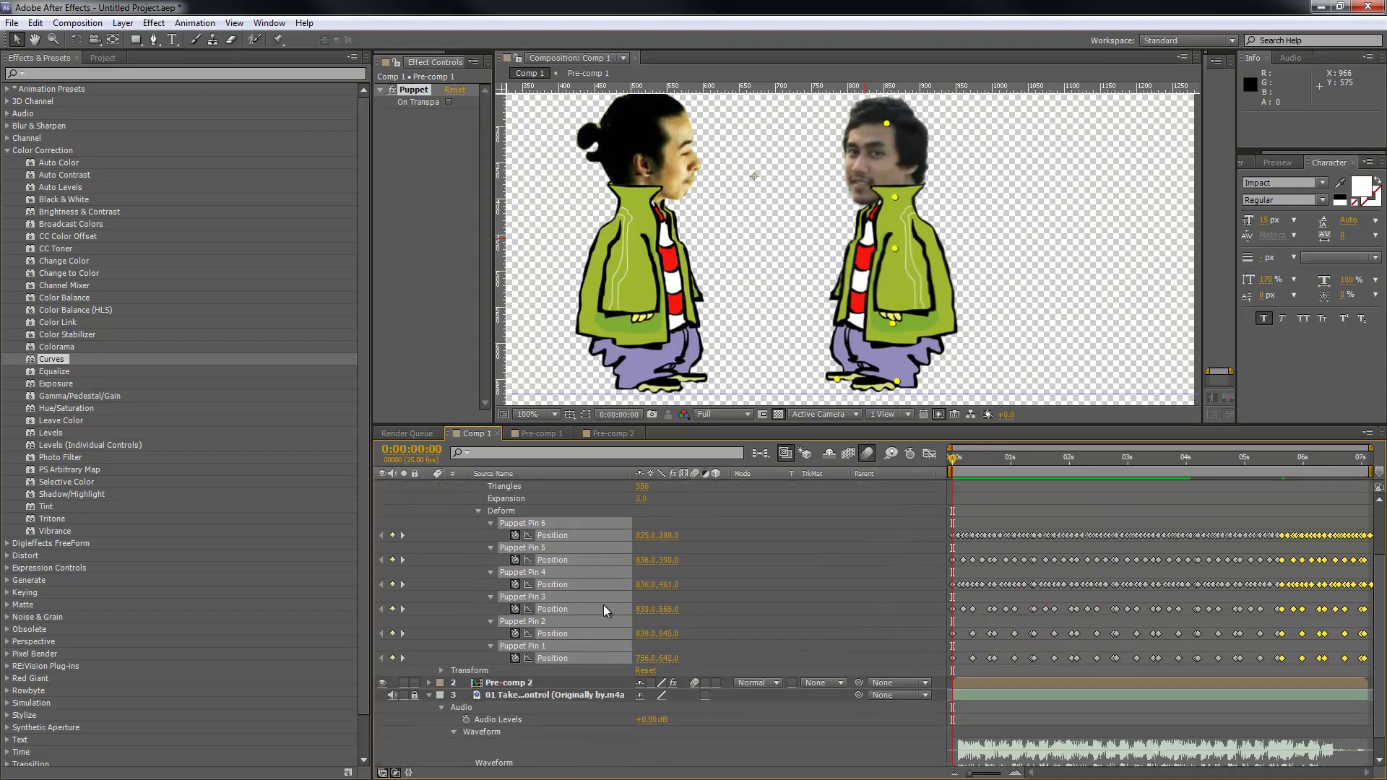
click(430, 662)
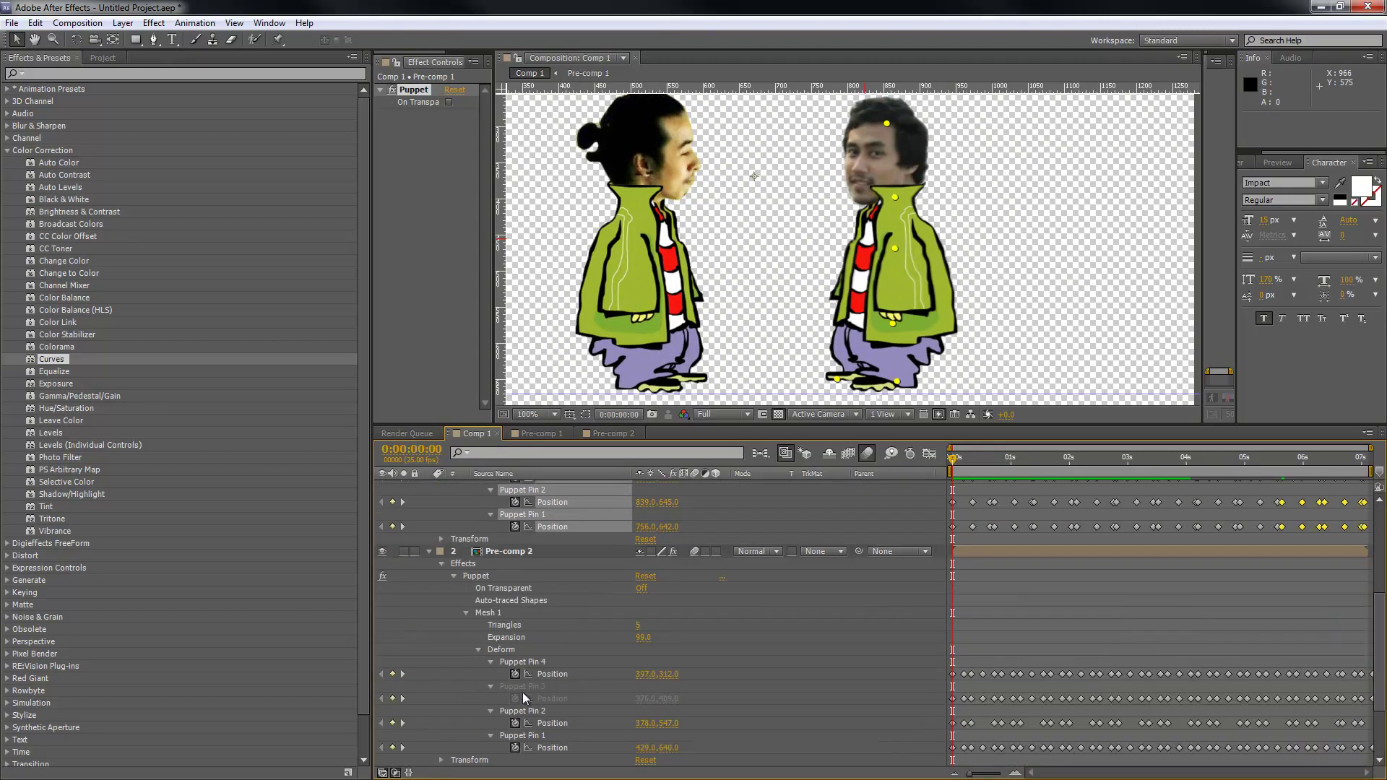
scroll(522, 691, down, 5)
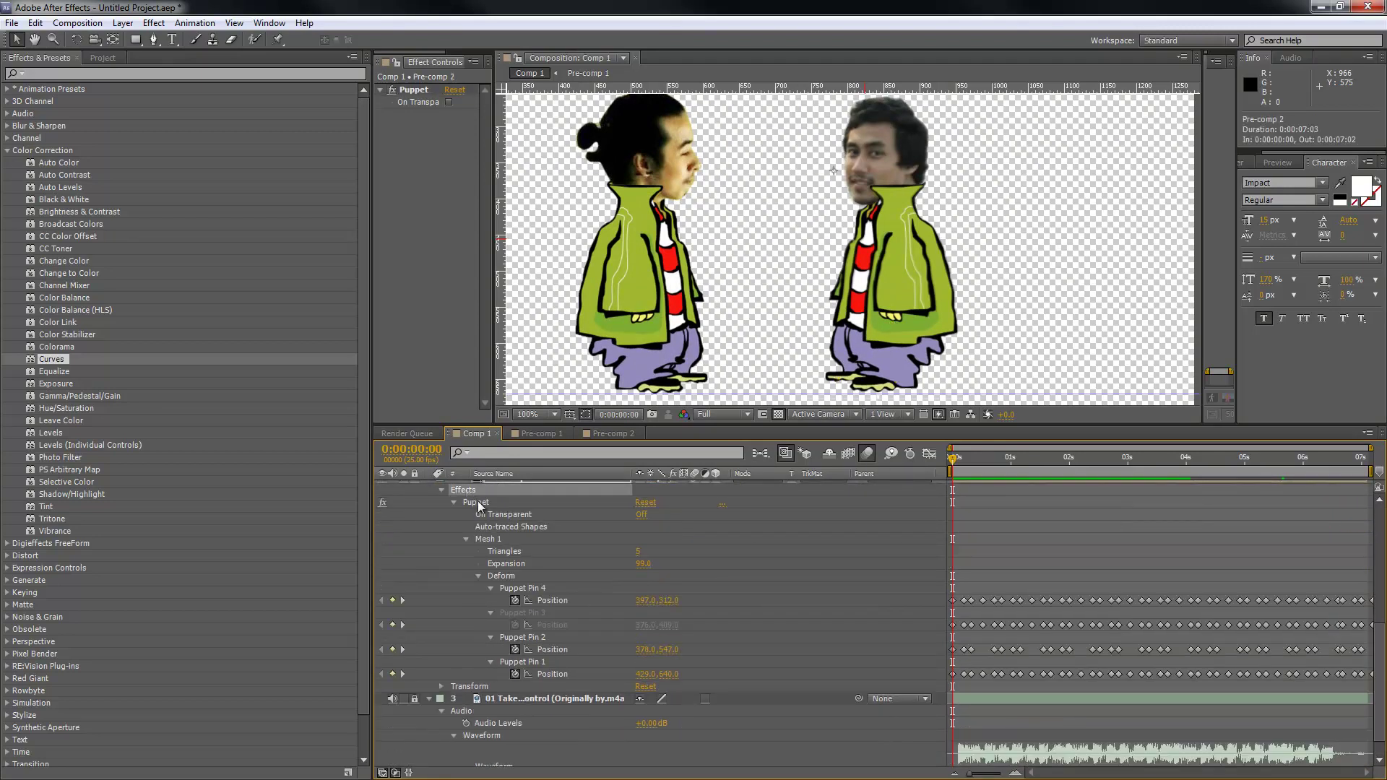
key(Delete)
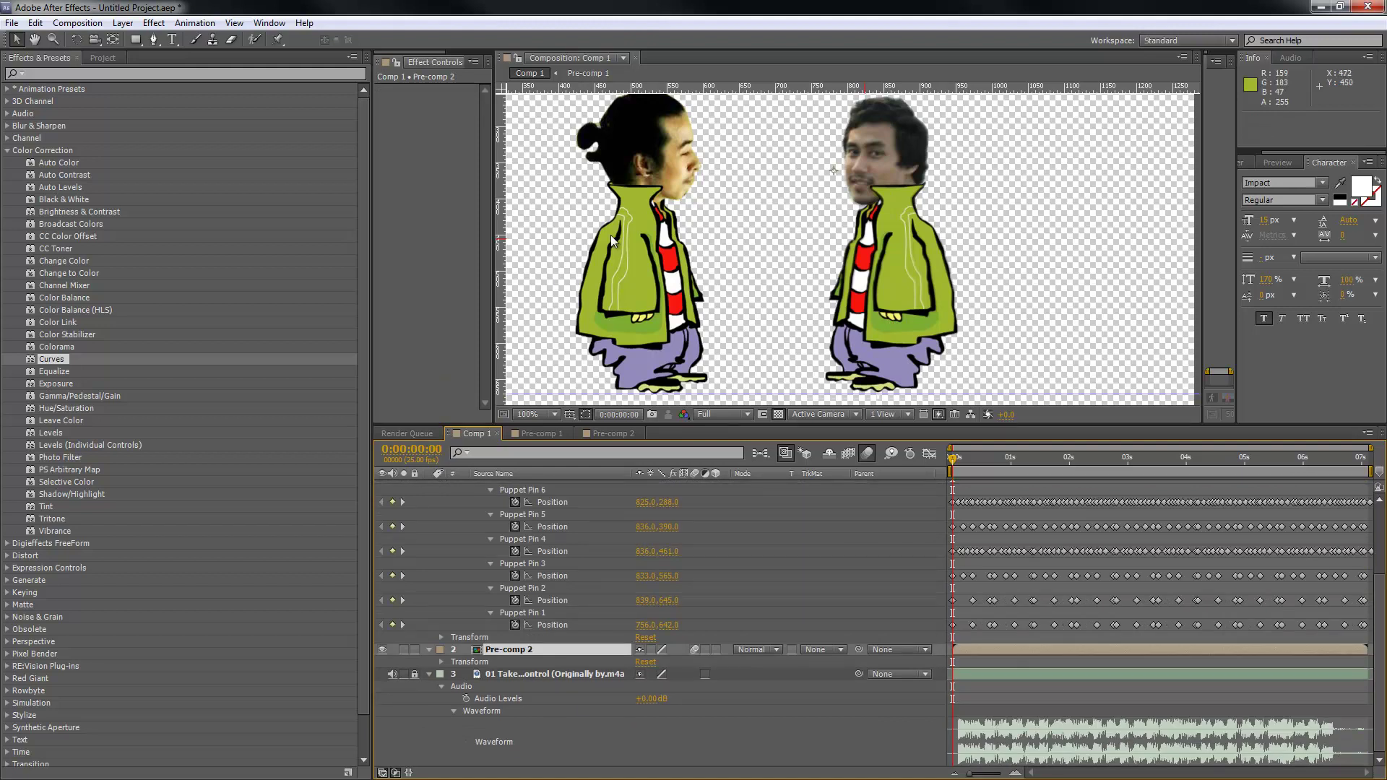
Step: Place eight puppet pins on Pre-comp 2's character from head to feet, and reveal the position keyframes of every pin
click(279, 39)
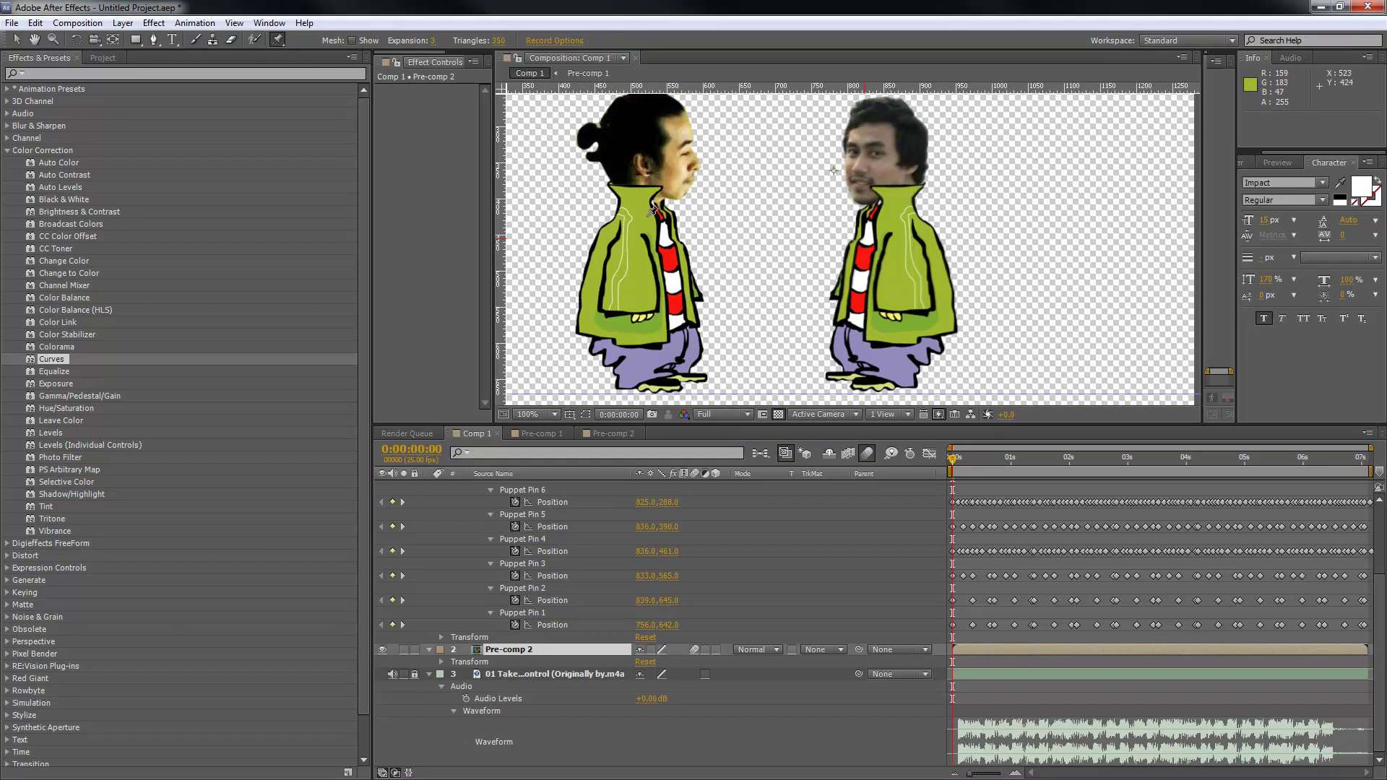
click(652, 125)
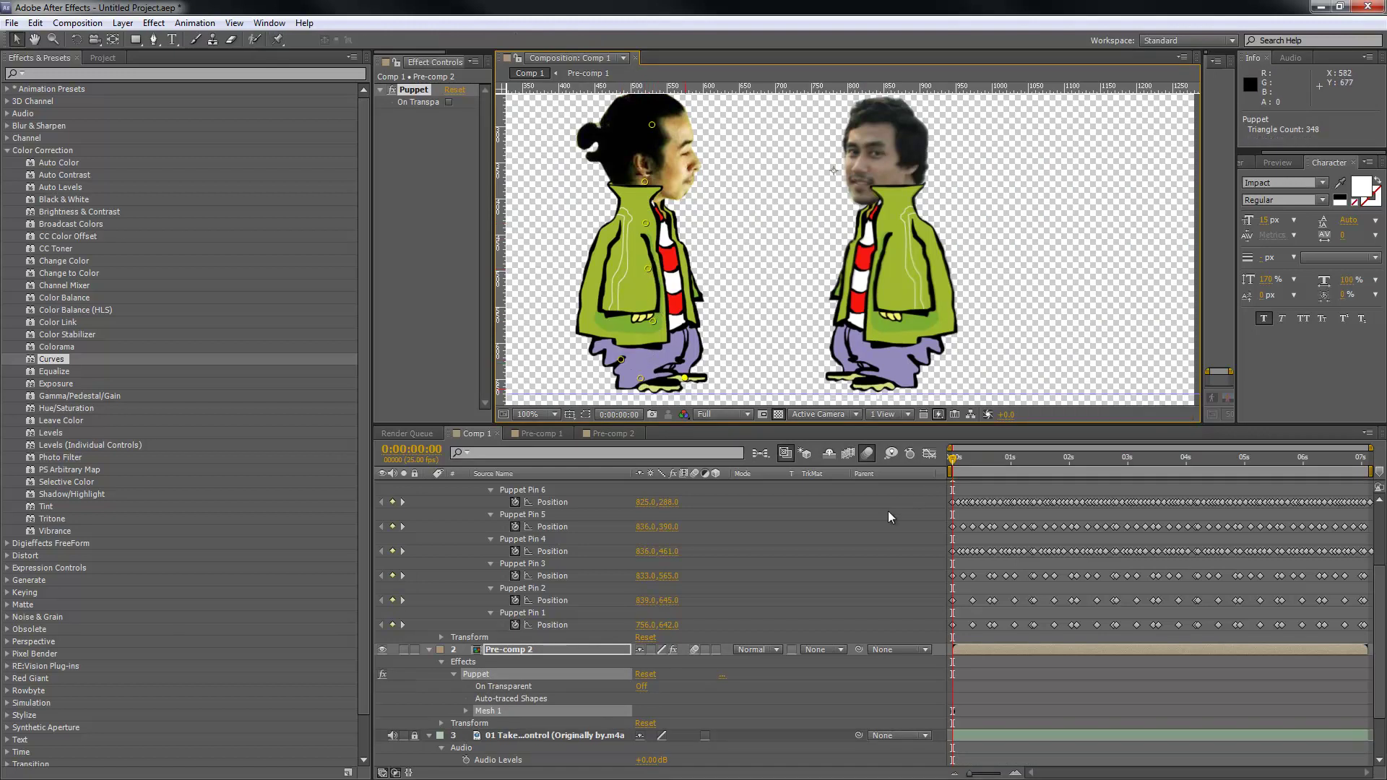
click(466, 711)
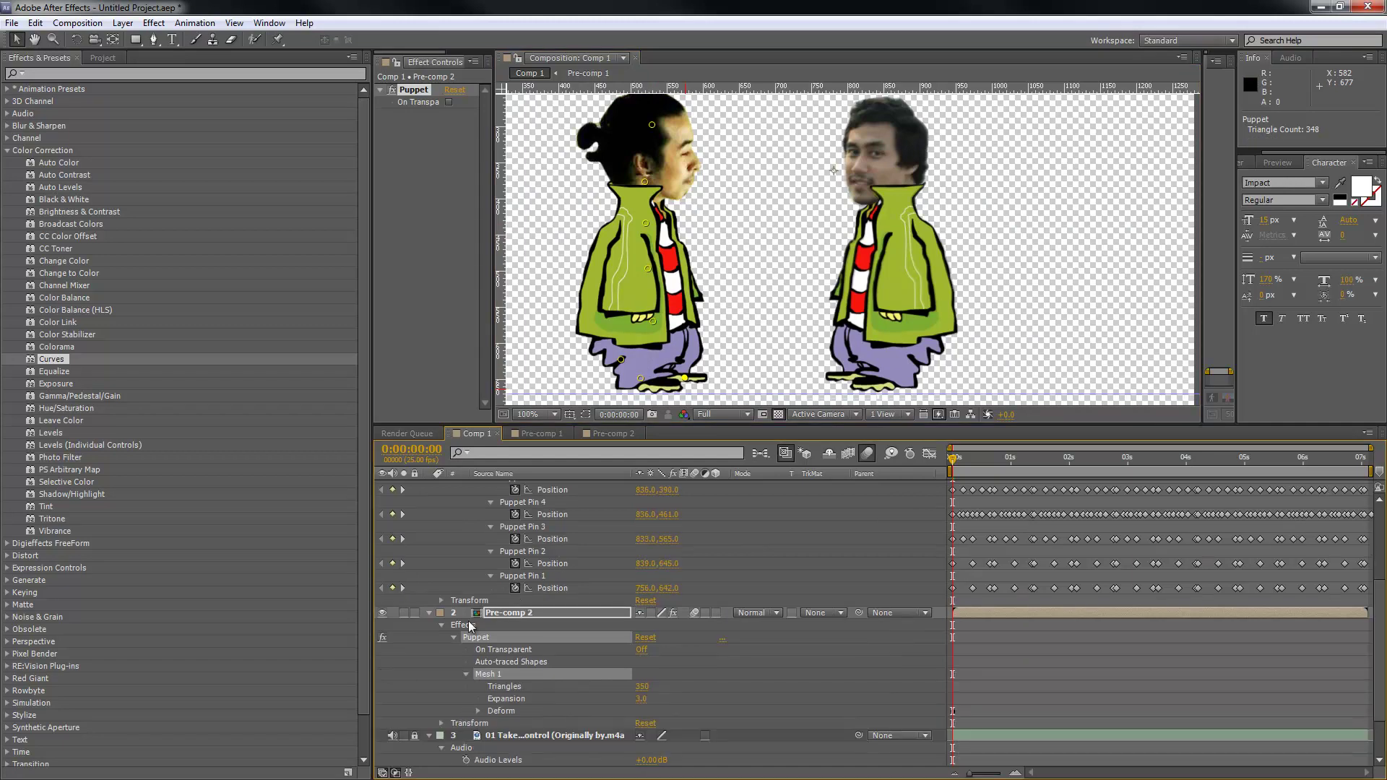
scroll(470, 638, down, 3)
click(476, 650)
scroll(526, 678, down, 2)
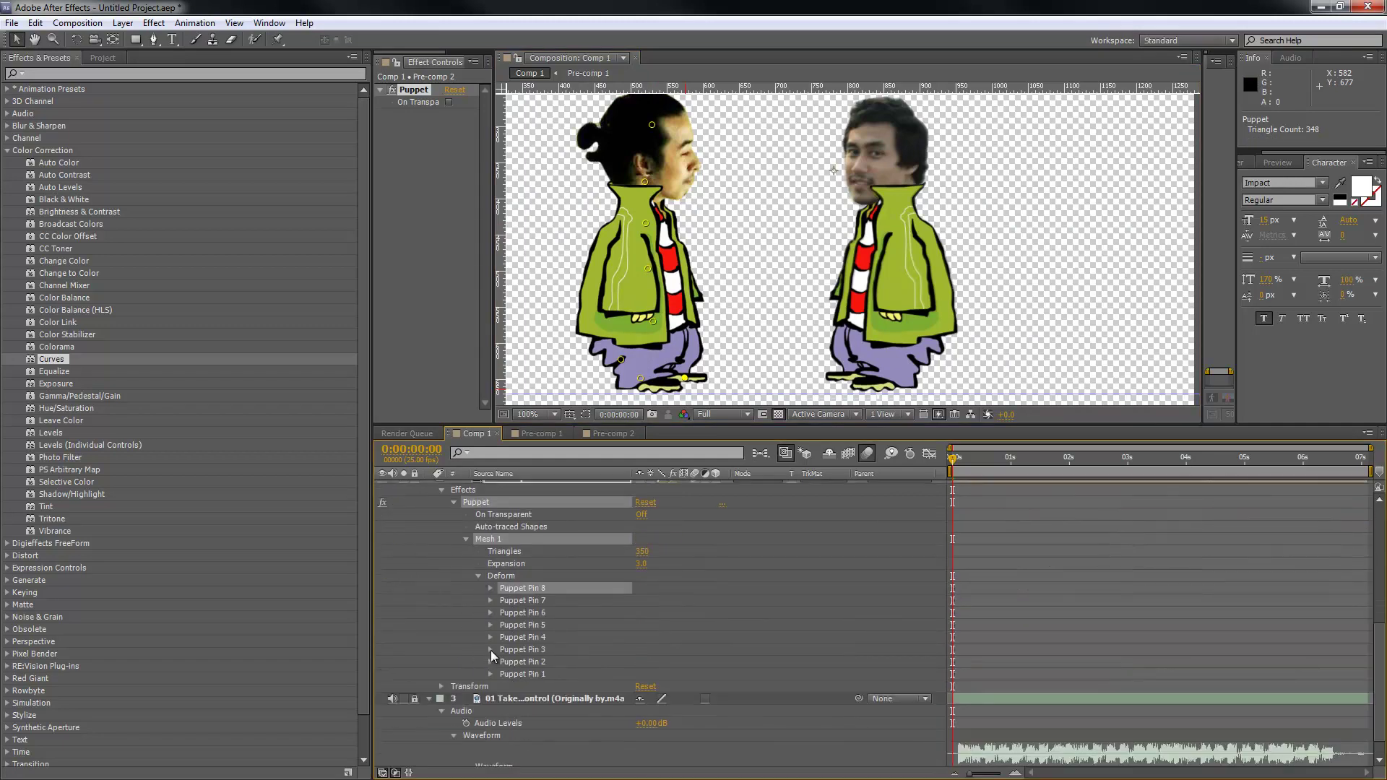
click(490, 674)
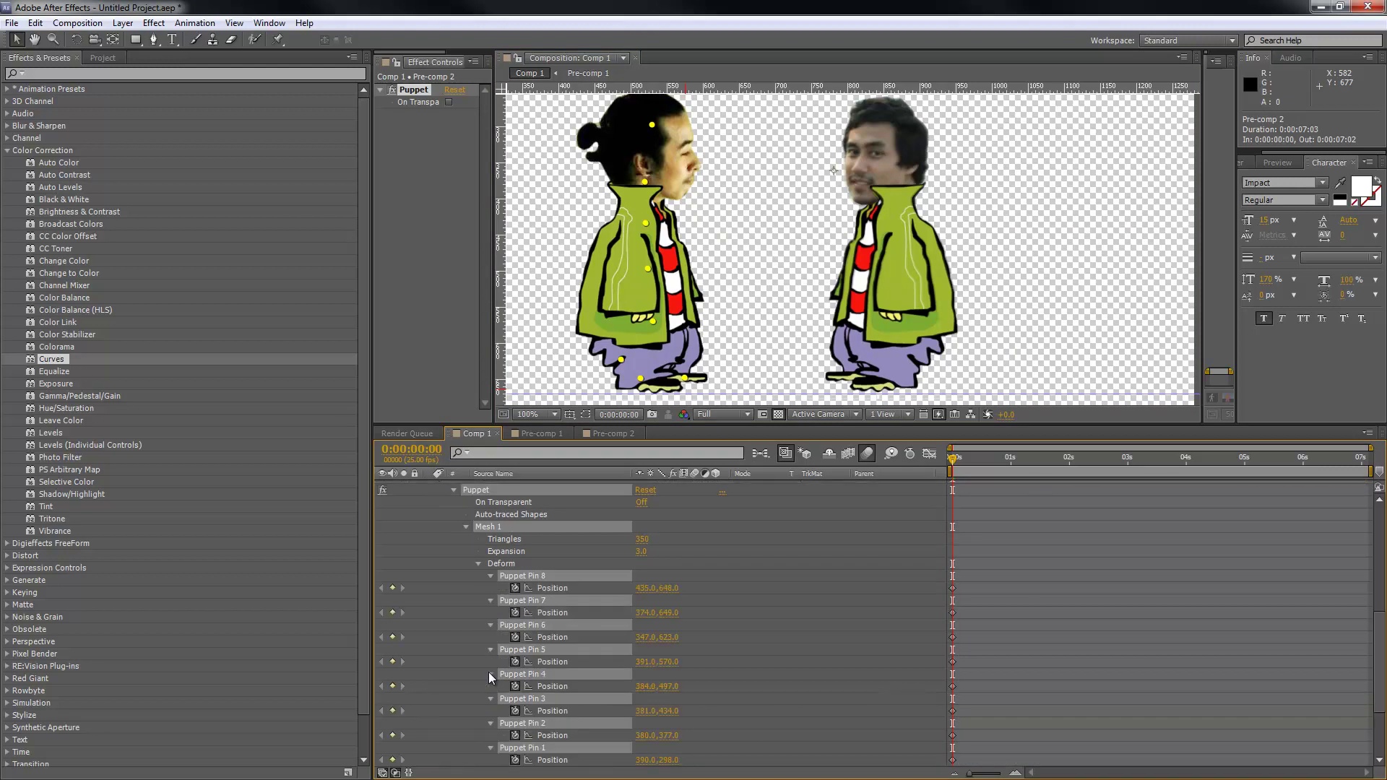
Step: At 0:00:00:06, move Pre-comp 2's waist and upper-chest pins forward and the mid-torso pin back
scroll(738, 592, down, 2)
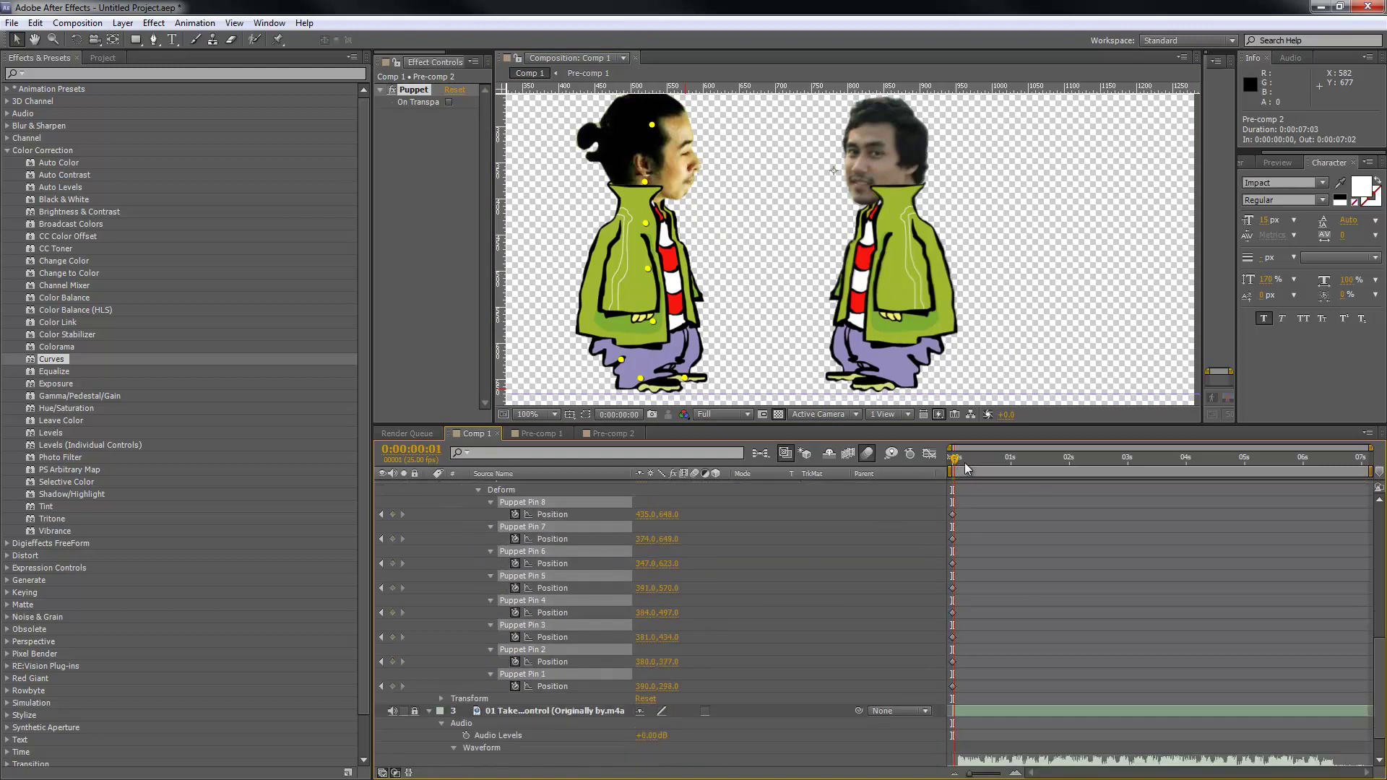
key(space)
drag(652, 321, 679, 322)
drag(642, 270, 681, 226)
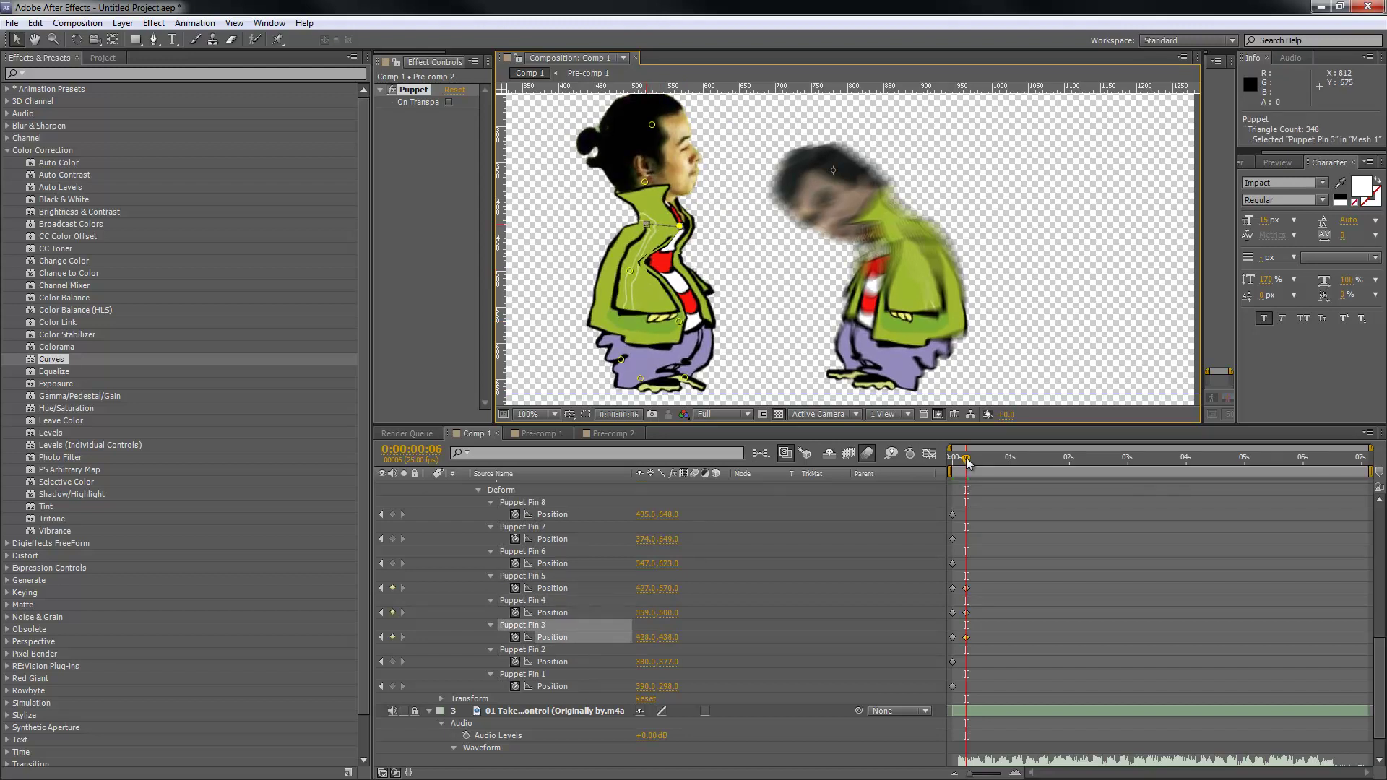
Step: At 0:00:00:13, push Pre-comp 2's mid-torso pin forward and pull the waist and upper-chest pins back
click(983, 466)
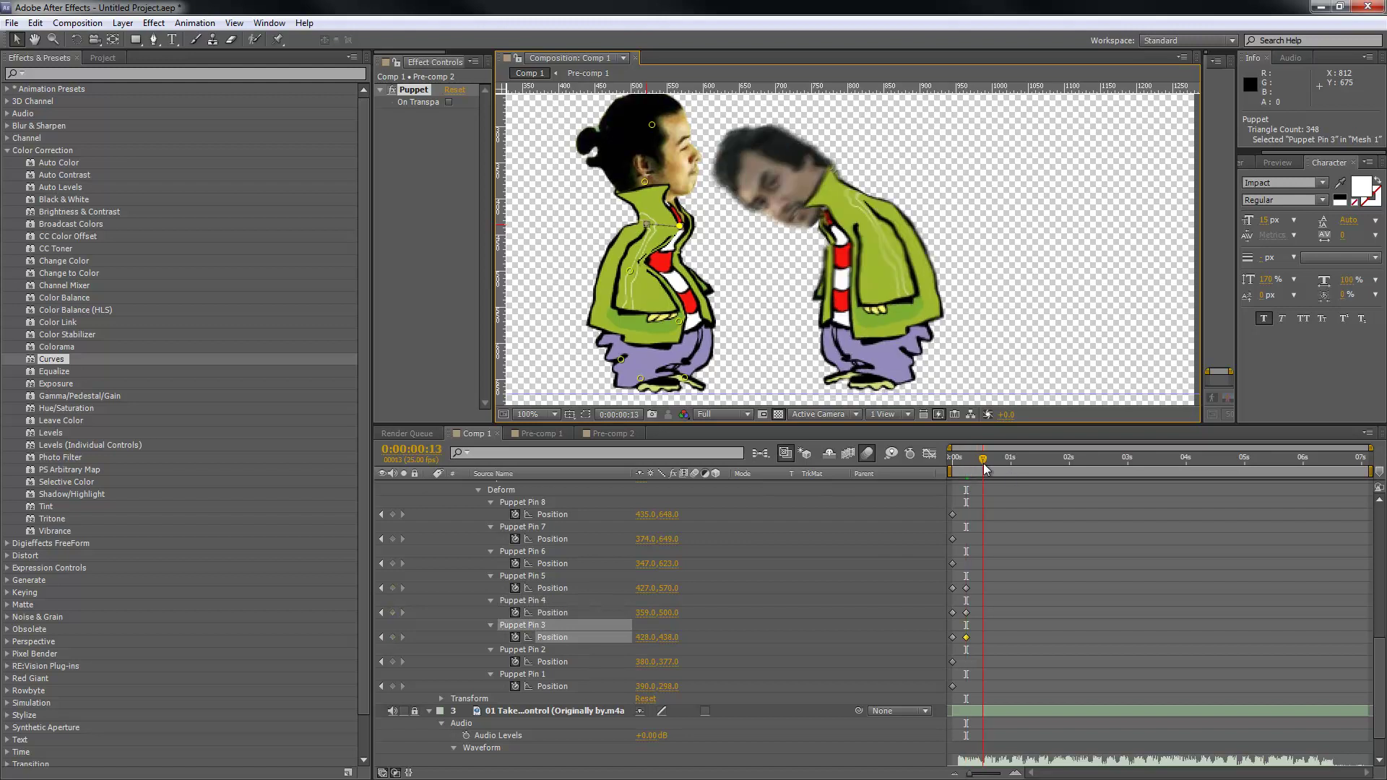
drag(647, 270, 682, 272)
drag(673, 320, 644, 322)
key(ctrl+z)
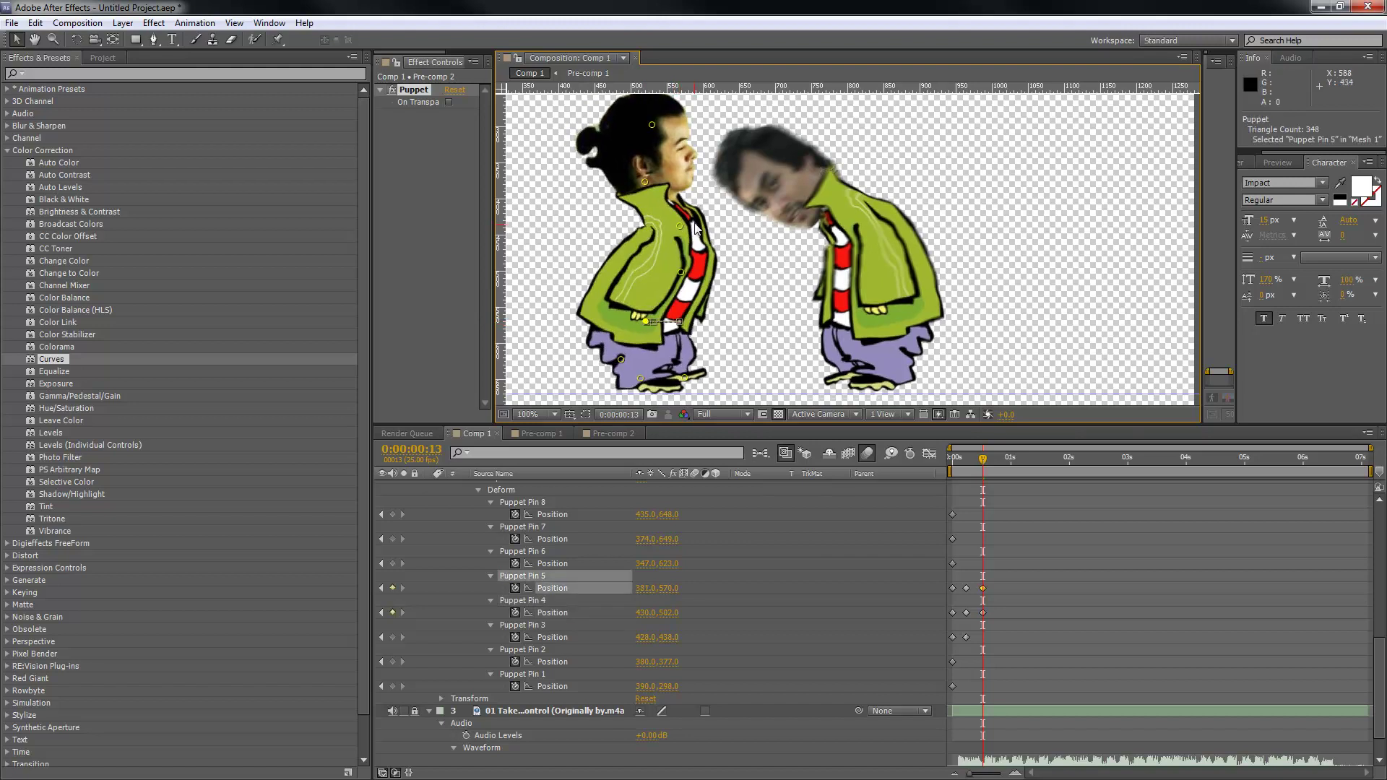
drag(680, 229, 647, 225)
Step: At 0:00:00:00, set Pre-comp 2's waist pin back and mid-torso pin forward, with the upper-chest pin near its original position
drag(971, 474, 936, 472)
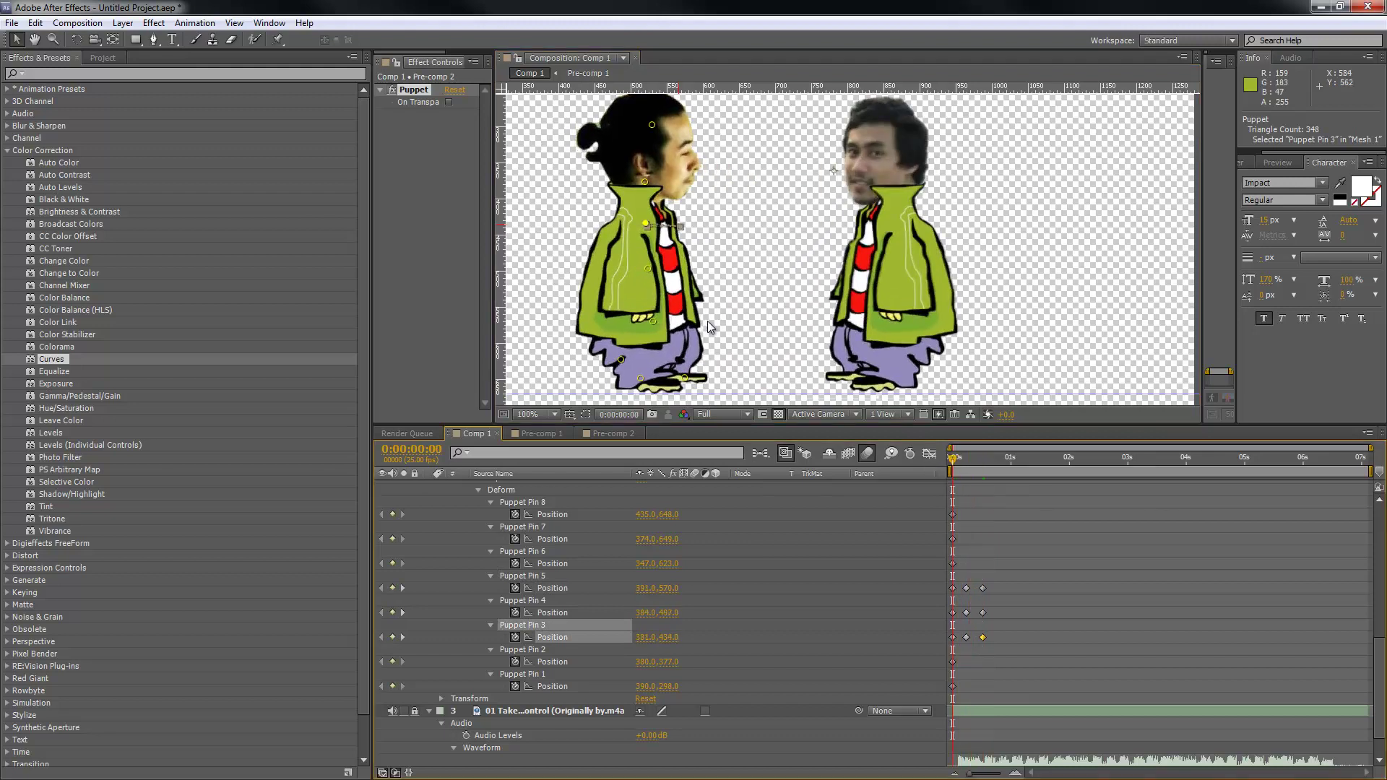
drag(652, 321, 668, 321)
drag(646, 224, 678, 225)
mouse_move(951, 462)
mouse_down()
mouse_move(968, 458)
mouse_move(948, 459)
mouse_up()
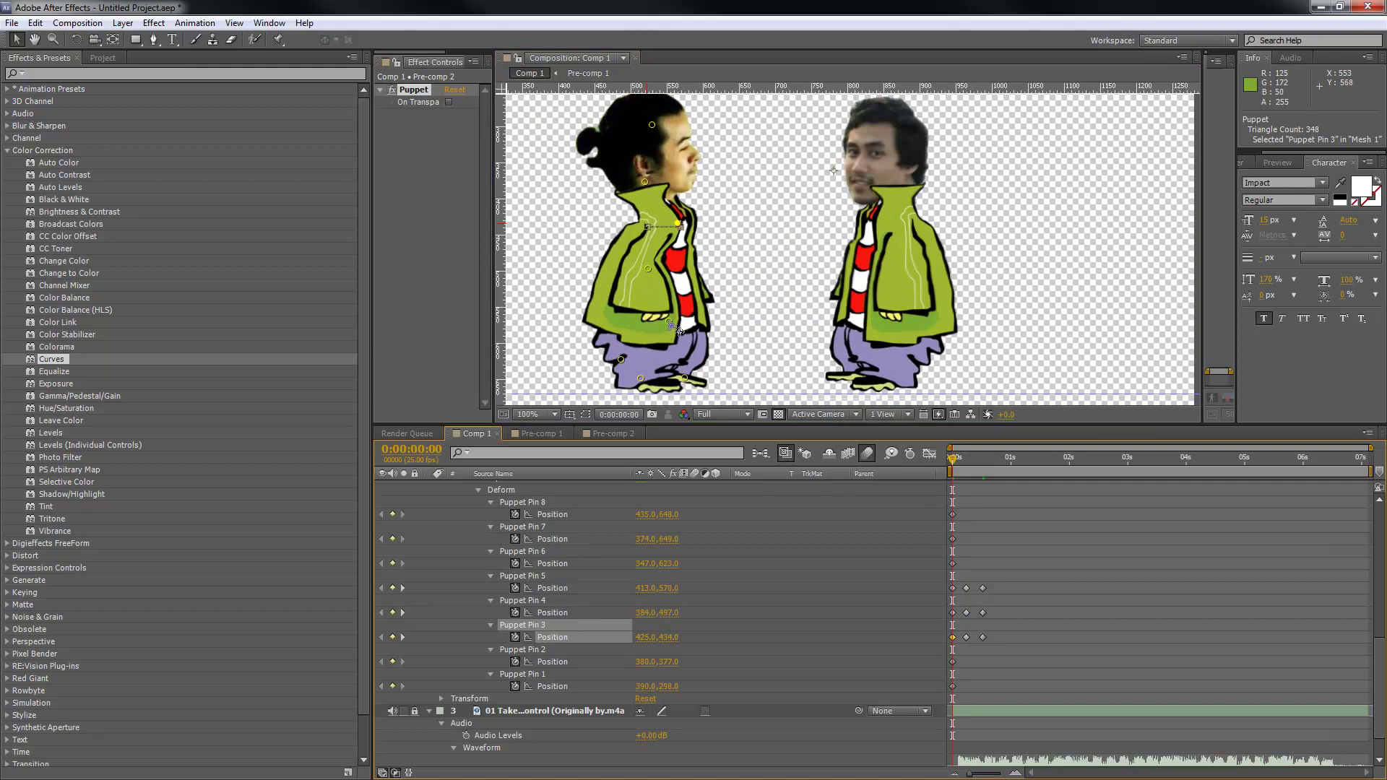
drag(678, 329, 677, 272)
drag(677, 224, 648, 224)
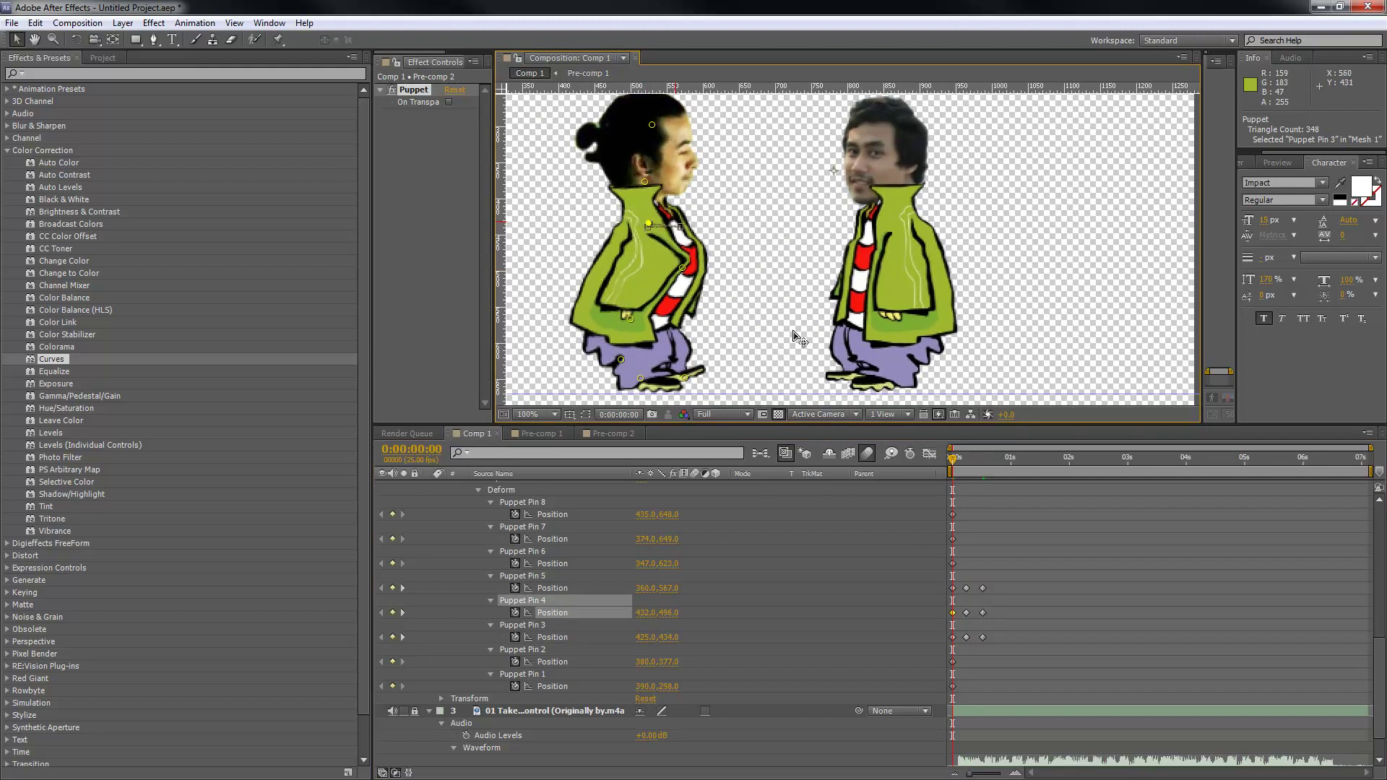
Step: Tilt Pre-comp 2's head back at 0:00:00:06 by pulling its head and neck pins backward
click(960, 456)
mouse_move(962, 456)
mouse_down()
mouse_move(978, 457)
mouse_move(947, 457)
mouse_move(966, 457)
mouse_up()
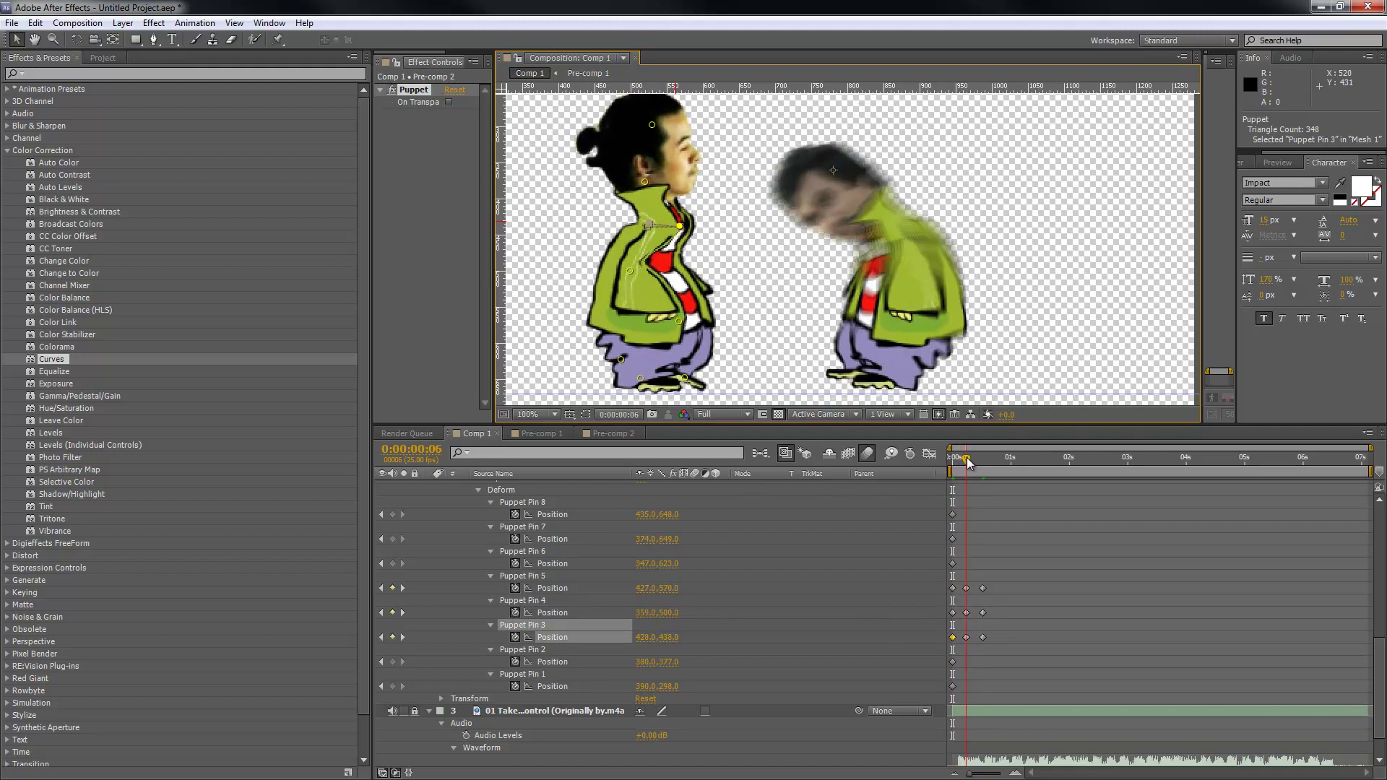
drag(652, 126, 630, 122)
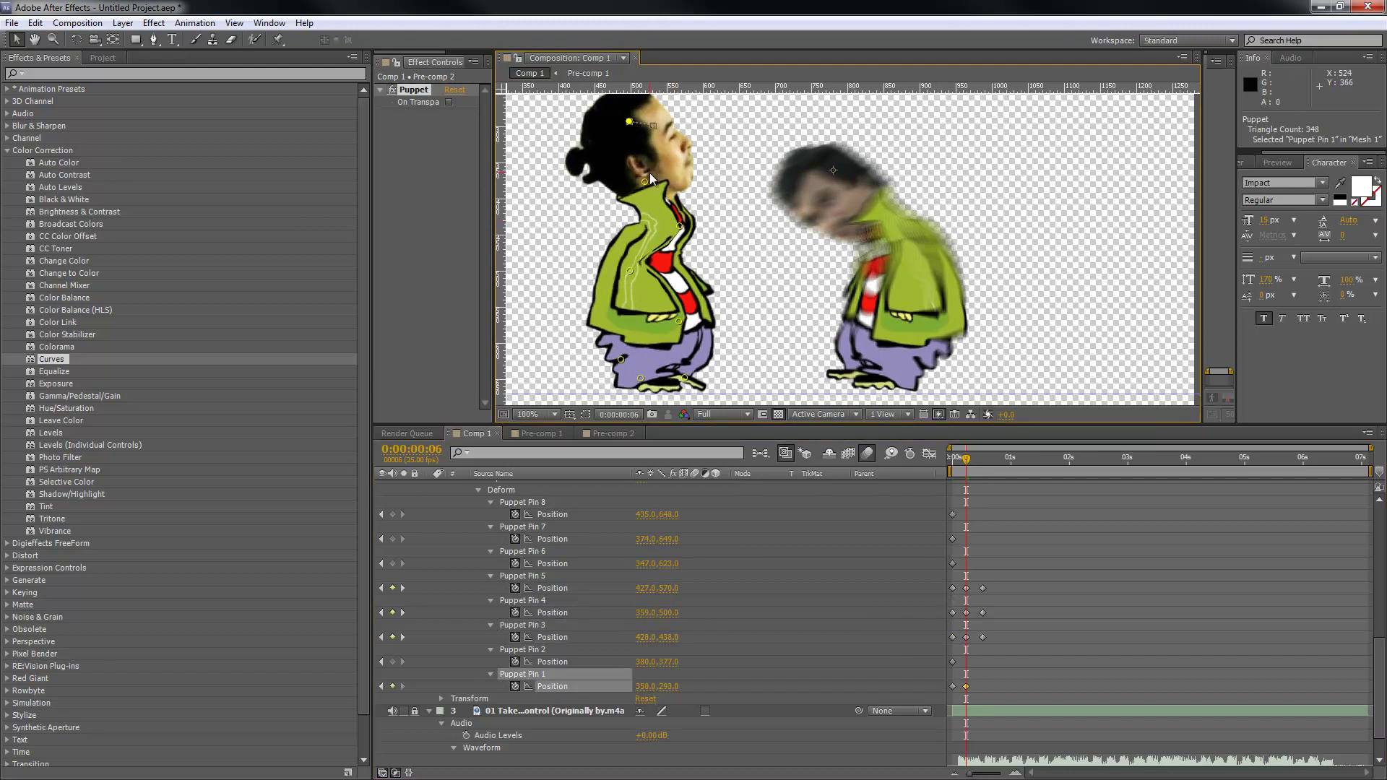
drag(641, 183, 635, 182)
Step: At 0:00:00:13, move Pre-comp 2's neck and head pins forward so the head nods
drag(955, 461, 983, 462)
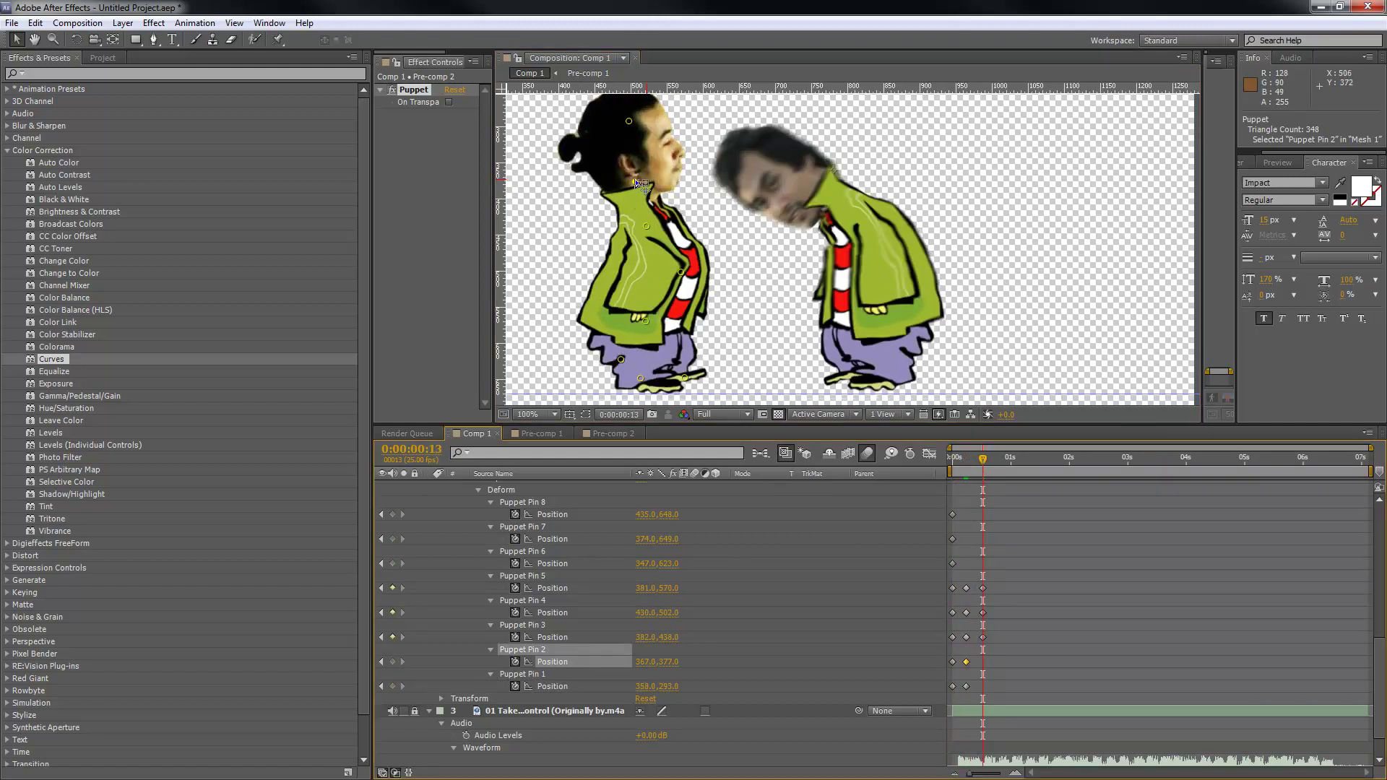
drag(638, 183, 654, 182)
drag(628, 121, 672, 123)
Step: Copy the three-pose keyframe cycle of Pre-comp 2's Puppet Pins 1 to 5 and paste it after itself and at 0:00:01:11
drag(997, 578, 932, 685)
drag(986, 462, 1038, 466)
key(ctrl+v)
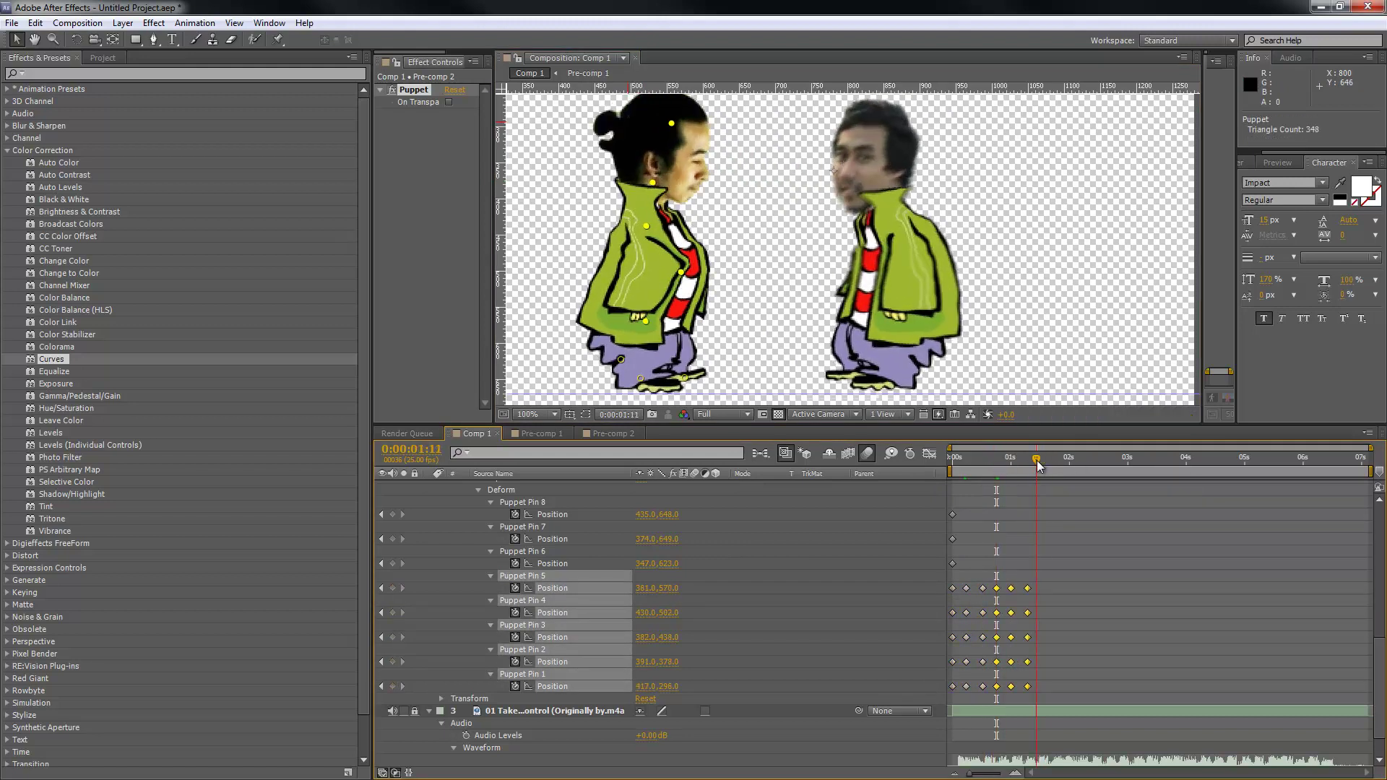
Step: Copy all three cycles of Pre-comp 2's pin keyframes and paste them at 0:00:02:04 and 0:00:04:07
drag(1101, 588, 929, 687)
drag(1088, 695, 935, 588)
key(ctrl+c)
click(1078, 467)
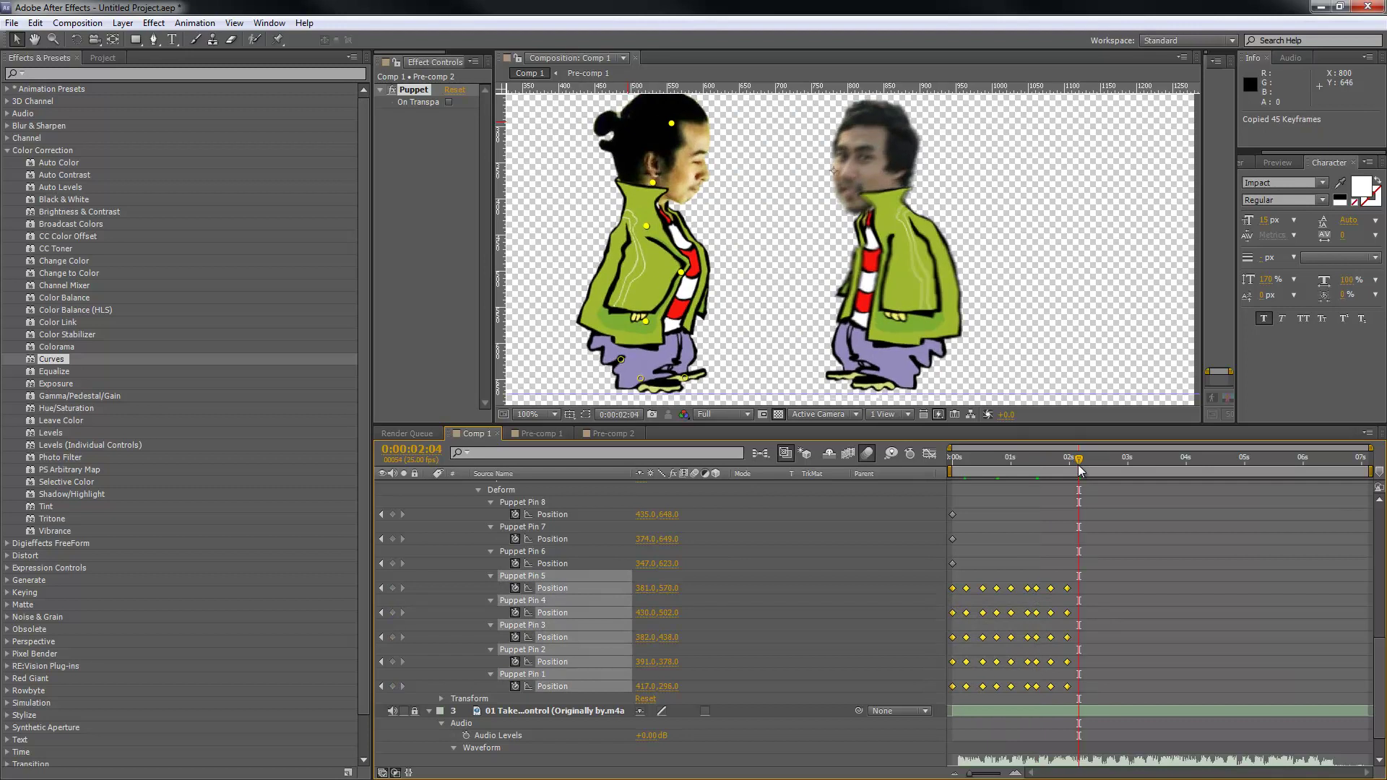
click(1202, 466)
key(ctrl+v)
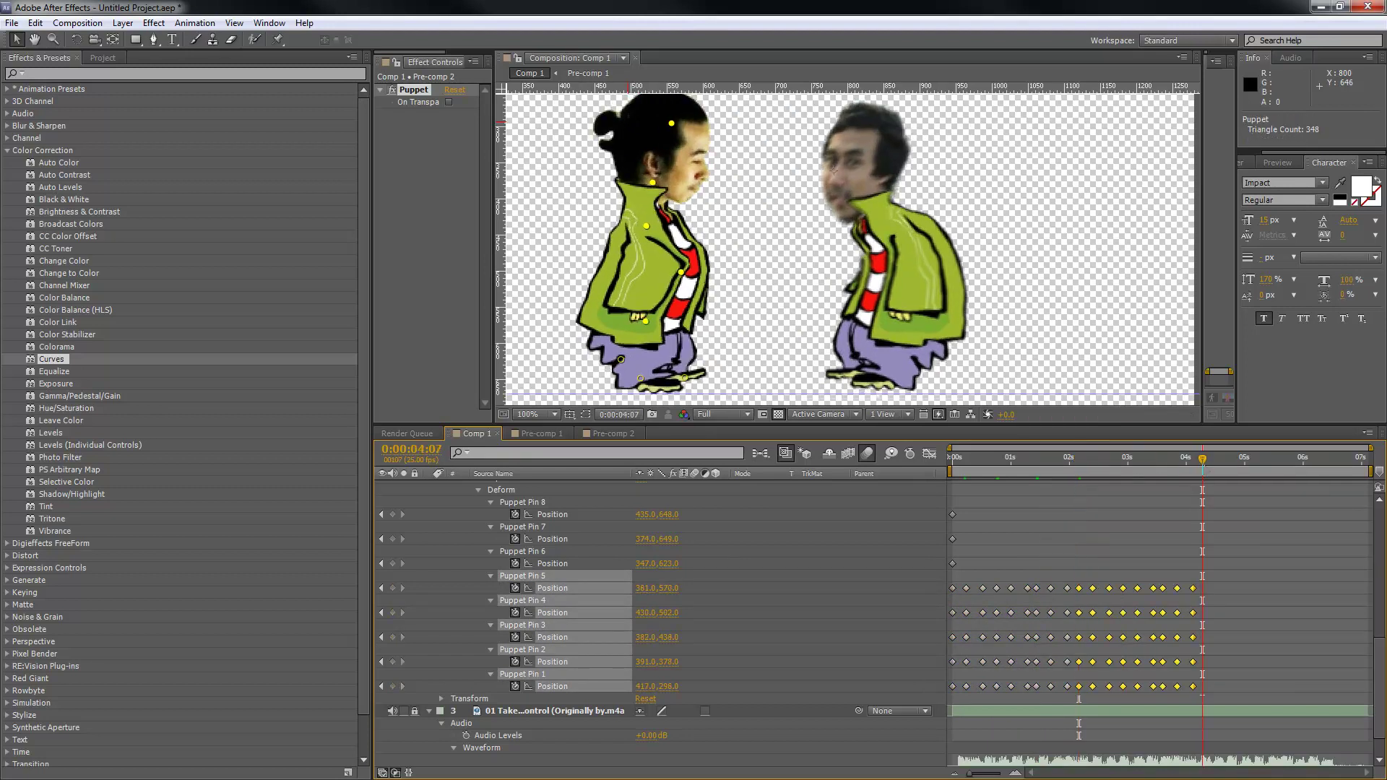
Step: Paste the copied pin keyframes once more at 0:00:06:12 to fill the composition, and preview from the start
drag(1345, 579, 906, 697)
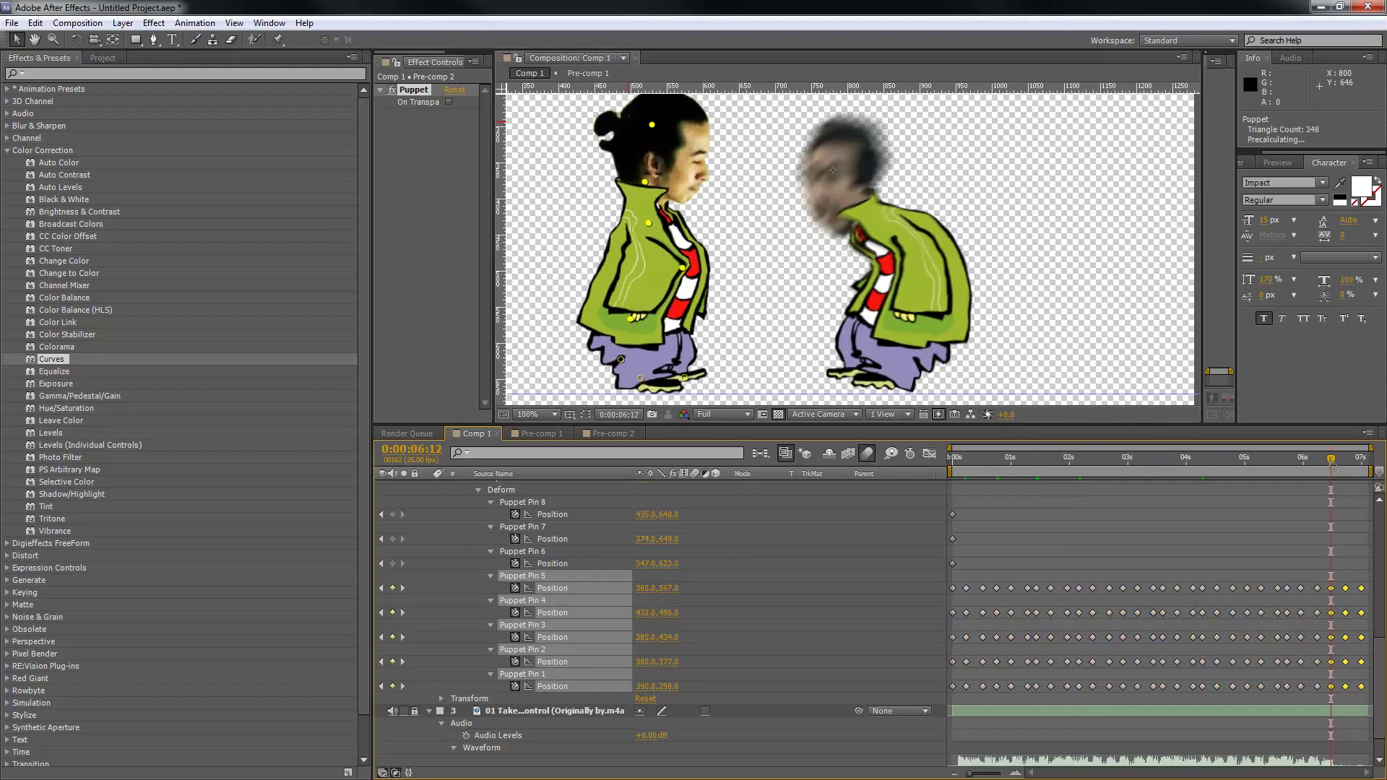
drag(1275, 463, 935, 471)
key(KP_0)
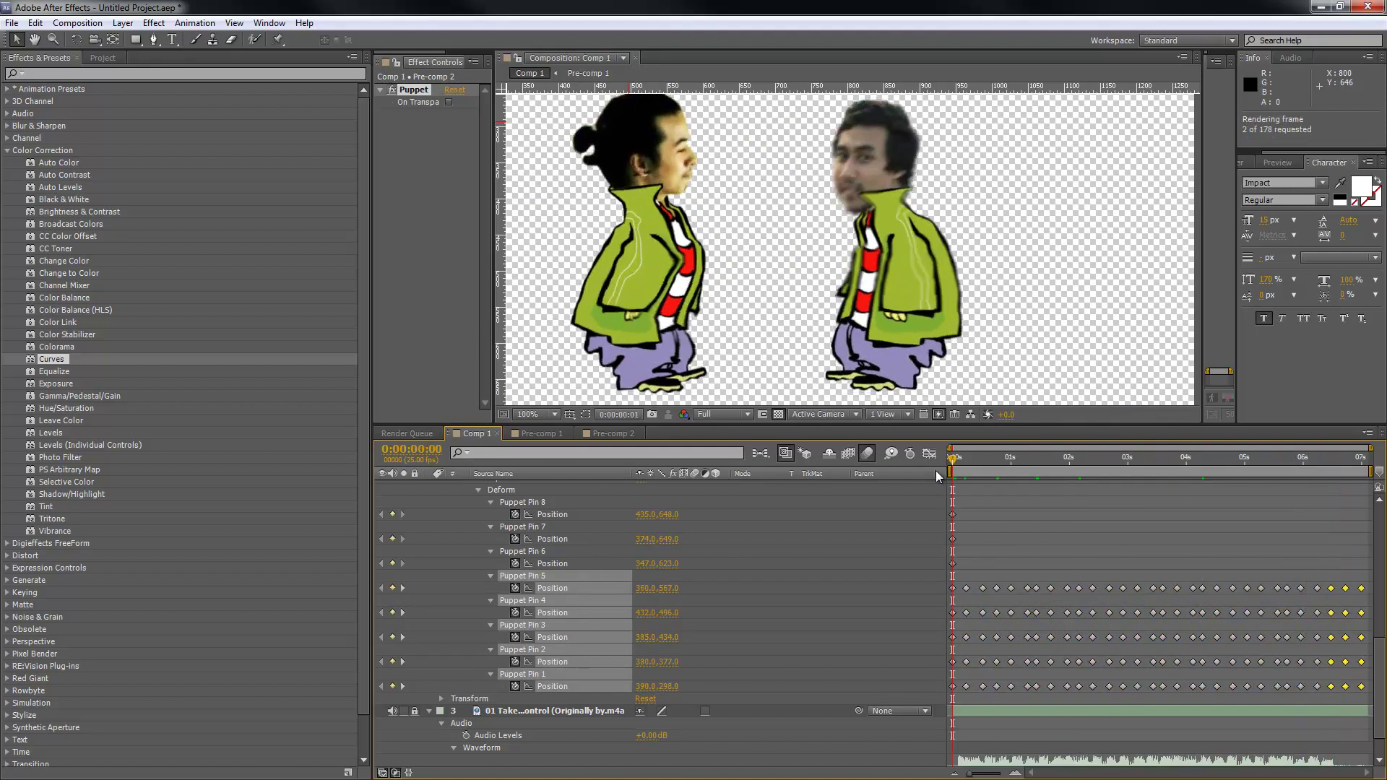
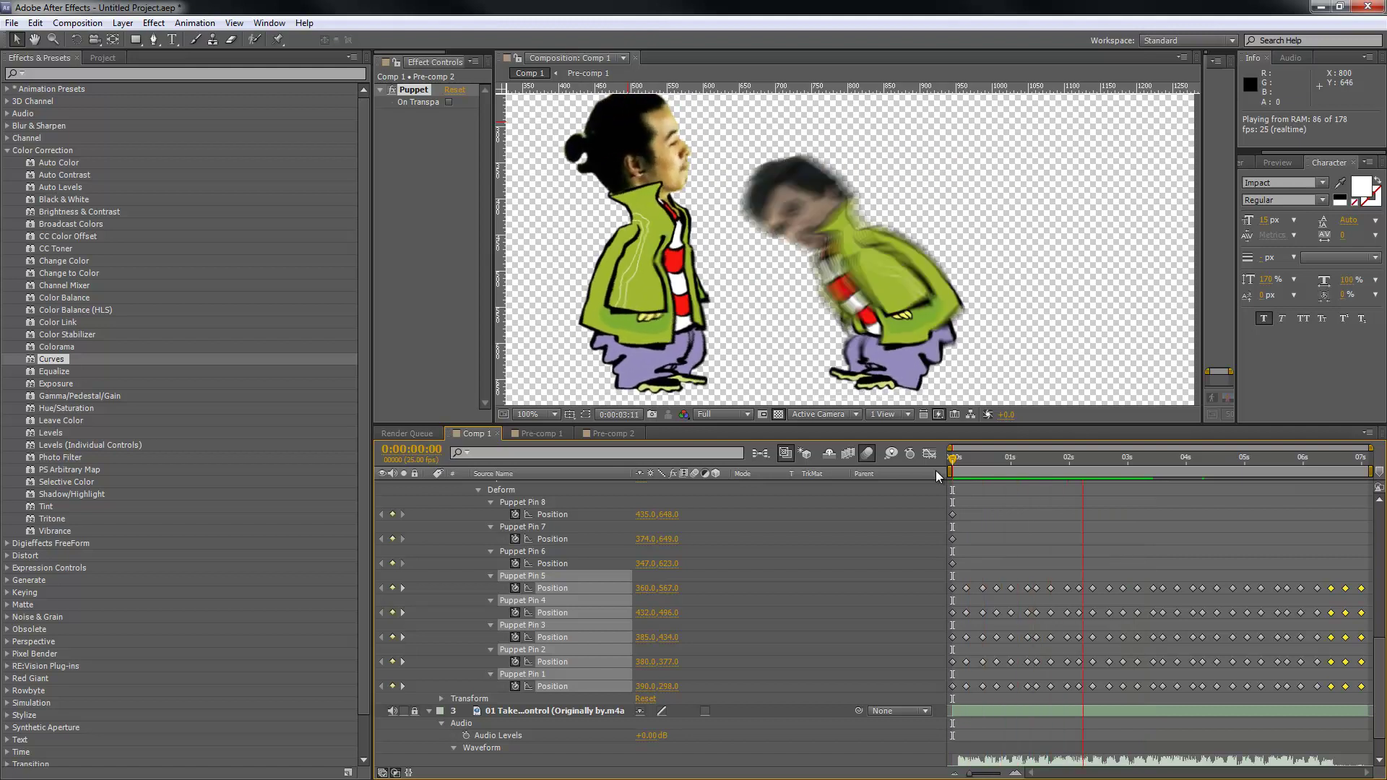
Step: Stop the preview and delete all of Pre-comp 2's Puppet Pin 1 to 5 keyframes after the first frame
key(space)
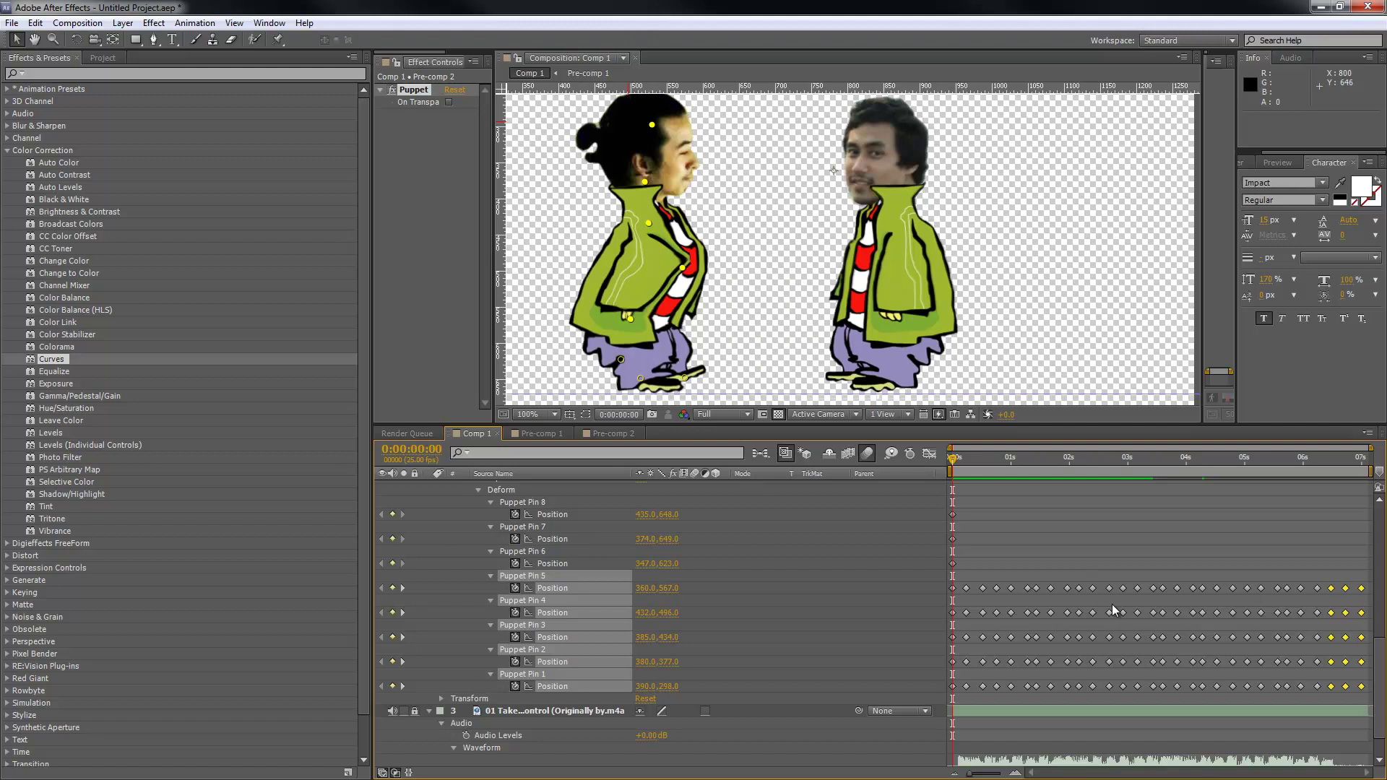
drag(1344, 576, 967, 695)
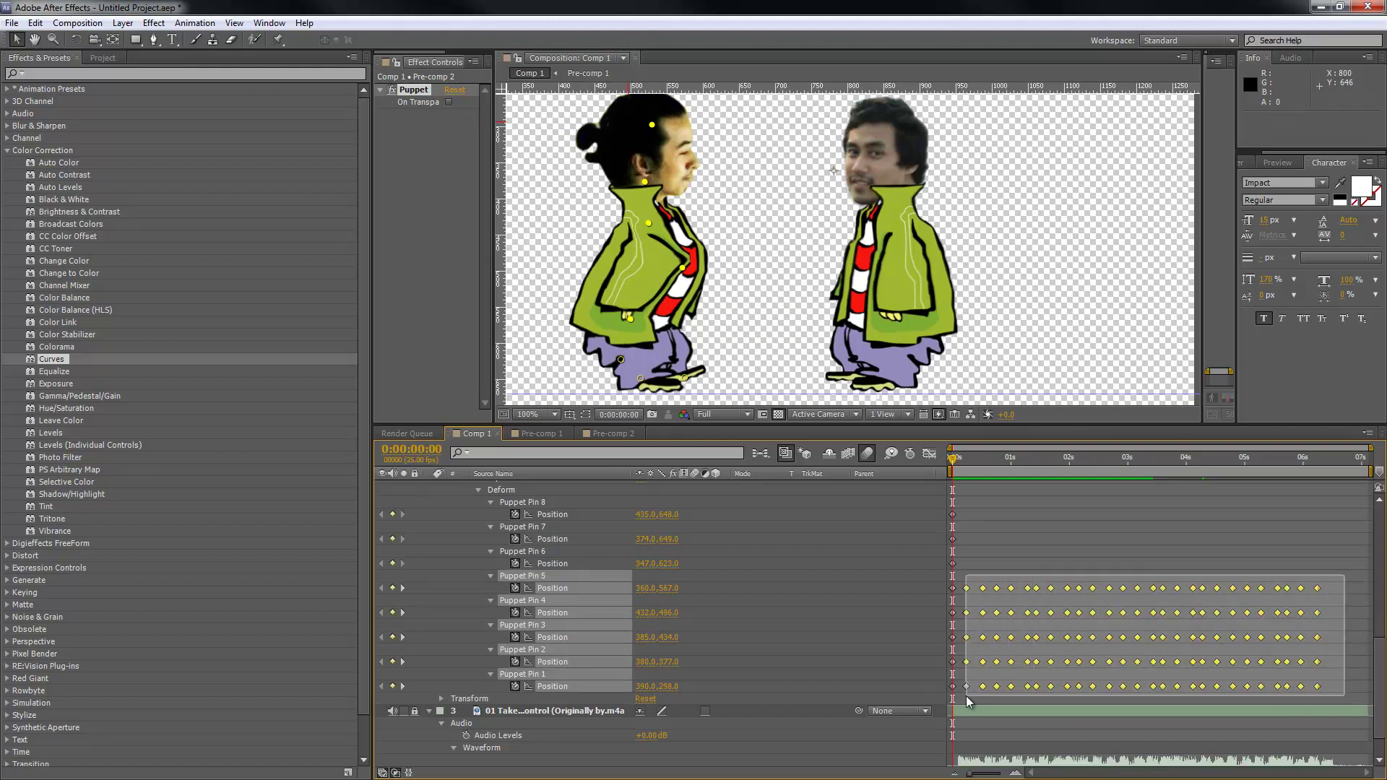
key(Delete)
Step: At 0:00:00:00, reposition Pre-comp 2's body, neck and head pins into a hunched starting pose with the head lowered
drag(644, 325, 699, 313)
drag(754, 265, 681, 265)
click(828, 292)
click(700, 312)
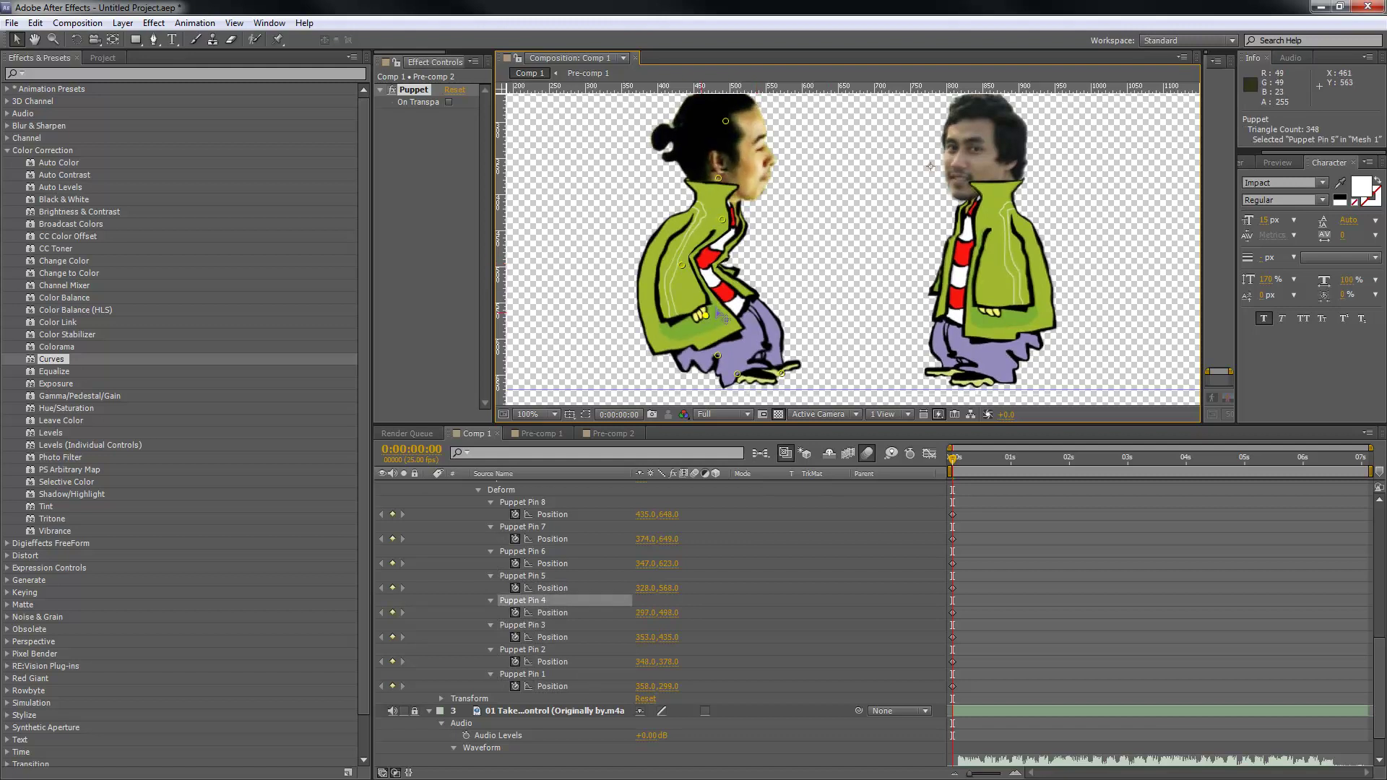
drag(700, 312, 720, 310)
drag(723, 219, 688, 205)
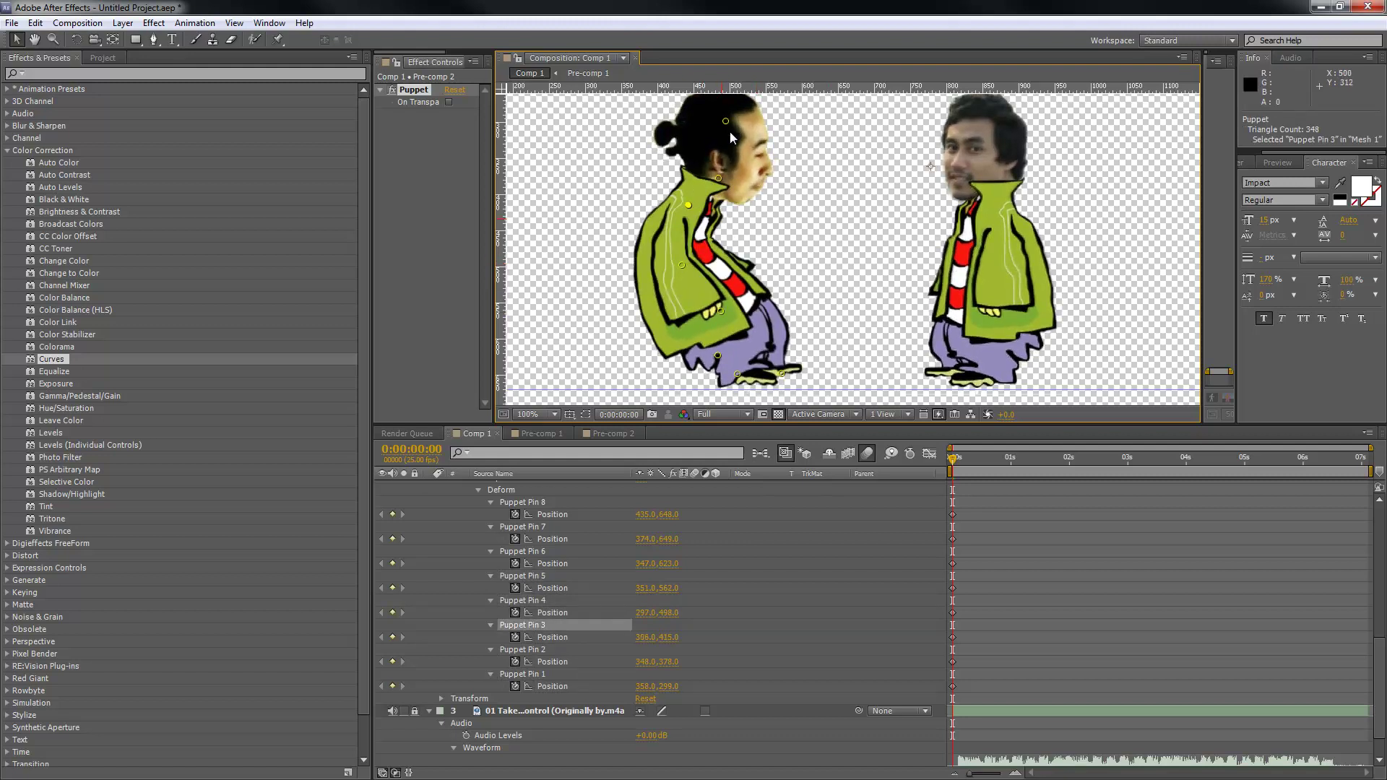
drag(726, 123, 767, 127)
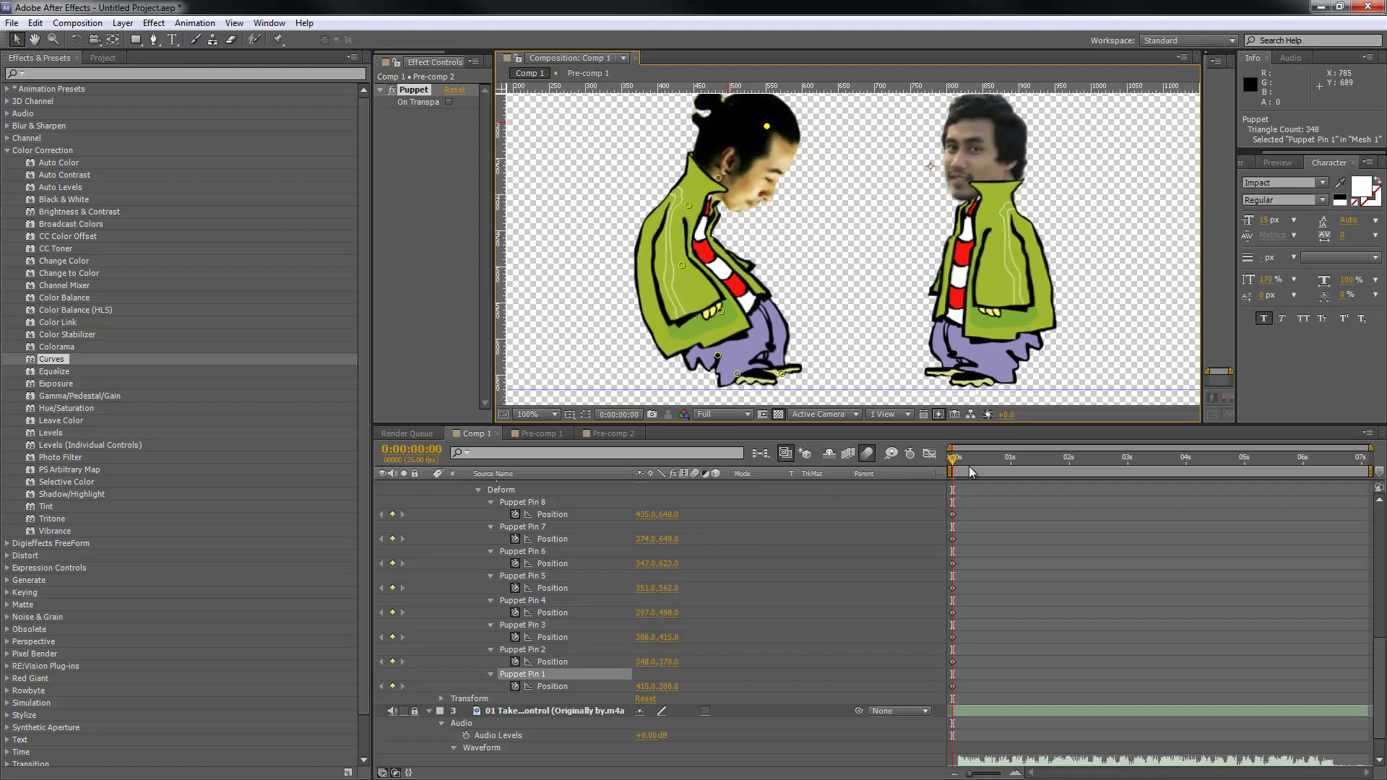
Step: At 0:00:00:12, move Pre-comp 2's Puppet Pins 1 to 5 so the character bows deeply forward
click(979, 468)
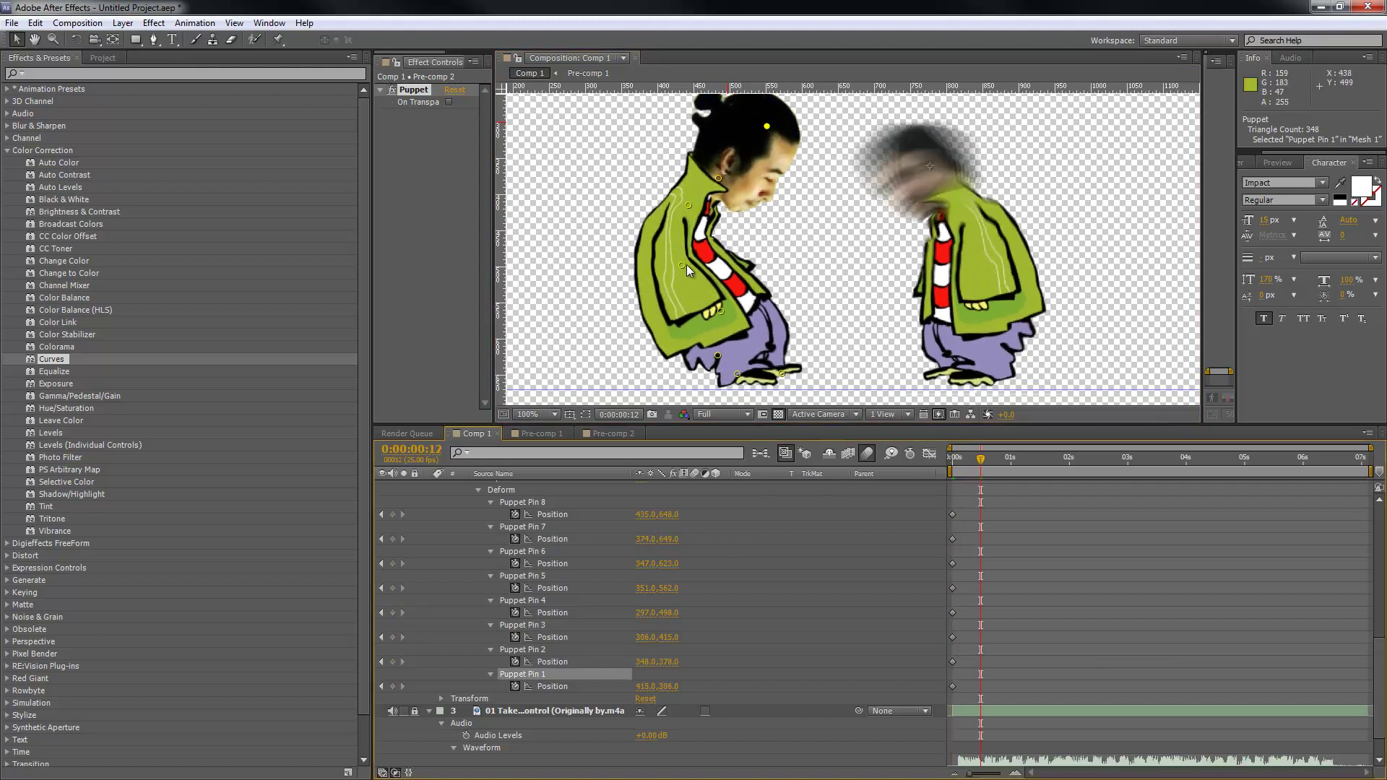
drag(766, 128, 894, 243)
mouse_move(792, 215)
mouse_down()
mouse_move(686, 271)
mouse_move(744, 253)
mouse_move(761, 206)
mouse_move(778, 211)
mouse_up()
drag(813, 189, 824, 196)
mouse_move(894, 244)
mouse_down()
mouse_move(902, 221)
mouse_move(897, 249)
mouse_up()
Step: At 0:00:00:24, move Pre-comp 2's Puppet Pins 1 to 5 so the character leans back with the face pointing up
drag(1019, 465, 1009, 465)
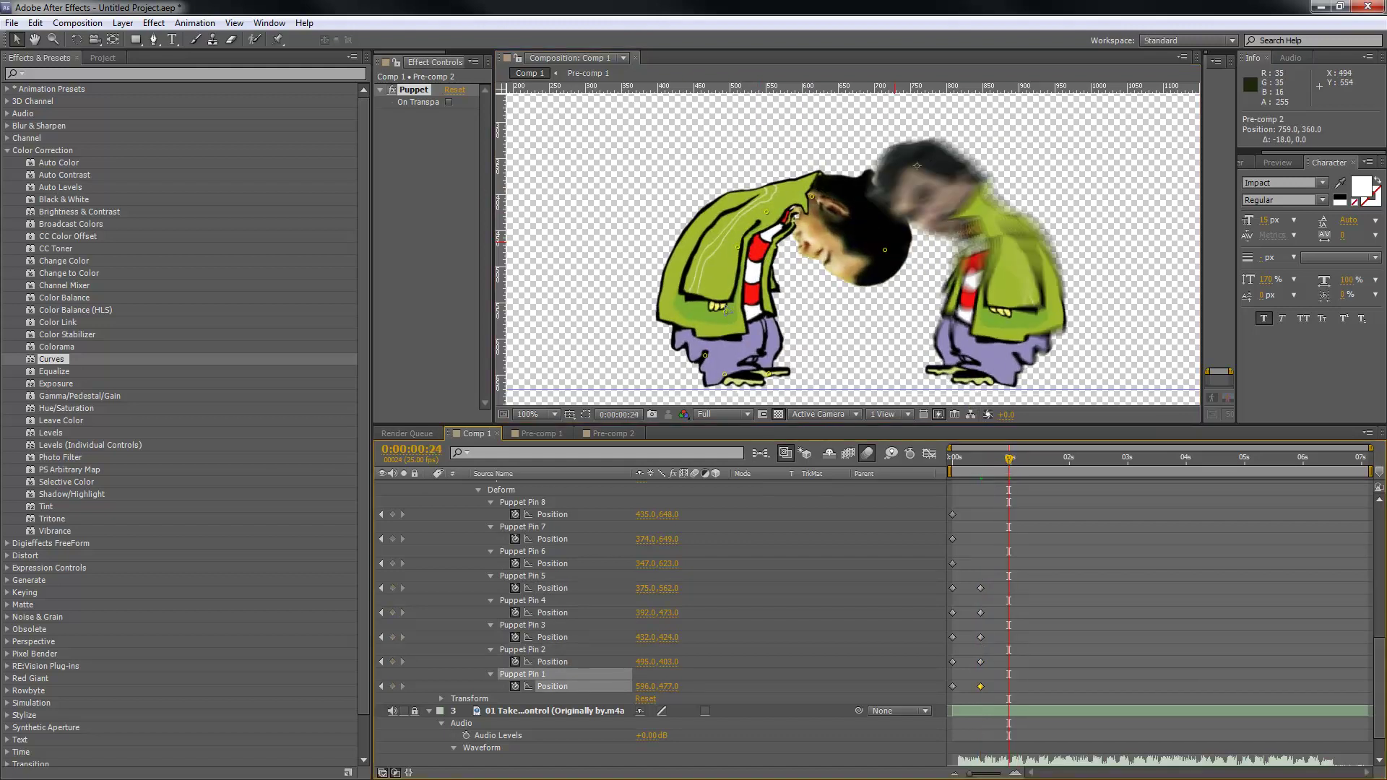
click(738, 309)
drag(735, 311, 727, 310)
drag(751, 247, 687, 204)
drag(826, 191, 697, 151)
key(ctrl+z)
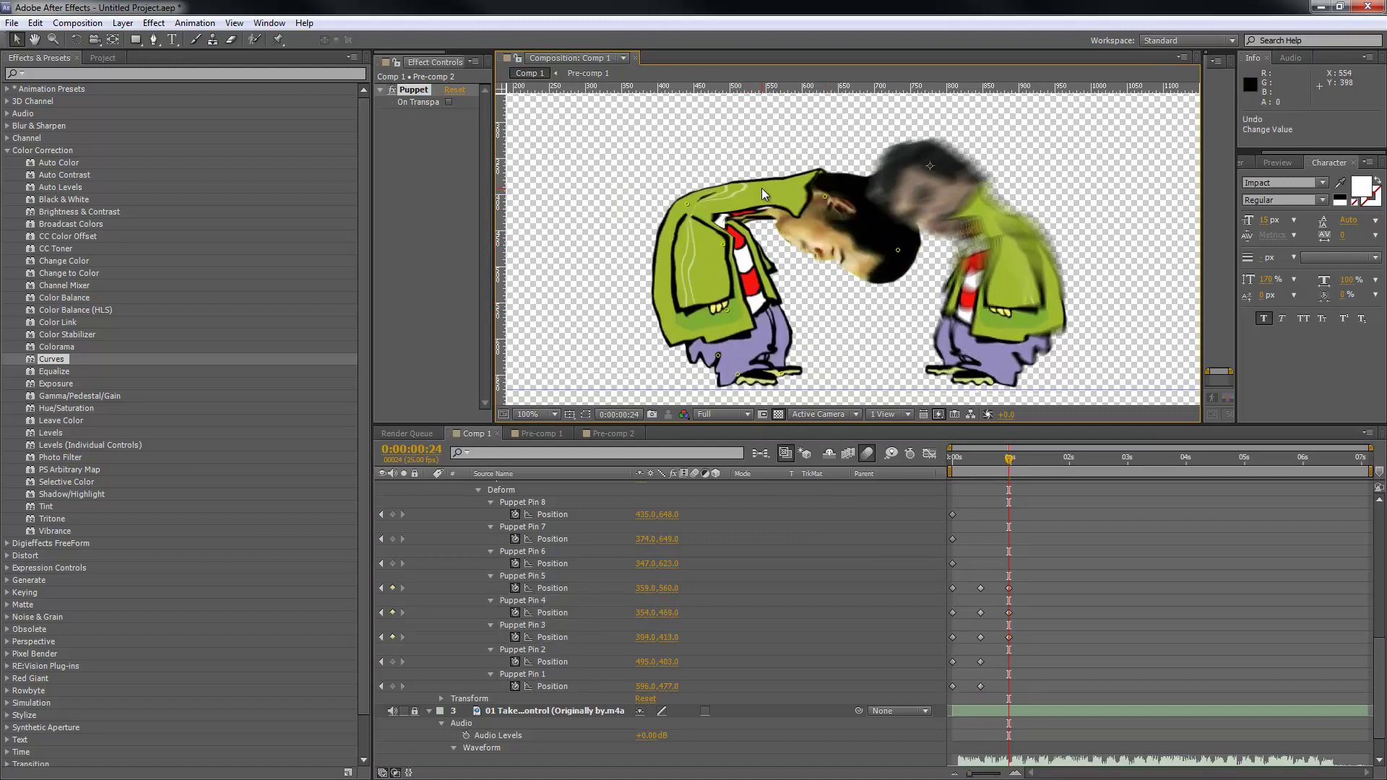
drag(828, 197, 630, 160)
drag(899, 254, 540, 166)
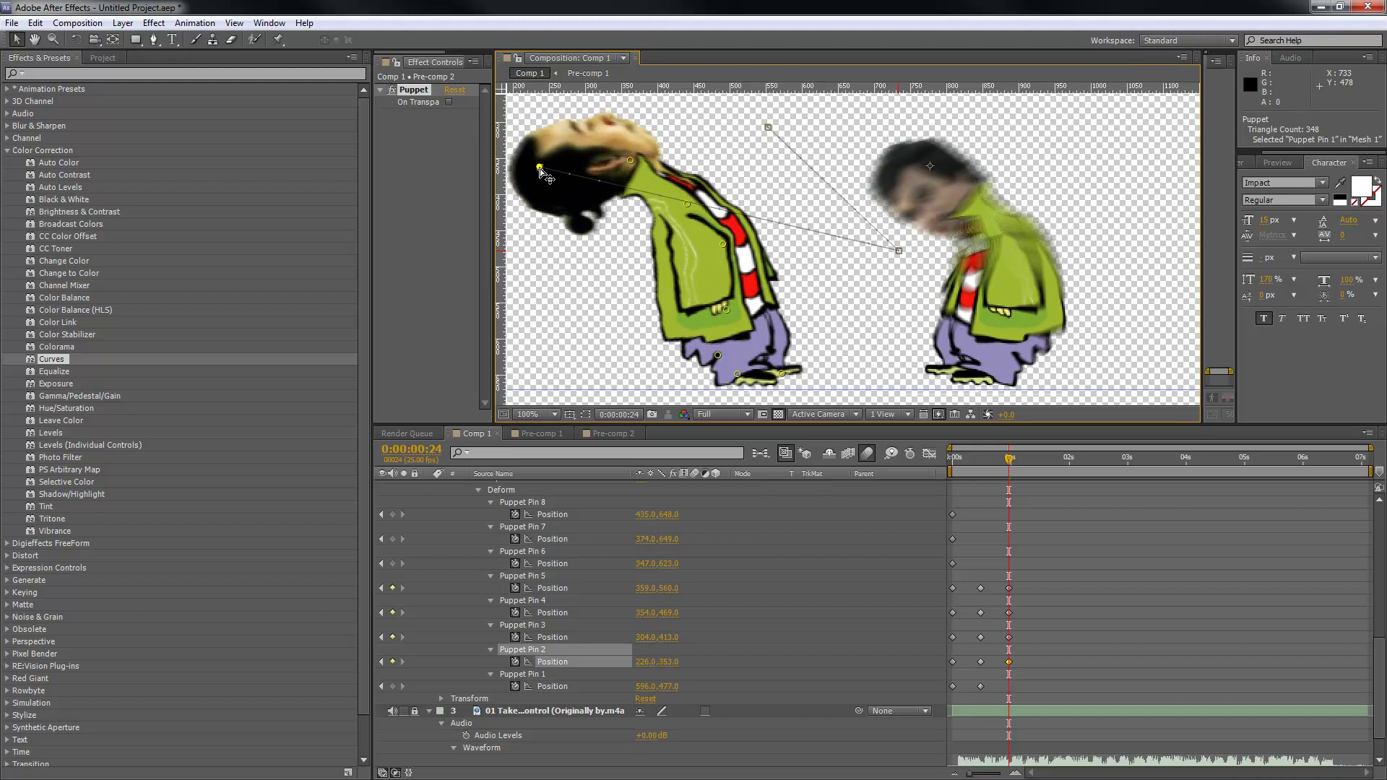
drag(630, 160, 612, 173)
Step: At 0:00:00:00, shift Pre-comp 2's Puppet Pins 1 and 2 forward and down to lower the head further
click(1040, 458)
drag(1042, 464, 941, 466)
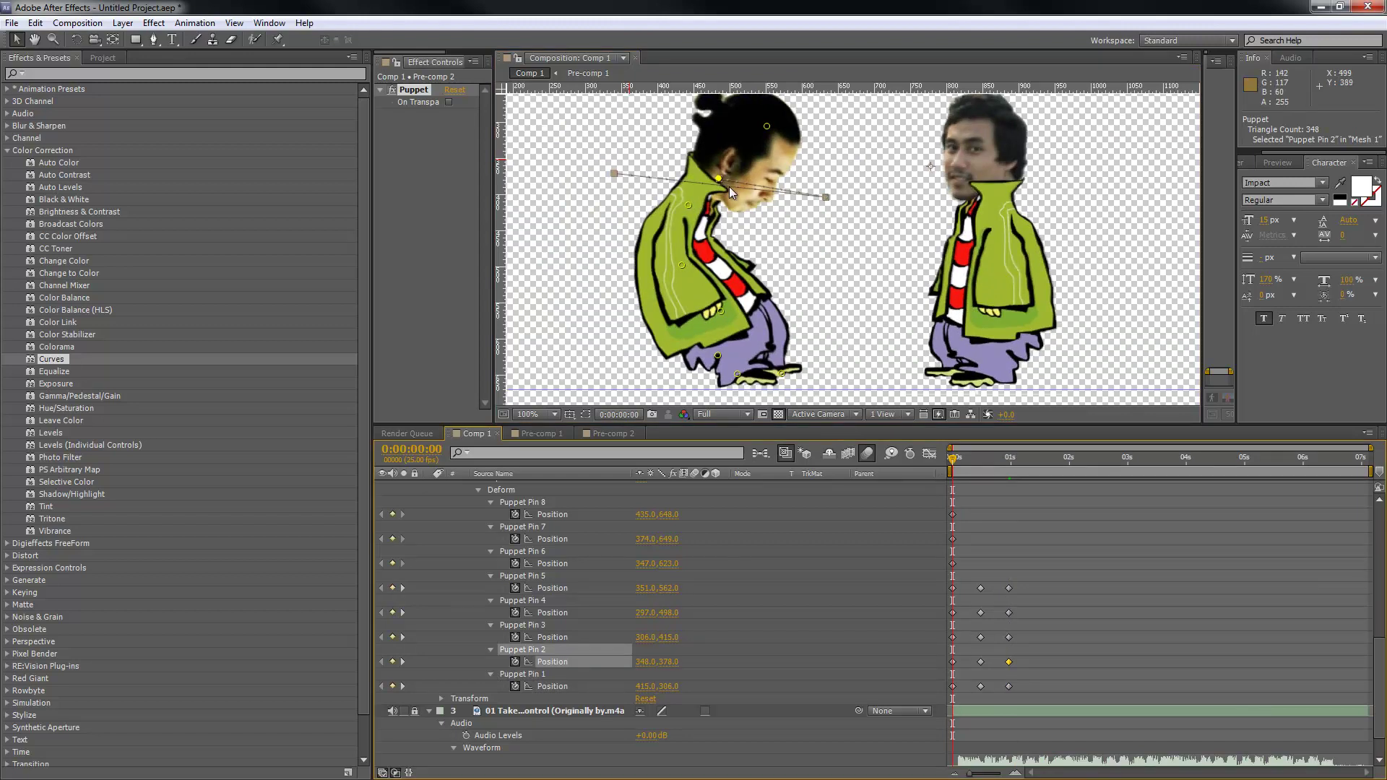
drag(766, 125, 735, 181)
Step: Reposition Pre-comp 2's Puppet Pins 1 and 2 to tilt the head forward at 0:00:00:18 and backward at 0:00:00:21
drag(953, 463, 993, 466)
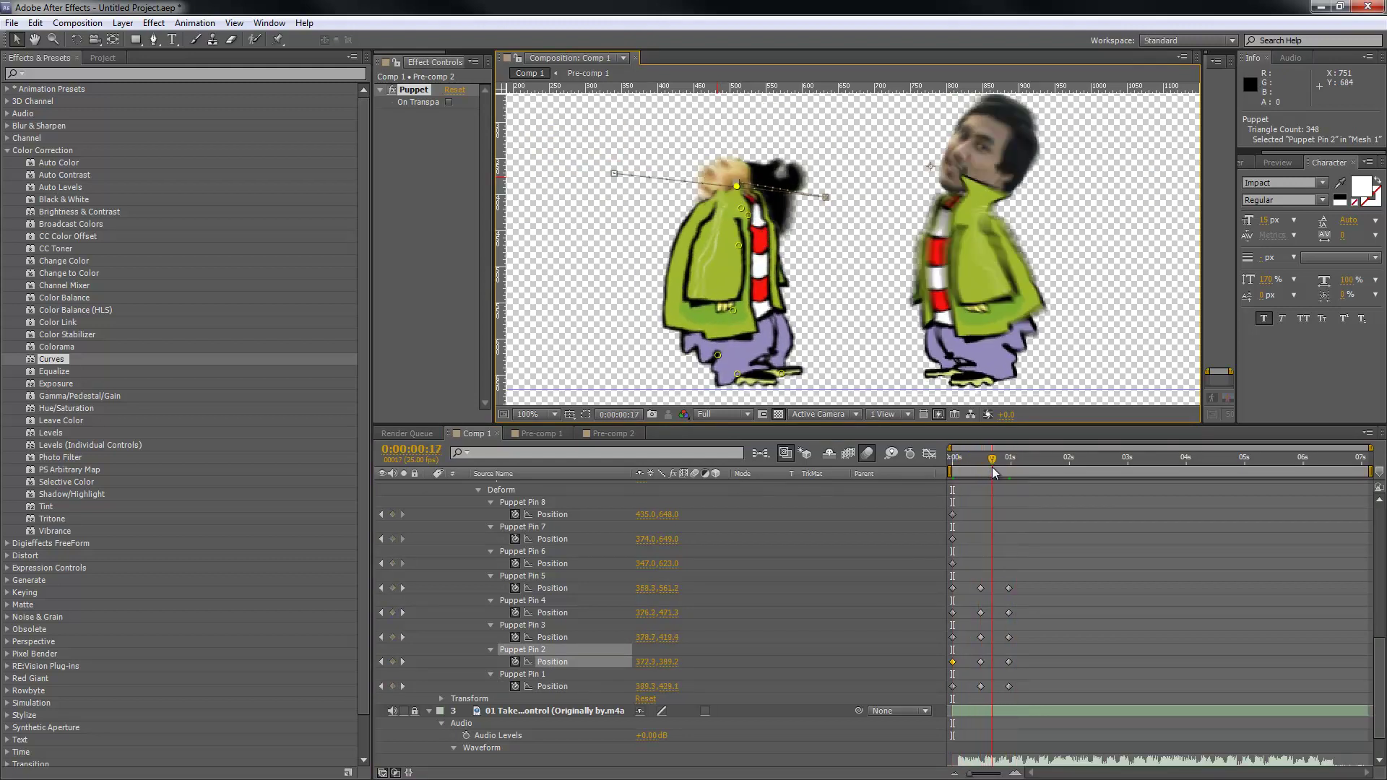
drag(720, 185, 815, 136)
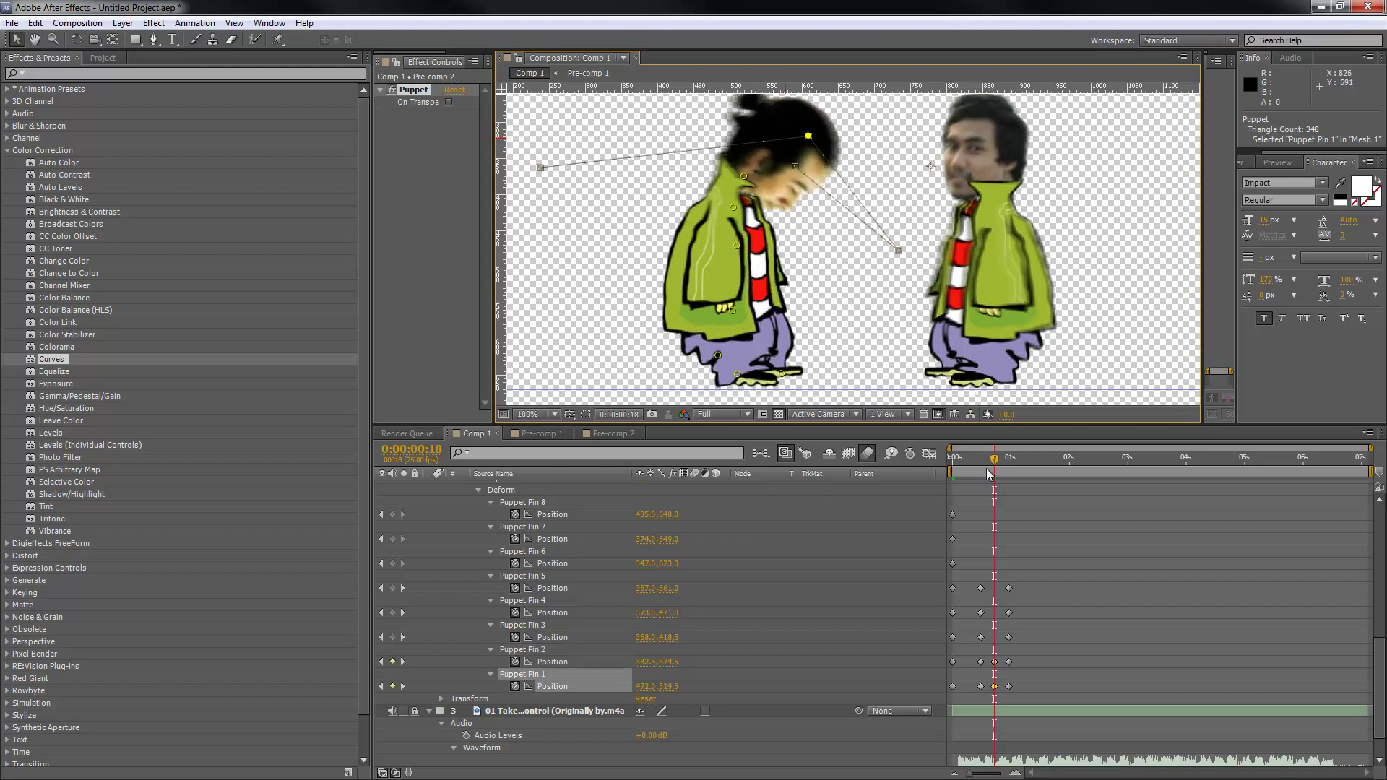
drag(950, 469, 1001, 468)
drag(659, 150, 604, 145)
drag(597, 143, 597, 143)
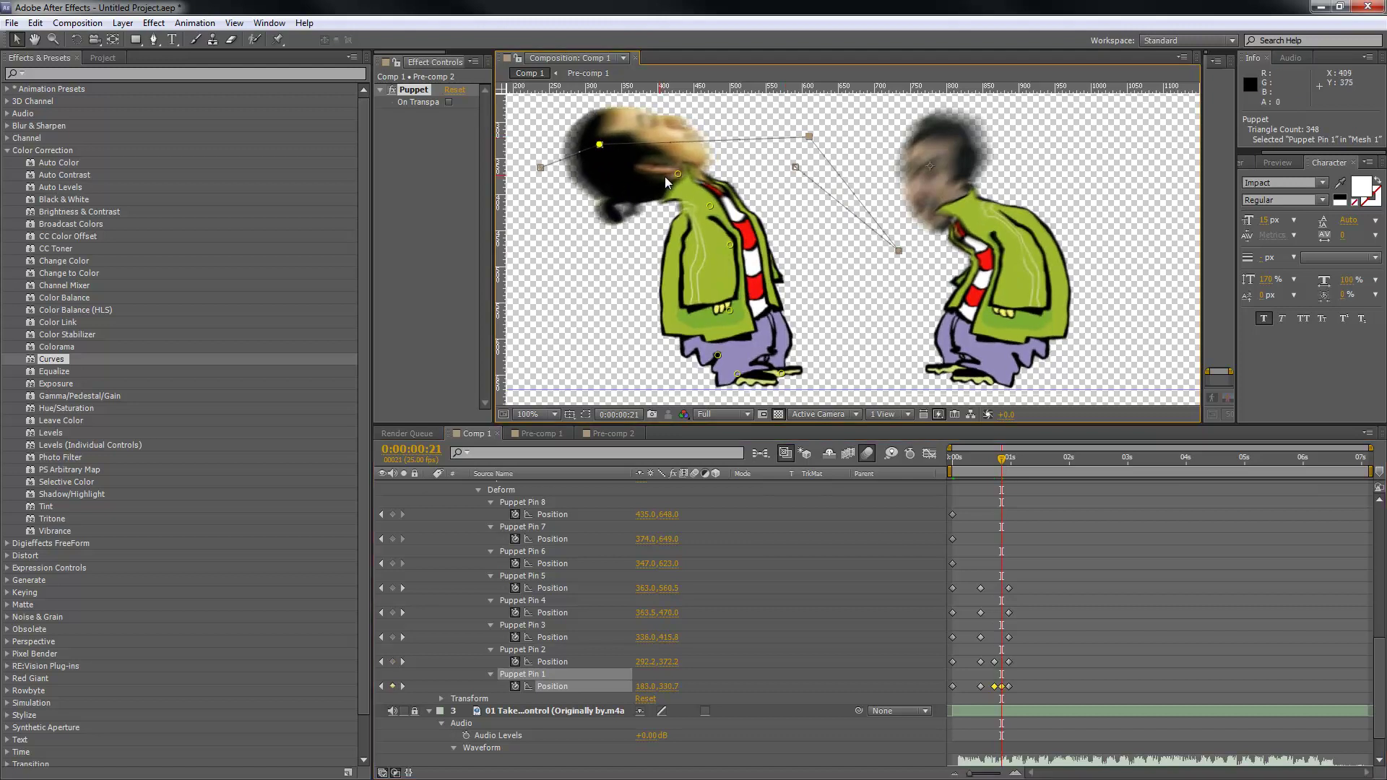
drag(679, 176, 656, 173)
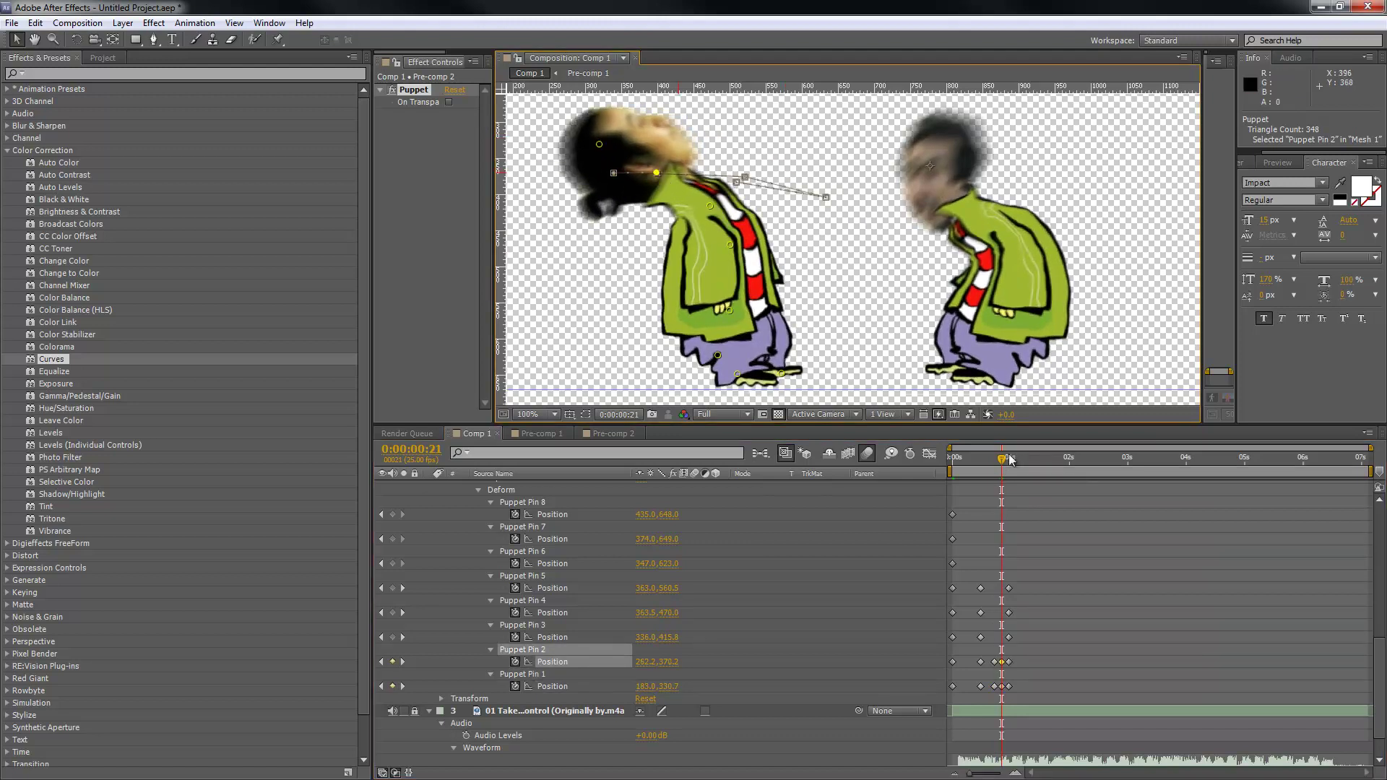
Step: At 0:00:00:05, move Pre-comp 2's Puppet Pins 1, 2 and 3 so the head and neck drop forward into the bow
mouse_move(953, 465)
mouse_down()
mouse_move(1034, 466)
mouse_move(943, 468)
mouse_move(978, 470)
mouse_move(965, 468)
mouse_up()
click(850, 253)
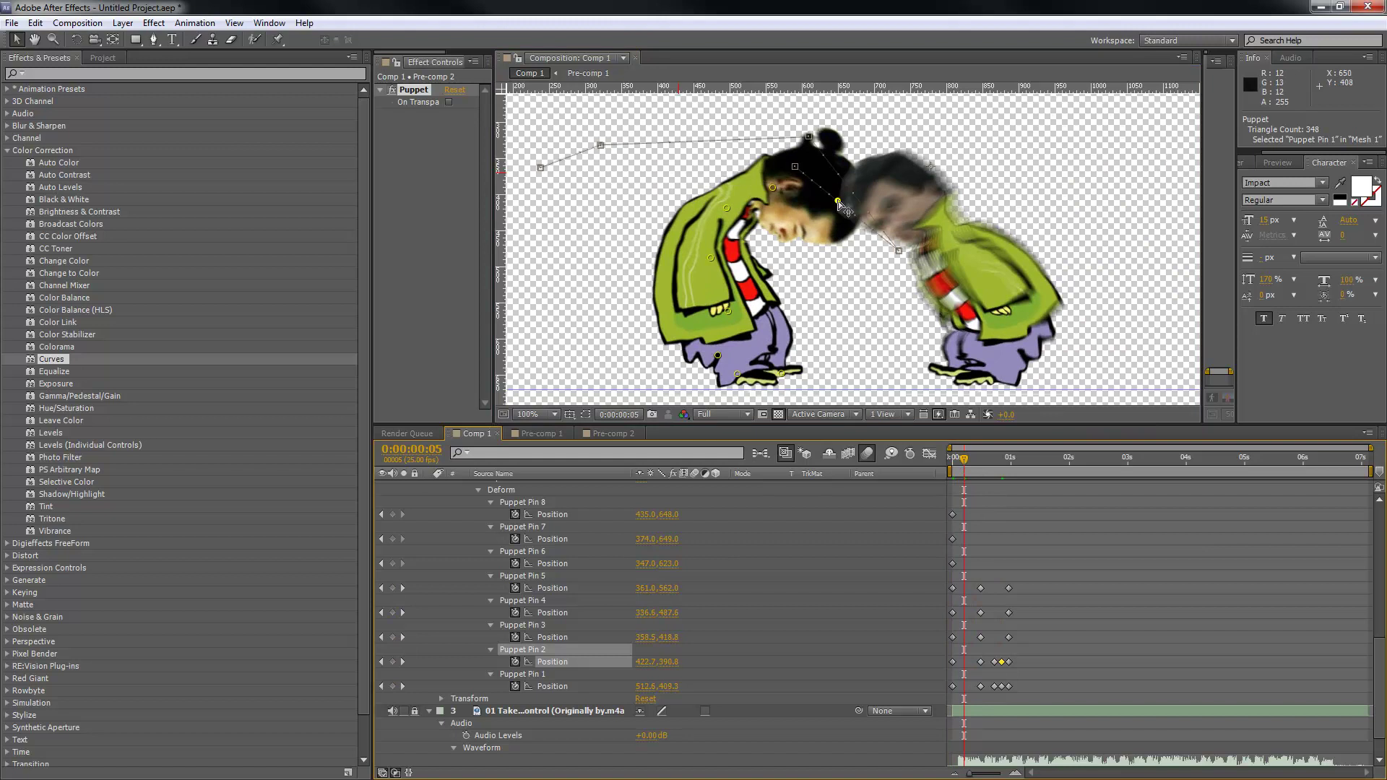
drag(850, 253, 849, 260)
drag(772, 188, 749, 211)
drag(849, 258, 858, 282)
drag(803, 217, 810, 244)
Step: Copy the first-frame keyframes of all eight Pre-comp 2 pins and paste them after the lean-back pose to close the cycle
mouse_move(964, 458)
mouse_down()
mouse_move(1033, 467)
mouse_move(952, 462)
mouse_up()
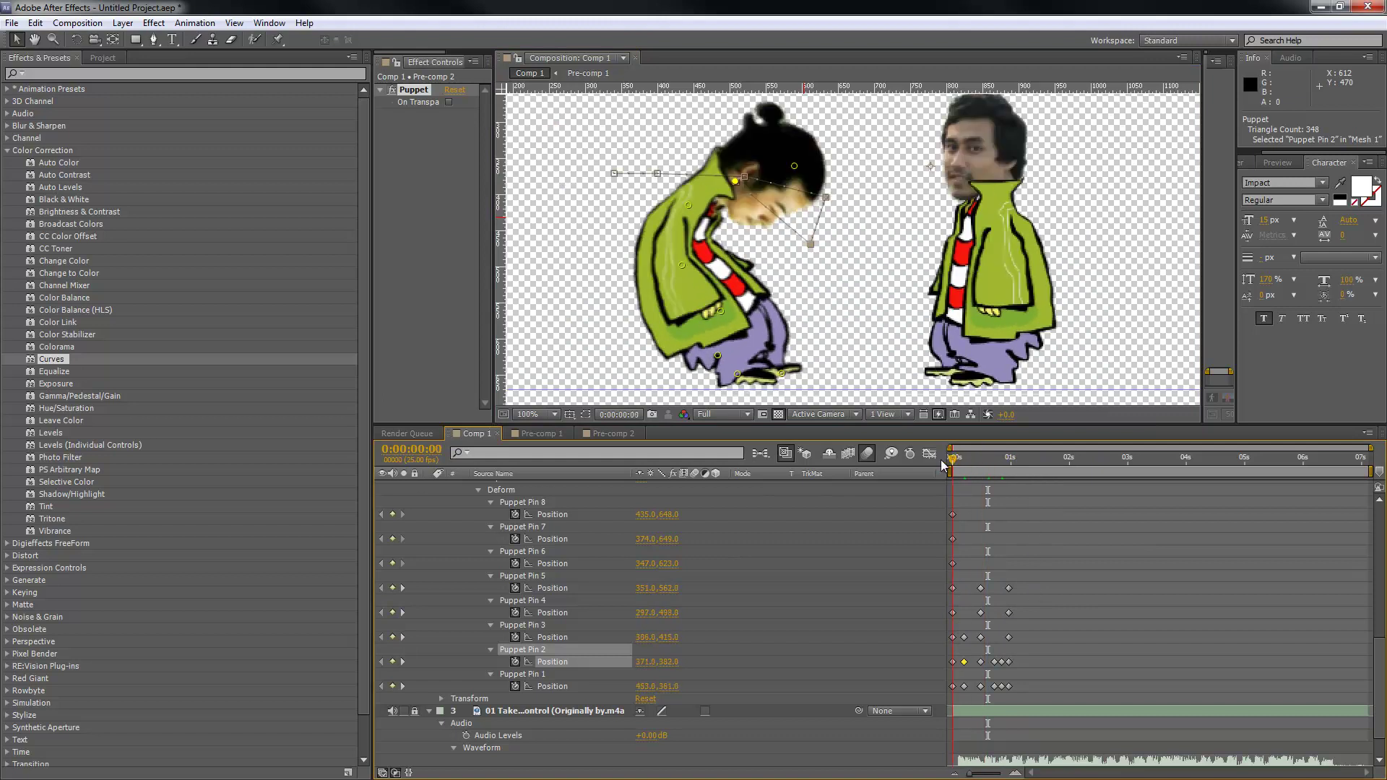
drag(939, 510, 956, 692)
click(950, 530)
drag(957, 508, 922, 695)
key(ctrl+c)
mouse_move(999, 467)
mouse_down()
mouse_move(1033, 468)
mouse_move(1019, 466)
mouse_up()
key(ctrl+v)
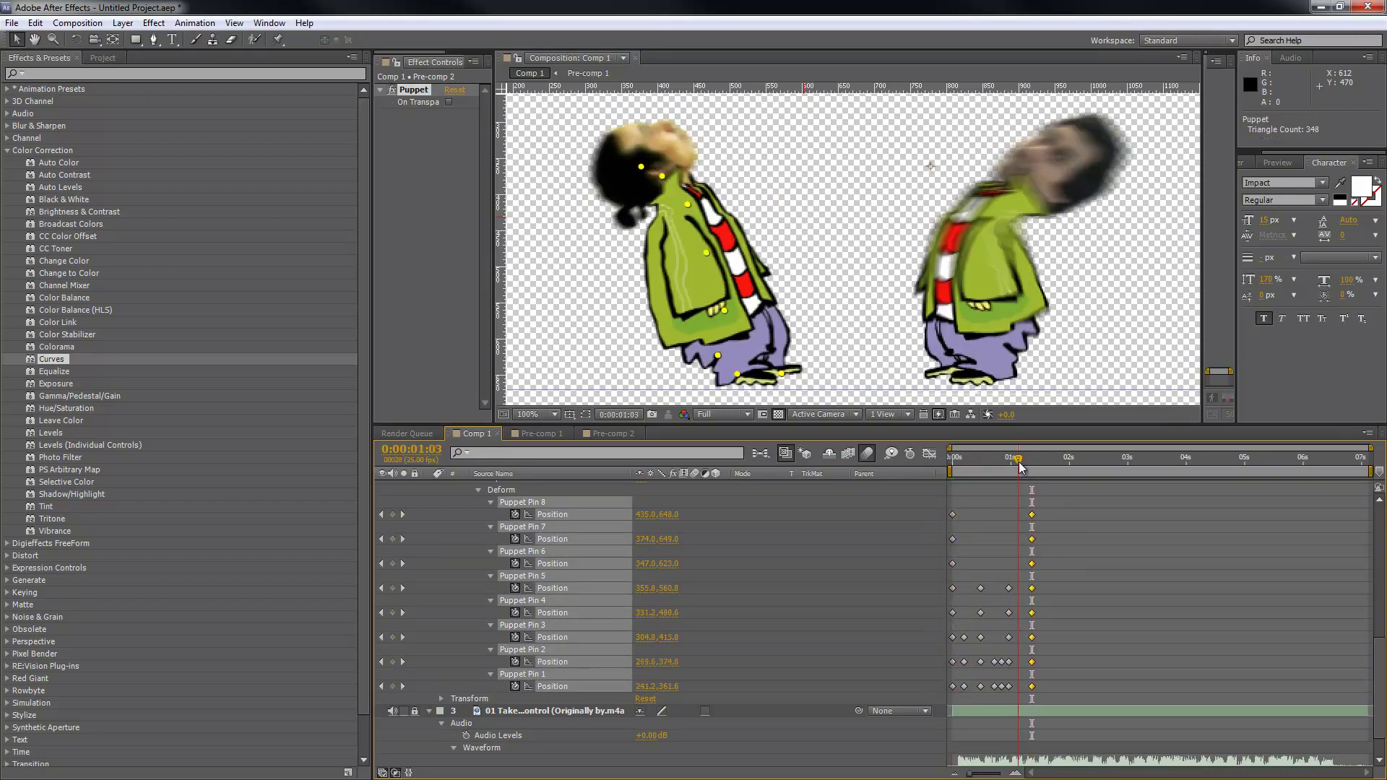
Step: Adjust Pre-comp 2's head and neck pins at 0:00:01:03 and the head pin at 0:00:01:07 for the return movement
click(687, 155)
mouse_move(643, 167)
mouse_down()
mouse_move(615, 168)
mouse_move(663, 167)
mouse_up()
drag(1023, 463, 1028, 461)
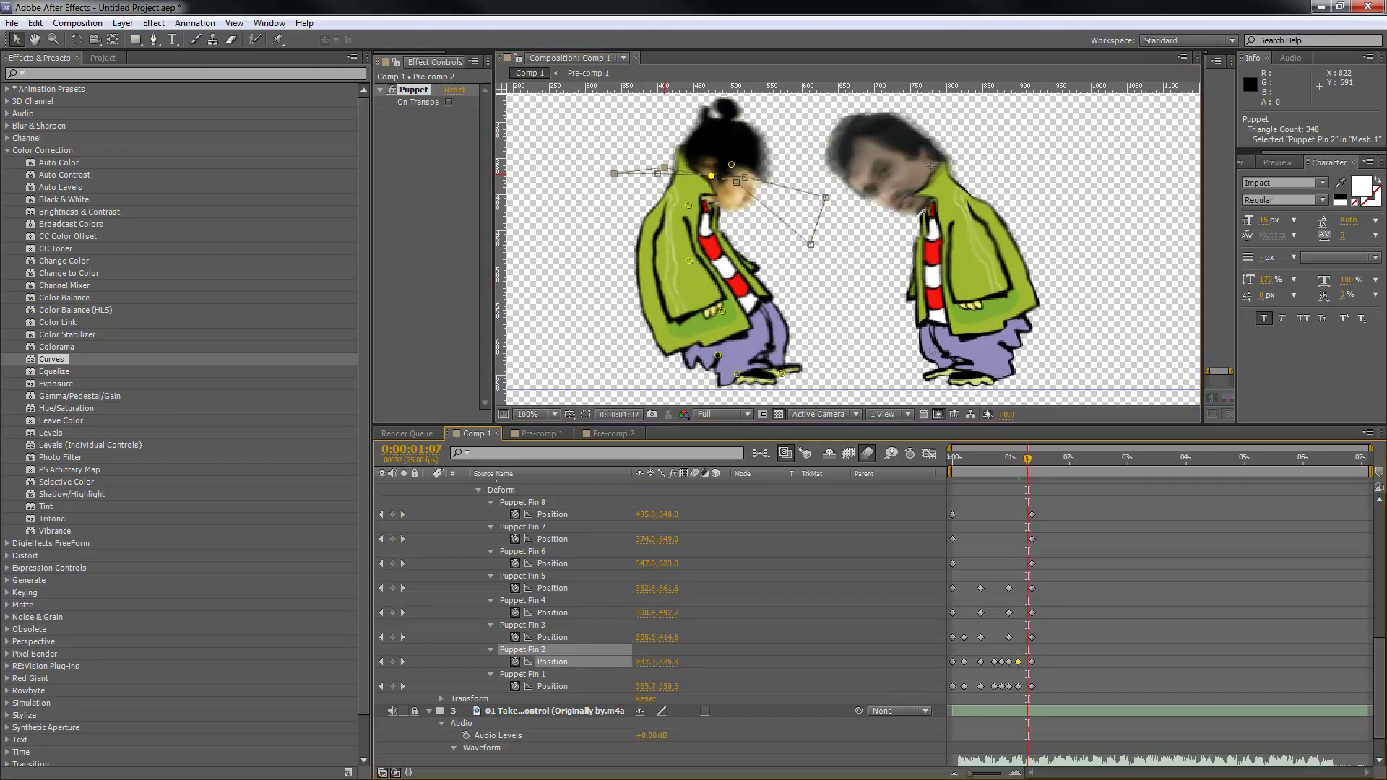
key(ctrl+z)
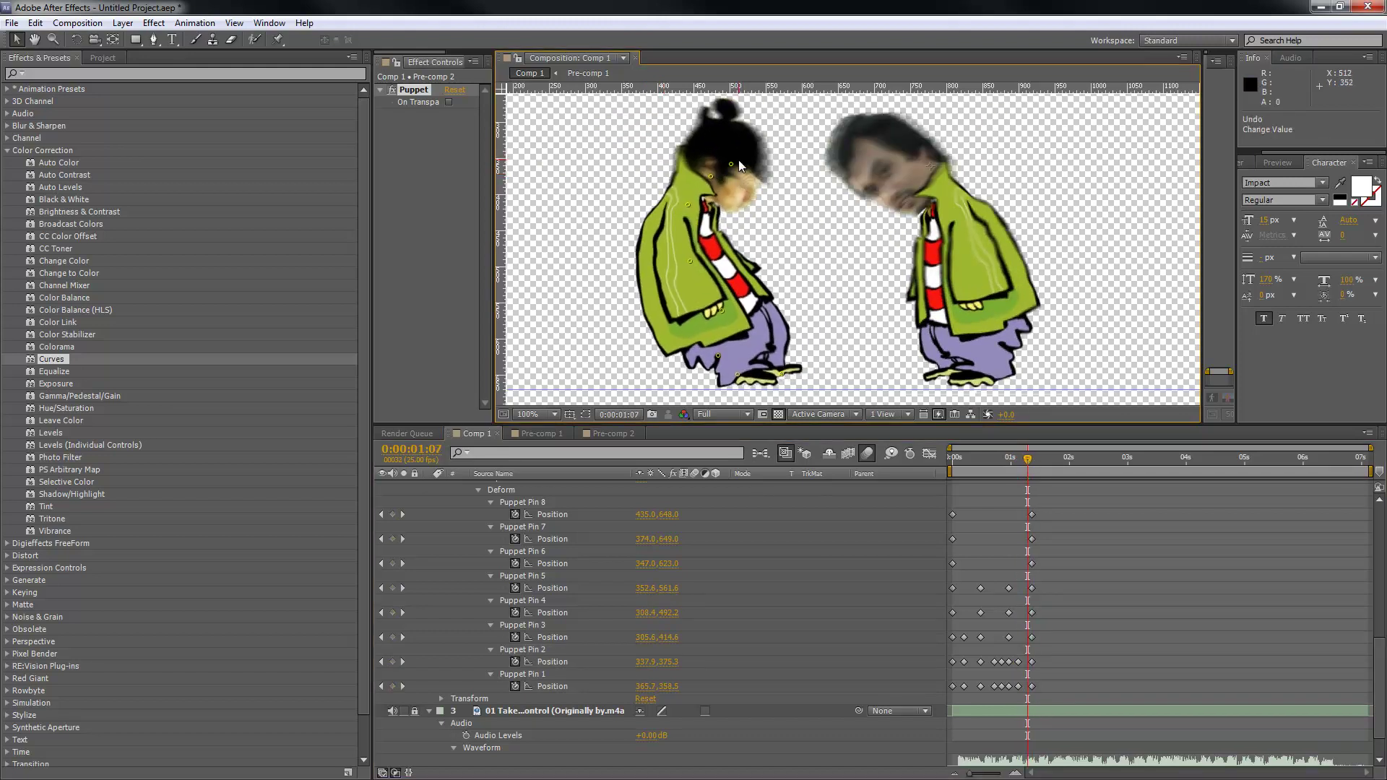
drag(732, 164, 762, 144)
Step: Select all of Pre-comp 2's pin keyframes and compress the cycle proportionally so it ends at 0:00:00:15
scroll(864, 273, down, 2)
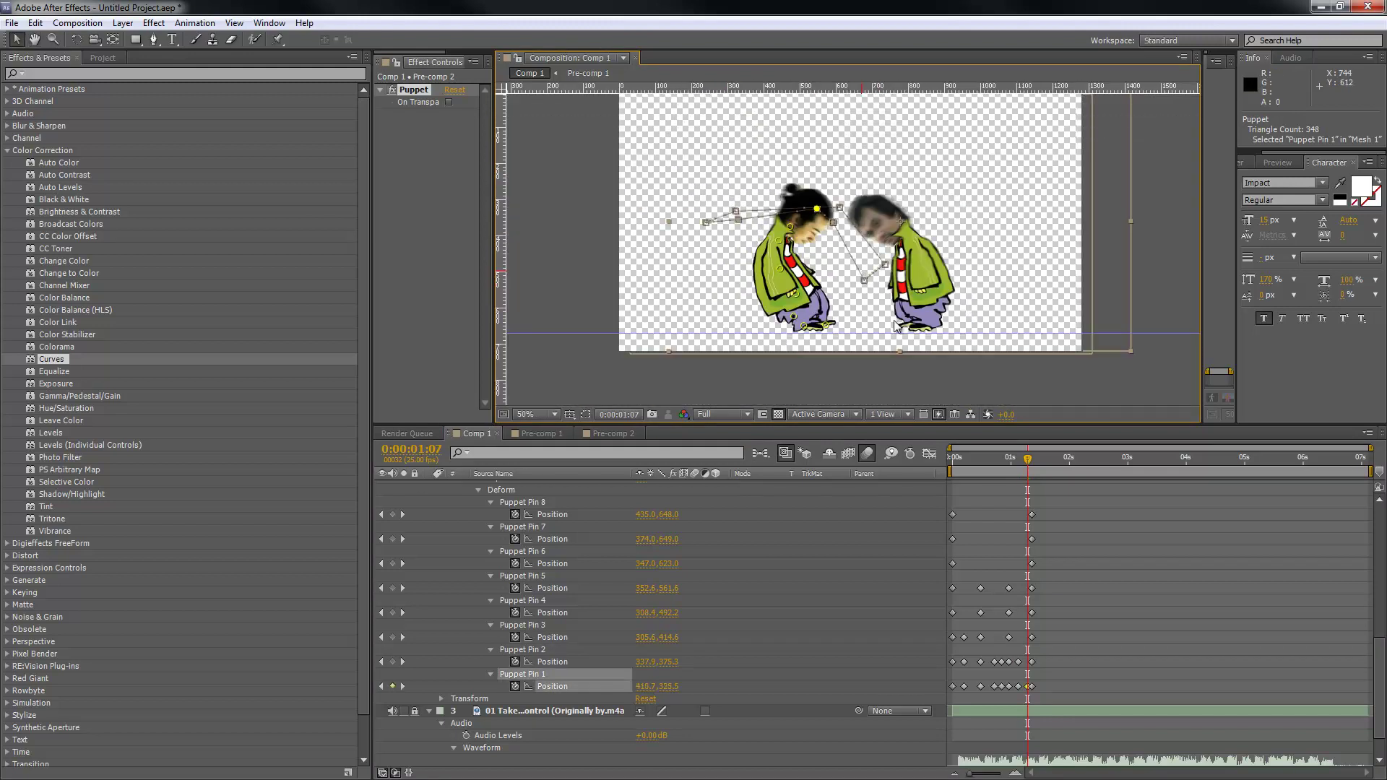
mouse_move(1020, 461)
mouse_down()
mouse_move(1040, 466)
mouse_move(1007, 468)
mouse_move(1036, 473)
mouse_move(936, 686)
mouse_up()
drag(1033, 687, 990, 688)
Step: Try looping the compressed cycle by pasting it at 0:00:00:18 and 0:00:01:11, copying all three cycles and pasting them at the end
key(ctrl+c)
click(994, 461)
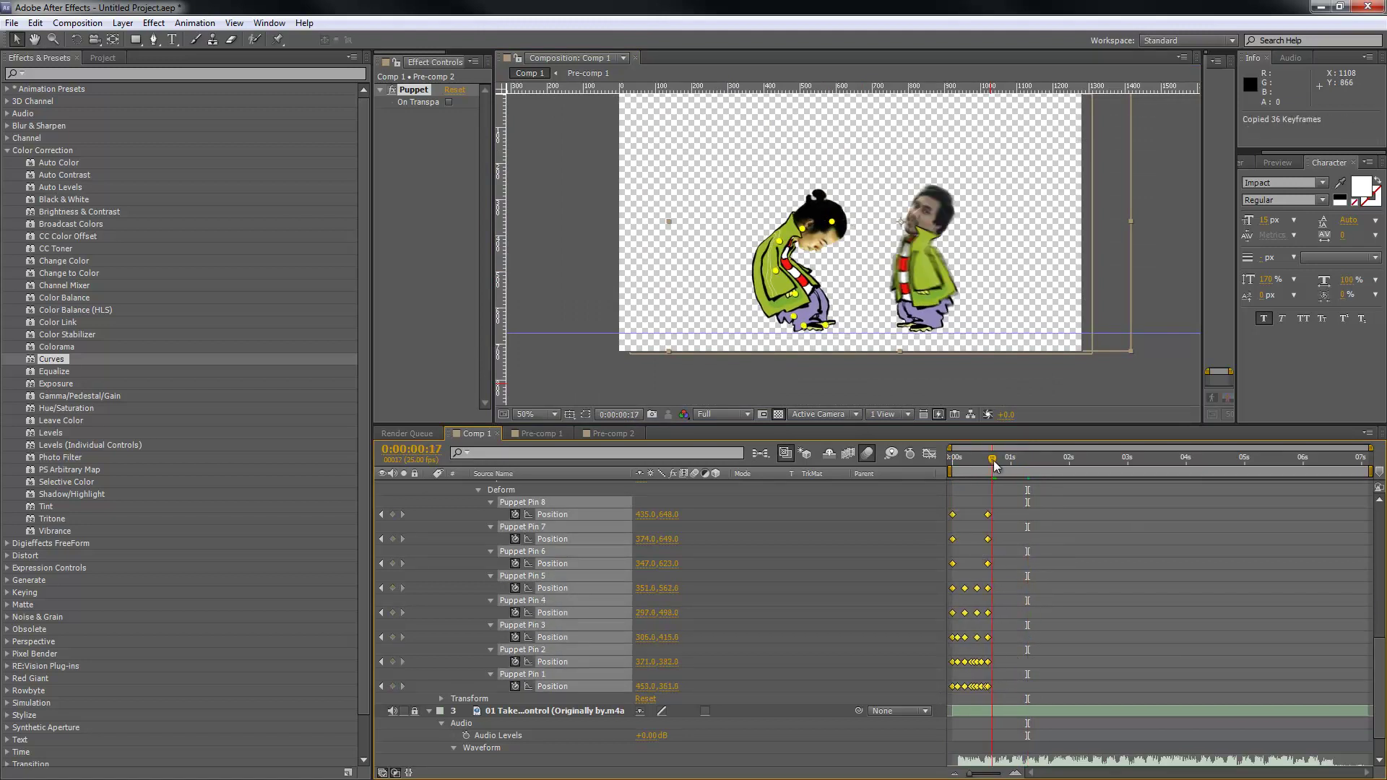
key(ctrl+v)
click(1036, 460)
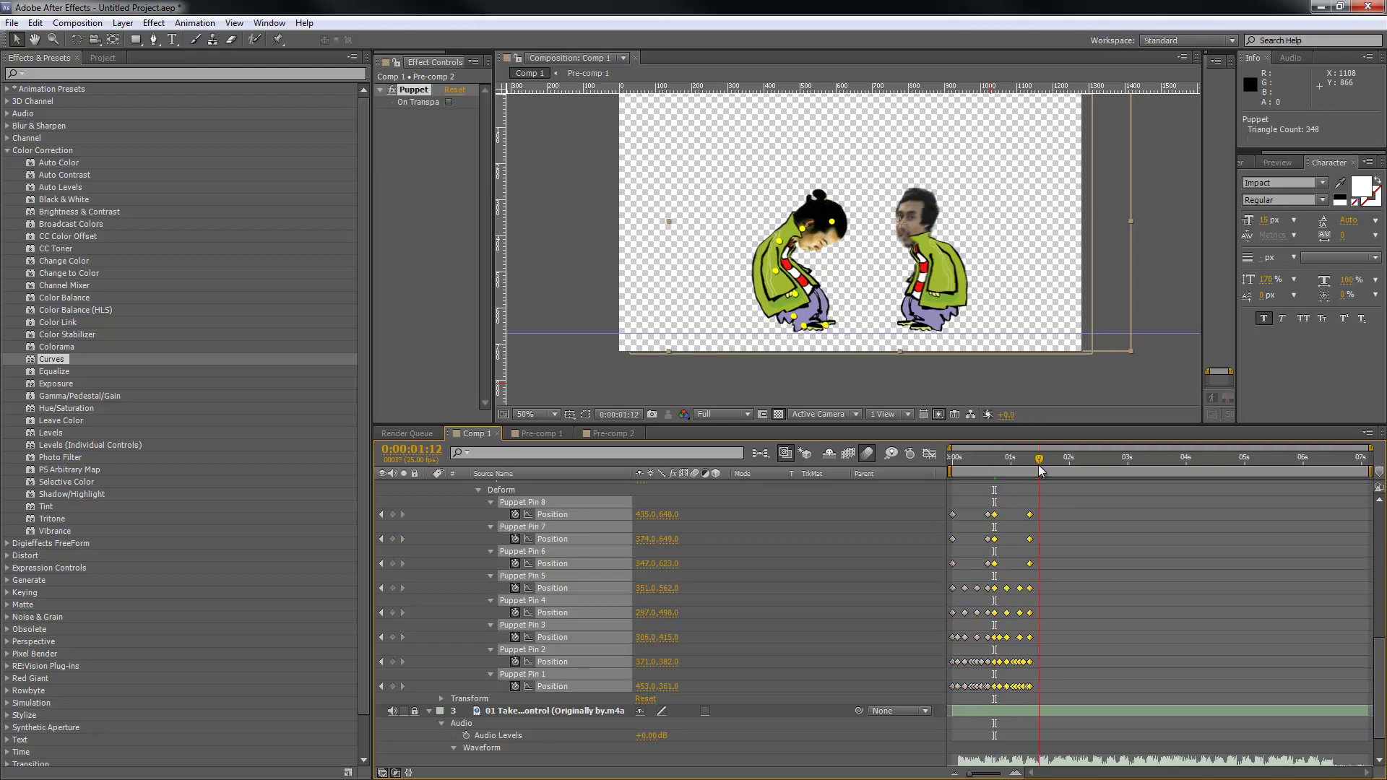
key(ctrl+v)
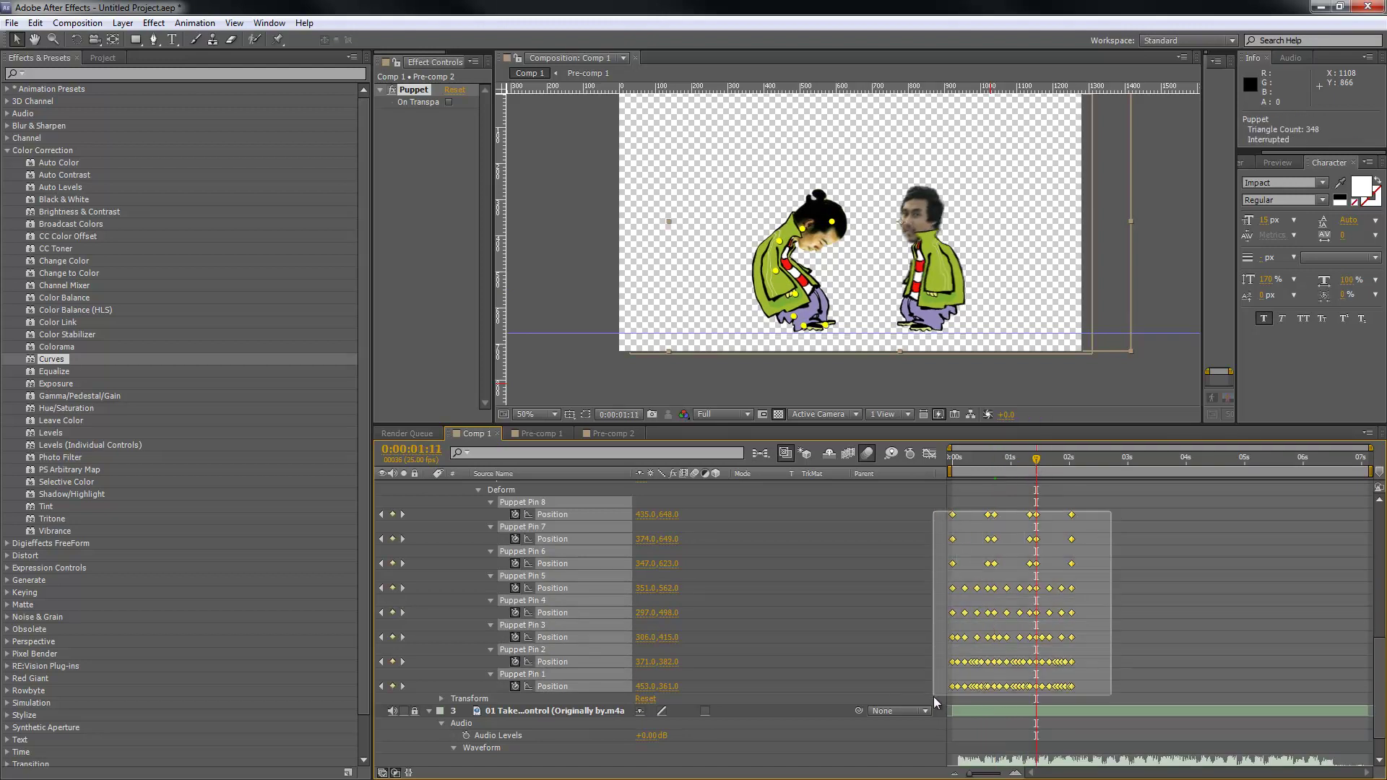
click(1077, 462)
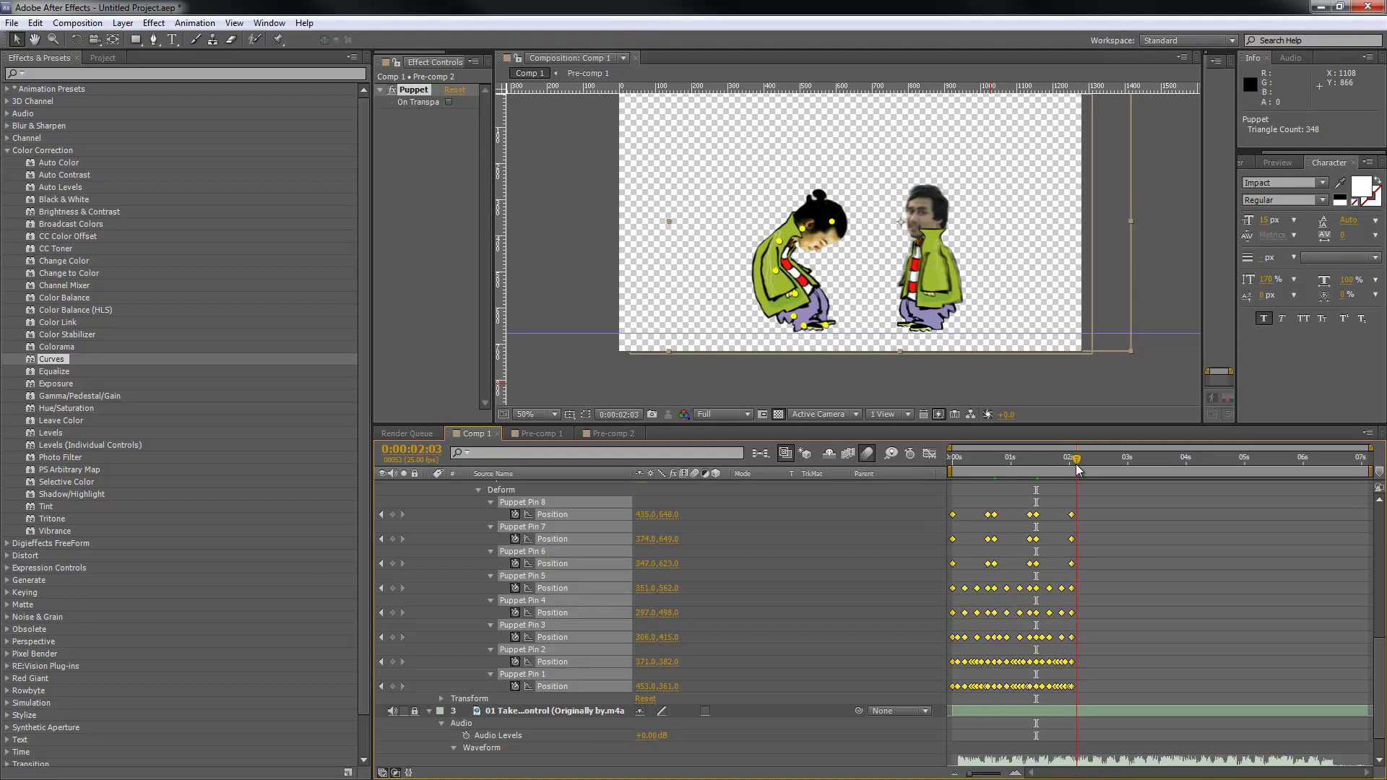
key(ctrl+v)
click(1202, 462)
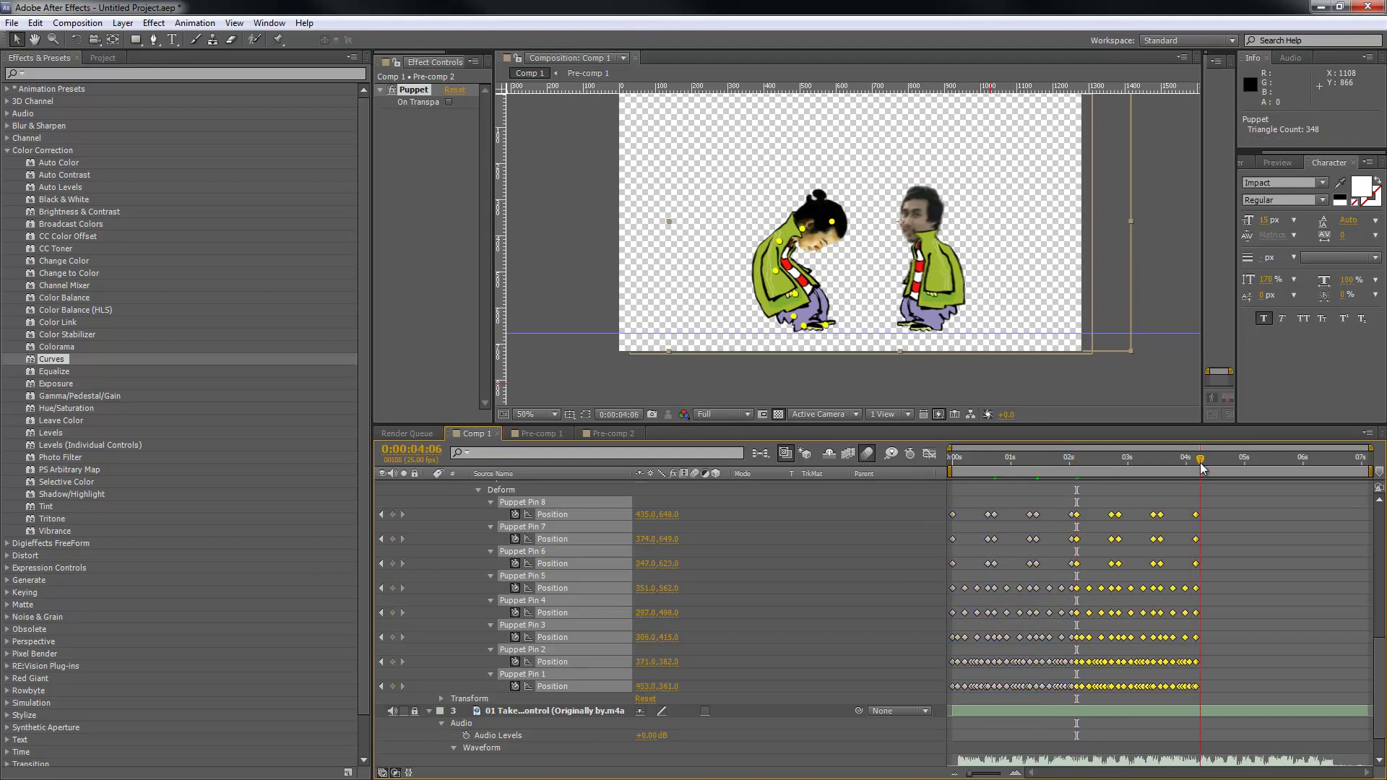
Step: Undo the pasted pin keyframes back to the single compressed cycle
key(ctrl+z)
key(ctrl+z)
key(ctrl+z)
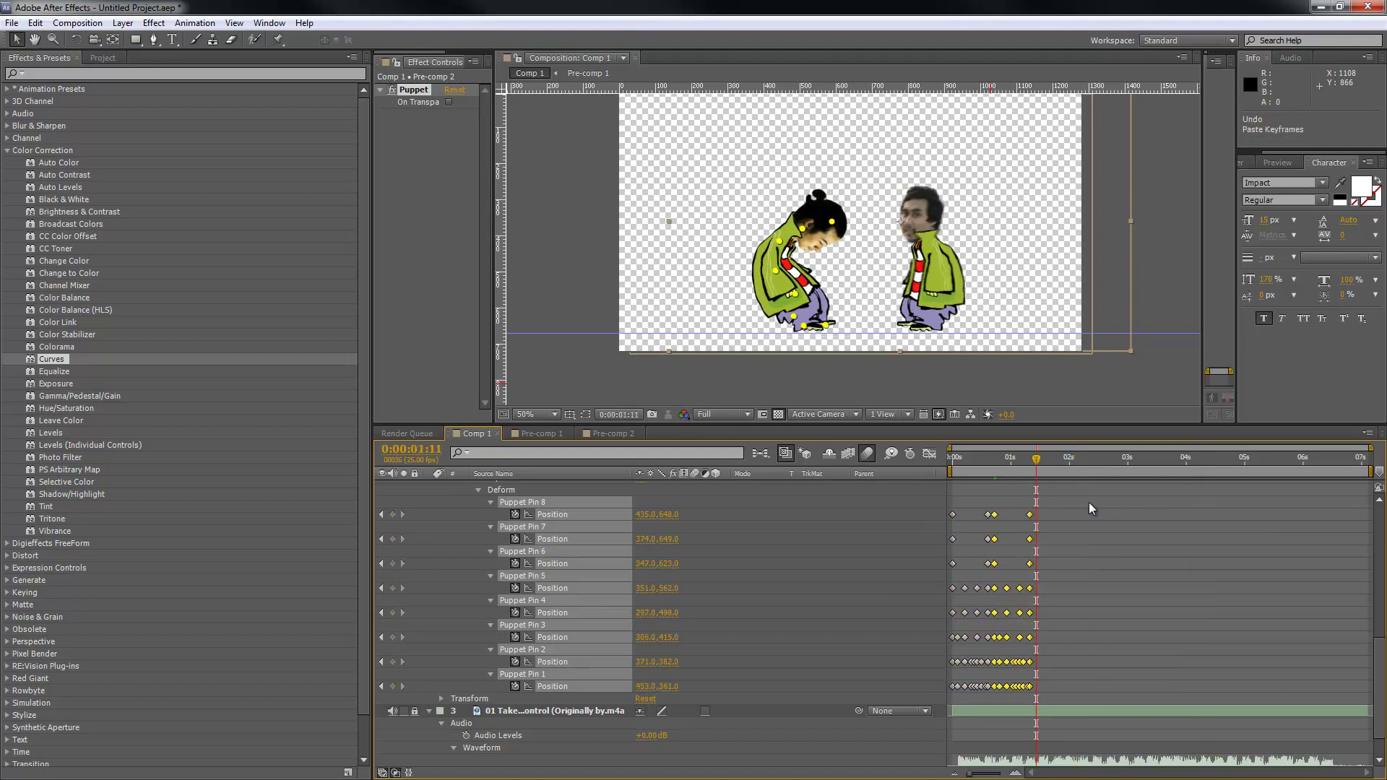
click(1059, 549)
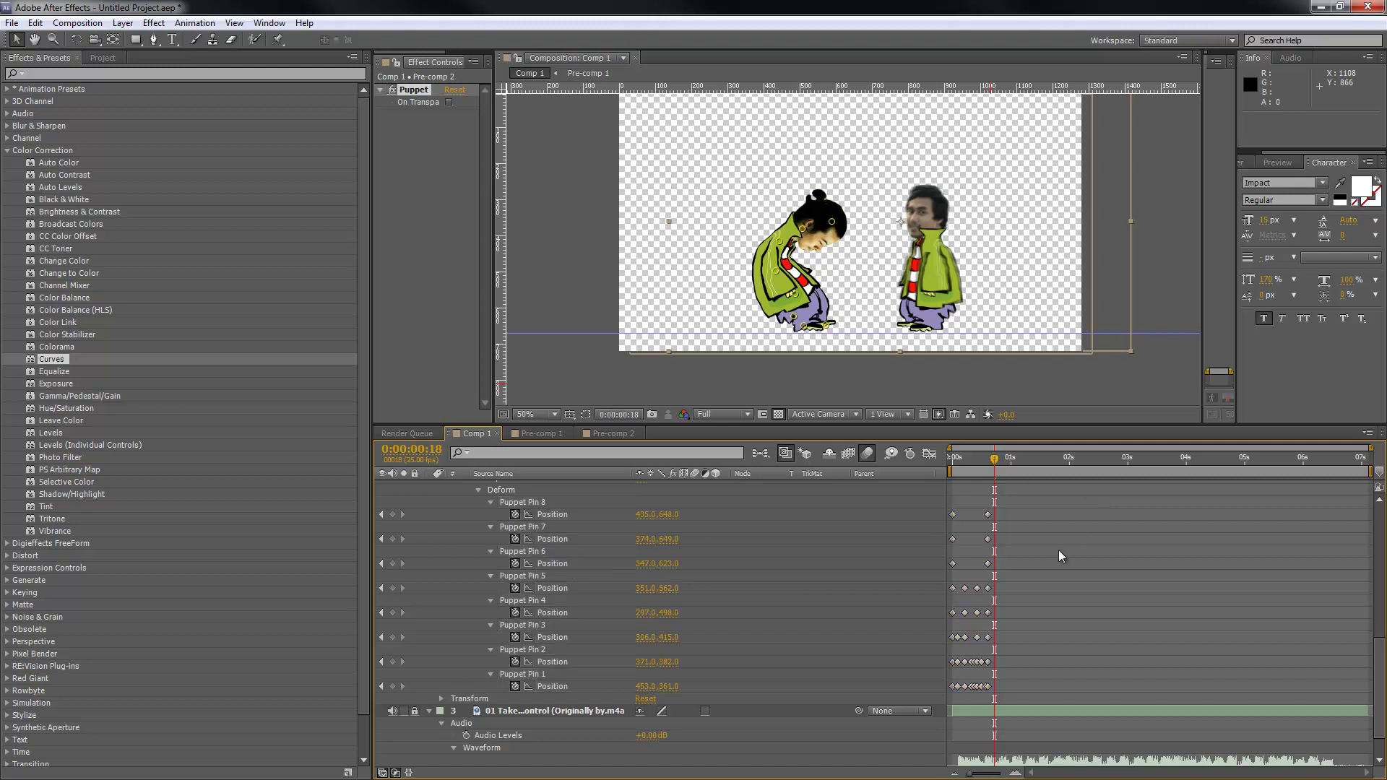
drag(933, 510, 984, 668)
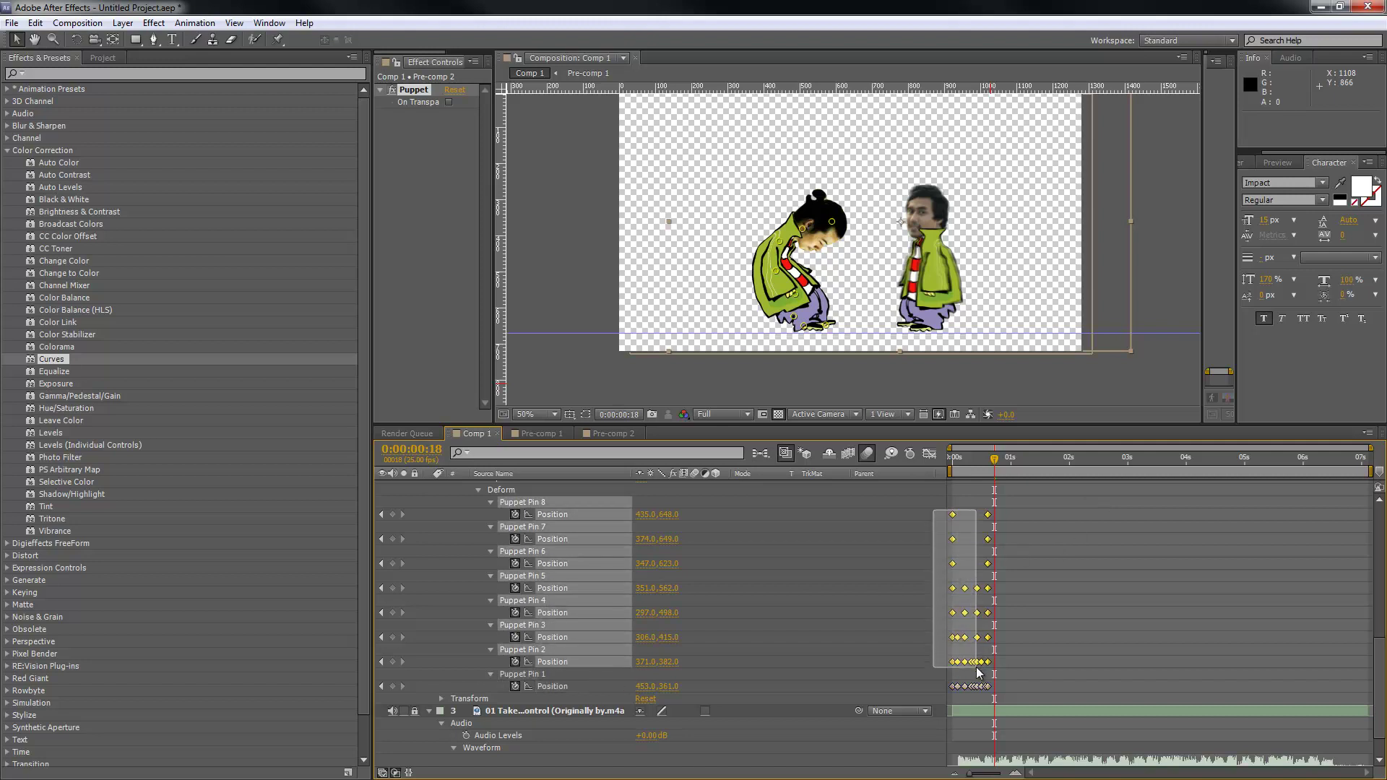
click(1057, 596)
Step: Delete the closing keyframes of all eight Pre-comp 2 pins at 0:00:00:15
mouse_move(983, 460)
mouse_down()
mouse_move(939, 458)
mouse_move(986, 458)
mouse_up()
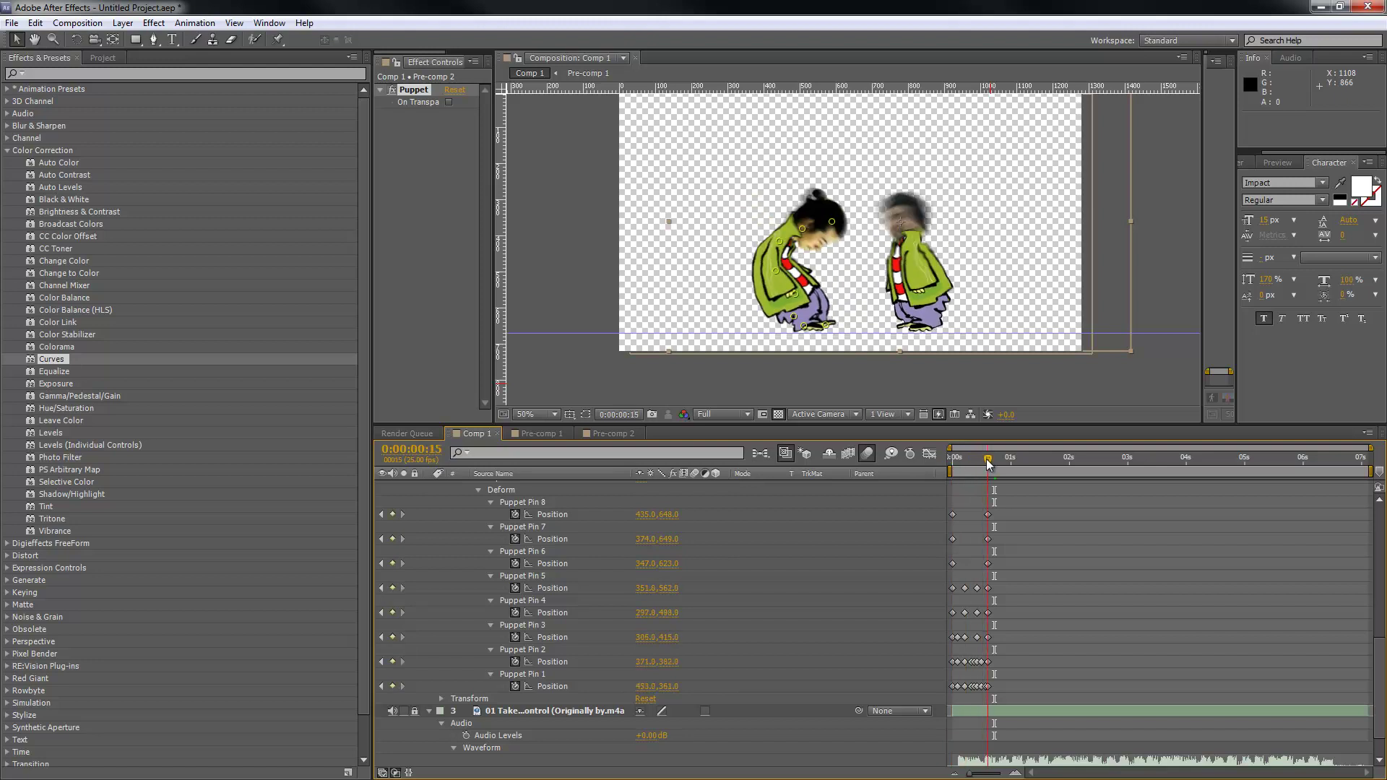
click(1021, 772)
drag(1065, 772, 1040, 773)
drag(1060, 509, 1021, 689)
key(Delete)
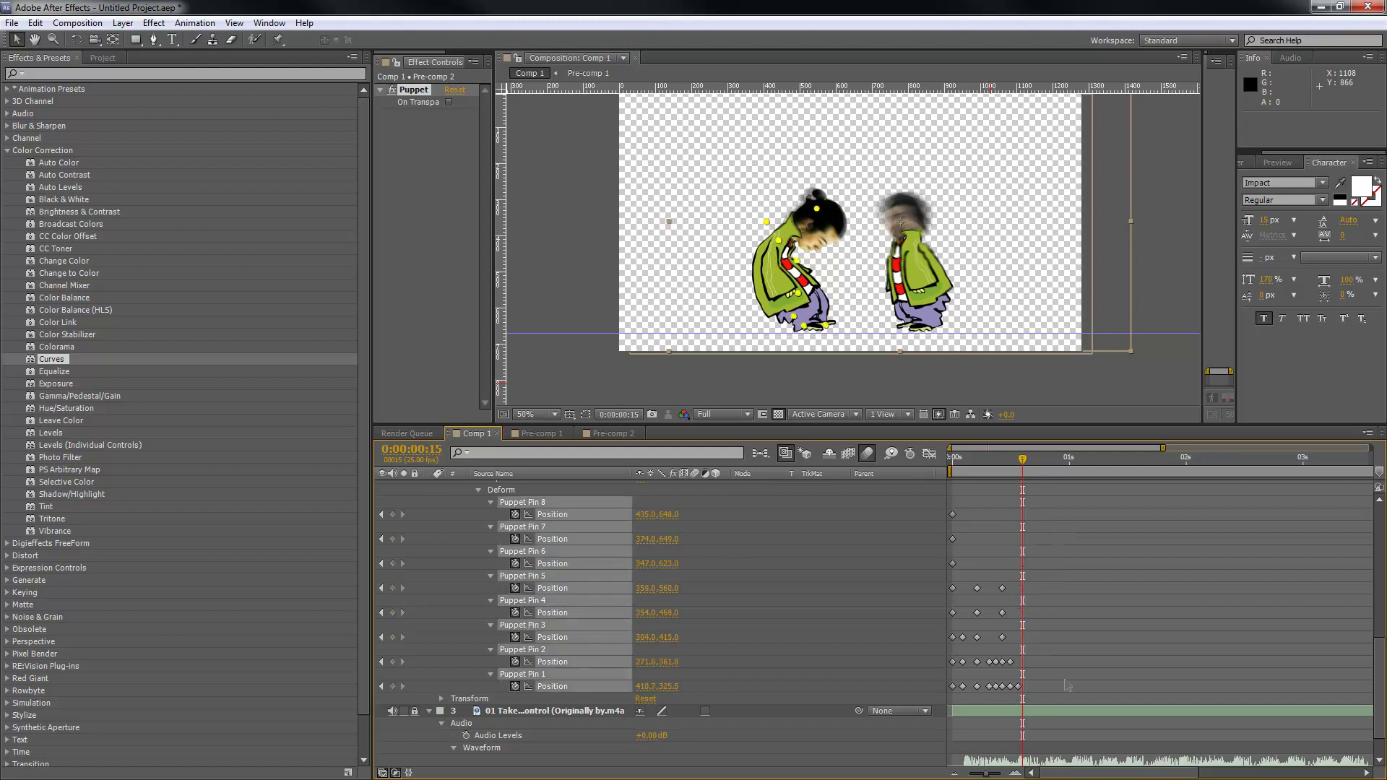
Step: At 0:00:00:14, raise Pre-comp 2's head and neck pins upright and add keyframes for Puppet Pins 3 to 8
drag(1021, 467, 1017, 461)
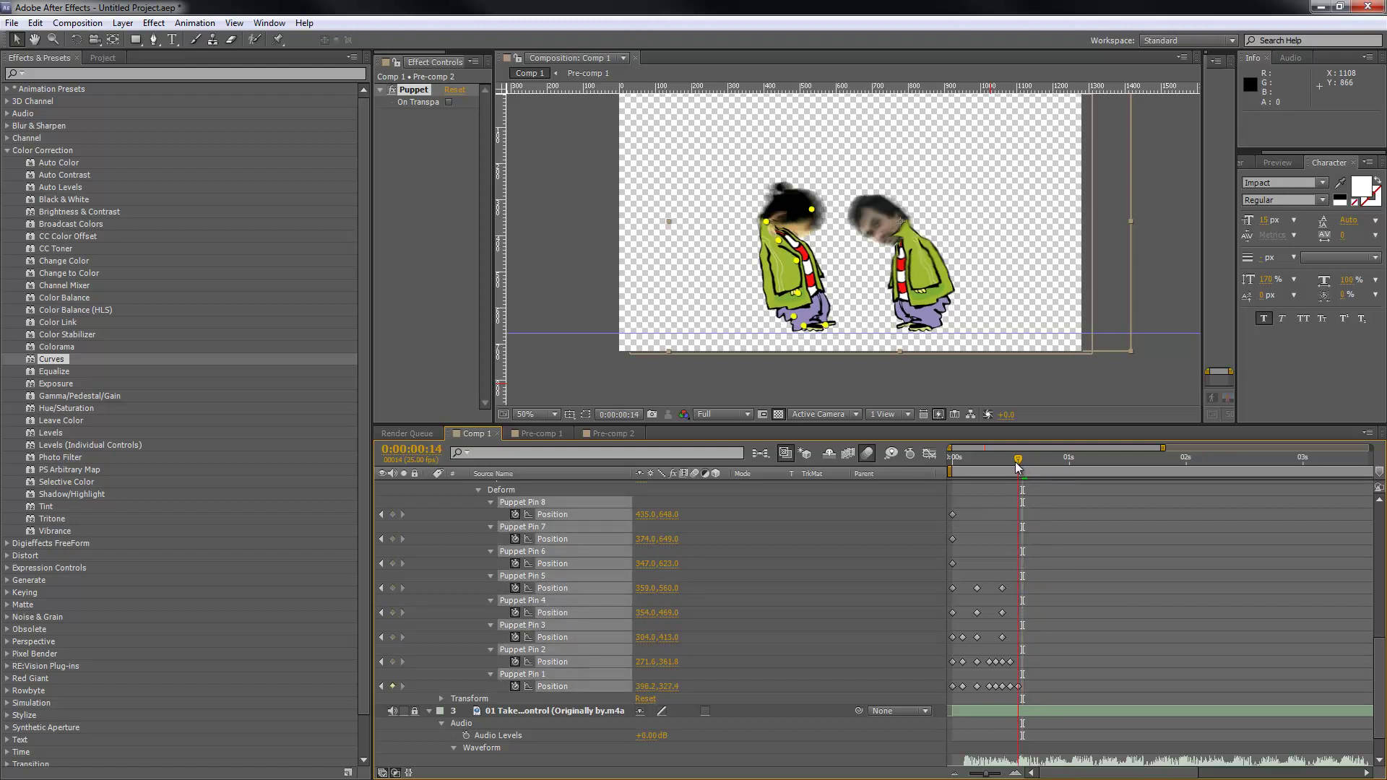
drag(772, 225, 802, 177)
key(ctrl+z)
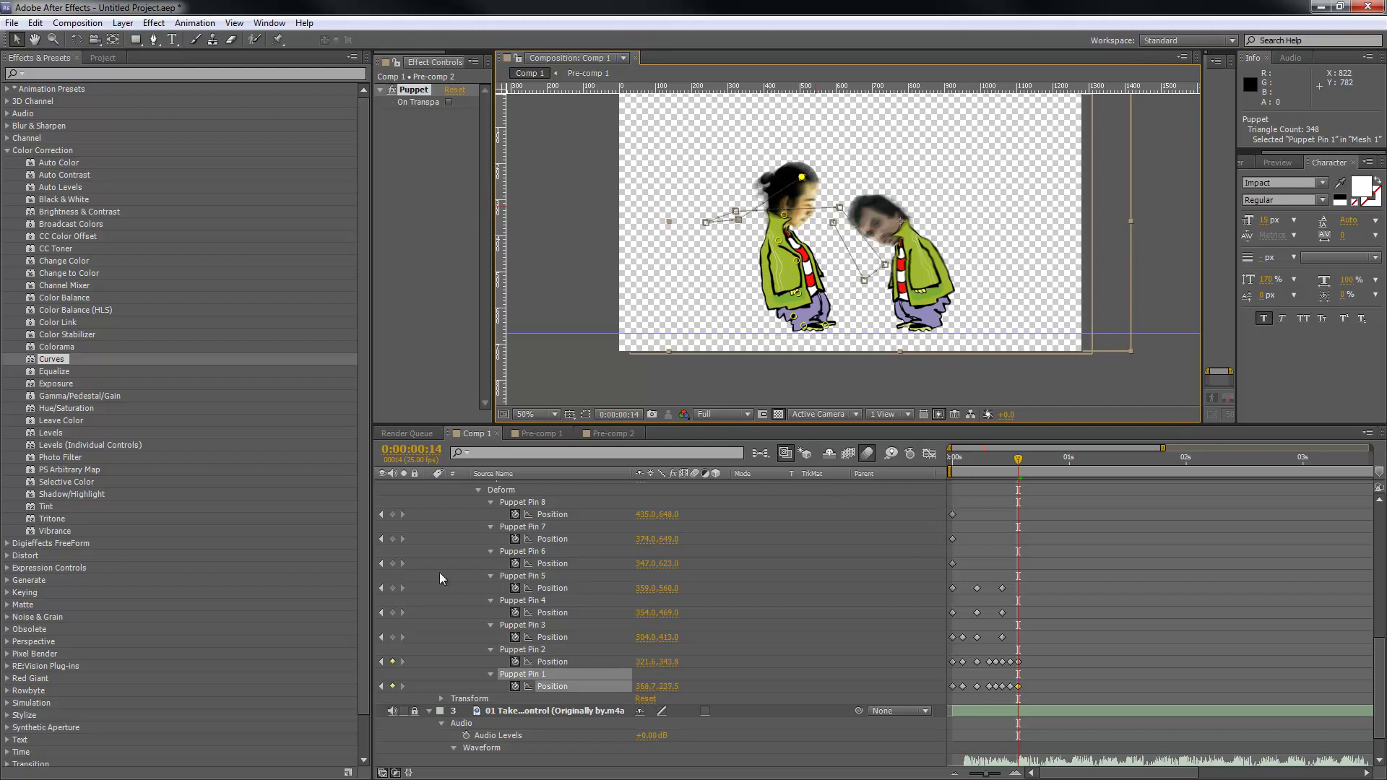
drag(393, 515, 393, 637)
Step: Copy the whole pin keyframe cycle of Pre-comp 2 and paste it directly after itself and at 0:00:01:07
drag(932, 504, 1021, 711)
key(ctrl+c)
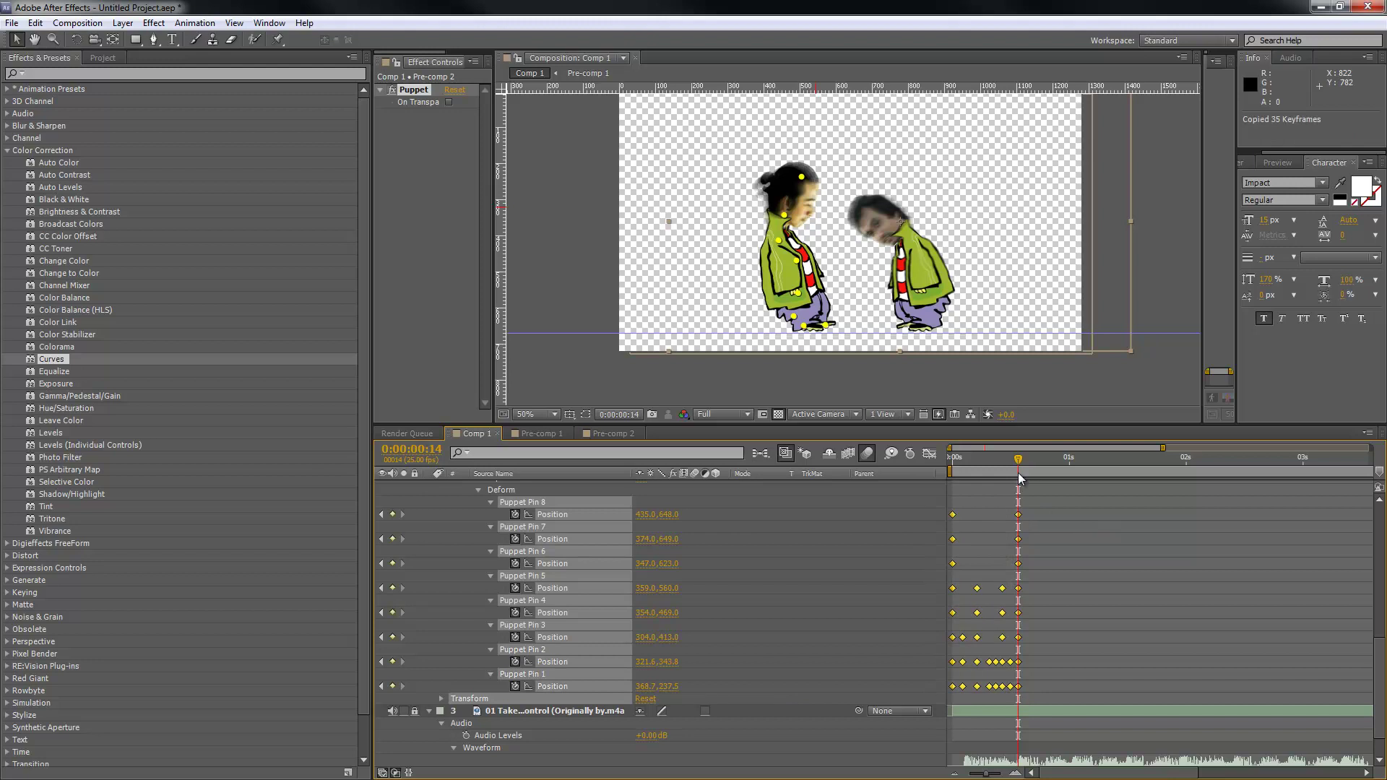
drag(1024, 468, 1103, 464)
key(ctrl+v)
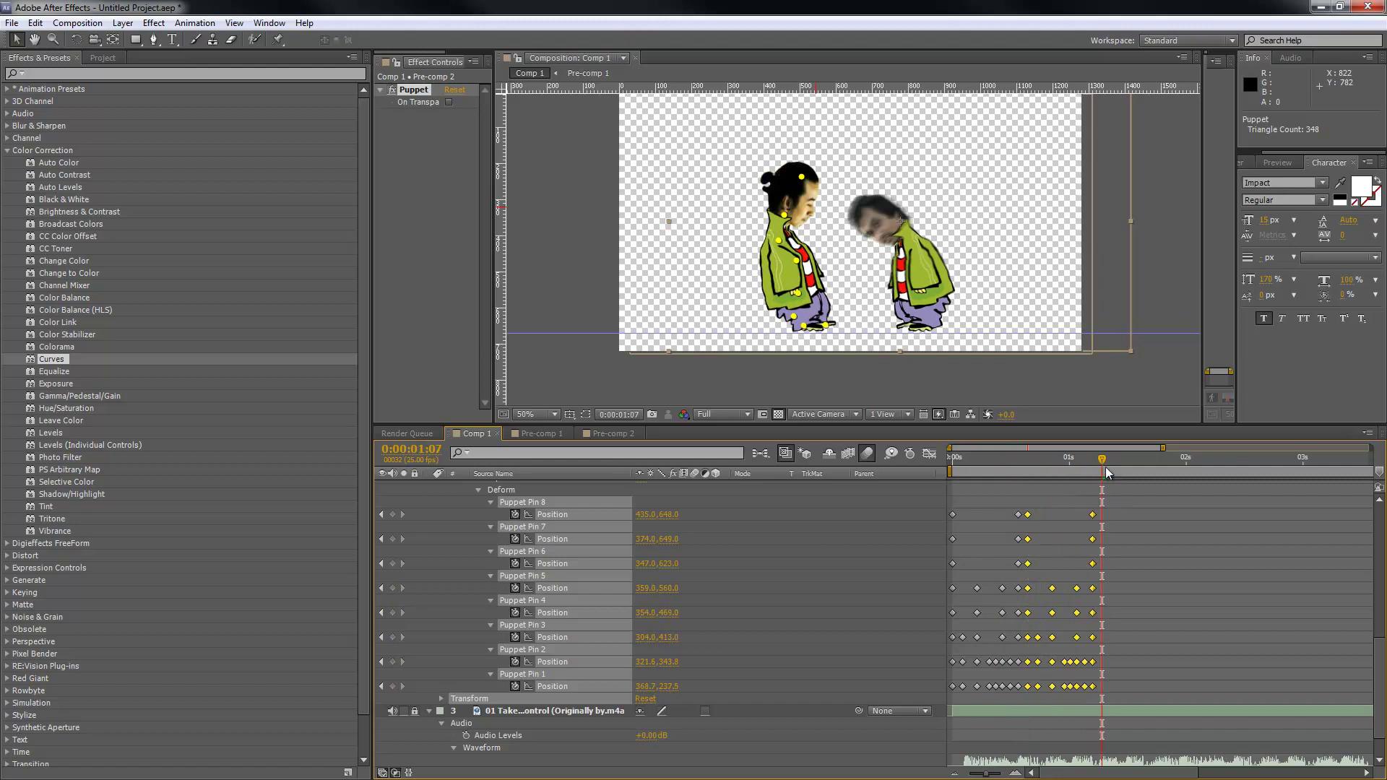
key(ctrl+v)
Step: Copy all three cycles of Pre-comp 2's pin keyframes and paste them at 0:00:01:23
drag(1197, 503, 918, 692)
click(1177, 470)
key(ctrl+v)
click(953, 773)
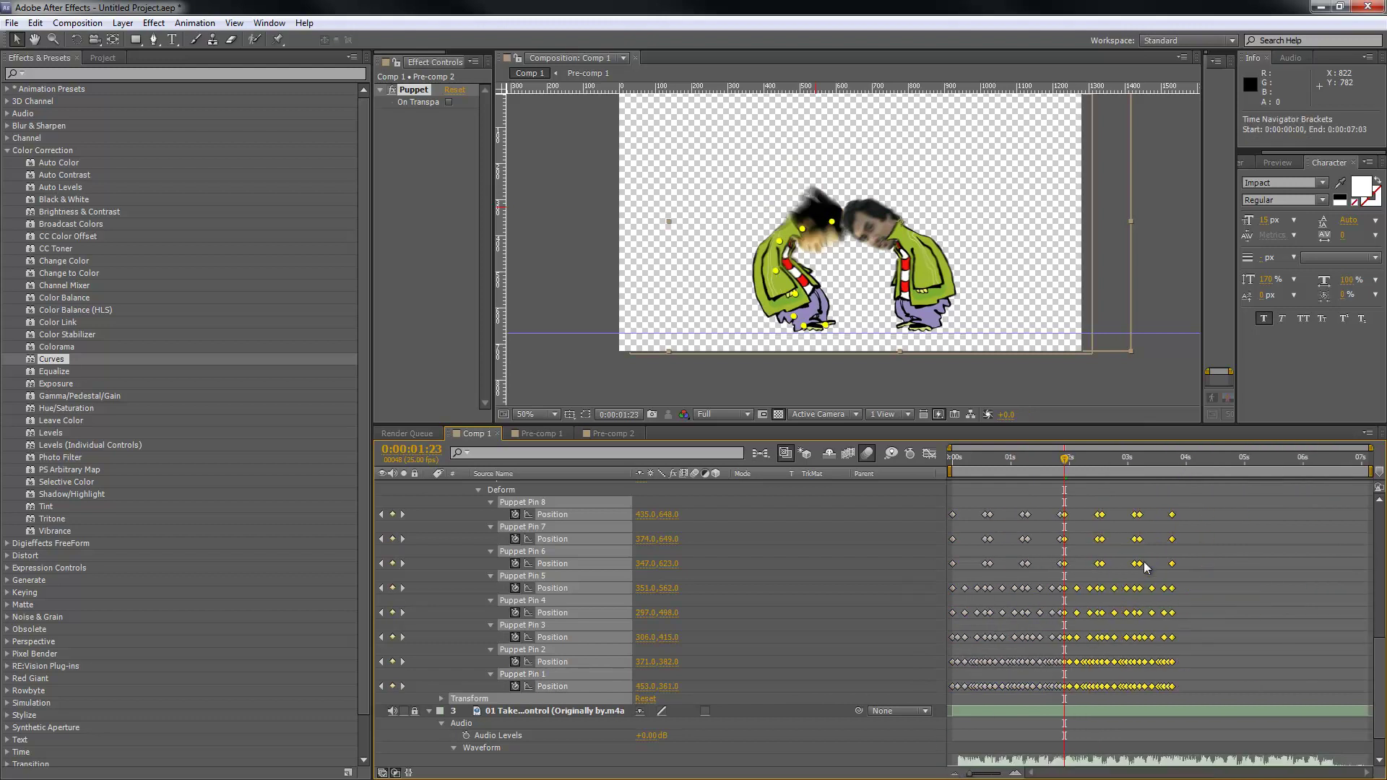
Step: Try pasting a copy of all Pre-comp 2 pin keyframes at 0:00:03:22, preview the timing, and delete the pasted keyframes
drag(1186, 513, 927, 686)
key(ctrl+c)
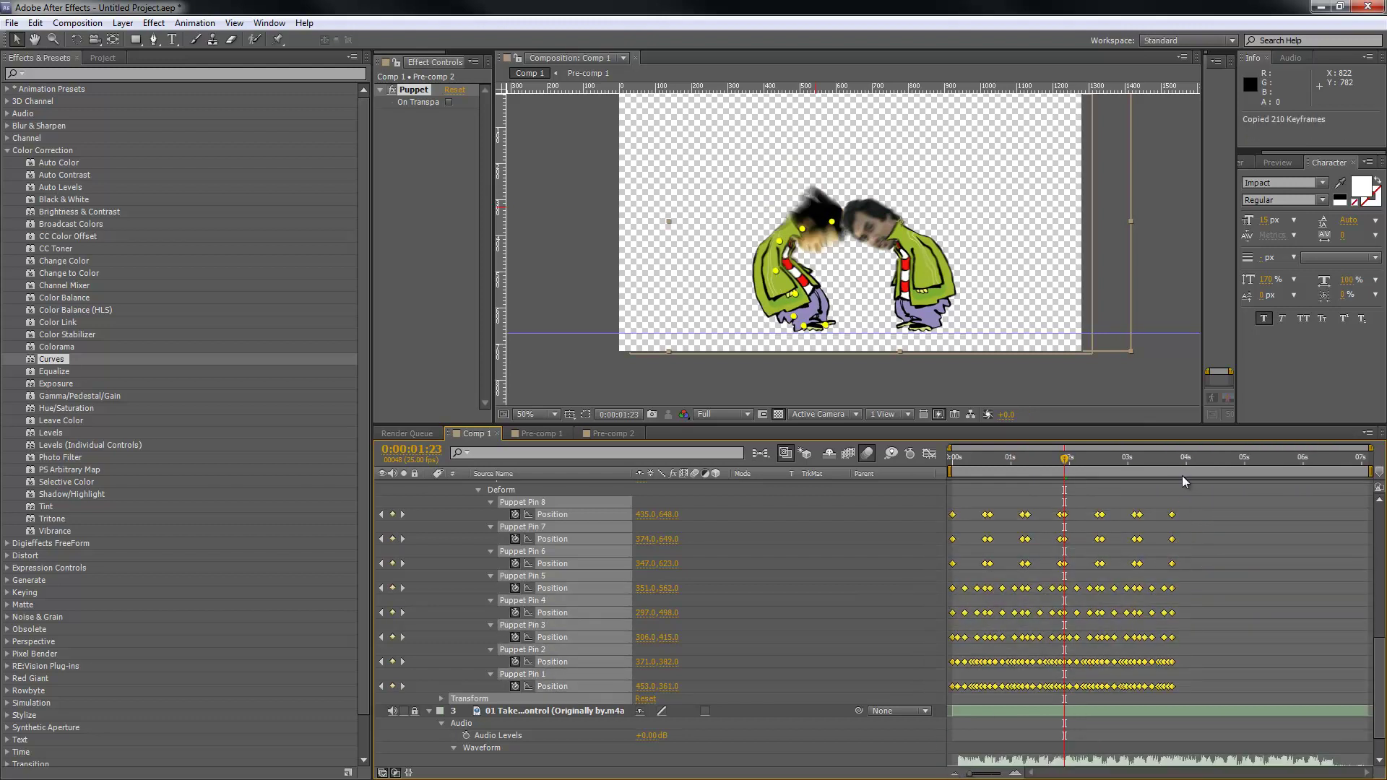
click(1182, 468)
key(ctrl+v)
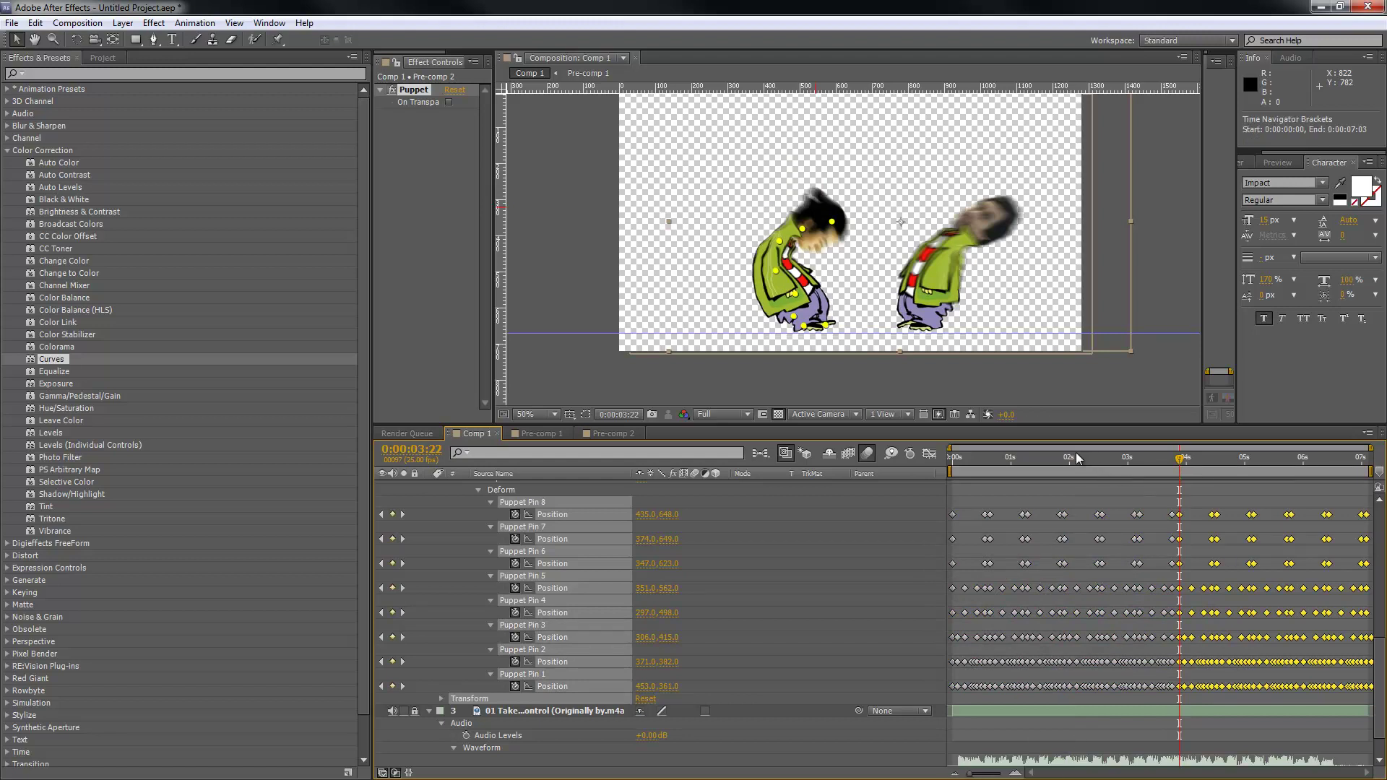
key(KP_0)
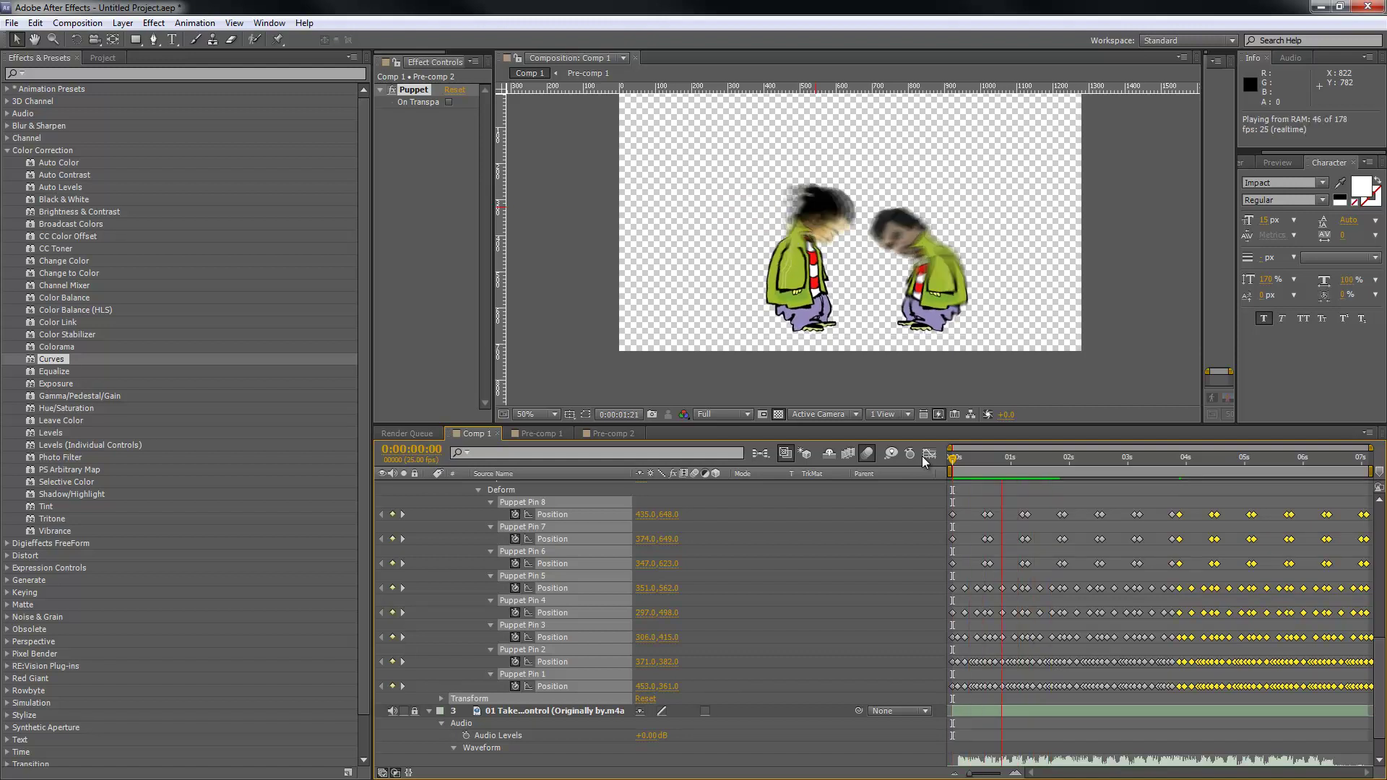
key(space)
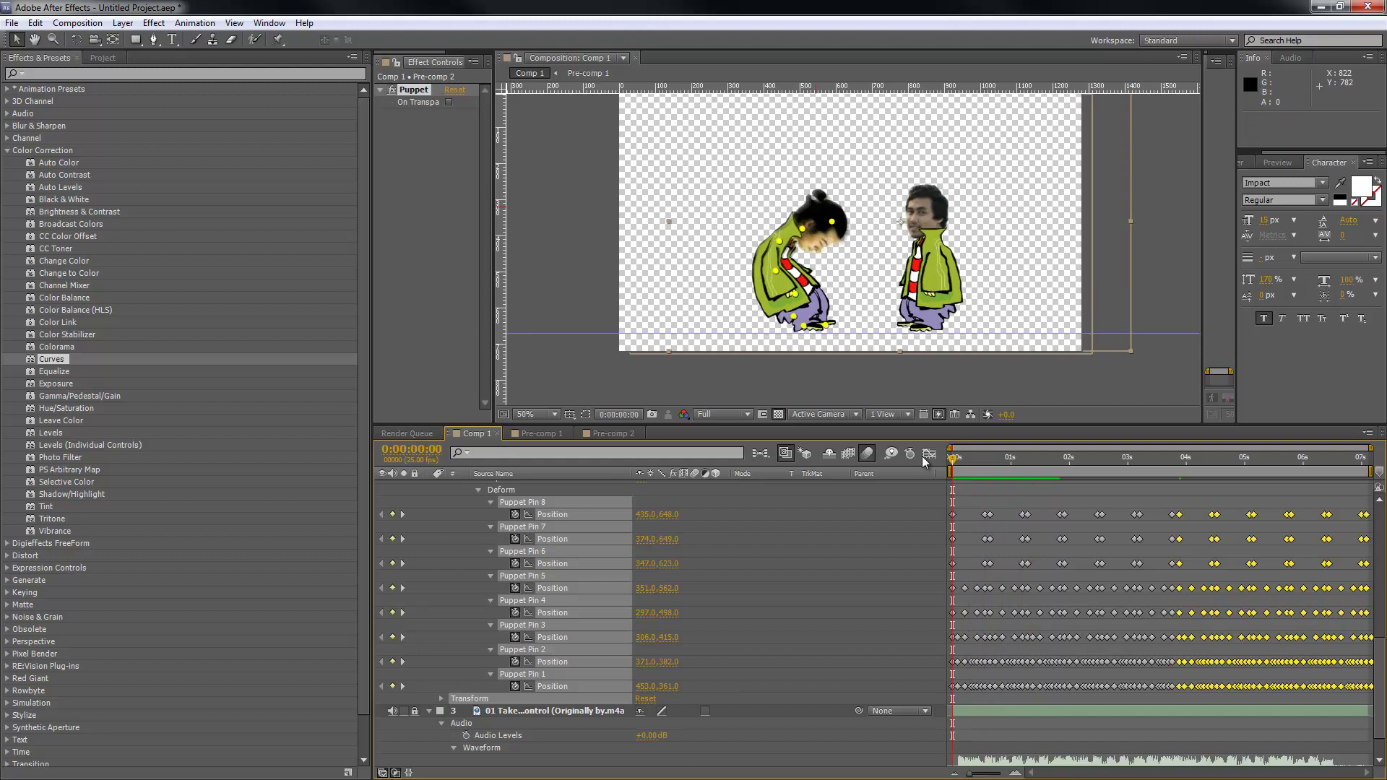
key(Delete)
Step: Time-compress Pre-comp 2's pin keyframes to end at about 2.6 seconds, then repeat them directly after and at 0:00:05:08, previewing the result
drag(1204, 511, 924, 688)
drag(1172, 687, 1103, 687)
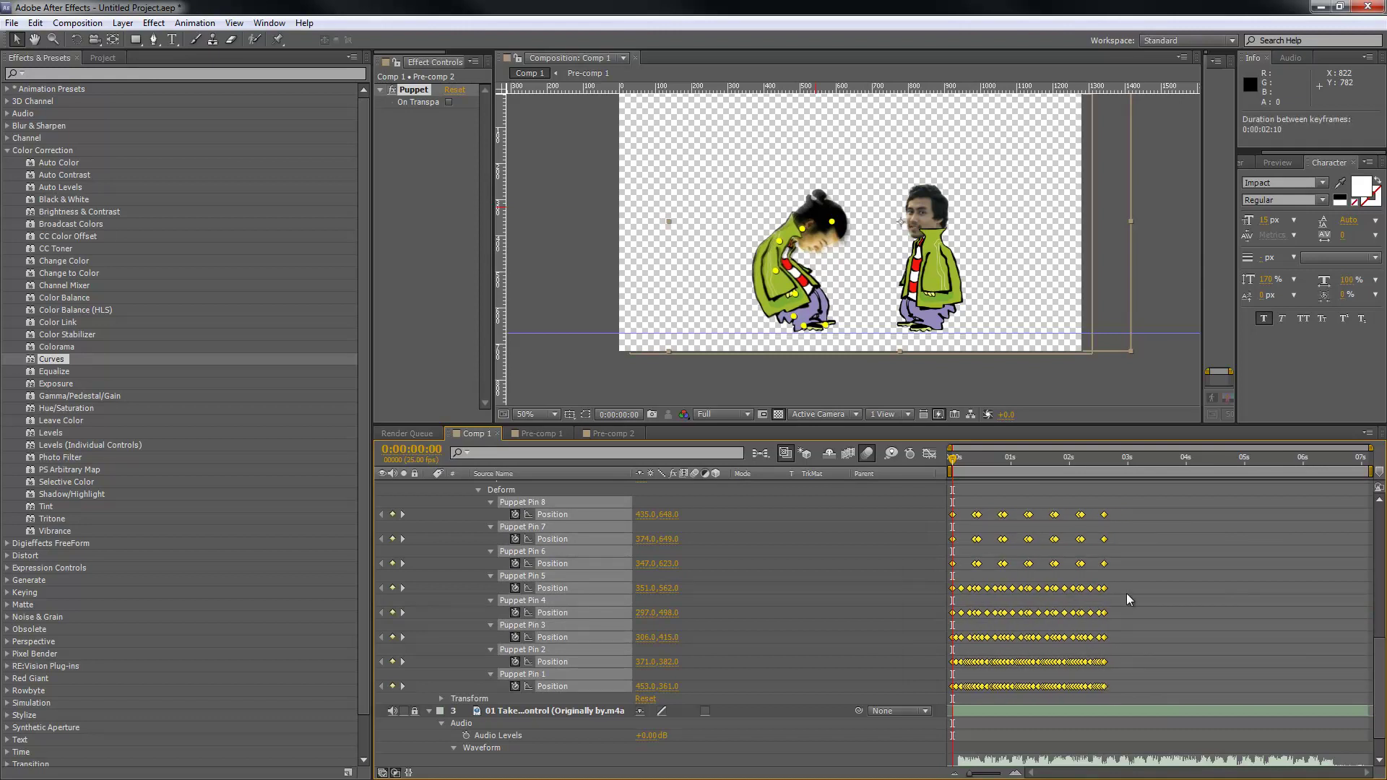
click(1107, 462)
key(ctrl+v)
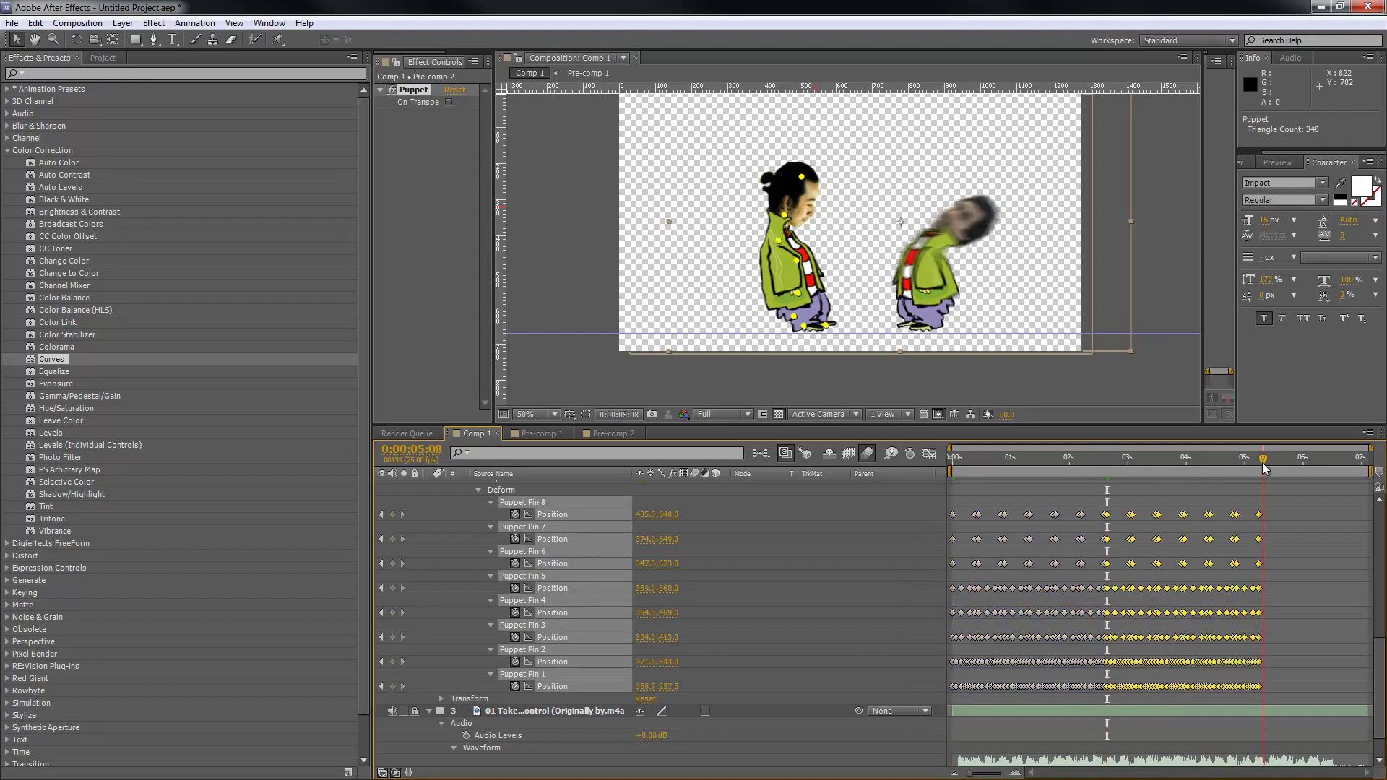
key(ctrl+v)
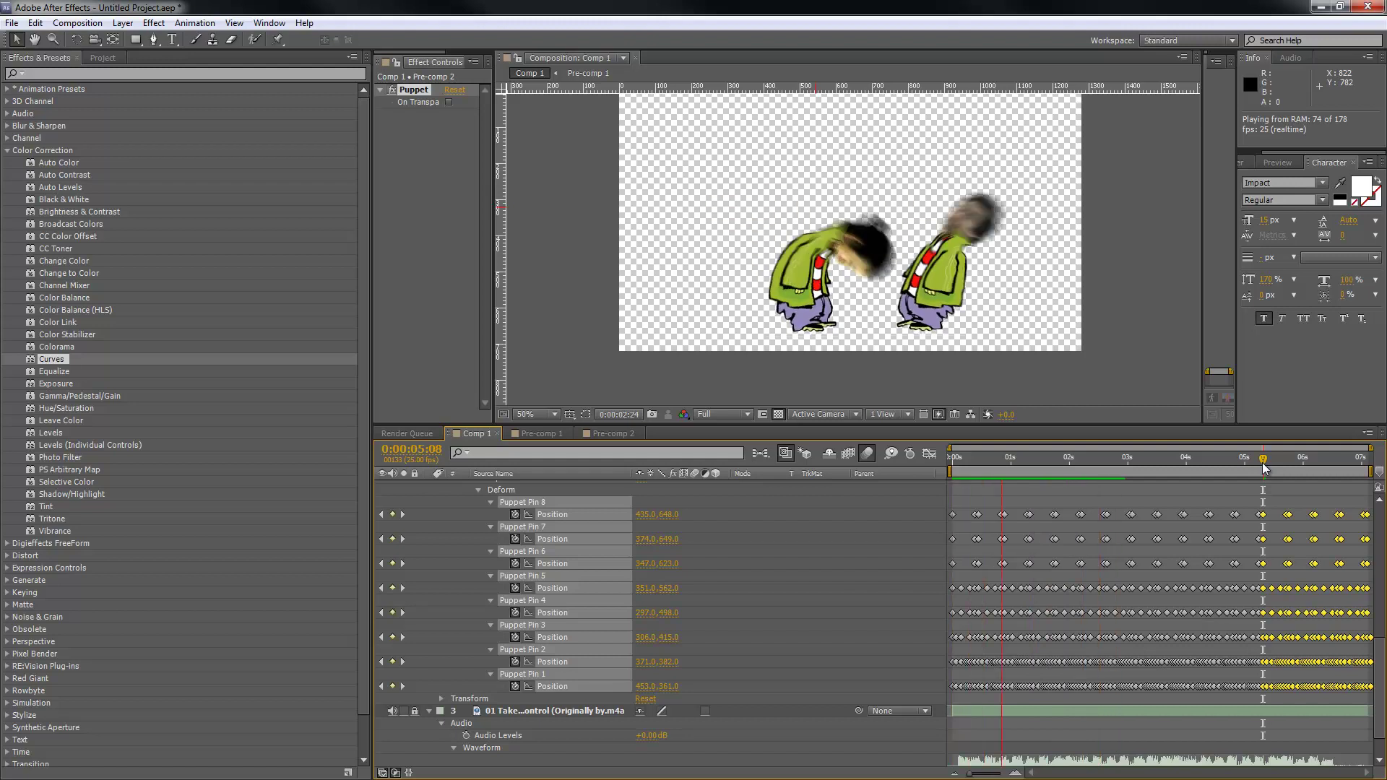
key(space)
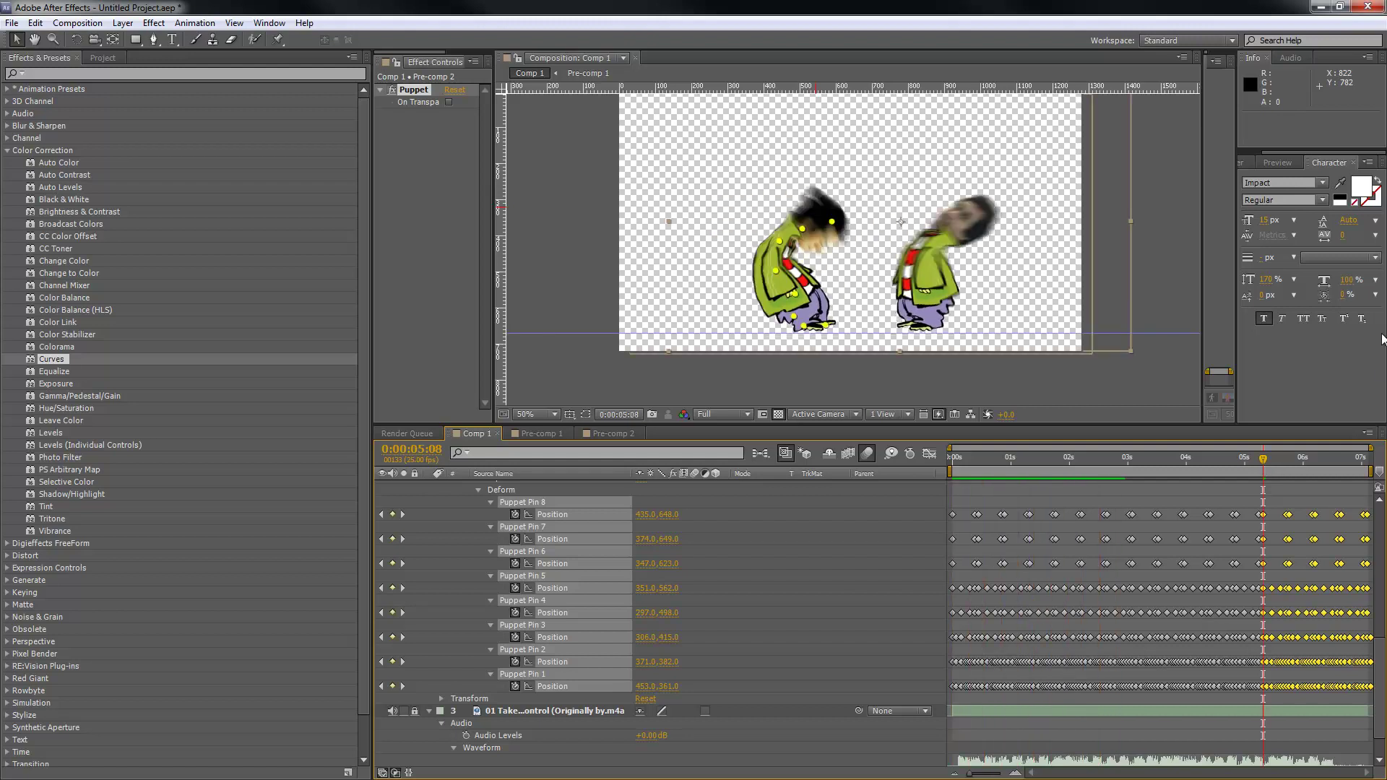
Step: Collapse the Pre-comp 2 layer and add a white 1280 x 720 solid to Comp 1
click(919, 622)
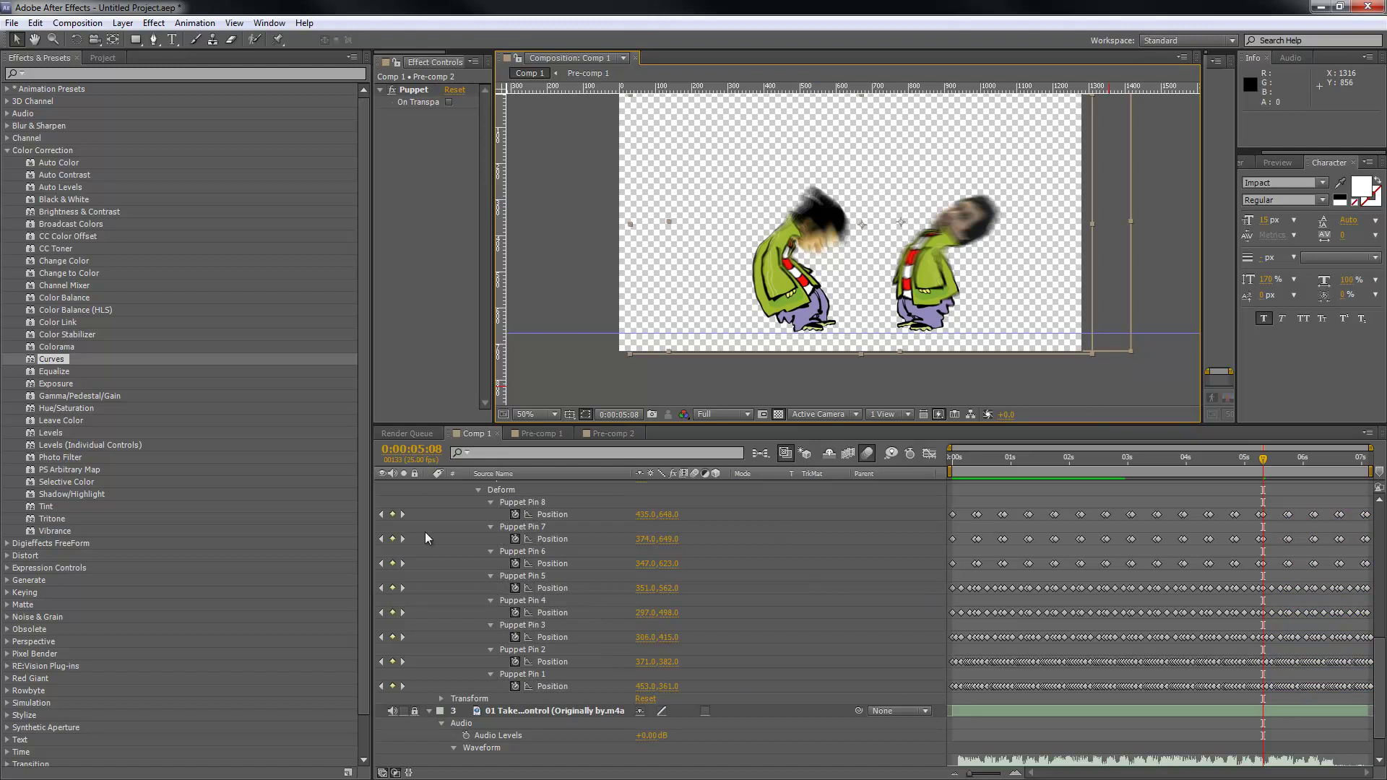
scroll(445, 537, up, 7)
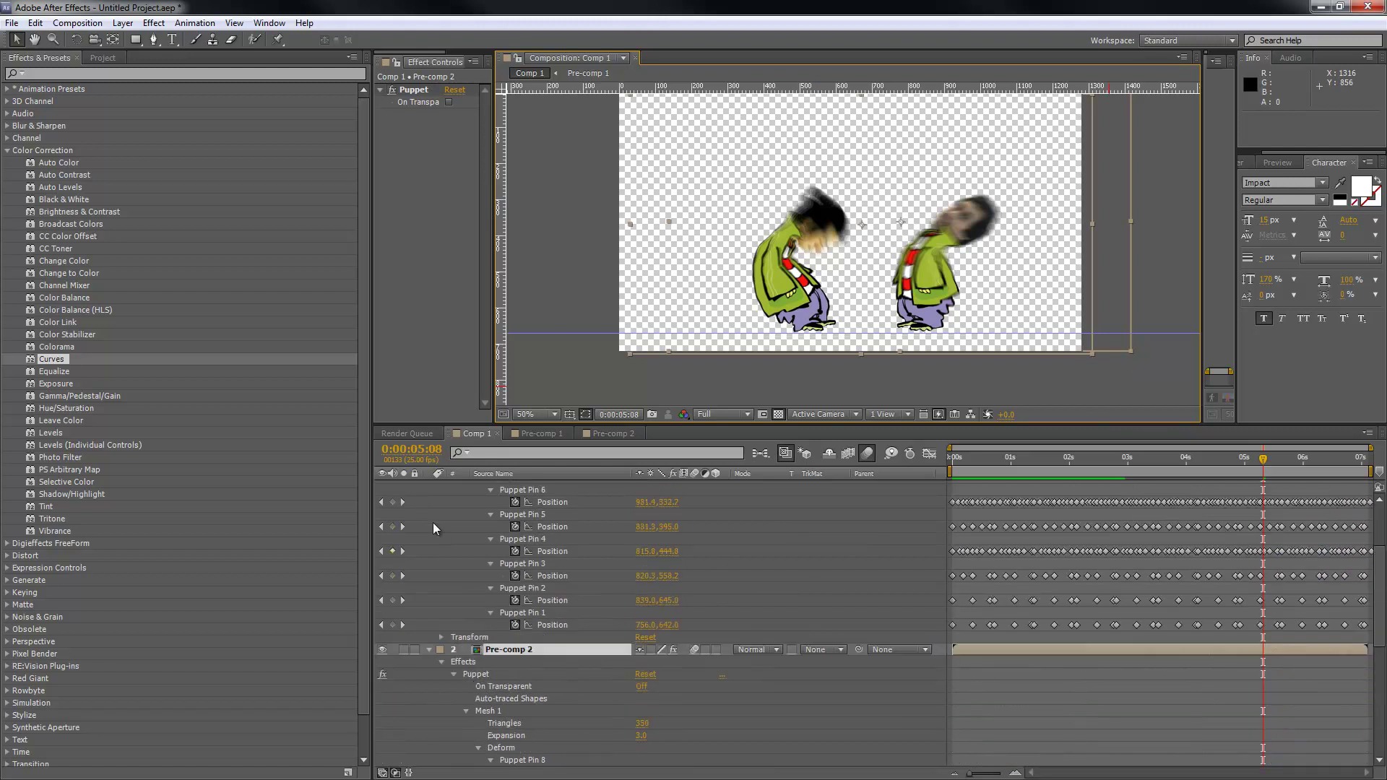
click(430, 650)
right_click(1019, 520)
mouse_move(1071, 532)
click(1279, 564)
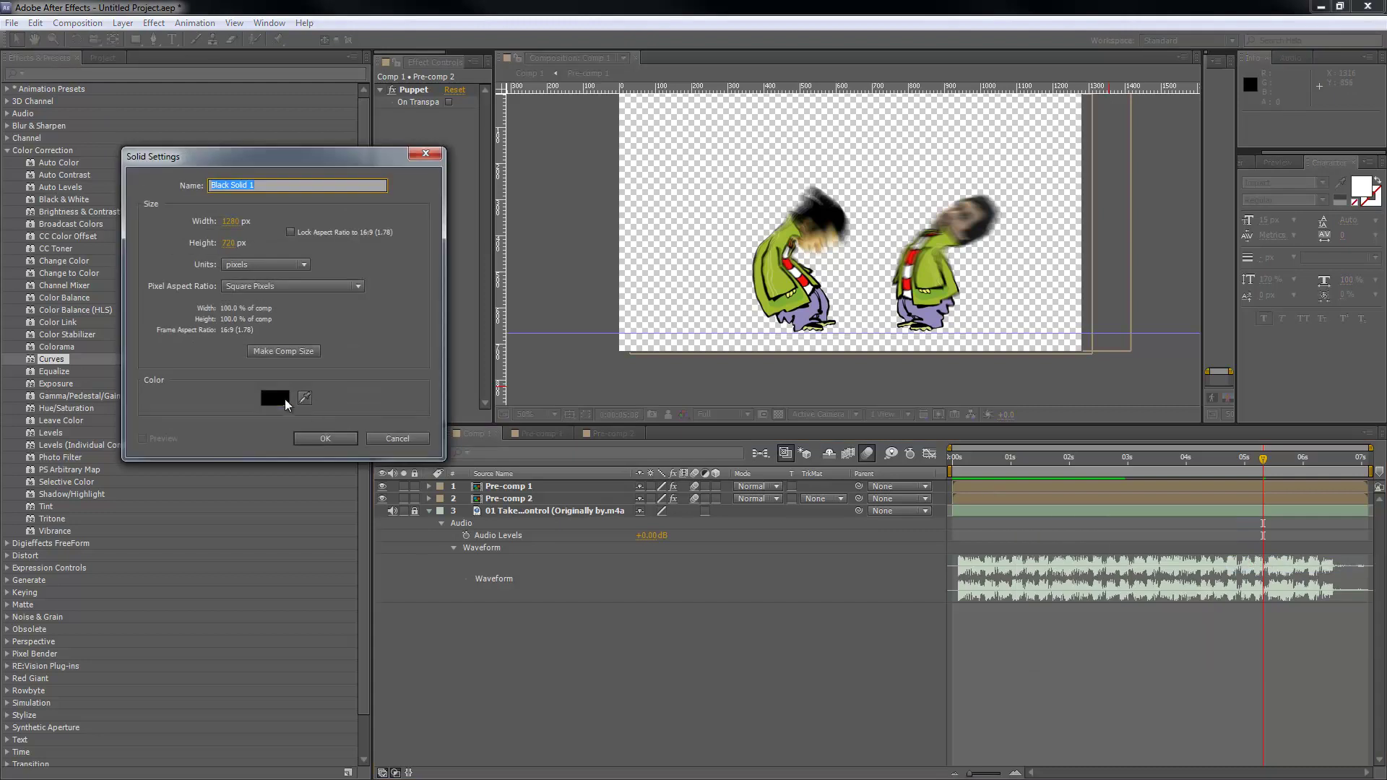
click(275, 398)
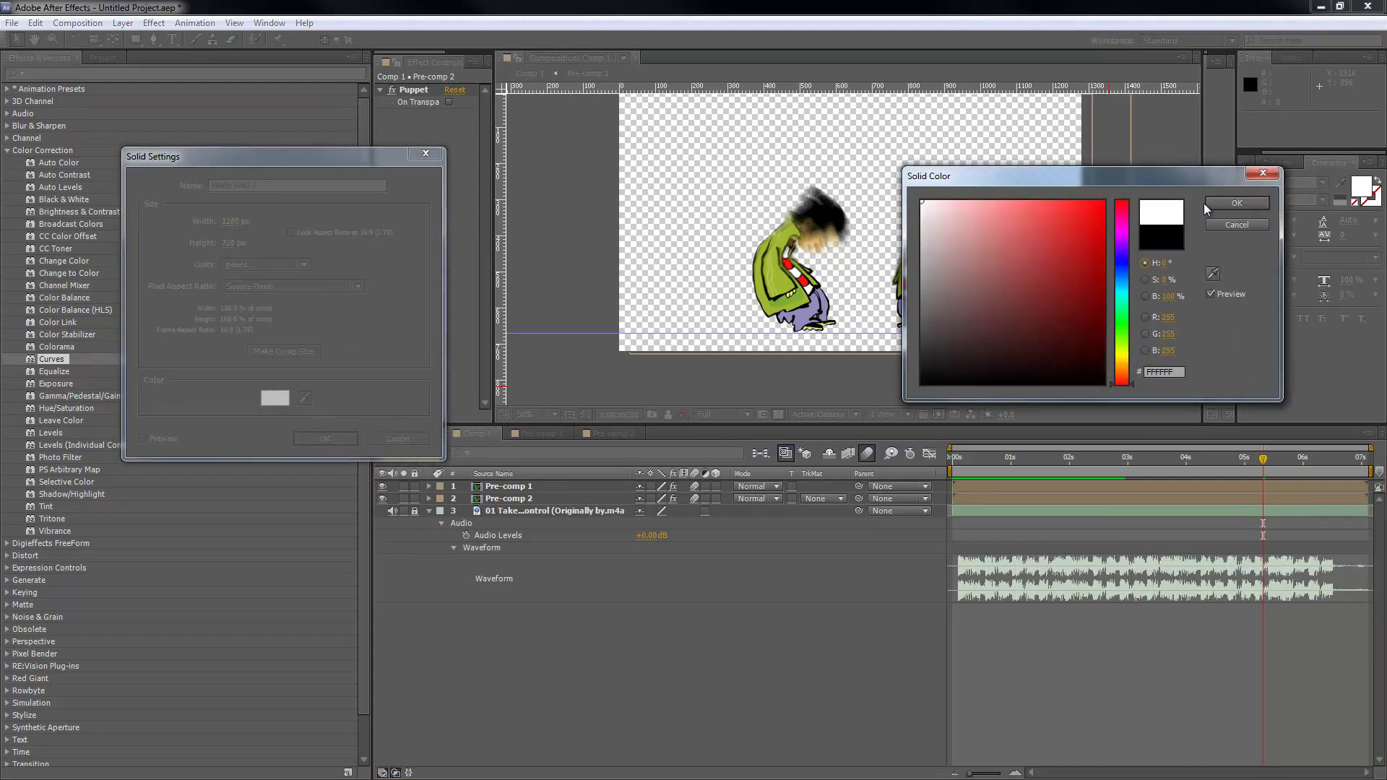
click(1228, 203)
click(324, 439)
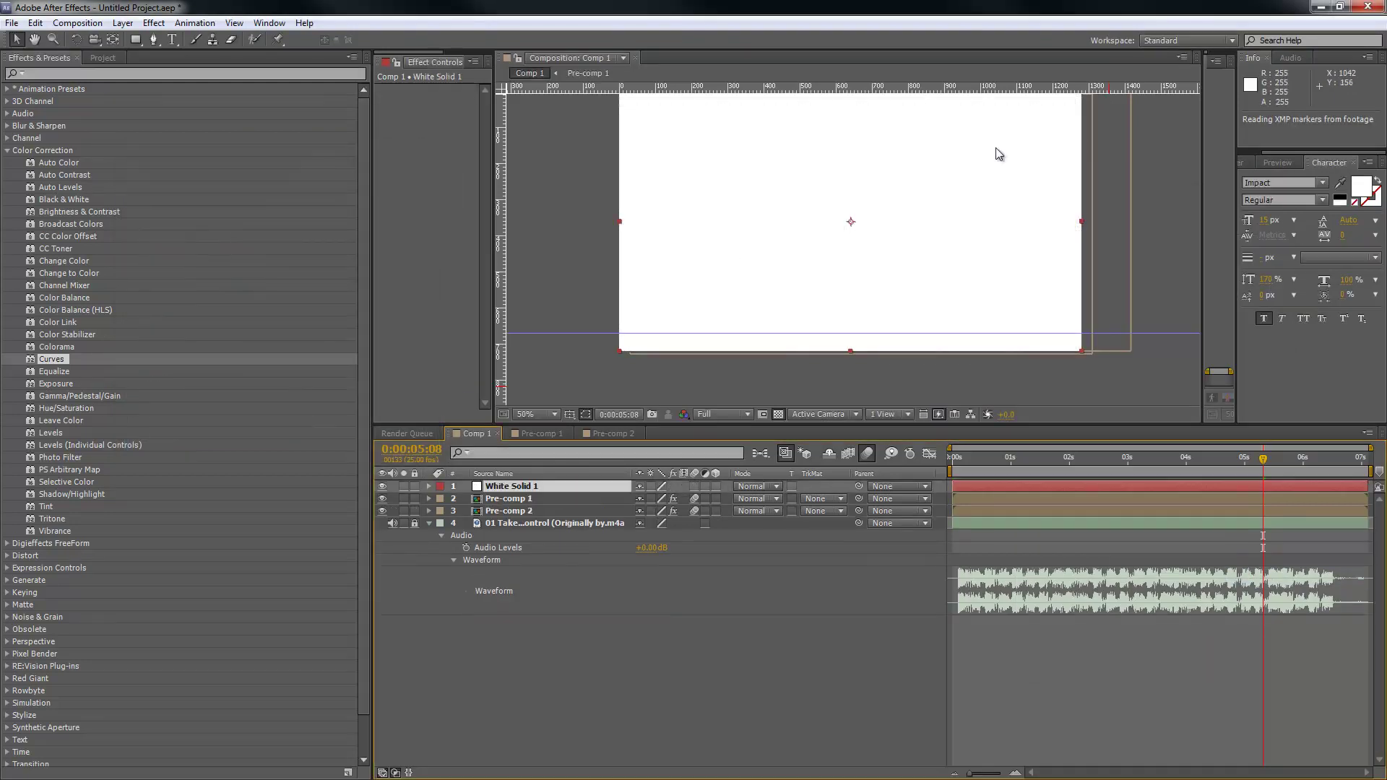
Step: Make the white solid and both pre-comps 3D layers and add a one-node 35mm camera
click(716, 486)
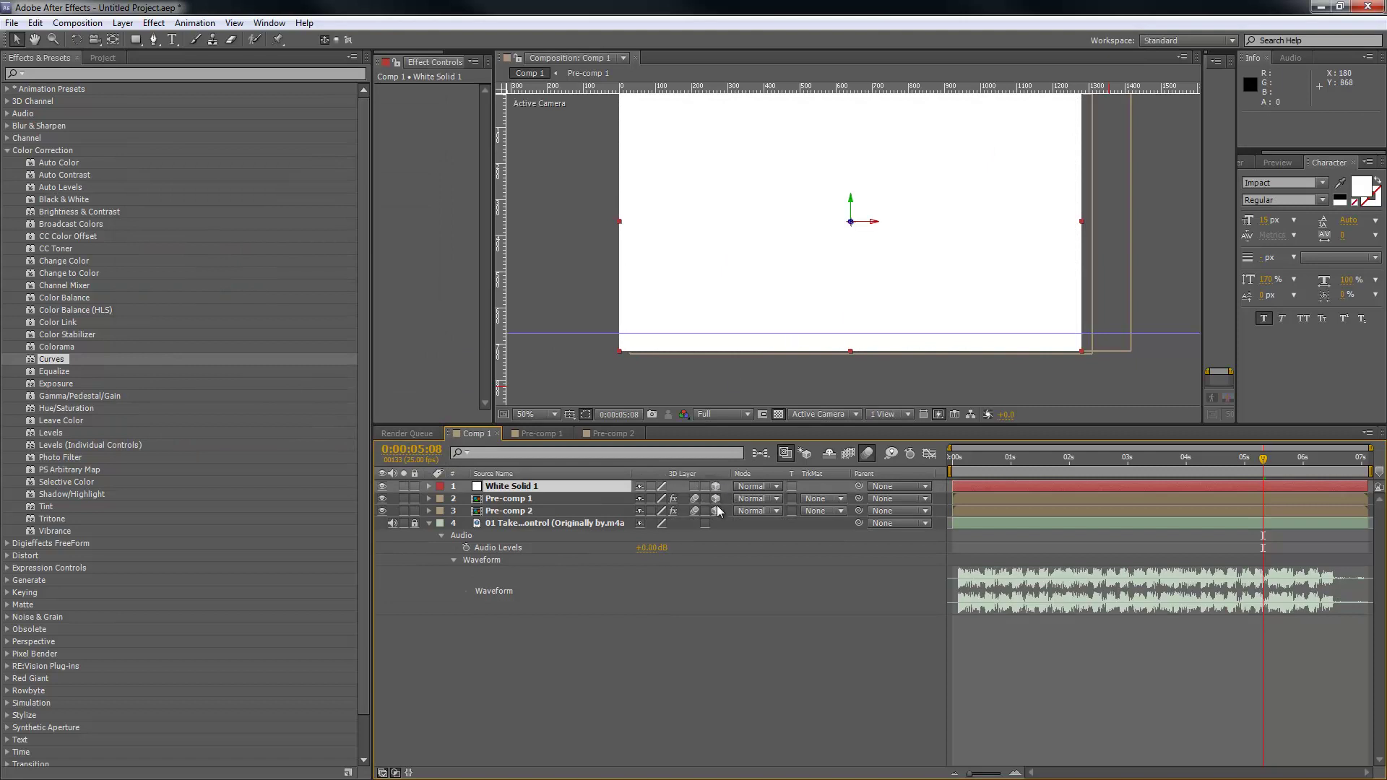
right_click(757, 661)
mouse_move(834, 526)
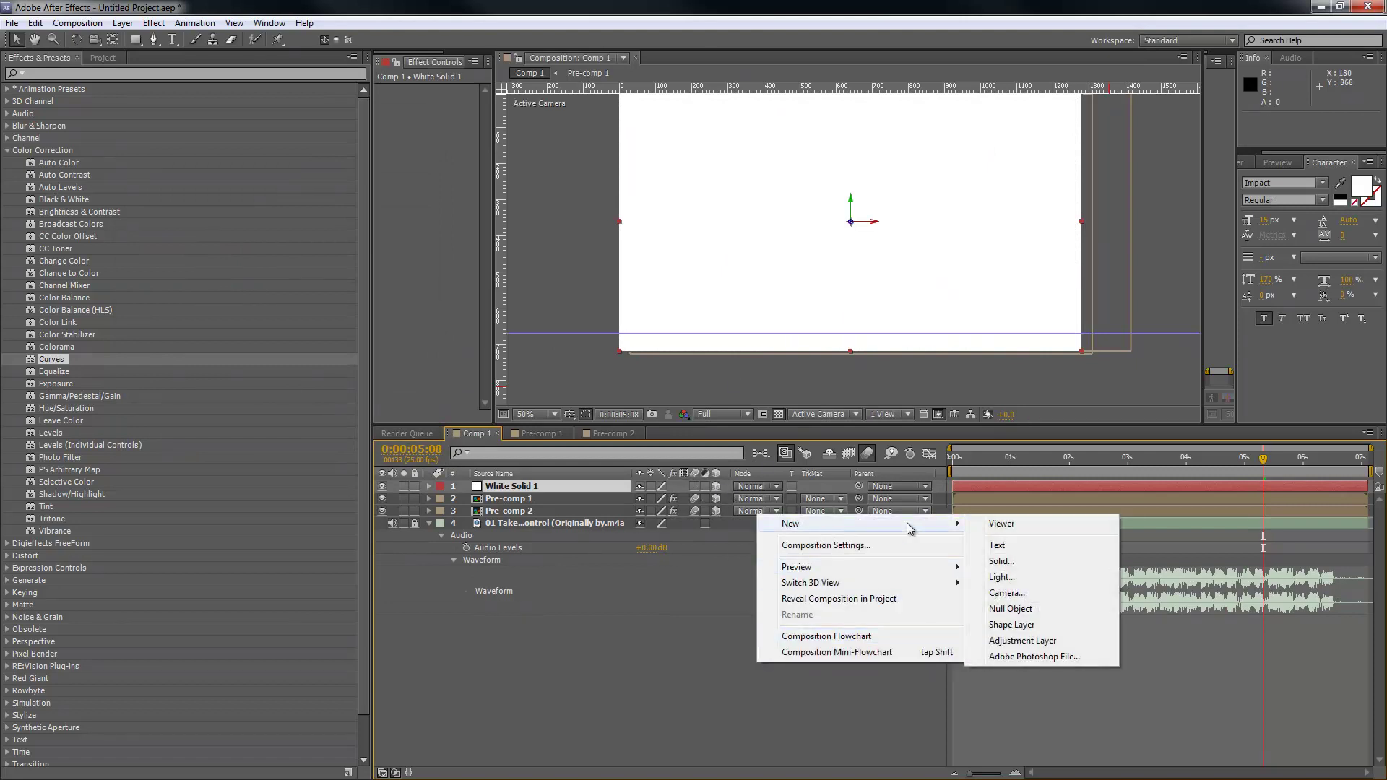
click(1013, 594)
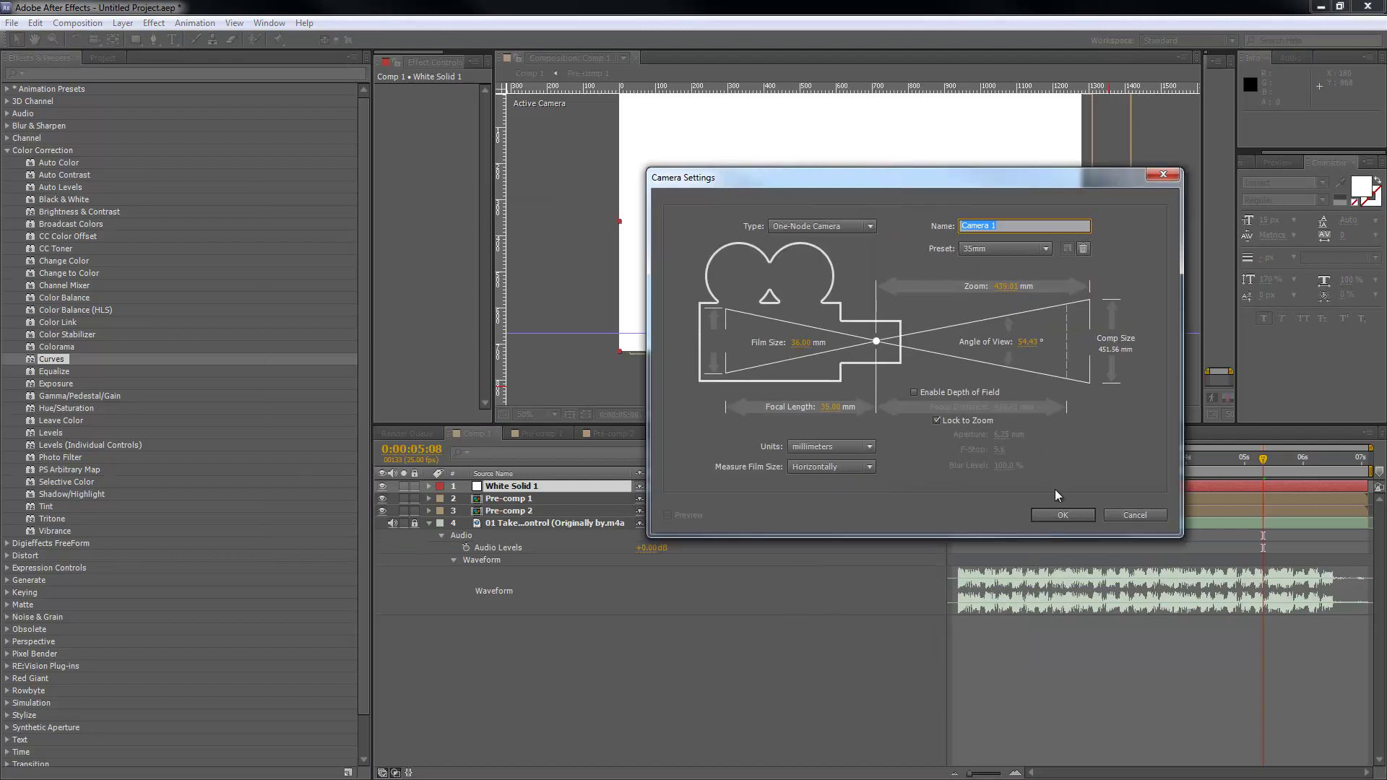
click(1062, 514)
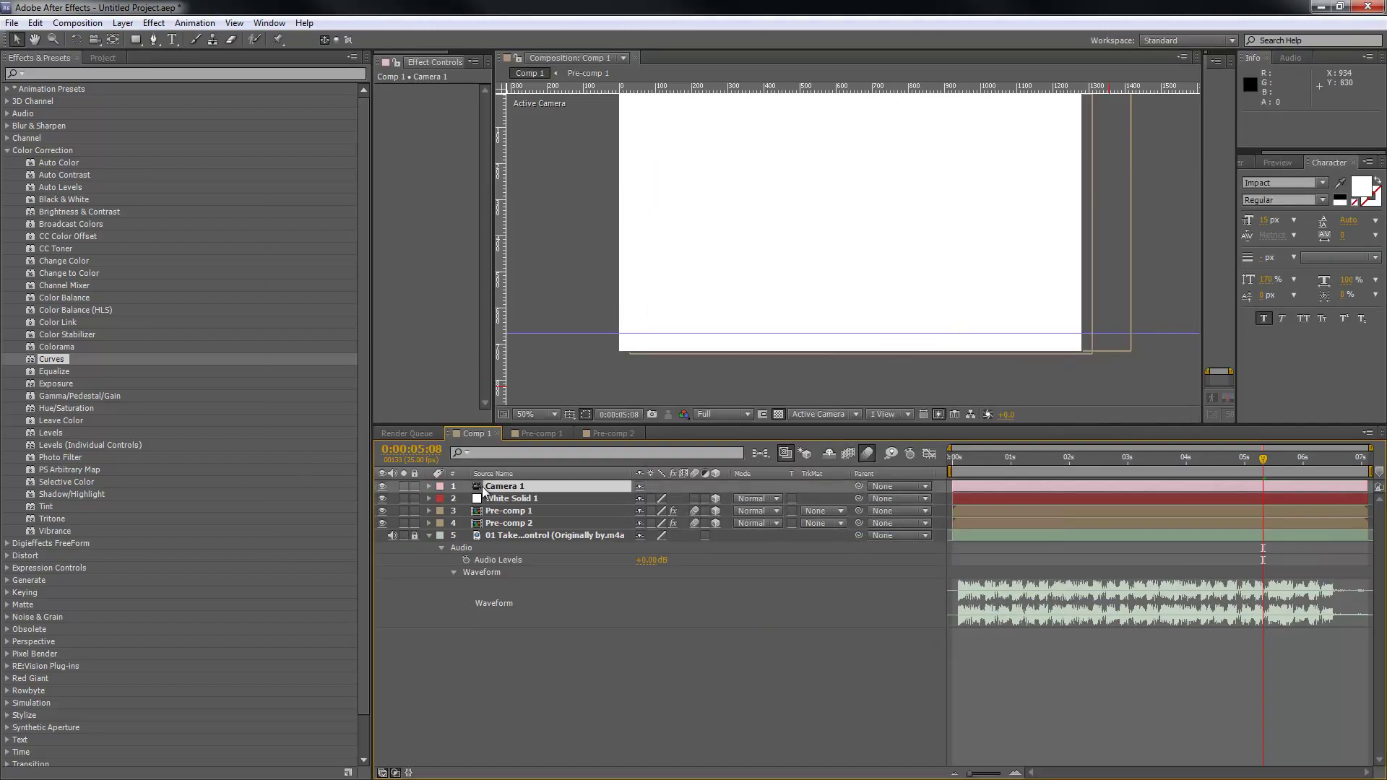
Step: Lay the white solid flat as a floor beneath the characters' feet and widen it beyond both sides of the frame
click(520, 498)
key(w)
drag(873, 227, 877, 315)
key(v)
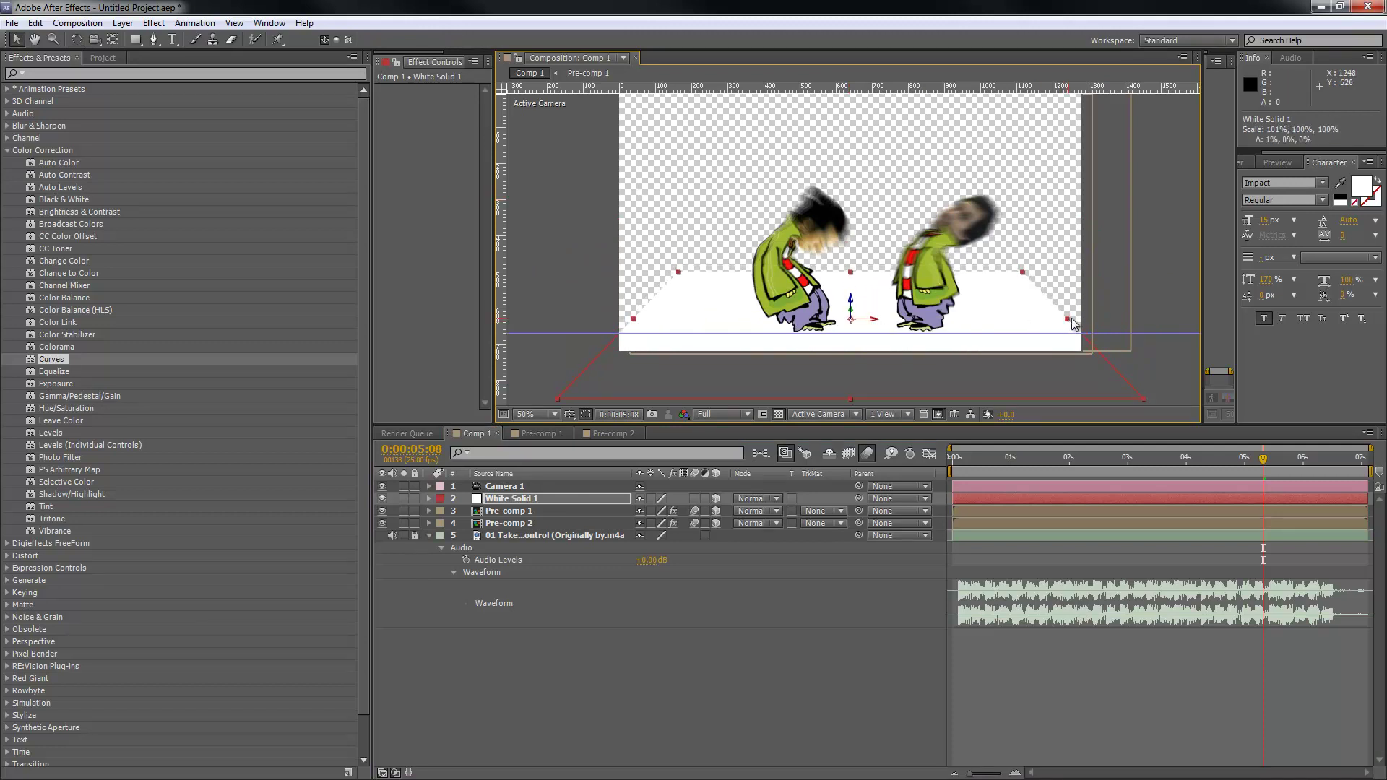
drag(1070, 324, 1263, 321)
Step: Duplicate the floor solid, rotate the copy upright and place it behind the characters as a backdrop at about 640, 260, 250
key(ctrl+d)
drag(855, 305, 678, 284)
key(w)
key(v)
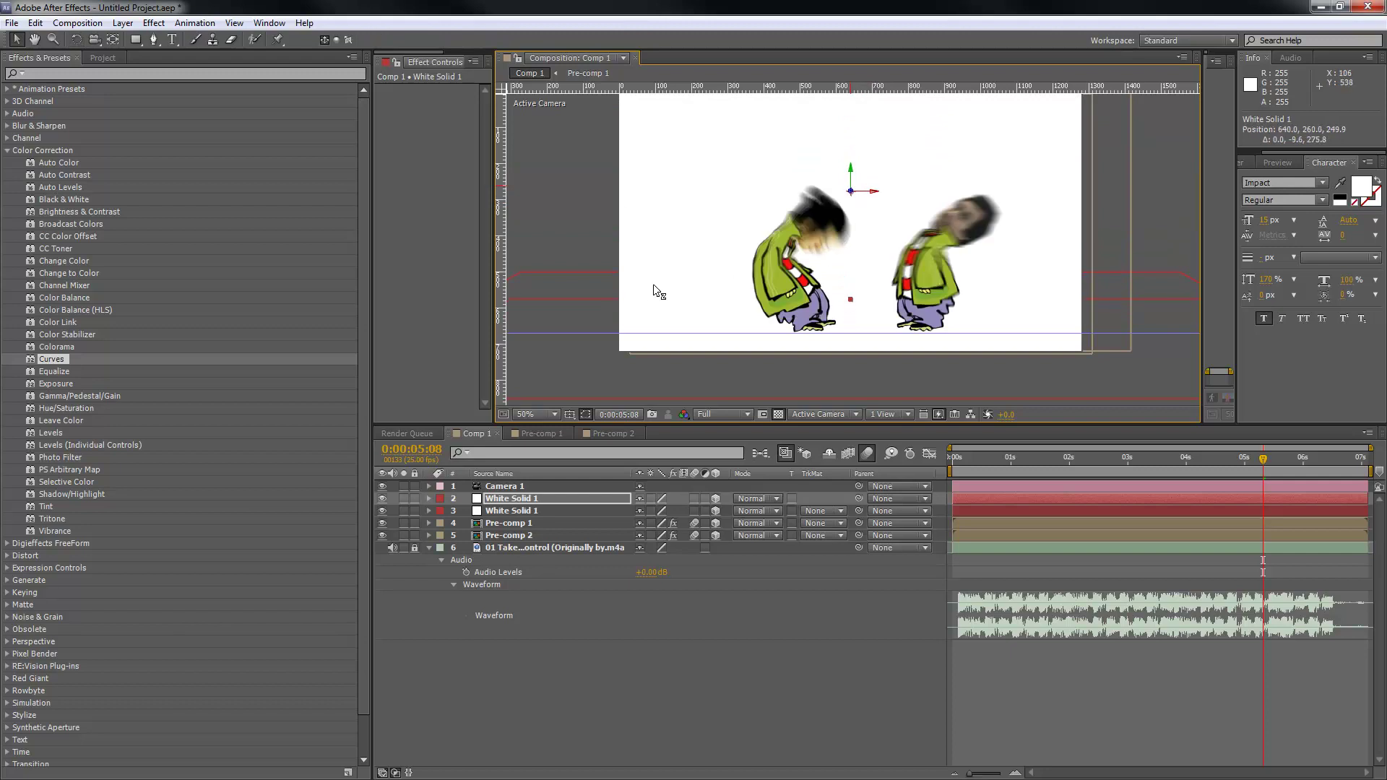
Step: Add a white parallel light that casts shadows and reposition it to about 714, 286, -617, with the audio layer collapsed
right_click(651, 627)
mouse_move(744, 640)
click(896, 690)
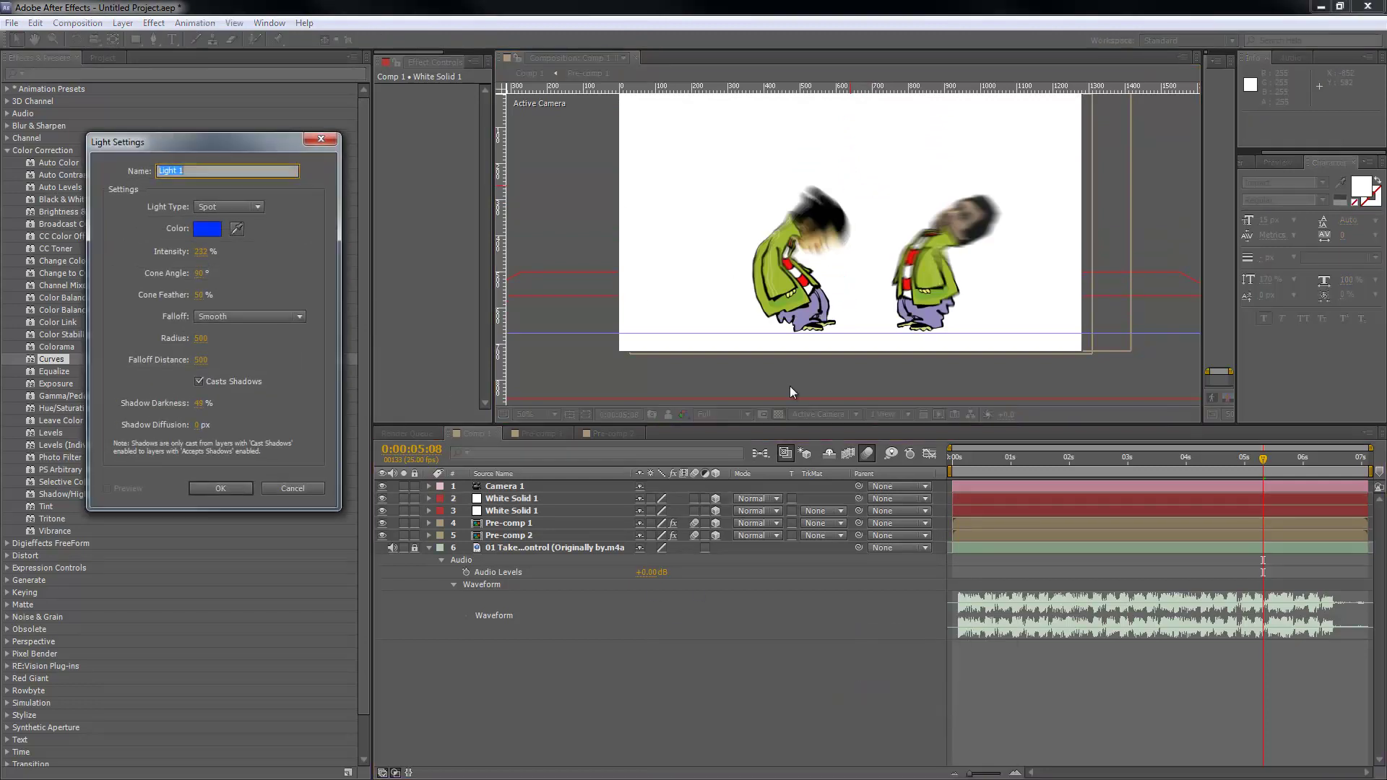
click(217, 207)
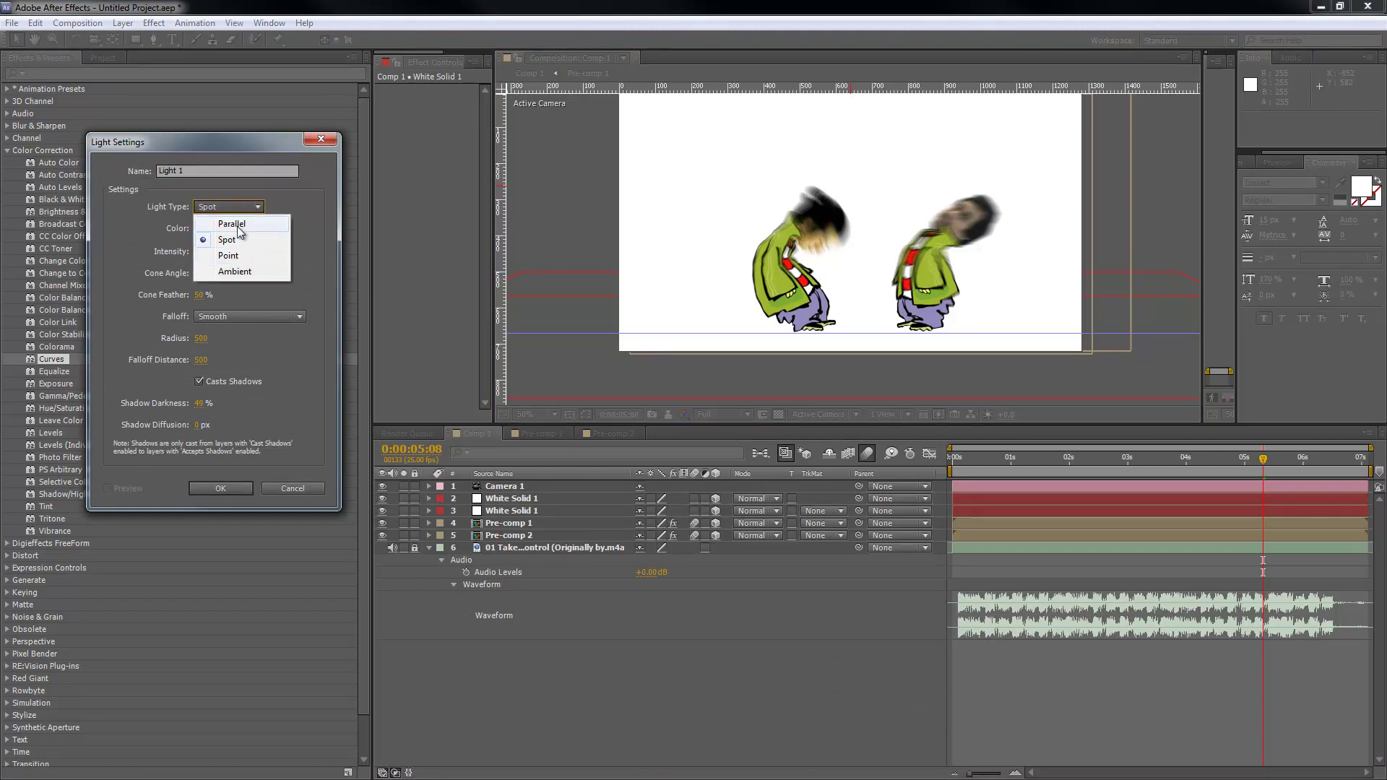
click(241, 225)
click(210, 229)
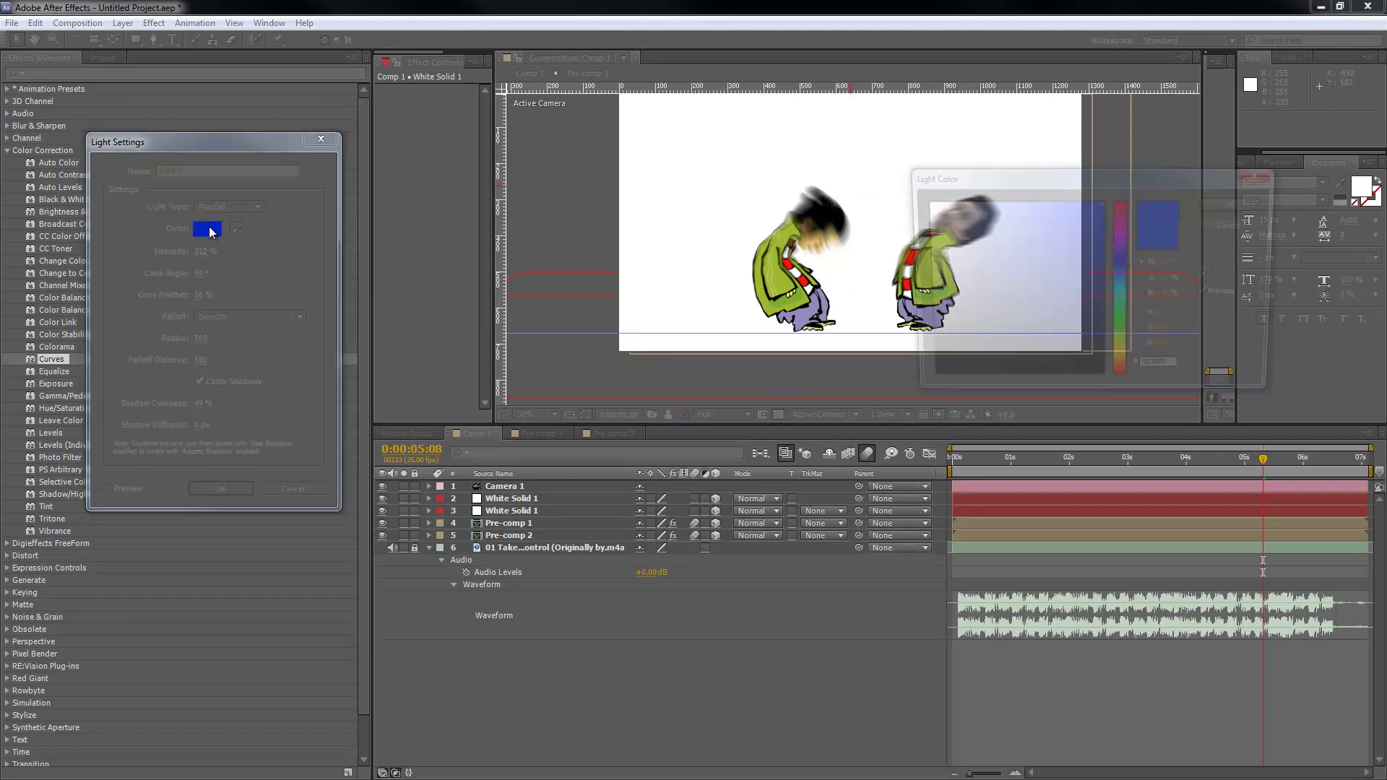
drag(942, 239, 896, 173)
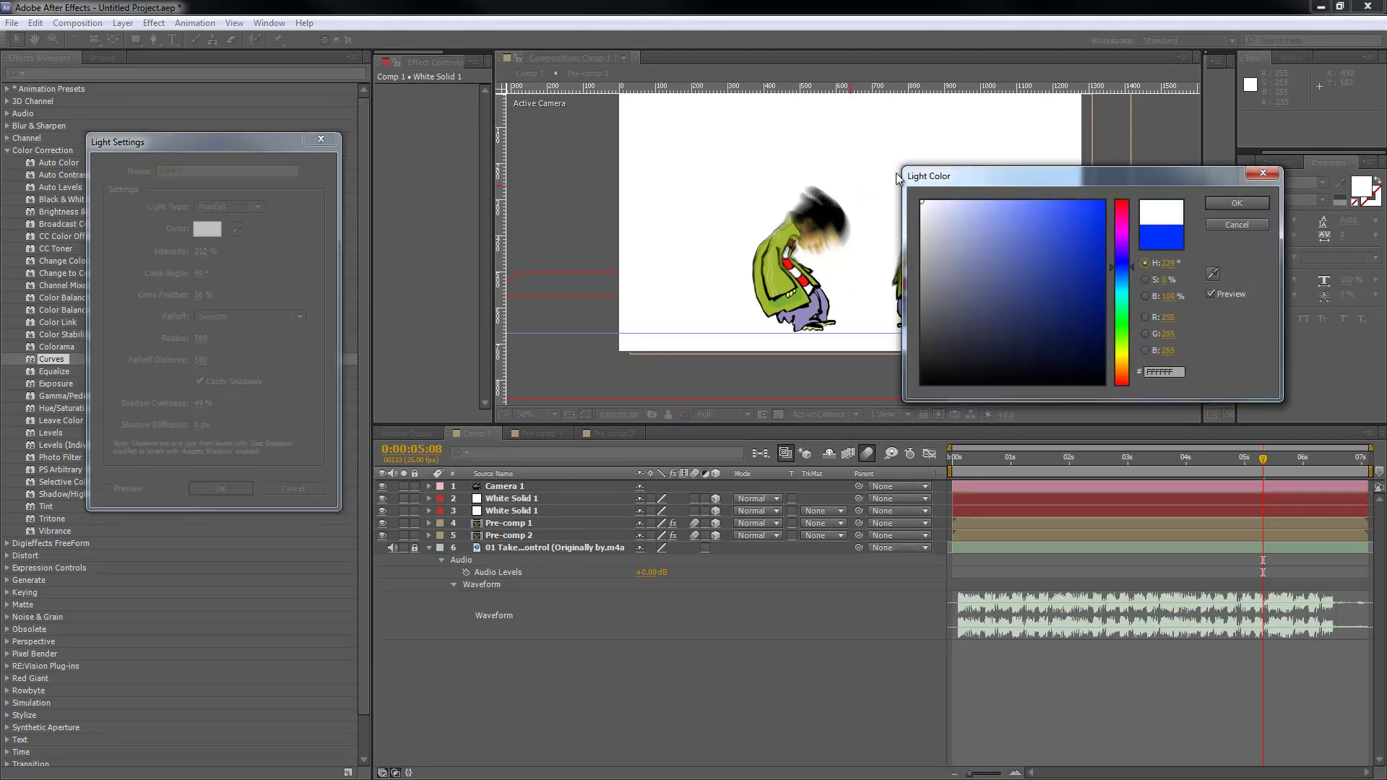
click(1215, 202)
click(221, 488)
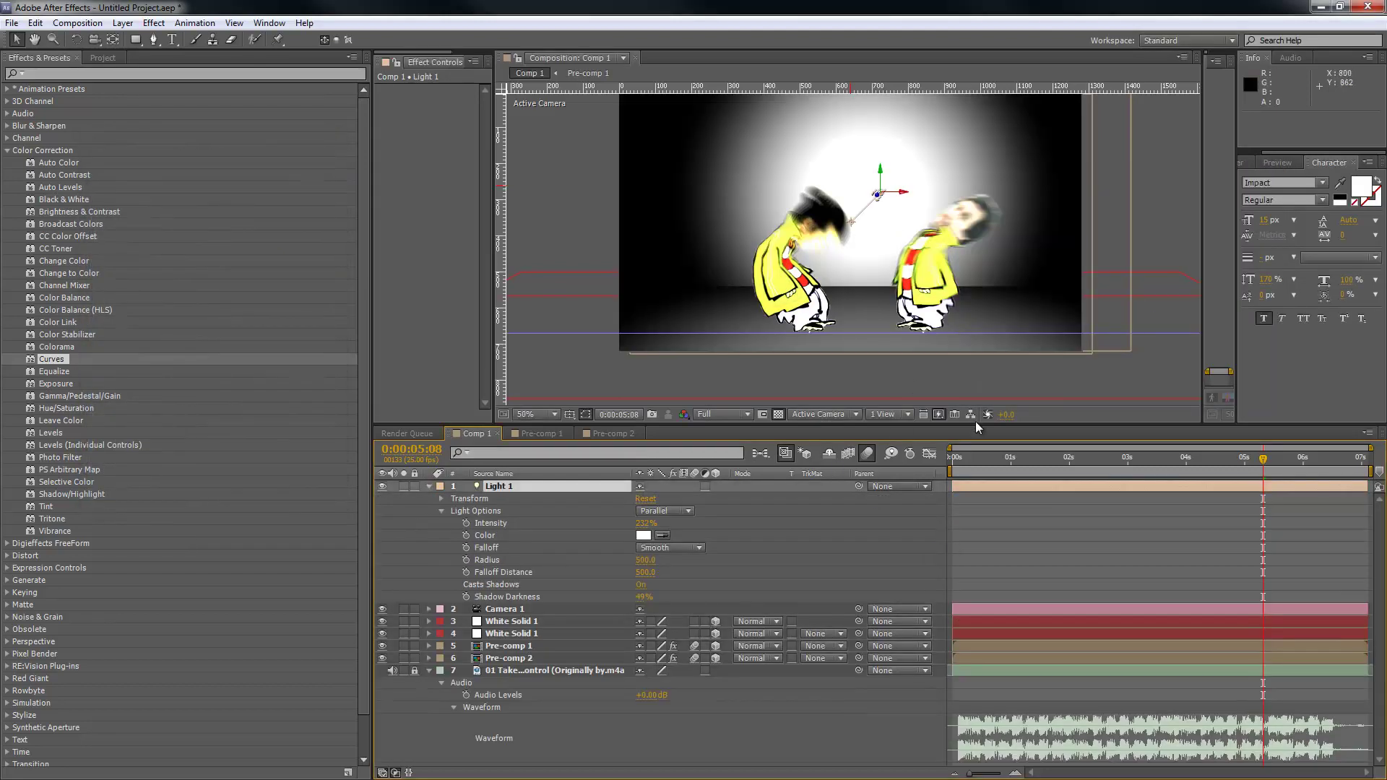
click(429, 671)
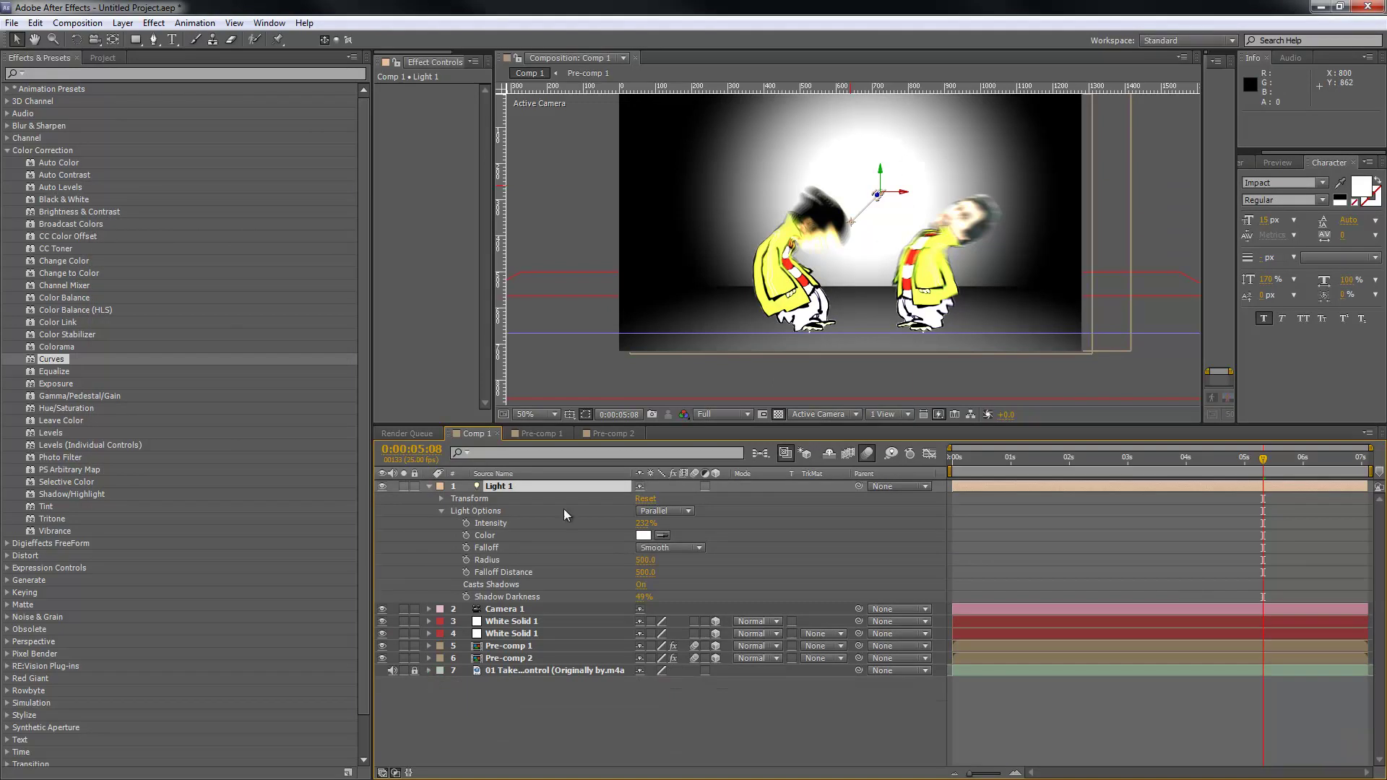
drag(879, 199, 933, 190)
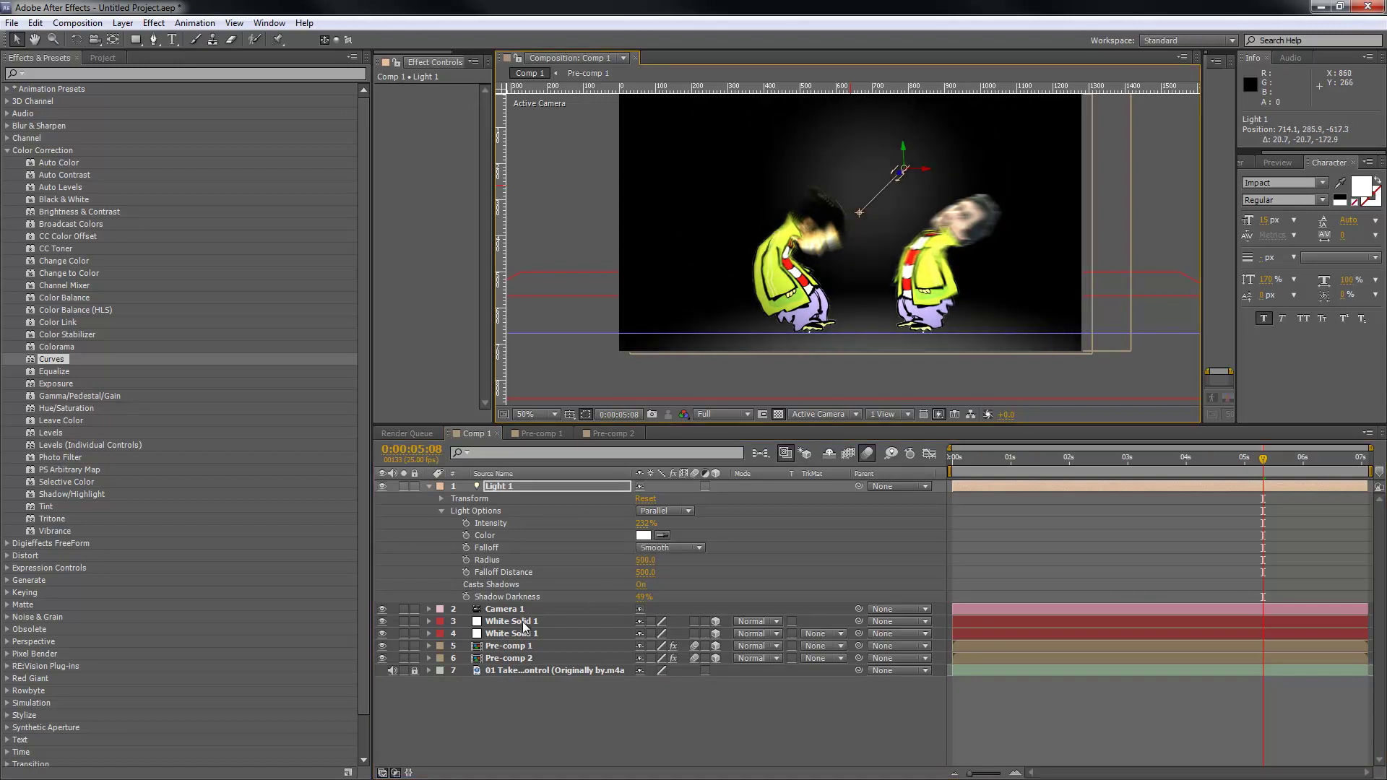
Step: Turn on Casts Shadows in the material options of Pre-comp 1 and Pre-comp 2, then collapse all layers
click(504, 659)
shift+click(474, 647)
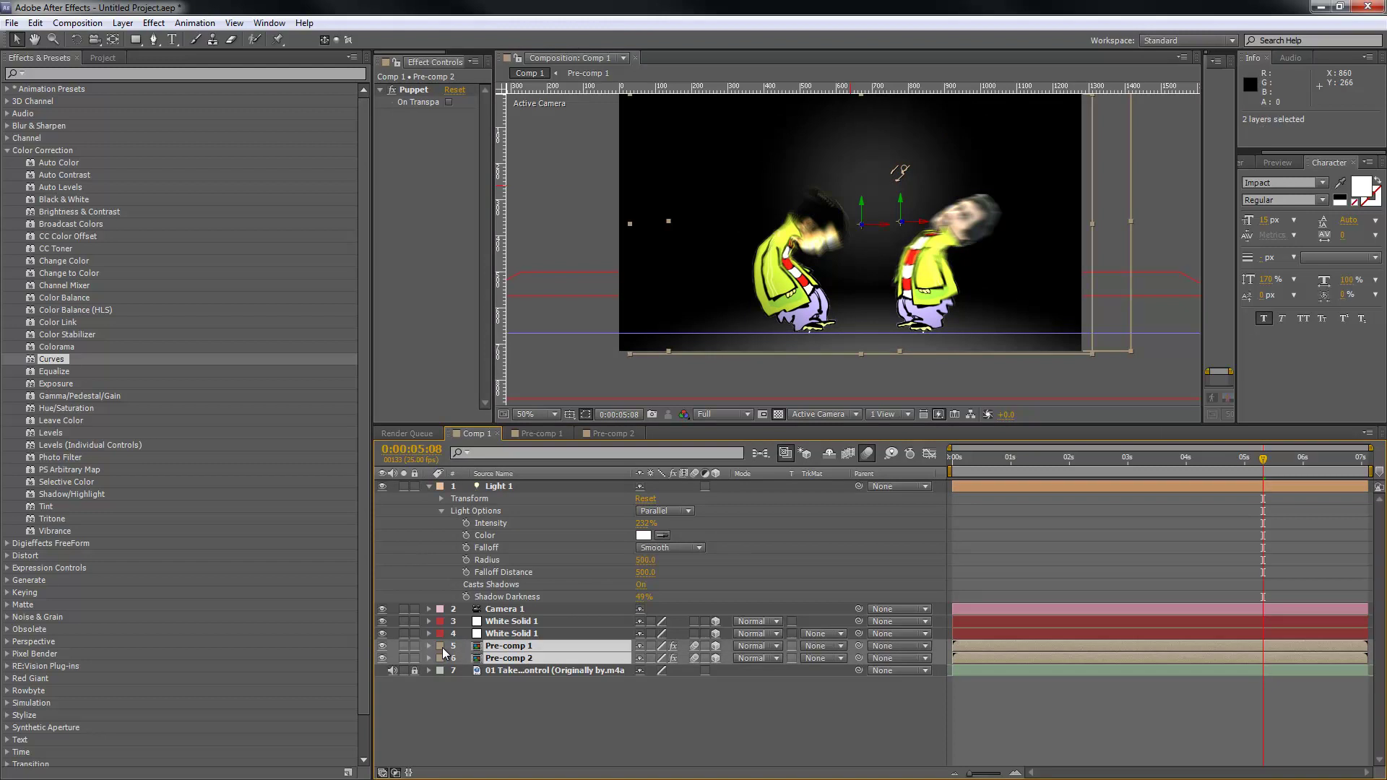
key(u)
scroll(506, 721, down, 2)
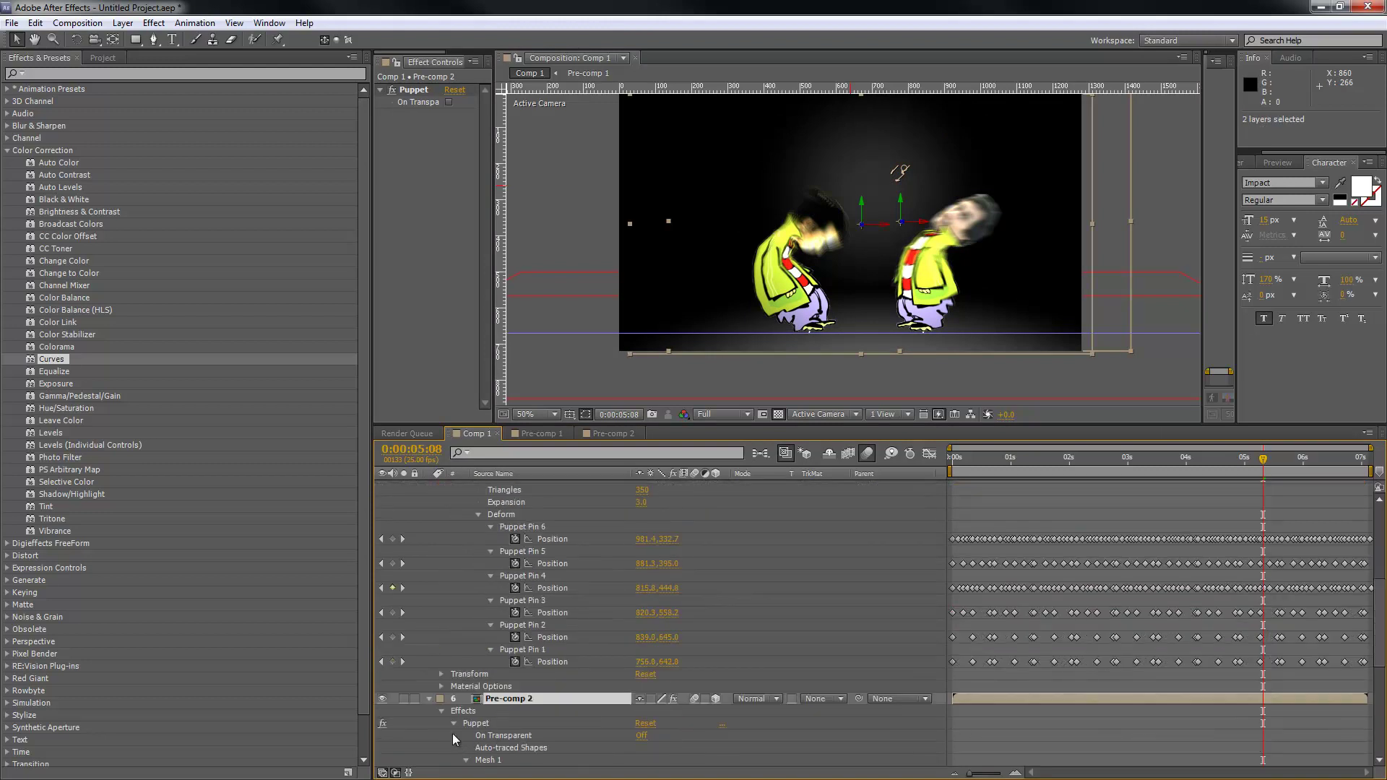
click(441, 686)
scroll(551, 695, down, 4)
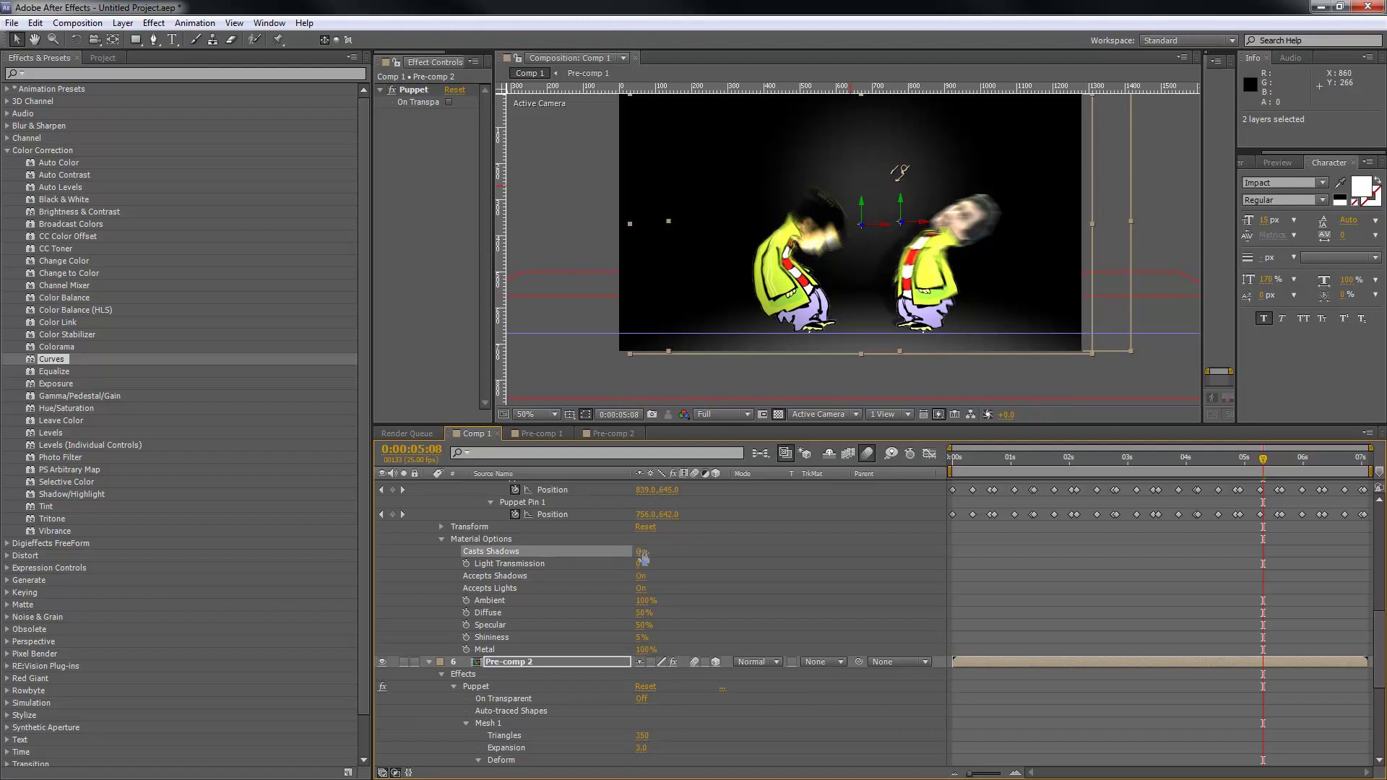
scroll(611, 685, down, 5)
scroll(610, 691, down, 2)
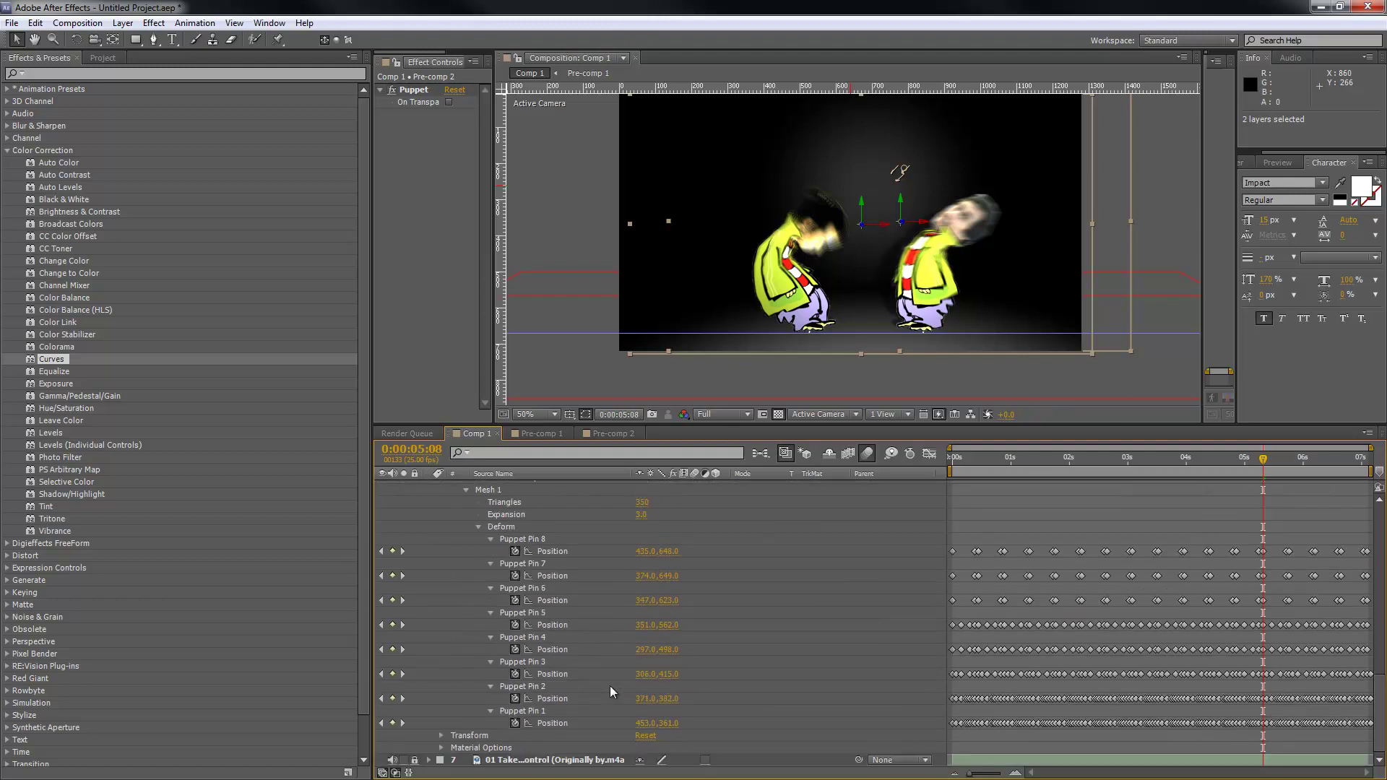
click(440, 748)
scroll(475, 739, down, 3)
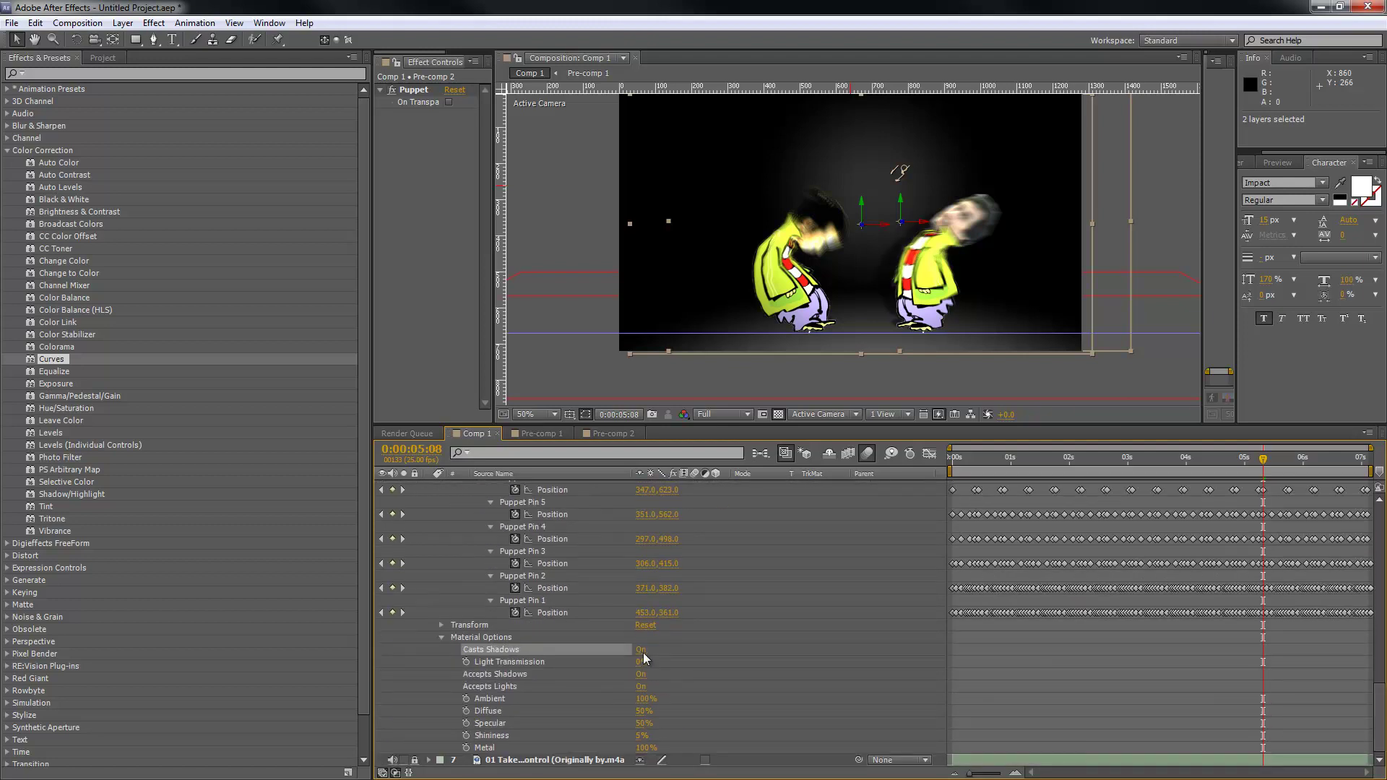
scroll(643, 659, up, 9)
click(434, 650)
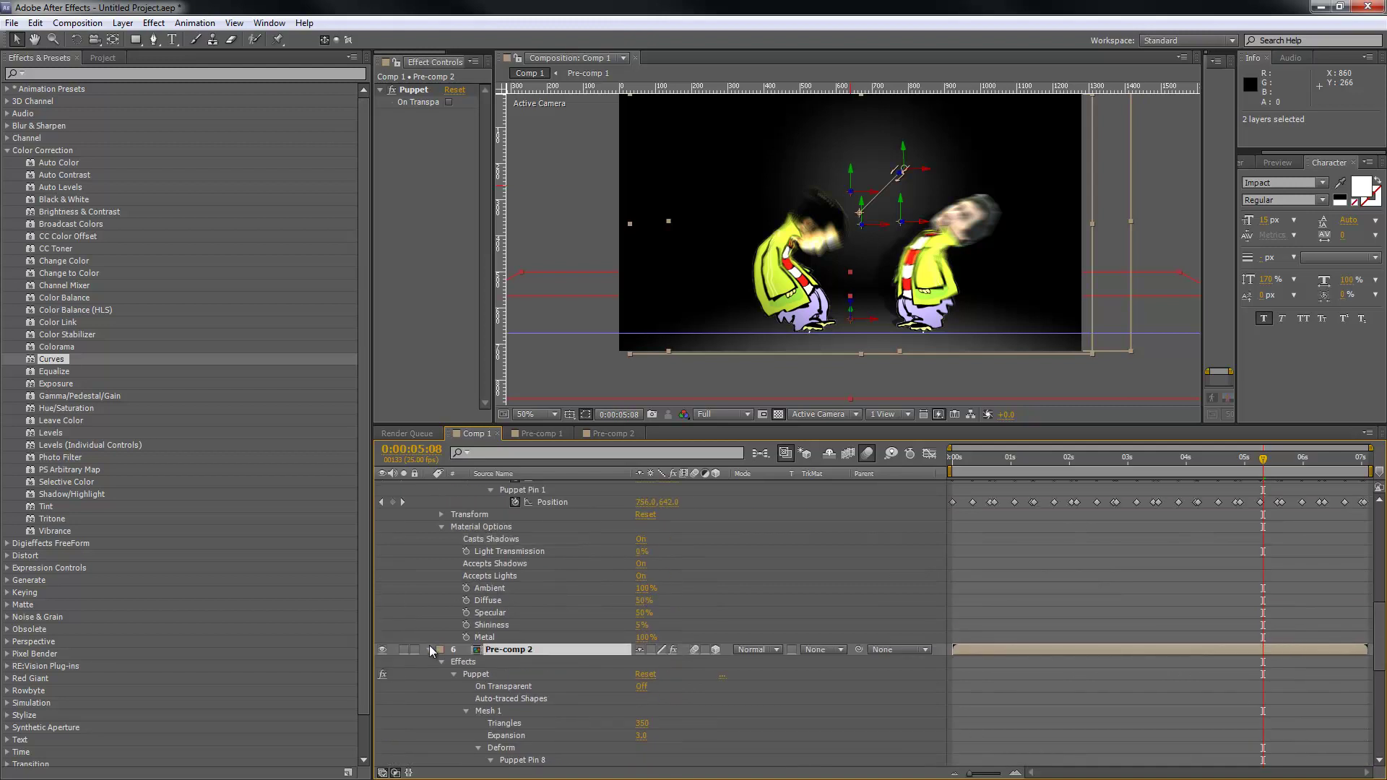
click(430, 649)
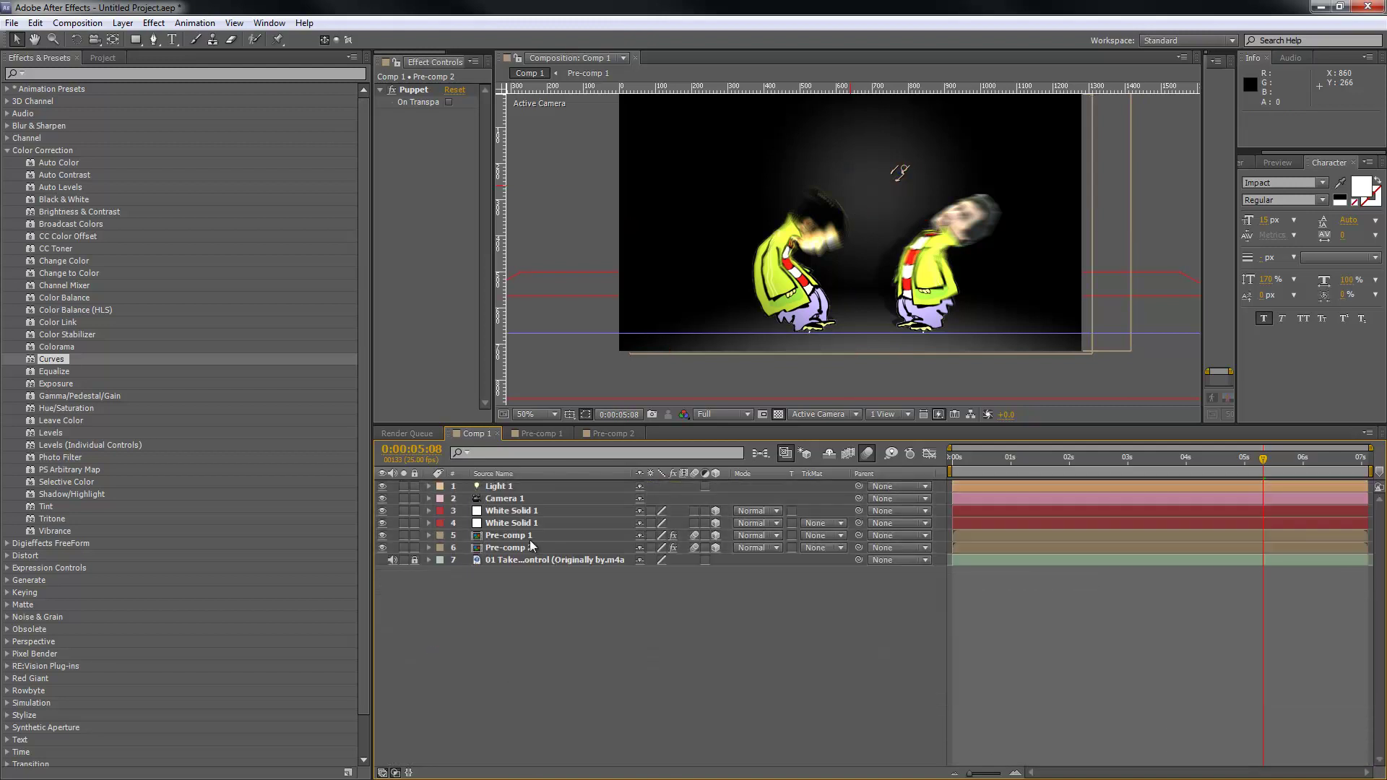
Step: Set Light 1's intensity to about 118% and increase its radius to brighten the floor and backdrop
click(504, 488)
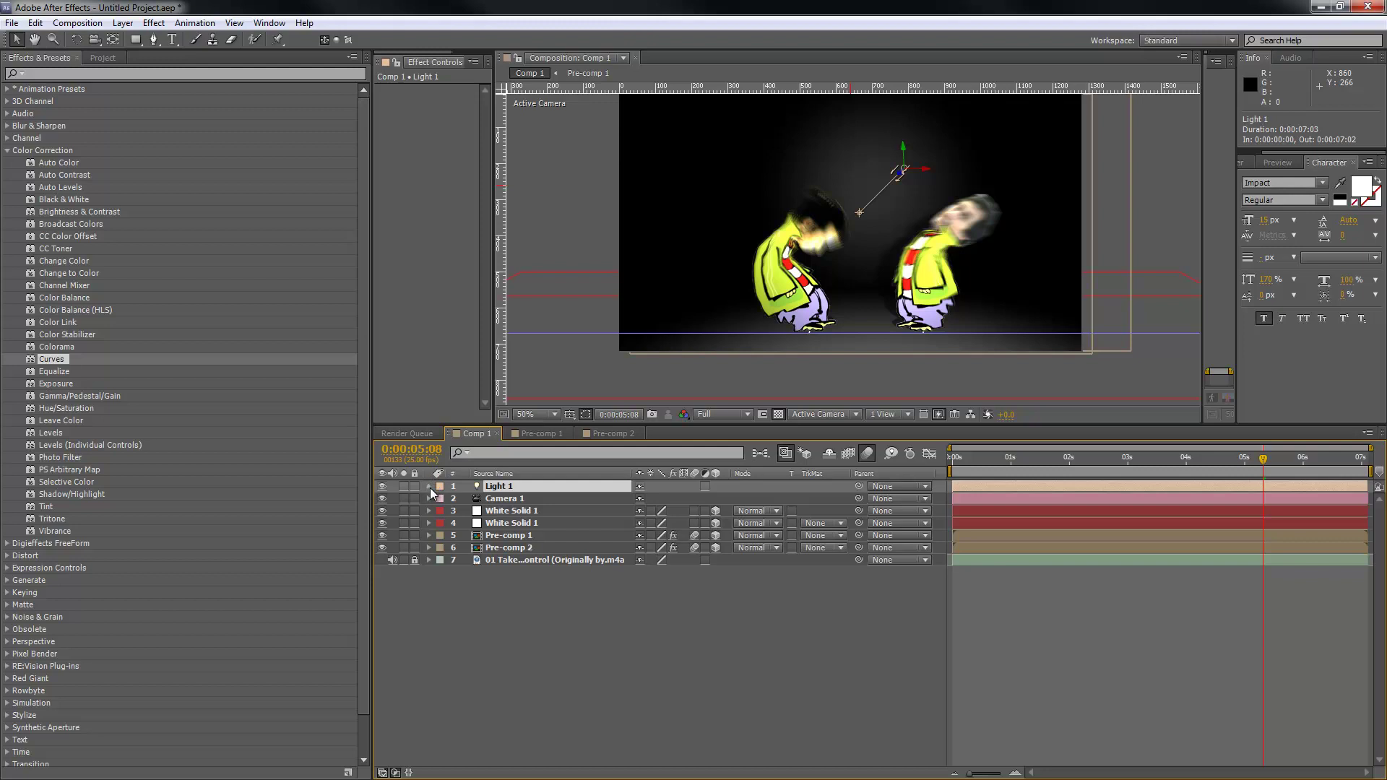
click(431, 487)
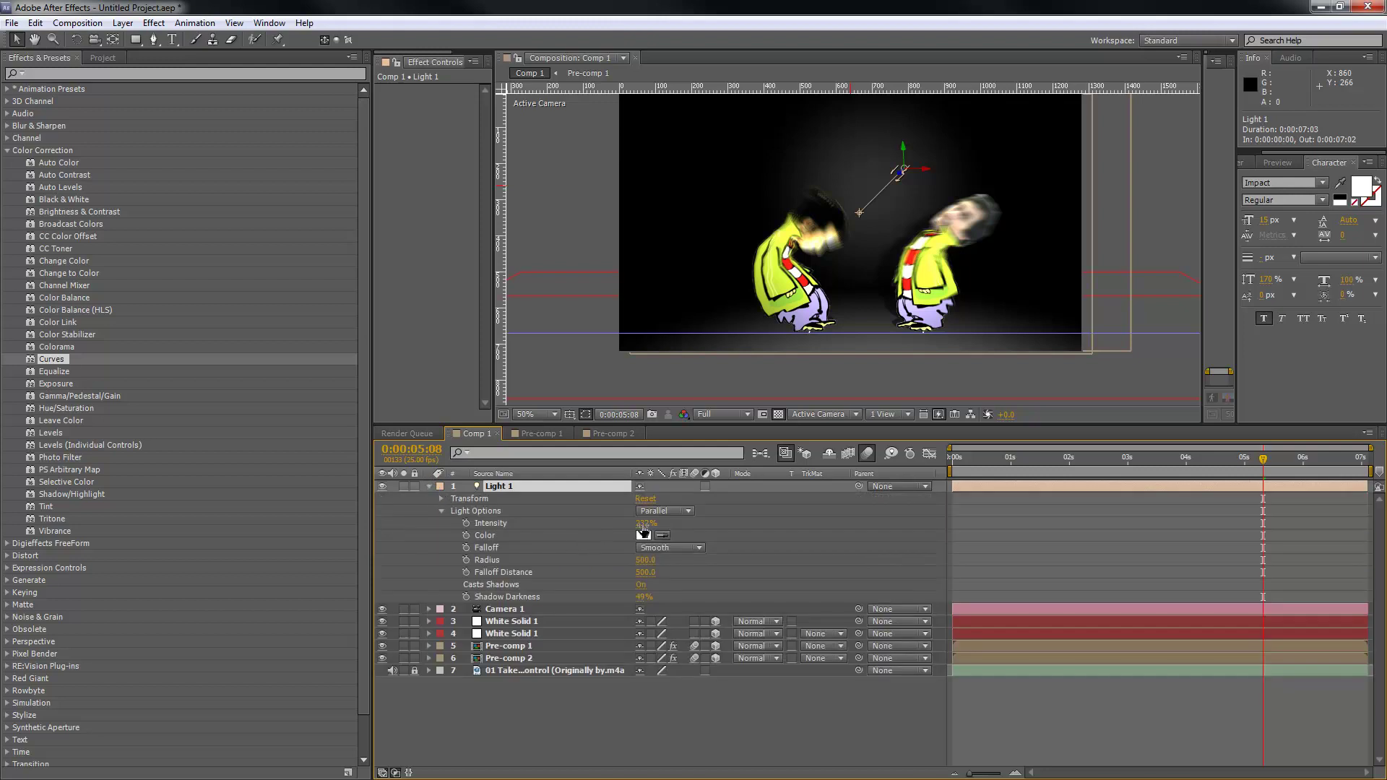
drag(645, 527, 801, 549)
drag(645, 523, 578, 522)
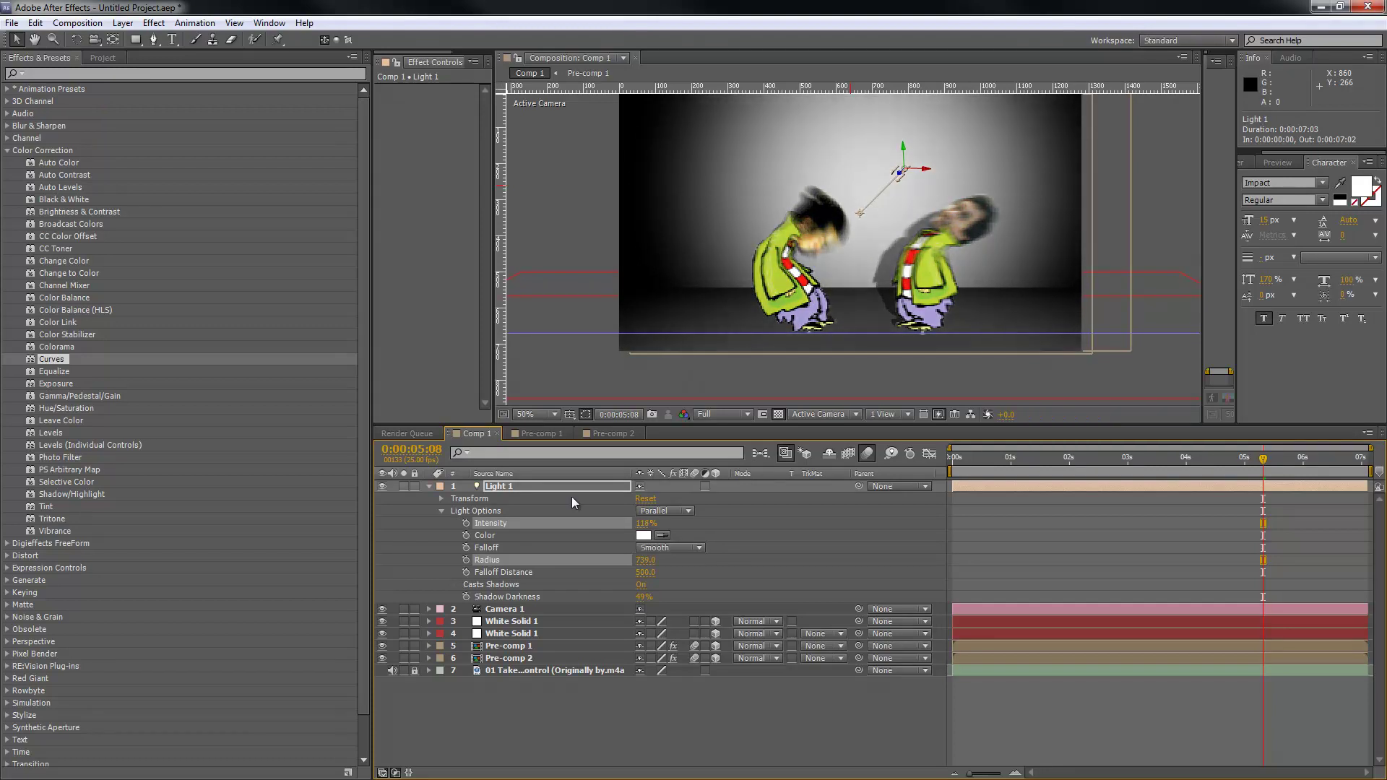
Step: Aim Light 1 at the right character's head and reposition the light to about 589, 252, -775
key(w)
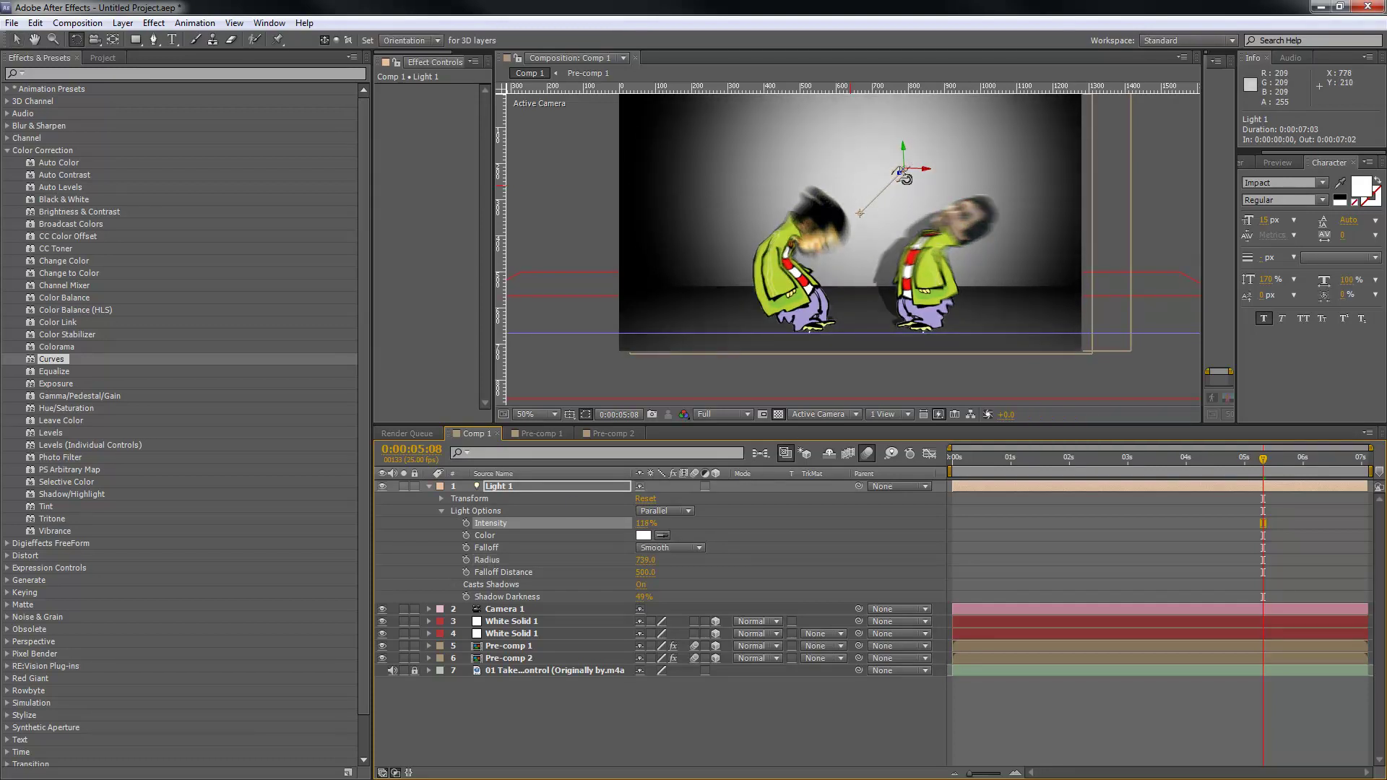
click(909, 160)
key(v)
drag(860, 212, 1029, 233)
drag(915, 173, 845, 150)
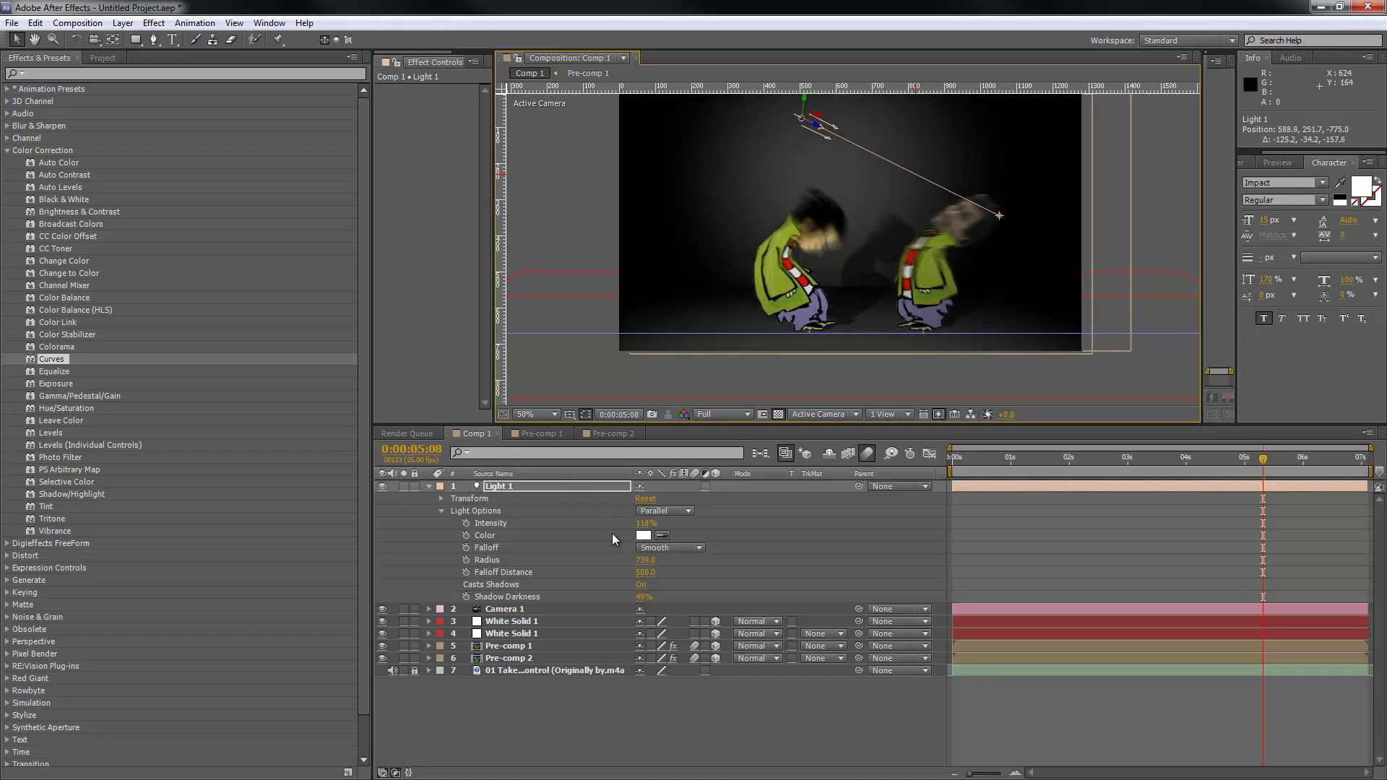
Step: Set Light 1's intensity to about 148% and extend its falloff distance to about 733
drag(643, 523, 708, 526)
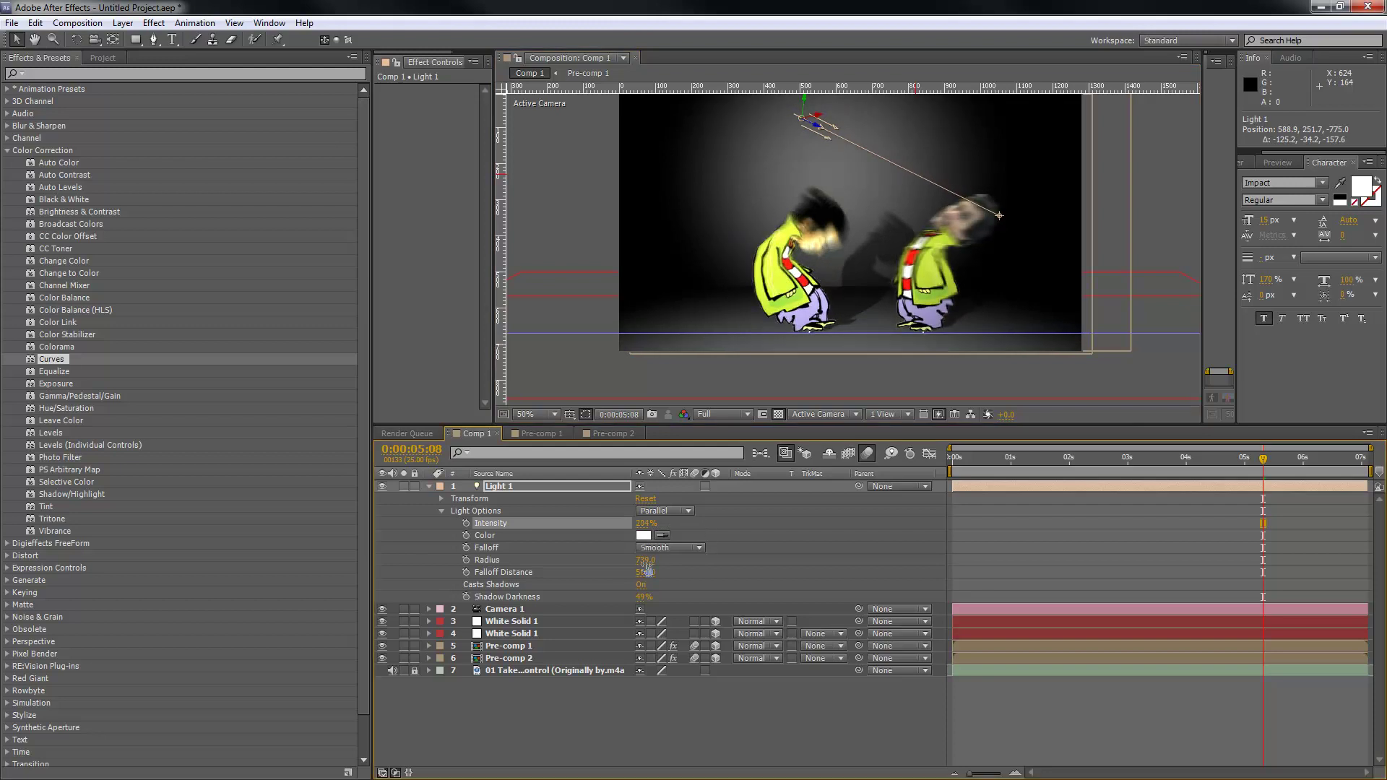
drag(648, 578, 803, 562)
drag(643, 522, 619, 523)
click(1059, 721)
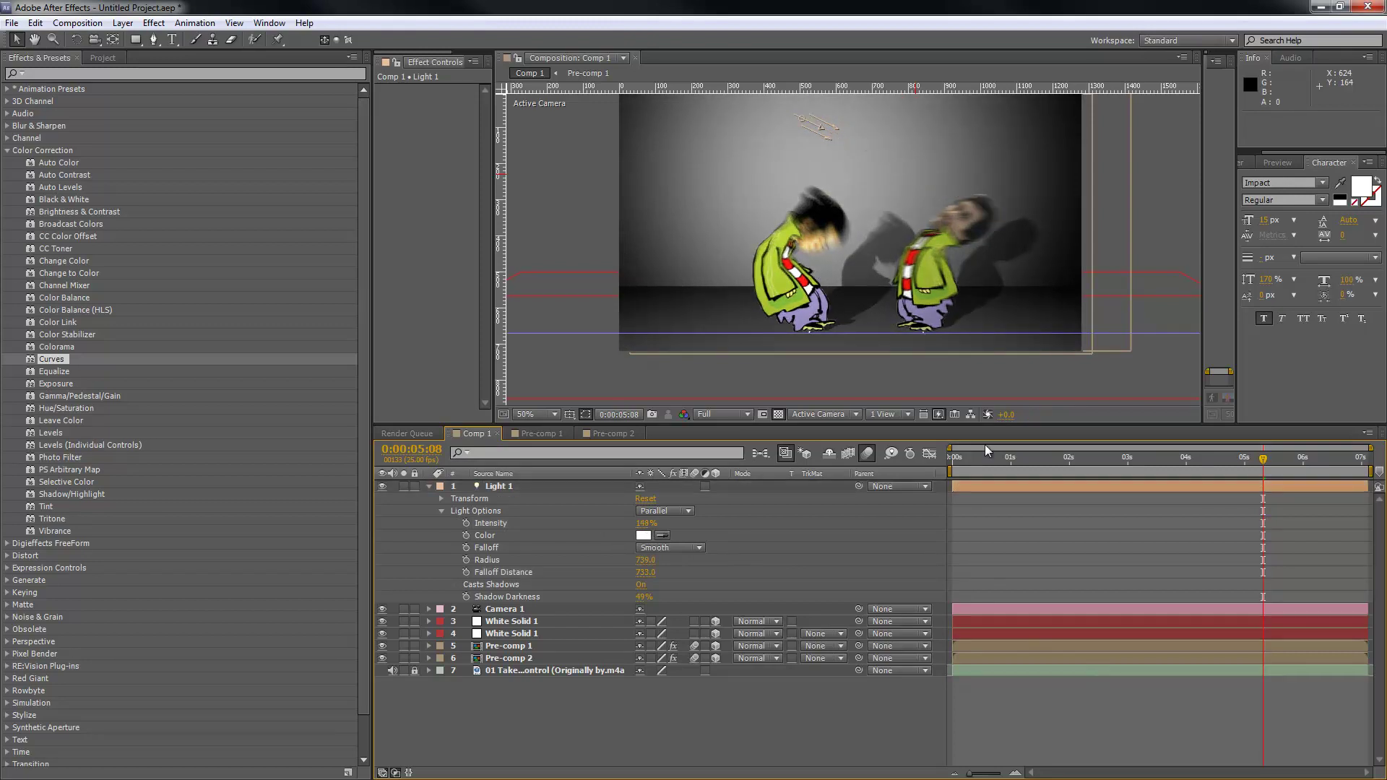
Step: Change Light 1's color to blue 002AFF at the start of the composition
click(954, 473)
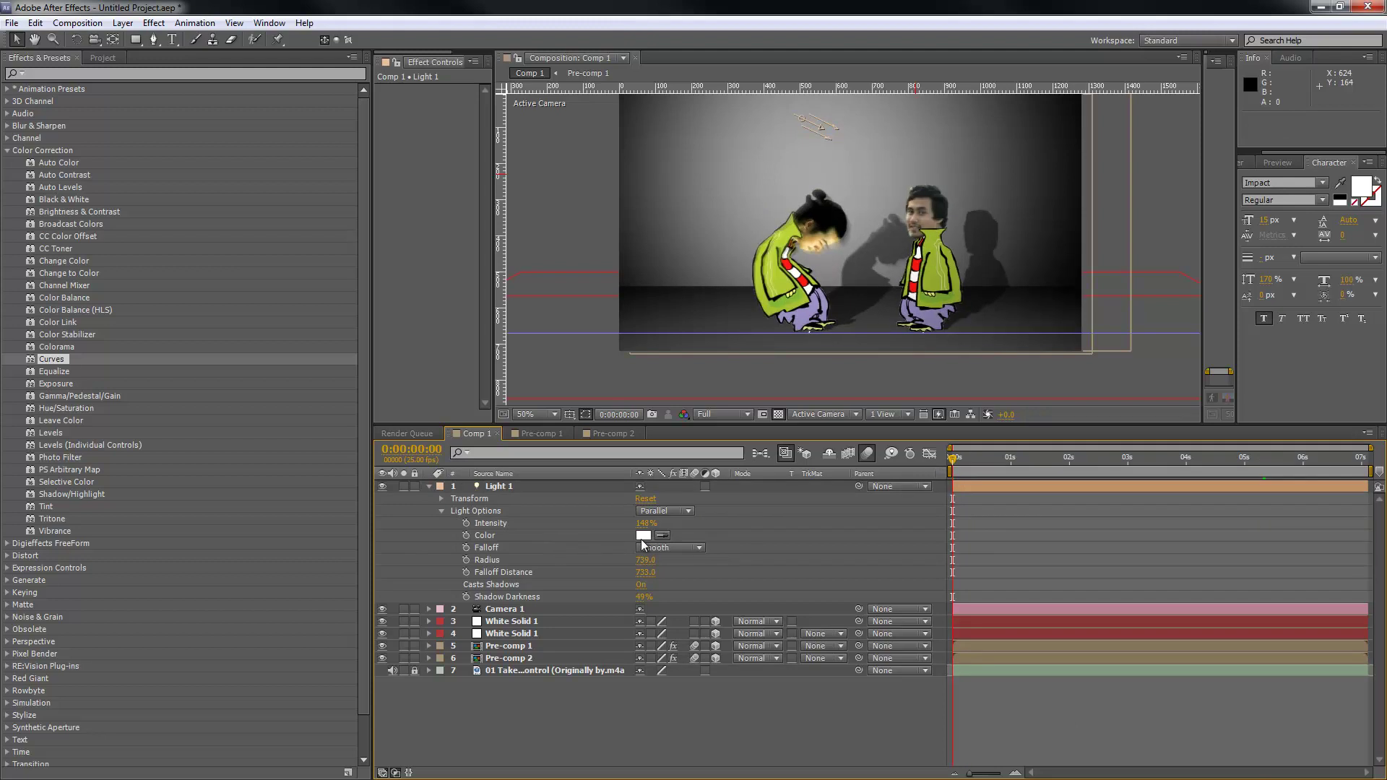
click(643, 536)
drag(1073, 230, 1118, 202)
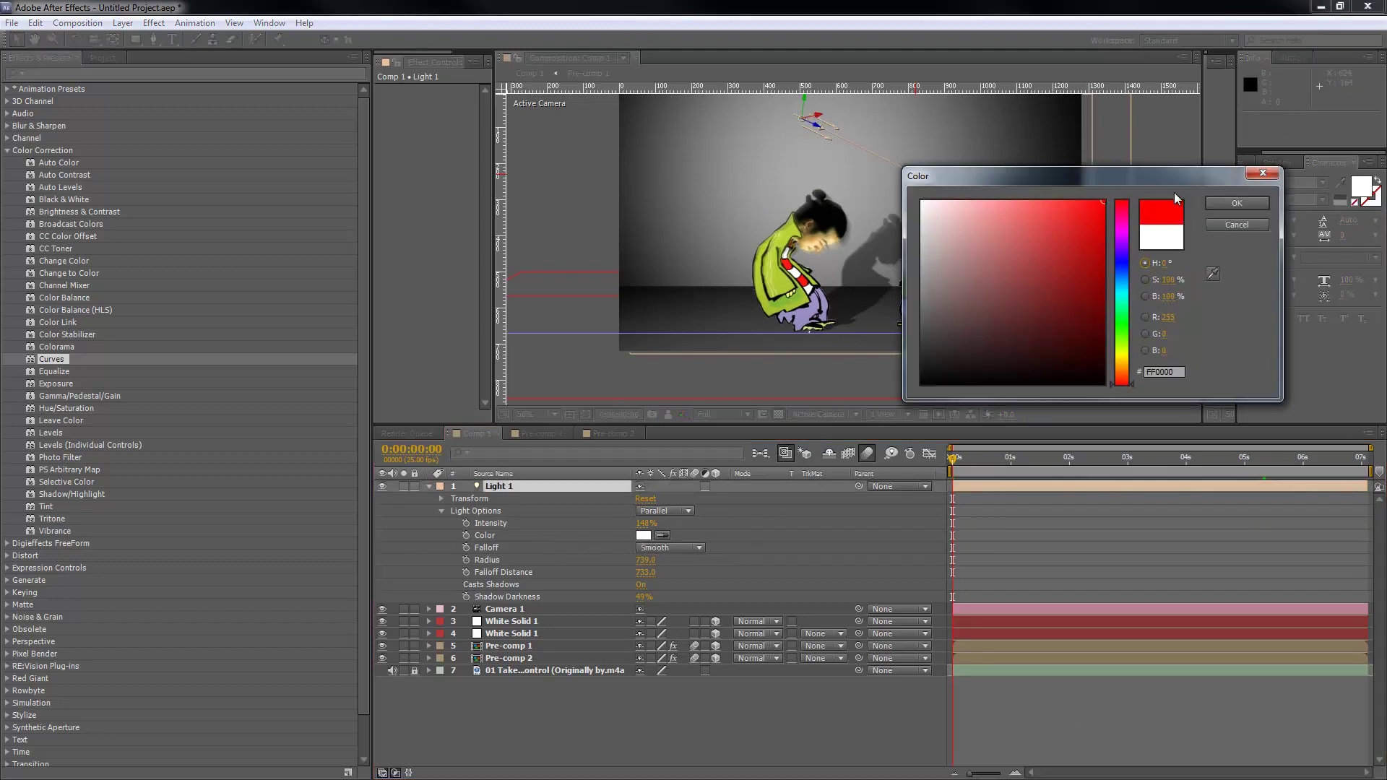
click(1125, 261)
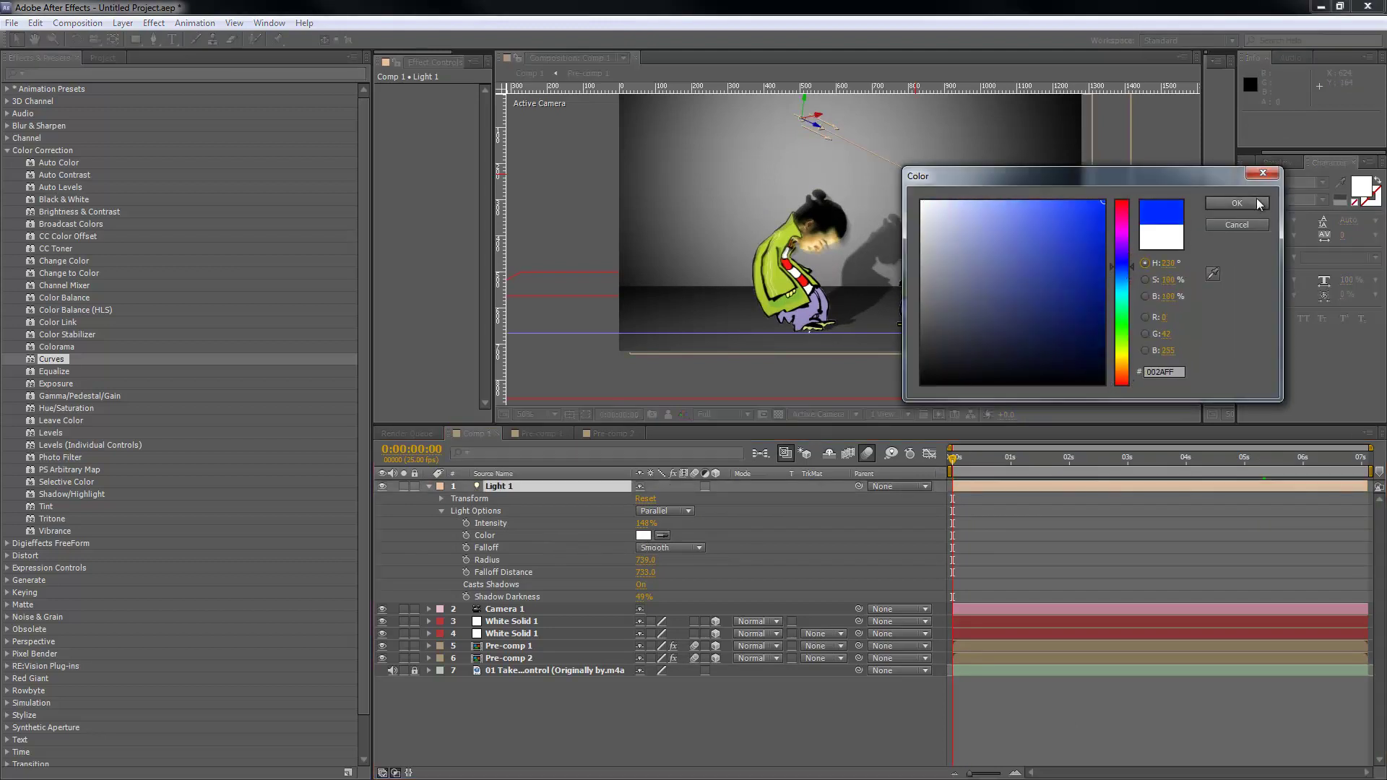
click(1237, 203)
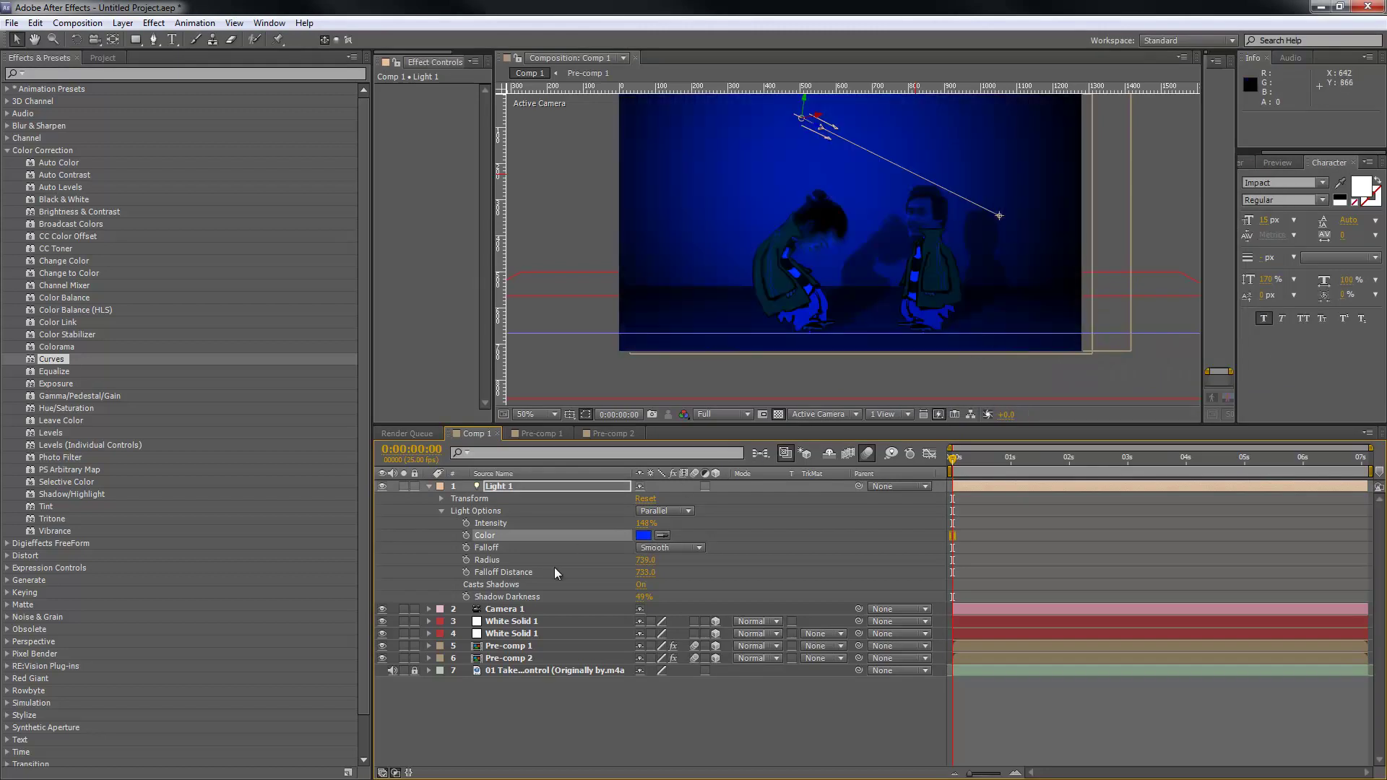
Step: Keyframe Light 1's color from blue at the first frame to green at 0:00:00:05
drag(970, 774, 1040, 774)
click(1046, 461)
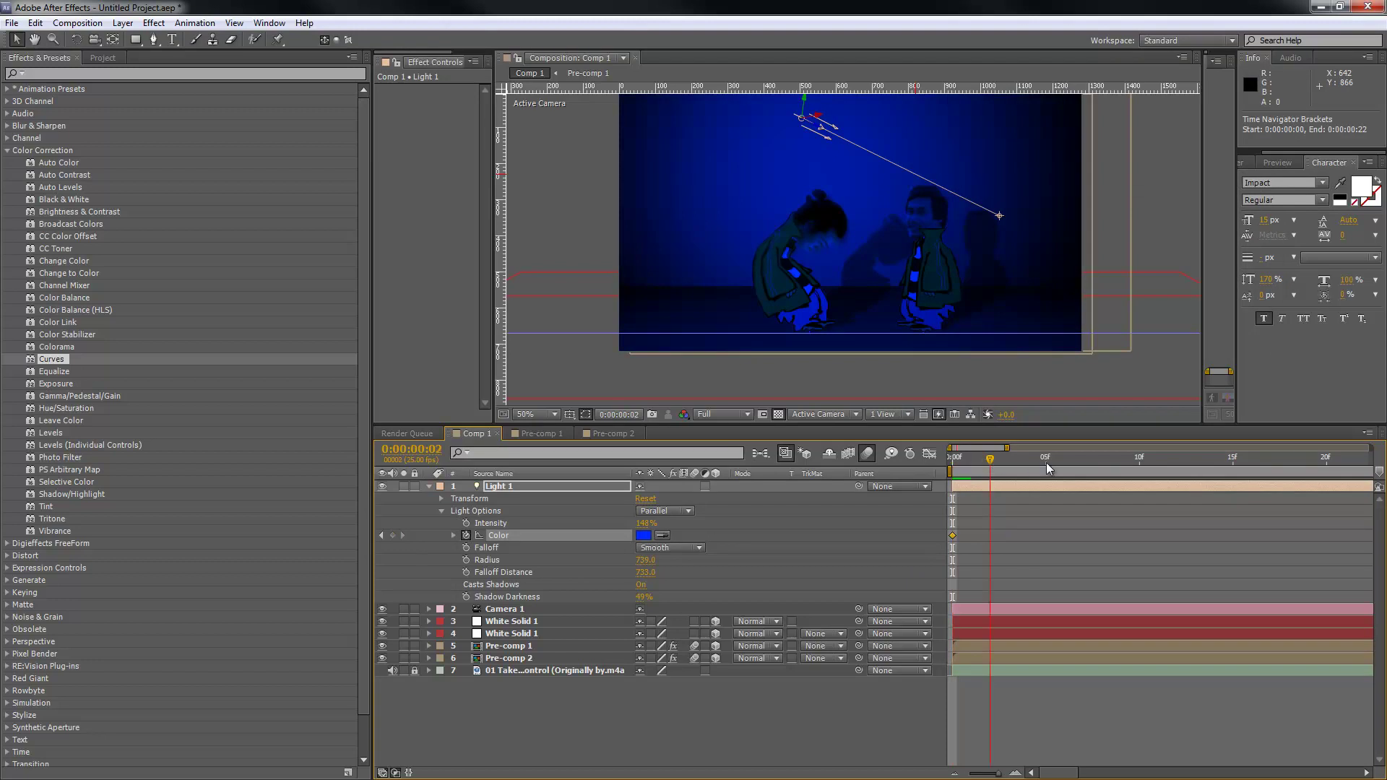
click(642, 535)
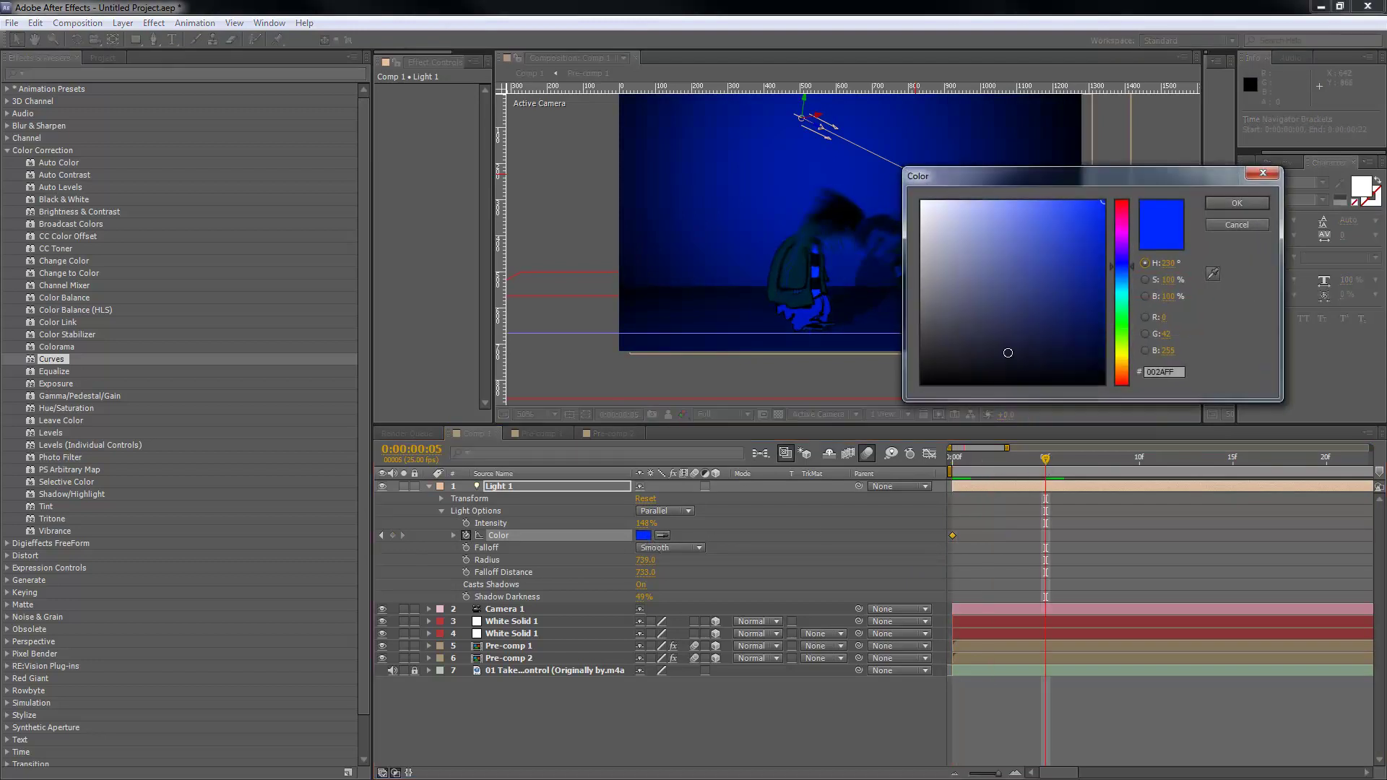
click(1124, 329)
click(1216, 205)
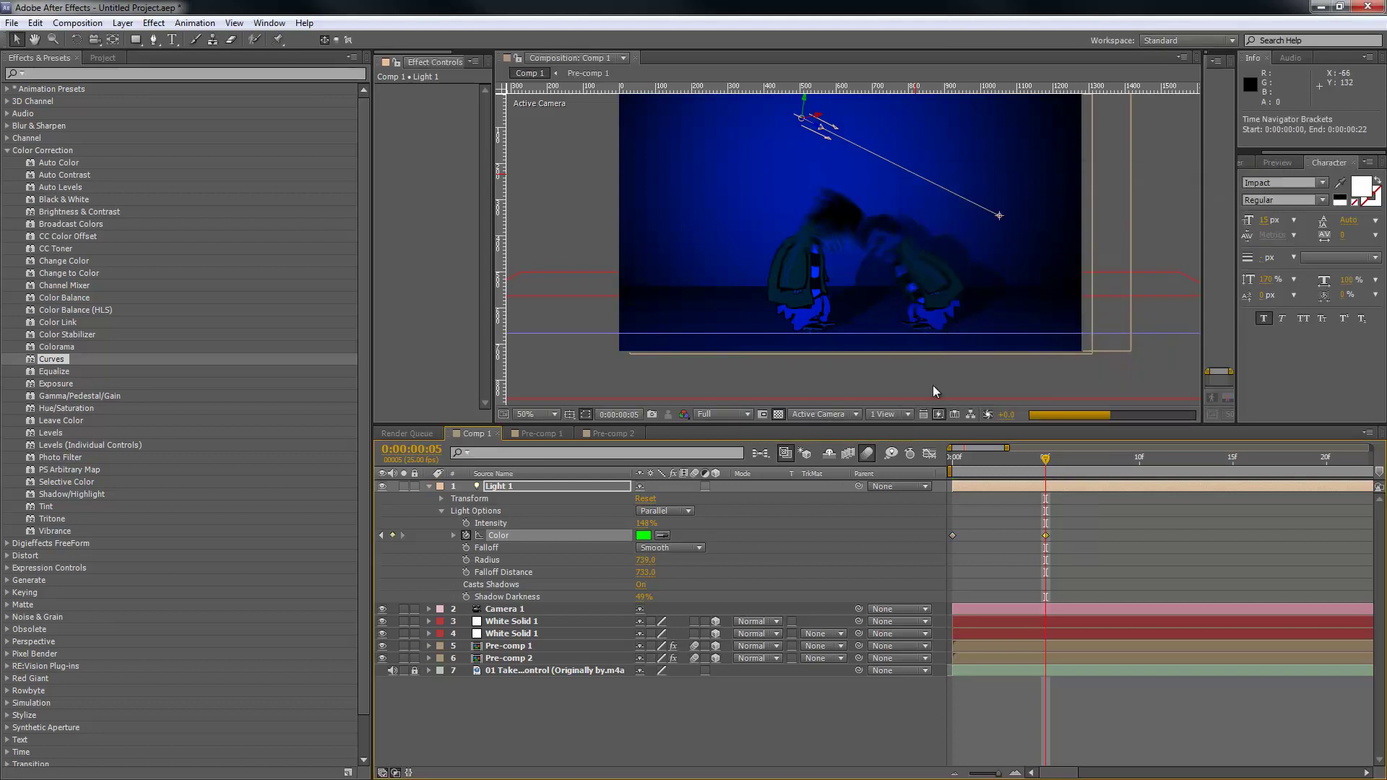
Step: Add a red FF0000 color keyframe to Light 1 at 0:00:00:10
click(1141, 460)
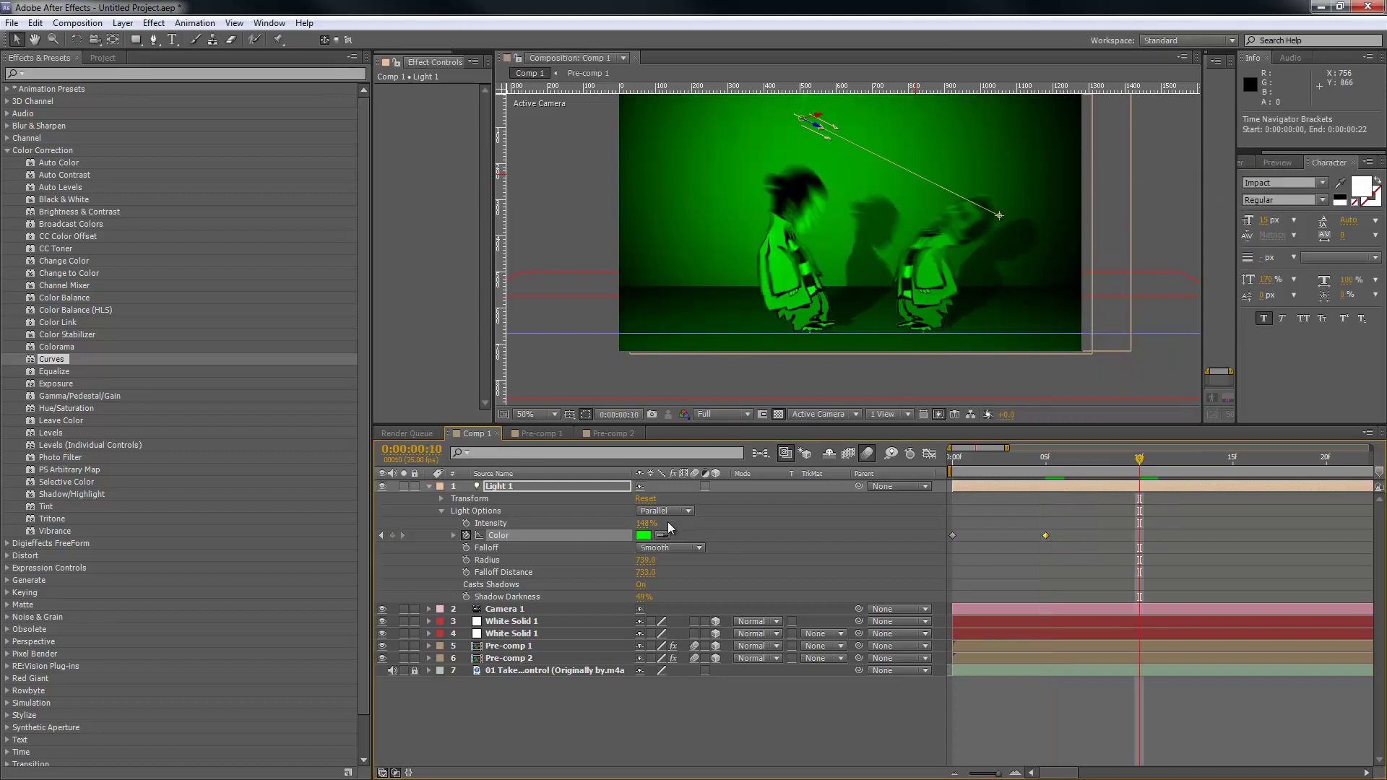
click(643, 535)
drag(1124, 214, 1124, 197)
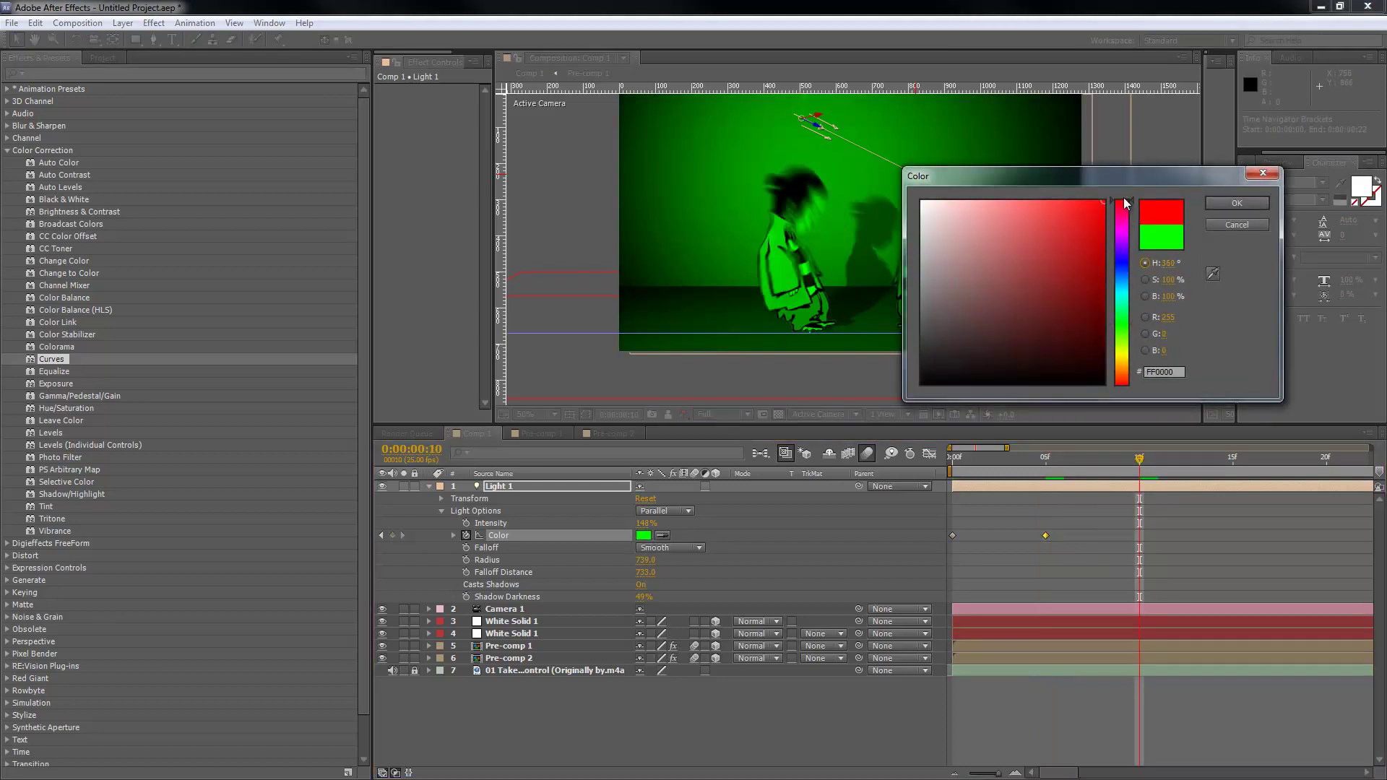
click(1226, 201)
Step: Add an orange FFA200 color keyframe to Light 1 at 0:00:00:15
click(1232, 460)
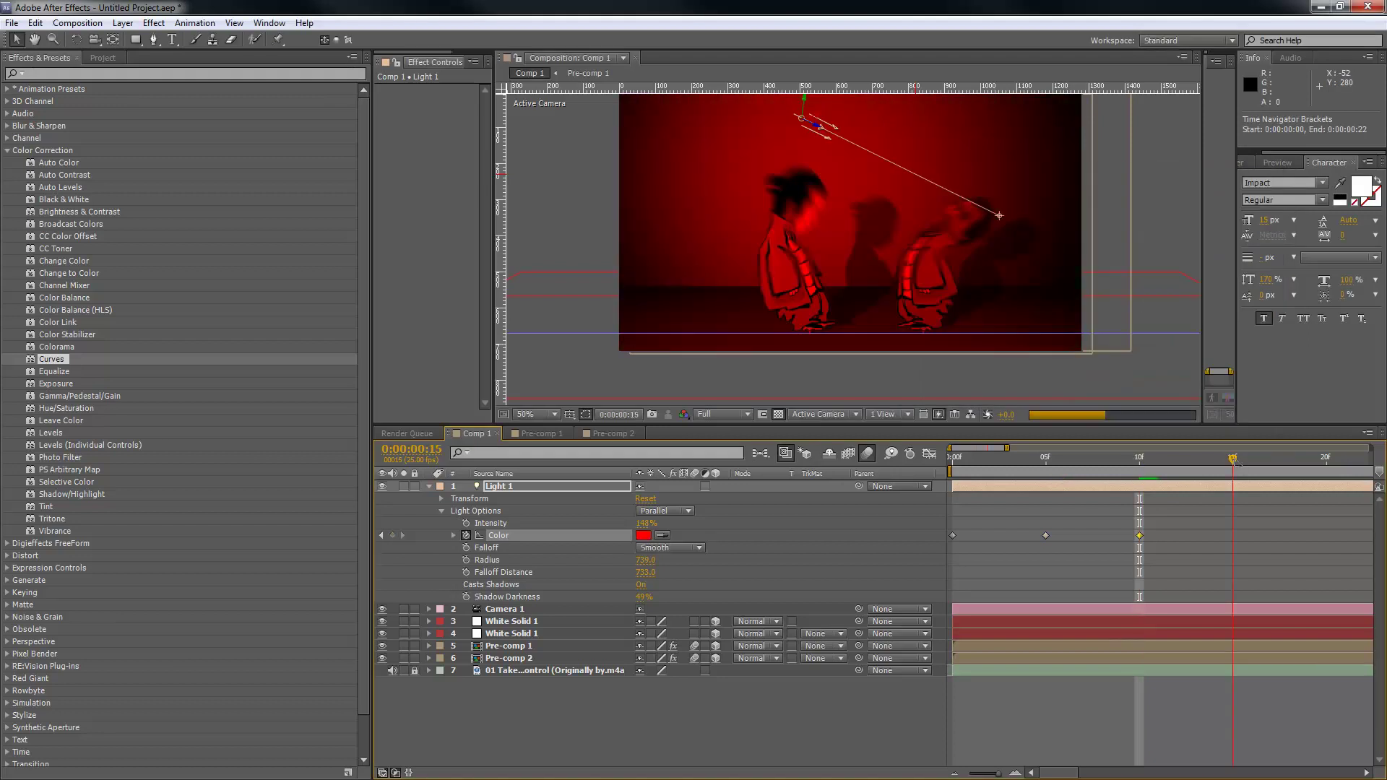
click(650, 537)
drag(1109, 345, 1124, 364)
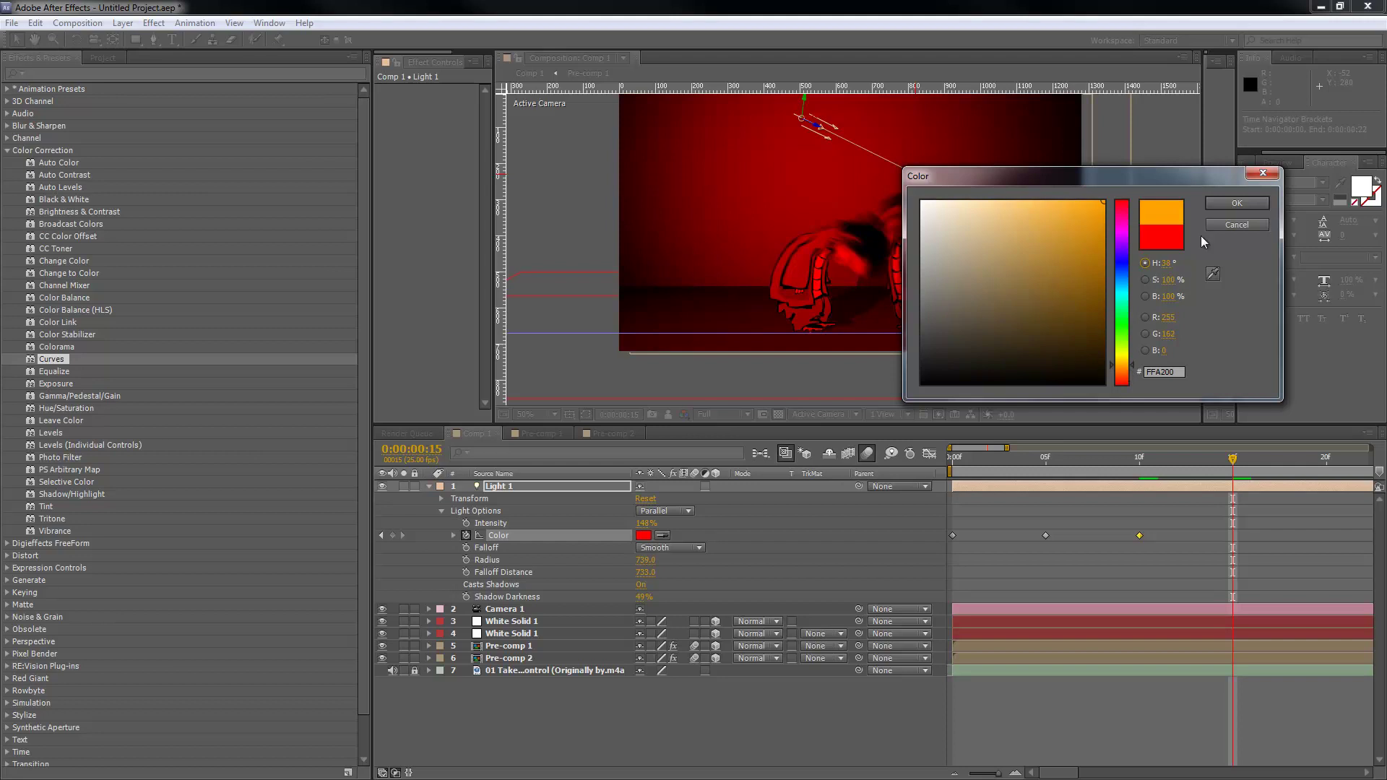
click(1236, 203)
Step: Copy Light 1's four color keyframes and paste them a few frames after the orange one
drag(1263, 517, 949, 543)
key(ctrl+c)
click(954, 773)
click(954, 773)
click(954, 773)
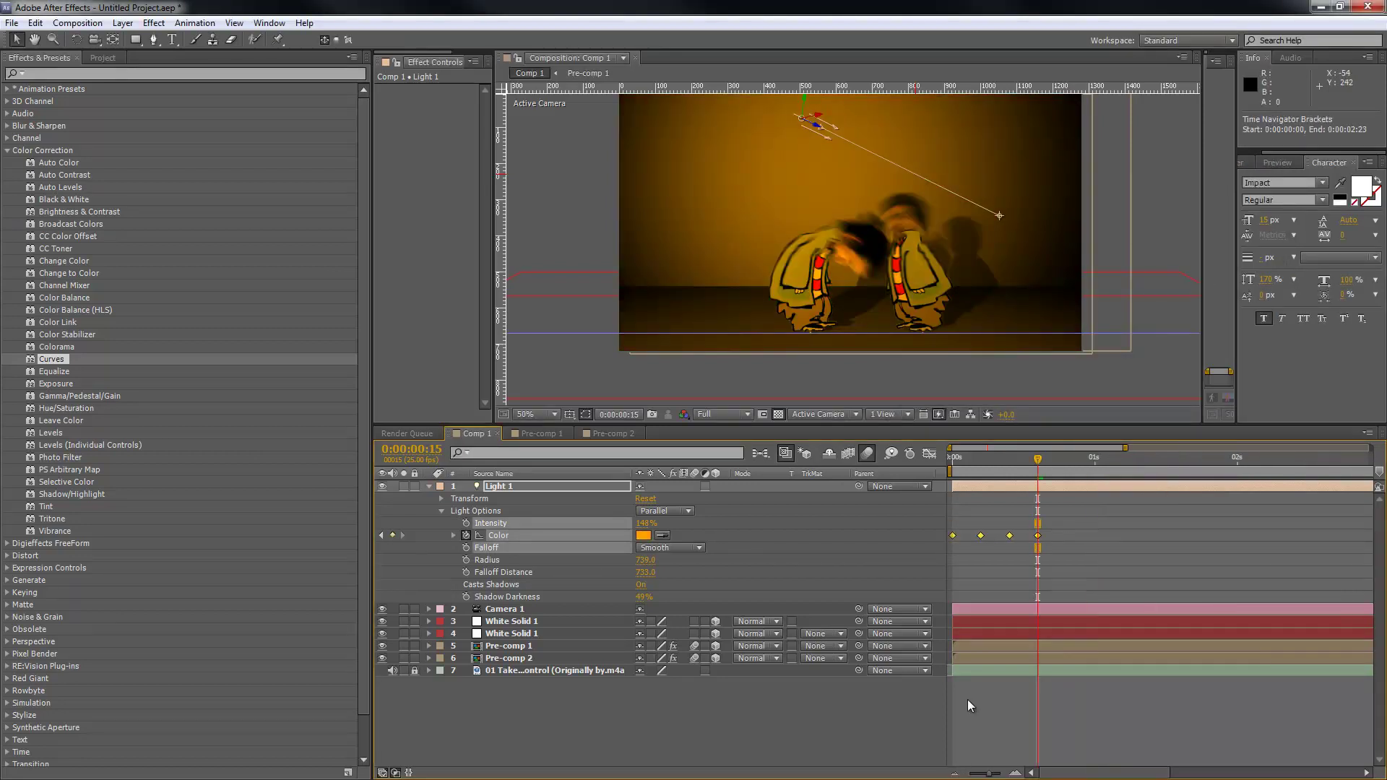
key(Page_Down)
key(Page_Down)
key(Page_Down)
key(Page_Down)
key(ctrl+v)
Step: Copy Light 1's eight color keyframes and paste them right after the existing sequence
drag(1194, 521, 948, 548)
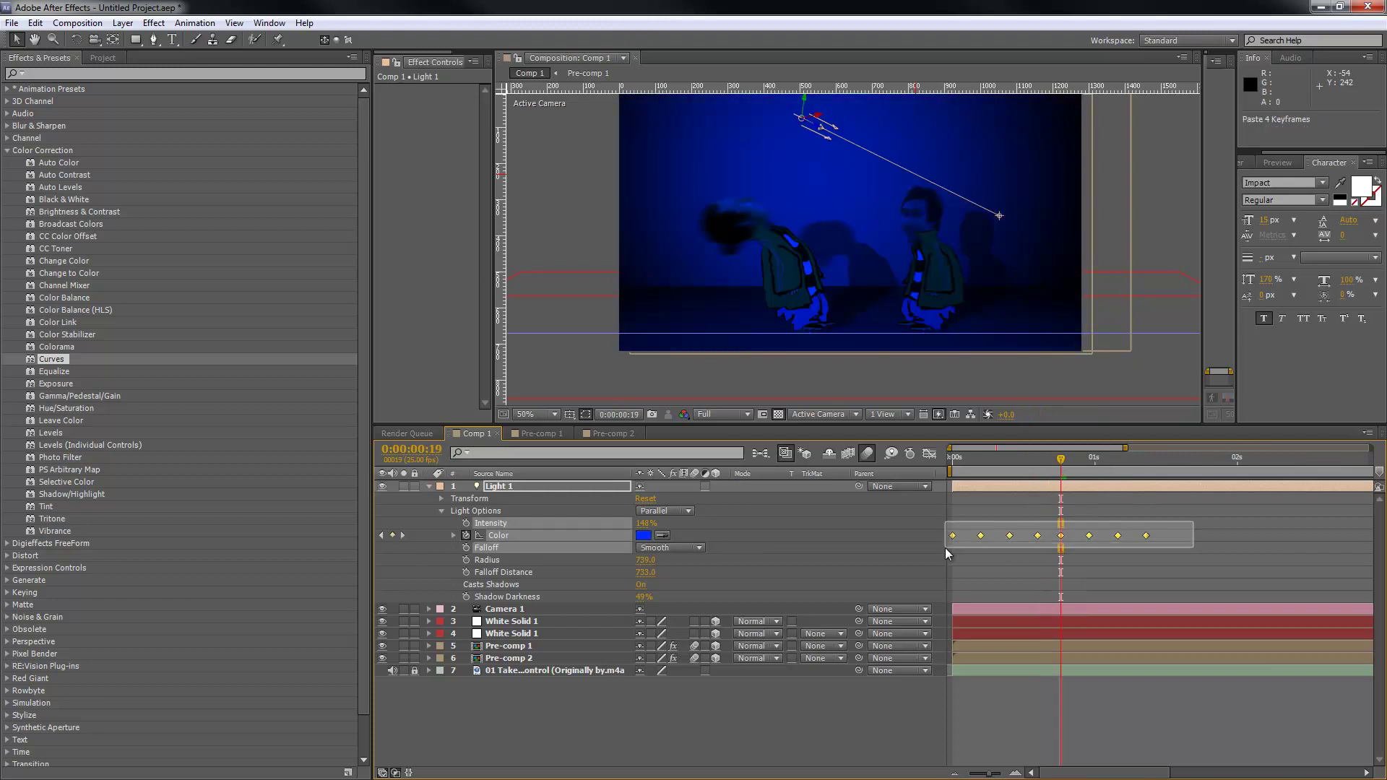
key(ctrl+c)
click(1157, 461)
click(1169, 466)
key(ctrl+v)
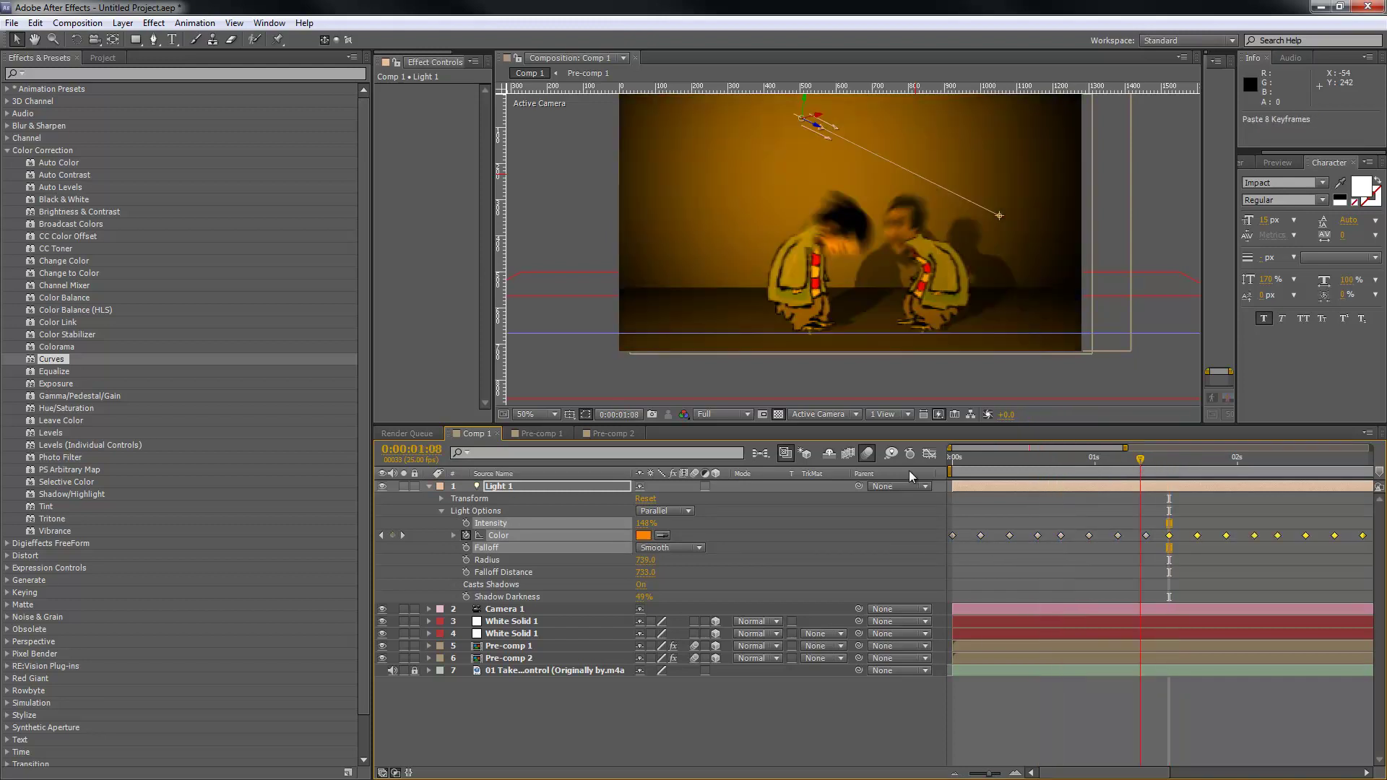
Step: Preview the color-changing light animation from the start of the composition
key(Home)
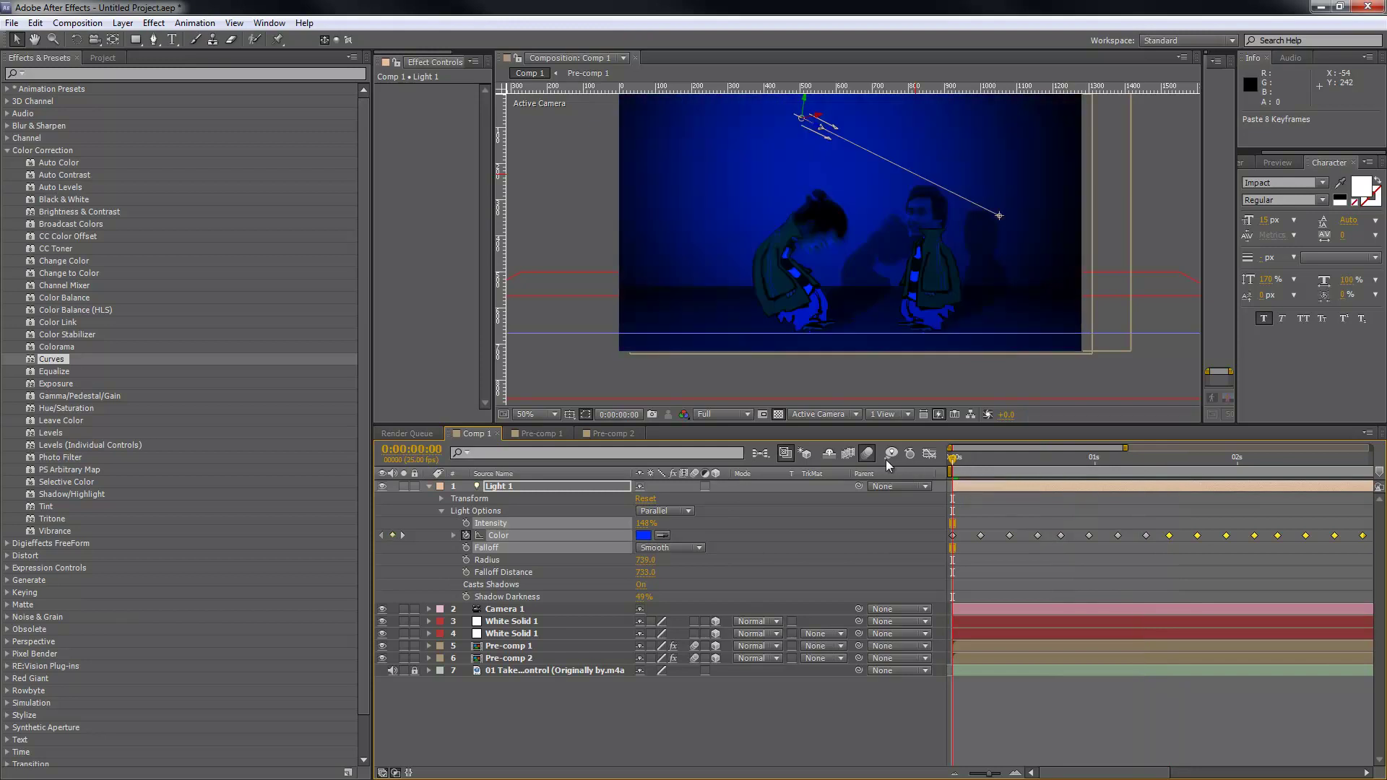
key(KP_0)
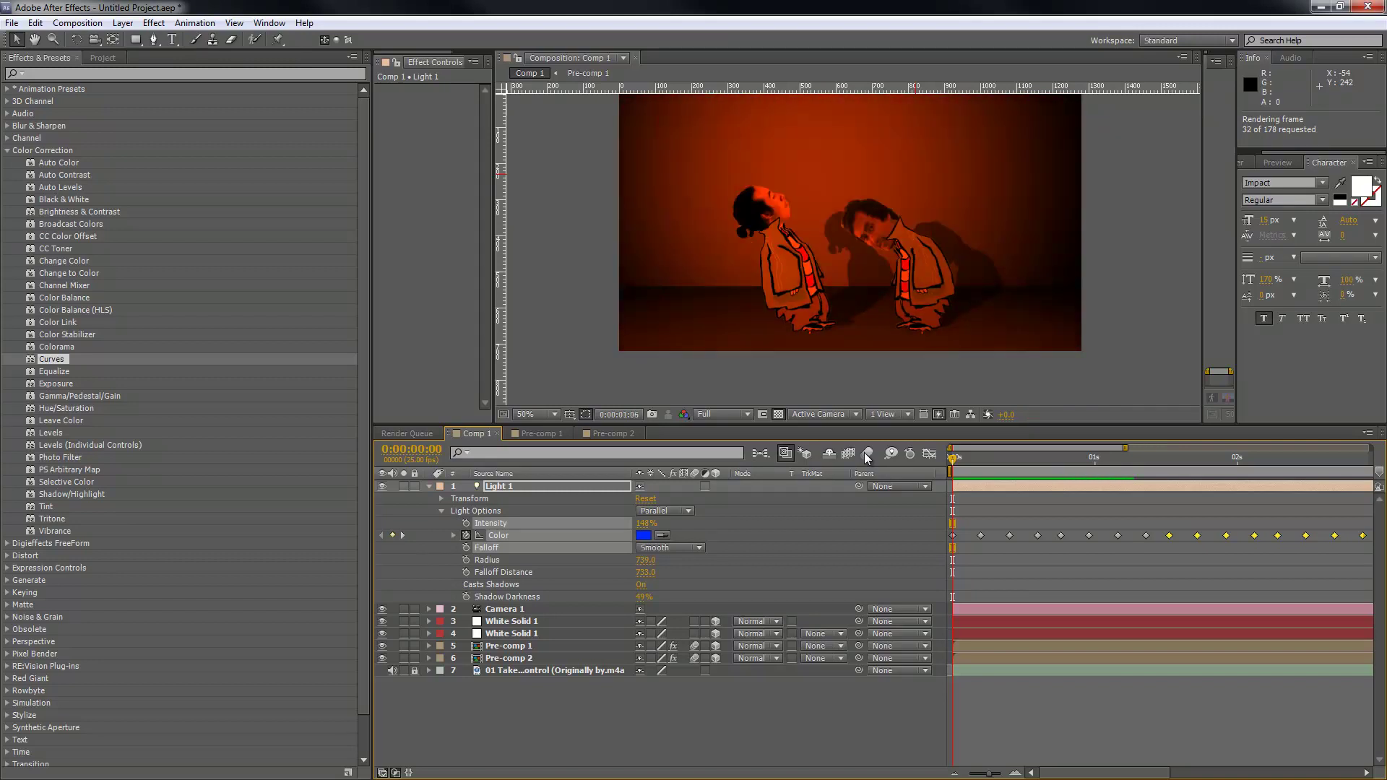
key(space)
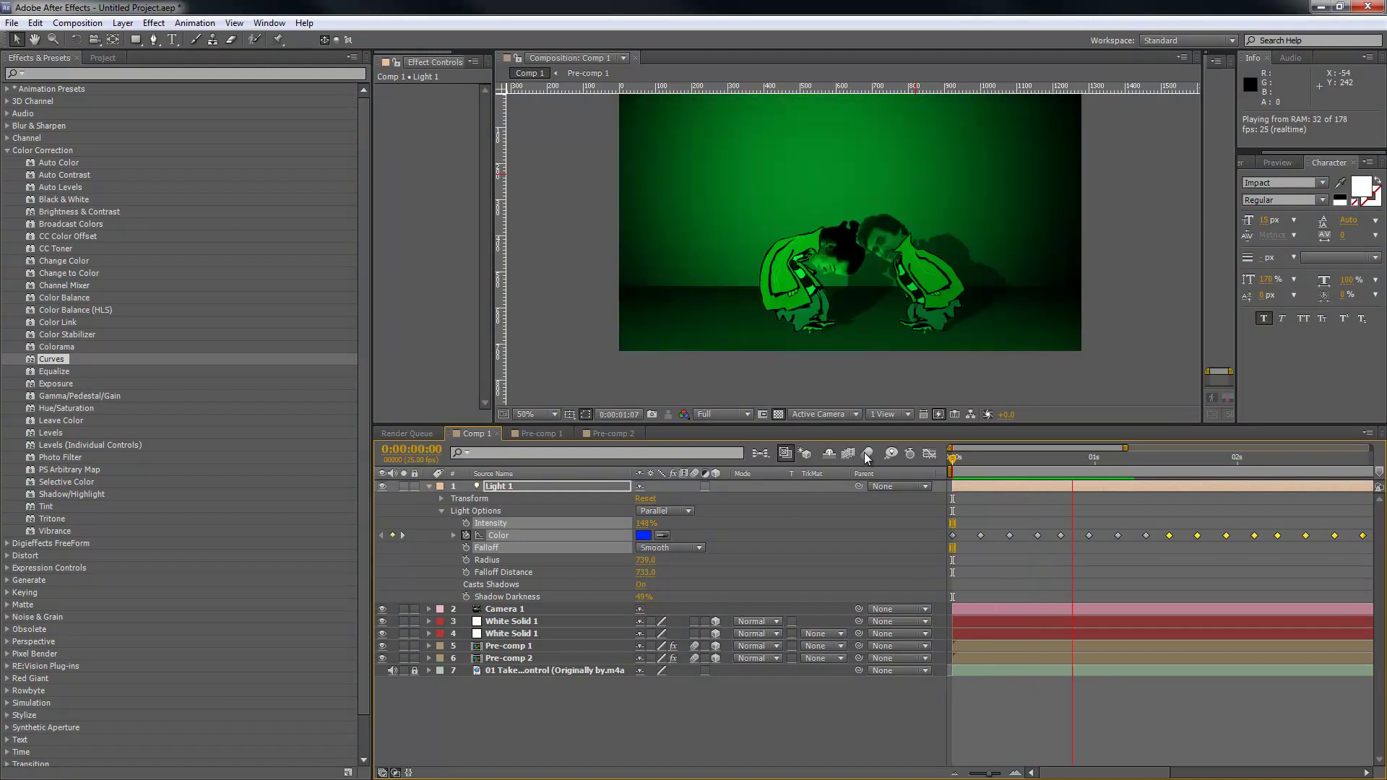
key(space)
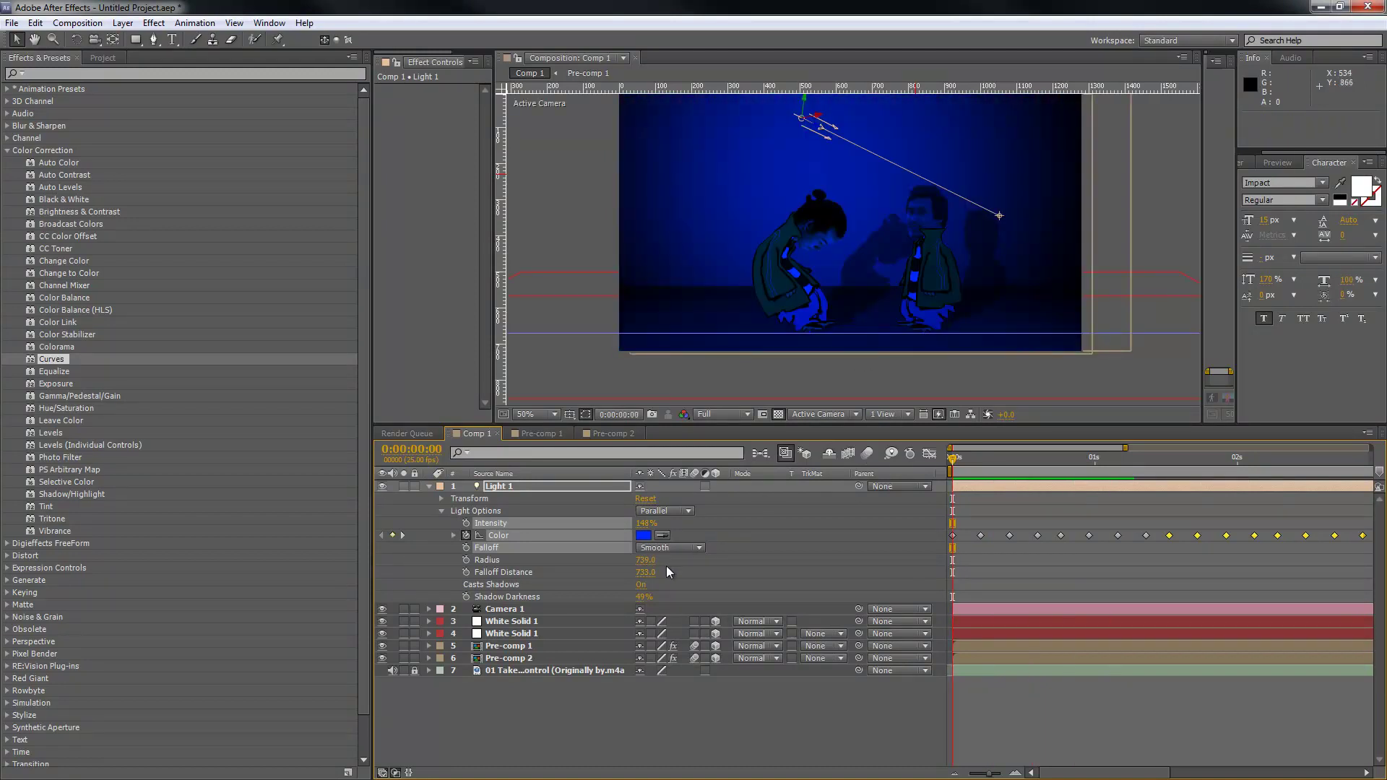
Step: Lower Light 1's shadow darkness to about 35%
drag(644, 593, 685, 596)
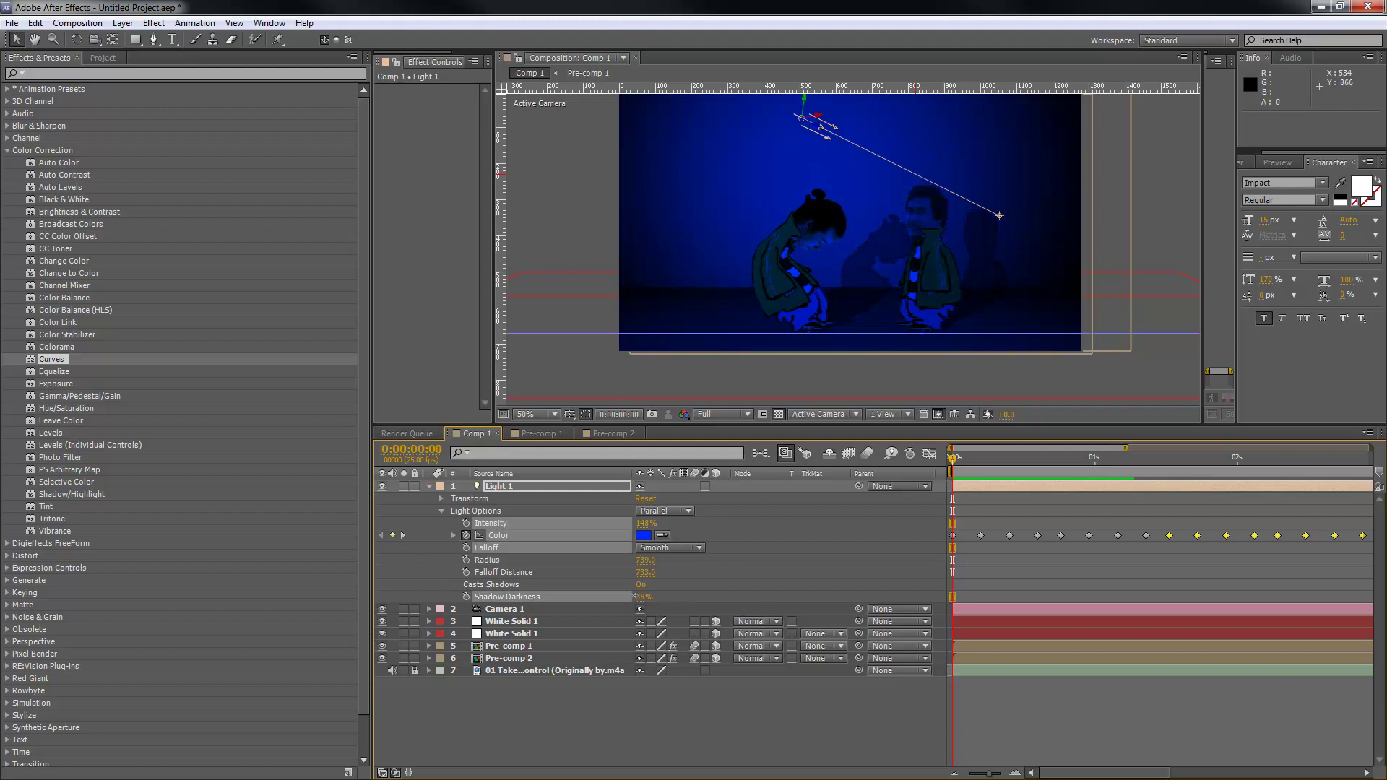
click(635, 597)
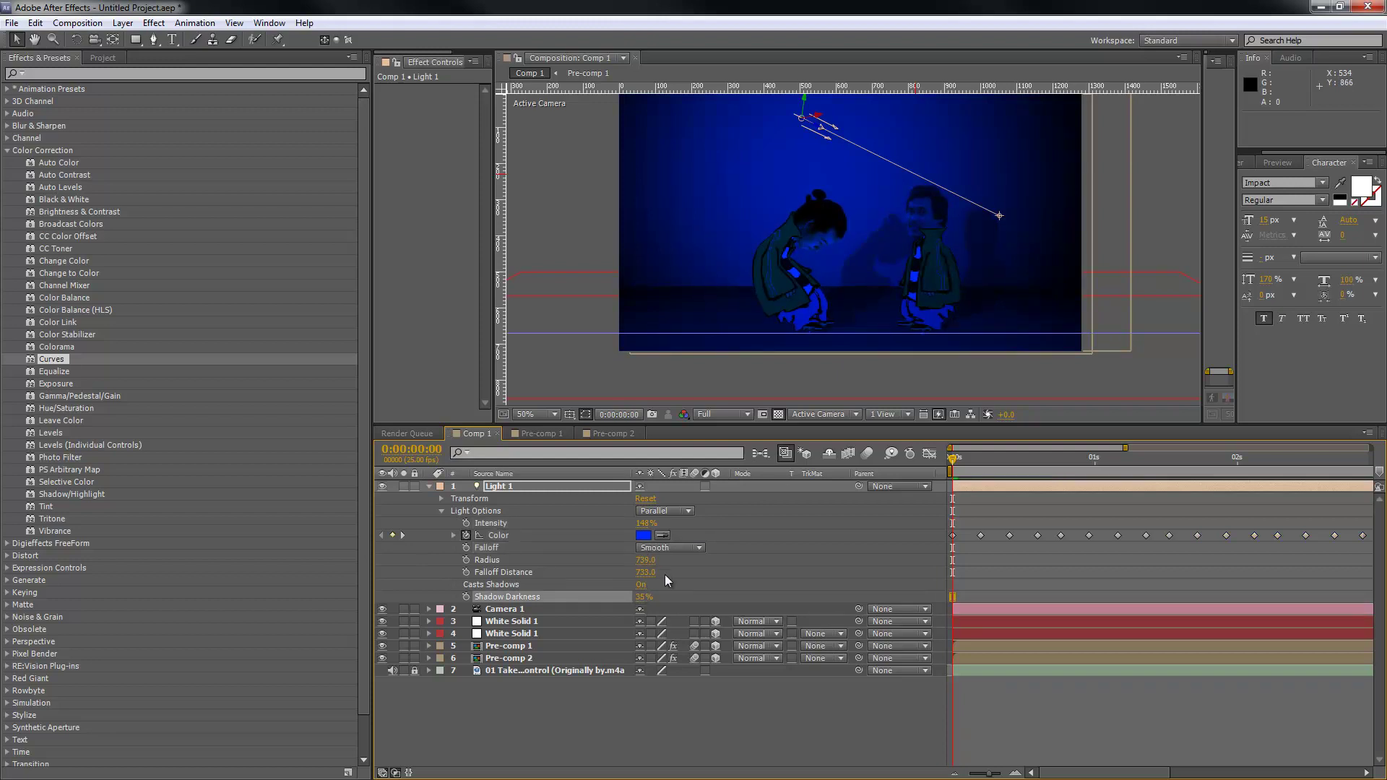
click(510, 678)
Step: Increase the Light Transmission in Pre-comp 2's material options and preview the whole animation
click(480, 658)
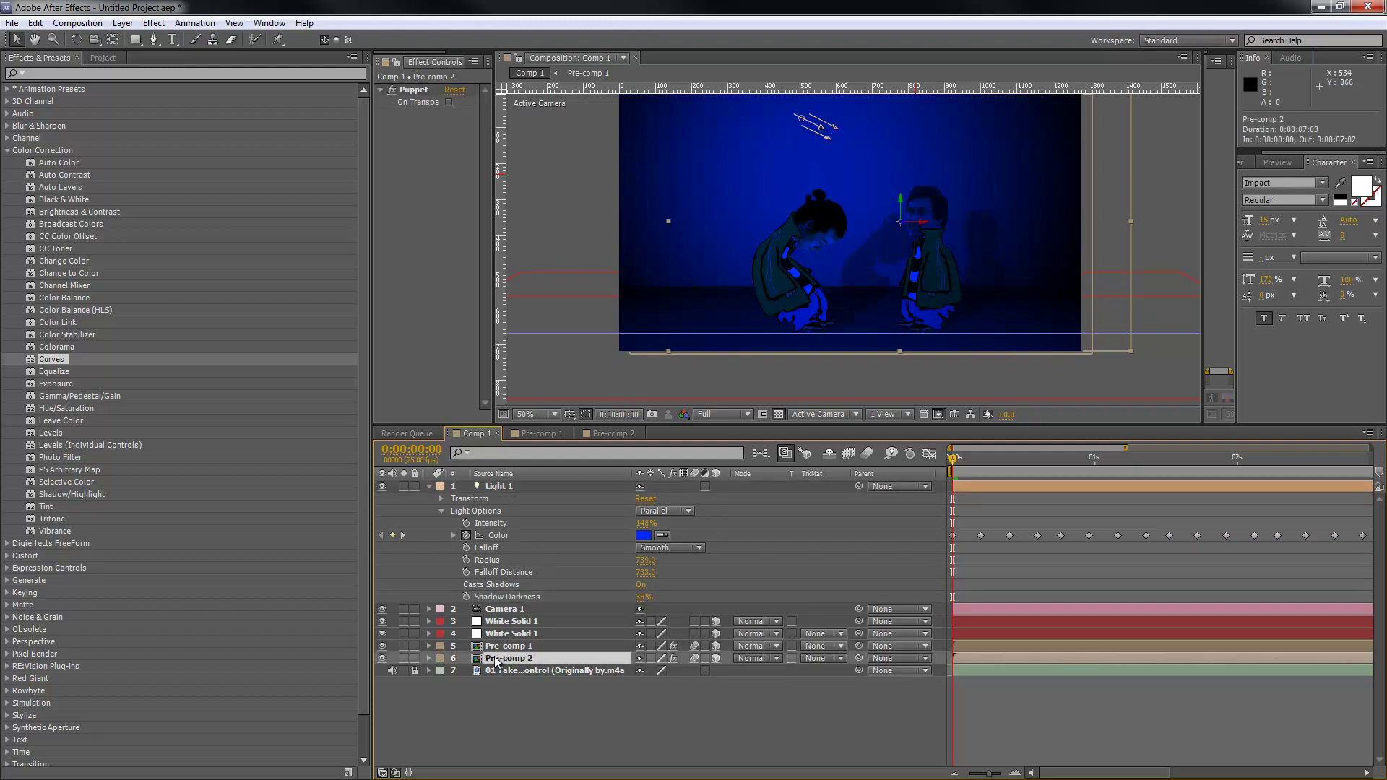
click(428, 658)
scroll(445, 679, down, 6)
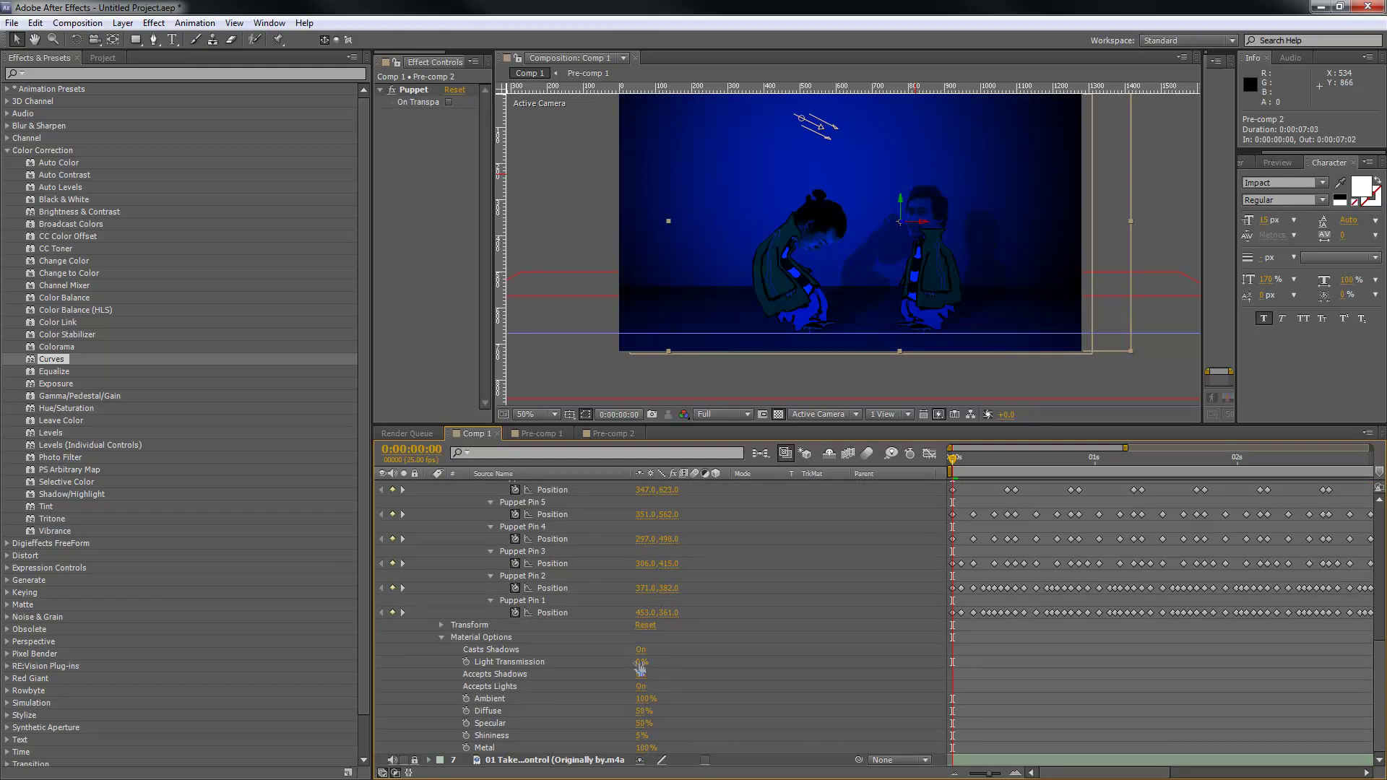
drag(639, 663, 657, 662)
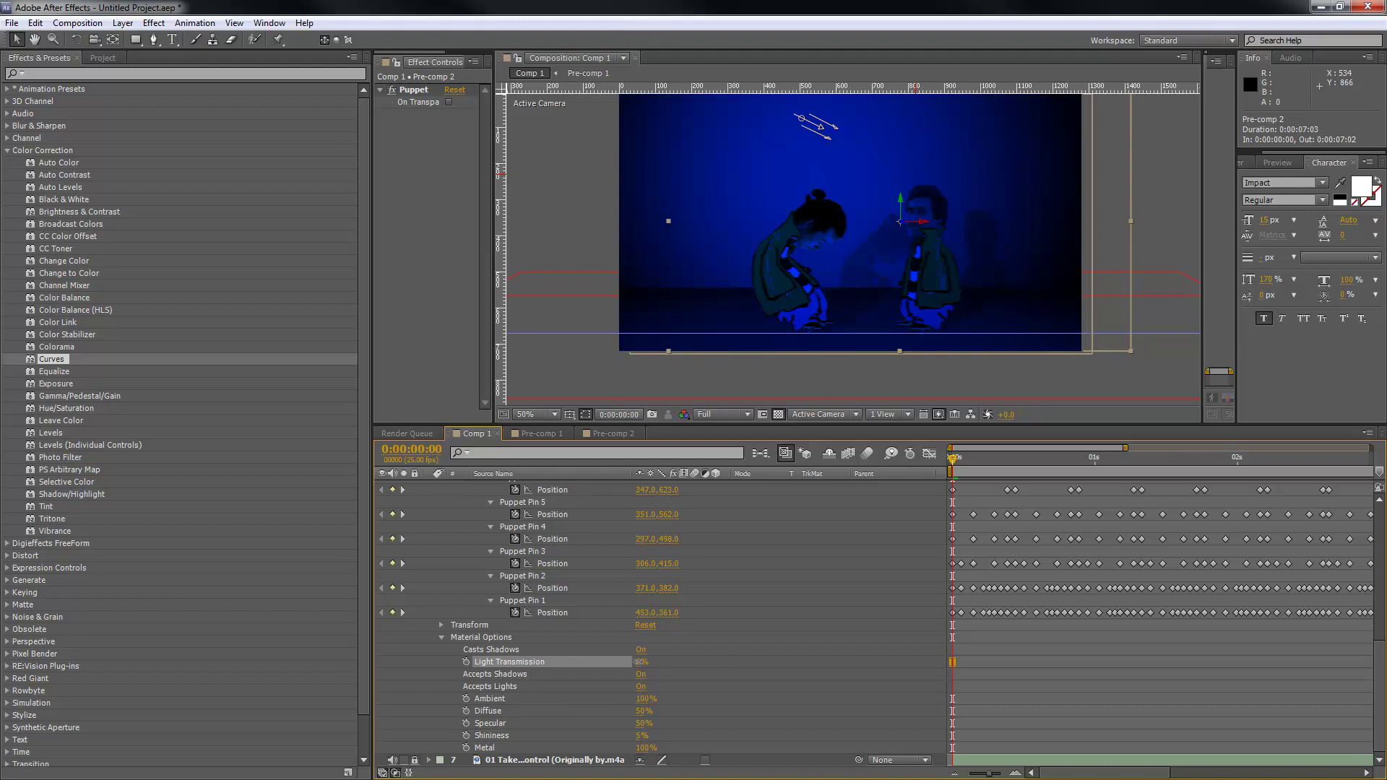
click(440, 636)
scroll(466, 657, up, 3)
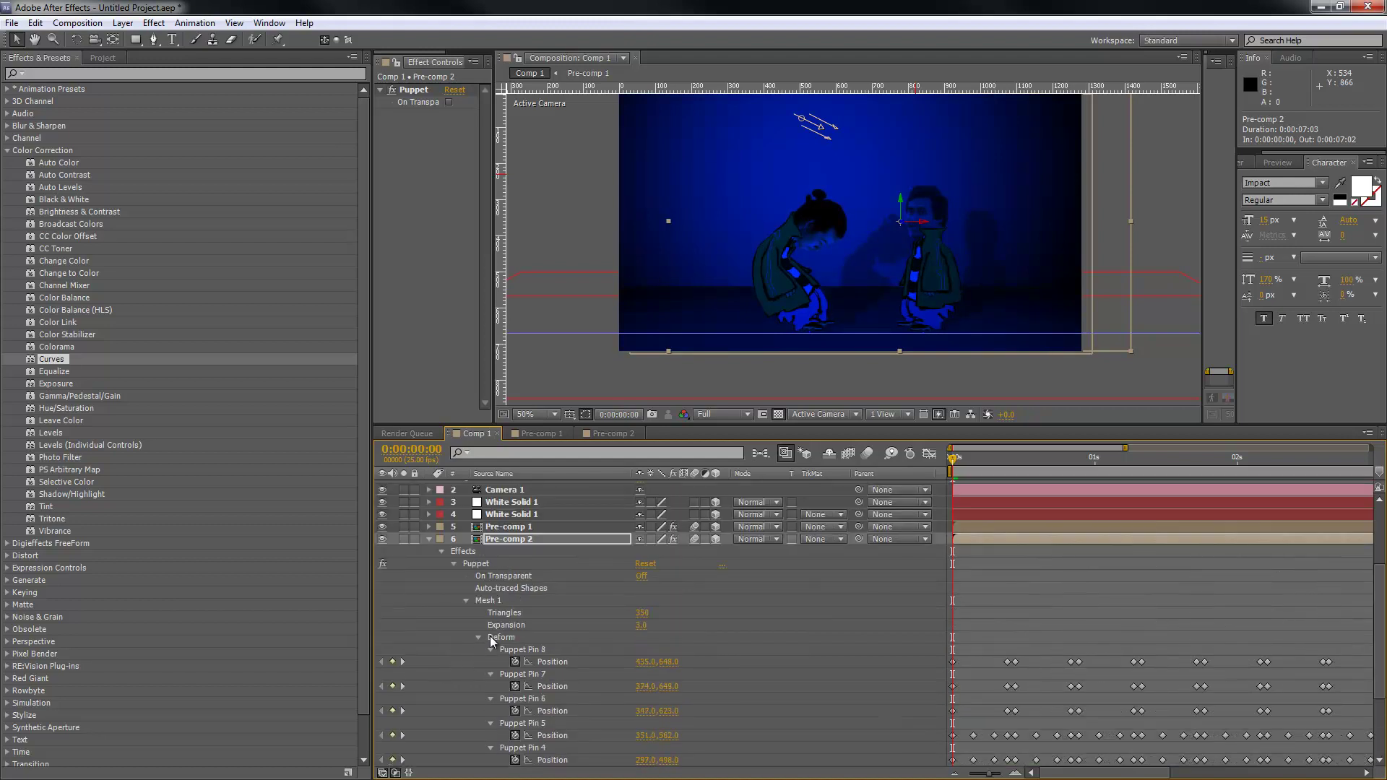
scroll(508, 638, down, 1)
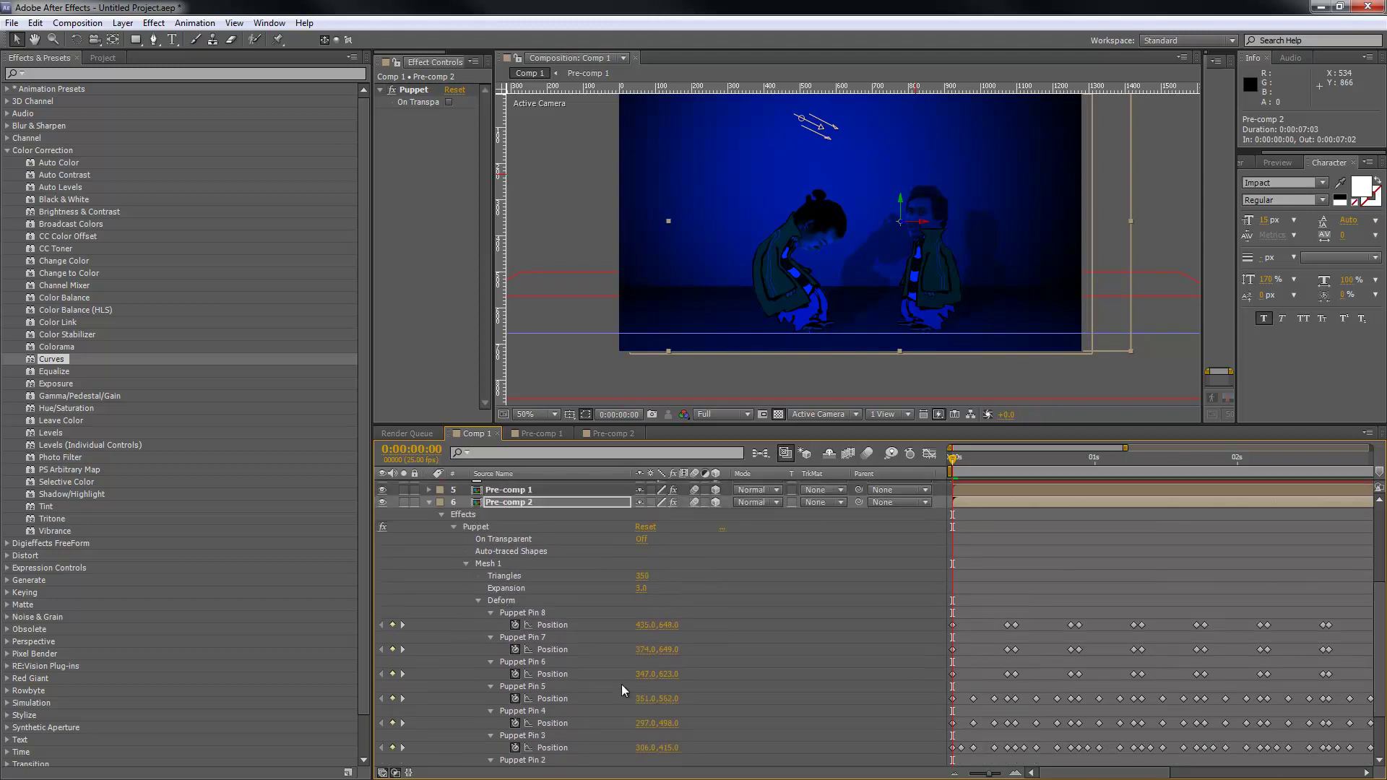
scroll(477, 578, up, 2)
click(429, 576)
key(KP_0)
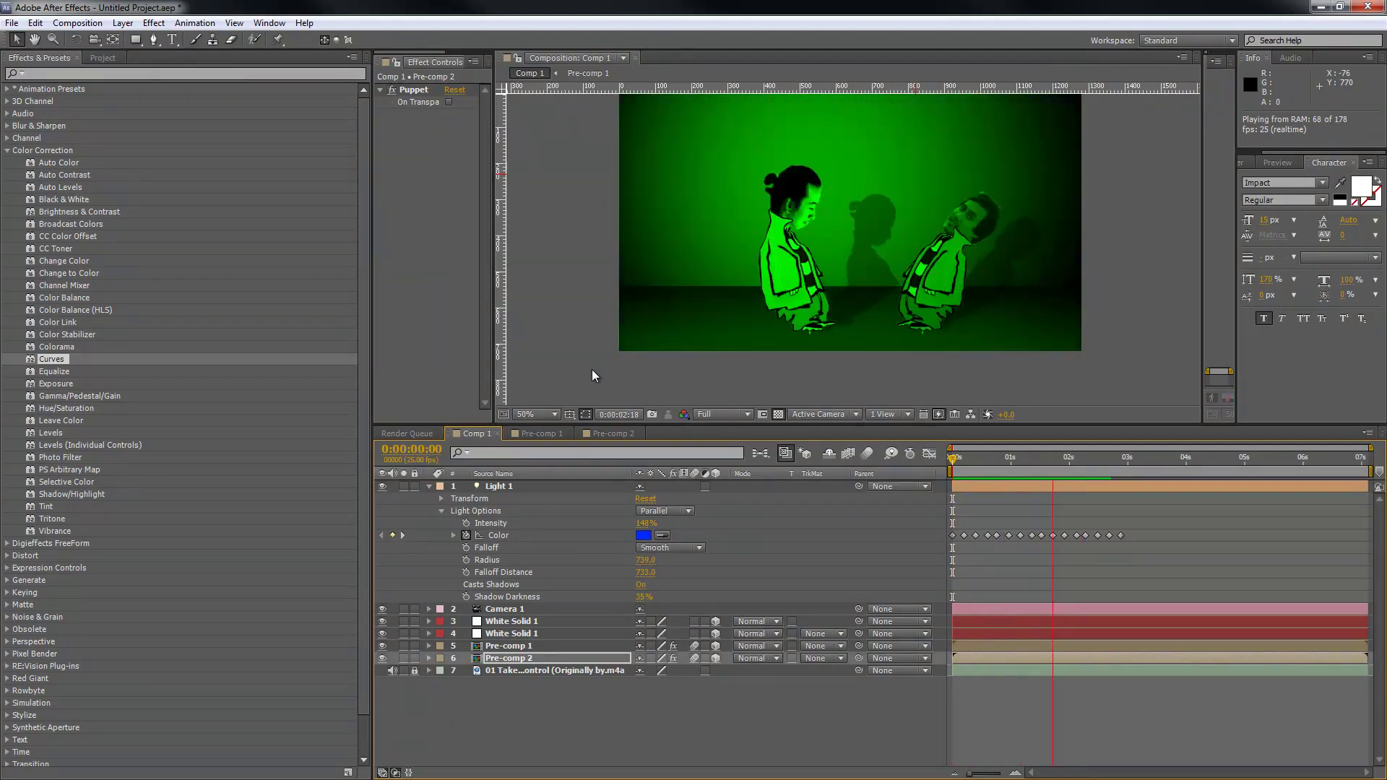
key(space)
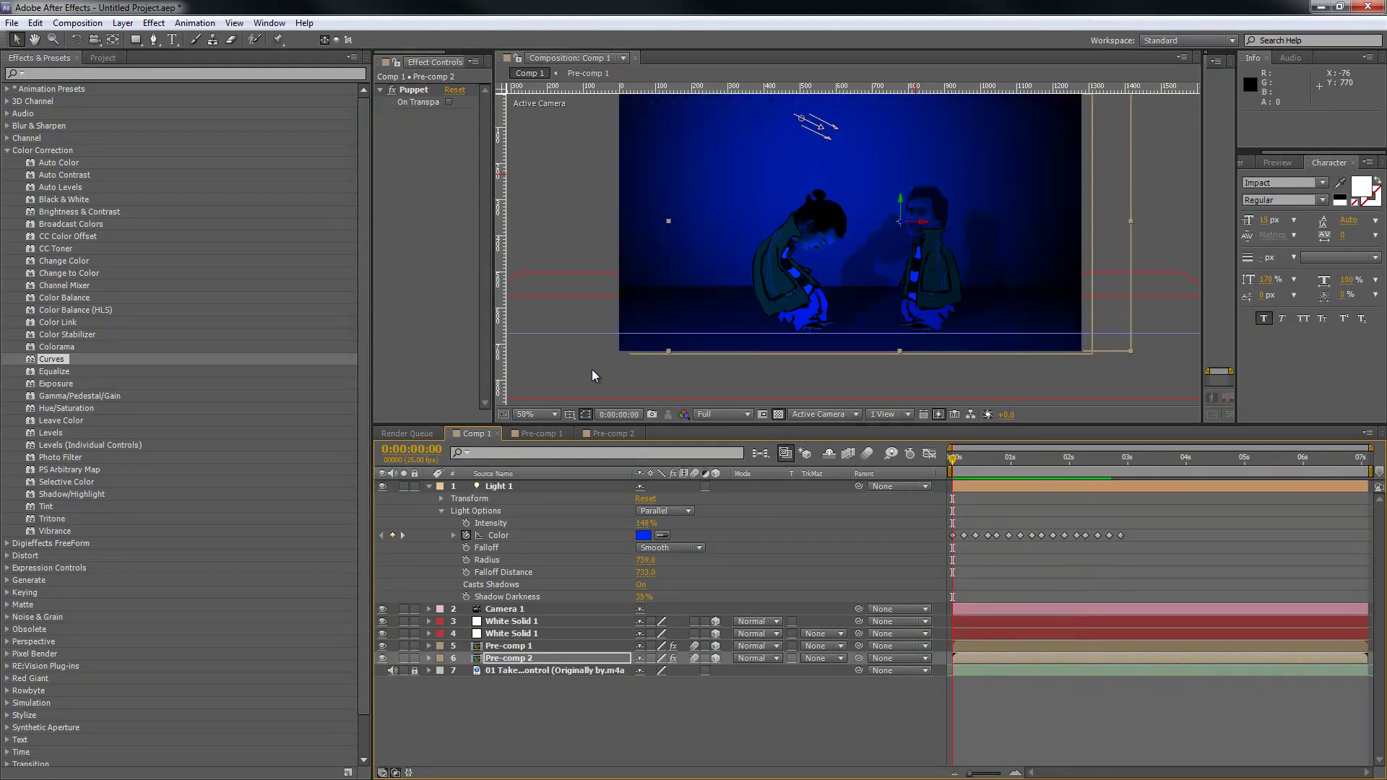
Step: Copy all 16 of Light 1's color keyframes and paste them after the existing ones and again at 0:00:06:01
drag(1148, 511, 943, 549)
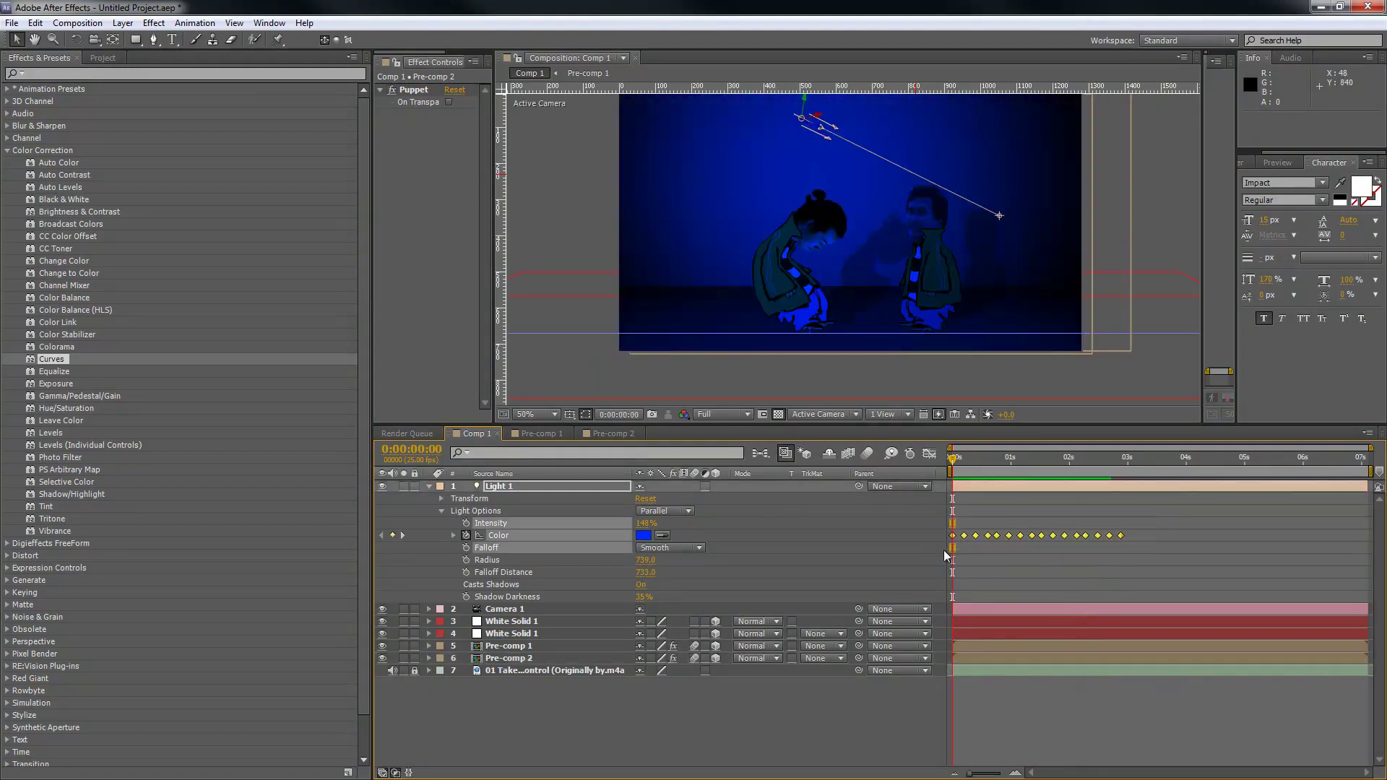
key(ctrl+c)
click(1124, 471)
key(ctrl+v)
click(1305, 471)
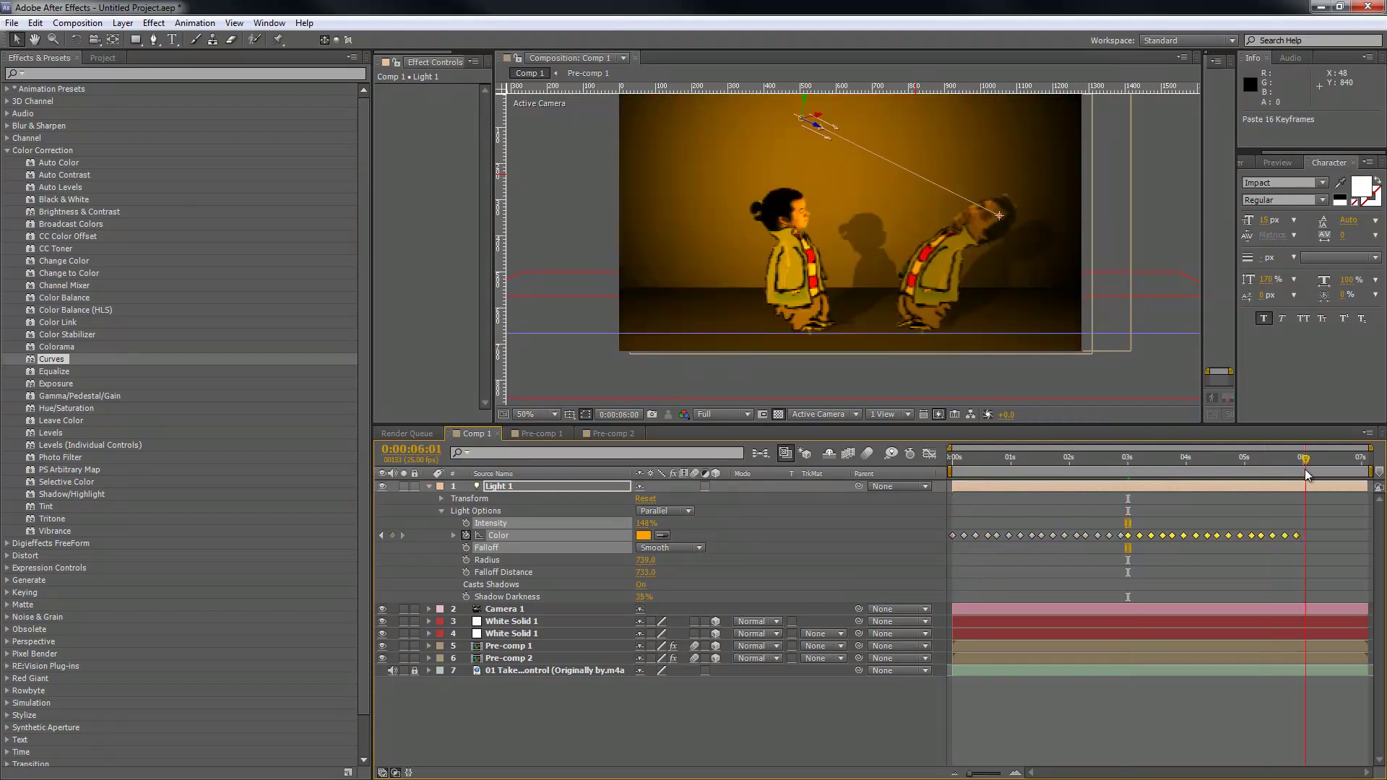
key(ctrl+v)
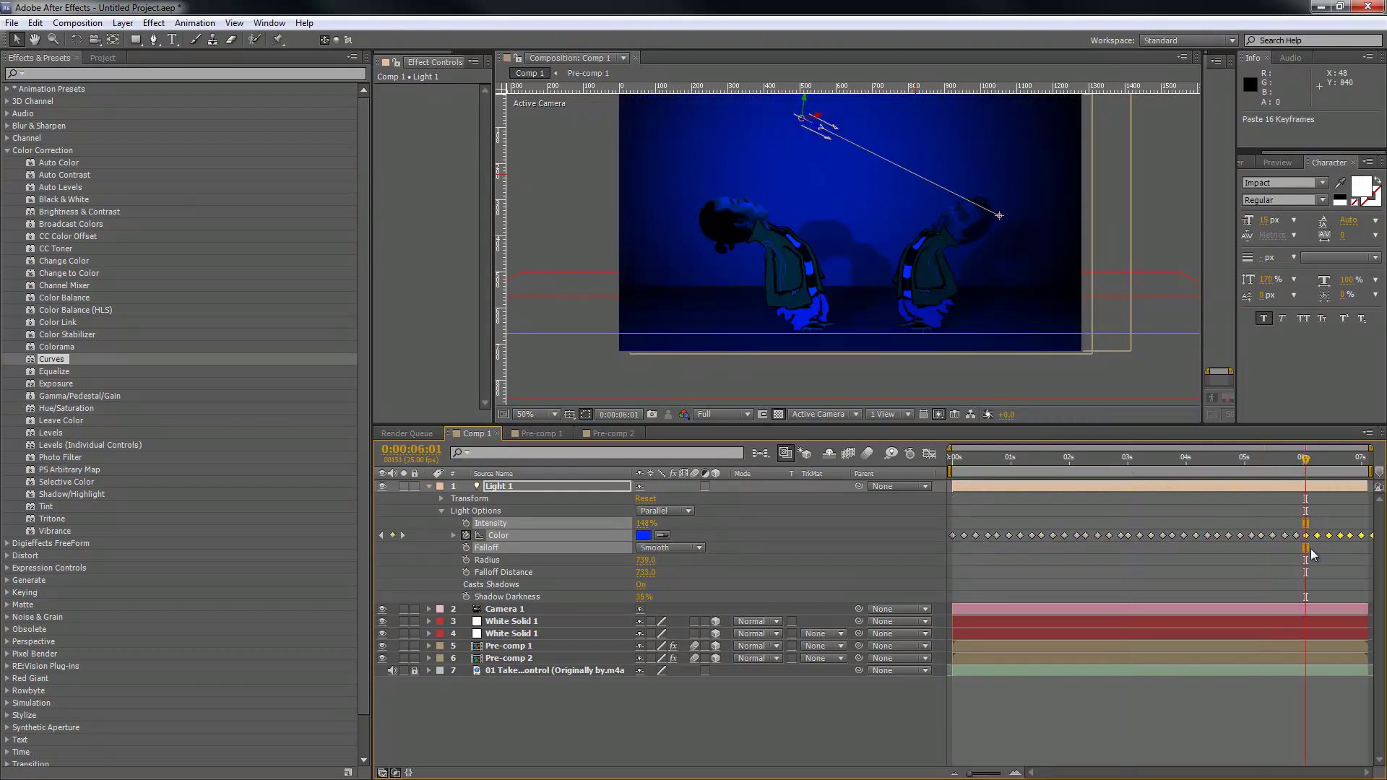
Step: Duplicate Light 1, then move the copy toward the opposite side and aim its point of interest at the left character
click(987, 585)
click(968, 485)
key(ctrl+d)
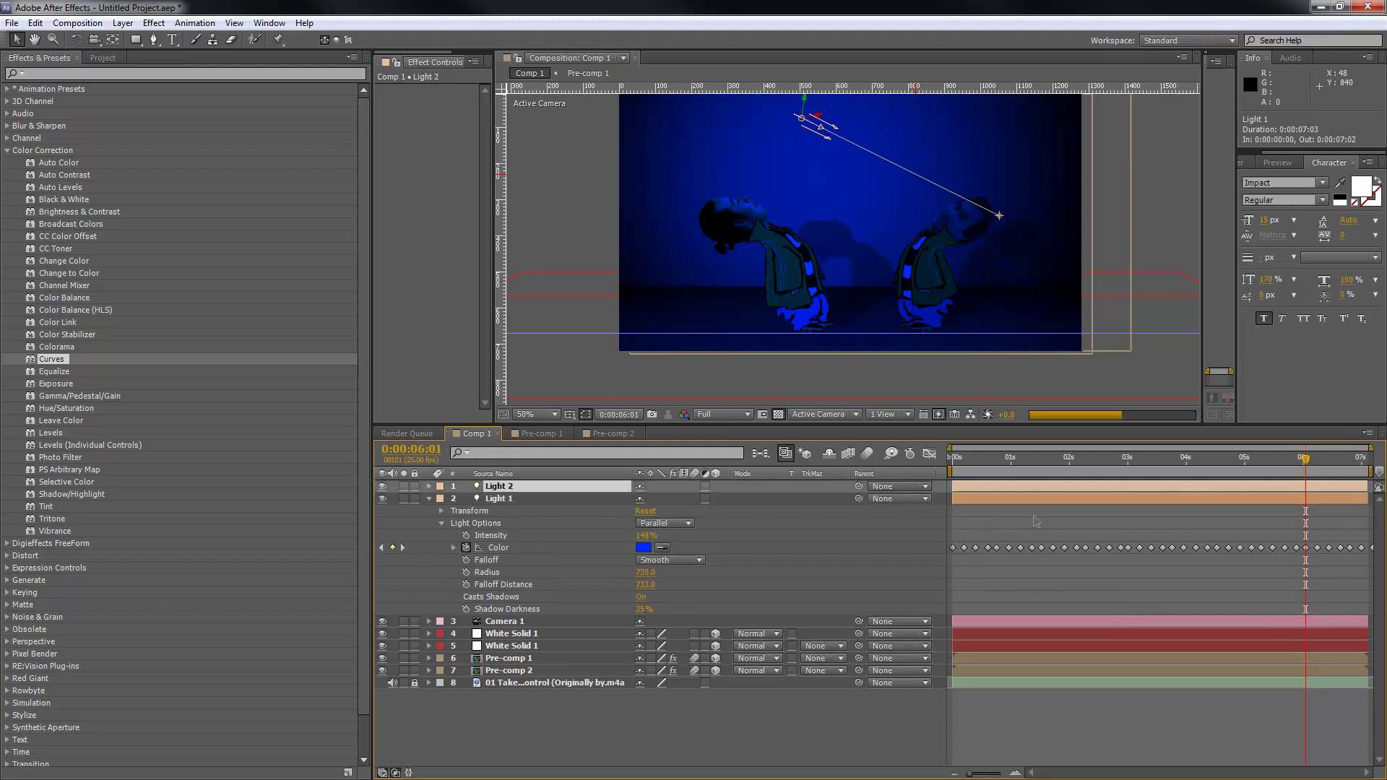
click(428, 486)
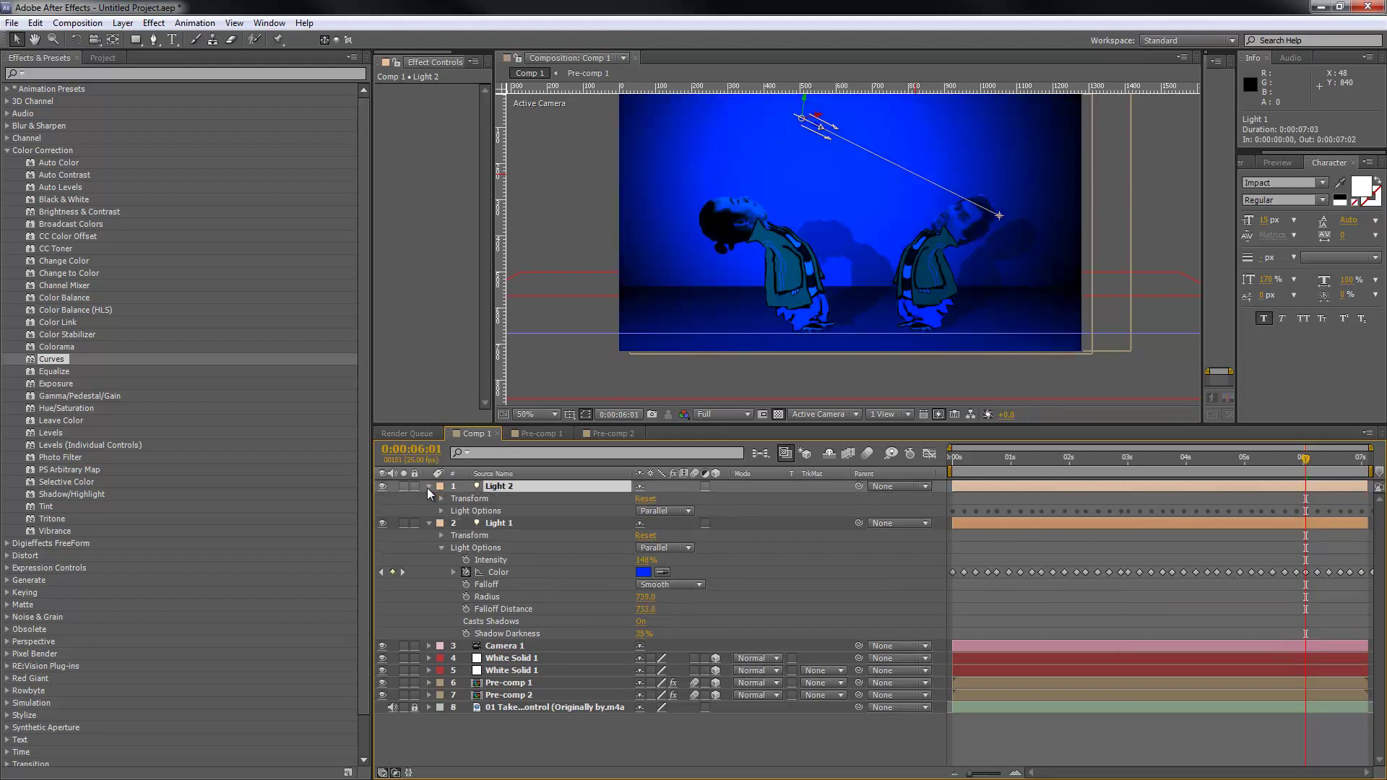
drag(820, 119, 1002, 106)
drag(855, 163, 750, 229)
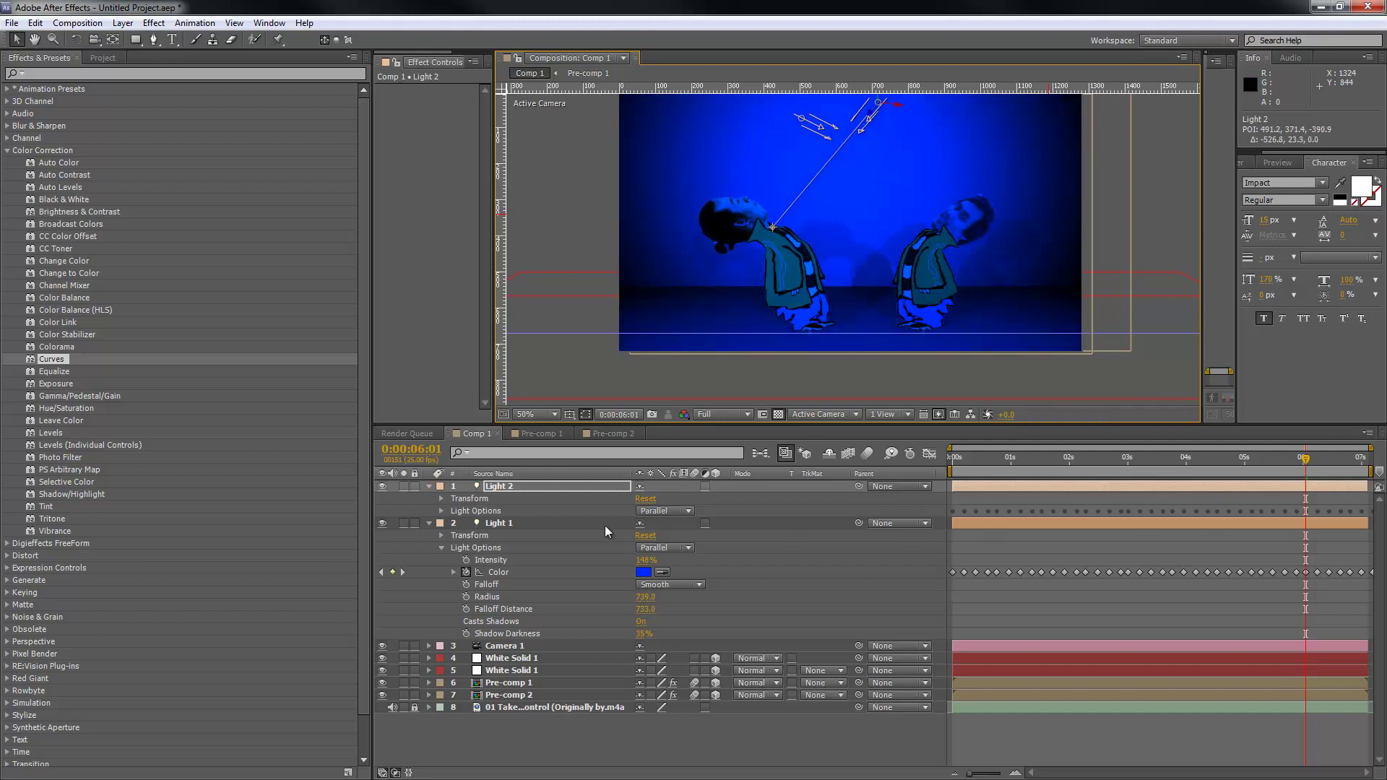
Step: Shift Light 2's color keyframes out of step with Light 1's and compress them to end at about four seconds
click(441, 511)
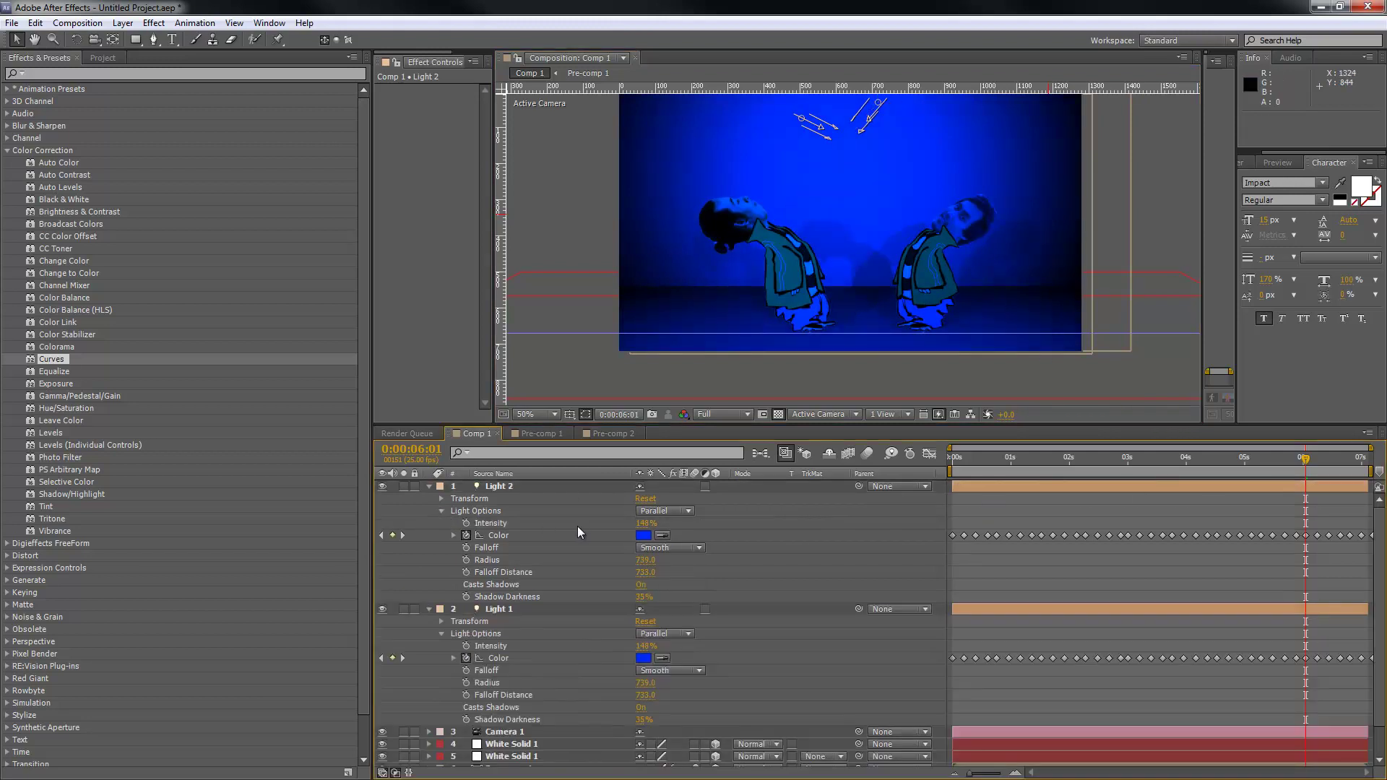
drag(950, 530, 1383, 559)
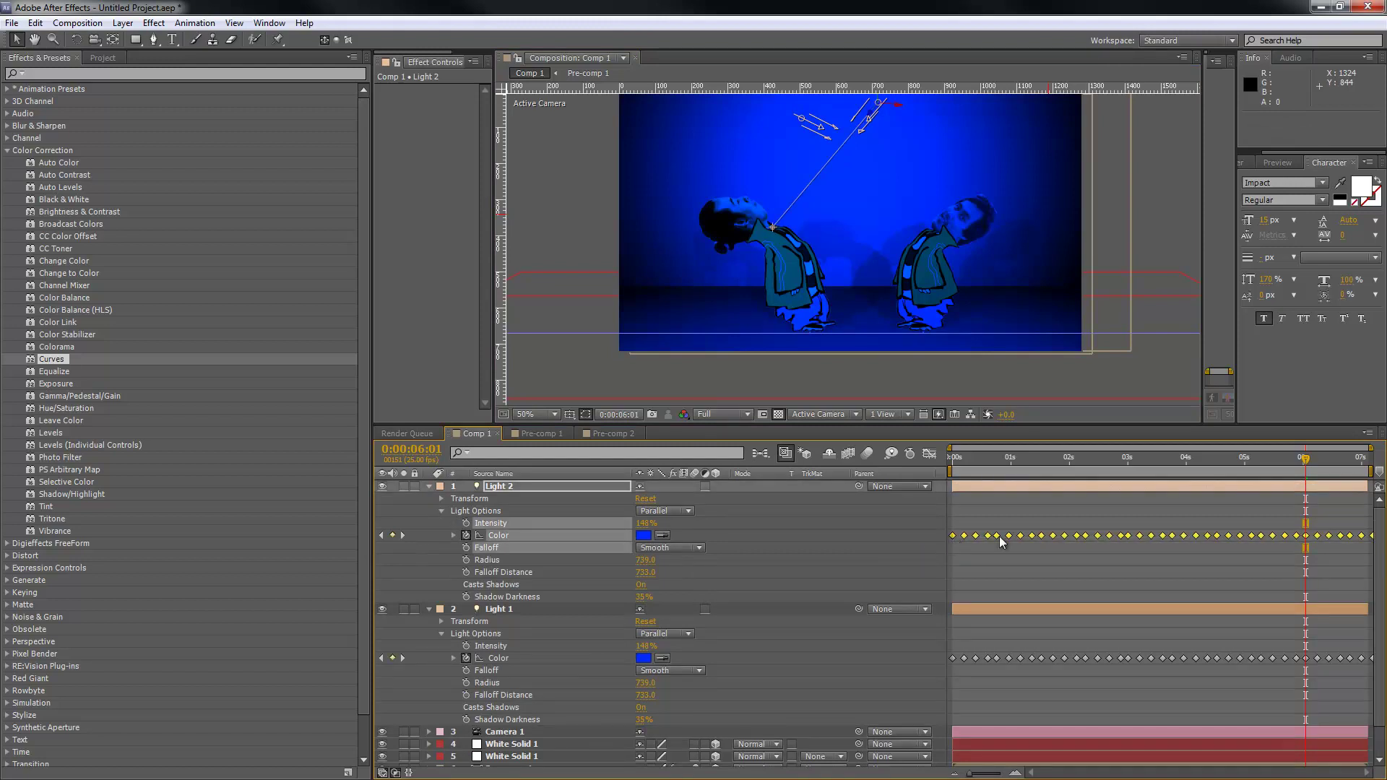
drag(950, 541, 1059, 540)
drag(1155, 537, 1172, 545)
drag(1011, 543, 990, 540)
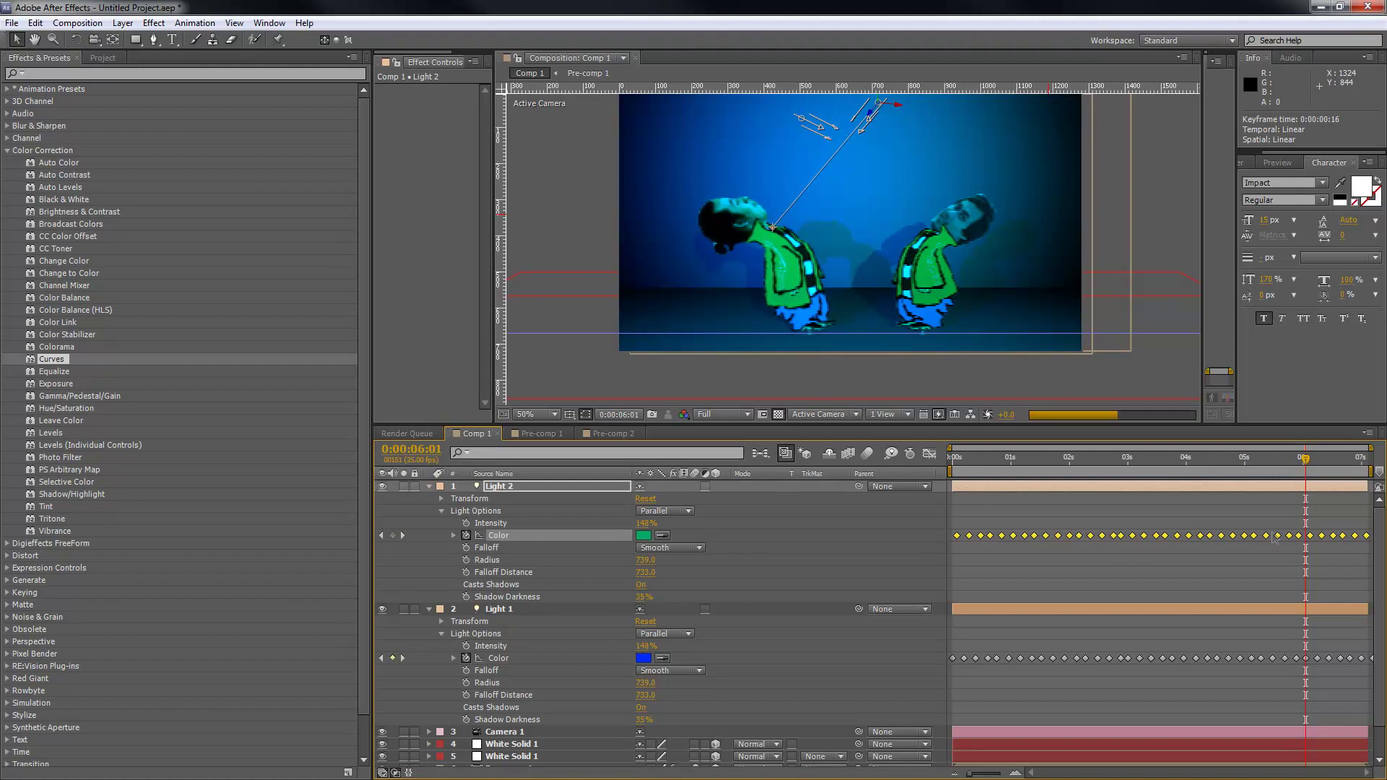
drag(1367, 542, 1188, 538)
Step: Copy Light 2's compressed color keyframes and paste them at 0:00:04:02 to cover the rest of the composition
key(ctrl+c)
drag(1193, 468, 1187, 463)
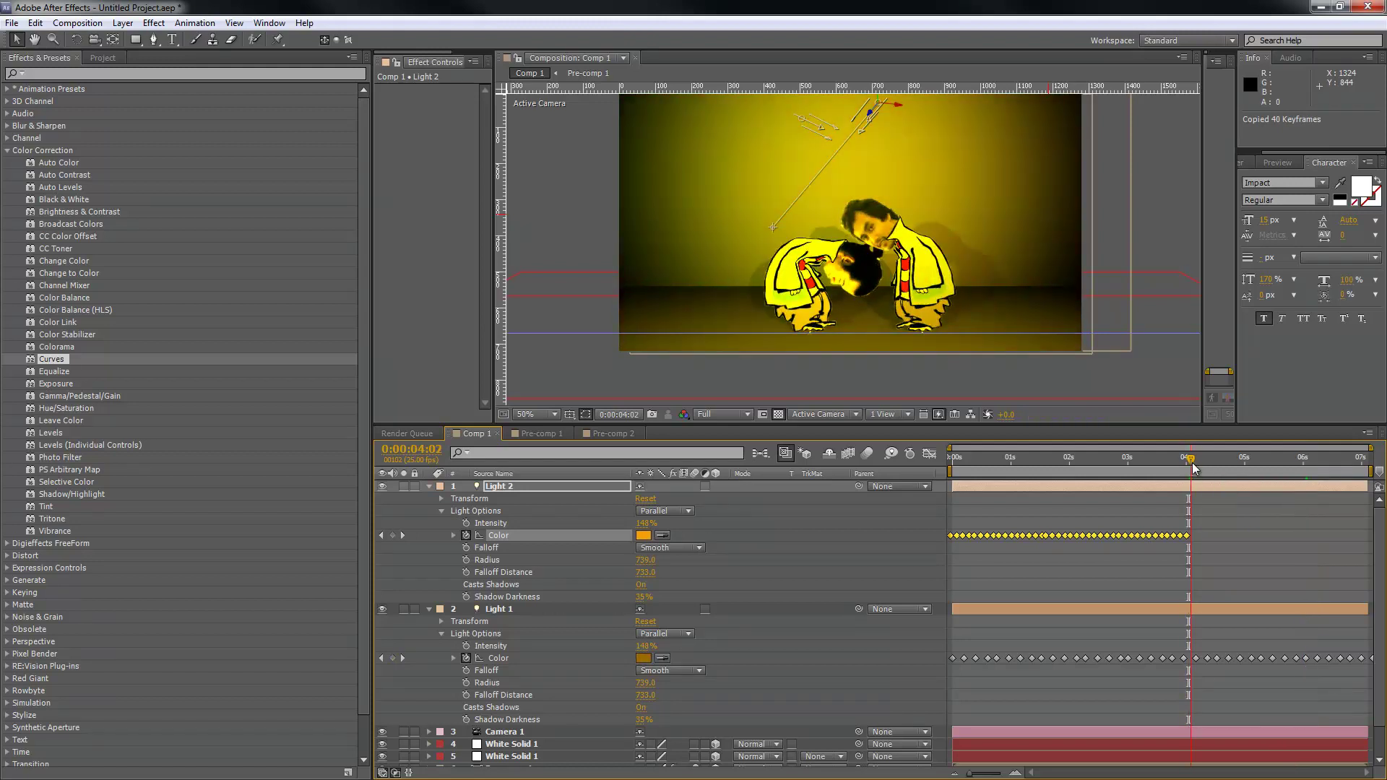
key(ctrl+v)
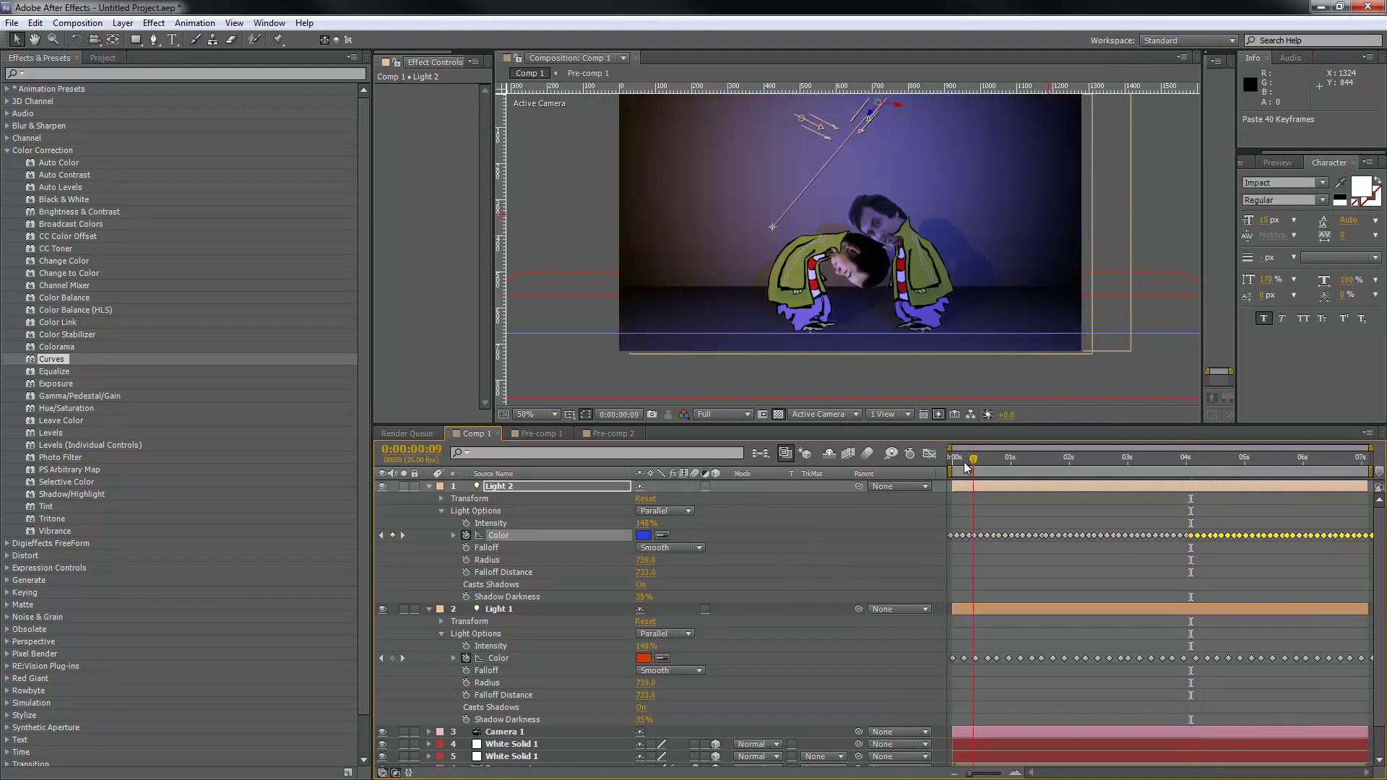
Step: Check the two-light color changes along the timeline and set Light 2's intensity to 100%, then collapse both lights' properties
drag(971, 463, 1015, 463)
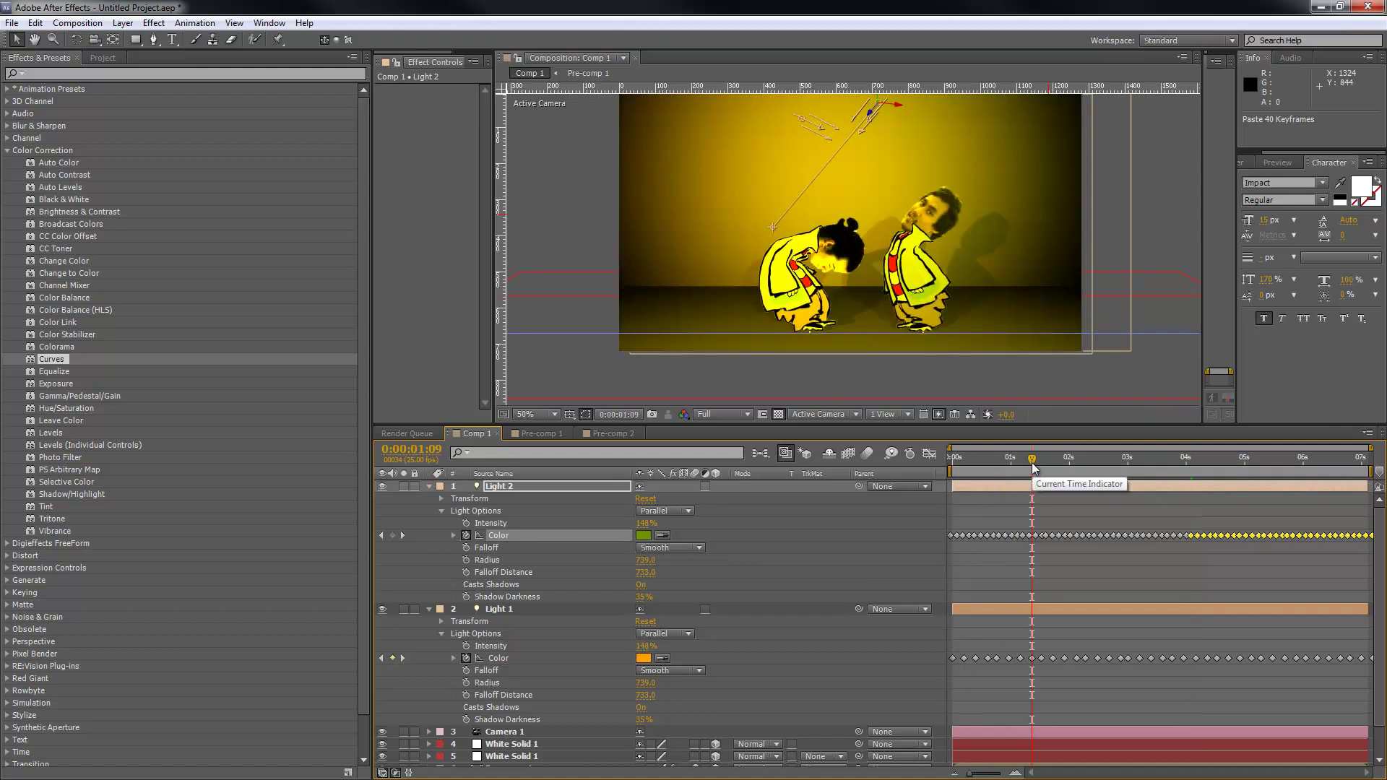
drag(1033, 468, 1090, 468)
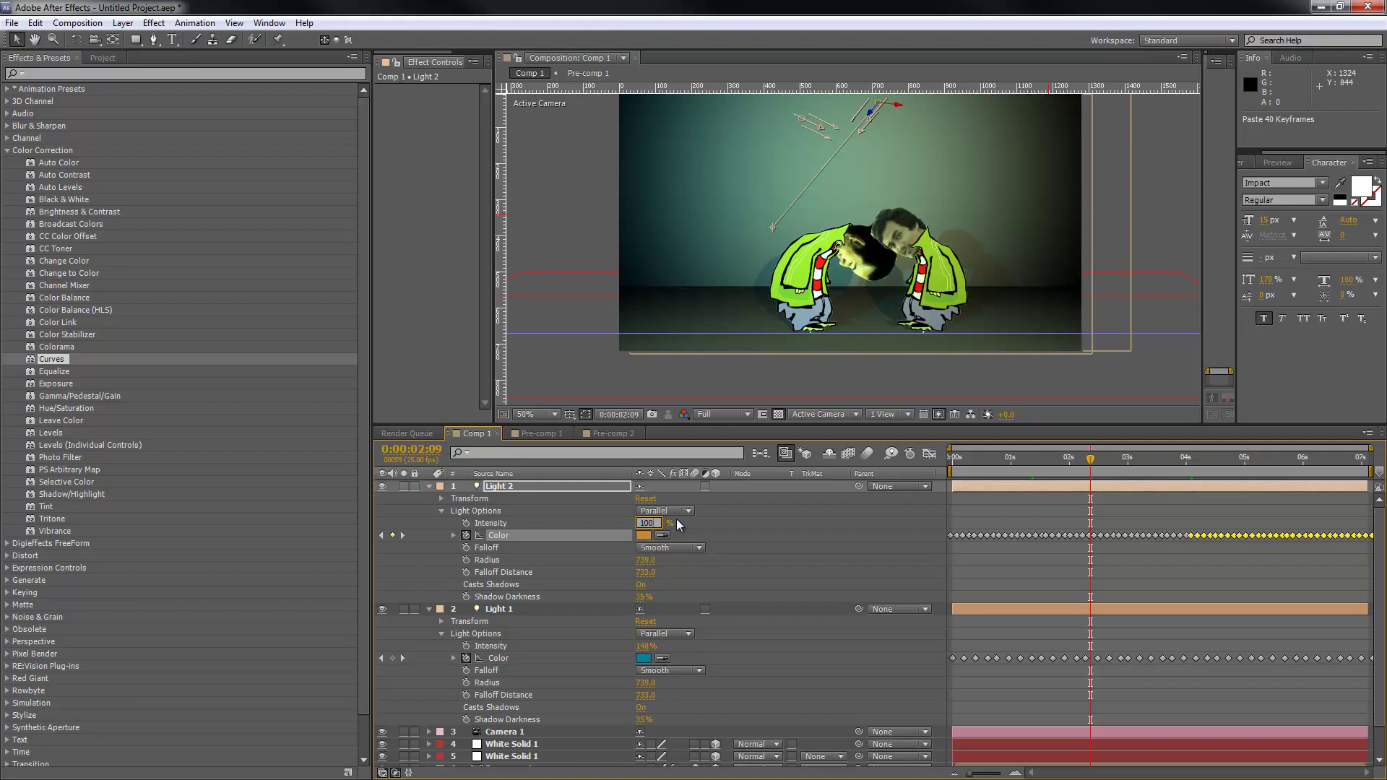
key(Return)
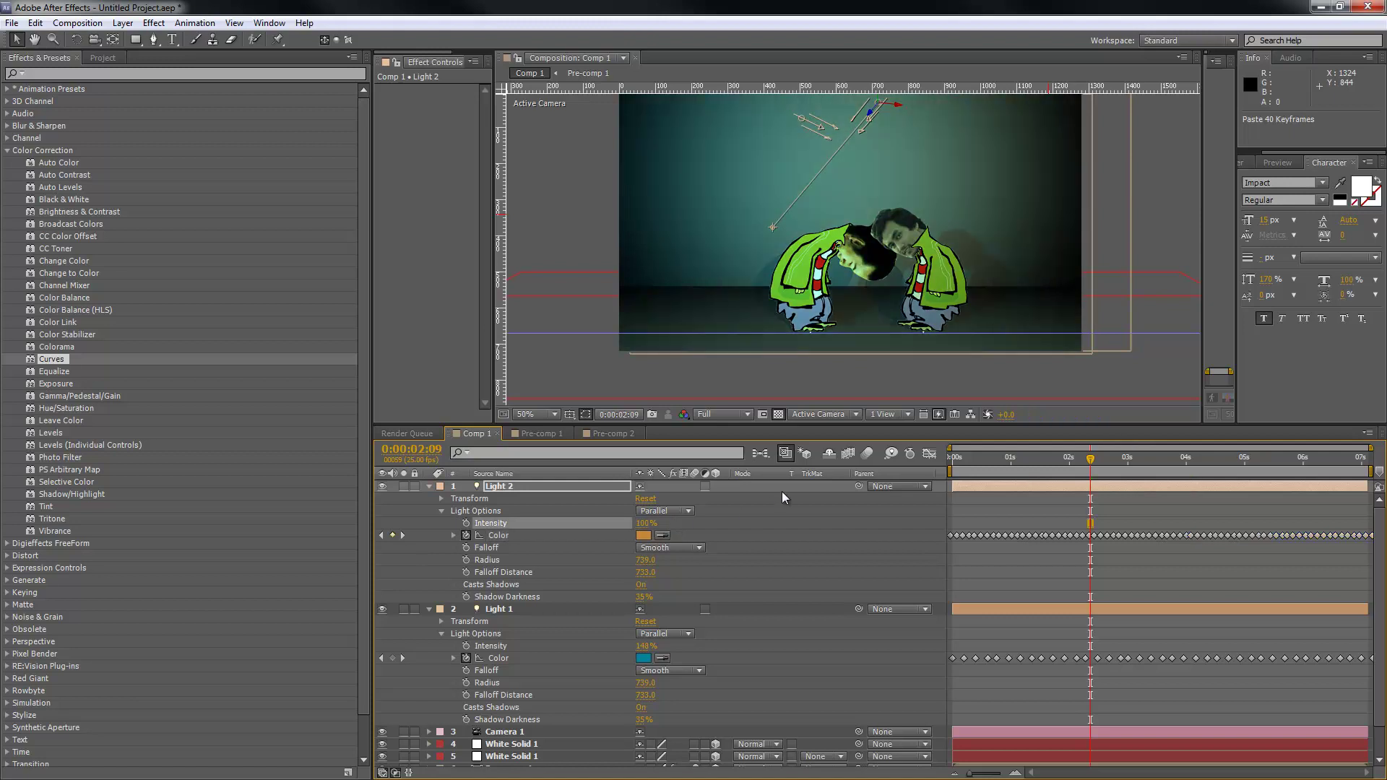
click(429, 487)
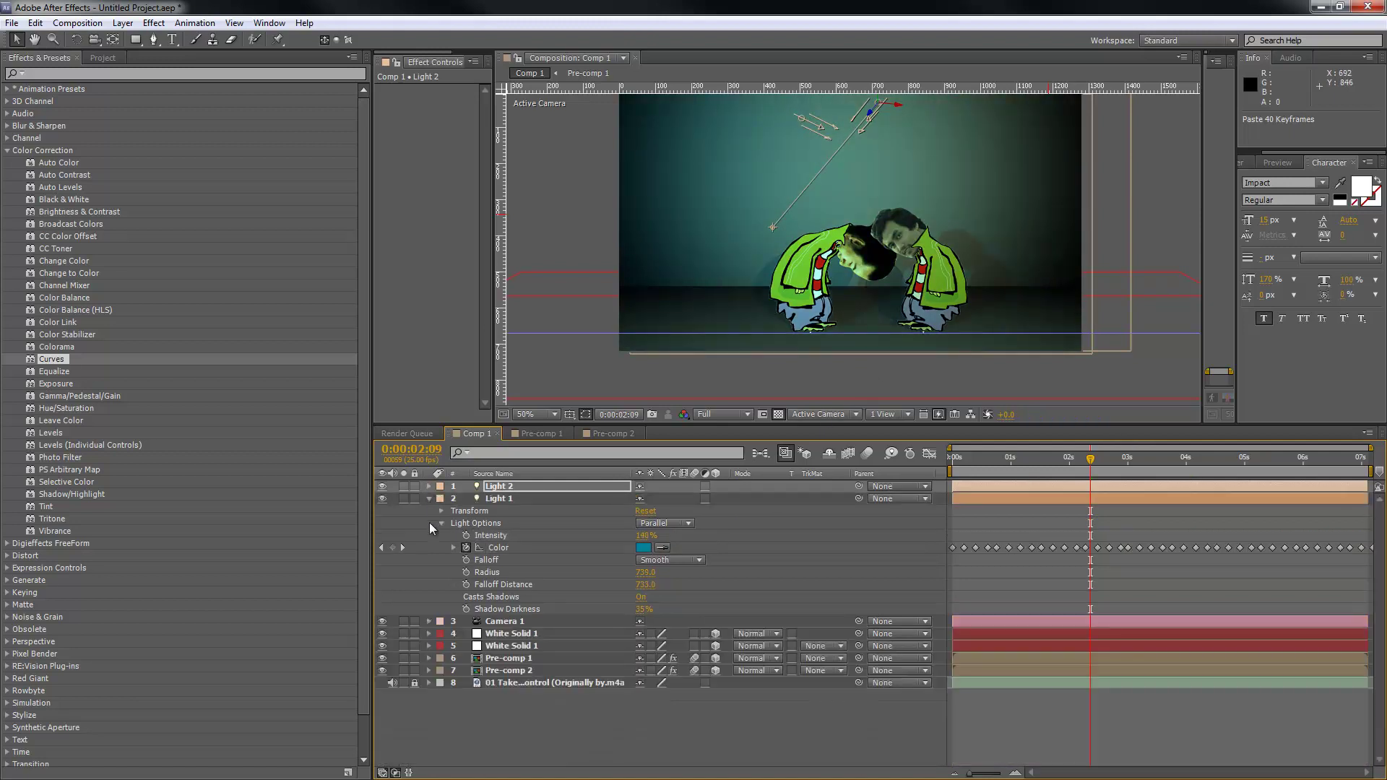
click(429, 499)
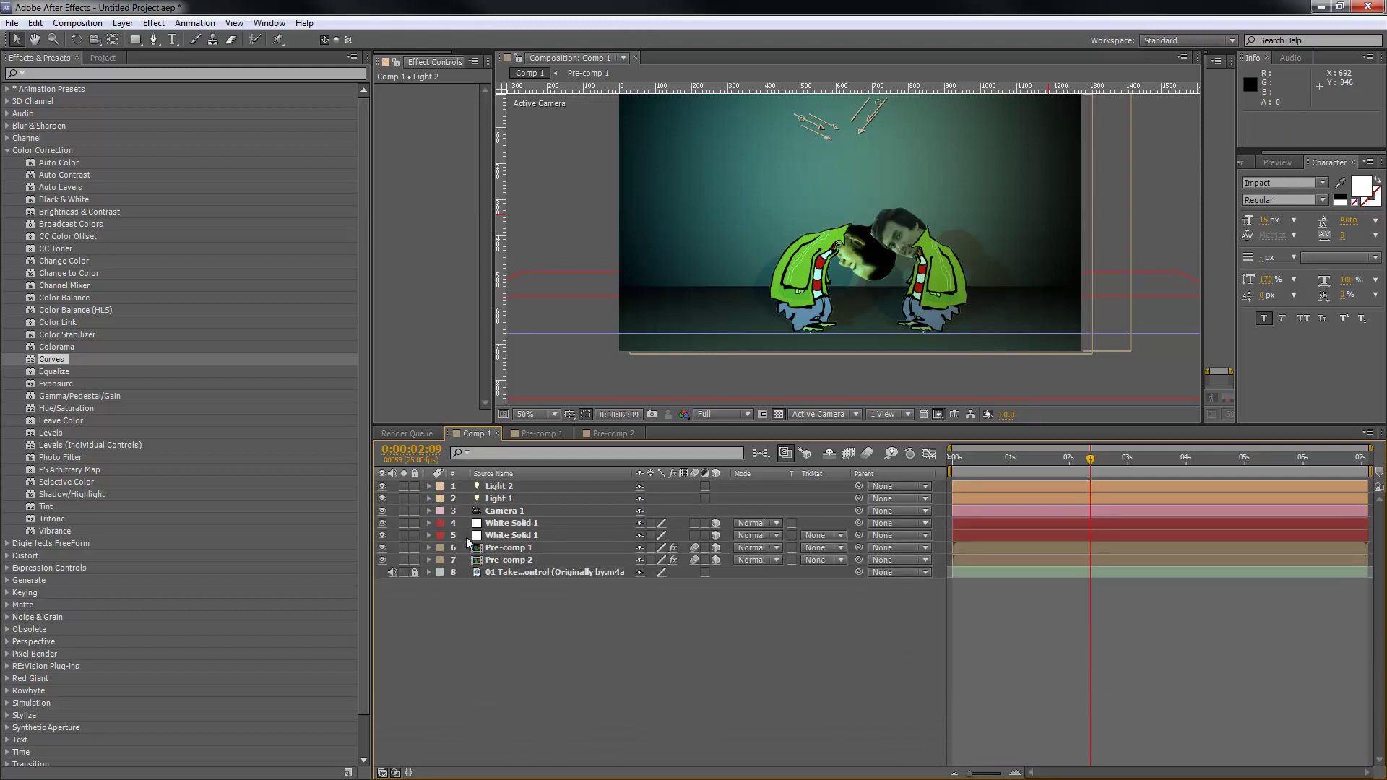
Step: View the scene through Camera 1, then turn the camera about 8° and shift it sideways around the characters
click(518, 512)
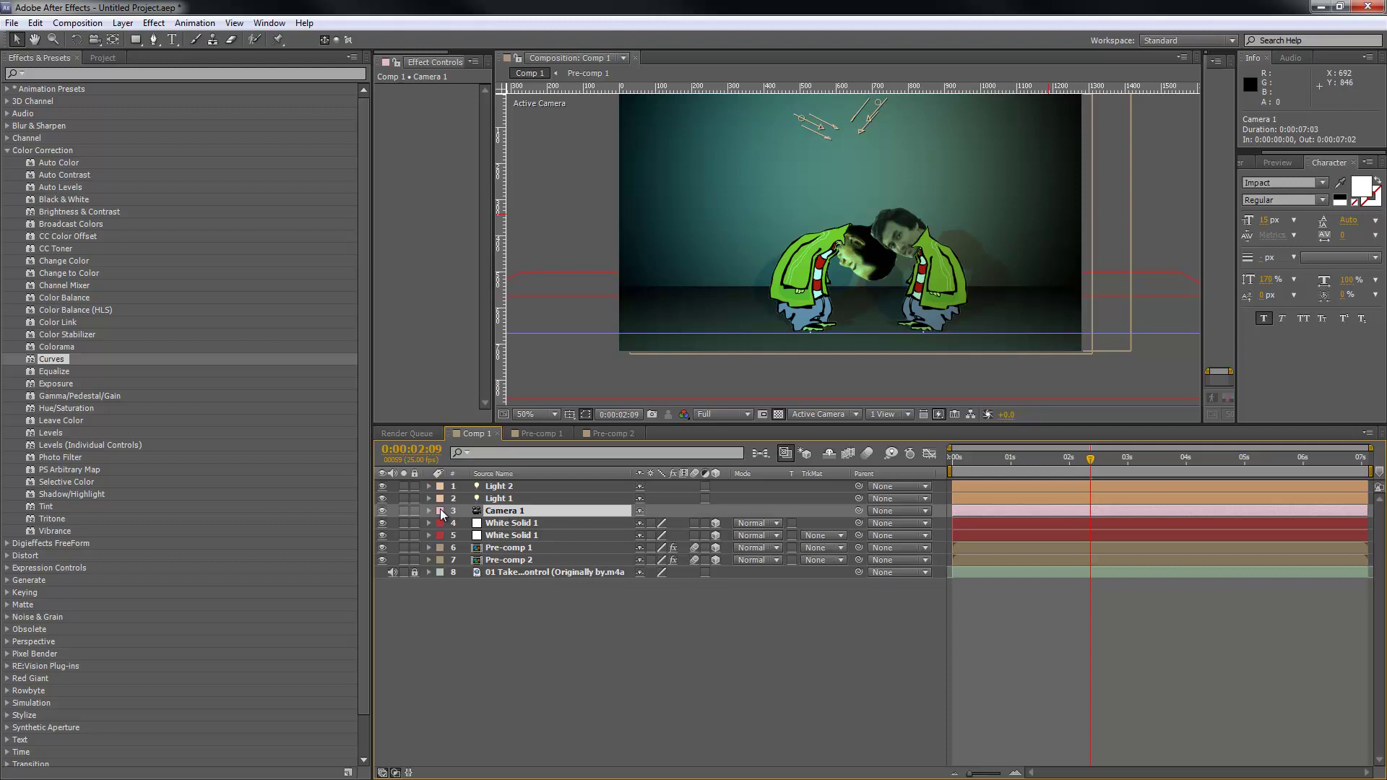
click(817, 410)
click(830, 453)
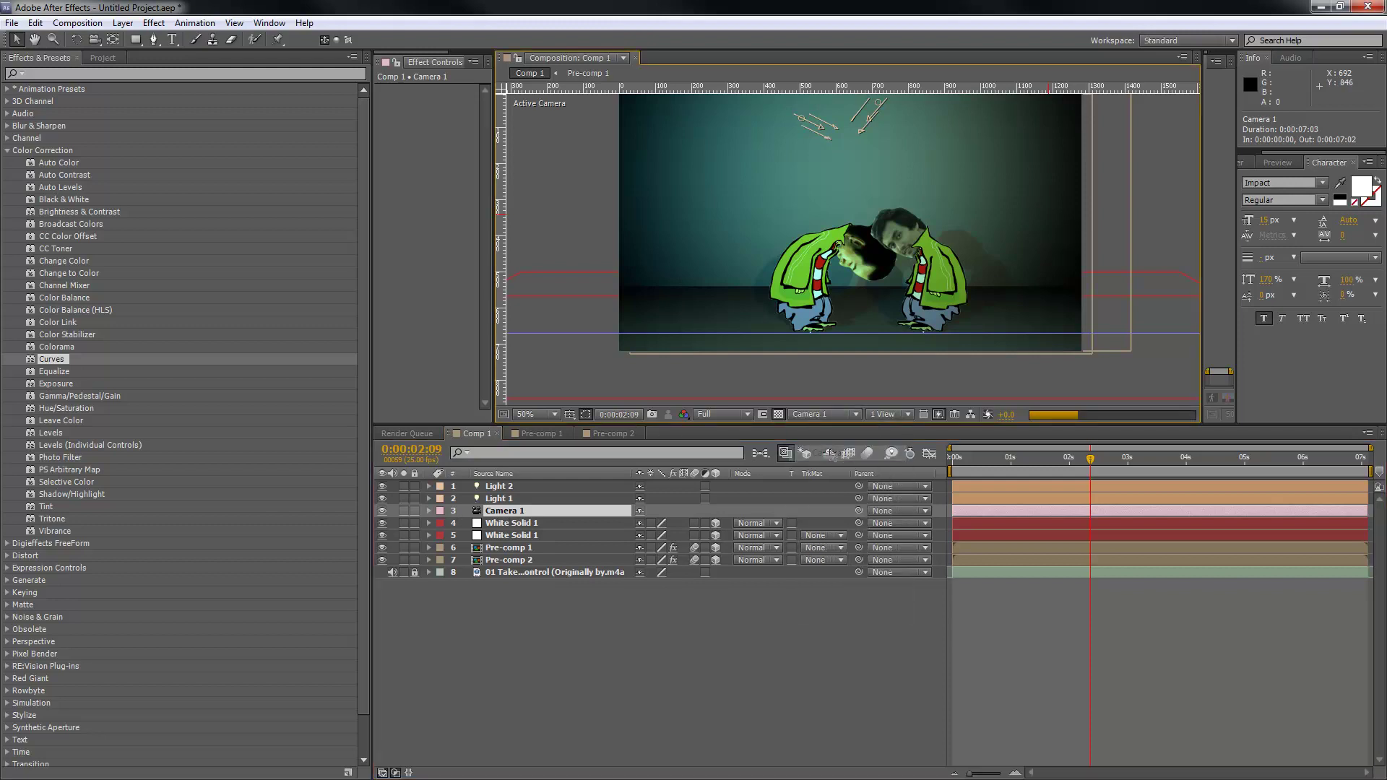
key(c)
drag(873, 285, 821, 358)
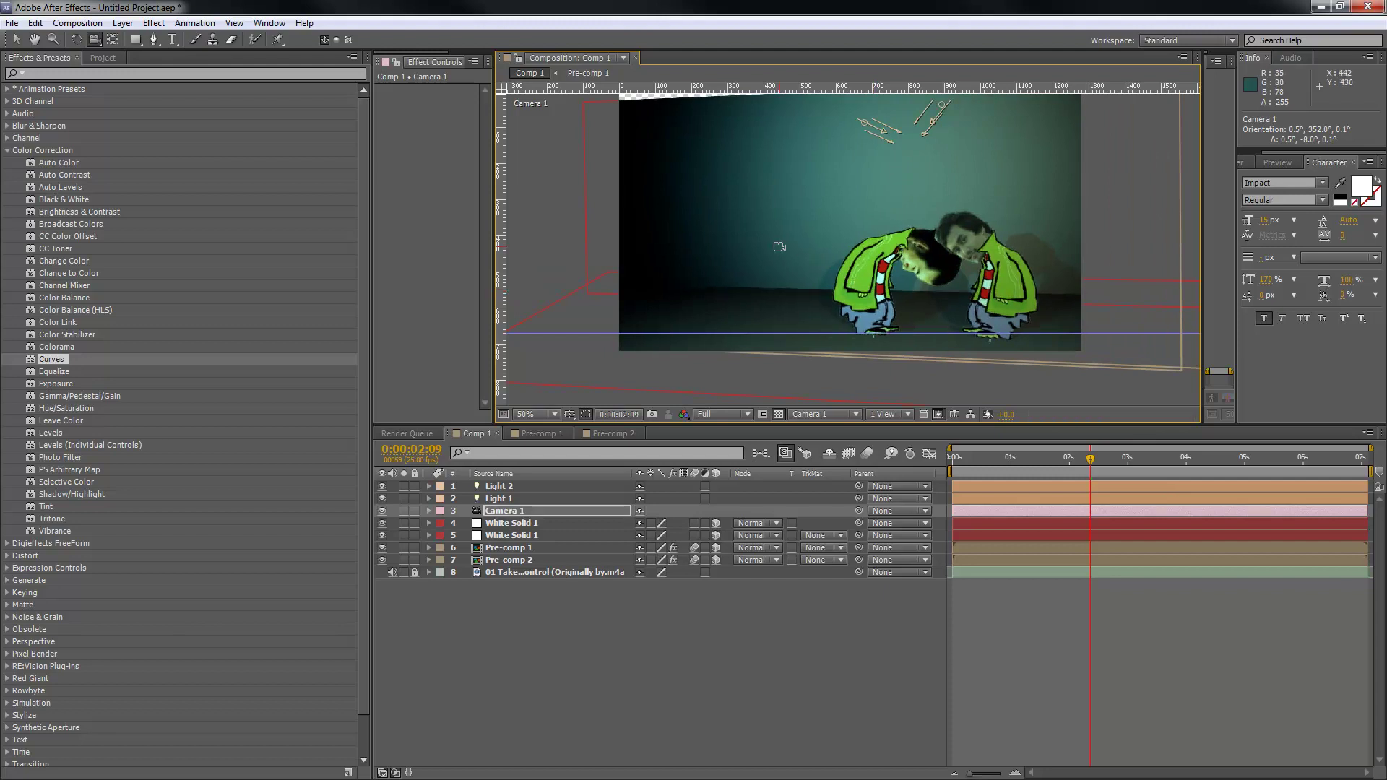
drag(860, 274, 778, 267)
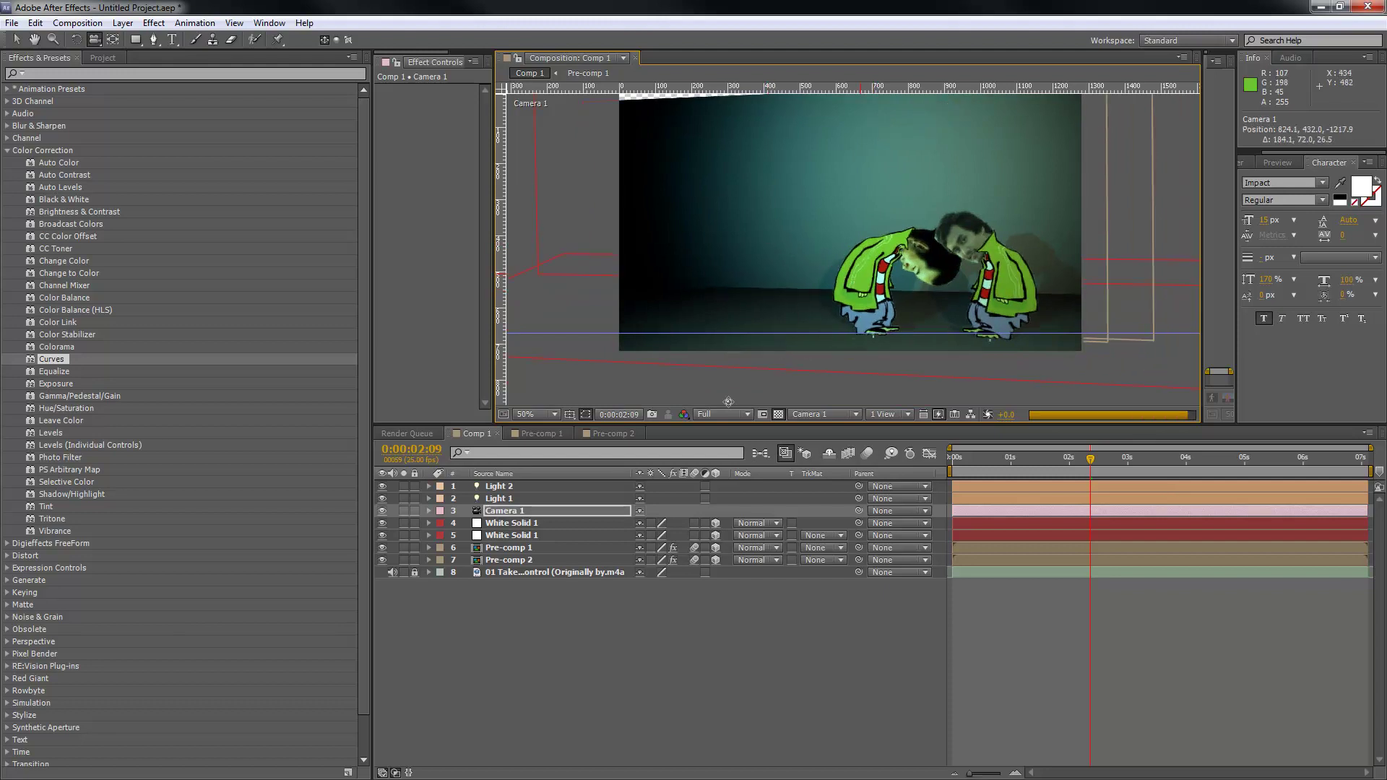
Step: Lower the preview resolution to Quarter and move Camera 1 closer to the characters, to about 950.9, 468.5, -1009.7
click(722, 414)
click(734, 503)
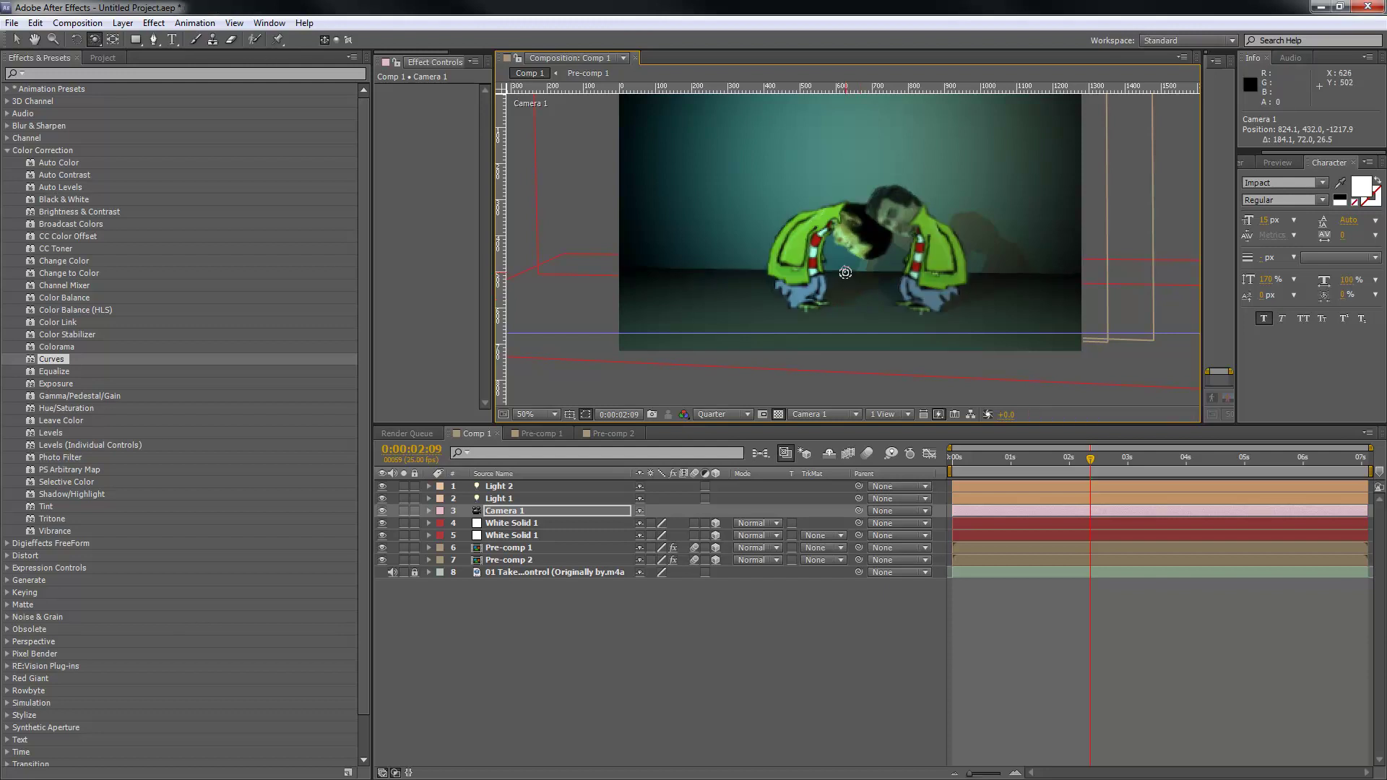
drag(848, 268, 827, 287)
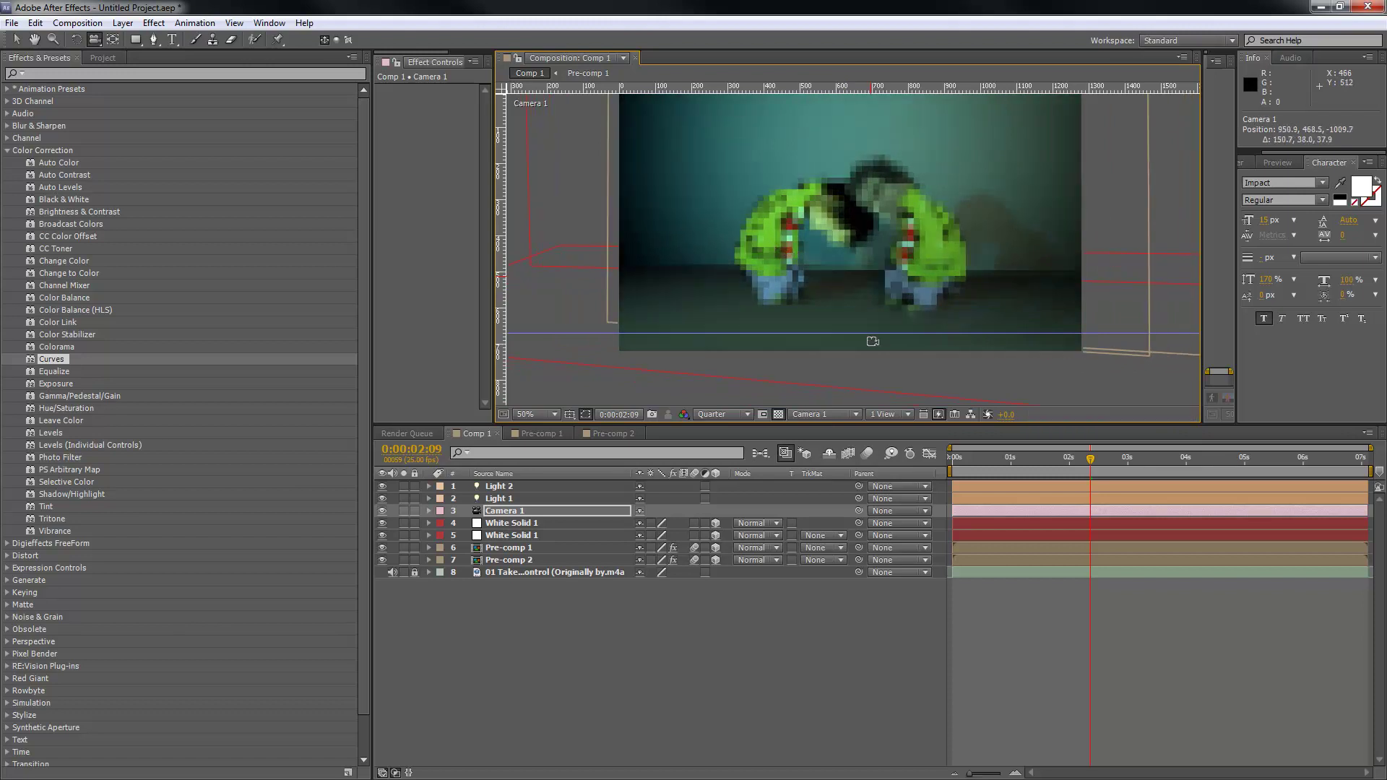
Step: Enable keyframing for Camera 1's position, orientation and X, Y and Z rotation at the start of the composition
click(965, 457)
key(Home)
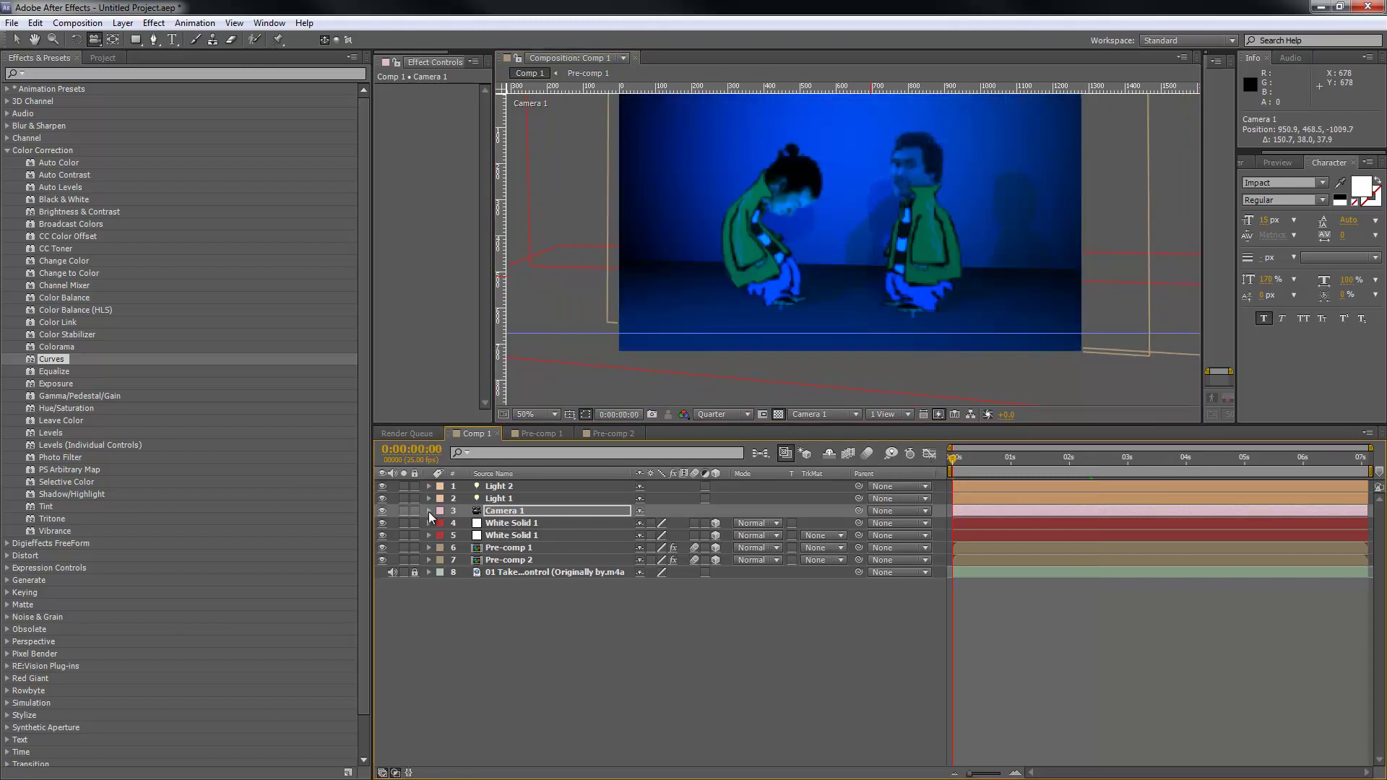
click(430, 511)
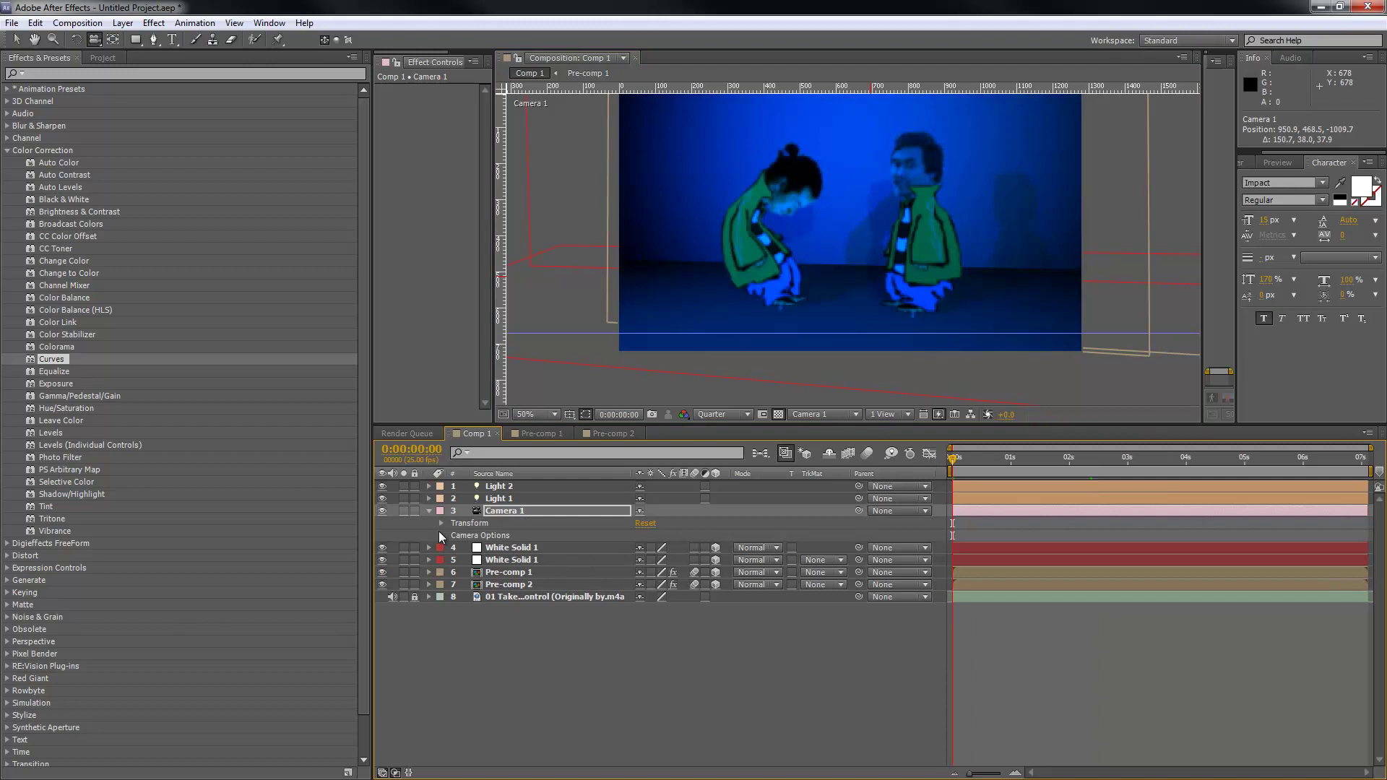
click(440, 523)
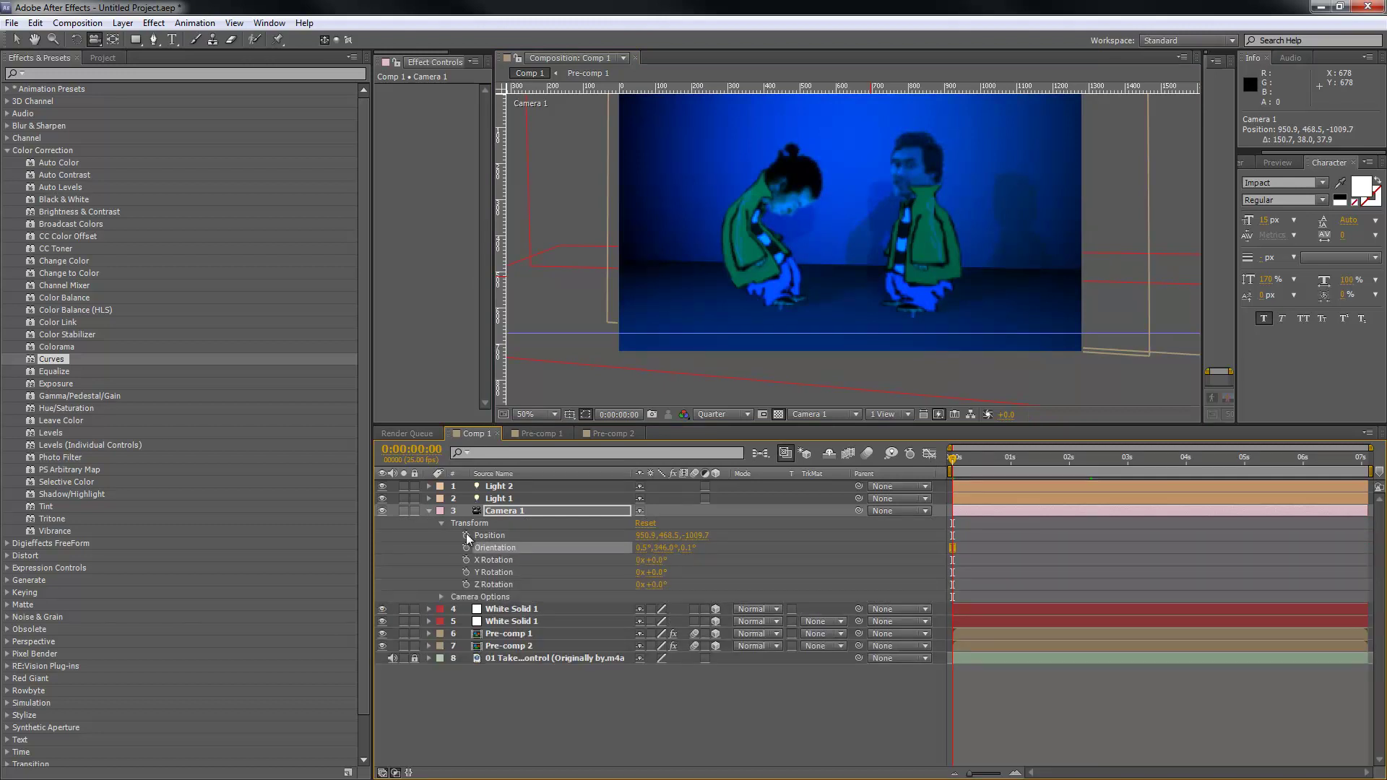
drag(466, 534, 466, 586)
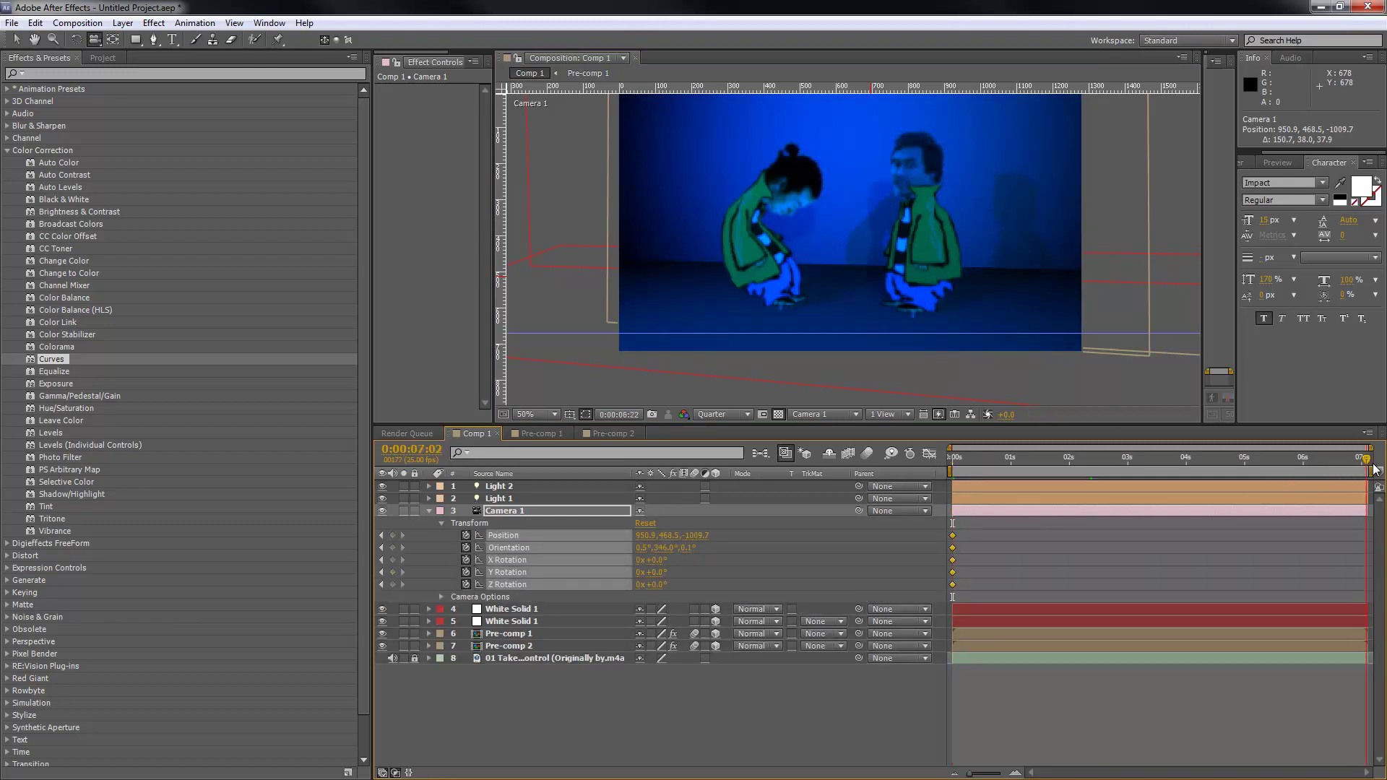
Step: At 0:00:07:02, swing Camera 1 to the other side, to about 552.9, 458.1, -964.4, and preview the move from the start
drag(871, 227, 1063, 237)
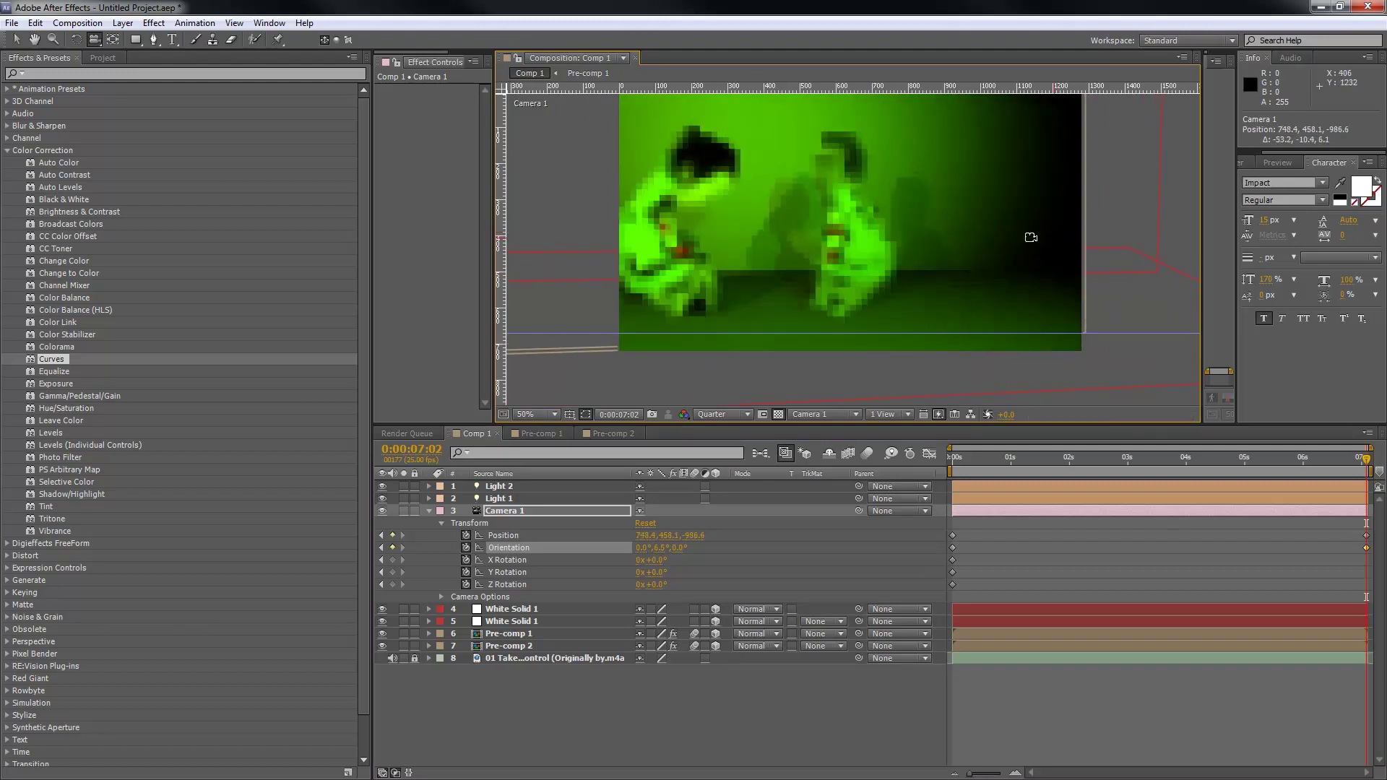
mouse_move(913, 230)
mouse_down()
mouse_move(946, 228)
mouse_move(936, 236)
mouse_up()
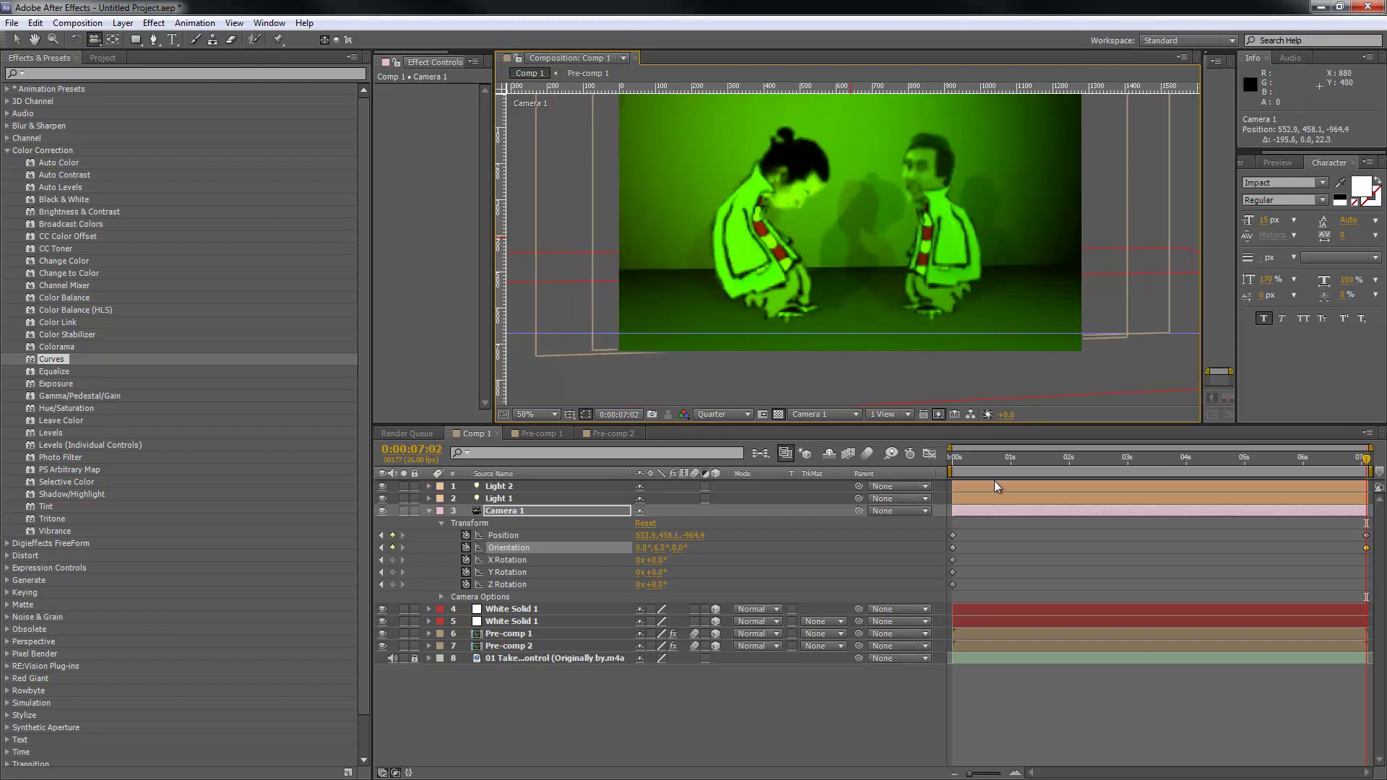
drag(975, 459, 930, 458)
key(KP_0)
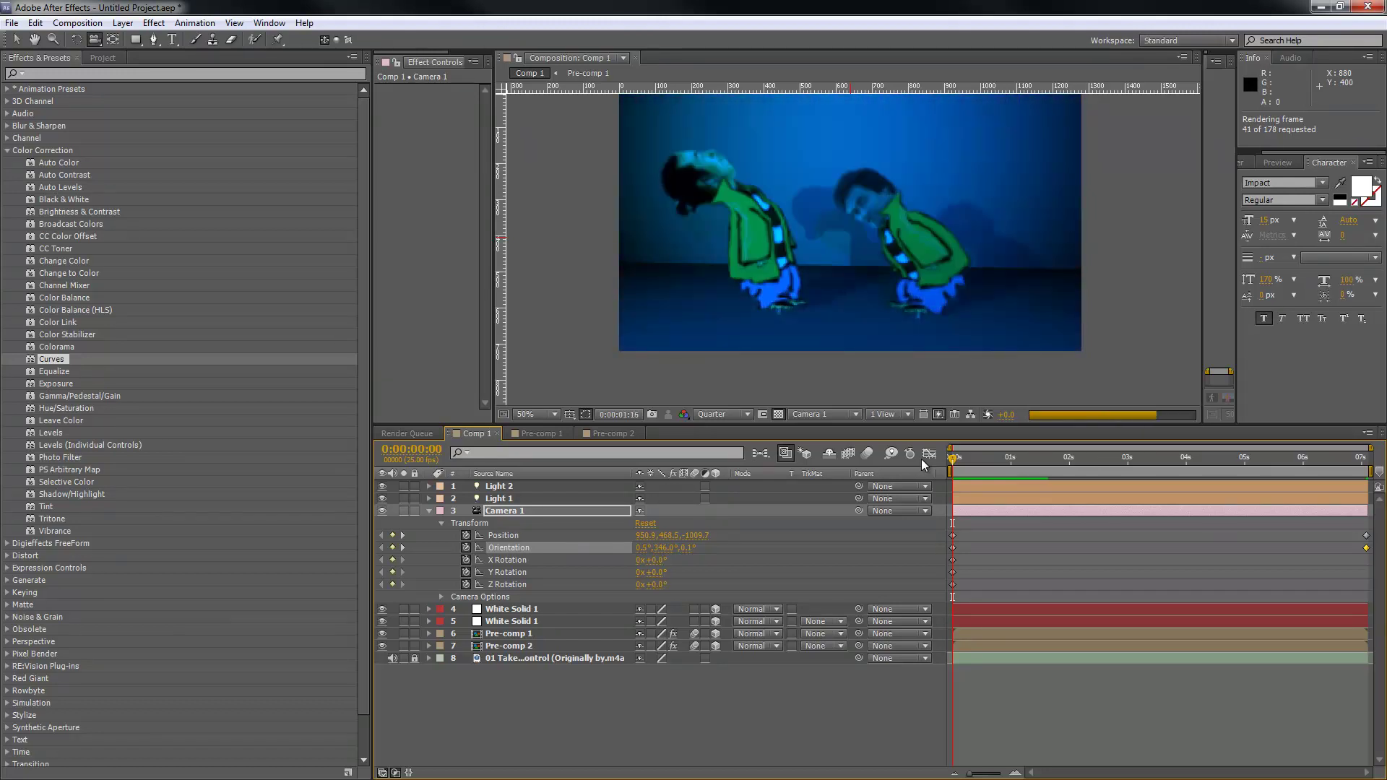
key(space)
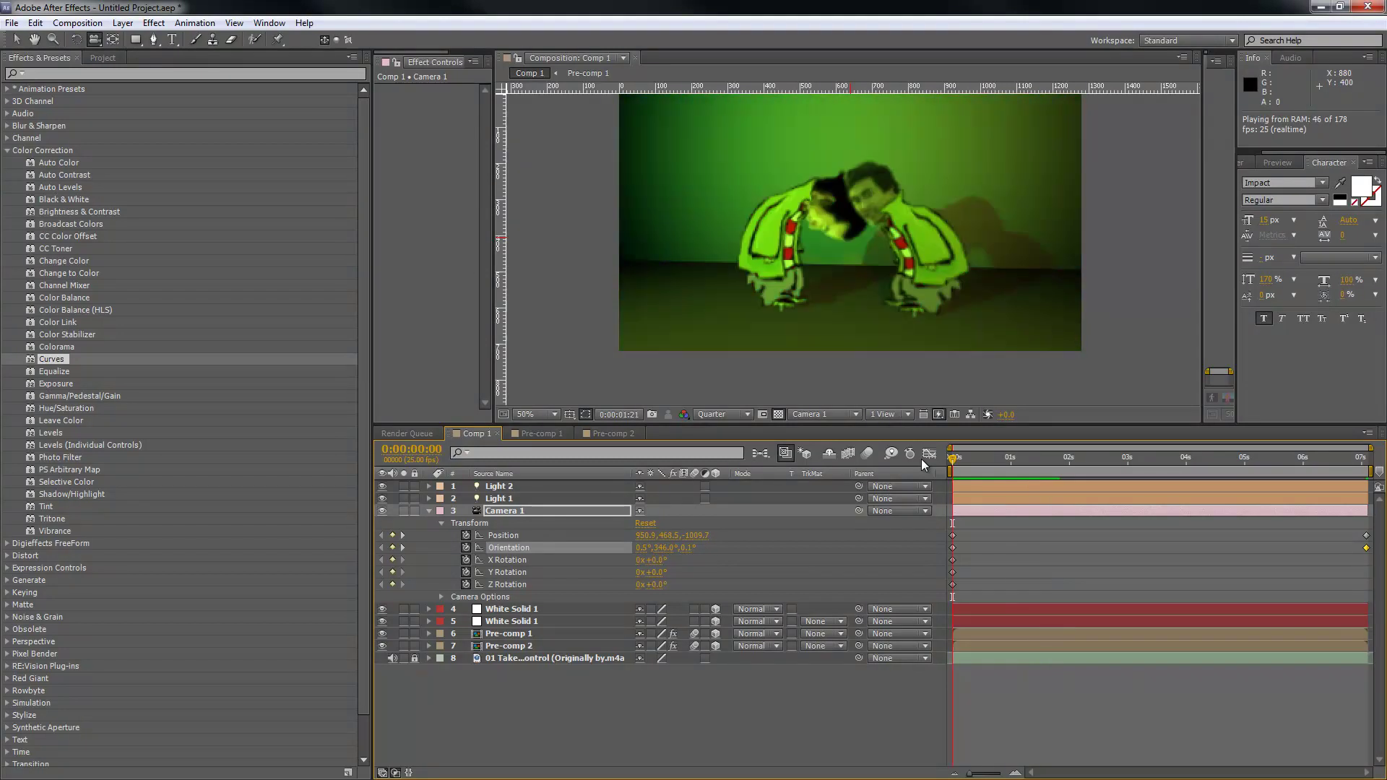
key(space)
Step: At 0:00:03:07, raise Camera 1 to about 817.9, 189.3, -911.7 and tilt it to keep both characters framed
click(1144, 466)
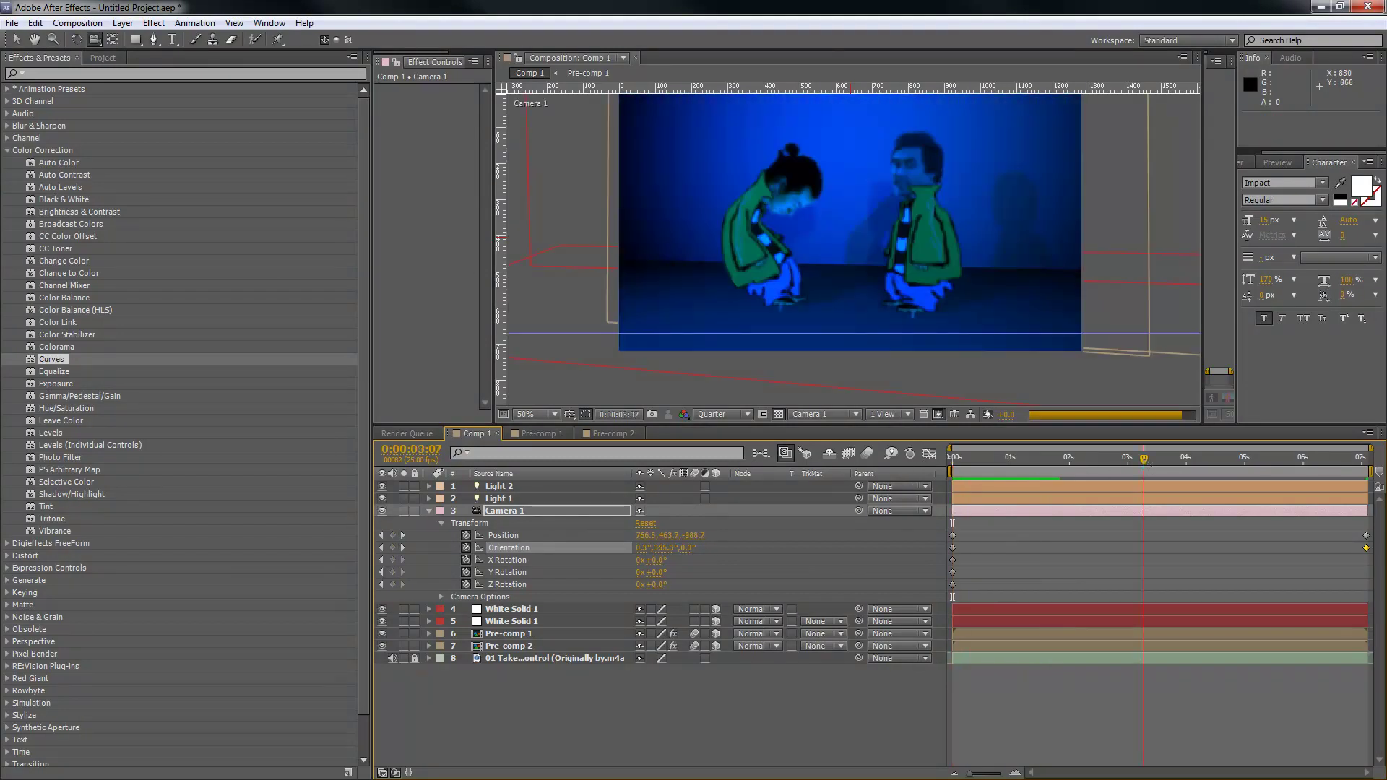
mouse_move(865, 225)
mouse_down()
mouse_move(871, 190)
mouse_move(856, 230)
mouse_up()
drag(834, 284, 833, 292)
key(space)
mouse_move(915, 253)
mouse_down()
mouse_move(916, 297)
mouse_move(914, 265)
mouse_up()
Step: Check the camera move at 0:00:05:11 and push Pre-comp 1 back in depth to a Z position of about 74
drag(1051, 461, 1269, 466)
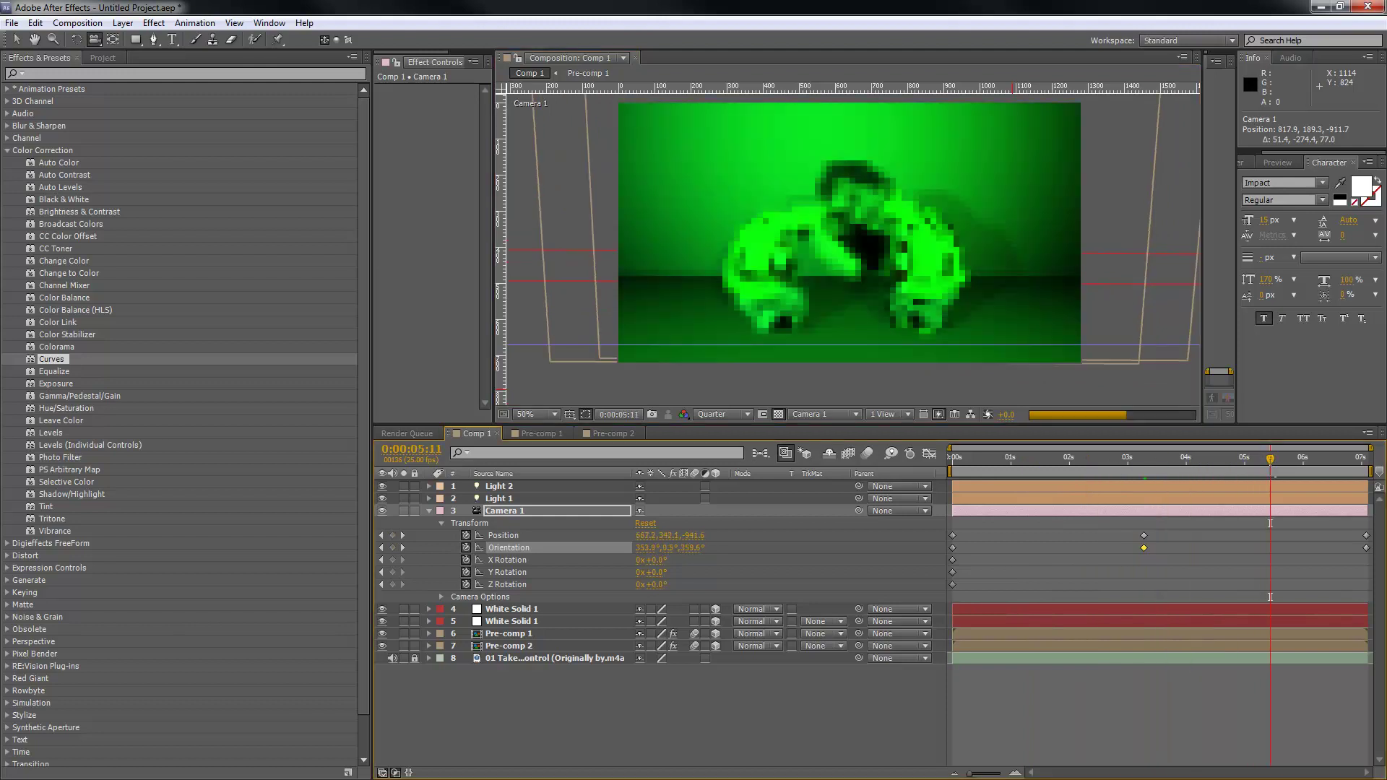
key(v)
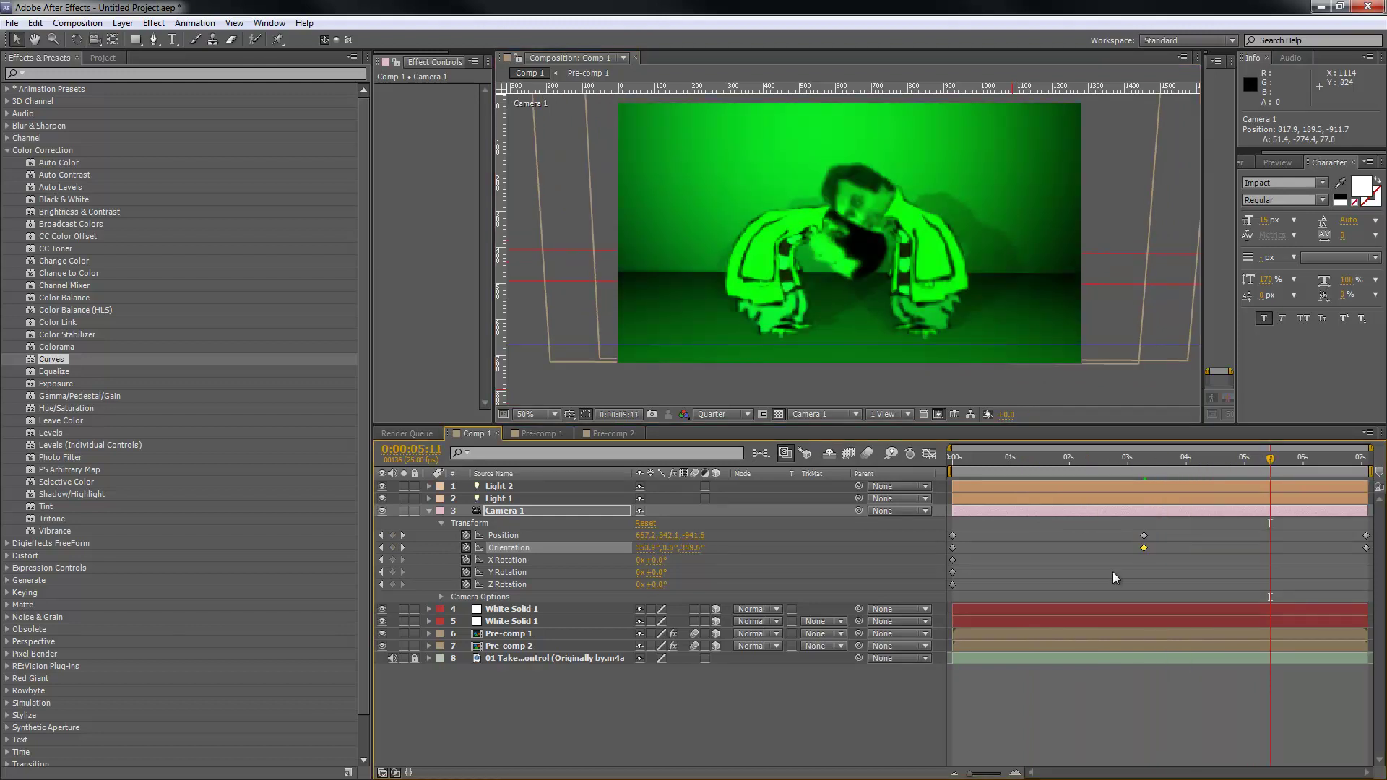
click(1151, 635)
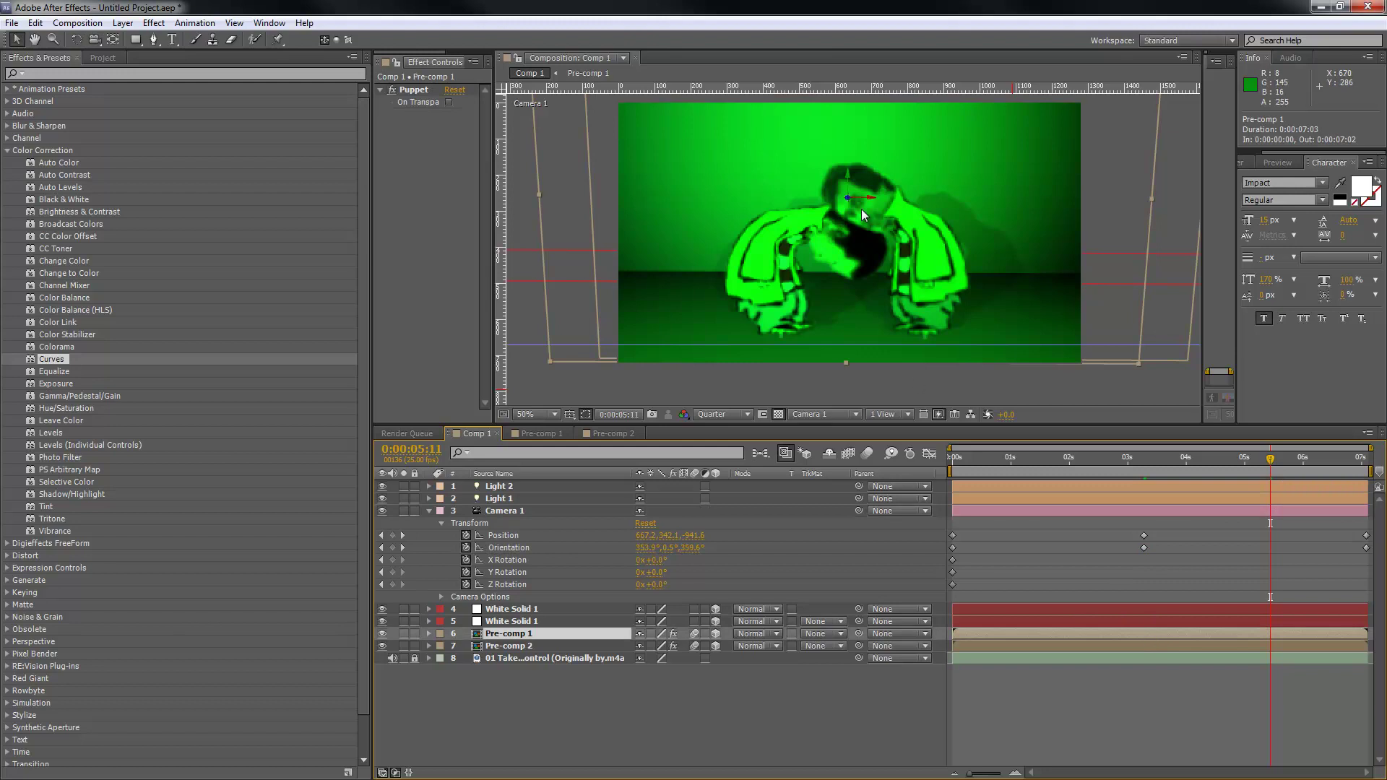
drag(851, 201, 842, 173)
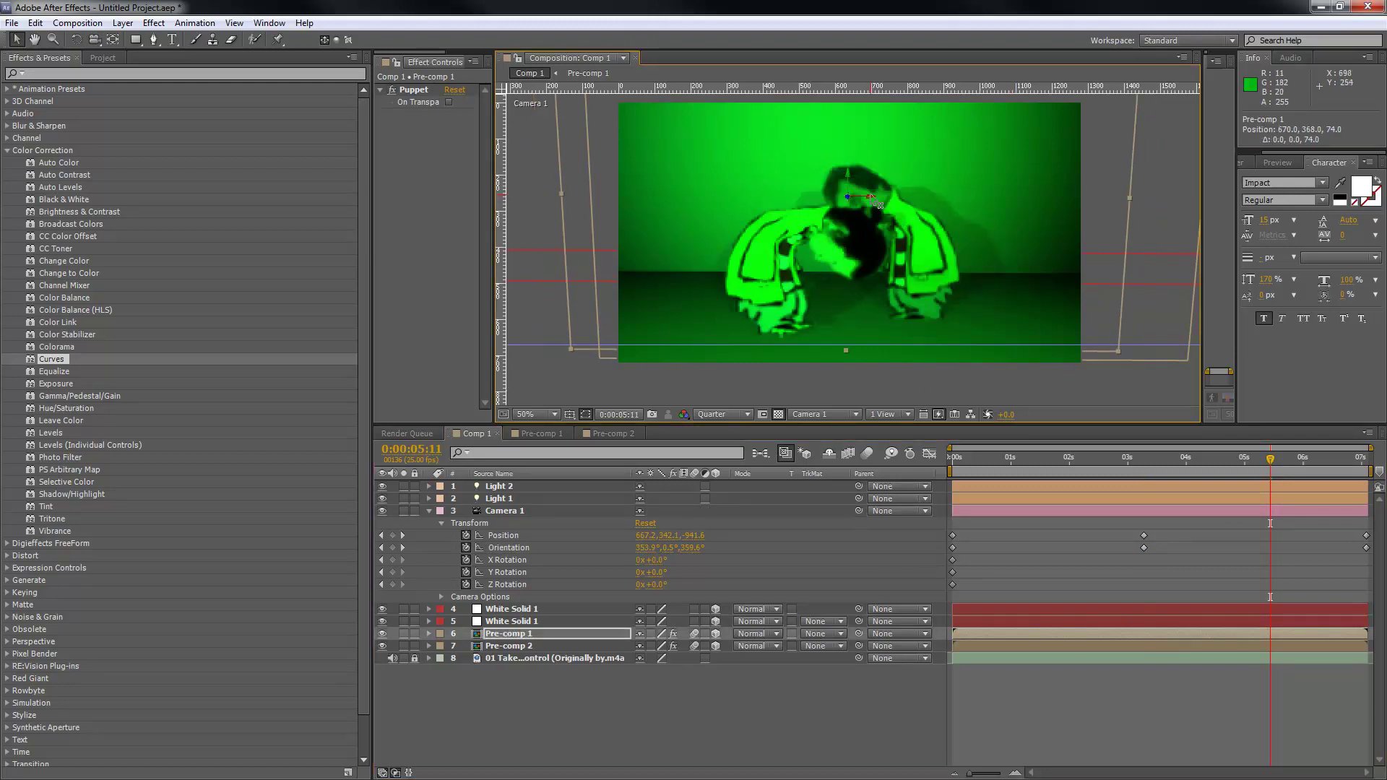
Step: Angle the characters in depth, setting the Y orientation of Pre-comp 1 to 18° and of Pre-comp 2 to 344°
drag(876, 205, 867, 173)
key(w)
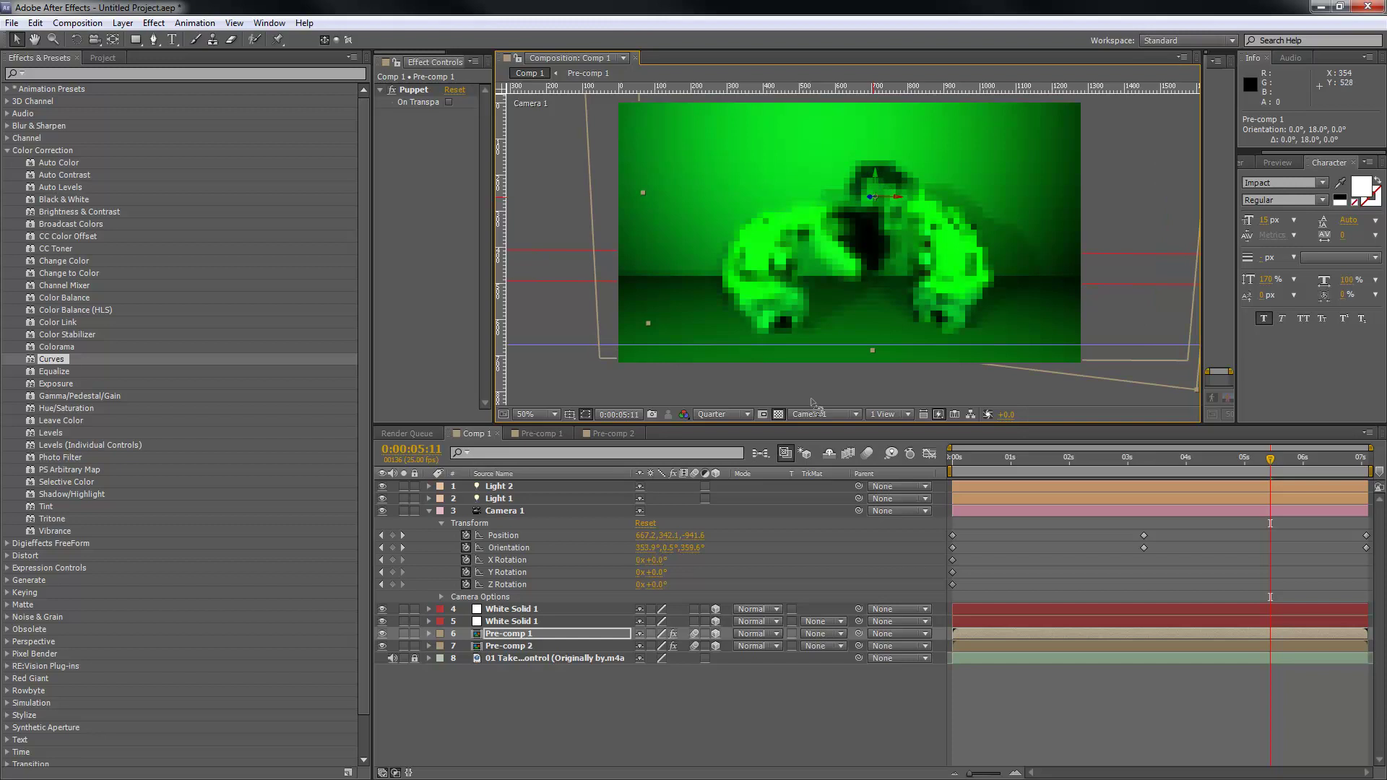
click(1030, 646)
key(w)
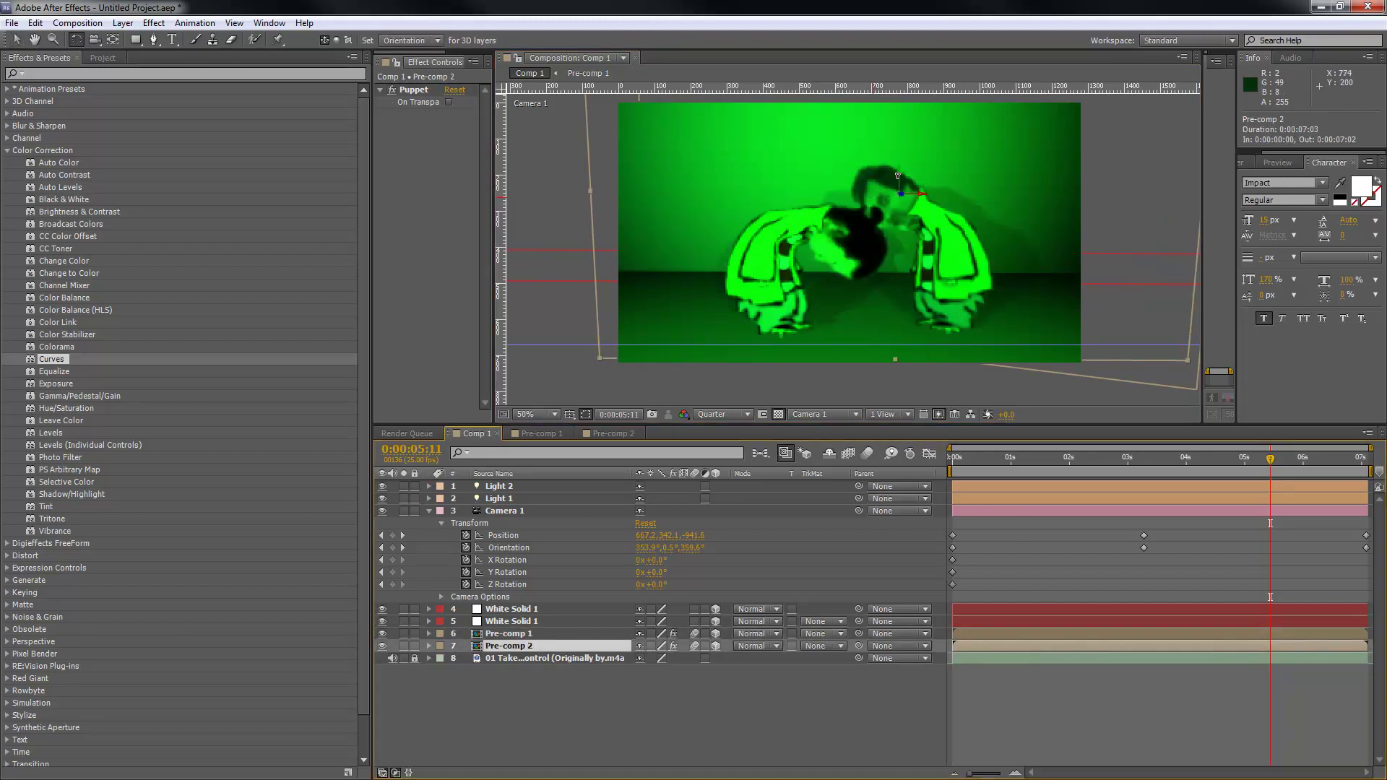
mouse_move(900, 175)
mouse_down()
mouse_move(914, 174)
mouse_move(902, 175)
mouse_up()
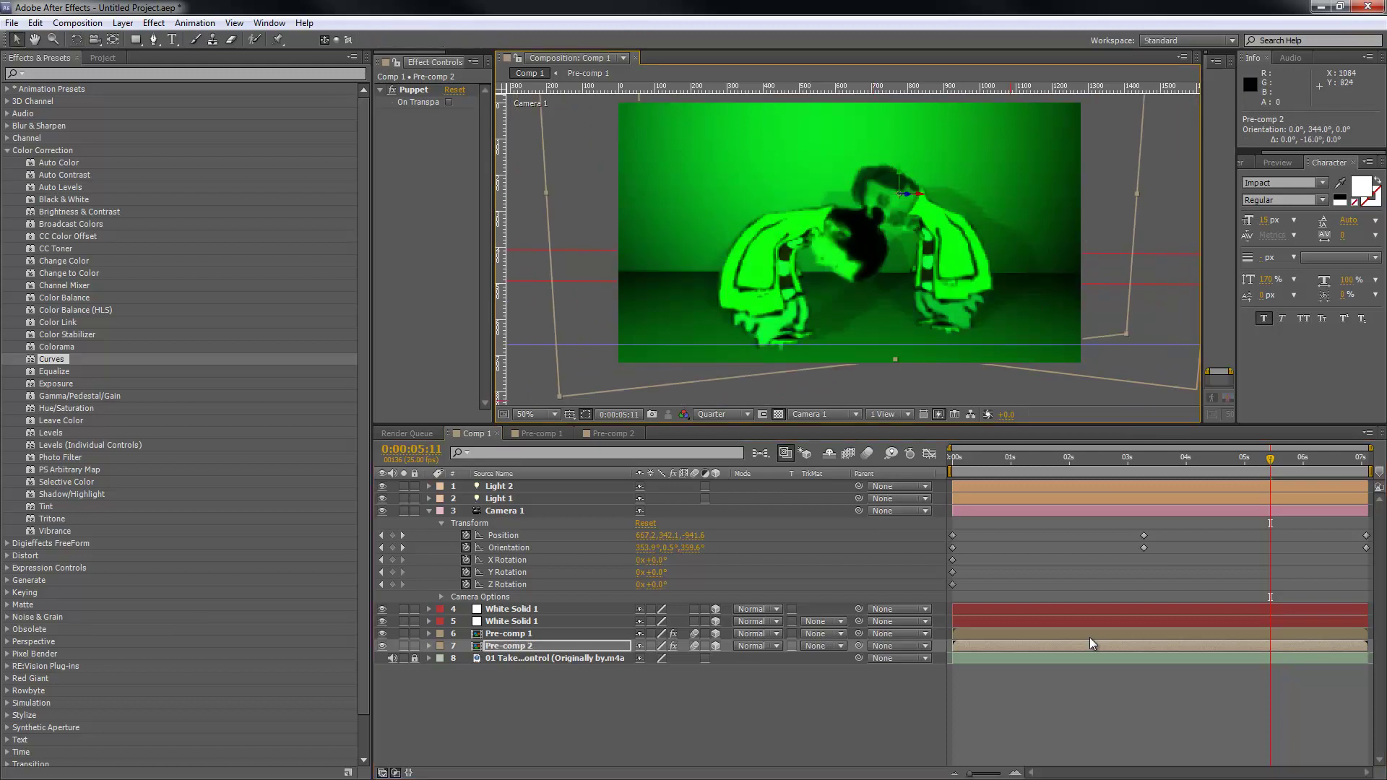
key(v)
click(1093, 697)
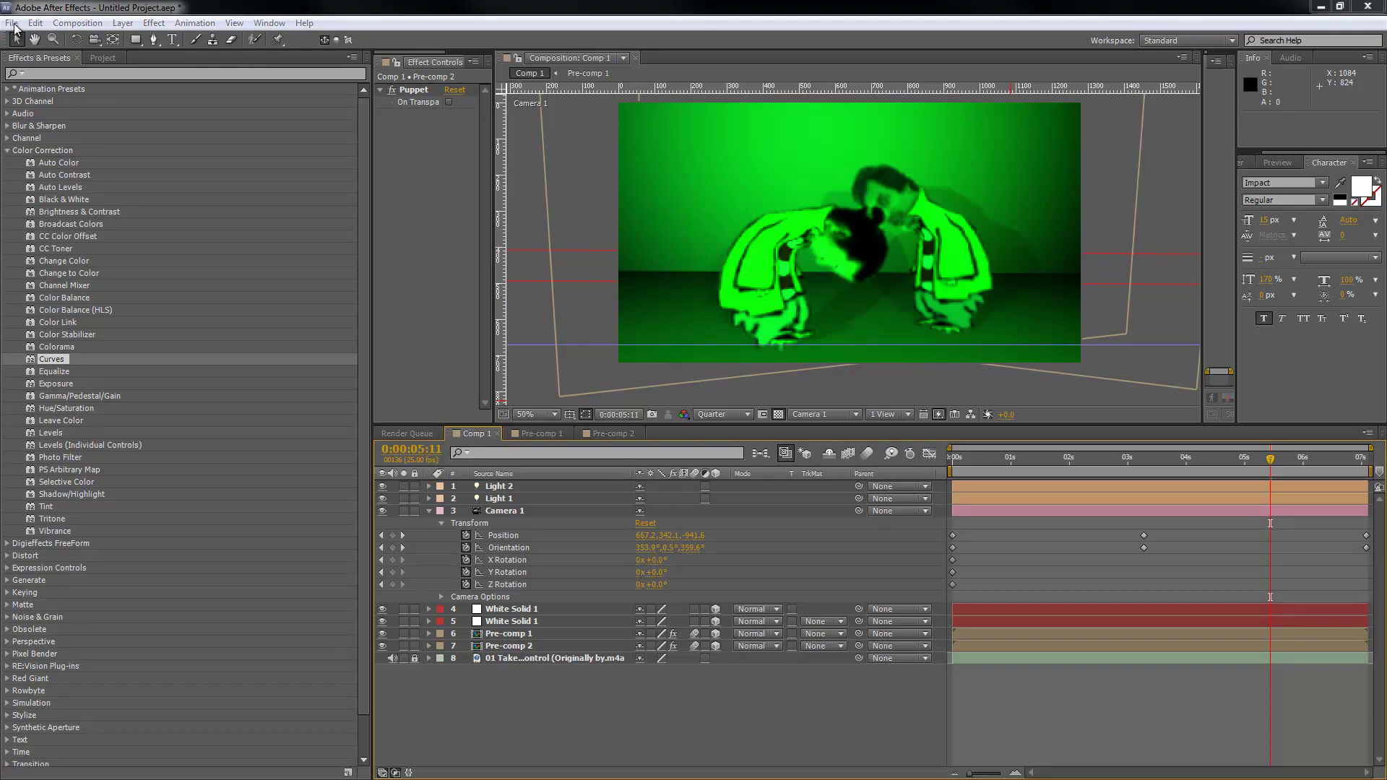
Step: Save the project as 001 on the CGPOLYGON (E:) drive
key(ctrl+s)
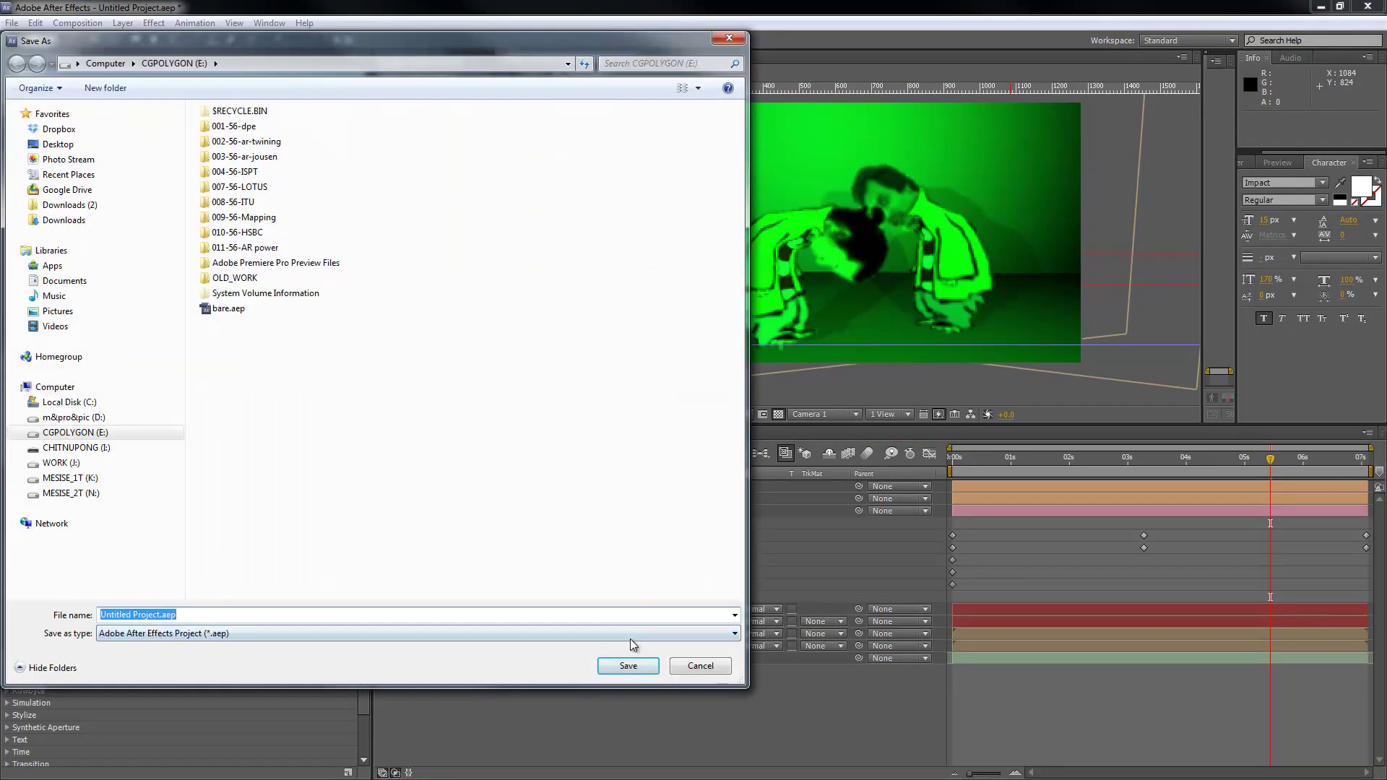
text(001)
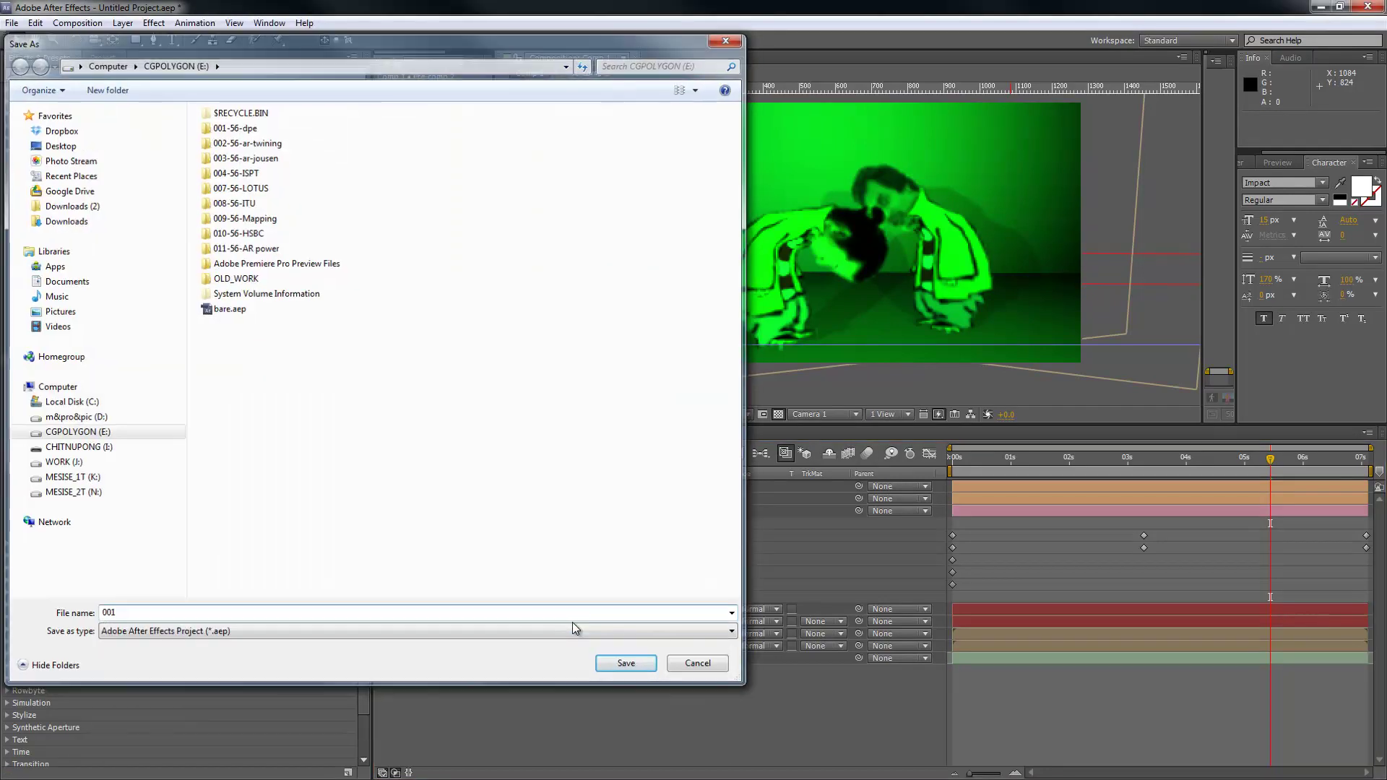
key(Return)
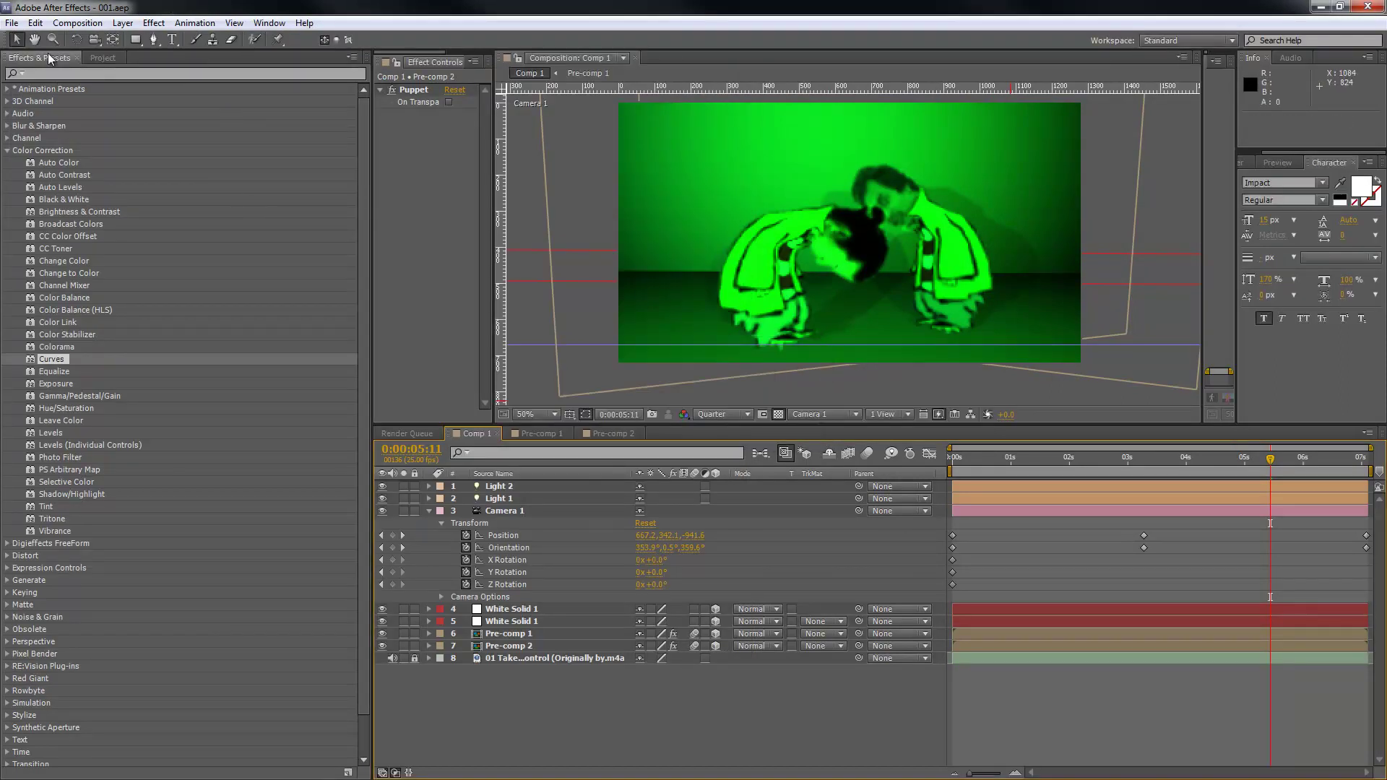
Step: Add Comp 1 to the render queue as a movie
click(11, 22)
mouse_move(185, 262)
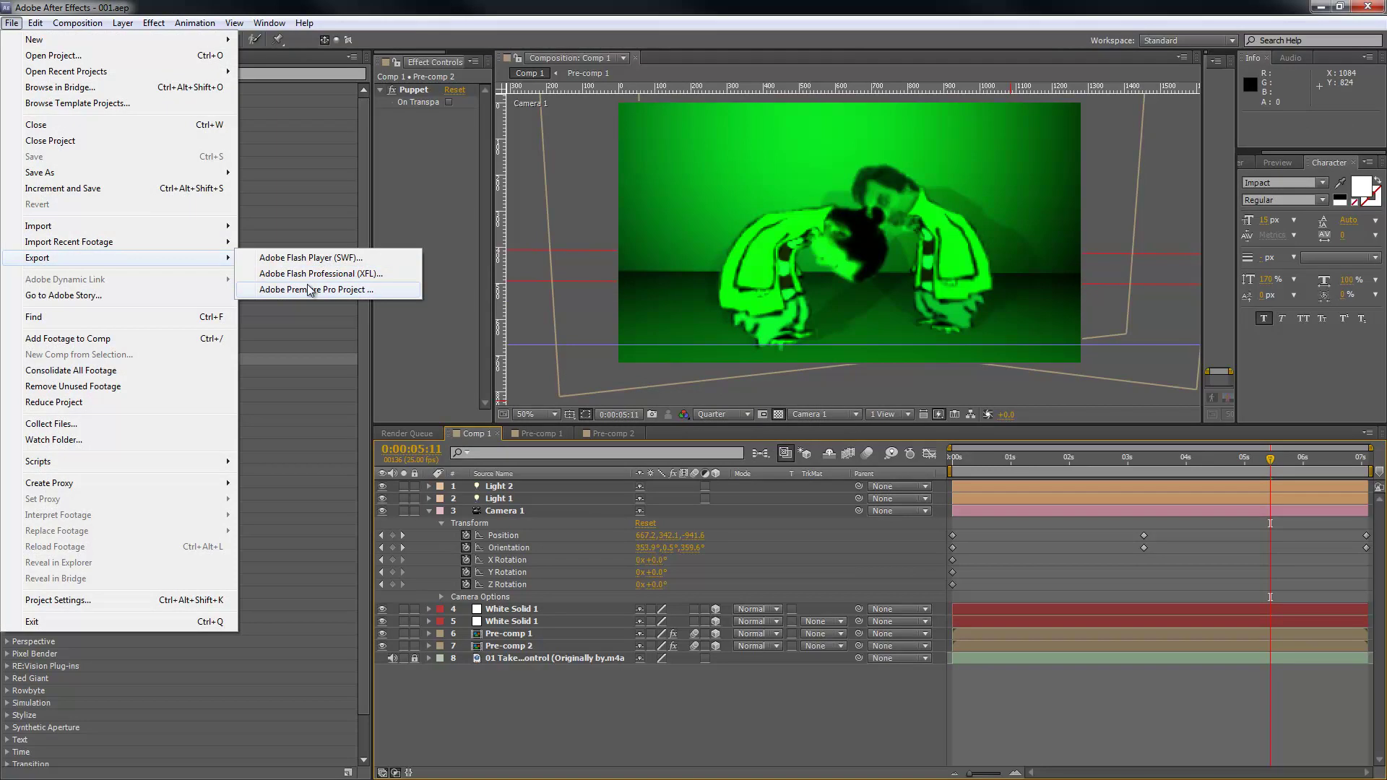
mouse_move(75, 23)
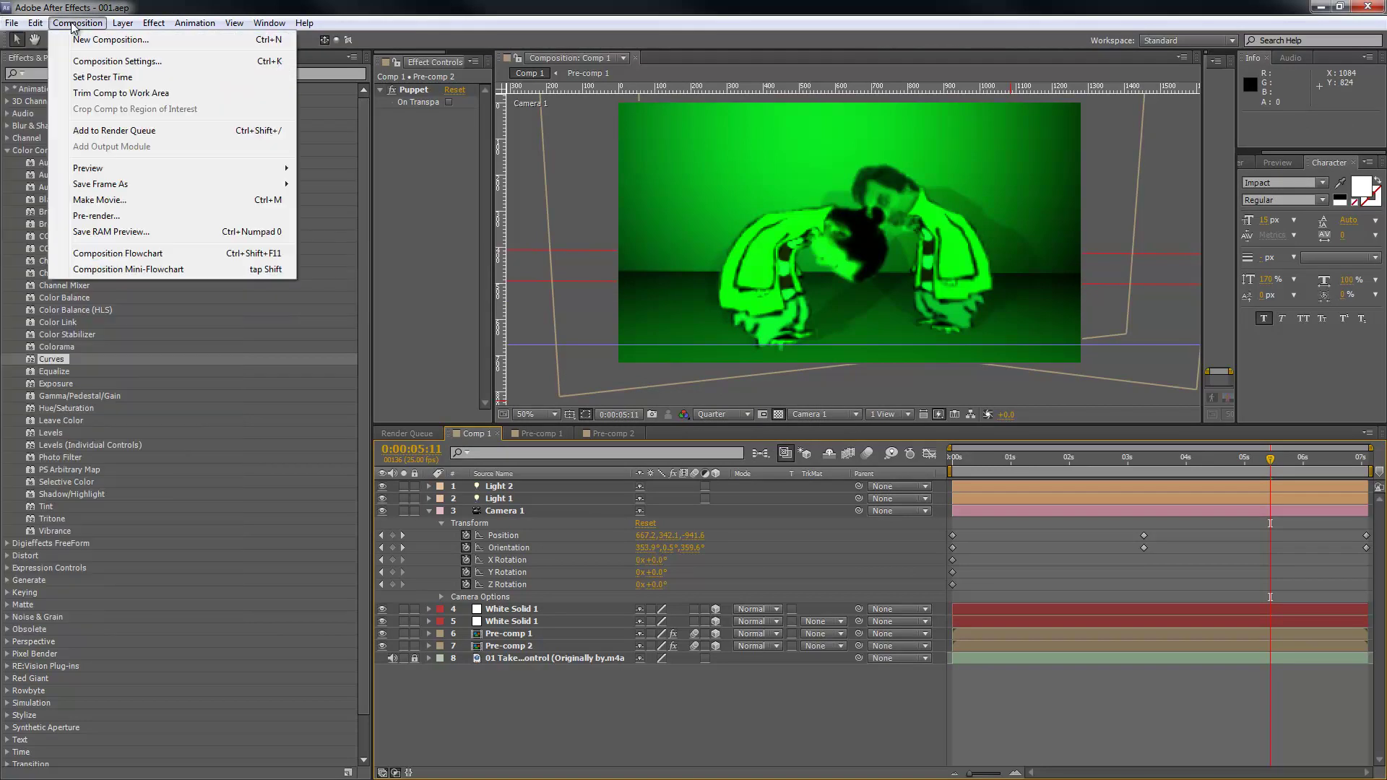
click(119, 202)
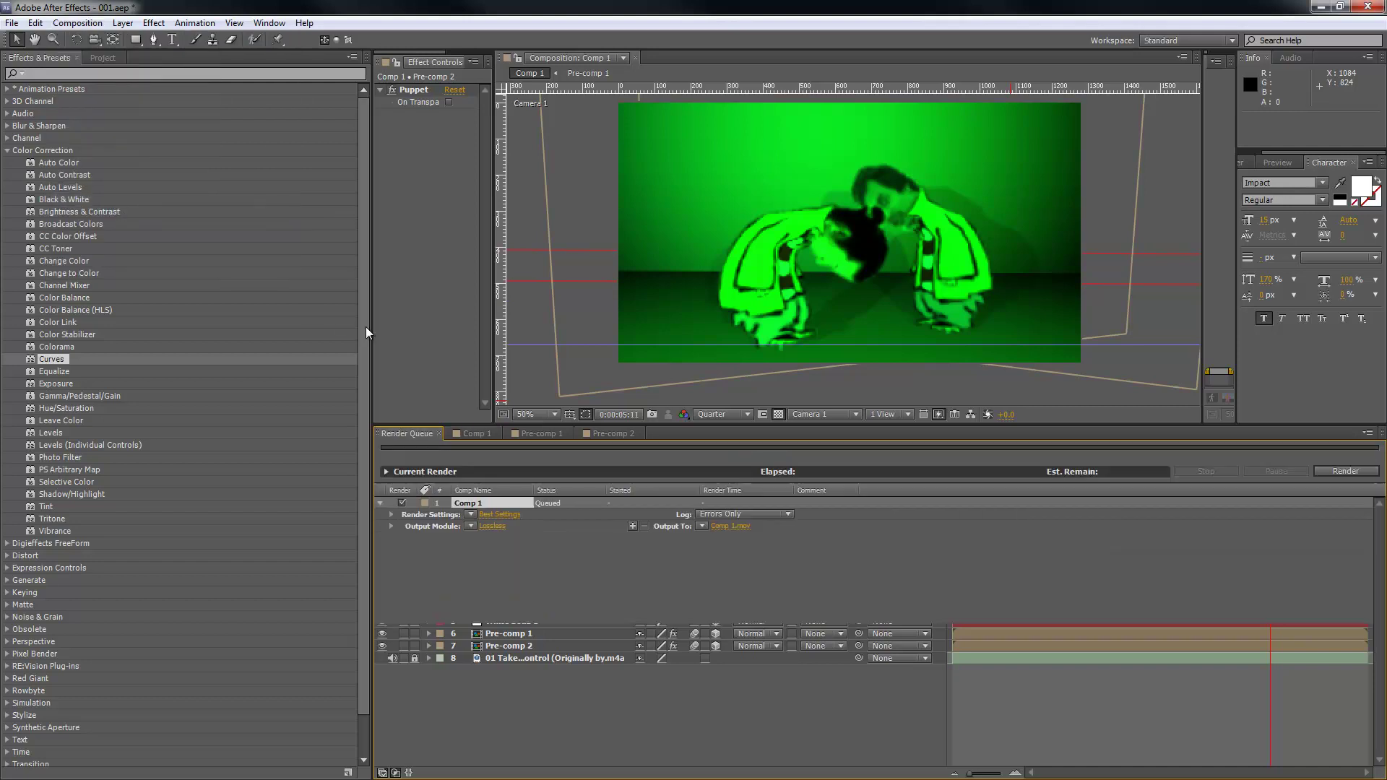
Step: Configure Comp 1's output module as QuickTime with the Photo - JPEG video codec
click(489, 528)
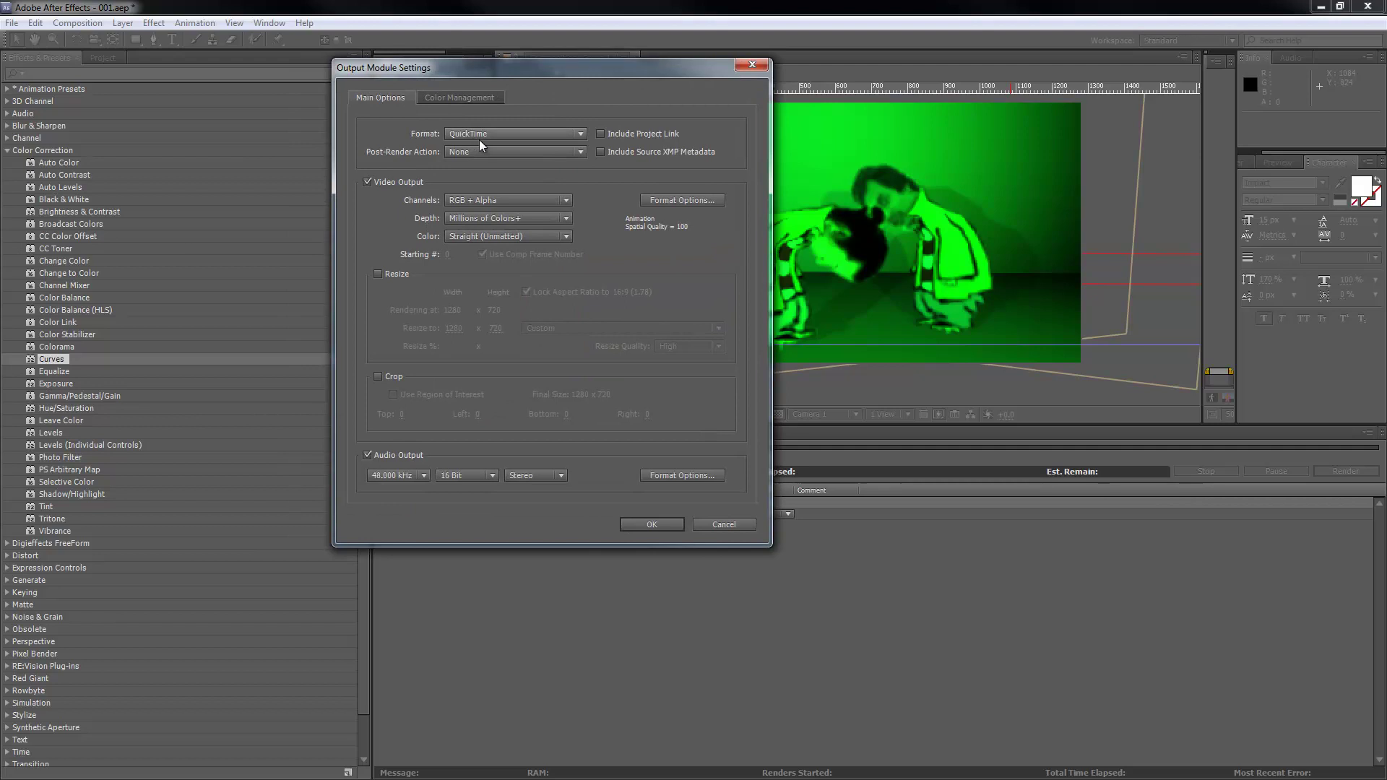
click(685, 199)
click(493, 137)
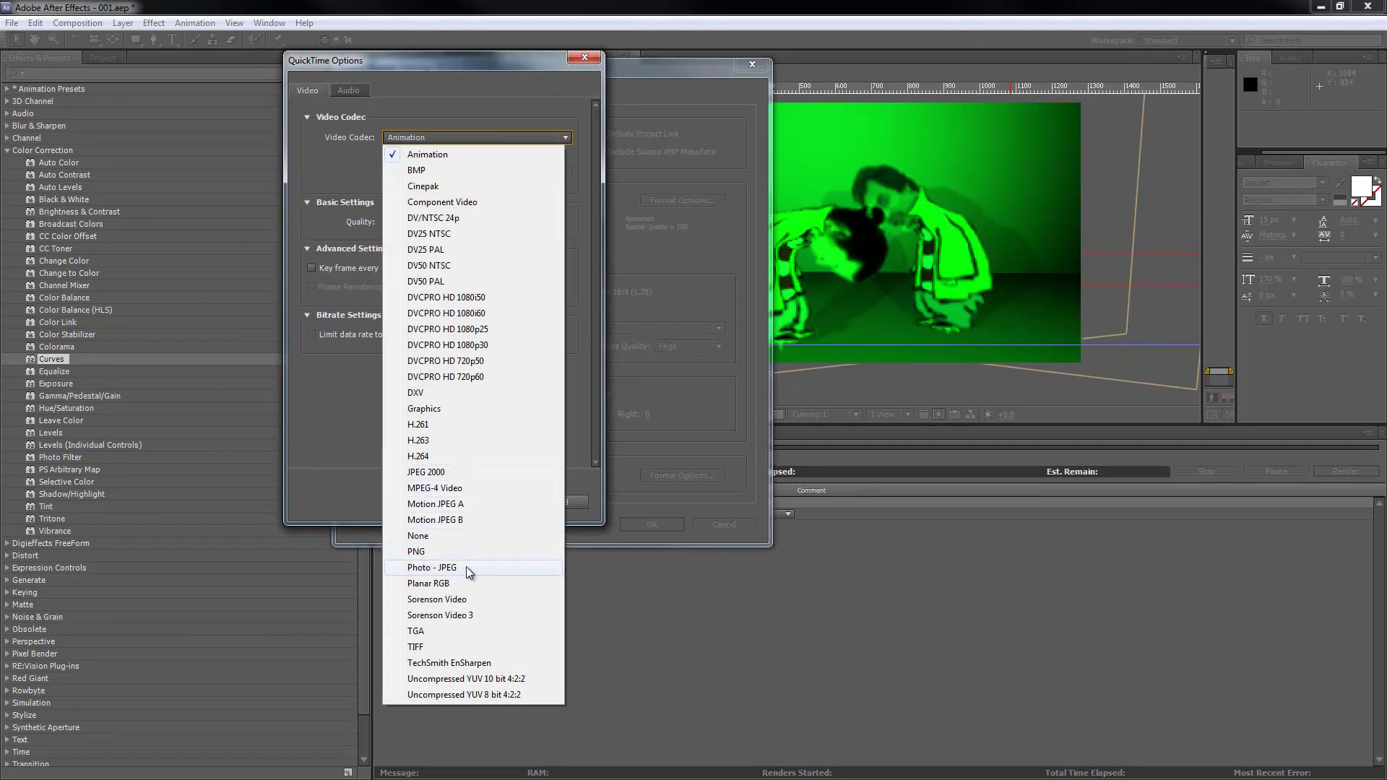
click(466, 567)
click(482, 500)
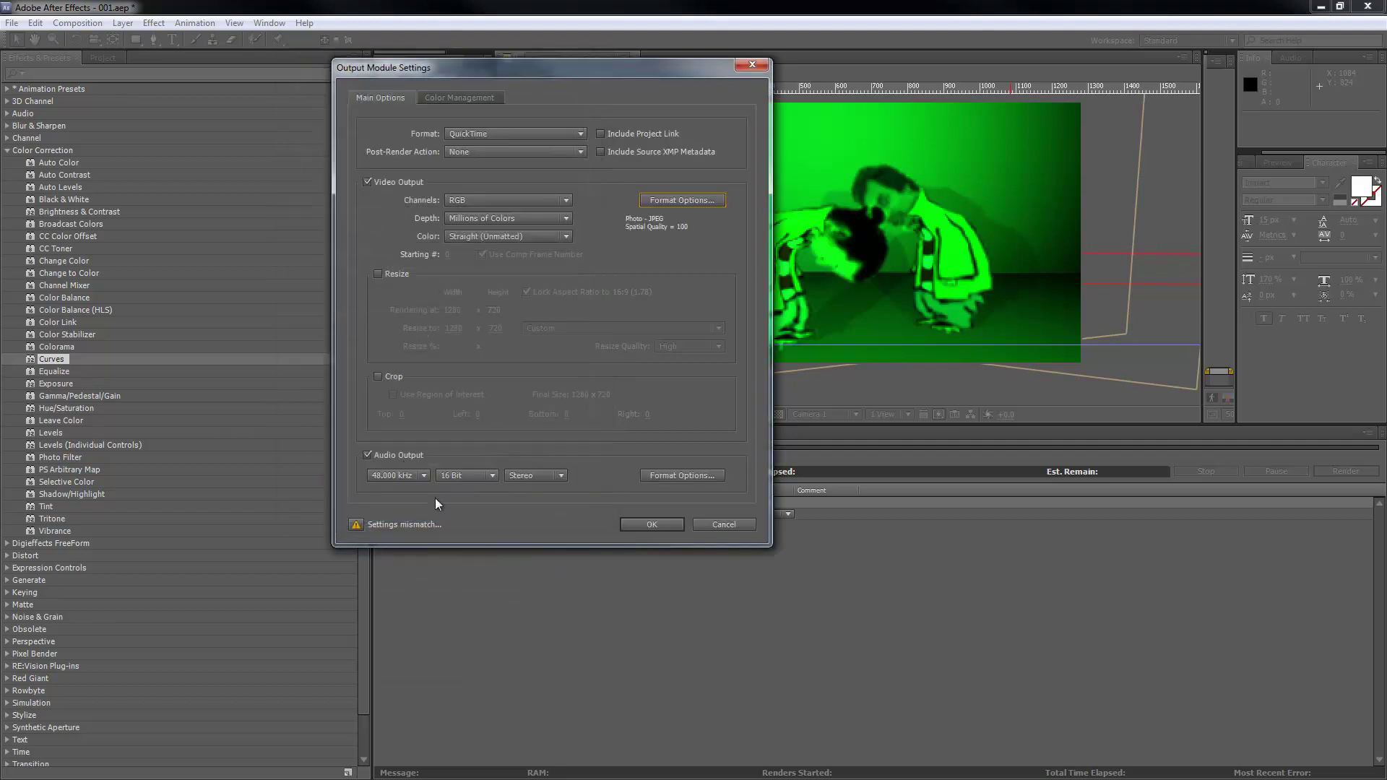
click(634, 522)
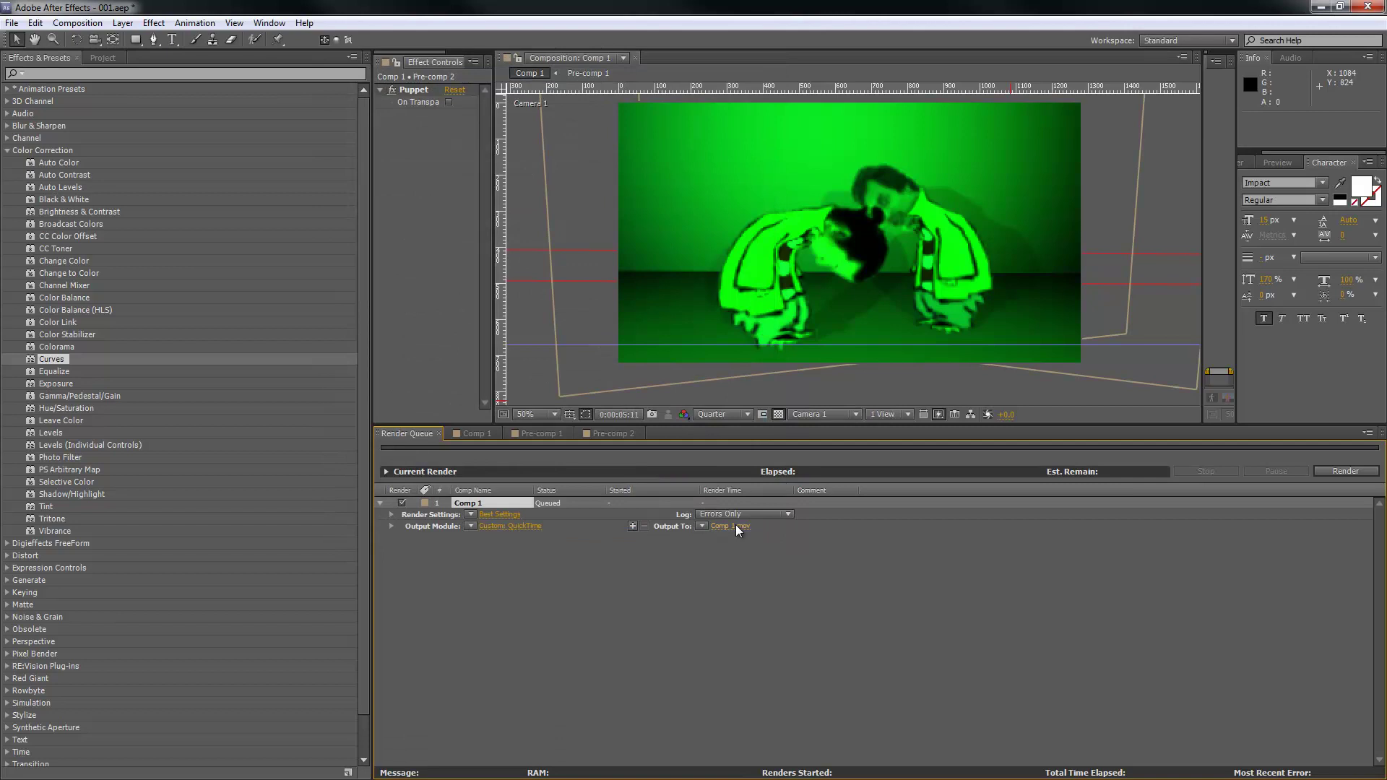
Step: Set the output file to Comp 1.mov on the CGPOLYGON (E:) drive and start rendering, accepting the alpha channel alert
click(735, 526)
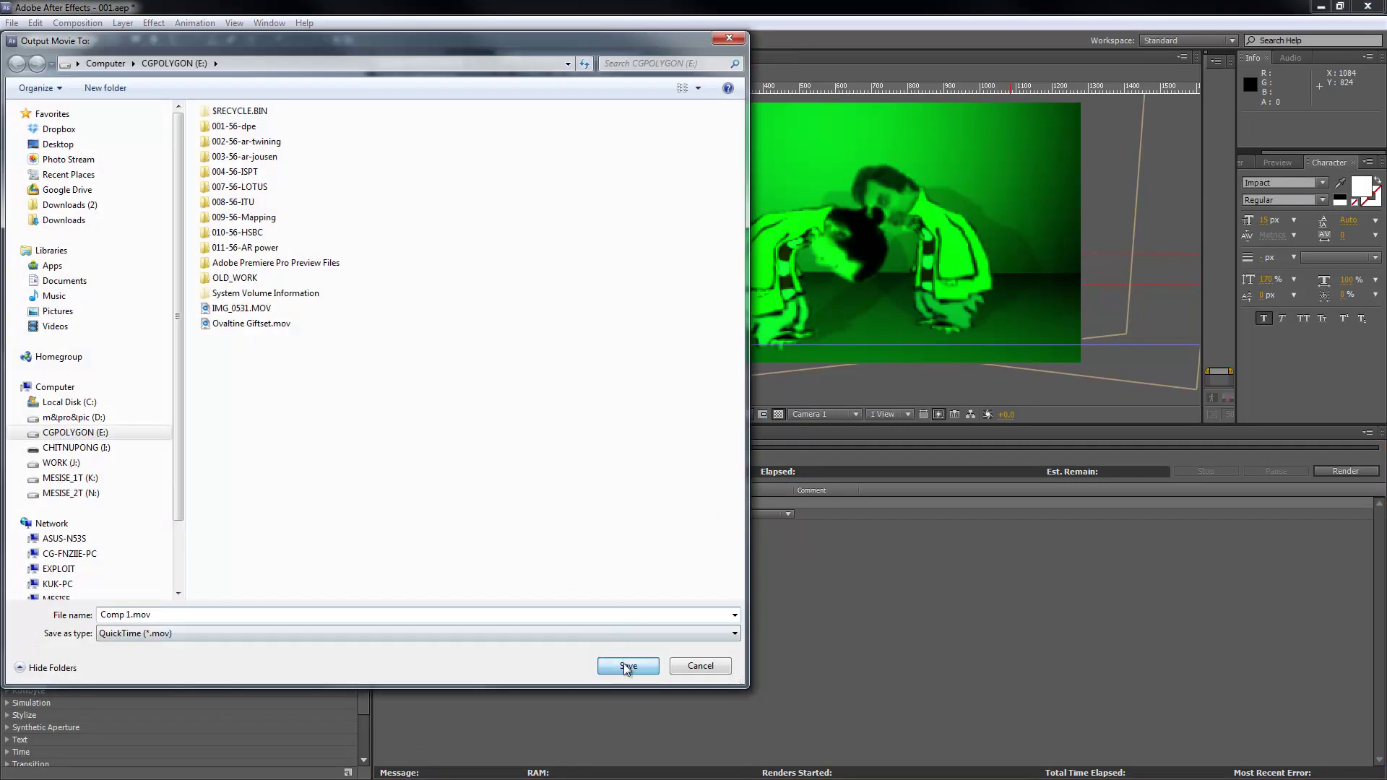
click(626, 666)
click(1354, 472)
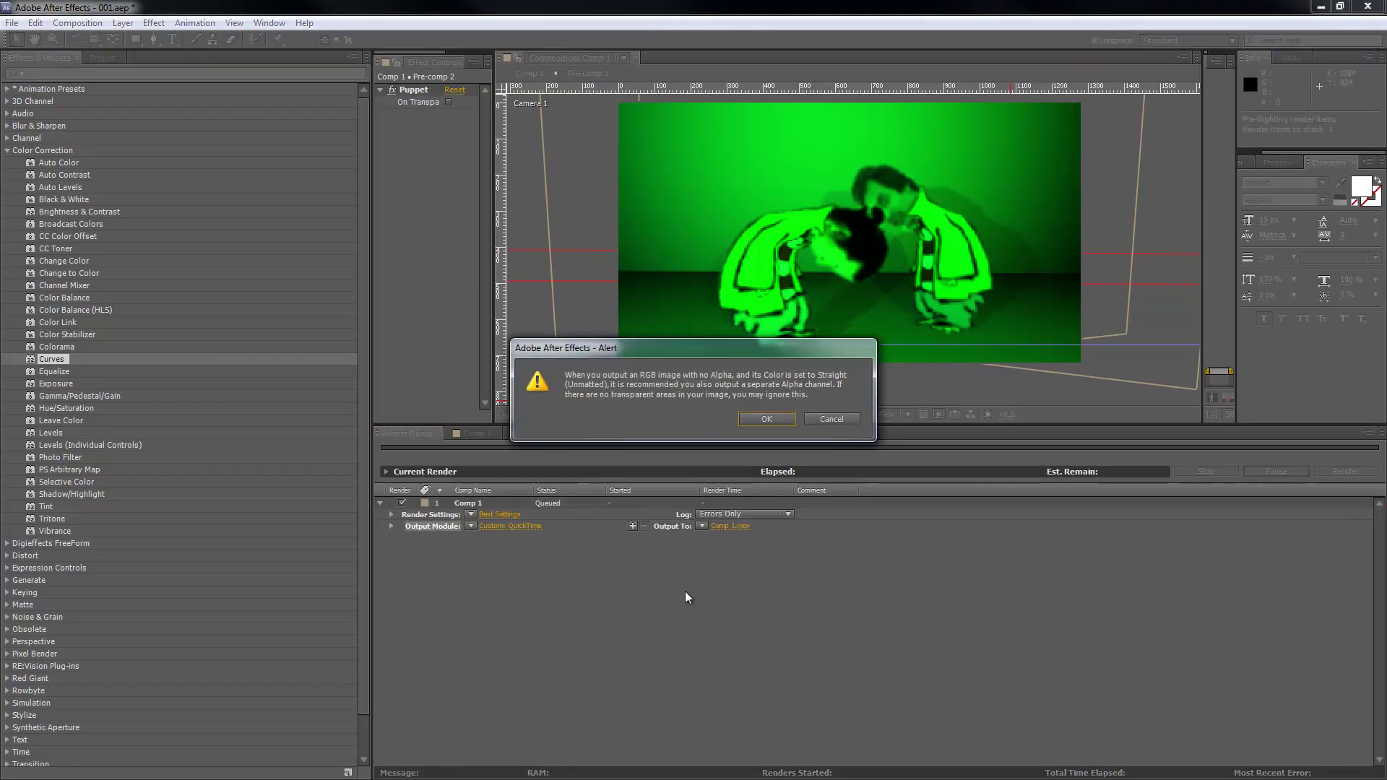
click(755, 420)
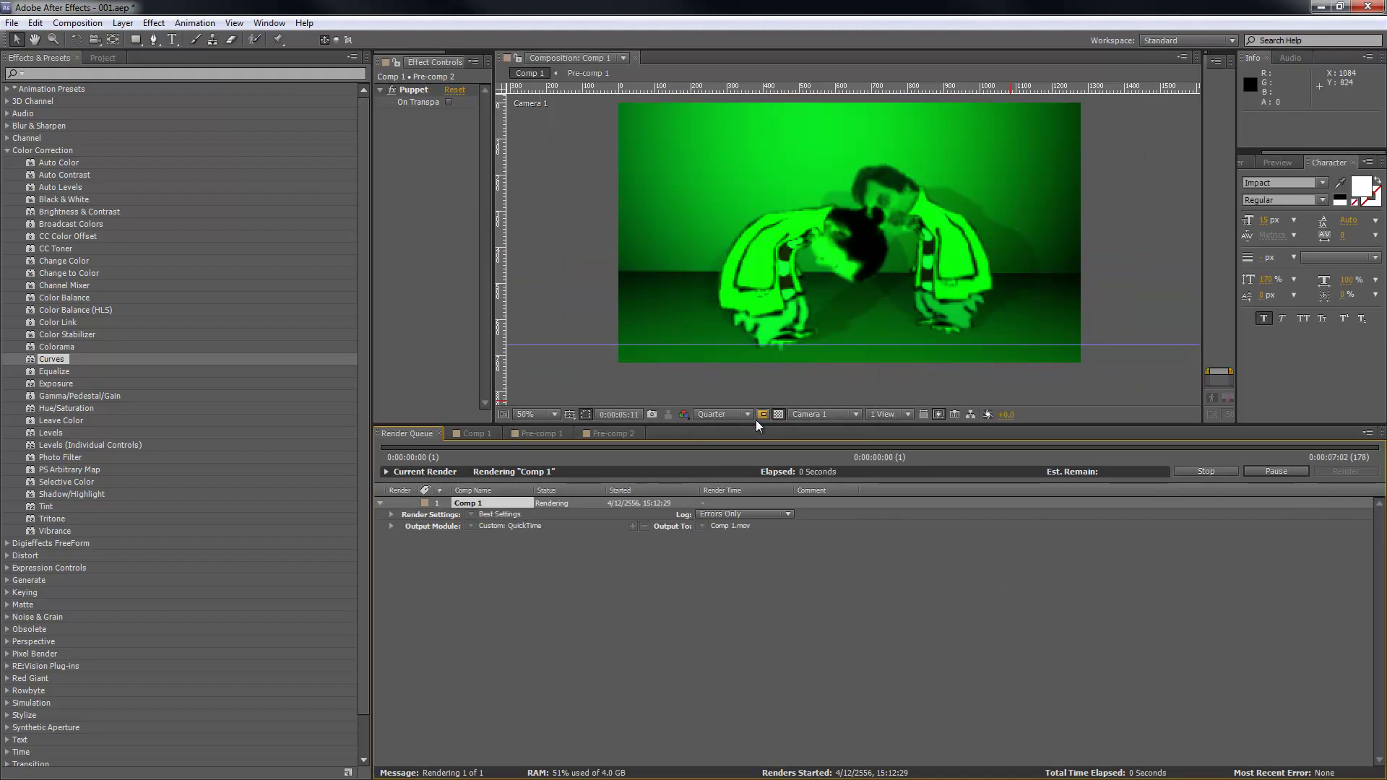